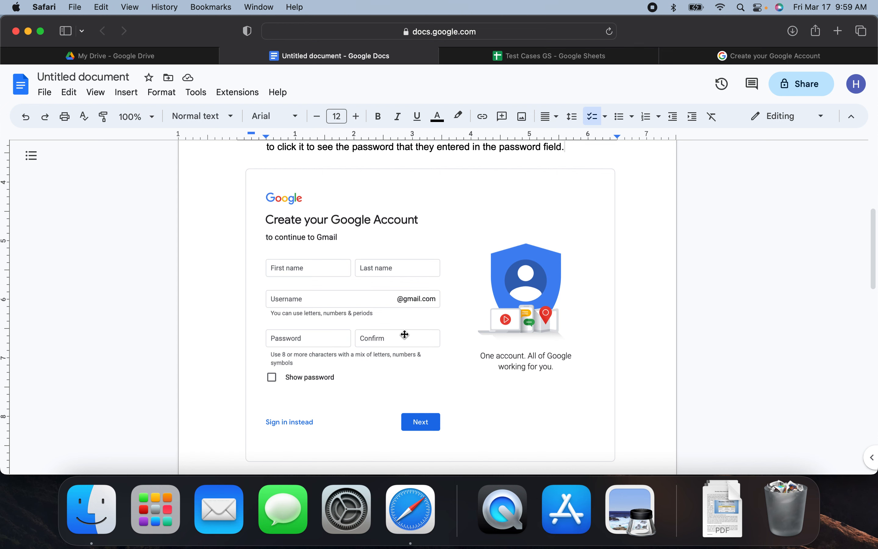
# Review the Register page field requirements and the account sign-up form image in the requirements document.
pyautogui.scroll(5, 405, 334)
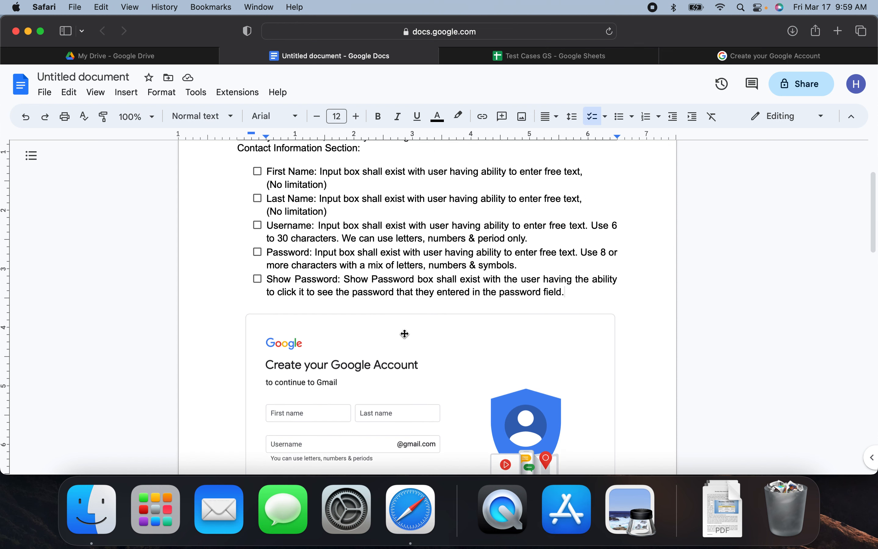
pyautogui.scroll(2, 405, 334)
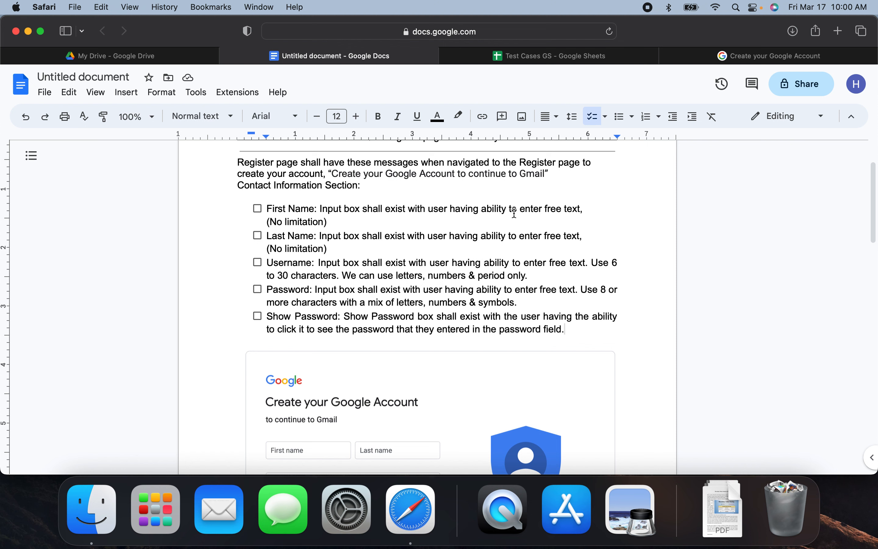
pyautogui.moveTo(634, 230)
pyautogui.scroll(-1, 412, 254)
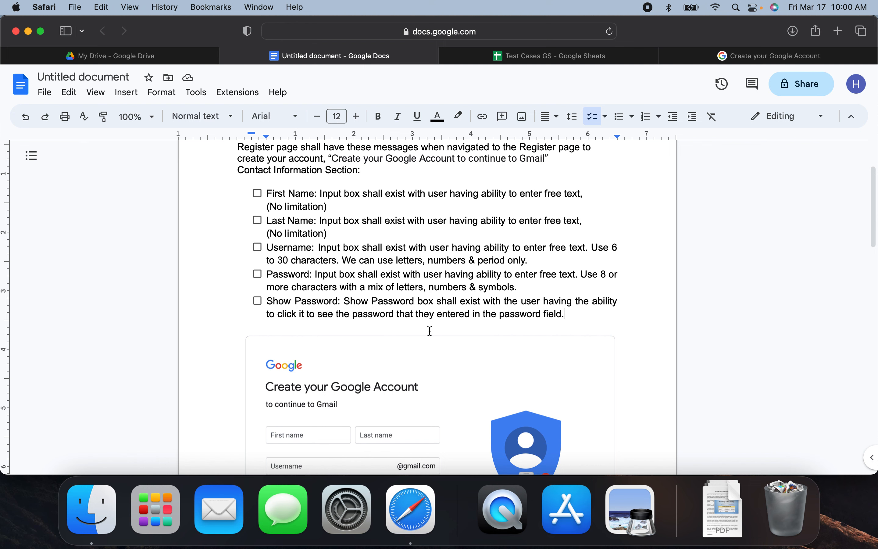
pyautogui.scroll(-5, 430, 332)
pyautogui.scroll(-2, 430, 332)
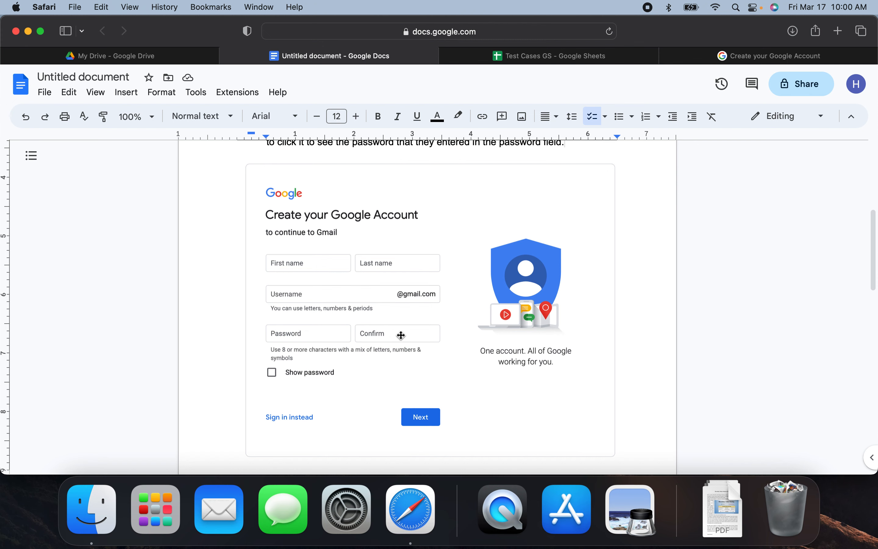
pyautogui.scroll(5, 482, 362)
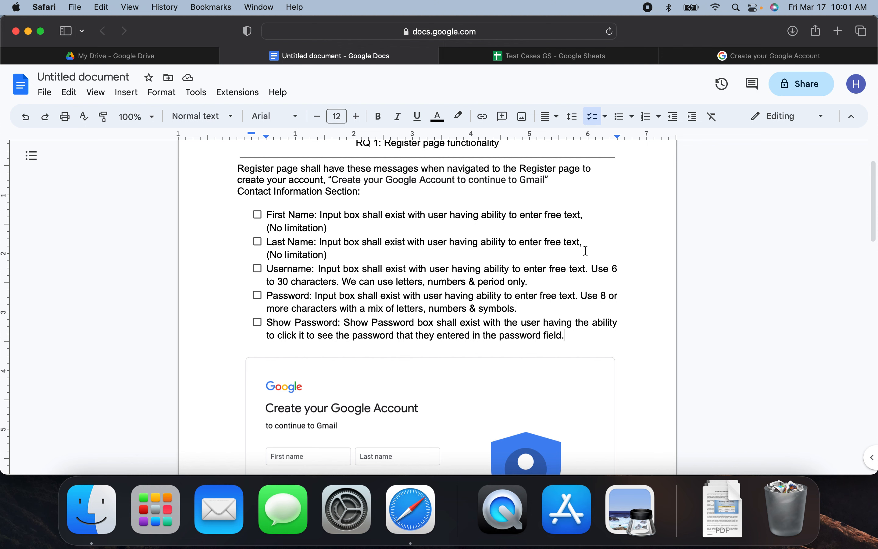
# In the Test Cases GS sheet, enter "As a user I should be able navigate to the registration page." as the first requirement description in B2.
pyautogui.click(587, 57)
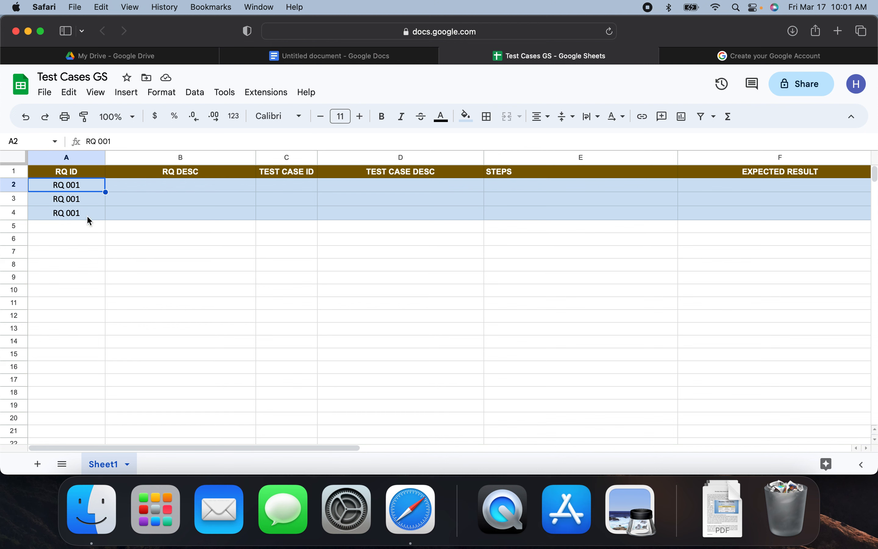
pyautogui.click(162, 188)
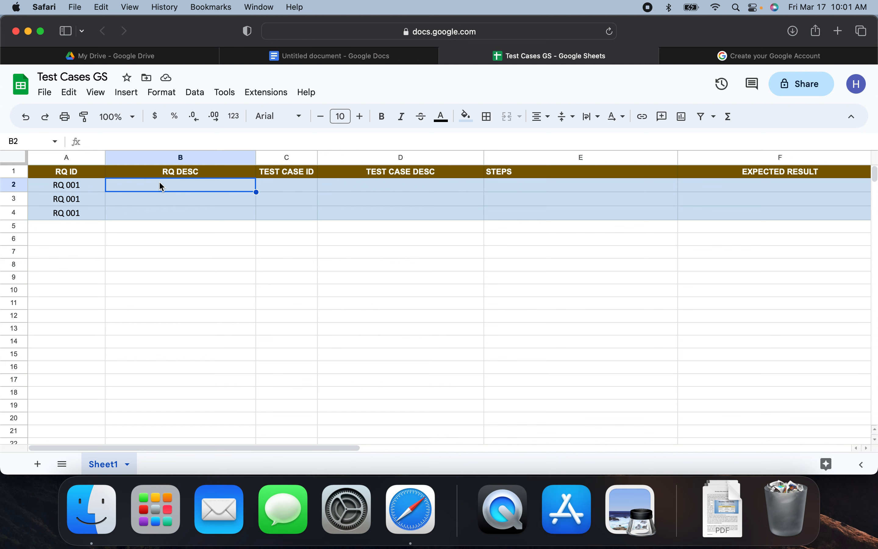
pyautogui.write('As a user ')
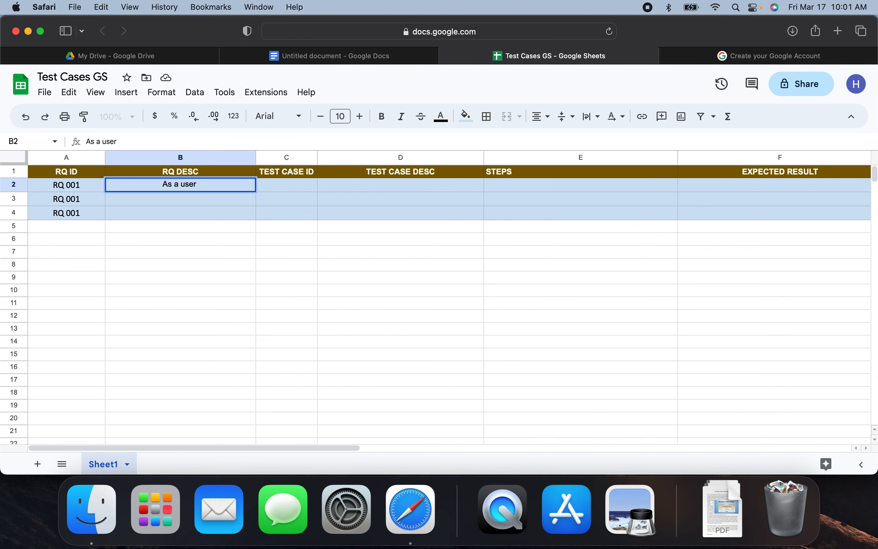
pyautogui.write('I should be able to')
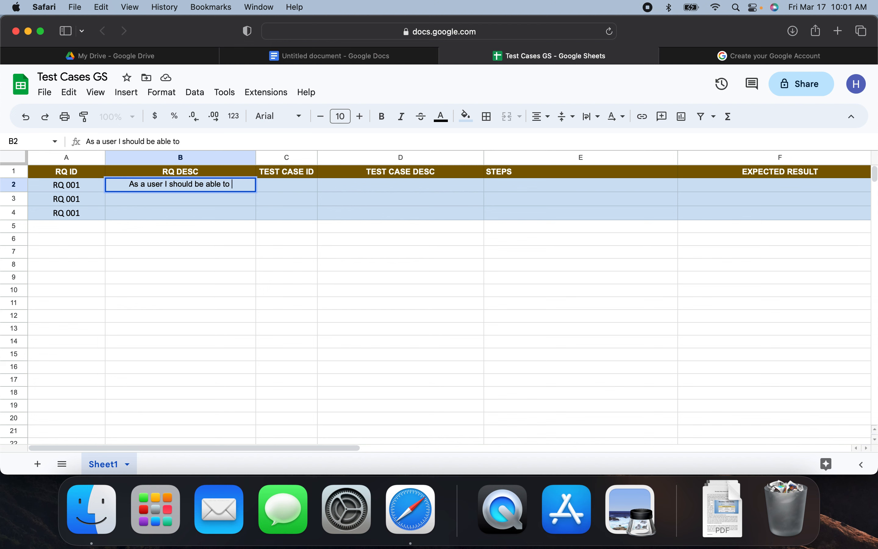
pyautogui.write('to write')
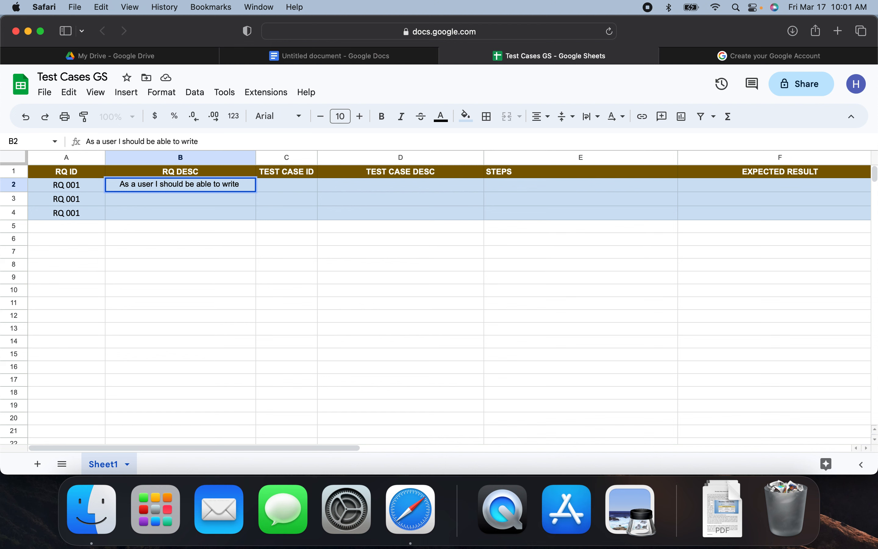
pyautogui.press('BackSpace')
pyautogui.press('BackSpace')
pyautogui.press('BackSpace')
pyautogui.press('BackSpace')
pyautogui.press('BackSpace')
pyautogui.press('BackSpace')
pyautogui.press('BackSpace')
pyautogui.press('BackSpace')
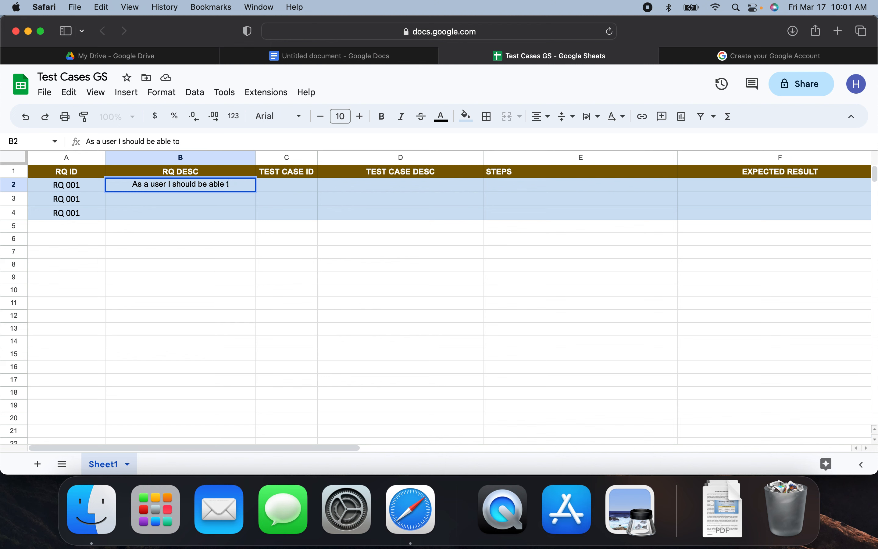
pyautogui.press('BackSpace')
pyautogui.write('n')
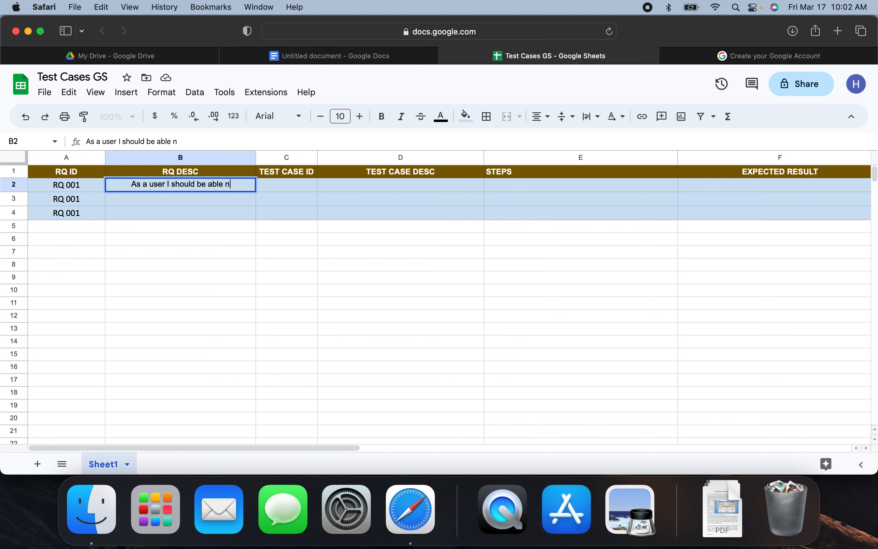
pyautogui.write('avigate ')
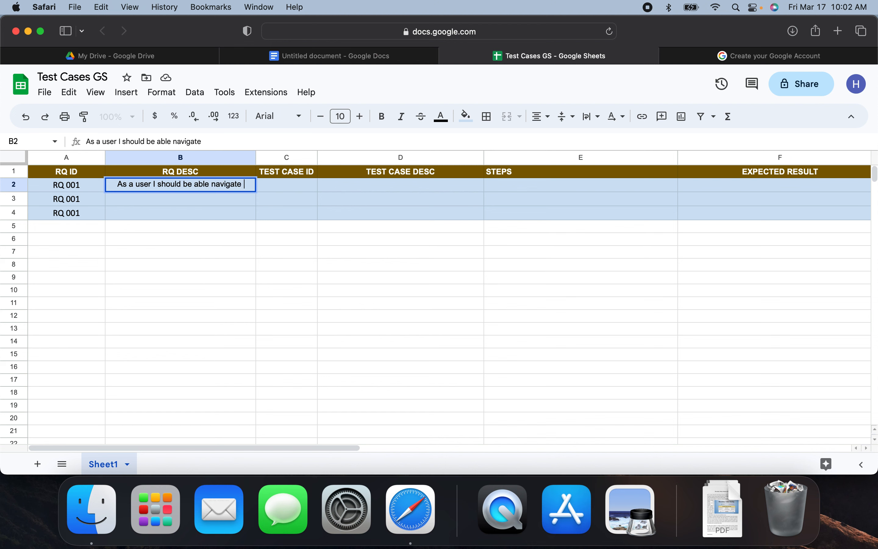
pyautogui.write('to the re')
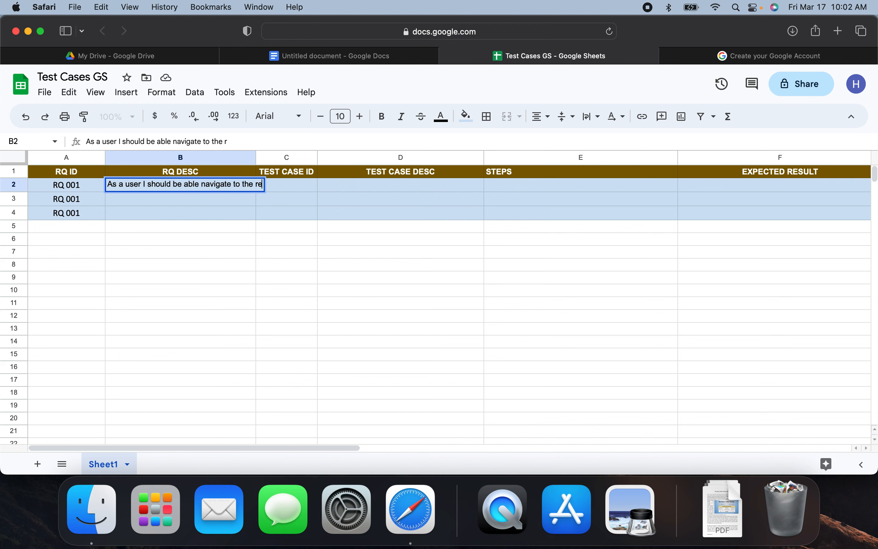
pyautogui.write('gistration page')
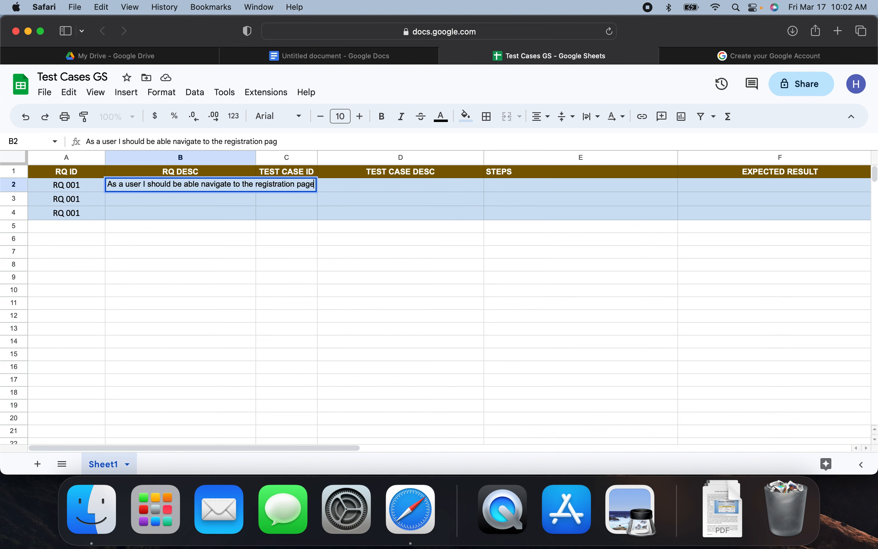
pyautogui.write('.')
pyautogui.click(150, 214)
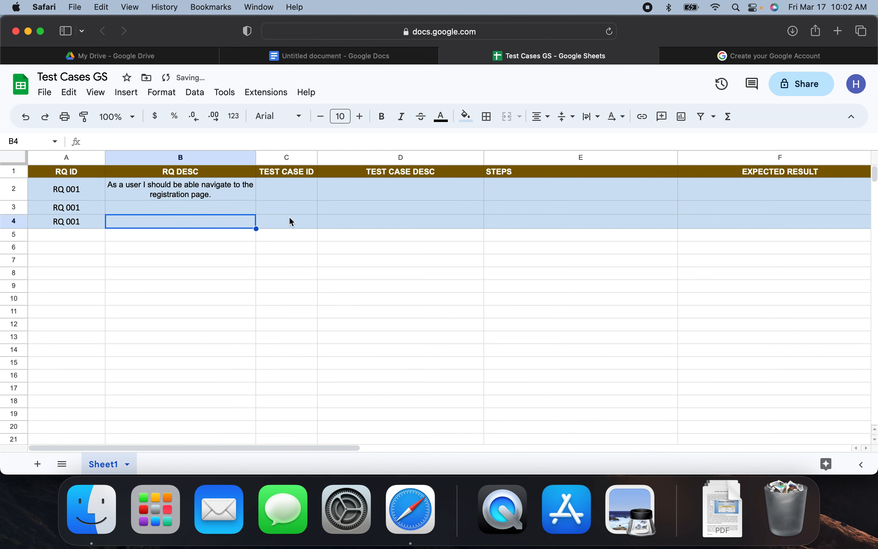
# Widen the RQ DESC, TEST CASE ID and TEST CASE DESC columns.
pyautogui.moveTo(256, 157); pyautogui.dragTo(320, 156)
pyautogui.moveTo(378, 157); pyautogui.dragTo(396, 159)
pyautogui.moveTo(562, 157); pyautogui.dragTo(623, 159)
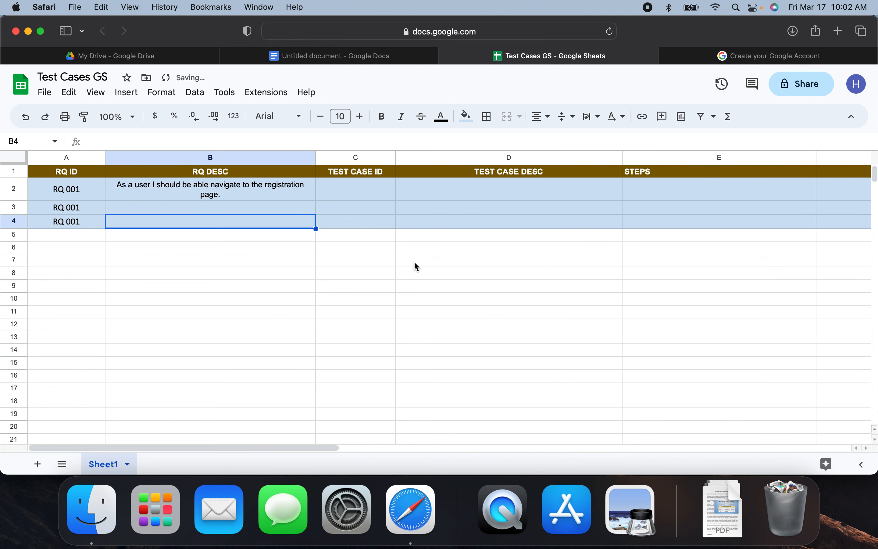
pyautogui.click(259, 208)
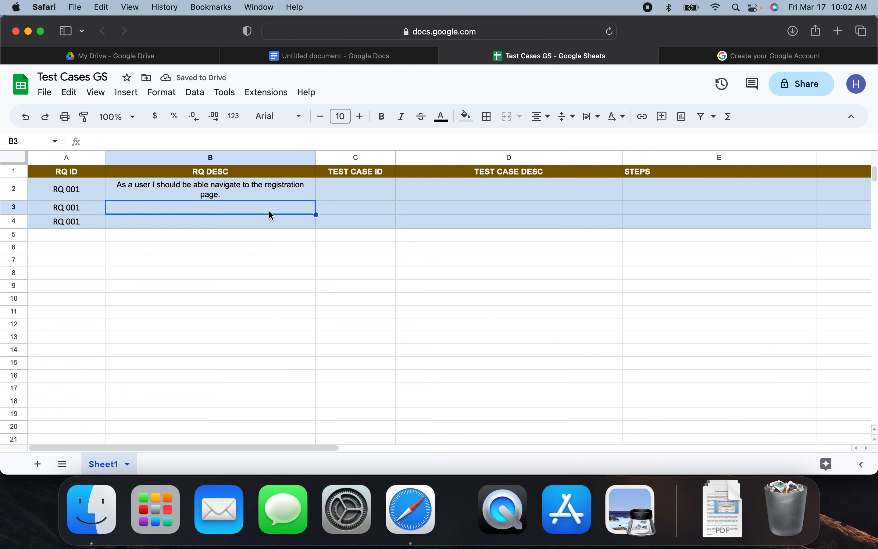
# Enter TC 001 as the test case ID in C2.
pyautogui.click(374, 191)
pyautogui.write('TC ')
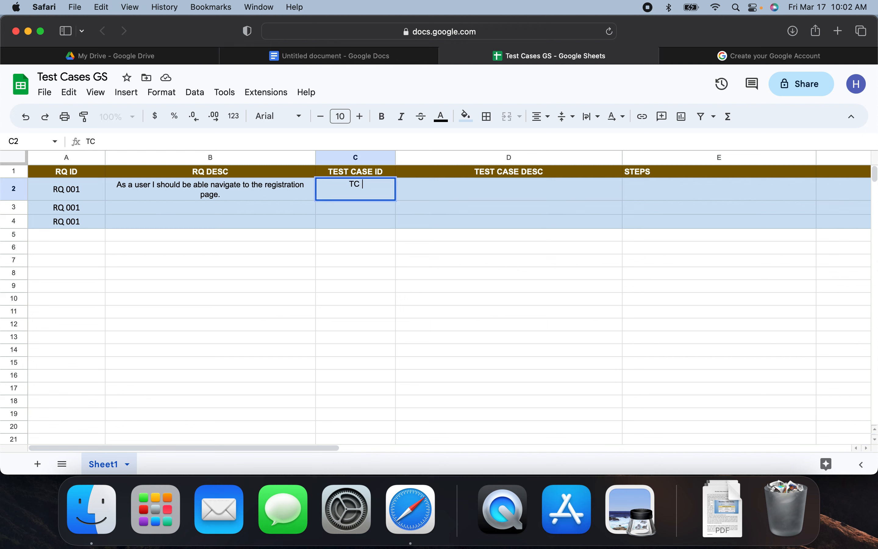
pyautogui.write('001')
# Begin the test case description in D2 with "Verify", followed by B2's requirement text copied from "user" onward.
pyautogui.click(443, 194)
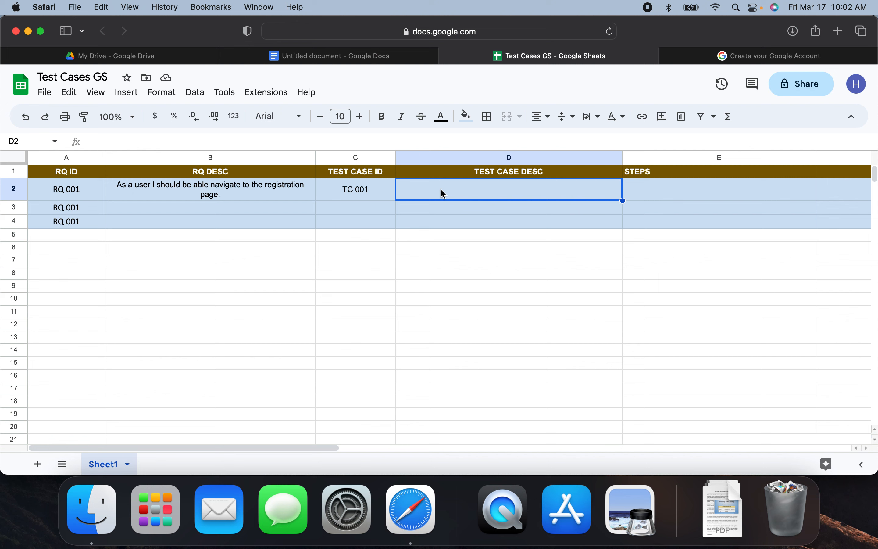
pyautogui.write('Verify')
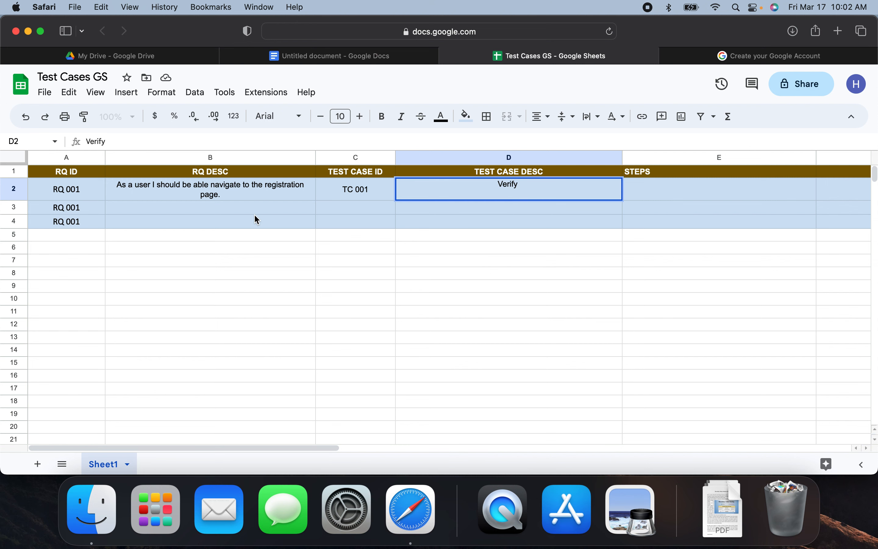
pyautogui.click(233, 197)
pyautogui.doubleClick(229, 196)
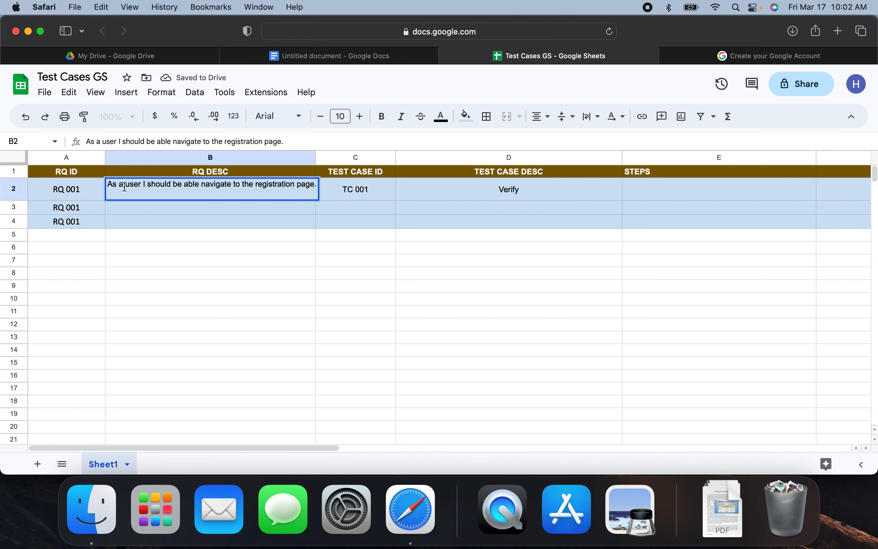
pyautogui.moveTo(125, 186); pyautogui.dragTo(326, 189)
pyautogui.press('super+c')
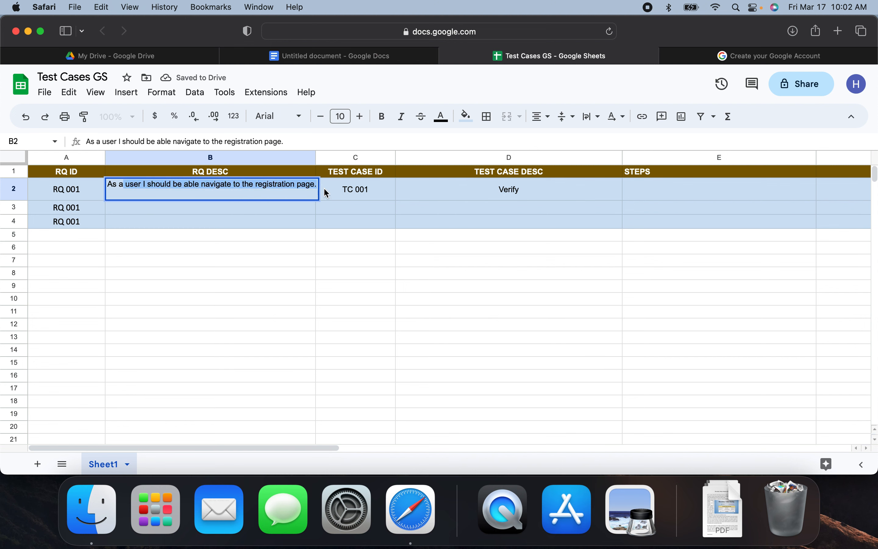
pyautogui.doubleClick(534, 192)
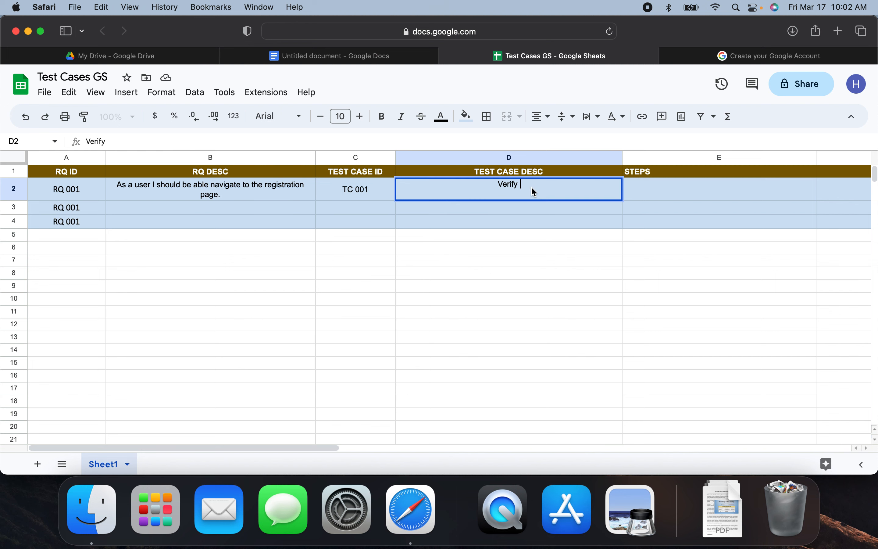
pyautogui.press('super+v')
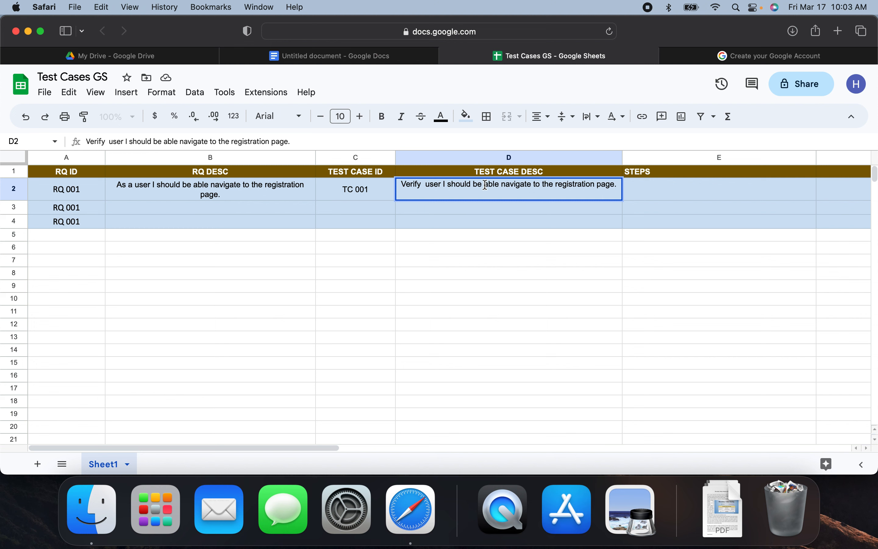
# Reword the description in D2 to "Verify user is able to navigate to the registration page.".
pyautogui.moveTo(486, 185); pyautogui.dragTo(454, 182)
pyautogui.press('BackSpace')
pyautogui.press('BackSpace')
pyautogui.write('I')
pyautogui.press('BackSpace')
pyautogui.press('BackSpace')
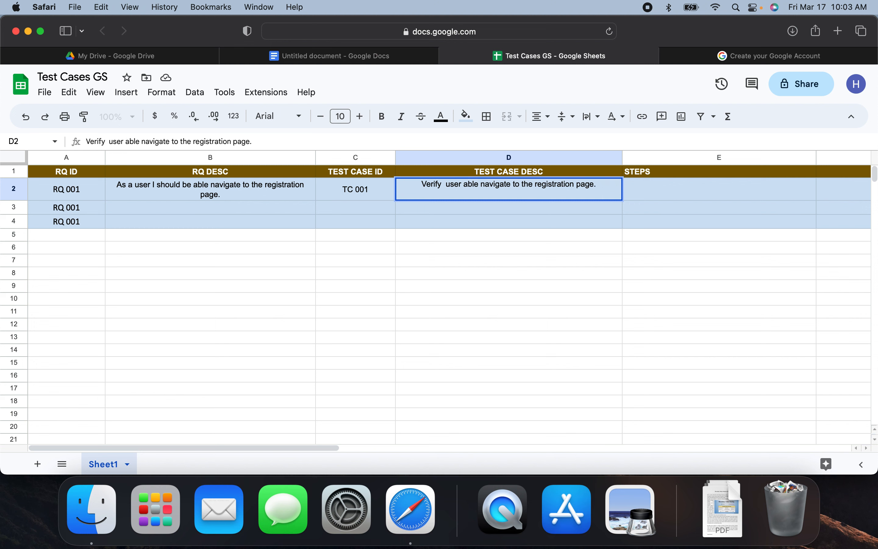
pyautogui.write('is')
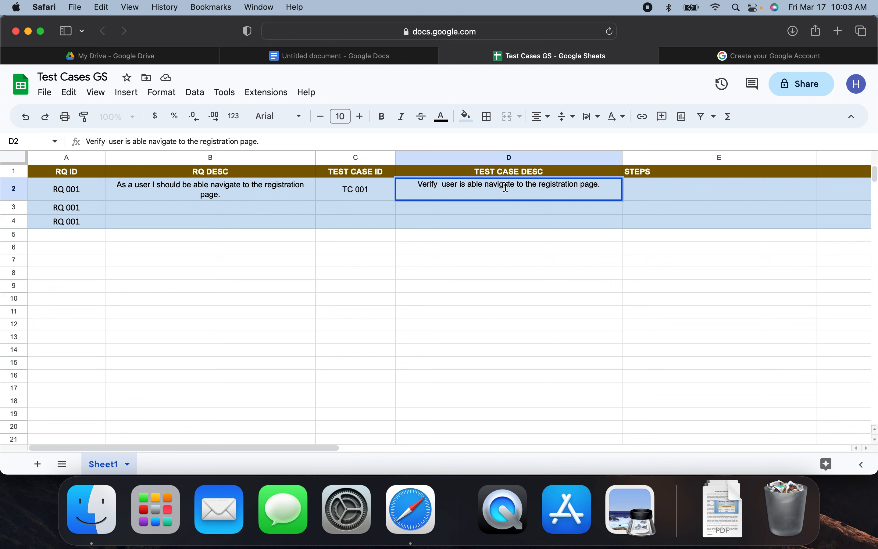
pyautogui.press('Right')
pyautogui.write('to')
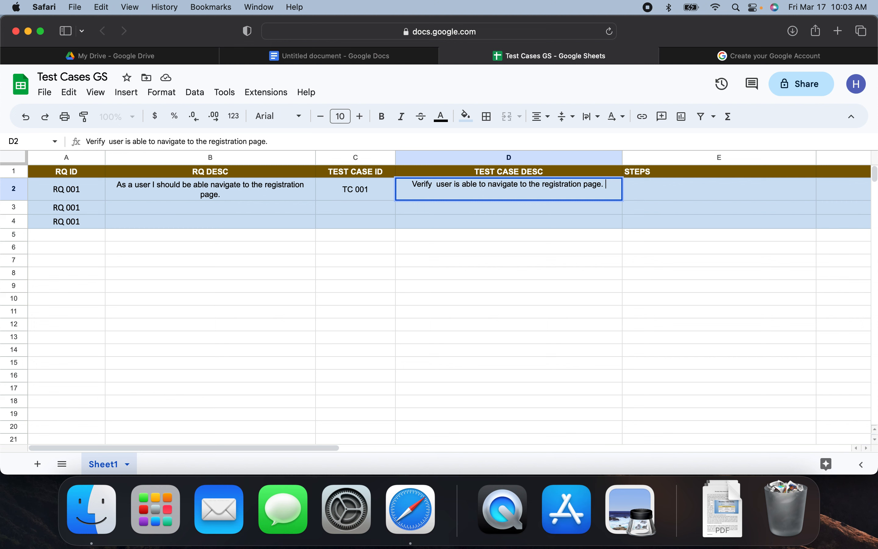
# Append the Google account sign-up page's full URL in parentheses to the description in D2.
pyautogui.write('(')
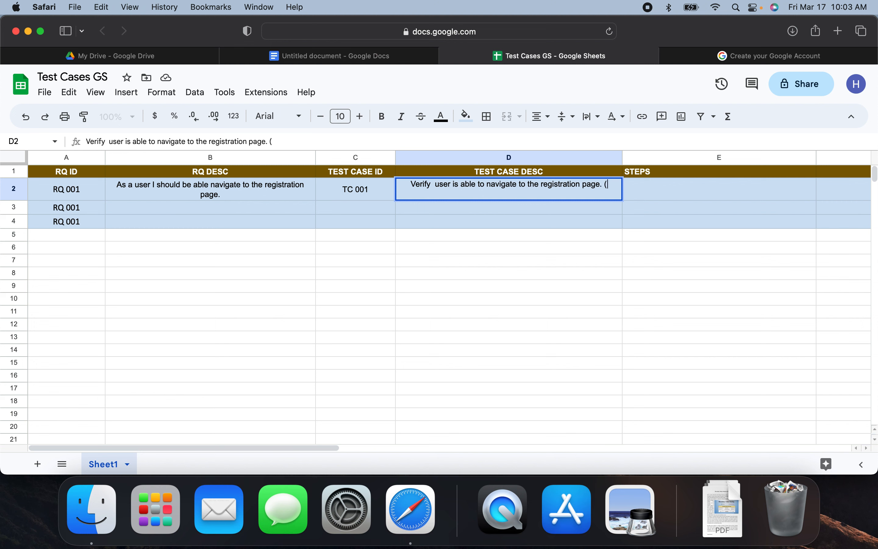
pyautogui.write(')')
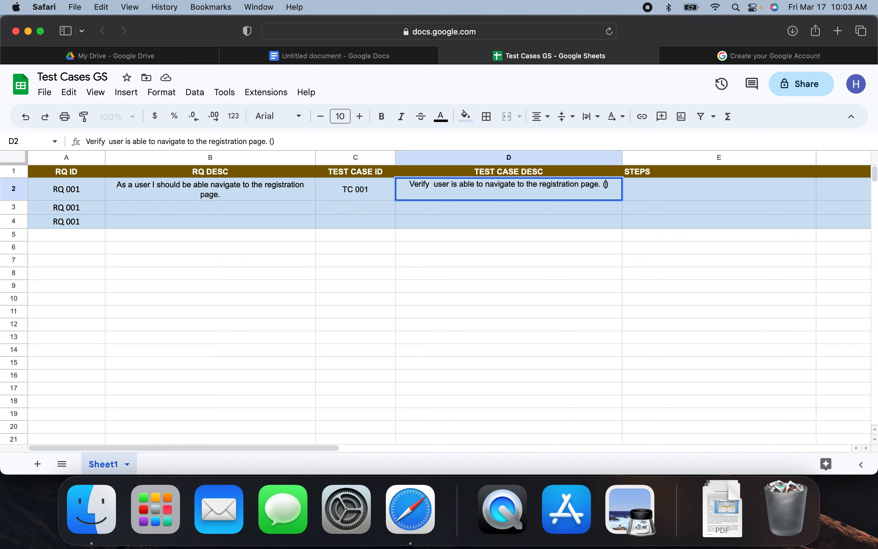
pyautogui.click(680, 55)
pyautogui.click(553, 31)
pyautogui.click(705, 127)
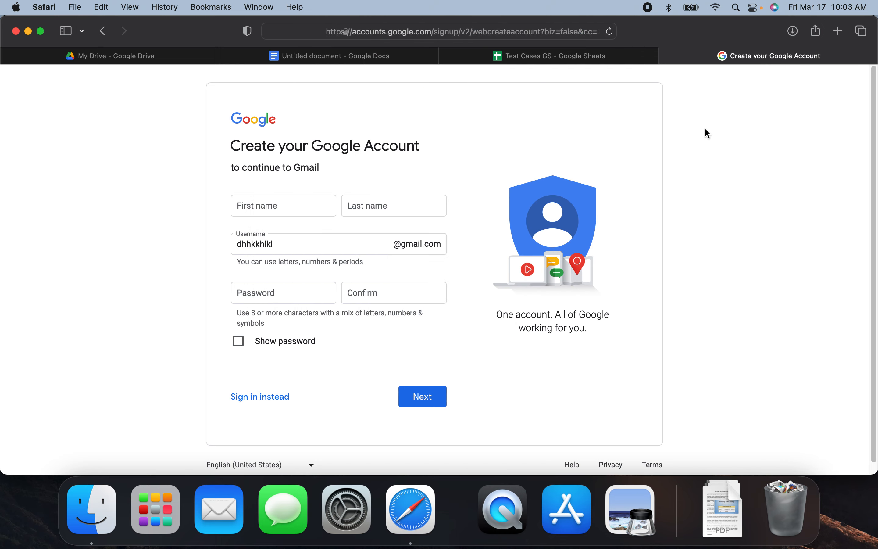
pyautogui.click(568, 55)
pyautogui.press('cmd+v')
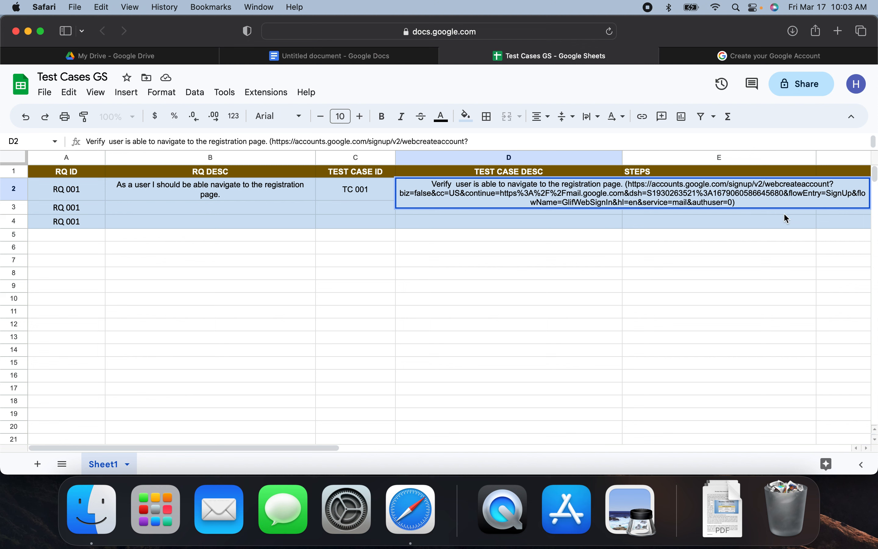
# Append "using Chorme, Edge" to the end of the test case description in D2.
pyautogui.press('Right')
pyautogui.write('using ')
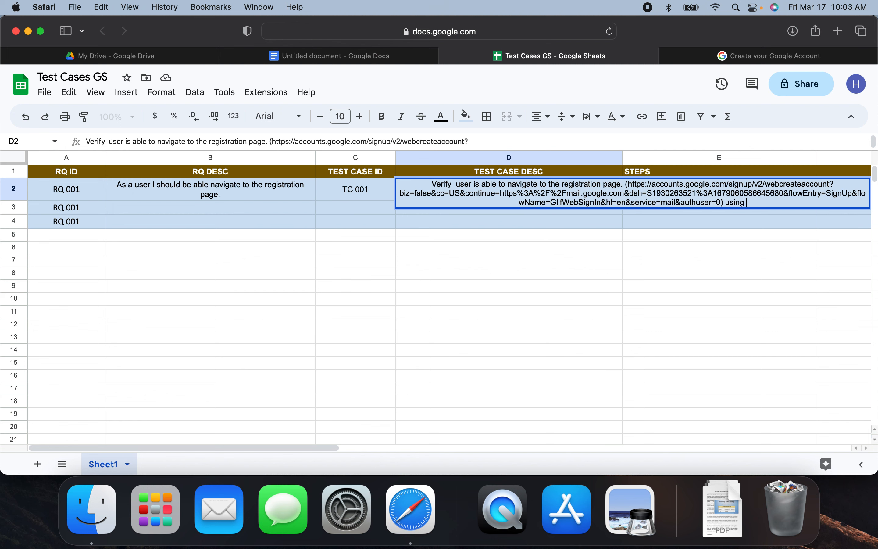
pyautogui.write('Cho')
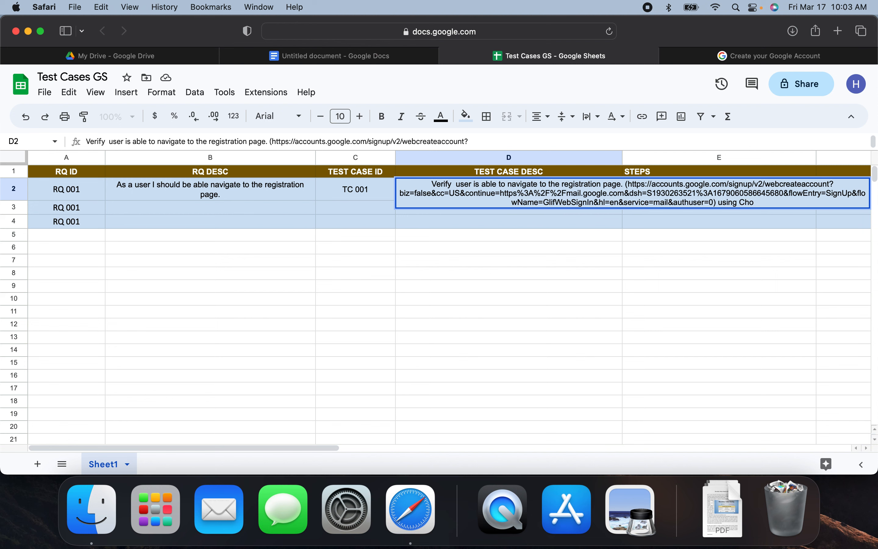
pyautogui.write('rme,')
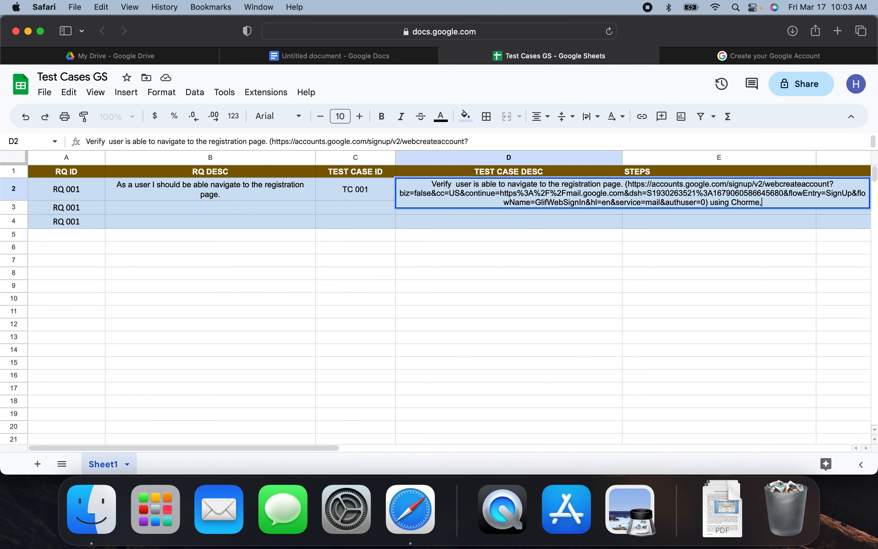
pyautogui.write(' Edge')
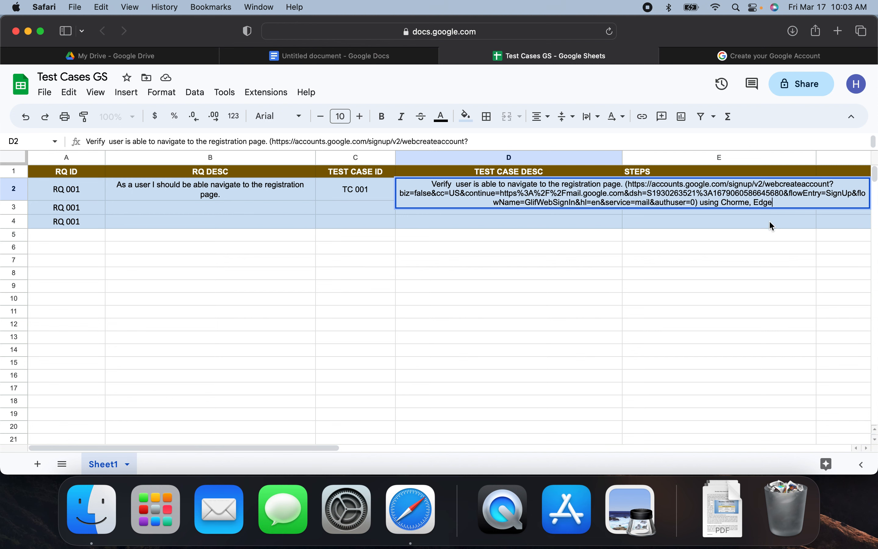
pyautogui.click(575, 223)
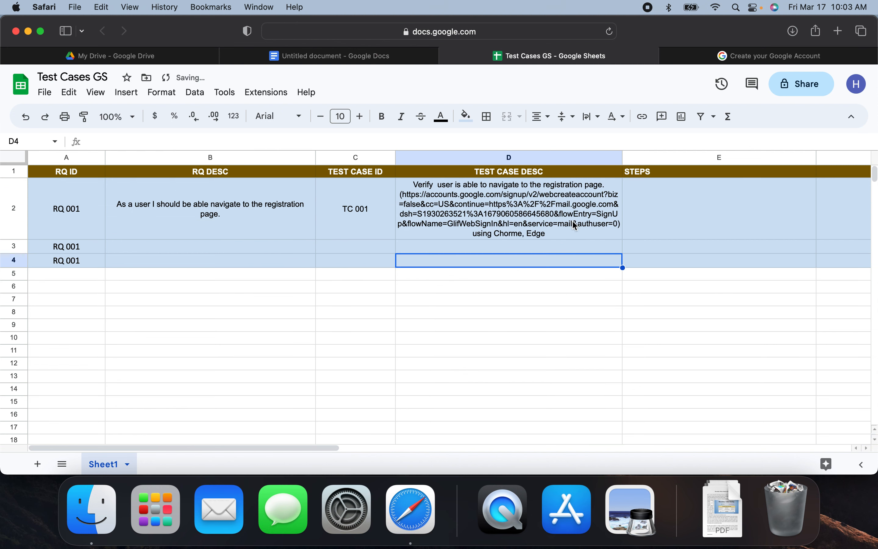
# Append "Supoported browsers Chorme, Edge" to the requirement description in B2.
pyautogui.click(237, 223)
pyautogui.doubleClick(230, 220)
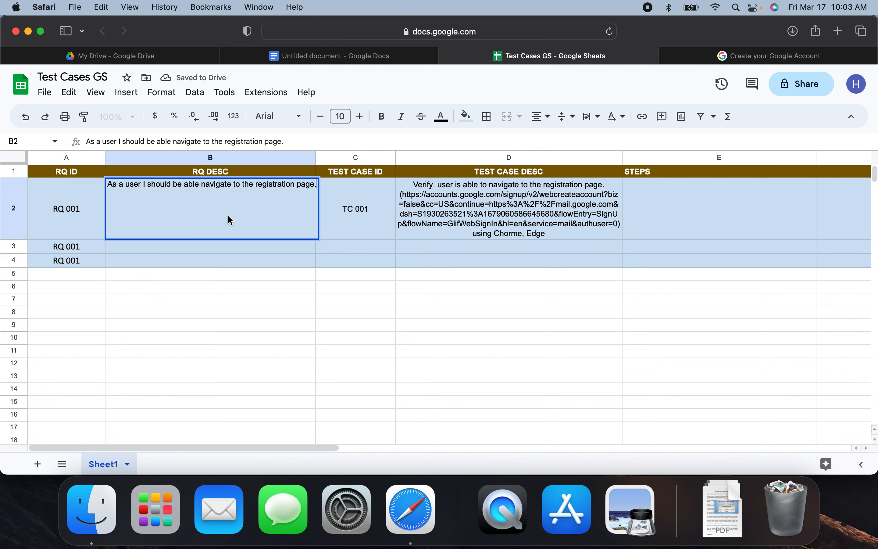
pyautogui.write('Sup')
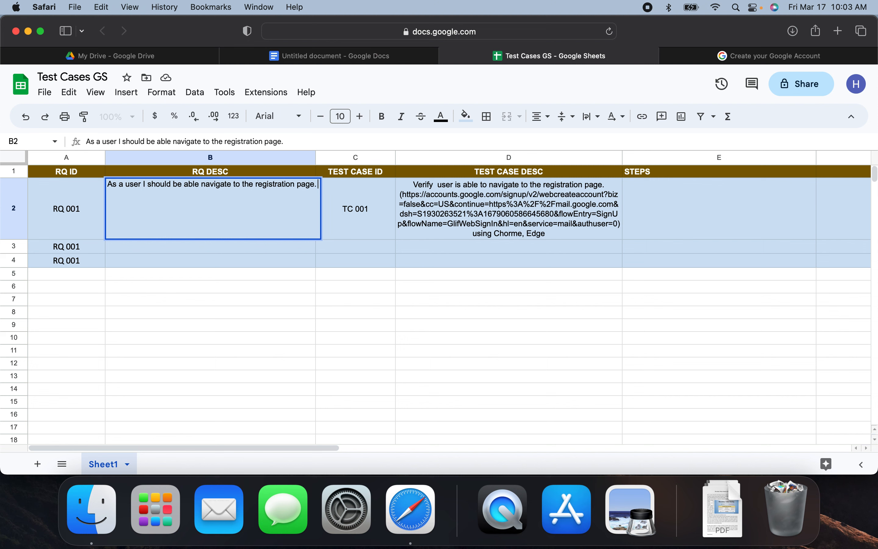
pyautogui.write('o')
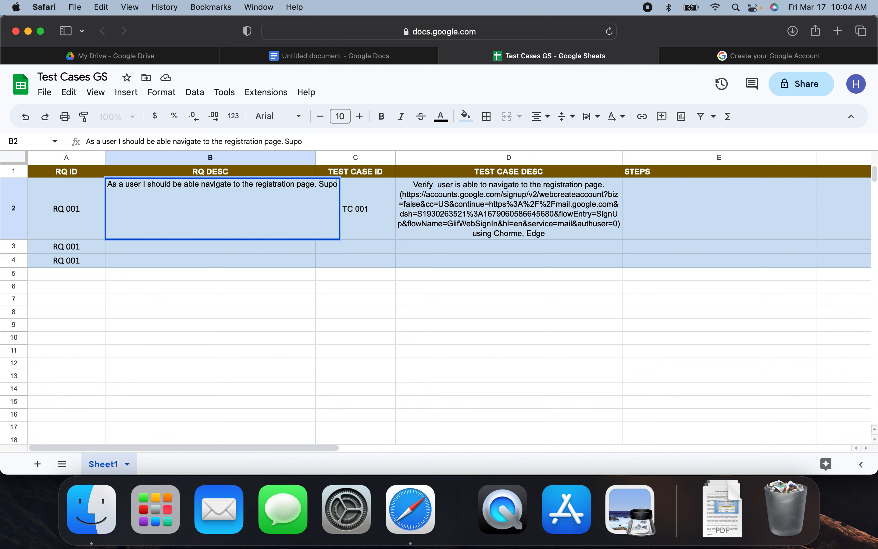
pyautogui.write('por')
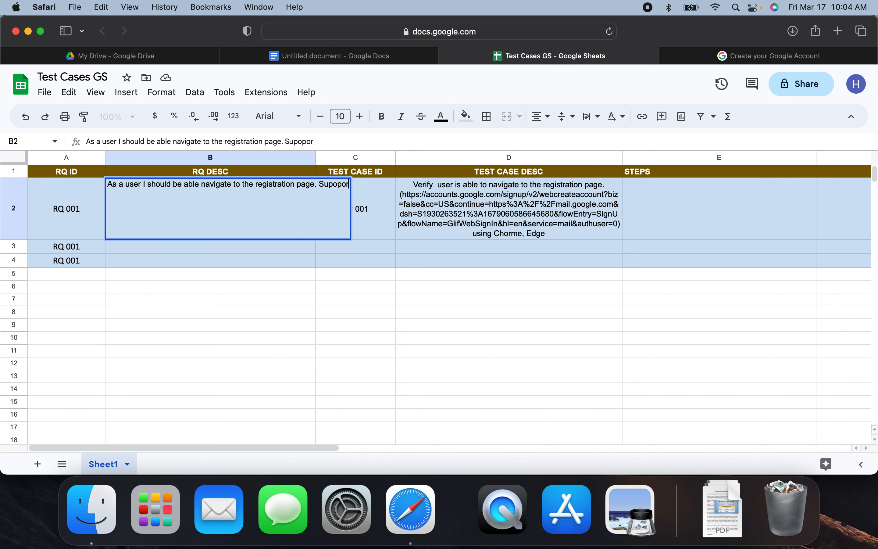
pyautogui.write('ted br')
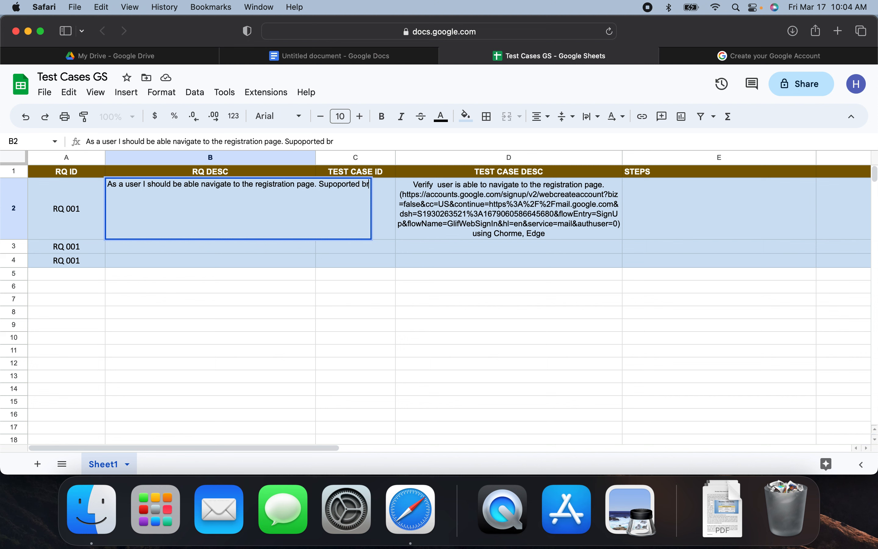
pyautogui.write('owsers')
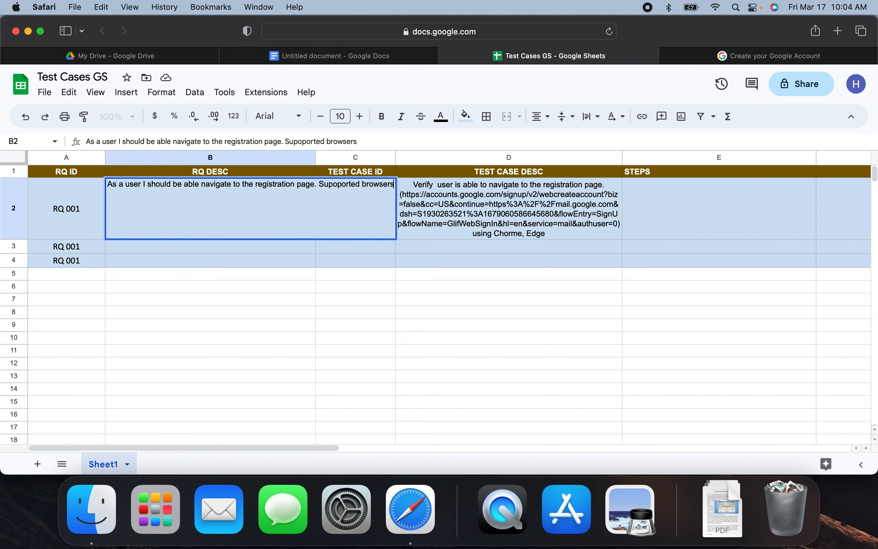
pyautogui.write('  Chorm')
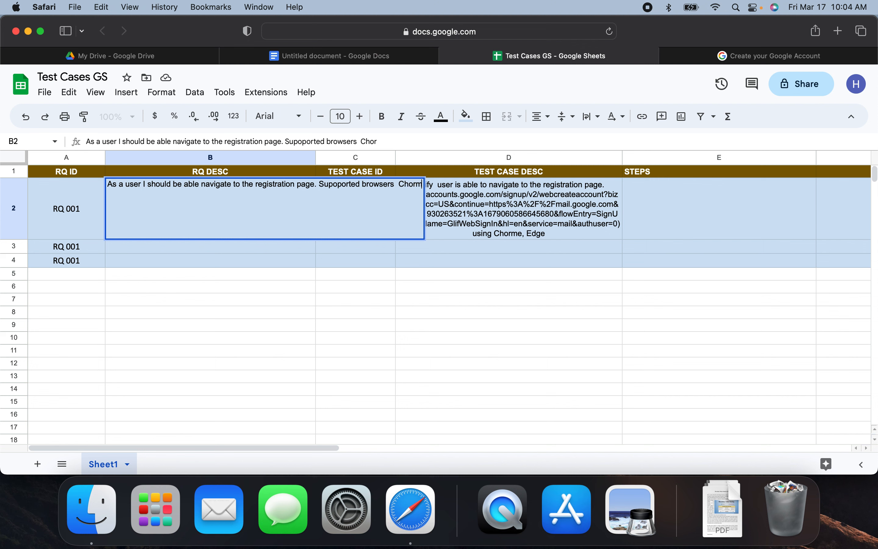
pyautogui.write('e, Edge')
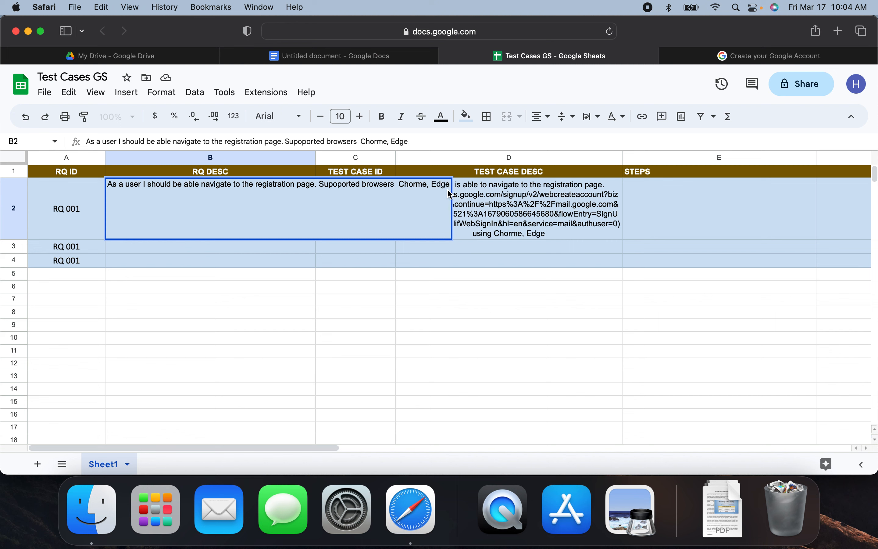
pyautogui.click(525, 260)
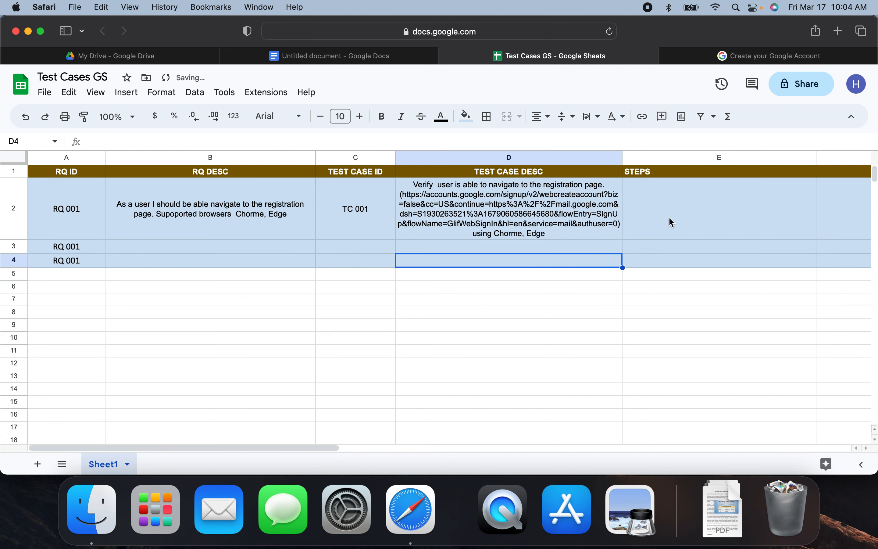
# Enter the first test step in E2 as "1. Open browser ( Chorme, Edge).".
pyautogui.click(660, 214)
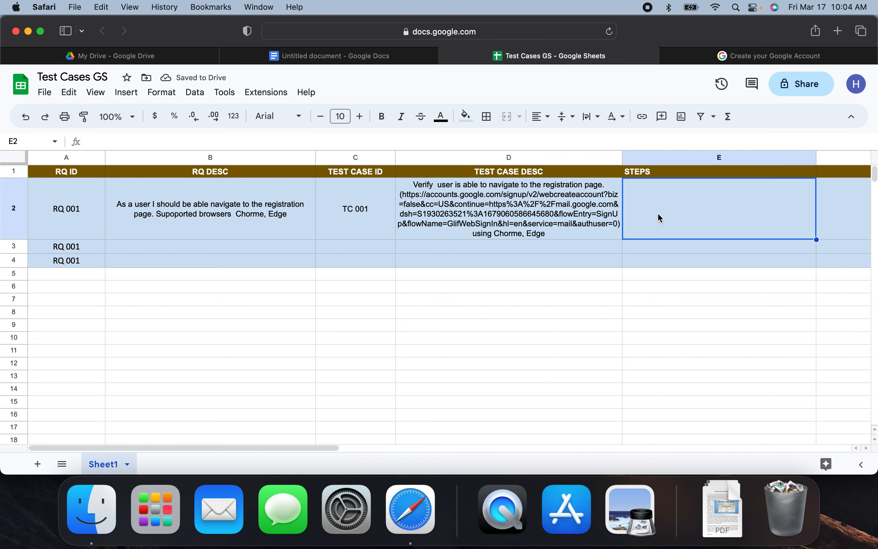
pyautogui.write('1. ')
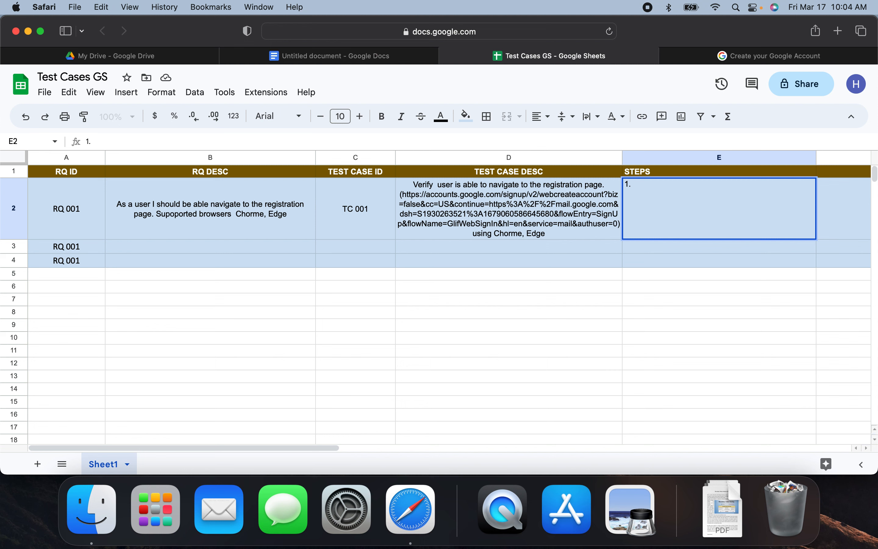
pyautogui.write('Open browser ( Chor')
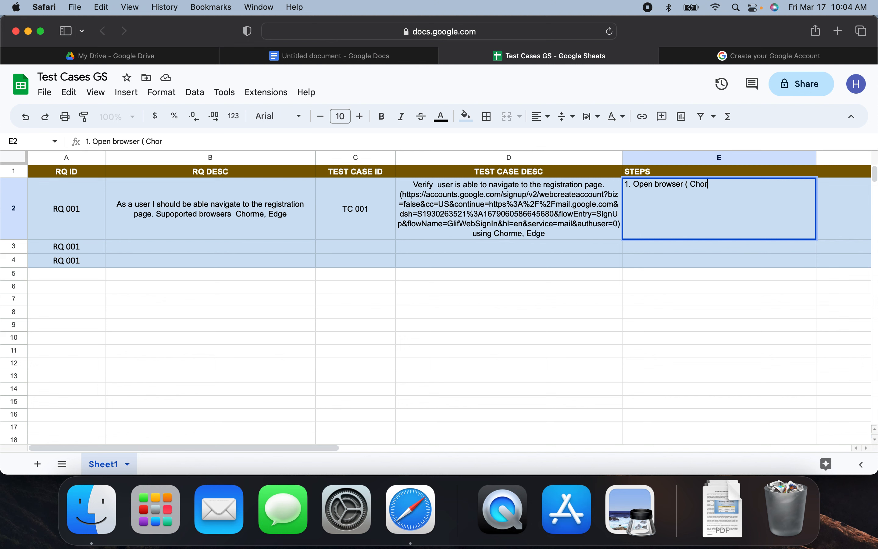
pyautogui.write('me, Edge)')
pyautogui.press('Return')
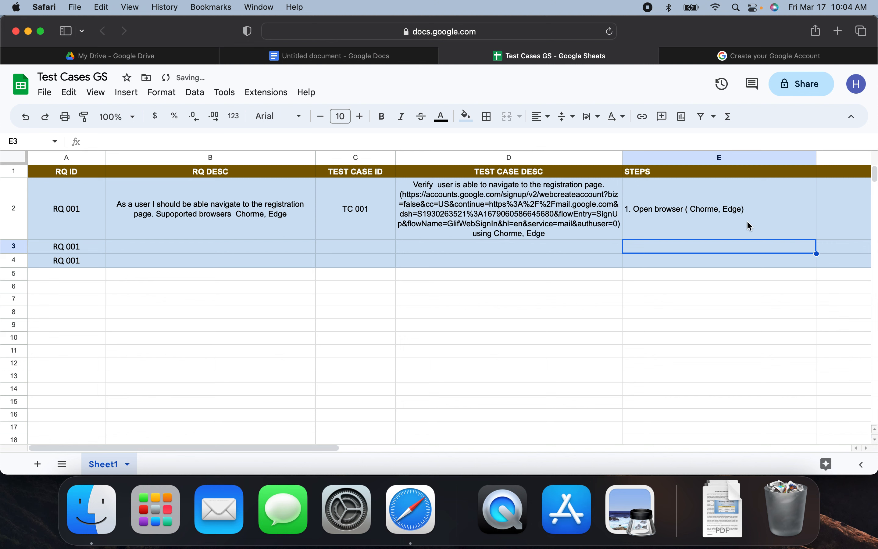
pyautogui.doubleClick(774, 205)
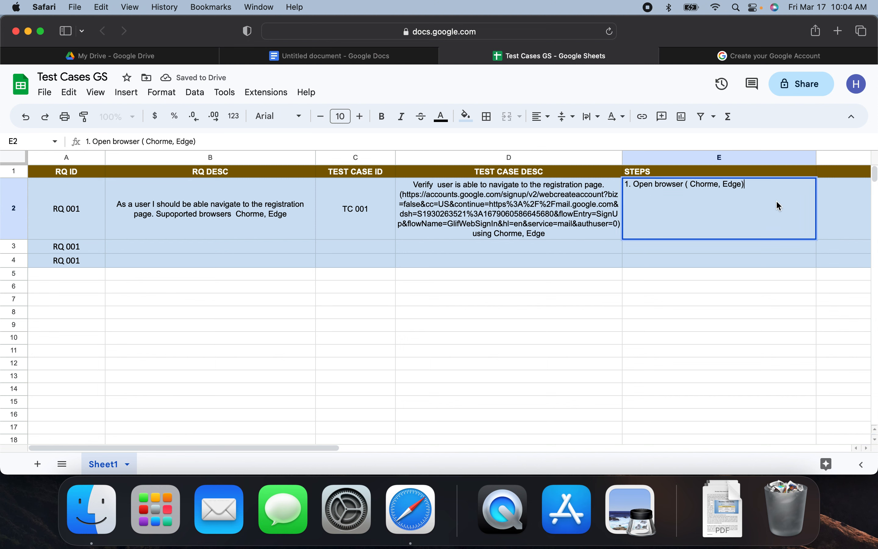
pyautogui.write('.')
pyautogui.hotkey('shift', 'Return')
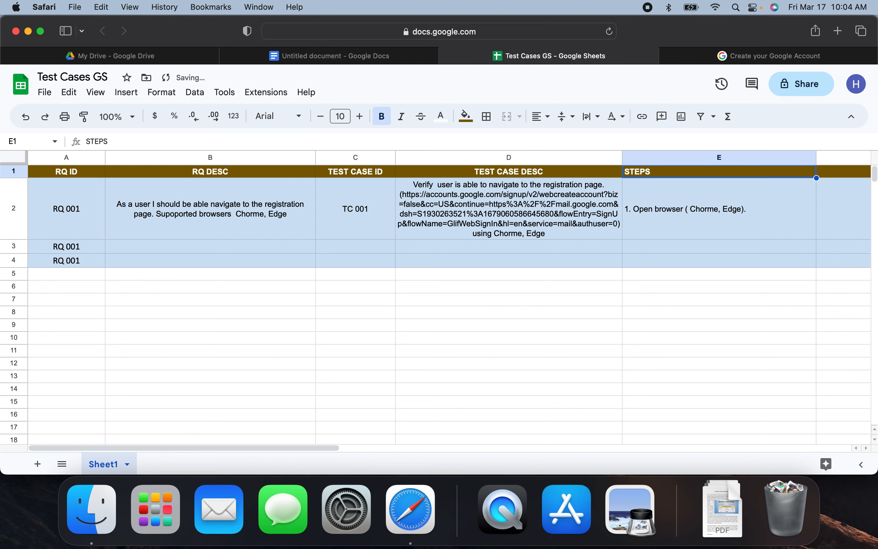
pyautogui.doubleClick(764, 228)
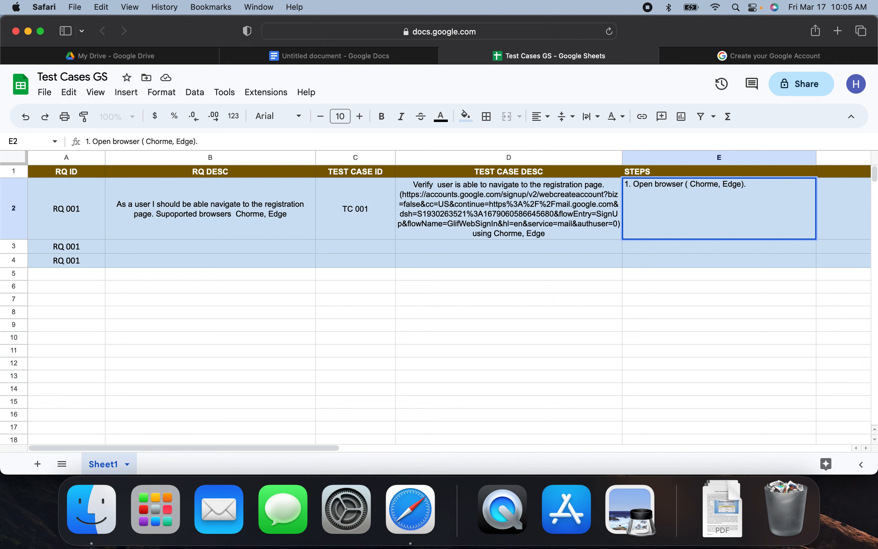
pyautogui.write('2.')
pyautogui.hotkey('shift', 'Return')
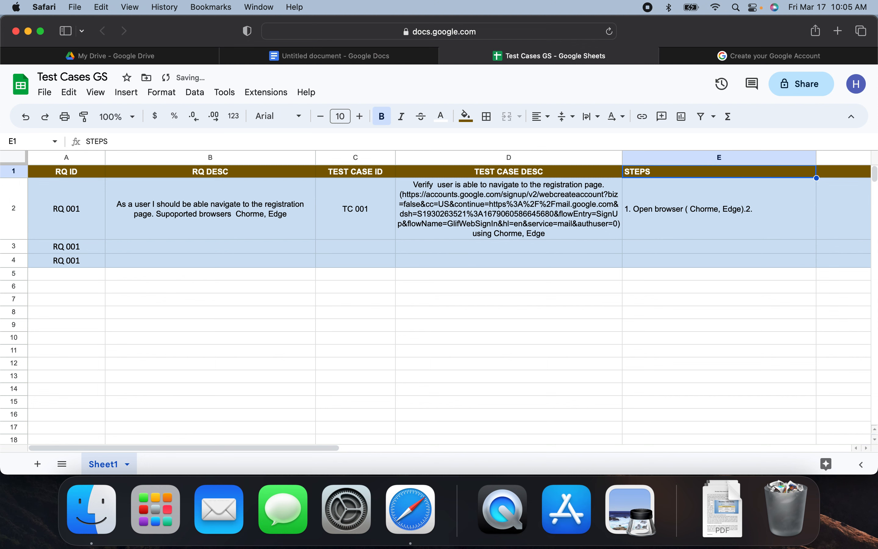
pyautogui.click(737, 242)
pyautogui.press('Return')
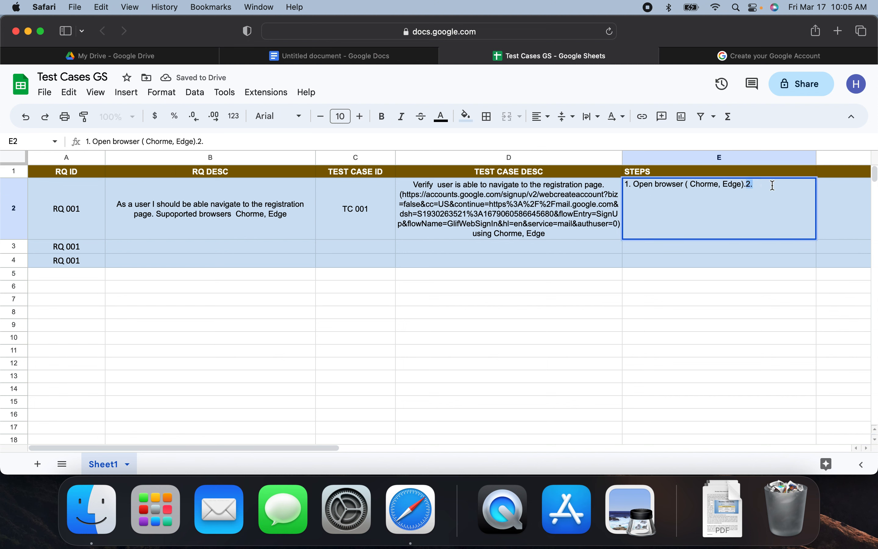
pyautogui.press('BackSpace')
pyautogui.press('BackSpace')
pyautogui.press('Return')
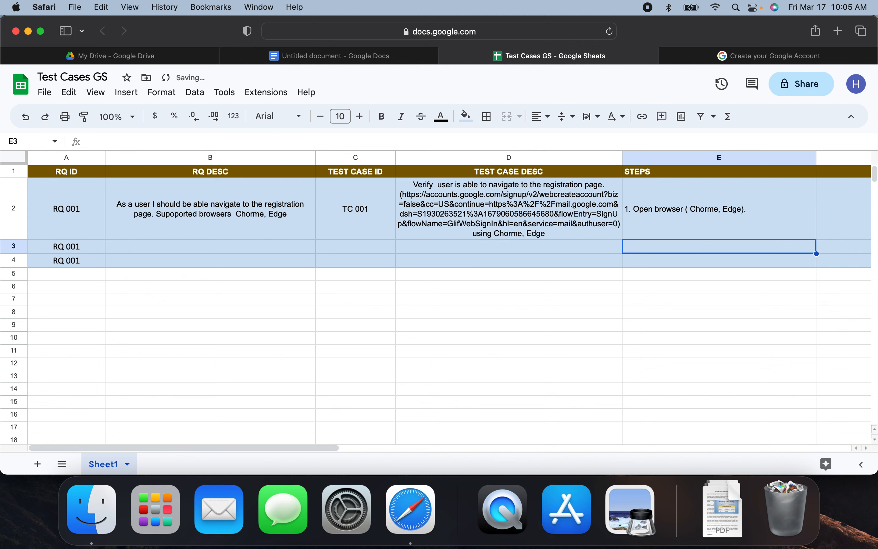
# Add a new line in E2 reading "2. enter the URL:" followed by the copied Google account sign-up page URL.
pyautogui.doubleClick(647, 211)
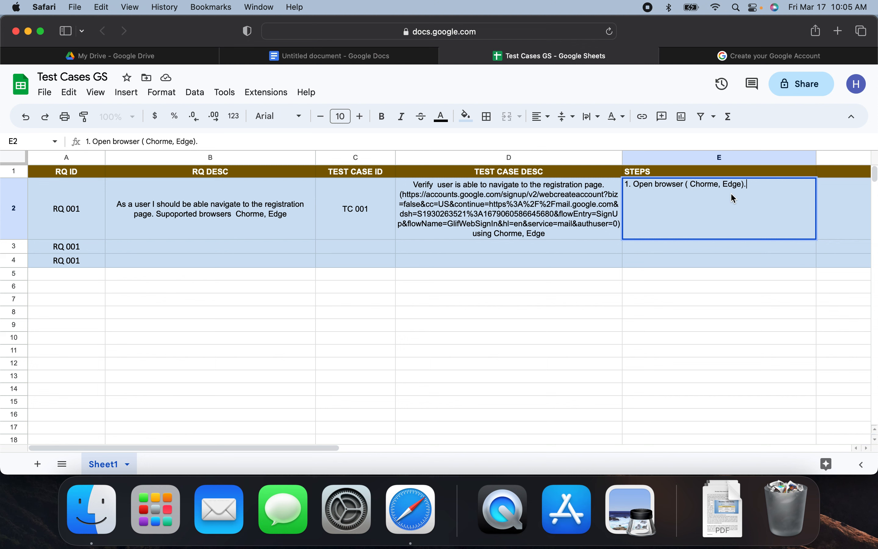
pyautogui.hotkey('alt', 'Return')
pyautogui.write('2. enter the URL:')
pyautogui.press('super+v')
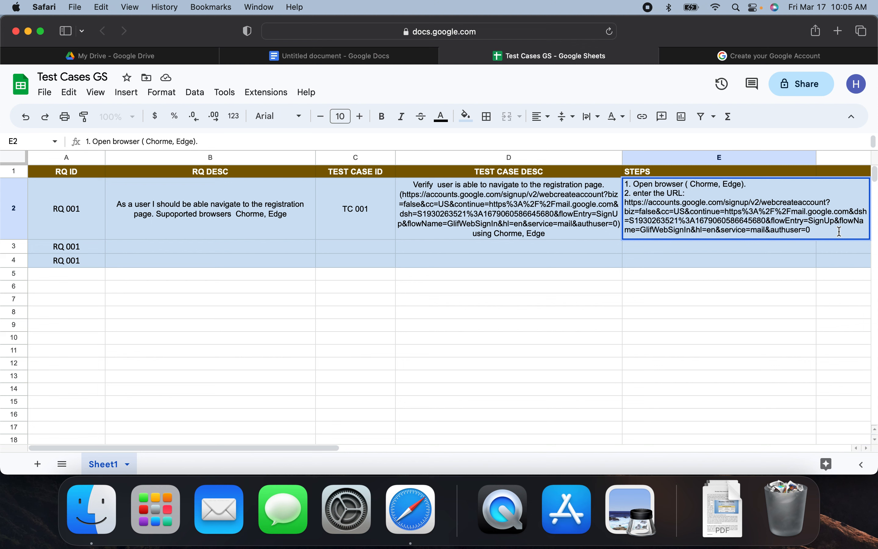
# Add "3. Hit enter." on a new line in the test steps in E2.
pyautogui.hotkey('alt', 'Return')
pyautogui.write('3.')
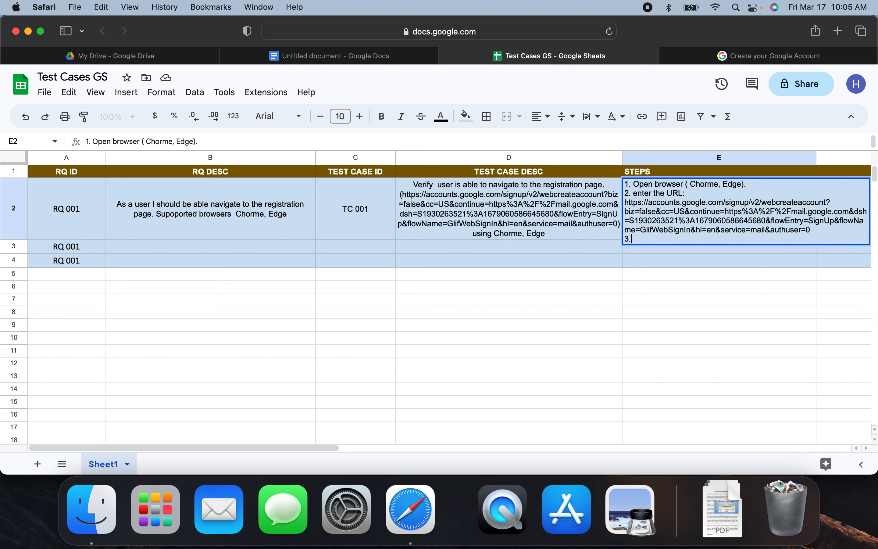
pyautogui.write(' hit')
pyautogui.press('BackSpace')
pyautogui.press('BackSpace')
pyautogui.press('BackSpace')
pyautogui.write('Hit enter.')
# Add line 4 to E2 using the opening sentence copied from D2, replacing its final period with "successfully".
pyautogui.hotkey('alt', 'Return')
pyautogui.write('4.')
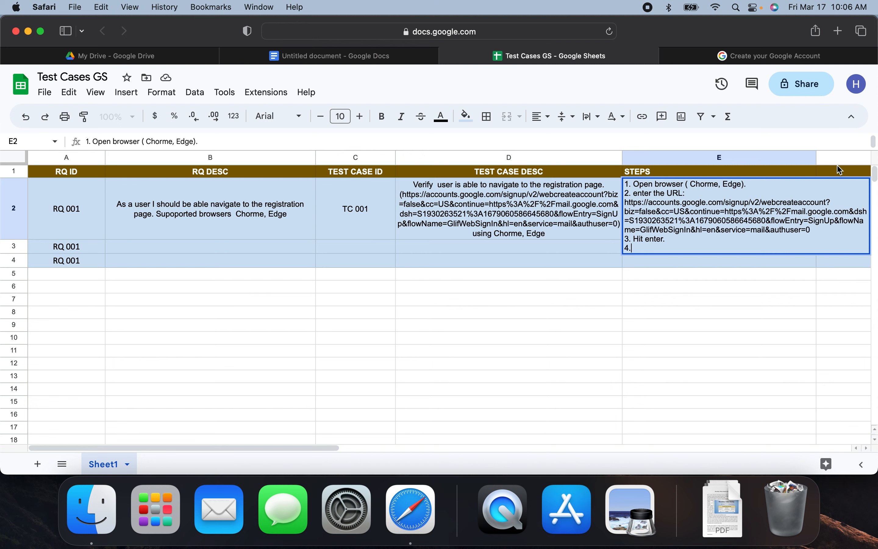
pyautogui.click(545, 190)
pyautogui.press('Return')
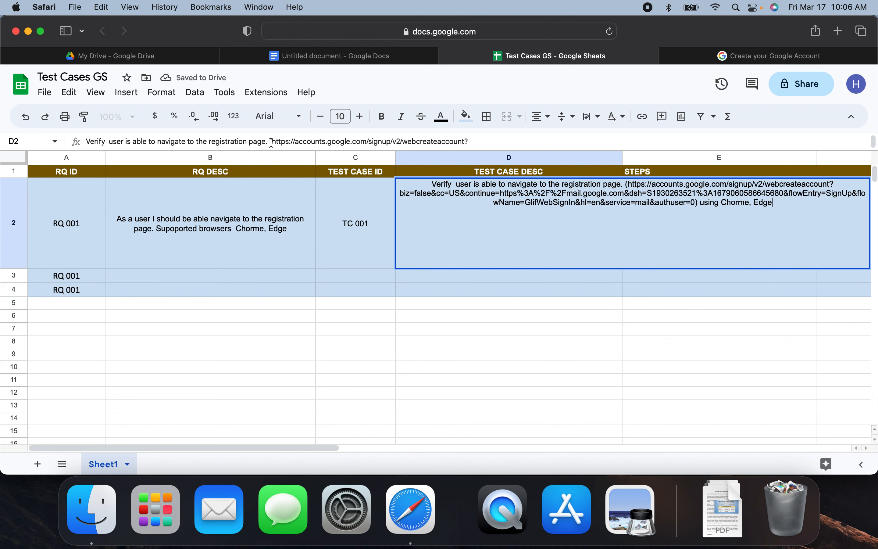
pyautogui.moveTo(269, 142); pyautogui.dragTo(74, 139)
pyautogui.press('super+c')
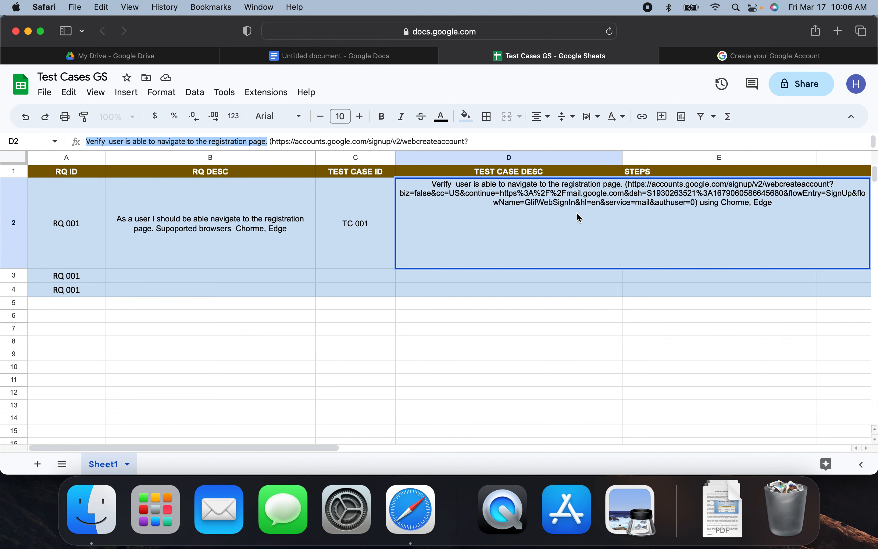
pyautogui.click(706, 283)
pyautogui.click(695, 266)
pyautogui.doubleClick(696, 266)
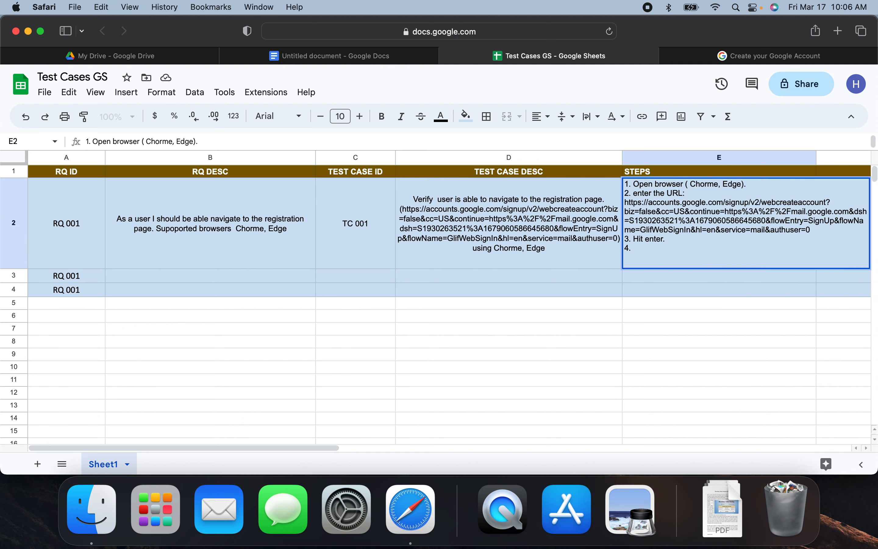
pyautogui.press('super+v')
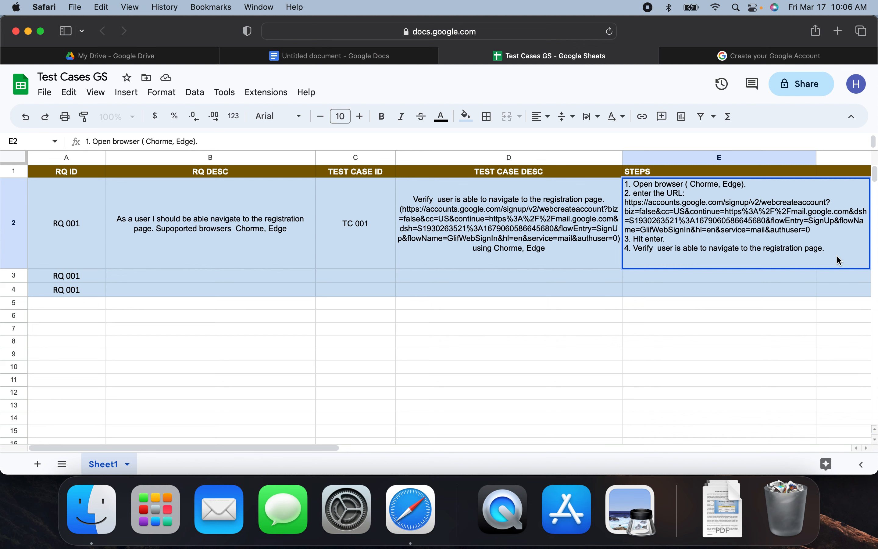
pyautogui.press('BackSpace')
pyautogui.write('successfully')
pyautogui.click(723, 313)
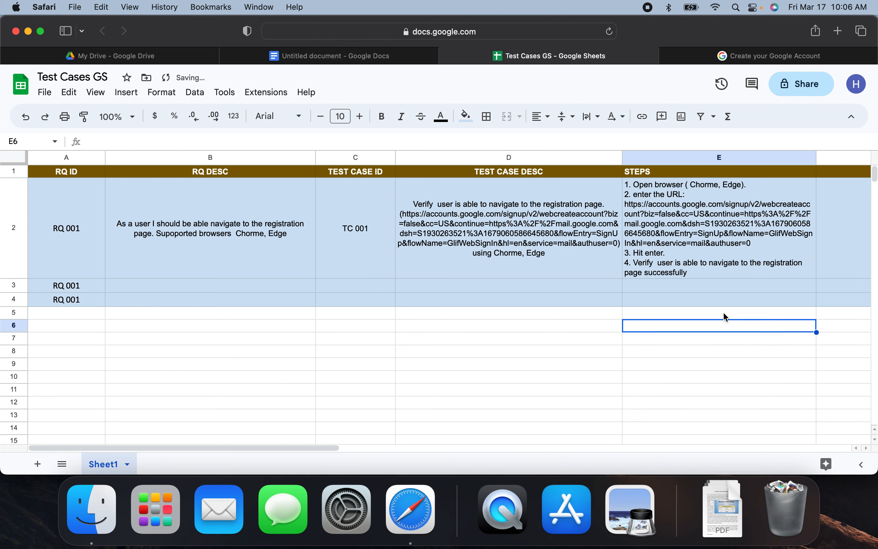
# Enter the expected result in F2 as "User shall be able to navigate to the registration page using Chorme, Edge browser".
pyautogui.click(843, 211)
pyautogui.hscroll(10, 708, 343)
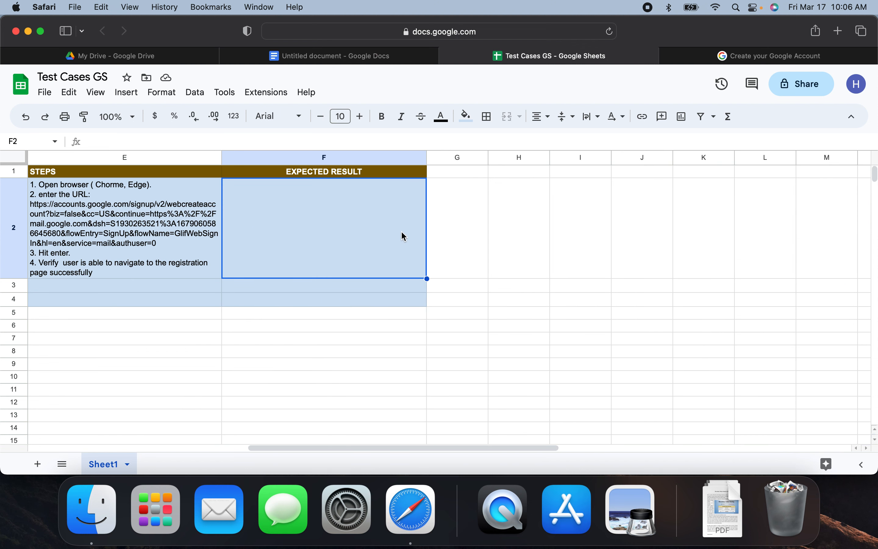
pyautogui.write('User shall b')
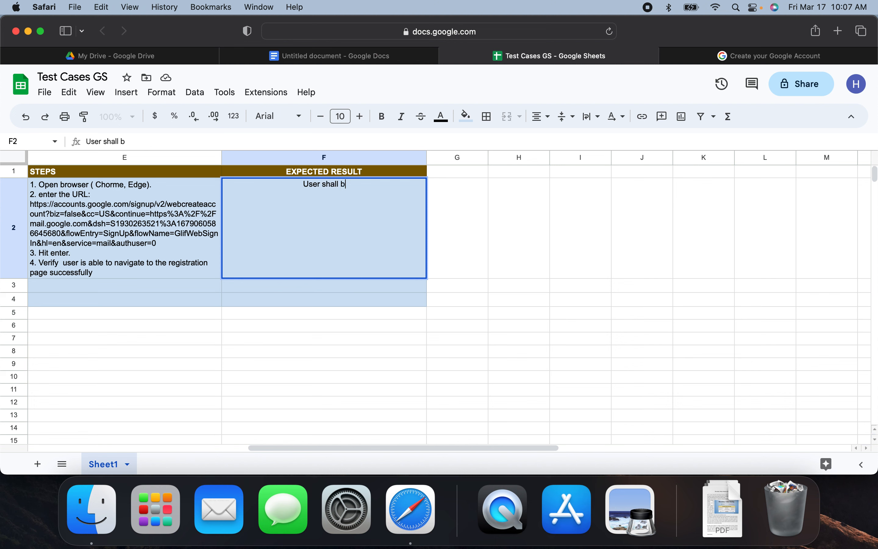
pyautogui.write('e able to navigat')
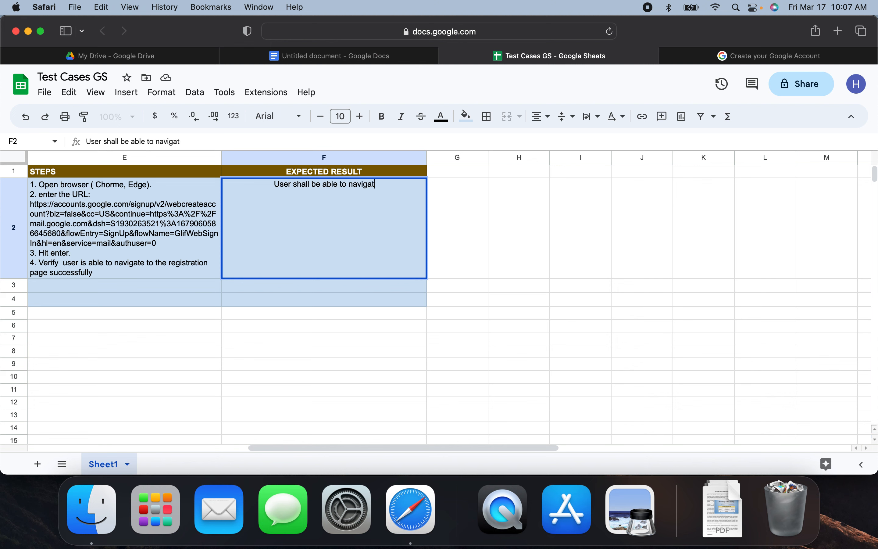
pyautogui.write('e to the registr')
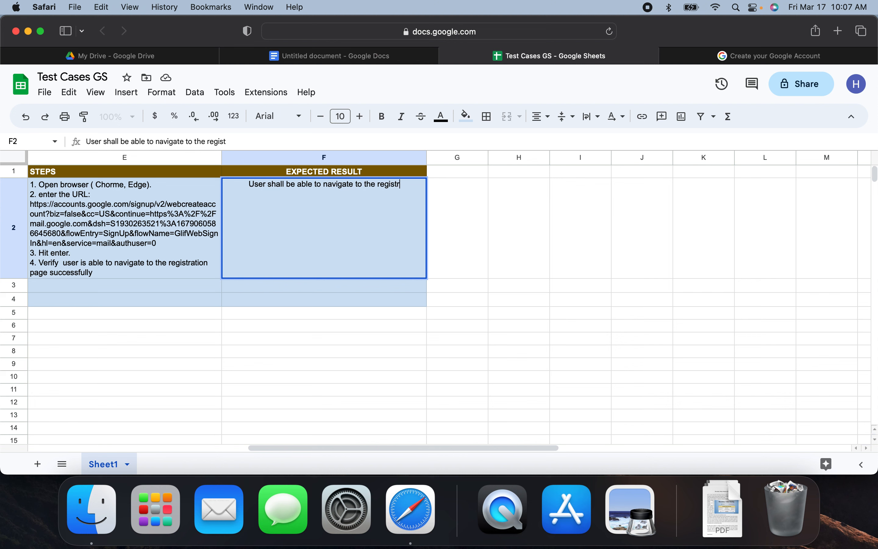
pyautogui.write('ation ')
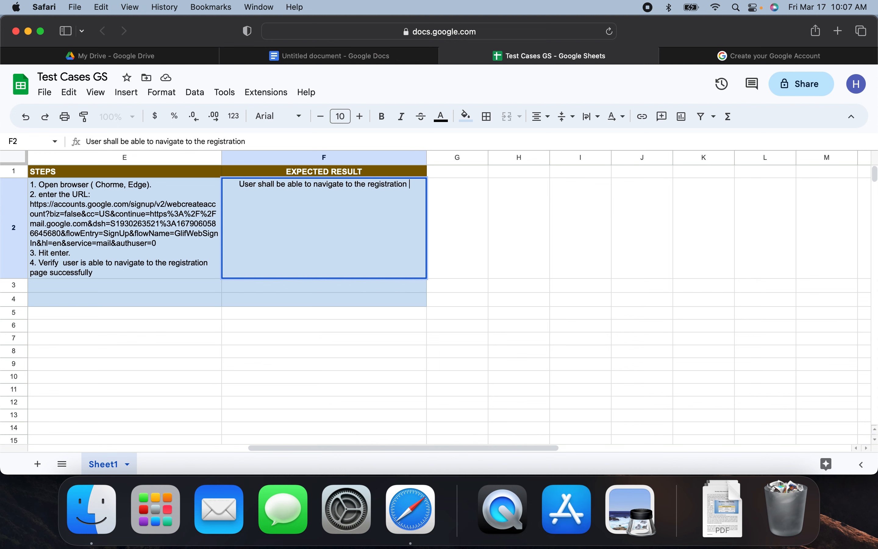
pyautogui.write('pag')
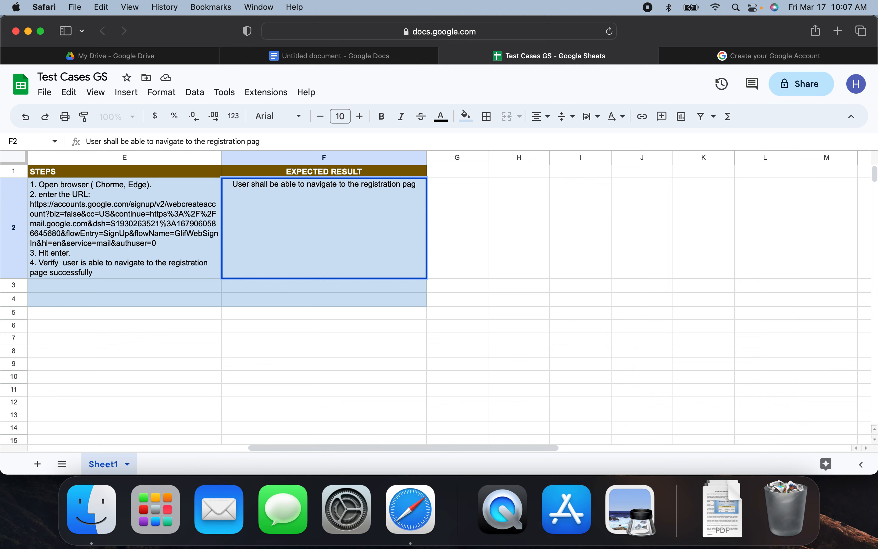
pyautogui.write('e using')
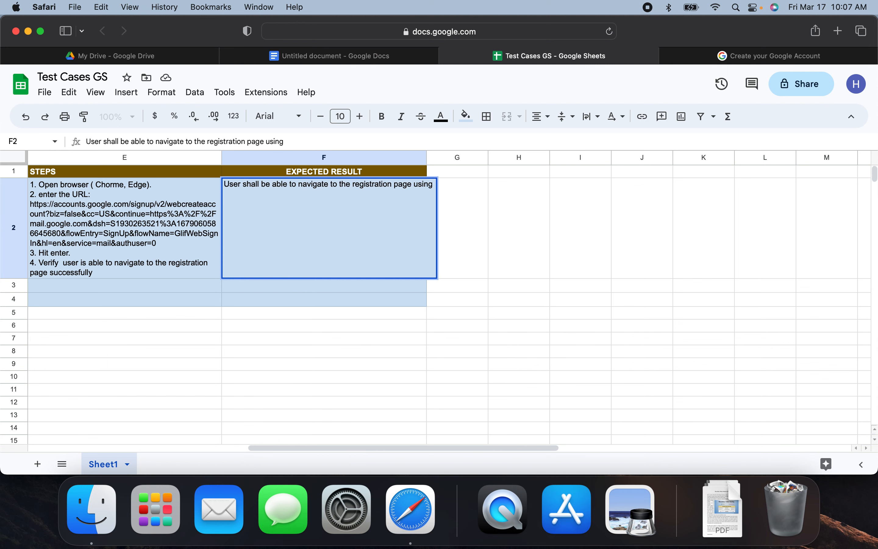
pyautogui.write(' Chor')
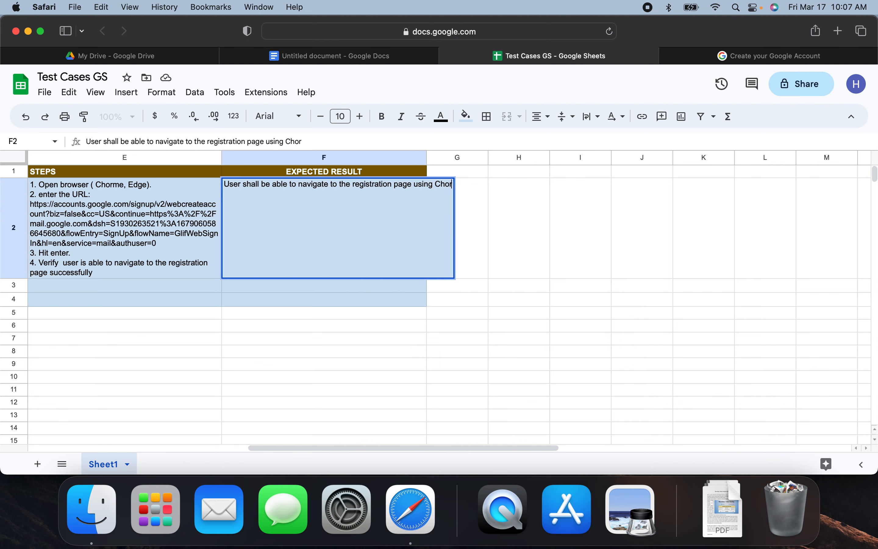
pyautogui.write('me, Ed')
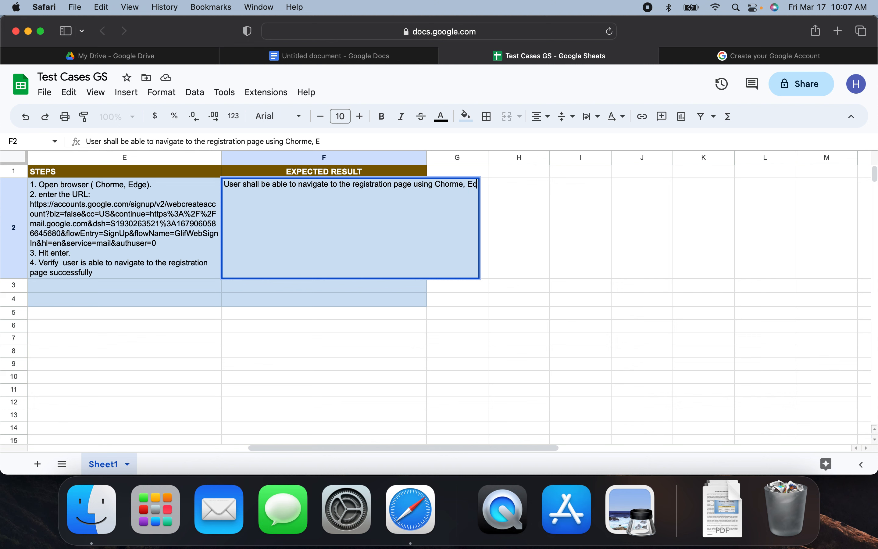
pyautogui.write('ge bro')
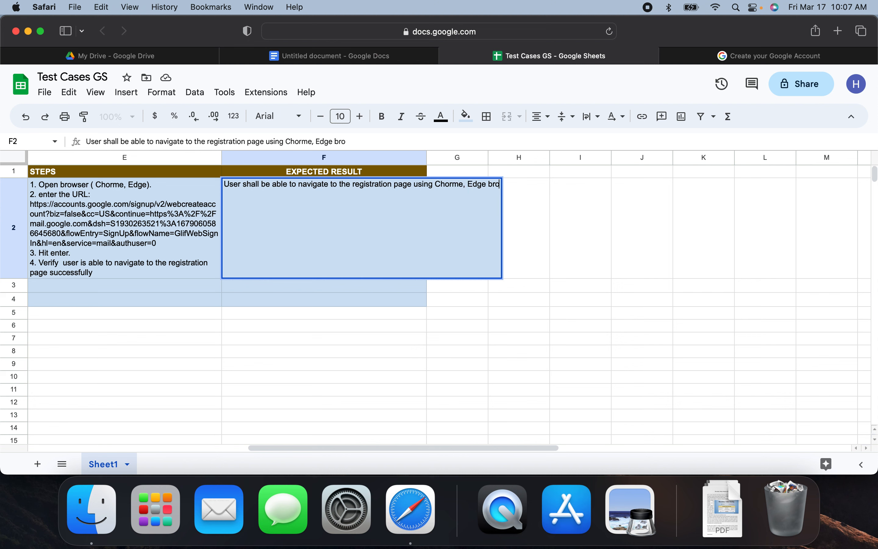
pyautogui.write('wser')
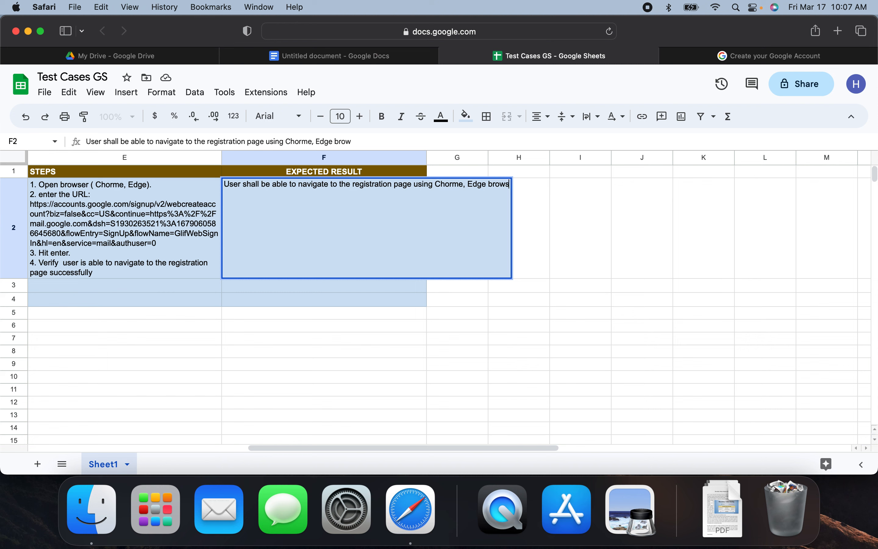
pyautogui.click(385, 299)
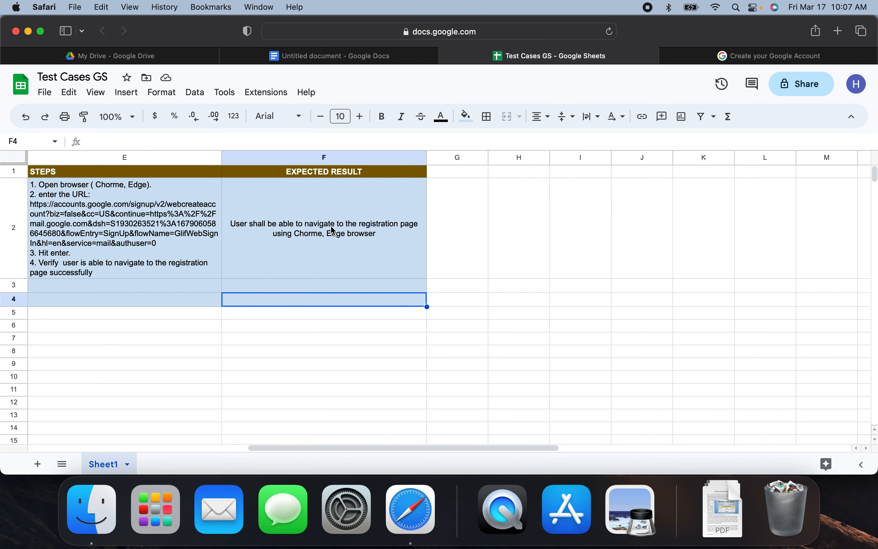
# Insert "successfully" after "registration page" in the expected result in F2.
pyautogui.click(285, 232)
pyautogui.doubleClick(365, 227)
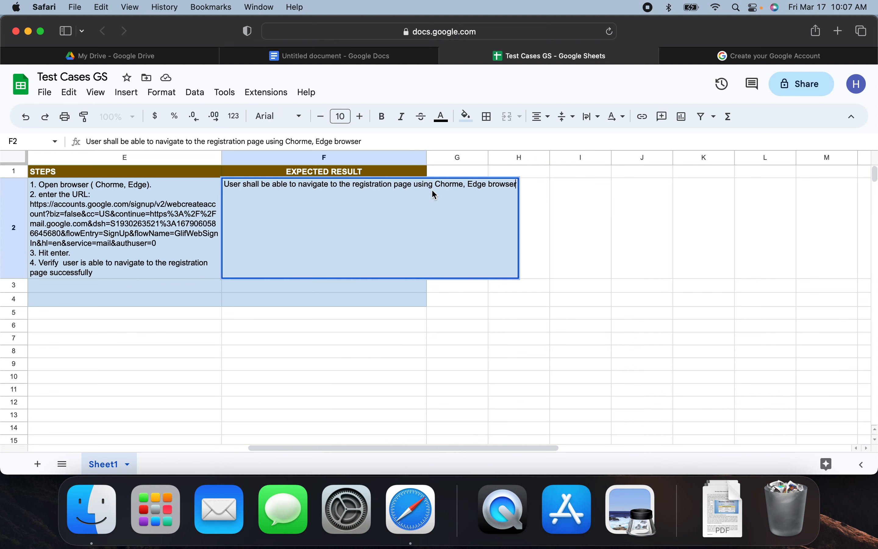
pyautogui.write('su ')
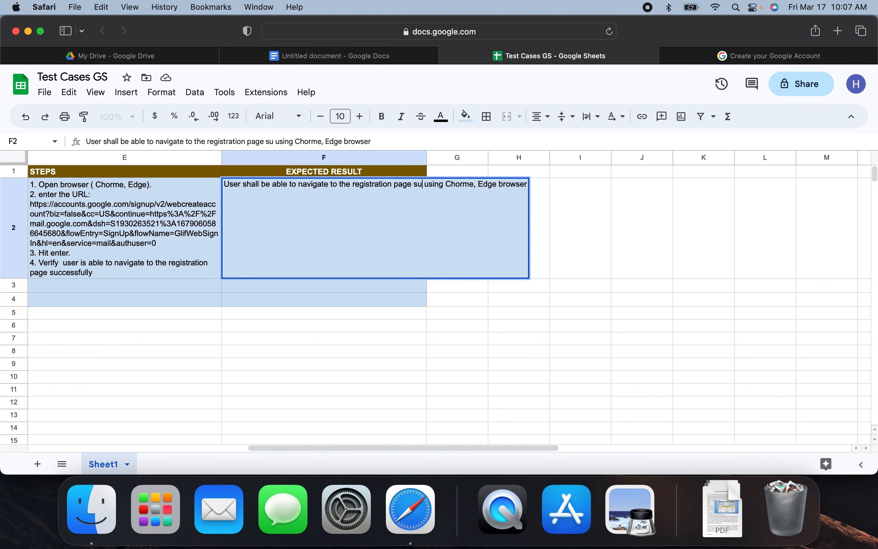
pyautogui.write('ccess')
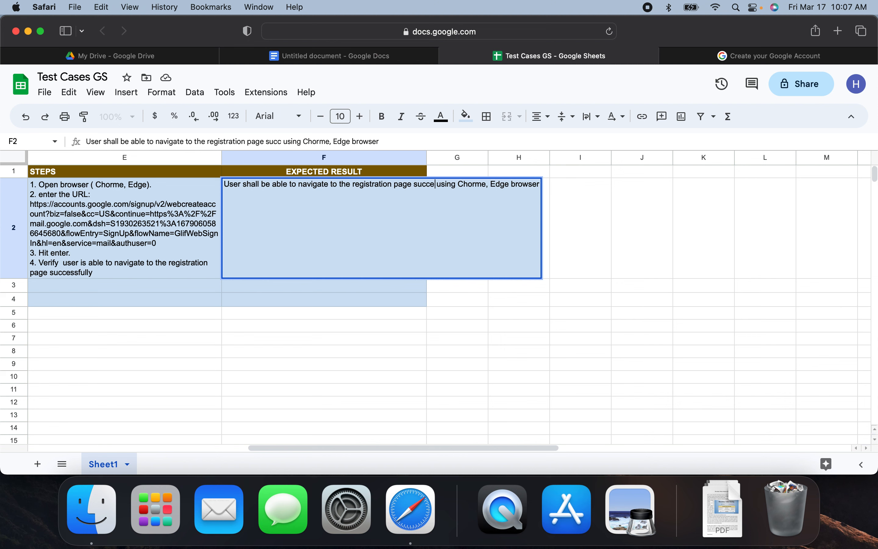
pyautogui.write('fully')
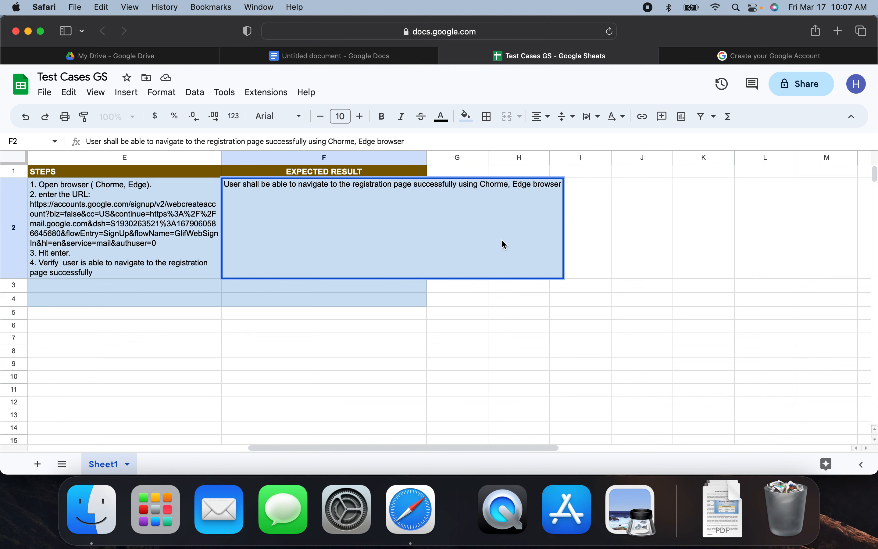
pyautogui.click(620, 243)
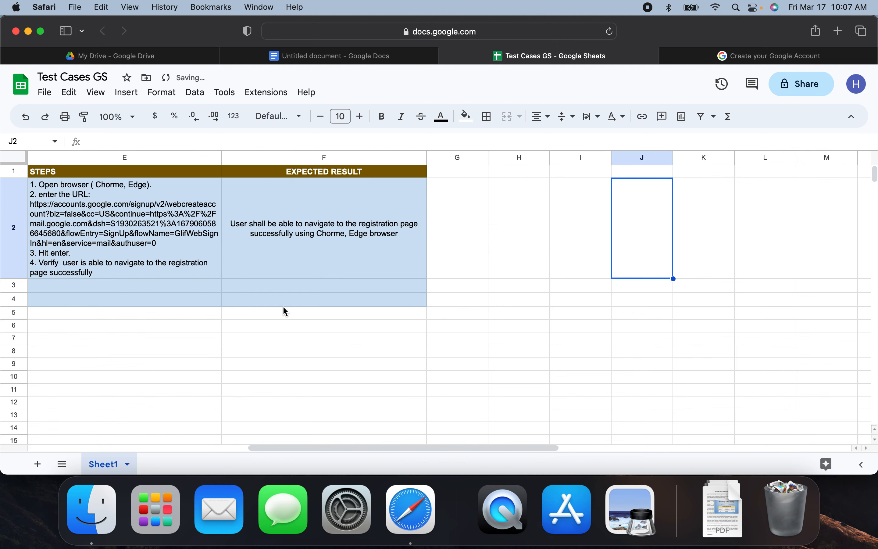
# Copy the requirement description from B2 into B3.
pyautogui.hscroll(10, 286, 306)
pyautogui.hscroll(-10, 299, 301)
pyautogui.hscroll(-5, 301, 301)
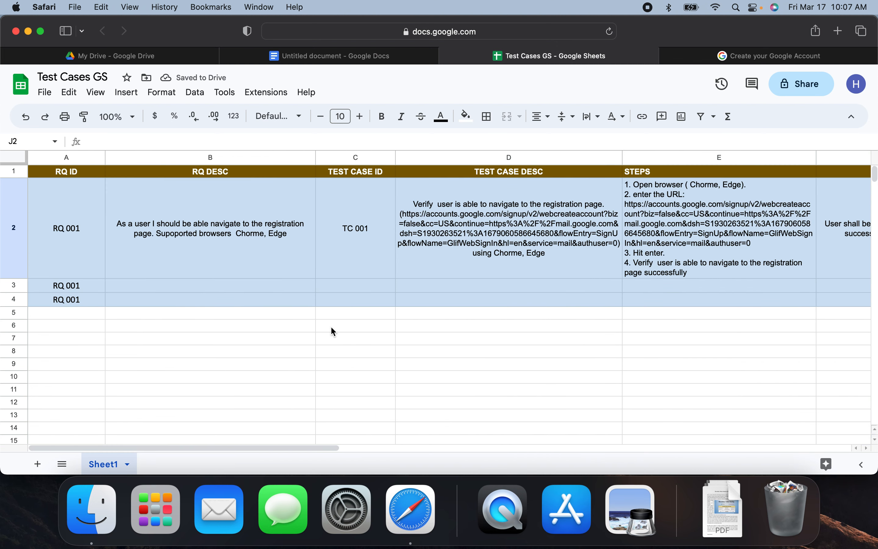
pyautogui.click(247, 281)
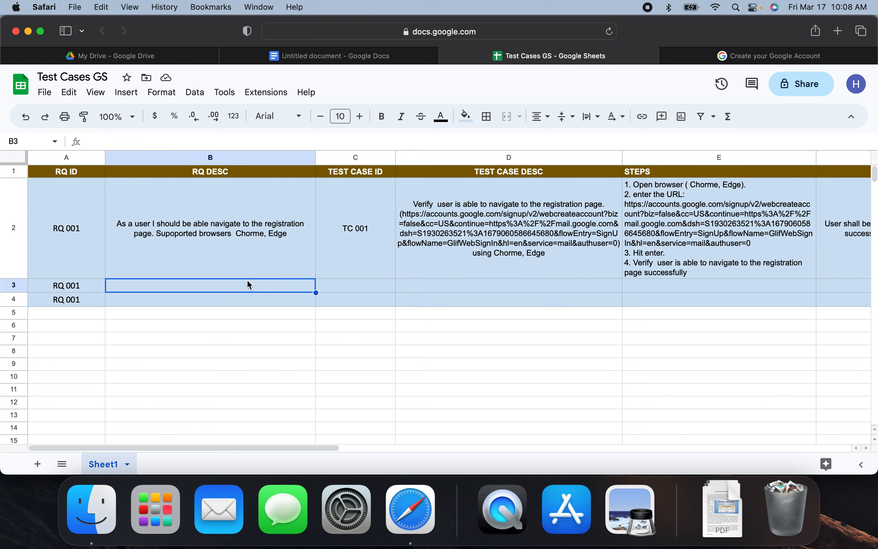
pyautogui.click(240, 242)
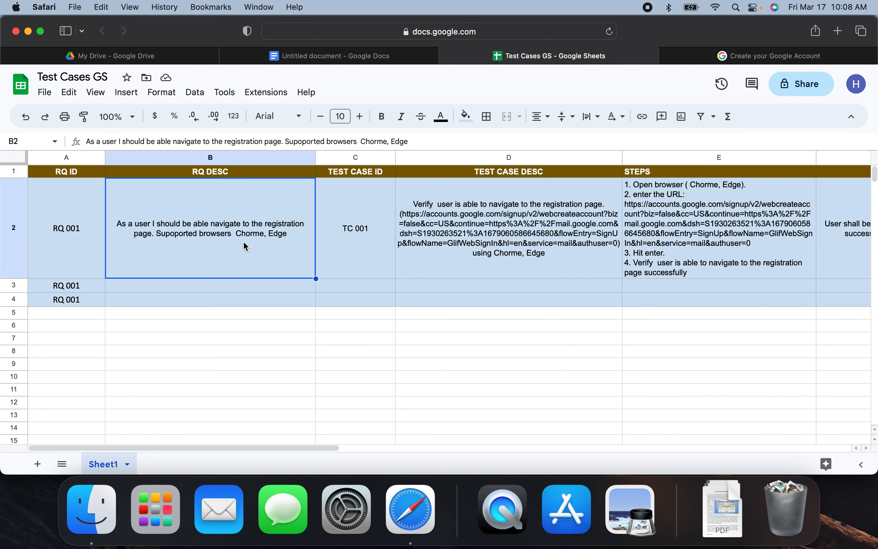
pyautogui.press('super+c')
pyautogui.click(235, 290)
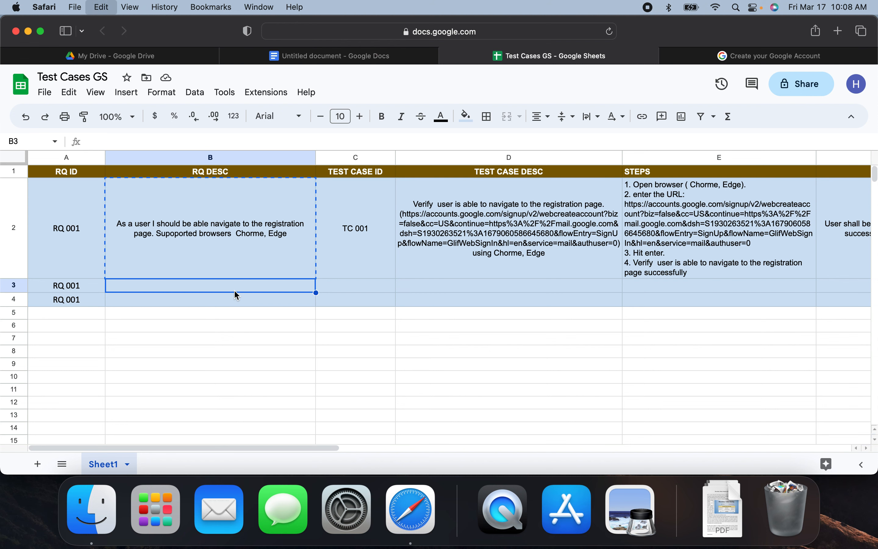
pyautogui.press('super+v')
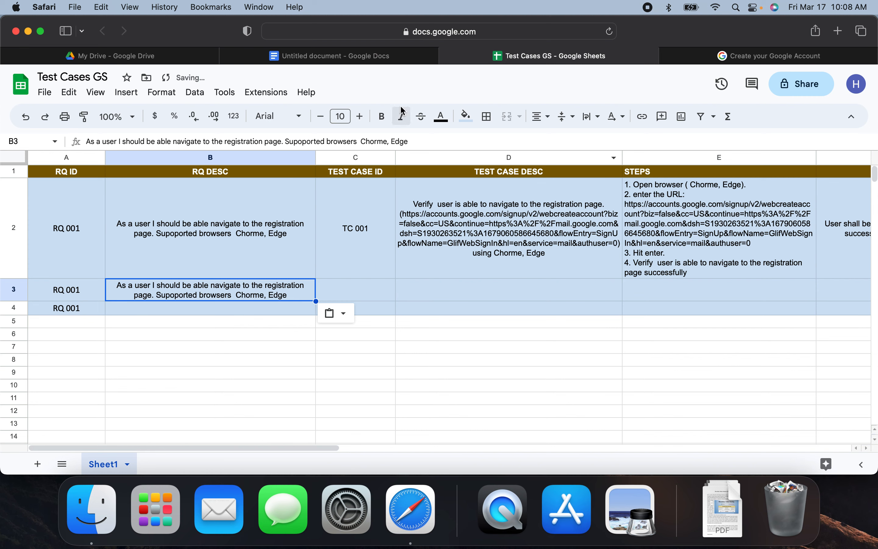
# Consult the requirements document and replace "navigate to the registration page" in B3 with "click on the First Name input box".
pyautogui.click(357, 62)
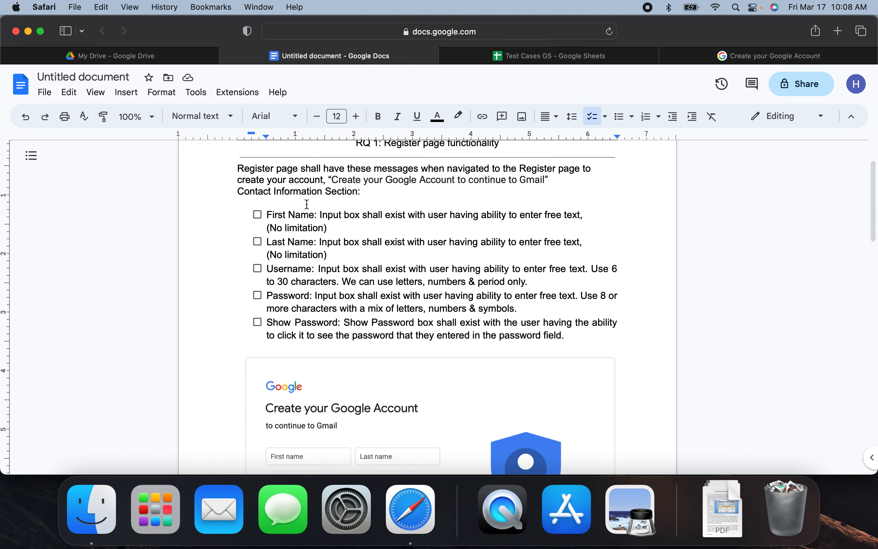
pyautogui.click(584, 57)
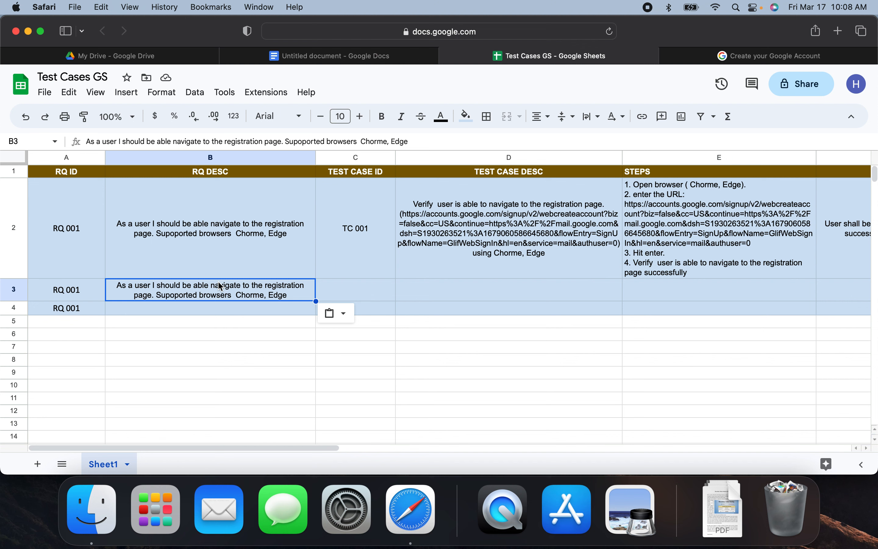
pyautogui.doubleClick(210, 285)
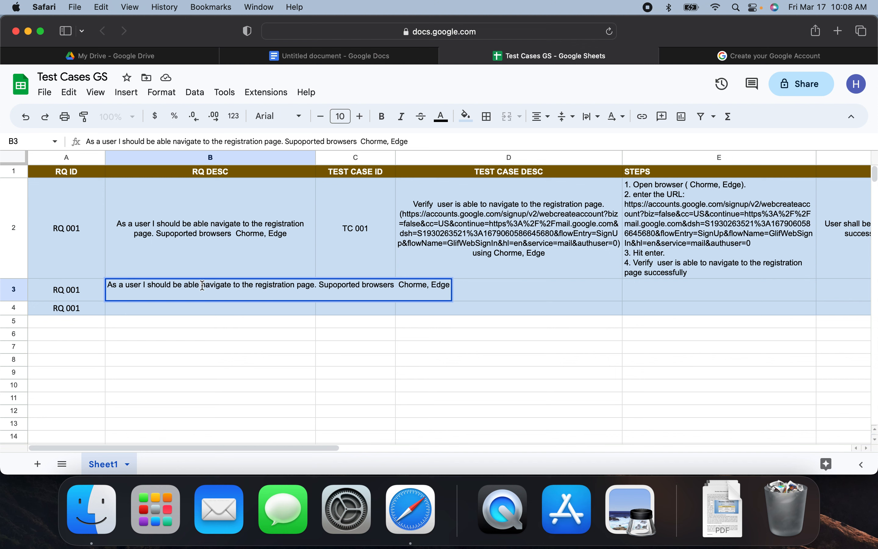
pyautogui.moveTo(203, 285); pyautogui.dragTo(314, 287)
pyautogui.press('BackSpace')
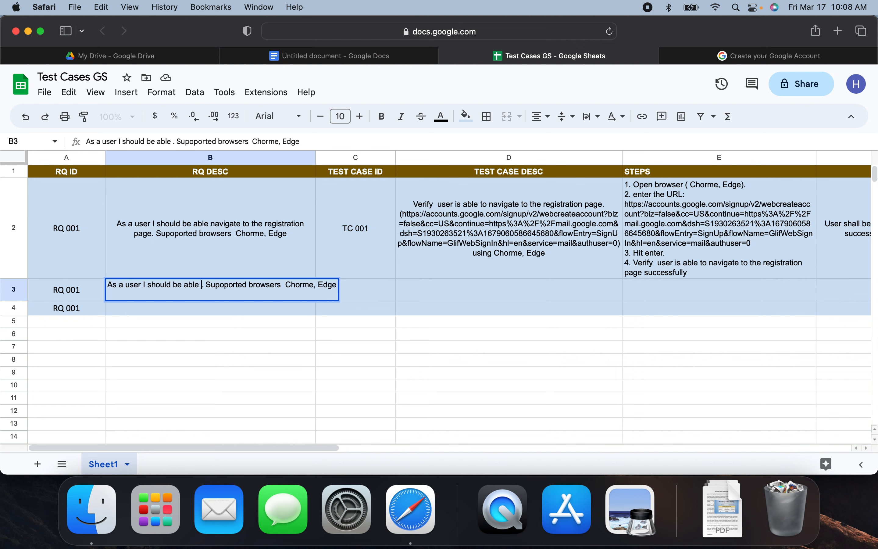
pyautogui.write('en')
pyautogui.press('BackSpace')
pyautogui.press('BackSpace')
pyautogui.write('click on')
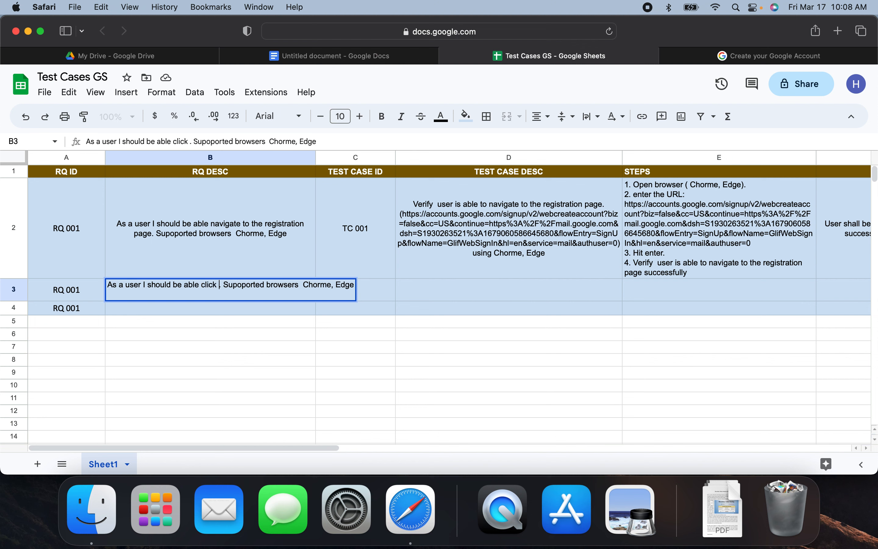
pyautogui.write(' the ')
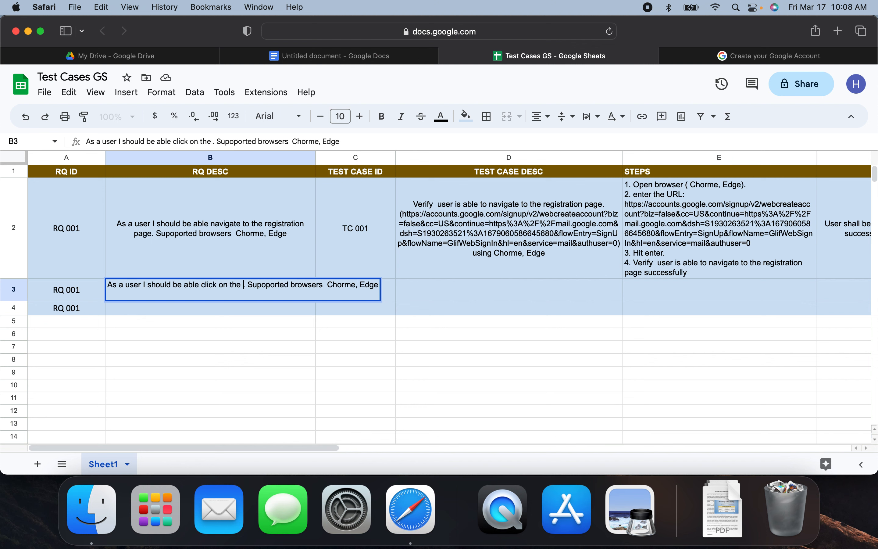
pyautogui.write('First')
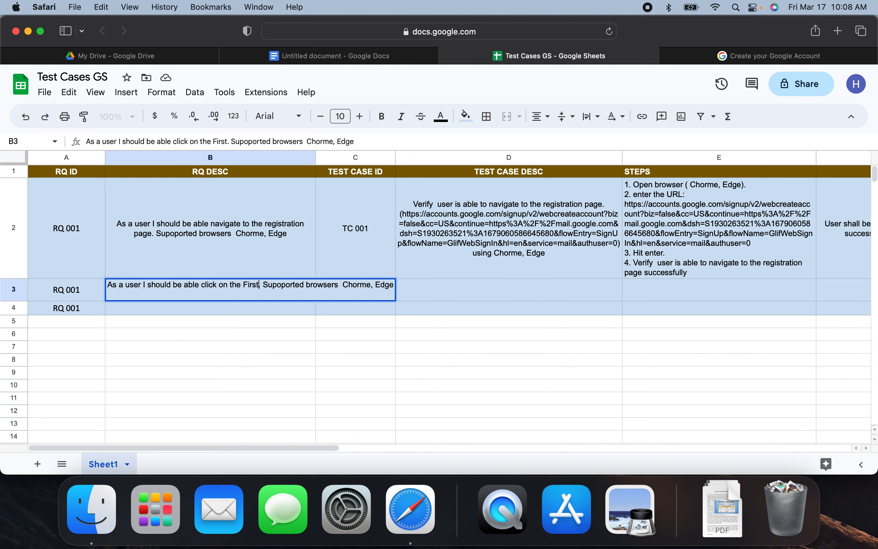
pyautogui.press('BackSpace')
pyautogui.write('Nam')
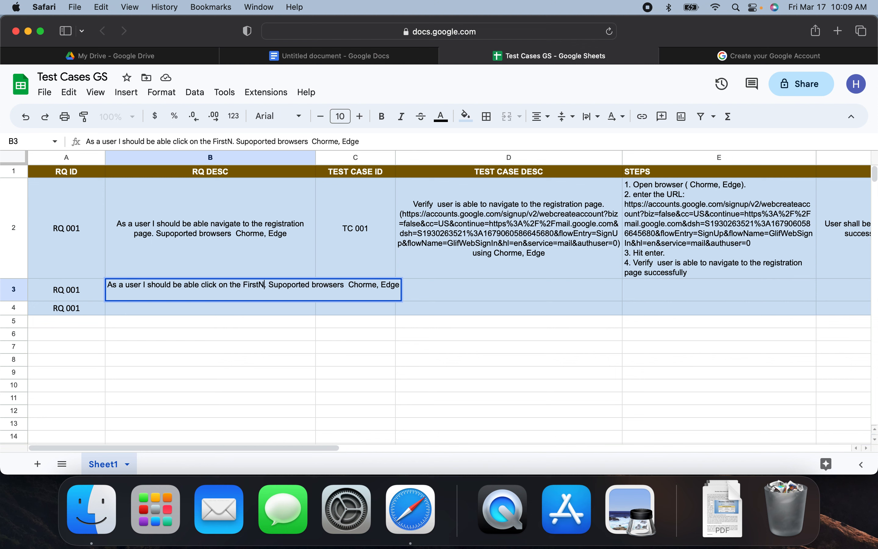
pyautogui.press('BackSpace')
pyautogui.press('BackSpace')
pyautogui.press('BackSpace')
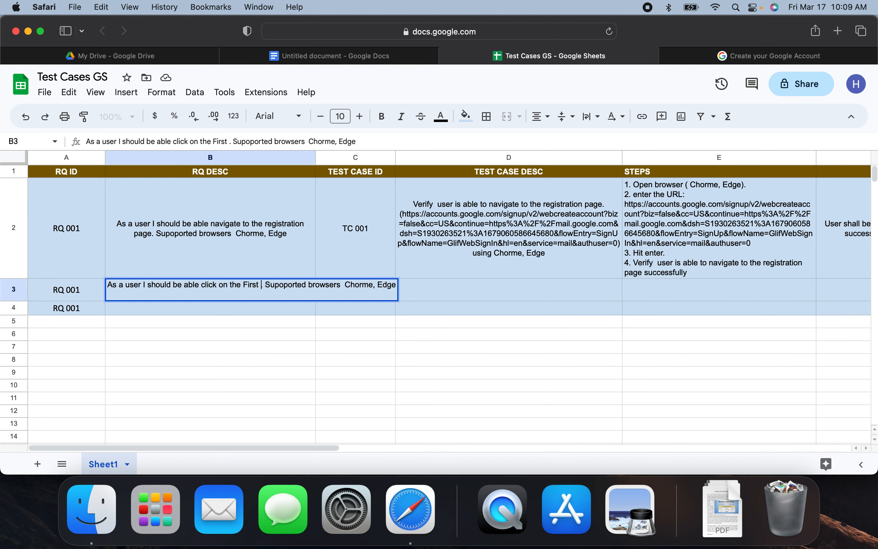
pyautogui.write('Name in')
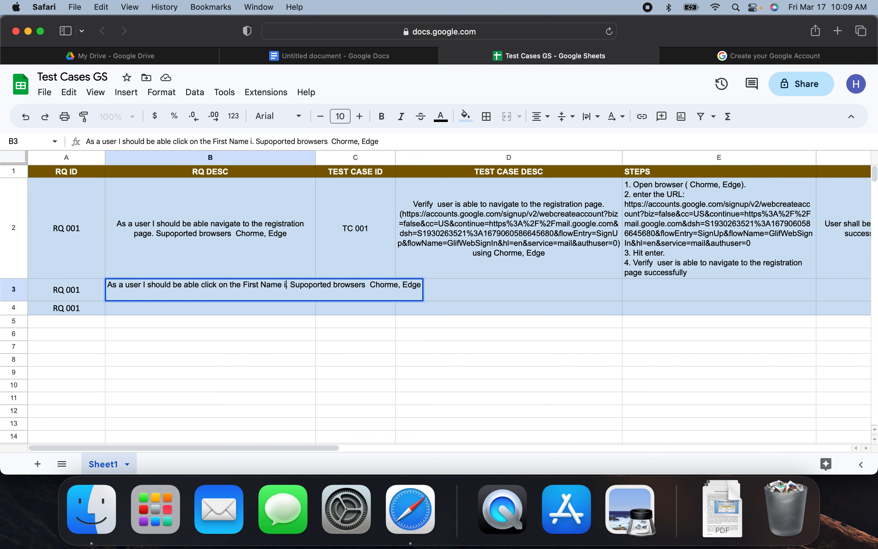
pyautogui.write('put ')
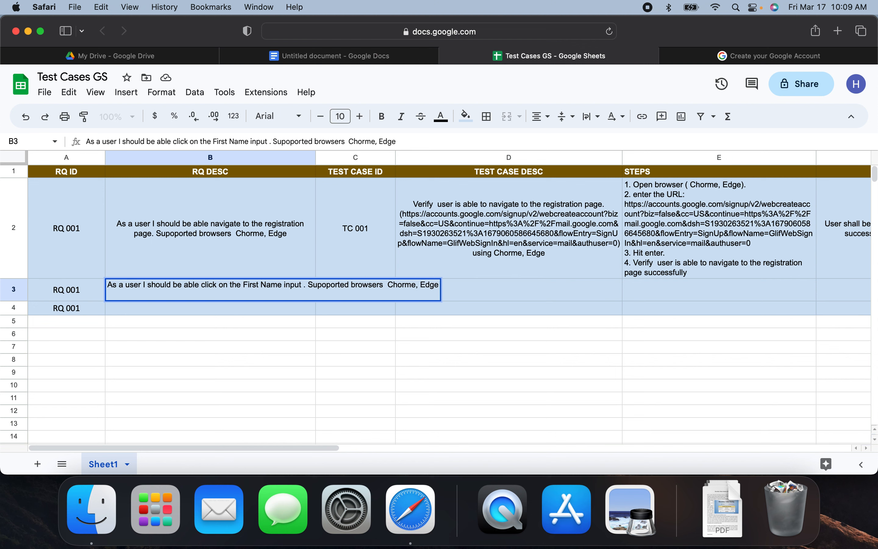
pyautogui.write('box')
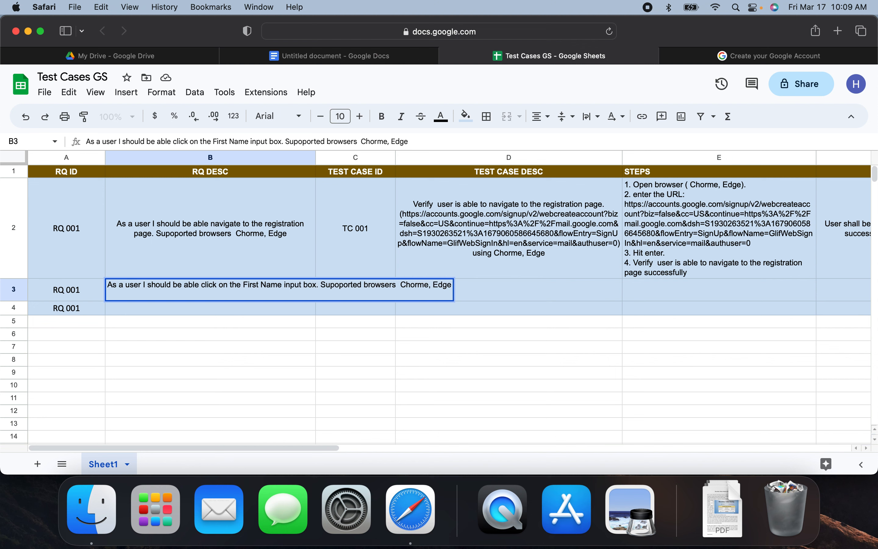
pyautogui.press('Return')
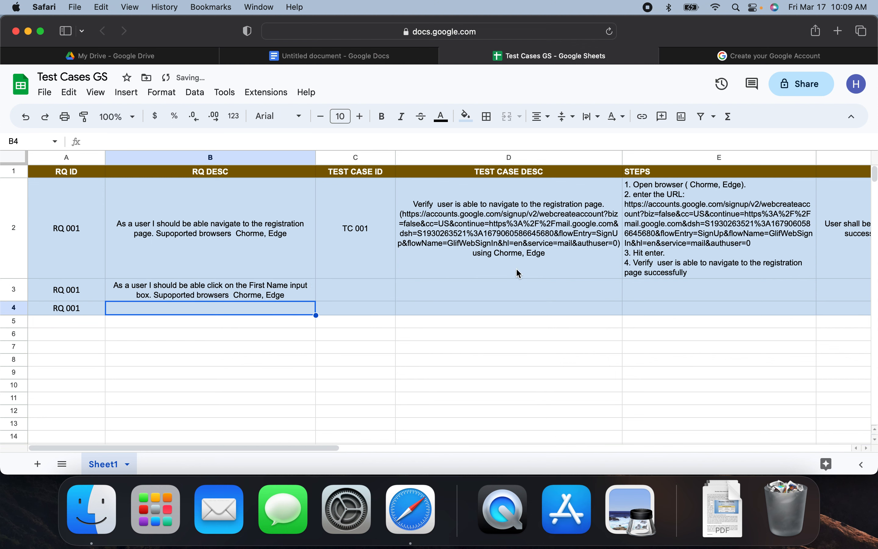
# Enter "TC 002" as the test case ID in C3 and copy the test case description from D2 into D3.
pyautogui.doubleClick(363, 293)
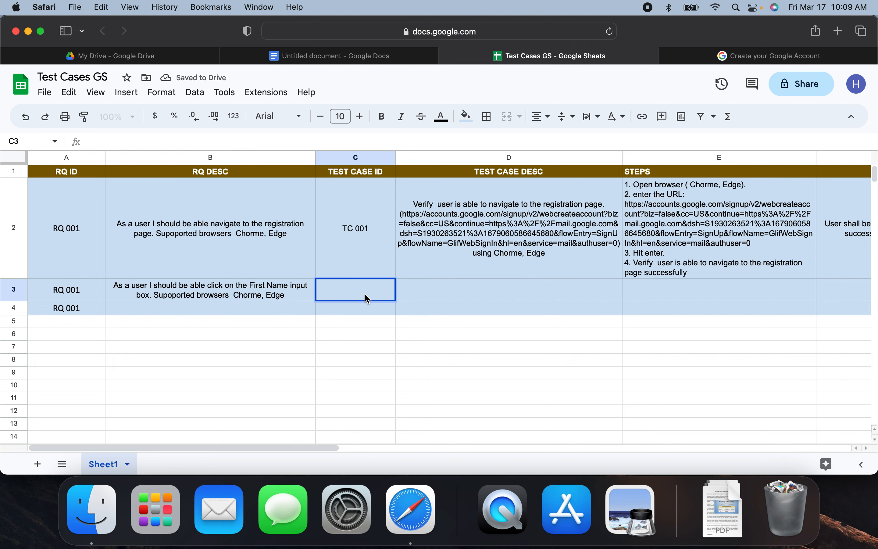
pyautogui.write('TC 002')
pyautogui.click(411, 287)
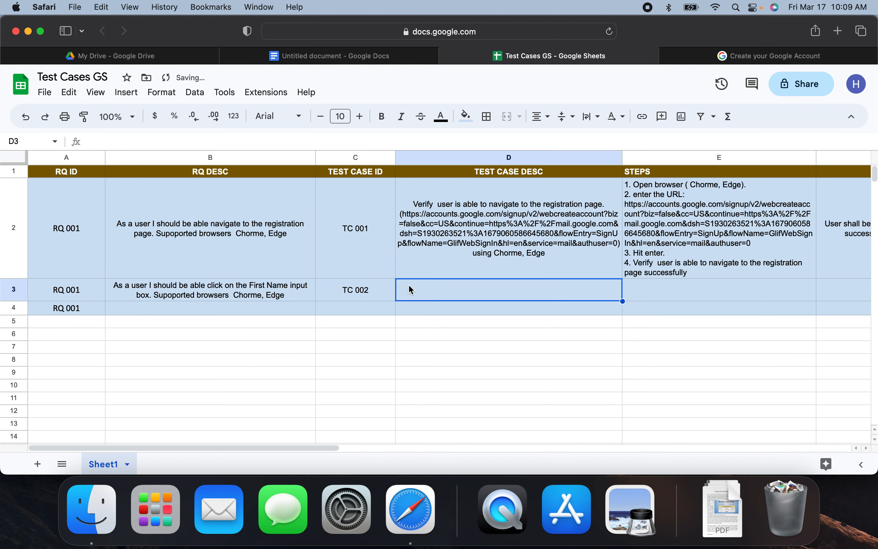
pyautogui.click(473, 225)
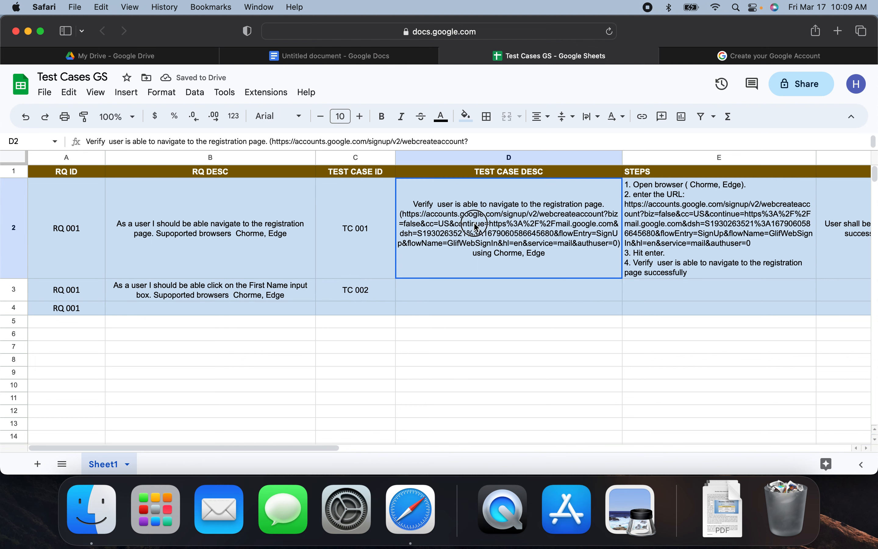
pyautogui.click(508, 295)
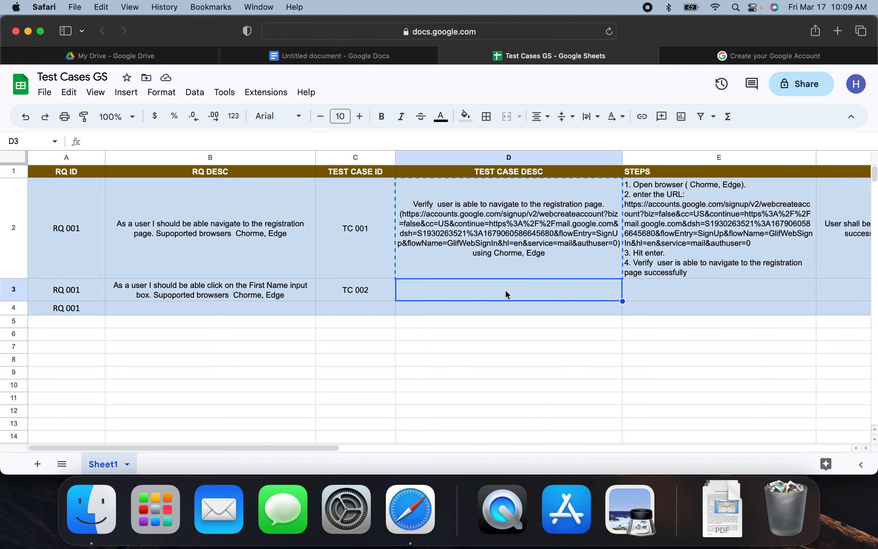
pyautogui.press('super+v')
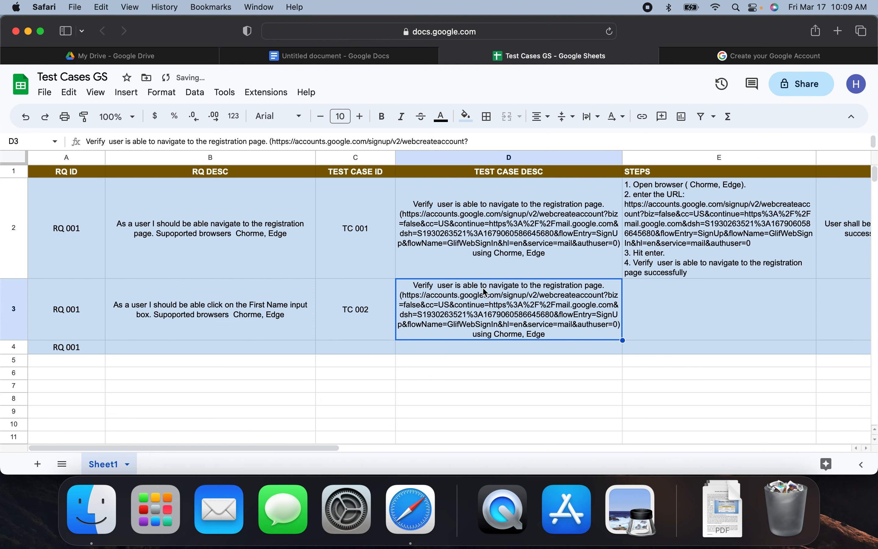
# Replace "navigate to the registration page" in D3 with "able click on the First Name input box" copied from B3.
pyautogui.doubleClick(177, 312)
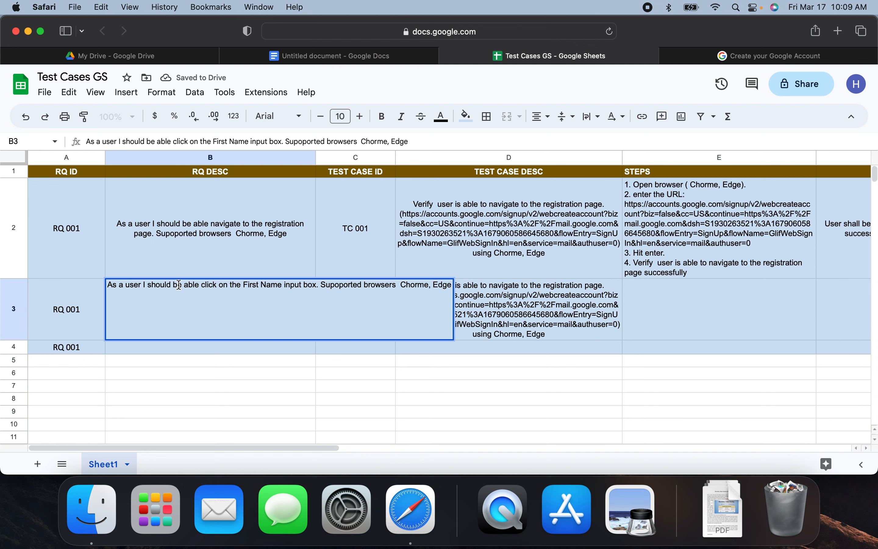
pyautogui.moveTo(184, 285); pyautogui.dragTo(316, 284)
pyautogui.press('super+c')
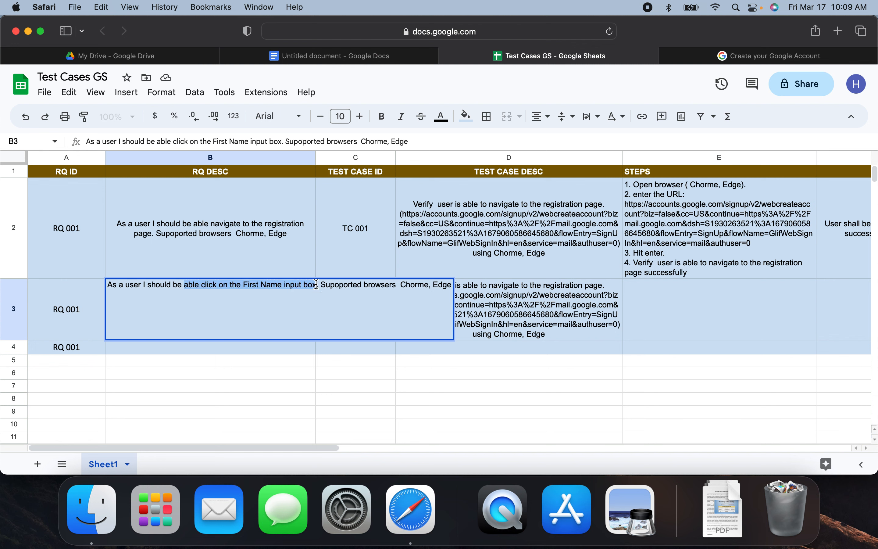
pyautogui.click(471, 298)
pyautogui.doubleClick(471, 297)
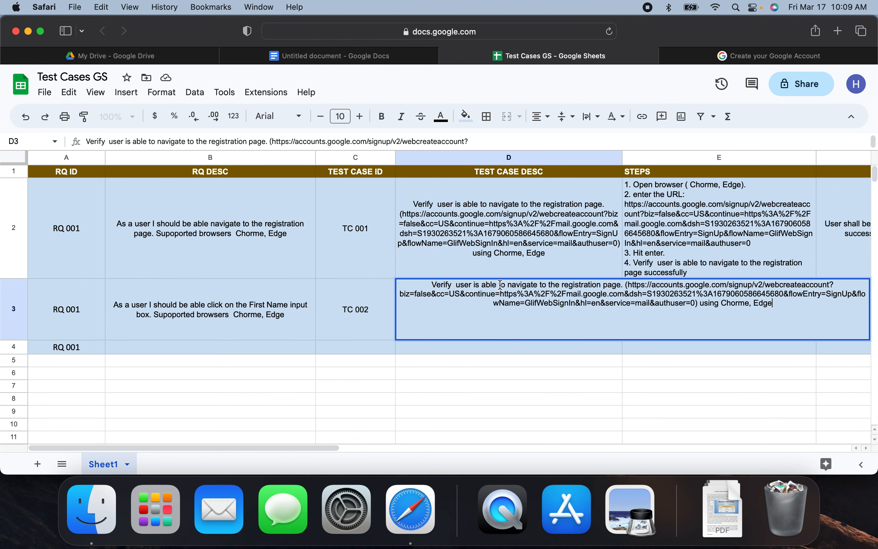
pyautogui.moveTo(511, 284); pyautogui.dragTo(613, 288)
pyautogui.moveTo(616, 288); pyautogui.dragTo(621, 286)
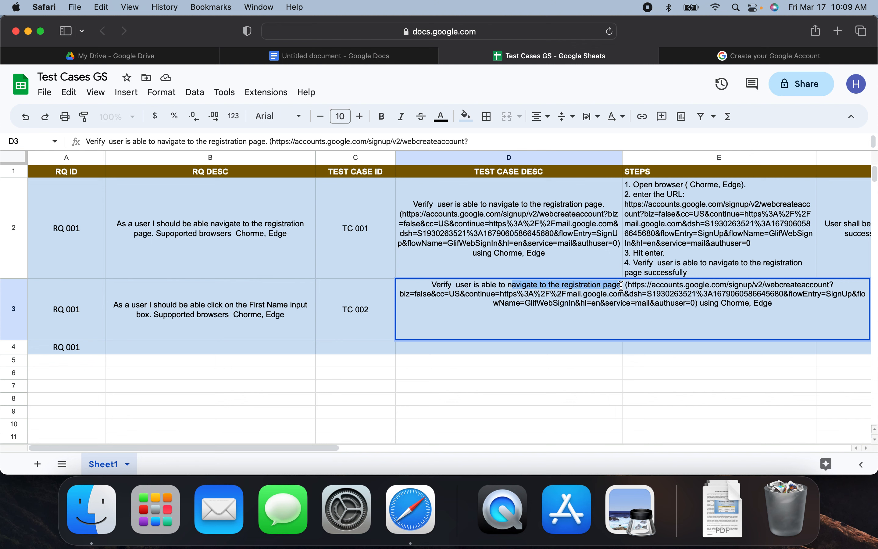
pyautogui.press('super+v')
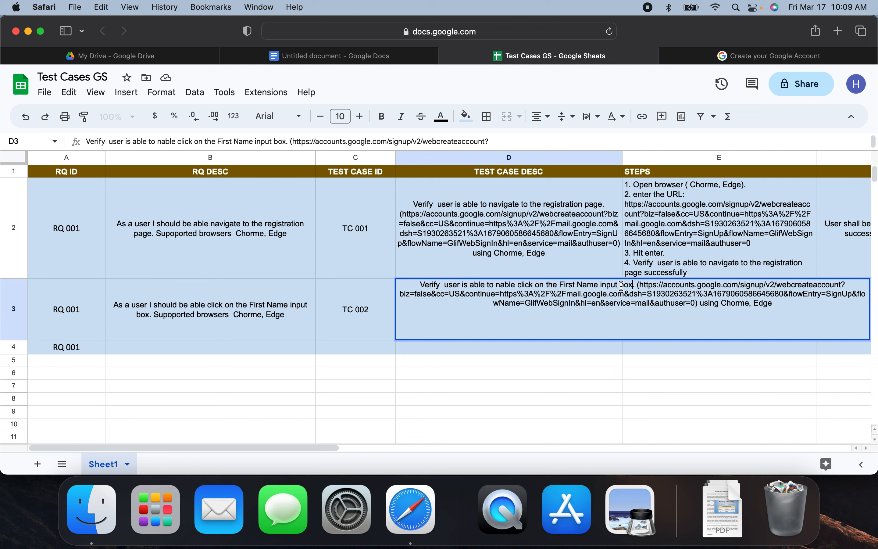
pyautogui.click(502, 283)
pyautogui.press('BackSpace')
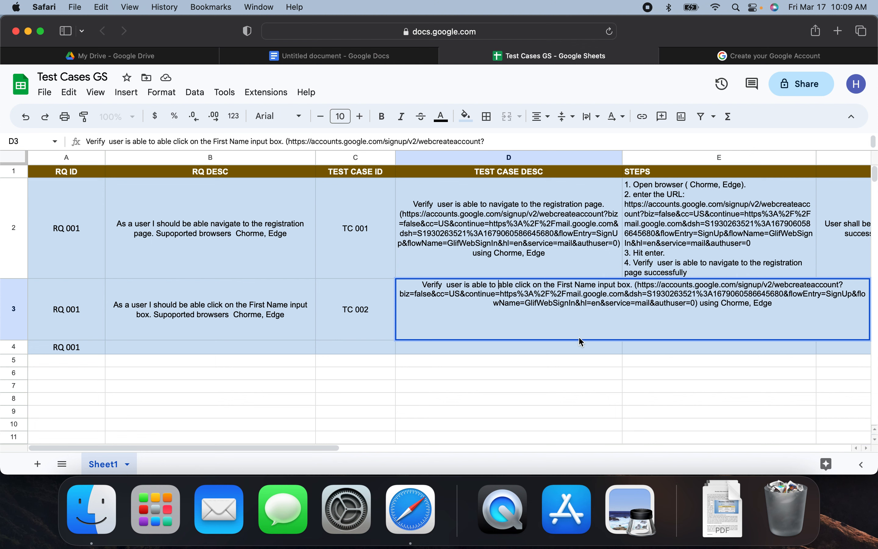
pyautogui.click(574, 346)
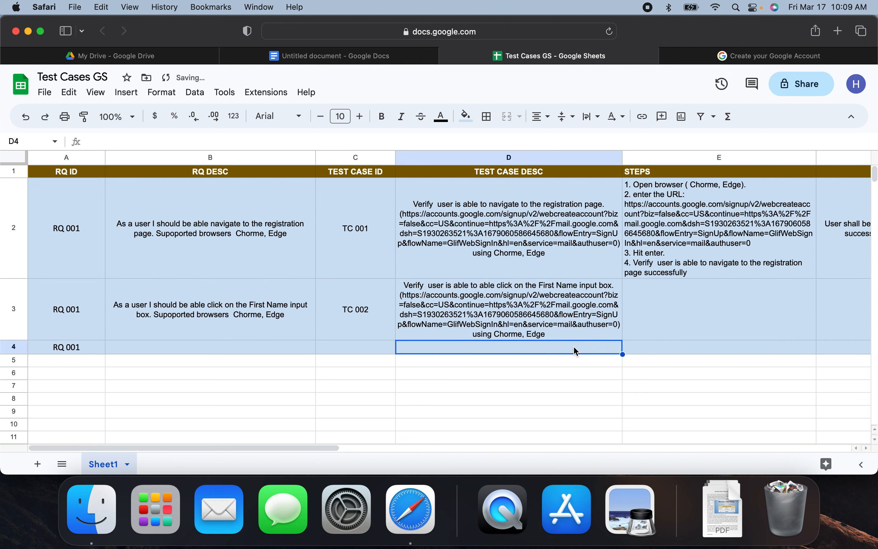
# Copy the test steps from E2 into E3.
pyautogui.click(677, 239)
pyautogui.press('super+c')
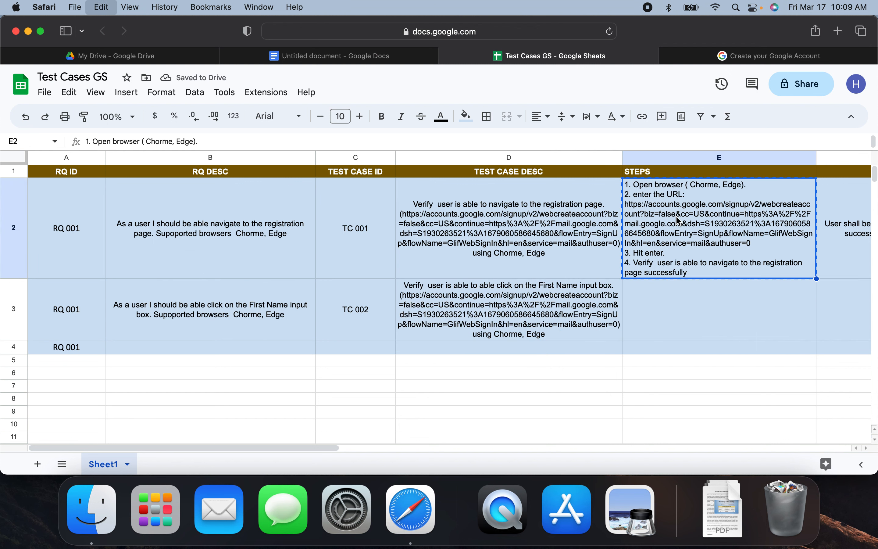
pyautogui.click(695, 301)
pyautogui.press('super+v')
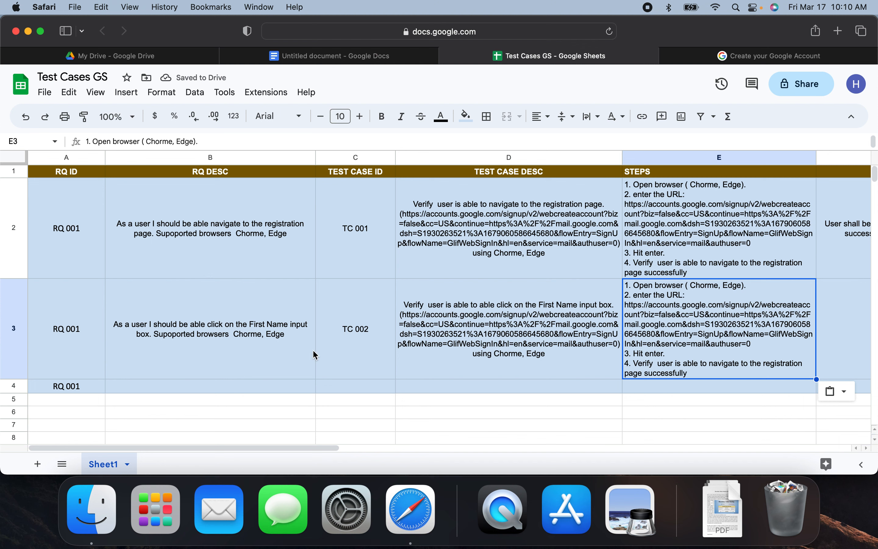
# Change step 4 in E3 to "Verify user is able to able click on the First Name input box successfully", reusing the sentence from D3.
pyautogui.click(432, 299)
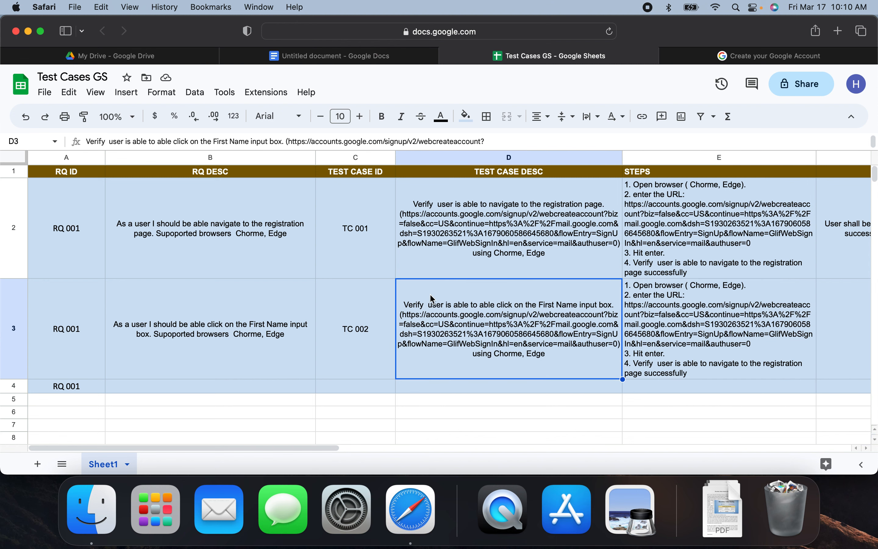
pyautogui.doubleClick(415, 302)
pyautogui.moveTo(425, 285); pyautogui.dragTo(633, 281)
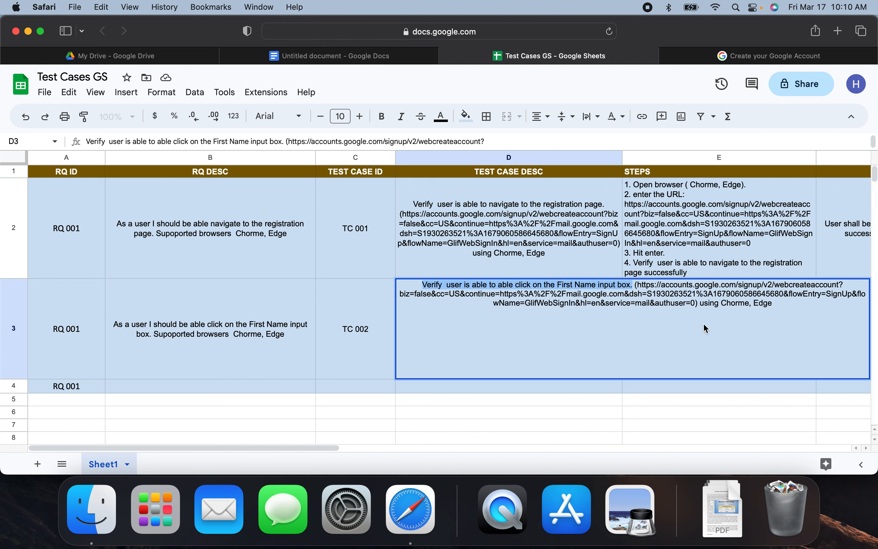
pyautogui.click(702, 388)
pyautogui.doubleClick(677, 370)
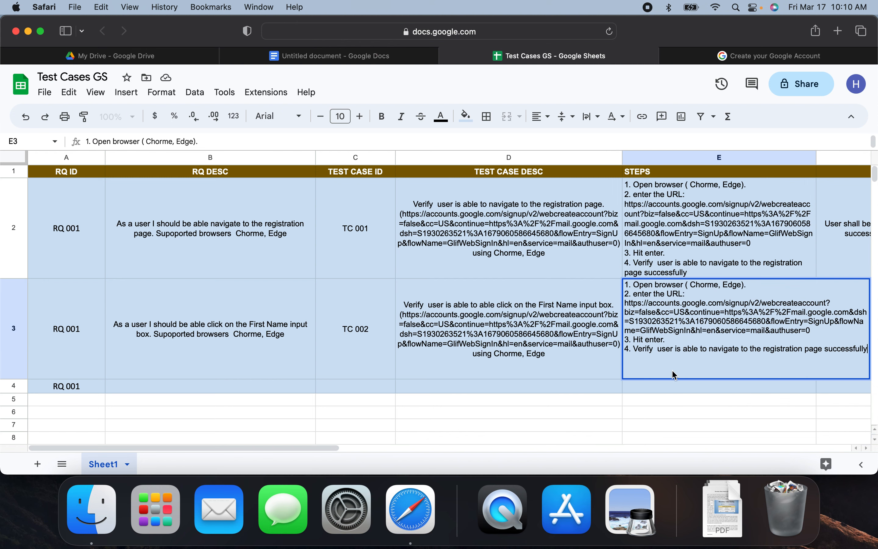
pyautogui.moveTo(633, 350); pyautogui.dragTo(822, 349)
pyautogui.press('super+v')
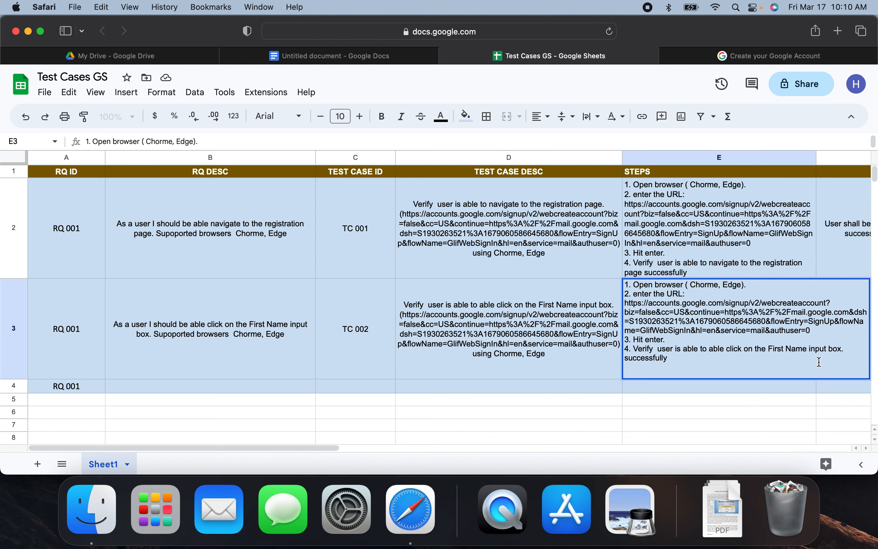
pyautogui.press('BackSpace')
pyautogui.click(736, 391)
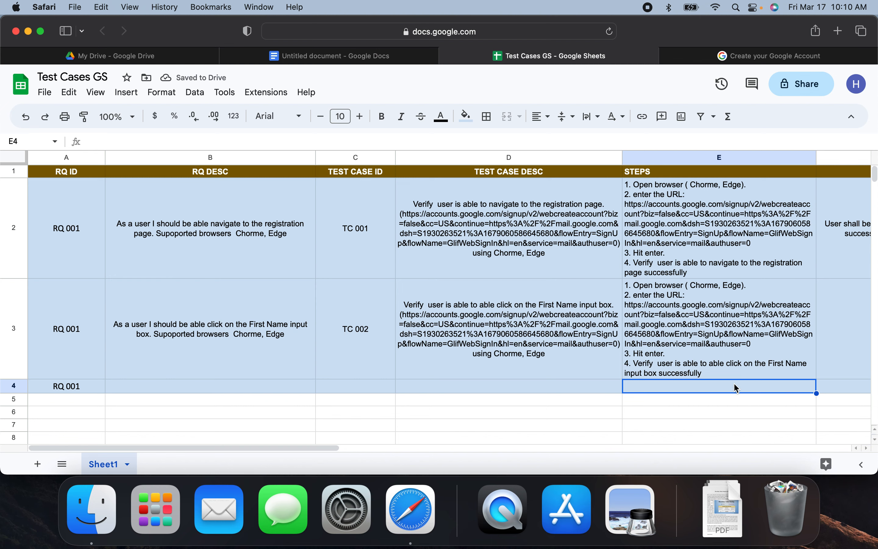
# Enter the expected result in F3 as "User is able to able click on the First Name input box." by pasting the copied sentence and removing "Verify".
pyautogui.hscroll(10, 733, 383)
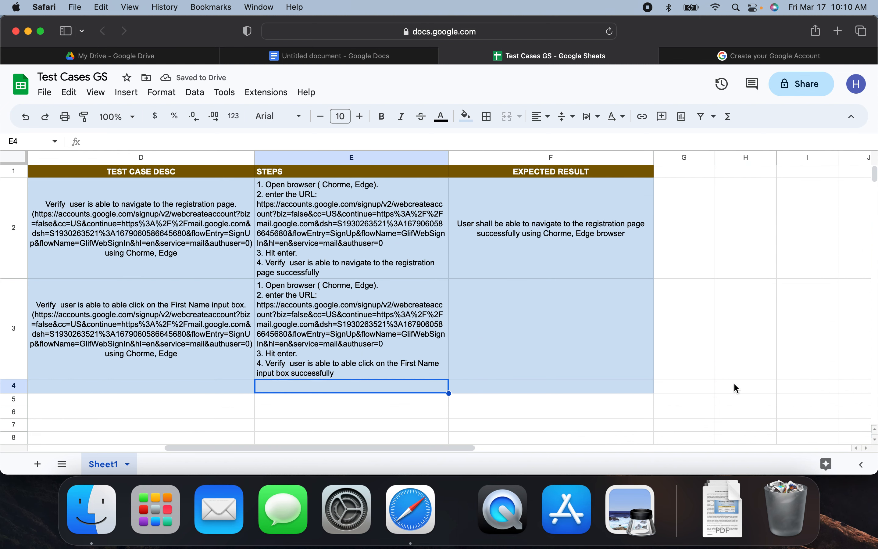
pyautogui.click(502, 339)
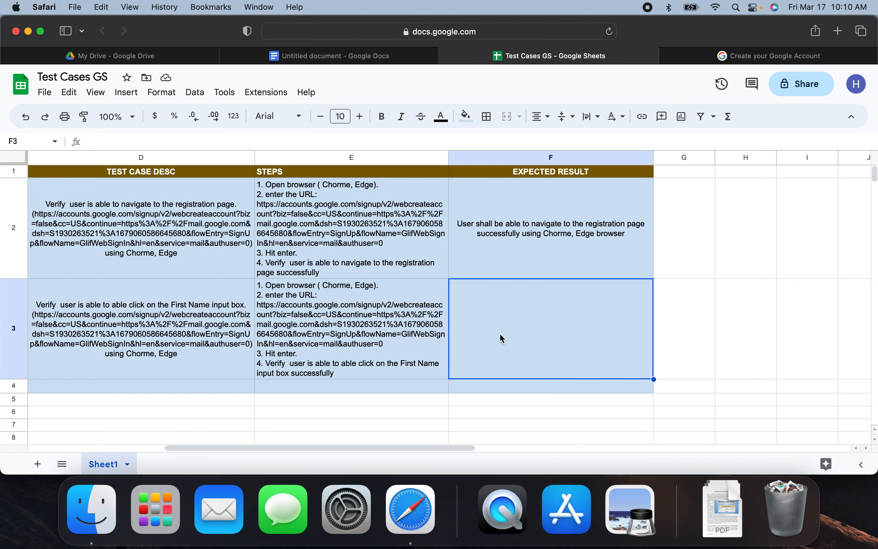
pyautogui.doubleClick(502, 339)
pyautogui.press('super+v')
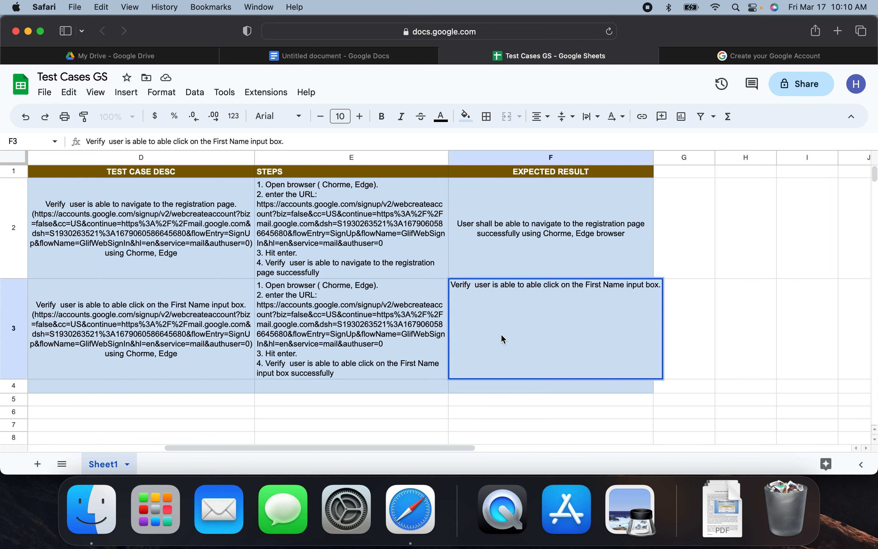
pyautogui.press('BackSpace')
pyautogui.press('BackSpace')
pyautogui.press('BackSpace')
pyautogui.press('BackSpace')
pyautogui.press('BackSpace')
pyautogui.press('BackSpace')
pyautogui.press('BackSpace')
pyautogui.press('BackSpace')
pyautogui.press('BackSpace')
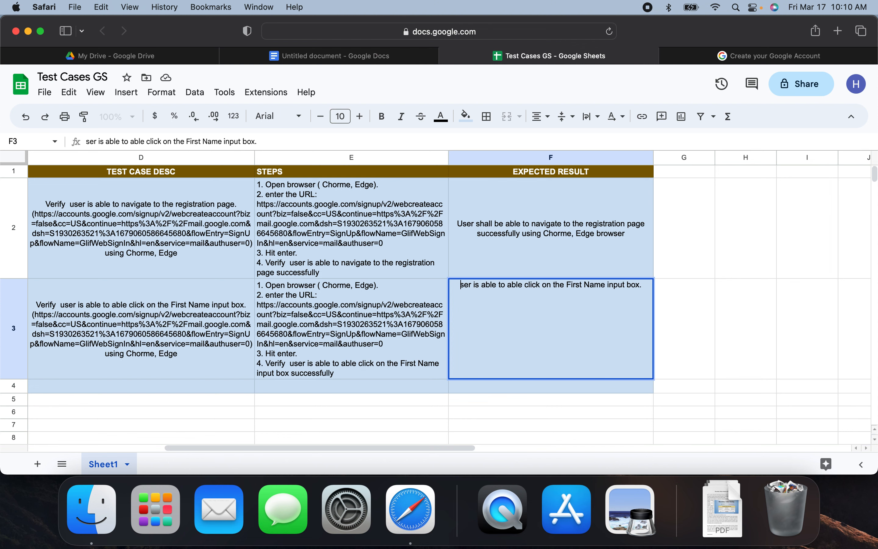
pyautogui.write('U')
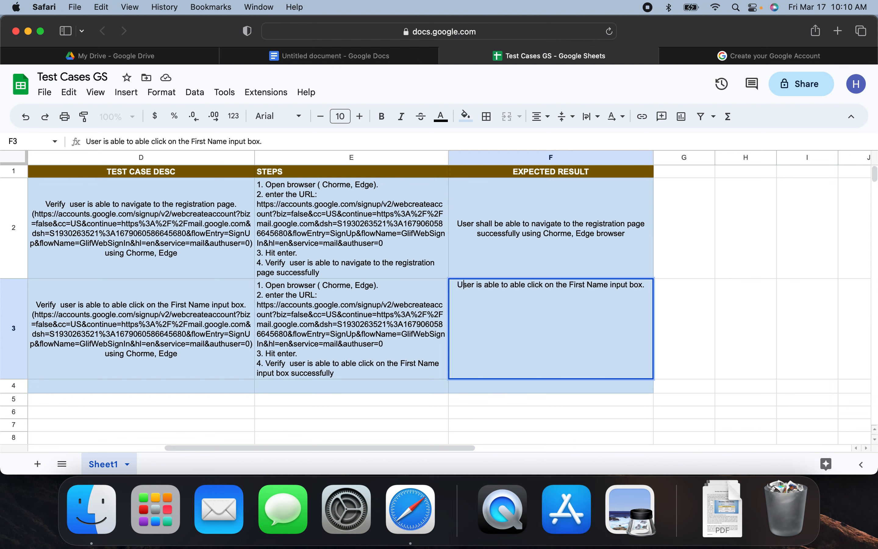
# Replace the closing period of the expected result in F3 with "Successfully".
pyautogui.click(650, 286)
pyautogui.press('BackSpace')
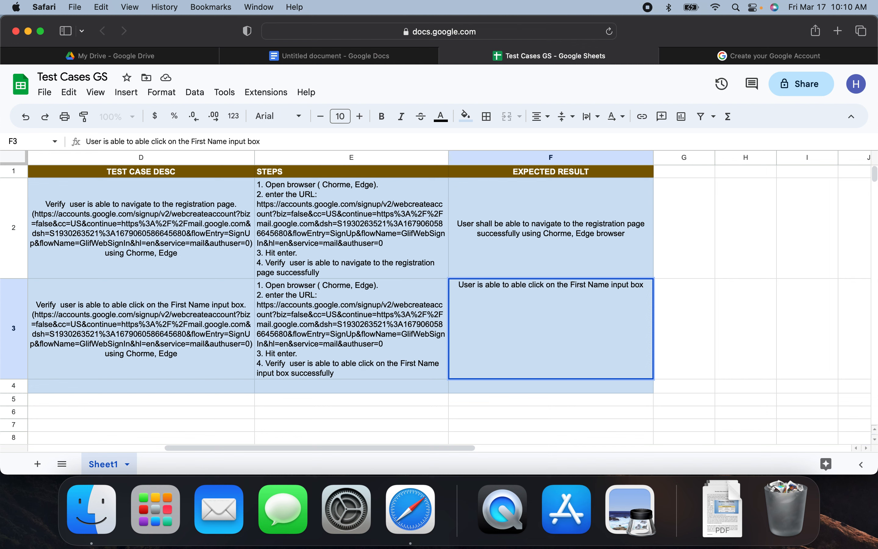
pyautogui.write('Su')
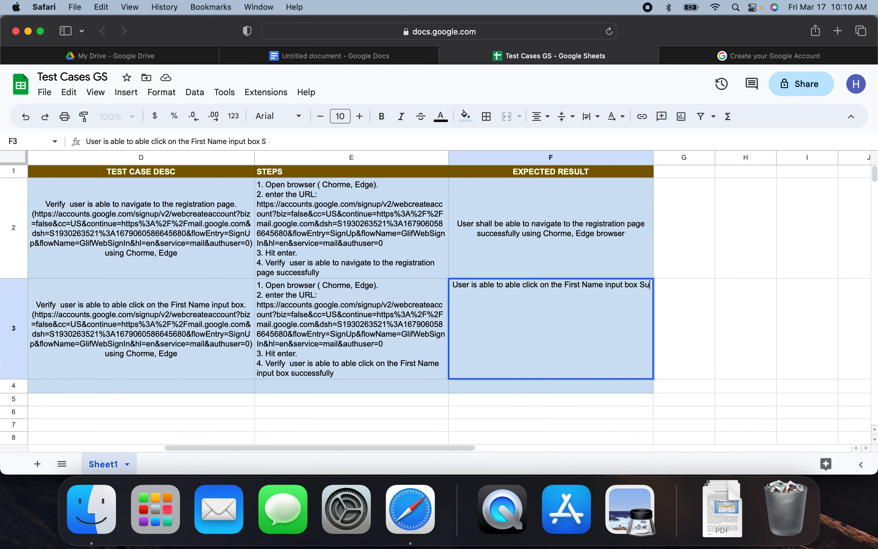
pyautogui.write('ccessfully')
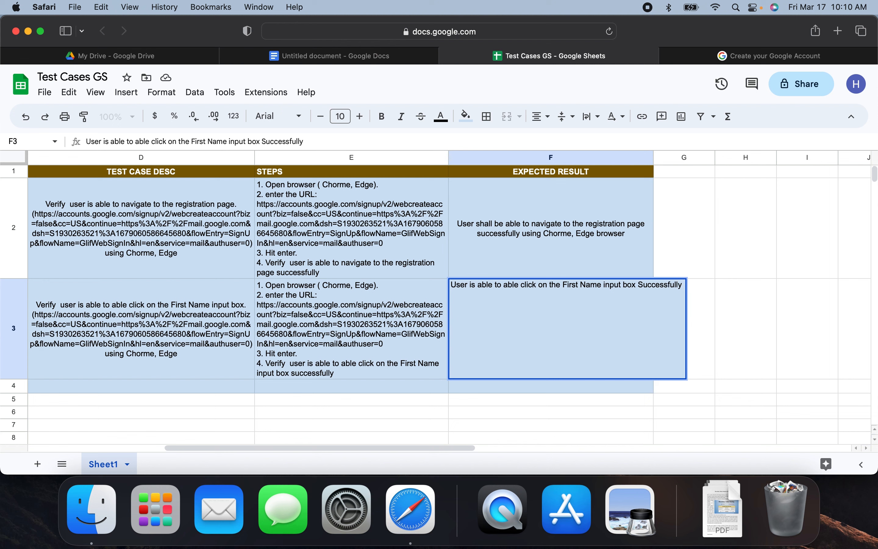
# Append "using Chorme, Edge browser", copied from F2, to the expected result in F3.
pyautogui.click(525, 229)
pyautogui.doubleClick(614, 239)
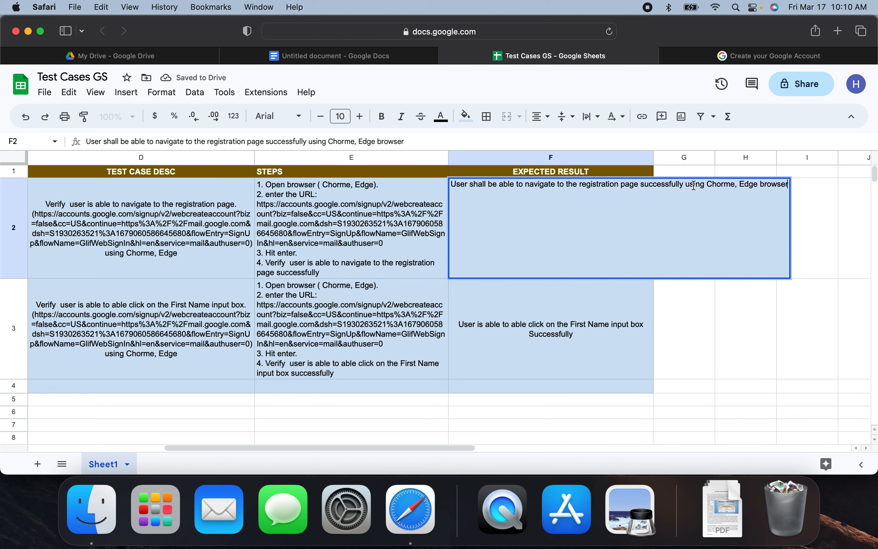
pyautogui.moveTo(687, 186); pyautogui.dragTo(838, 187)
pyautogui.press('super+c')
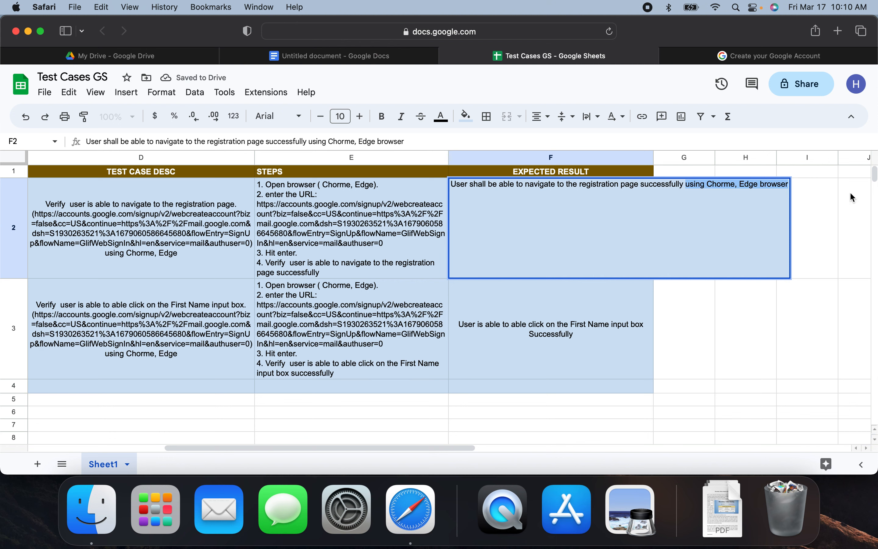
pyautogui.click(634, 333)
pyautogui.doubleClick(635, 333)
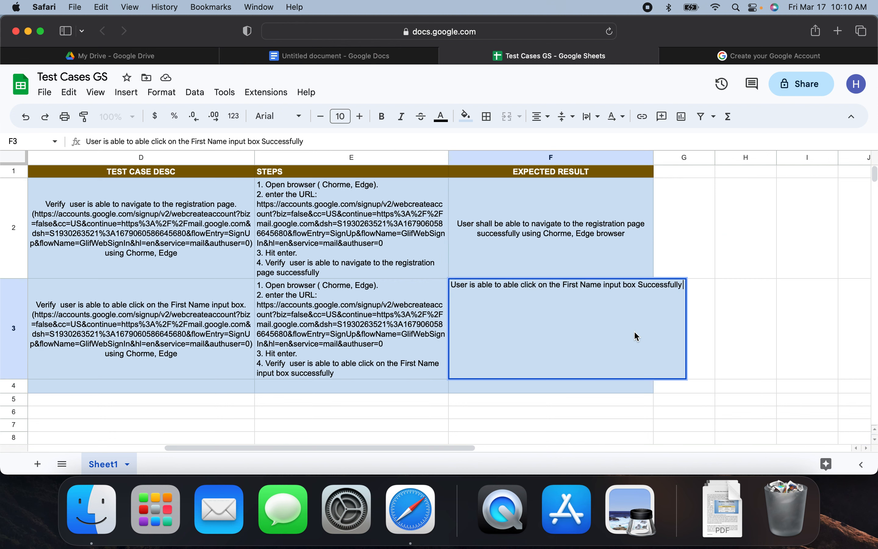
pyautogui.press('super+v')
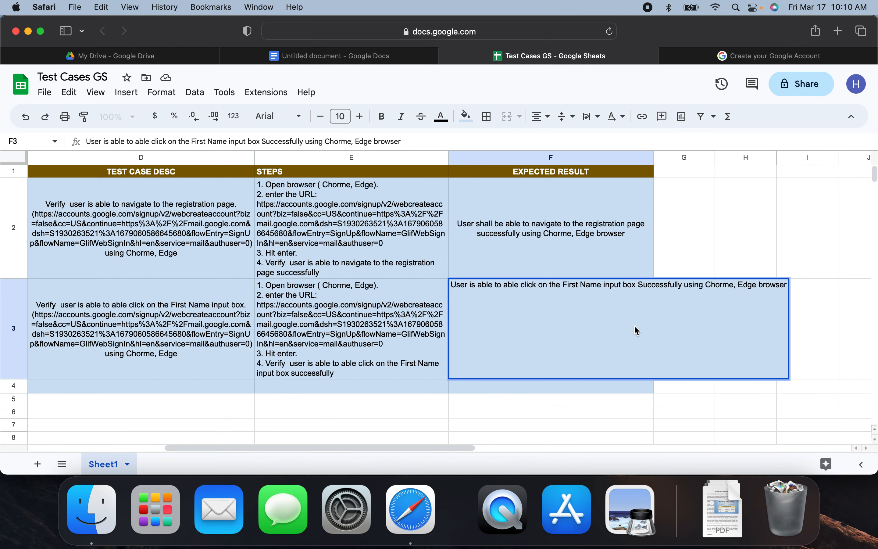
pyautogui.press('Tab')
pyautogui.press('Up')
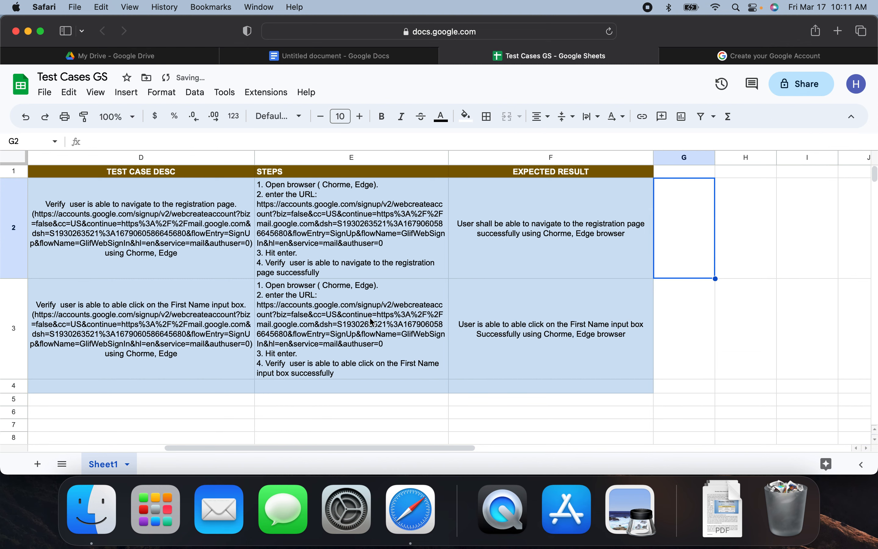
# Copy the requirement description about the First Name input box from B3 into B4.
pyautogui.hscroll(10, 350, 313)
pyautogui.hscroll(-10, 354, 318)
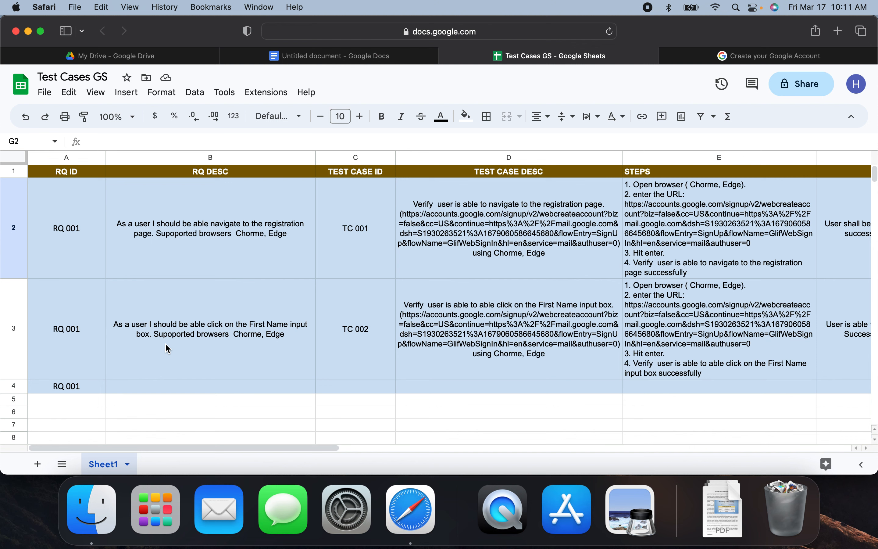
pyautogui.click(195, 389)
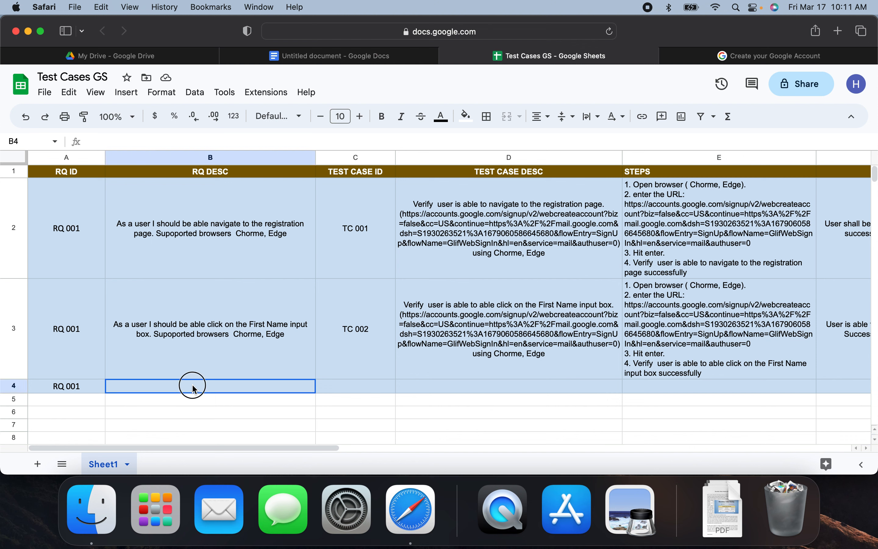
pyautogui.click(191, 340)
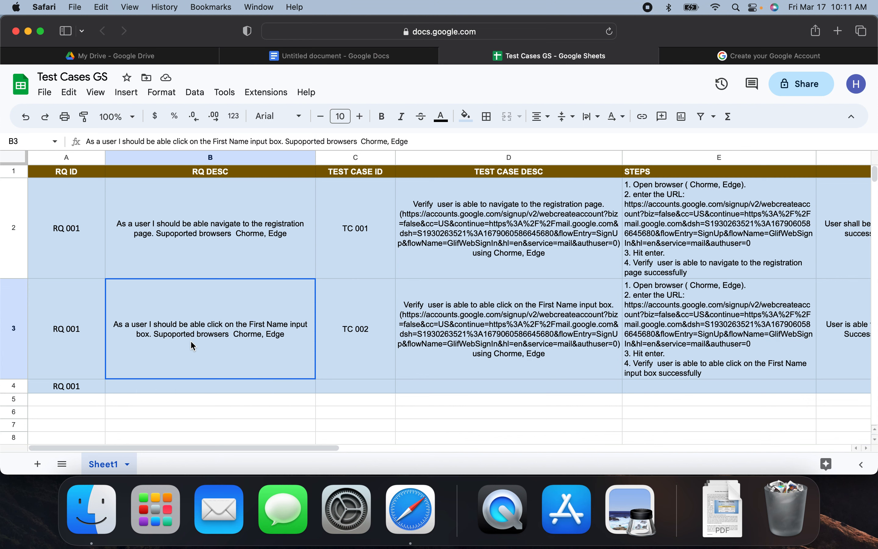
pyautogui.press('super+c')
pyautogui.click(178, 389)
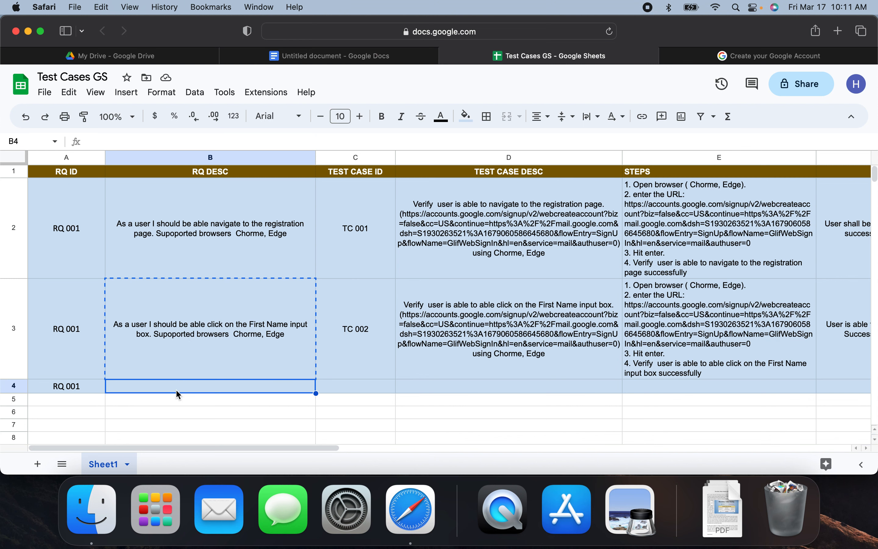
pyautogui.press('super+v')
# Enter "TC 003" as the test case ID in C4.
pyautogui.click(365, 392)
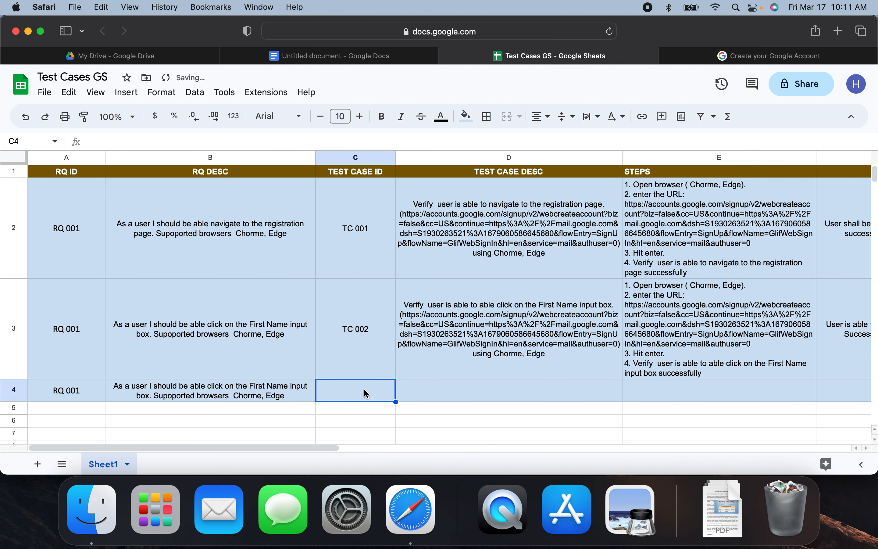
pyautogui.write('TC ')
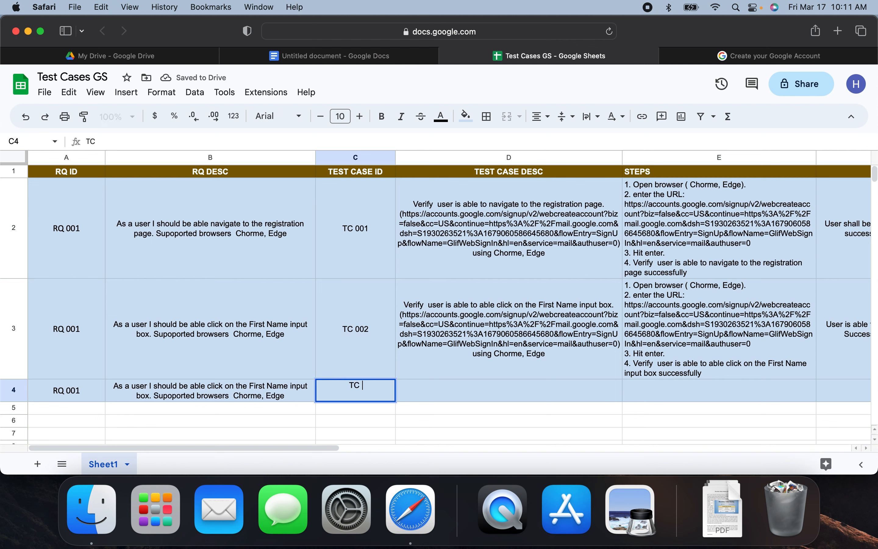
pyautogui.write('003')
# Copy the test case description from D3 into D4 and the steps from E3 into E4.
pyautogui.click(507, 338)
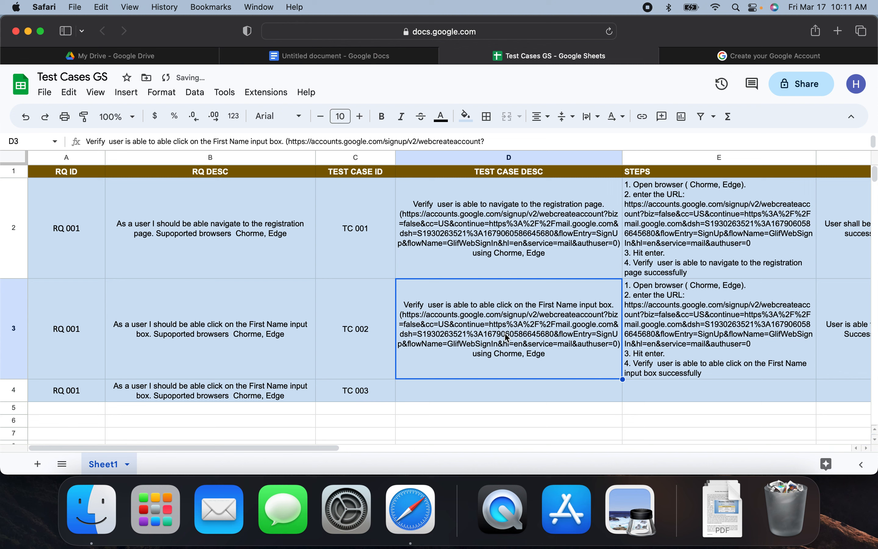
pyautogui.click(479, 386)
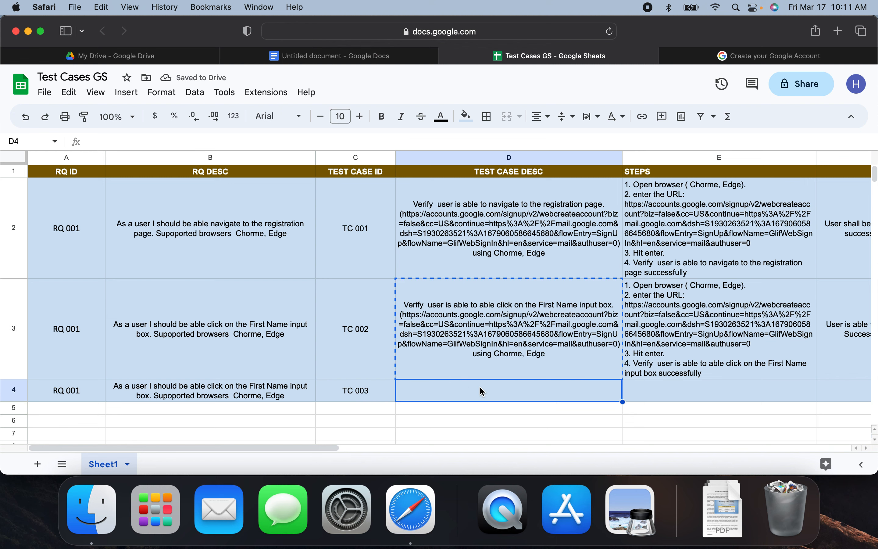
pyautogui.press('cmd+v')
pyautogui.click(677, 355)
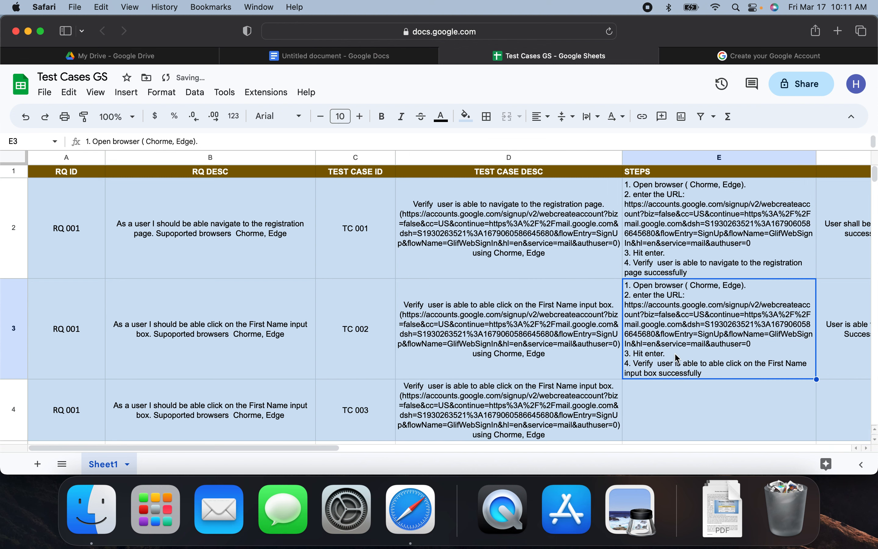
pyautogui.press('cmd+c')
pyautogui.click(686, 410)
pyautogui.press('cmd+v')
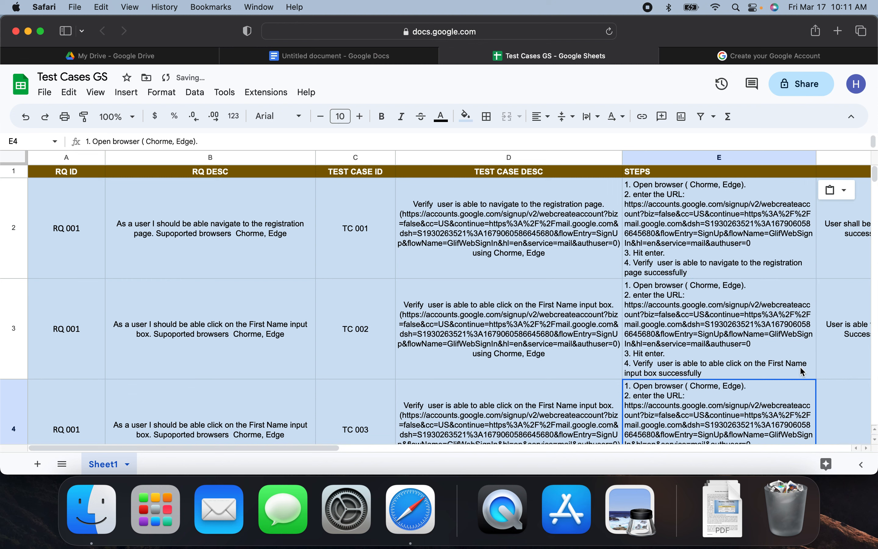
# Copy the expected result from F3 into F4.
pyautogui.click(847, 328)
pyautogui.press('cmd+c')
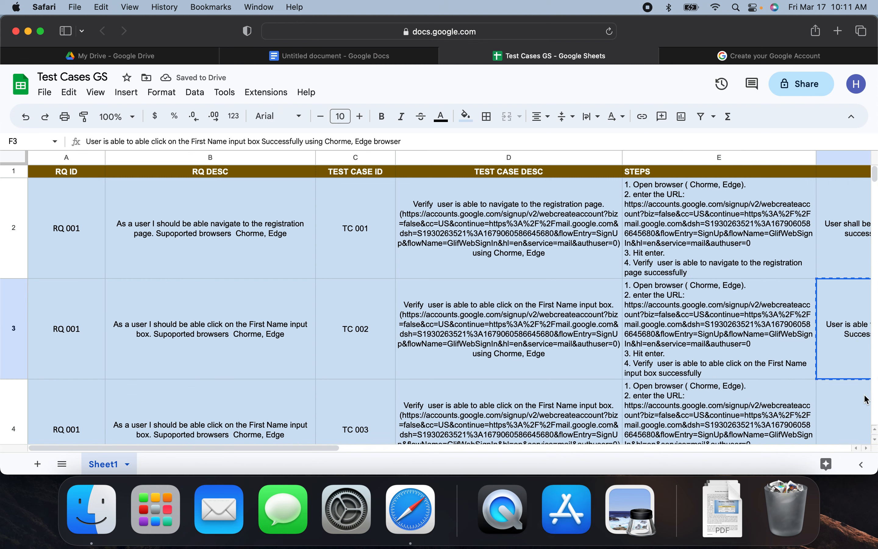
pyautogui.click(848, 424)
pyautogui.press('cmd+v')
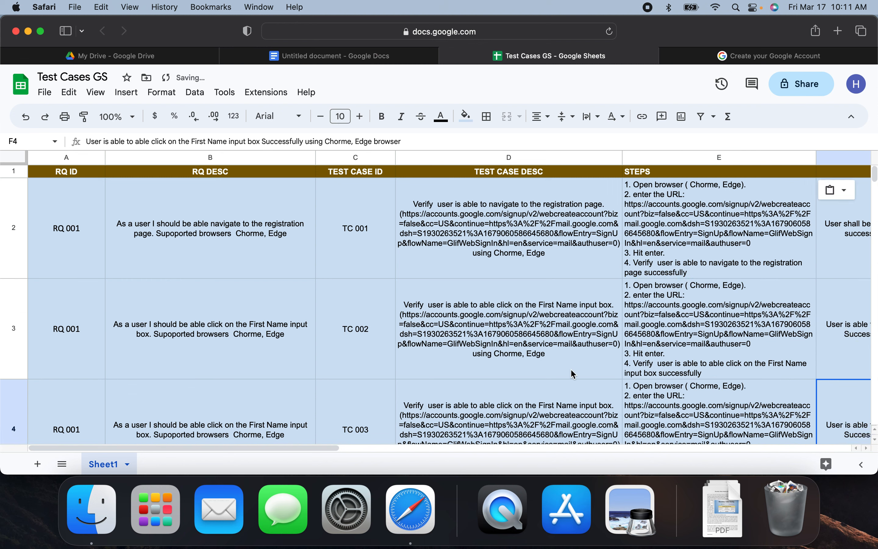
# Replace "click" with "enter free texts" in the requirement description in B4.
pyautogui.scroll(-2, 521, 339)
pyautogui.scroll(2, 521, 339)
pyautogui.scroll(-4, 281, 313)
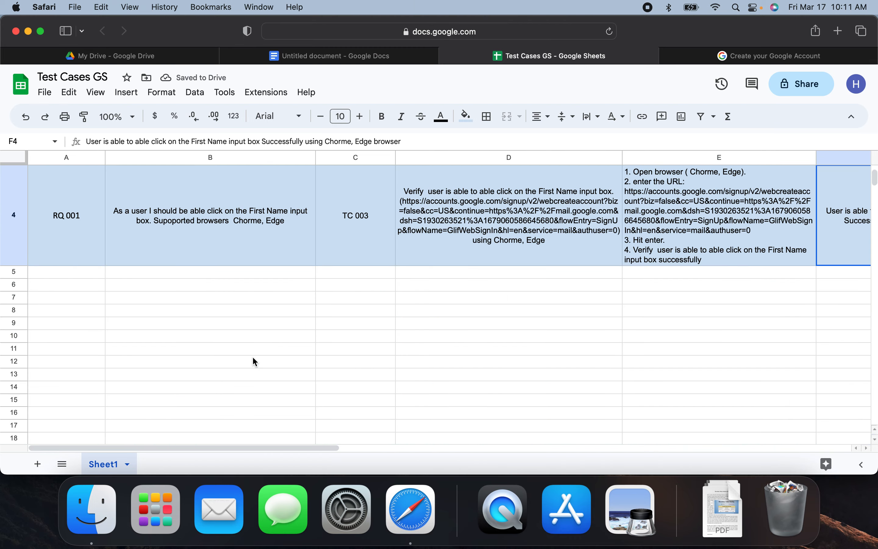
pyautogui.doubleClick(213, 208)
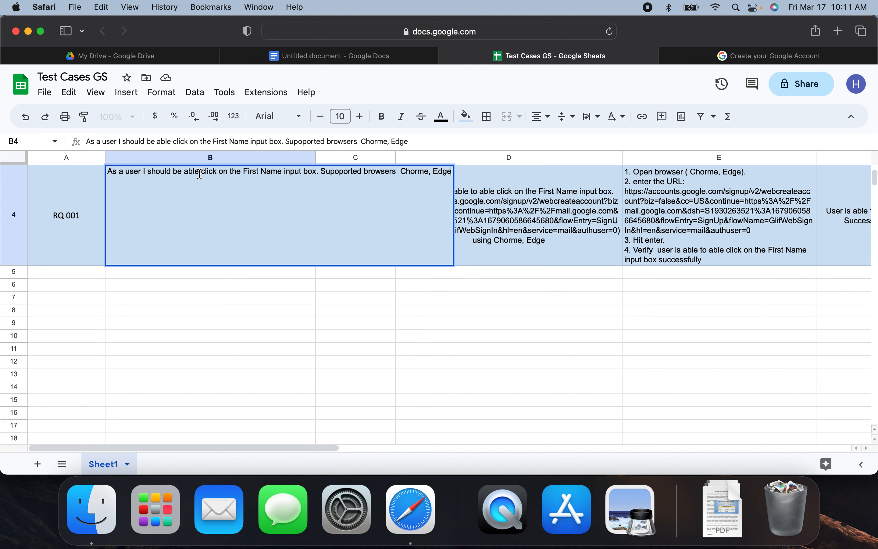
pyautogui.moveTo(202, 173)
pyautogui.mouseDown()
pyautogui.moveTo(236, 174)
pyautogui.moveTo(219, 171)
pyautogui.mouseUp()
pyautogui.write('enter fr')
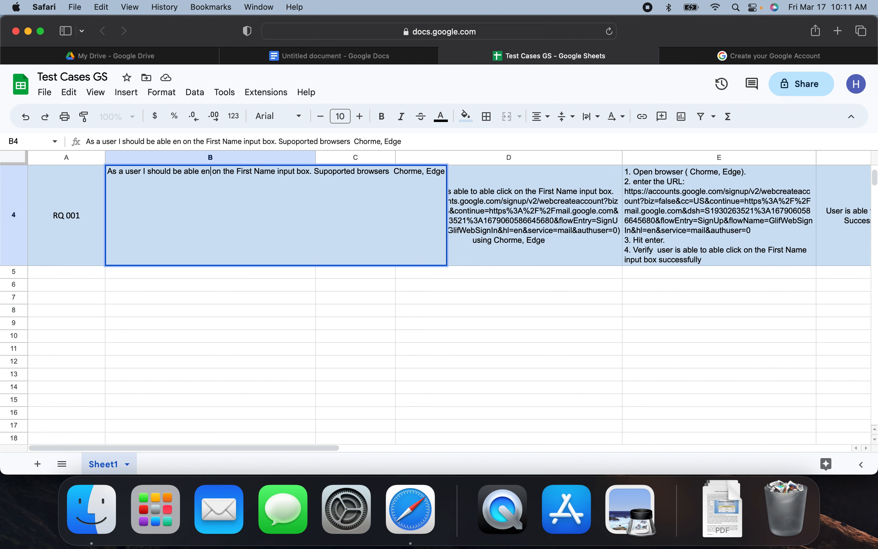
pyautogui.write('e')
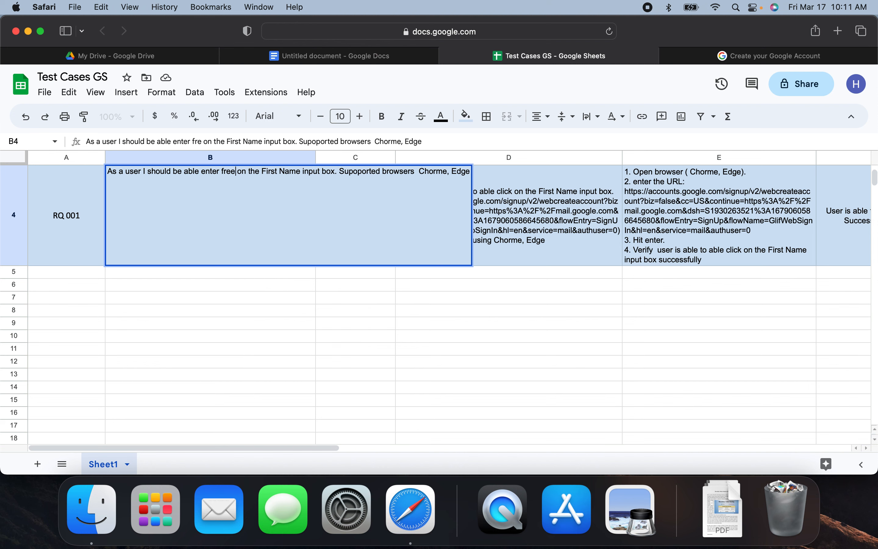
pyautogui.write('e texts')
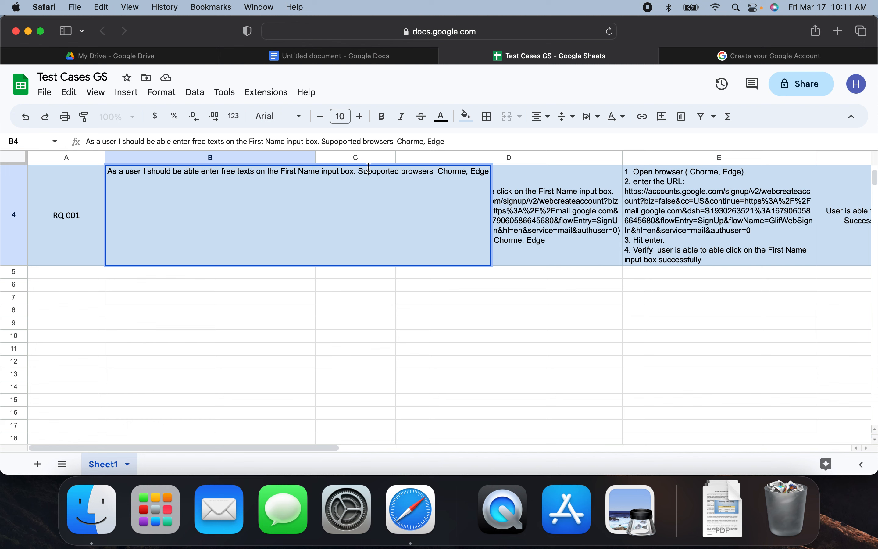
# Replace "click" with "to enter free texts" in the test case description in D4.
pyautogui.click(535, 216)
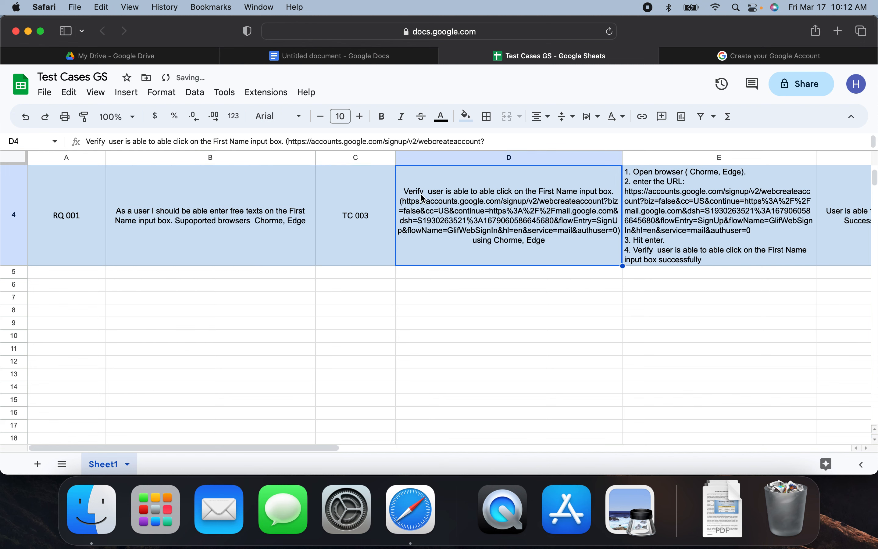
pyautogui.doubleClick(507, 197)
pyautogui.click(532, 172)
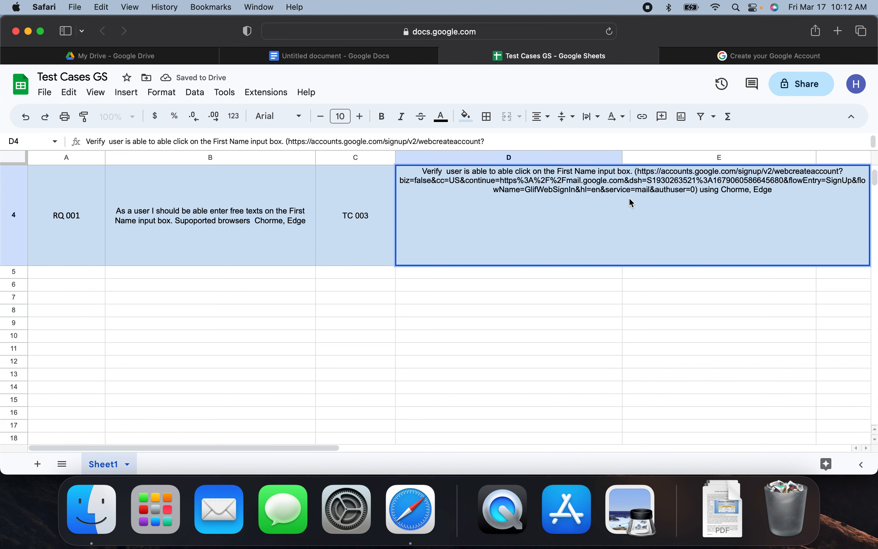
pyautogui.press('BackSpace')
pyautogui.press('BackSpace')
pyautogui.press('BackSpace')
pyautogui.press('BackSpace')
pyautogui.press('BackSpace')
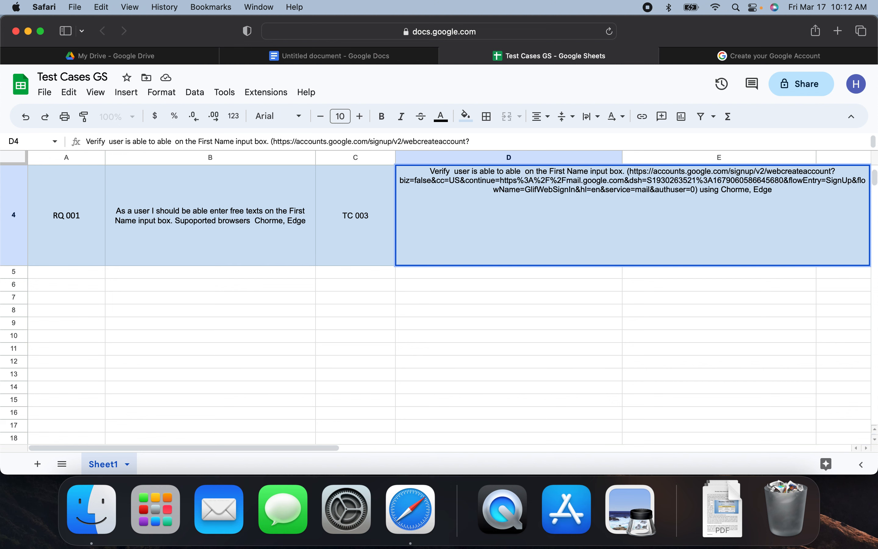
pyautogui.write('to enter')
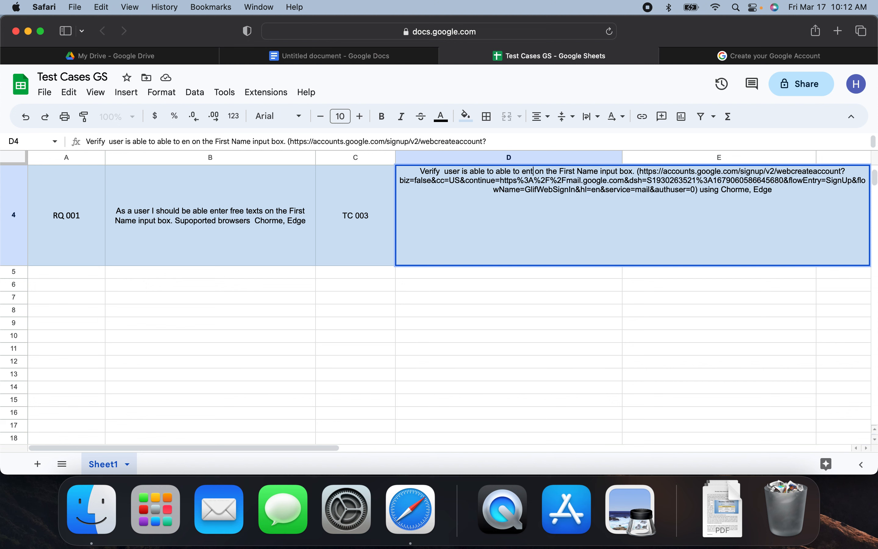
pyautogui.write(' free t')
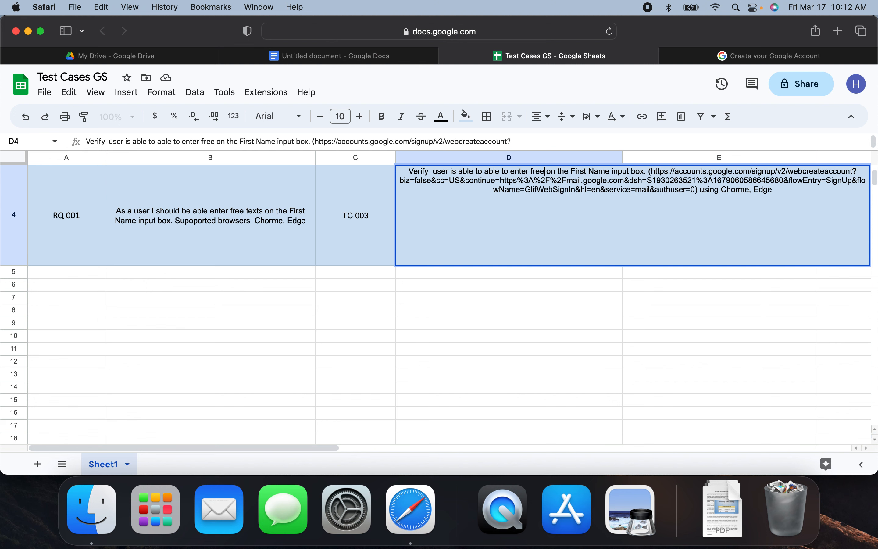
pyautogui.write('exts')
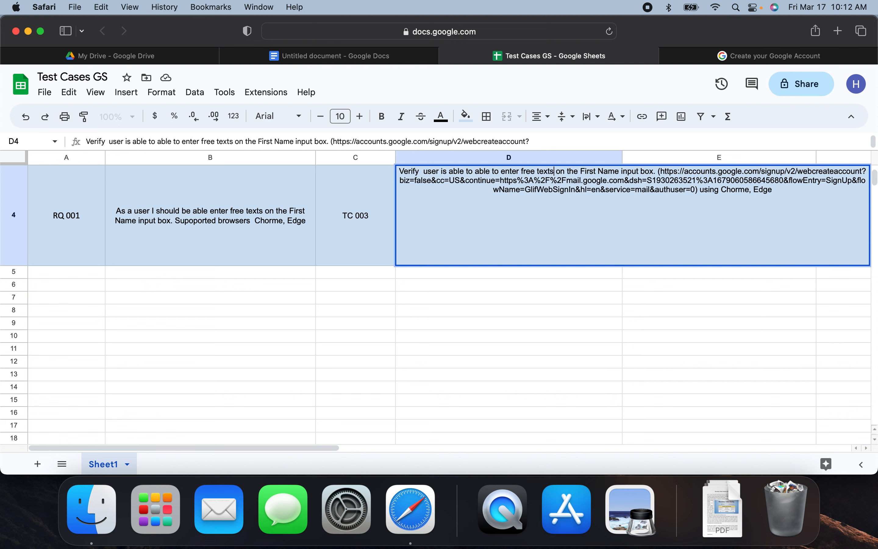
pyautogui.click(568, 297)
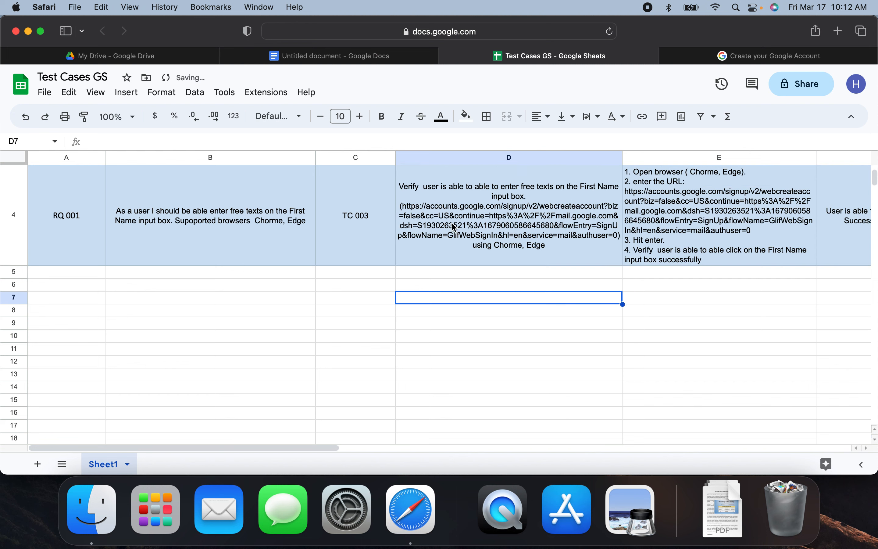
# Change step 4 in E4 to "Verify user is able to enter free texts on the First Name input box successfully".
pyautogui.click(672, 249)
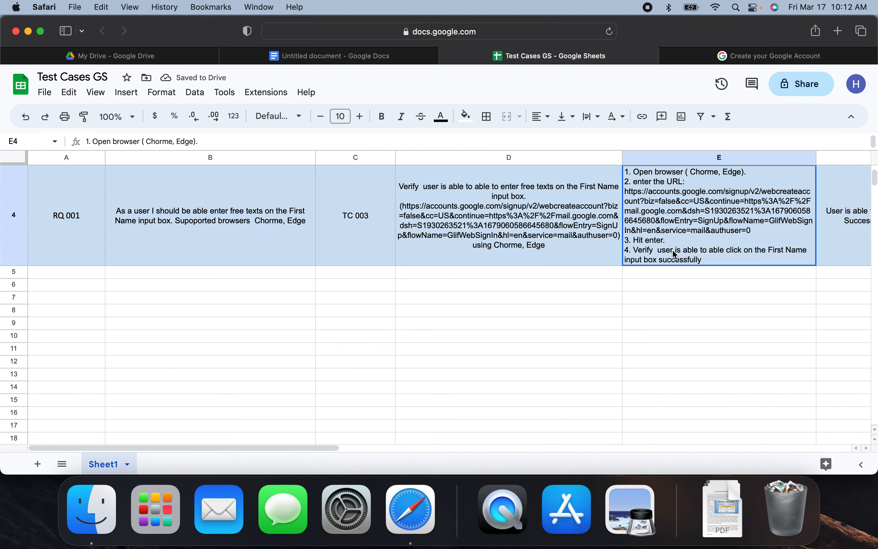
pyautogui.doubleClick(672, 249)
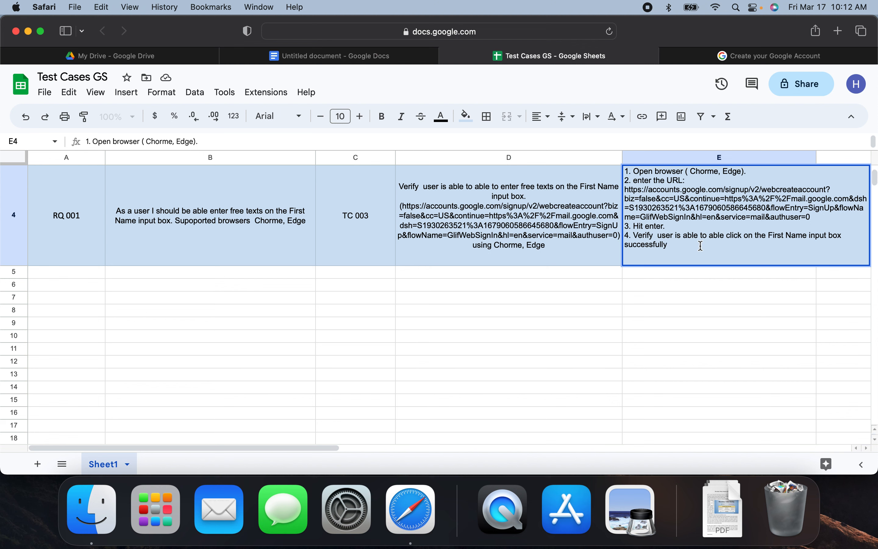
pyautogui.moveTo(703, 238); pyautogui.dragTo(741, 238)
pyautogui.write('t')
pyautogui.press('BackSpace')
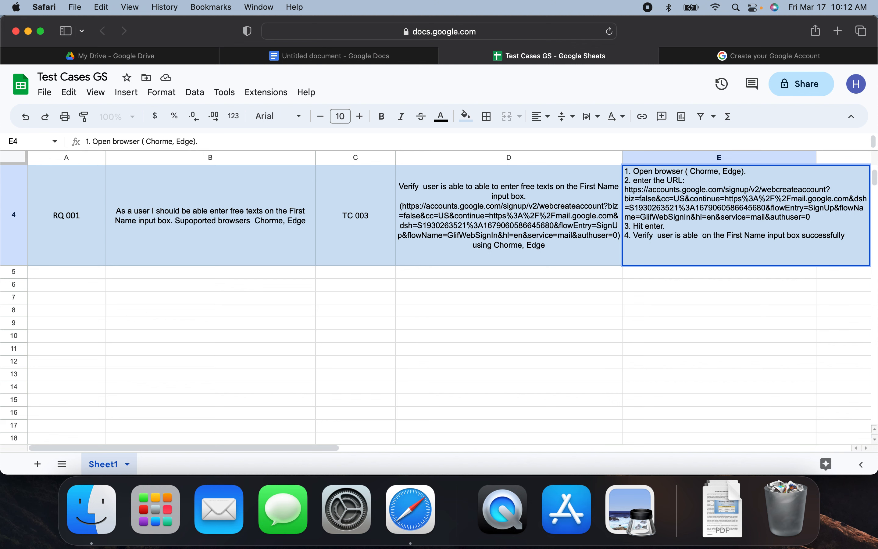
pyautogui.write('to enter')
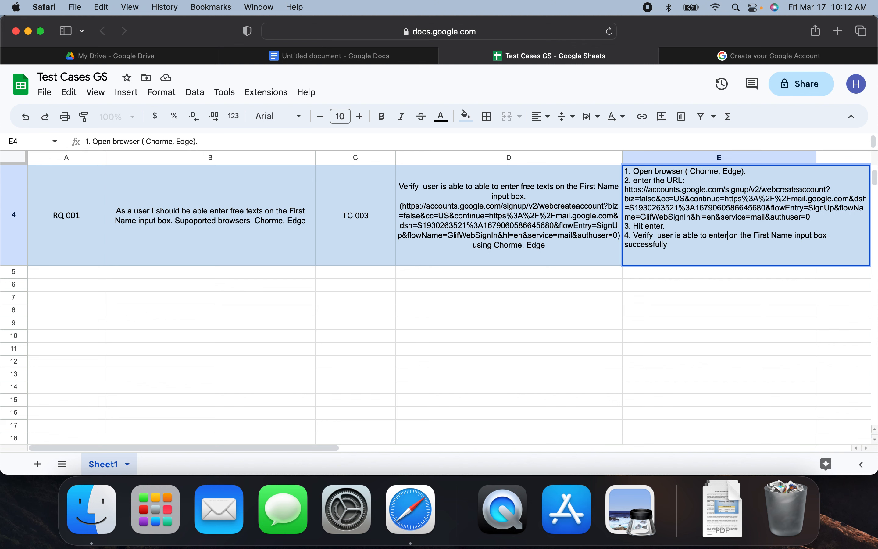
pyautogui.write(' free te ')
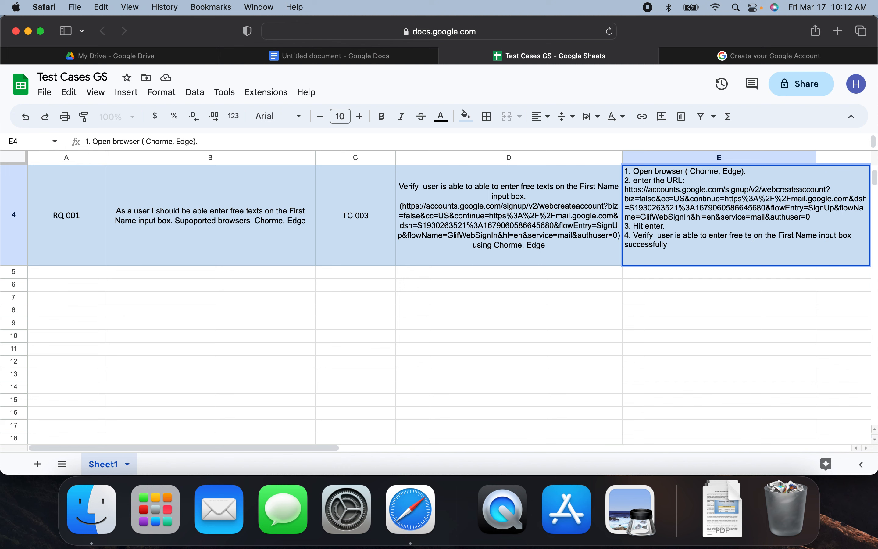
pyautogui.write('xts')
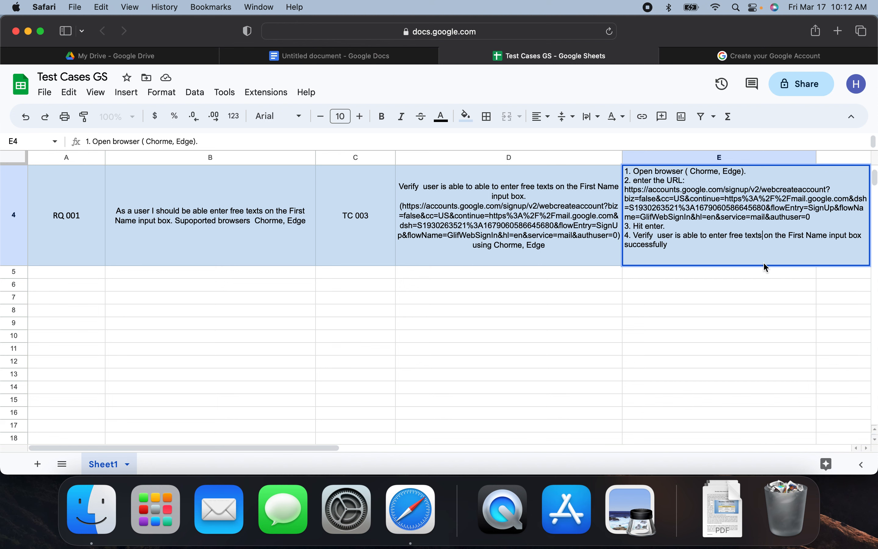
pyautogui.click(695, 286)
# Remove the redundant second "able" from step 4 in E3 so it reads "Verify user is able to click on the First Name input box successfully".
pyautogui.scroll(5, 687, 271)
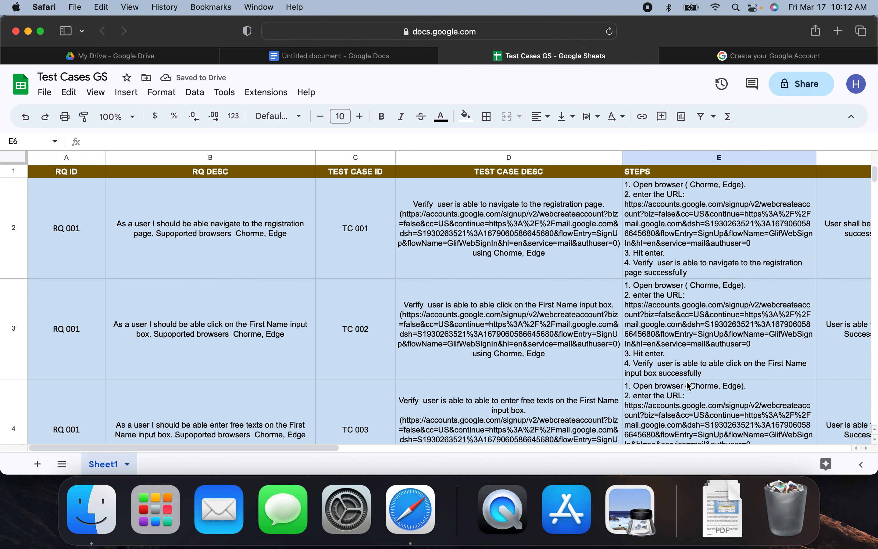
pyautogui.doubleClick(692, 373)
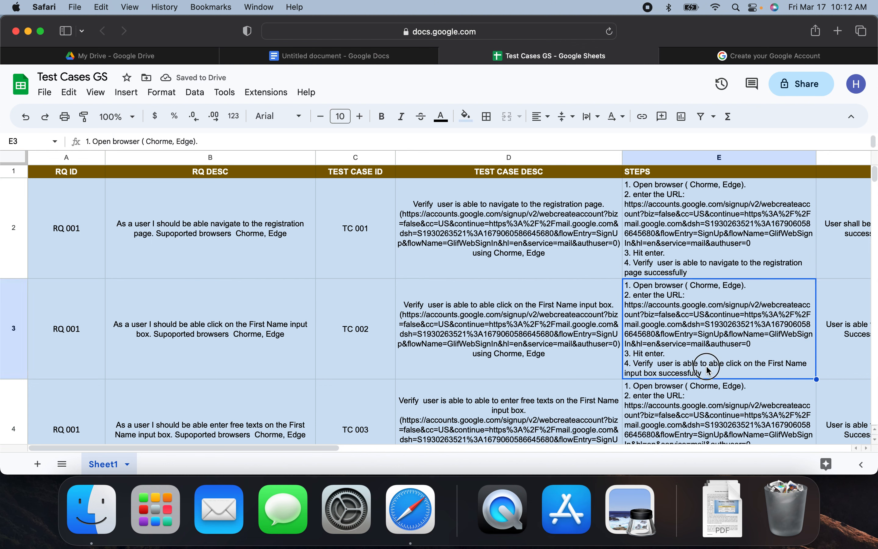
pyautogui.click(697, 351)
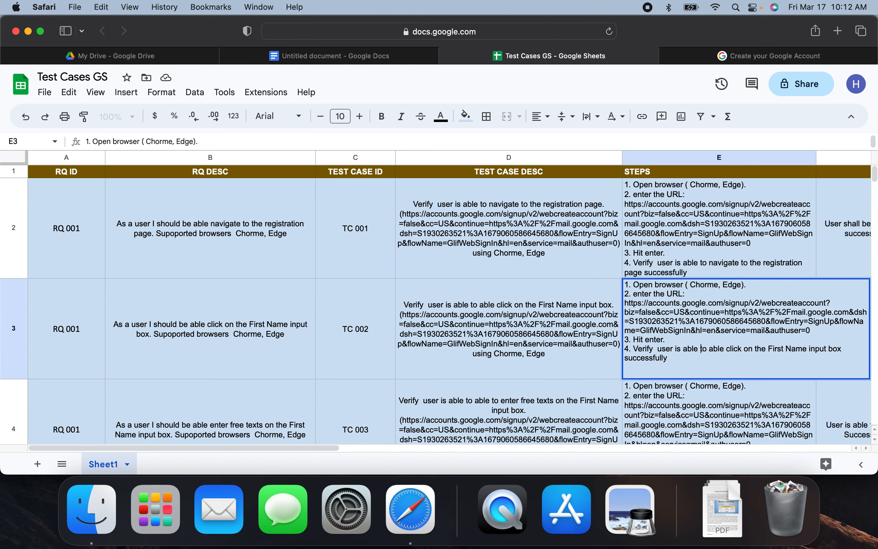
pyautogui.press('Right')
pyautogui.press('Right')
pyautogui.press('Right')
pyautogui.press('BackSpace')
pyautogui.press('BackSpace')
pyautogui.press('BackSpace')
pyautogui.press('BackSpace')
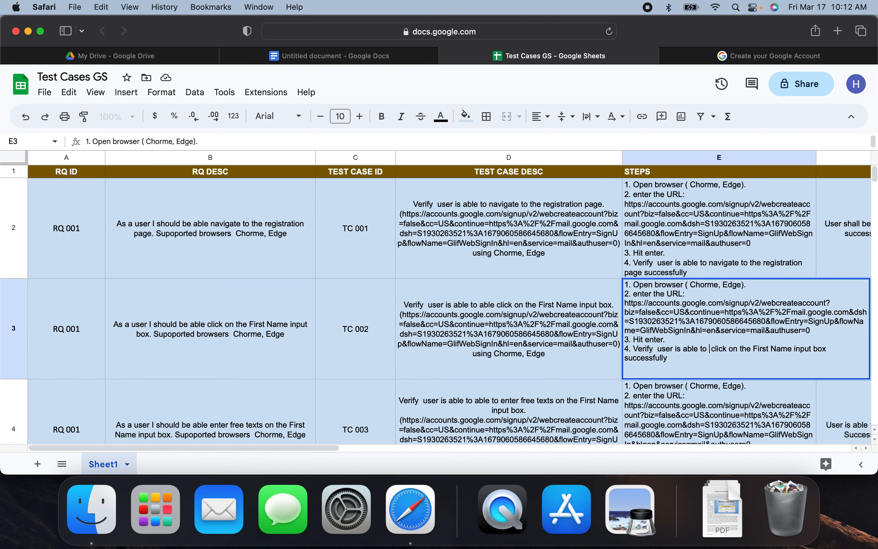
pyautogui.click(574, 376)
pyautogui.scroll(-10, 577, 363)
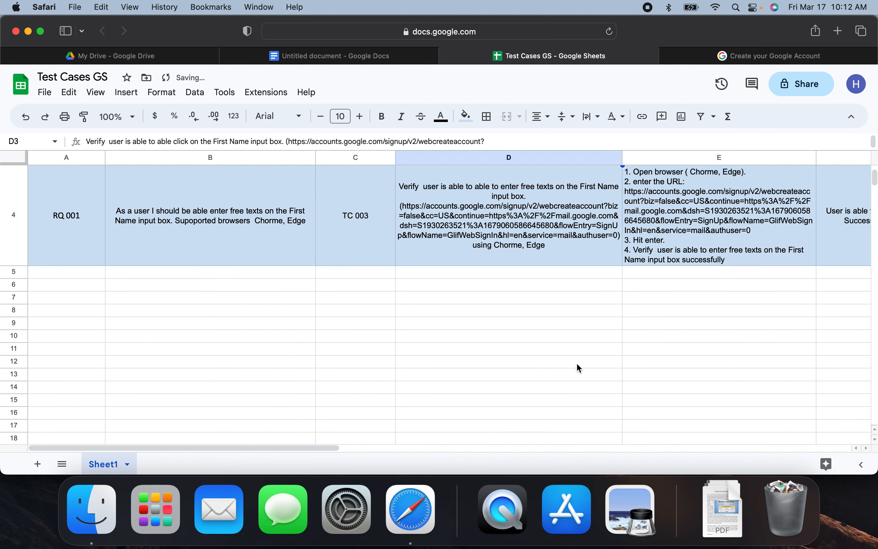
# Change the expected result in F4 to "User is able to enter free texts on the First Name input box Successfully using Chorme, Edge browser".
pyautogui.scroll(1, 579, 364)
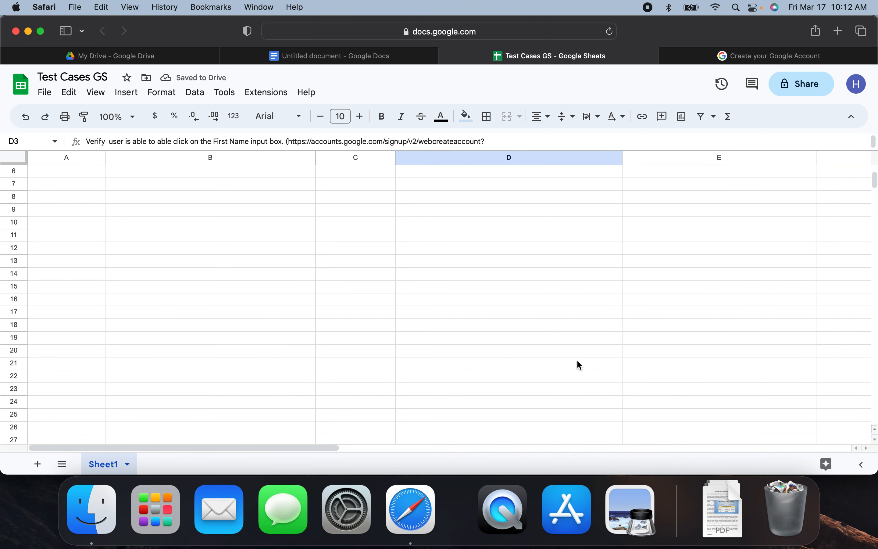
pyautogui.scroll(5, 579, 363)
pyautogui.scroll(-2, 579, 360)
pyautogui.click(672, 226)
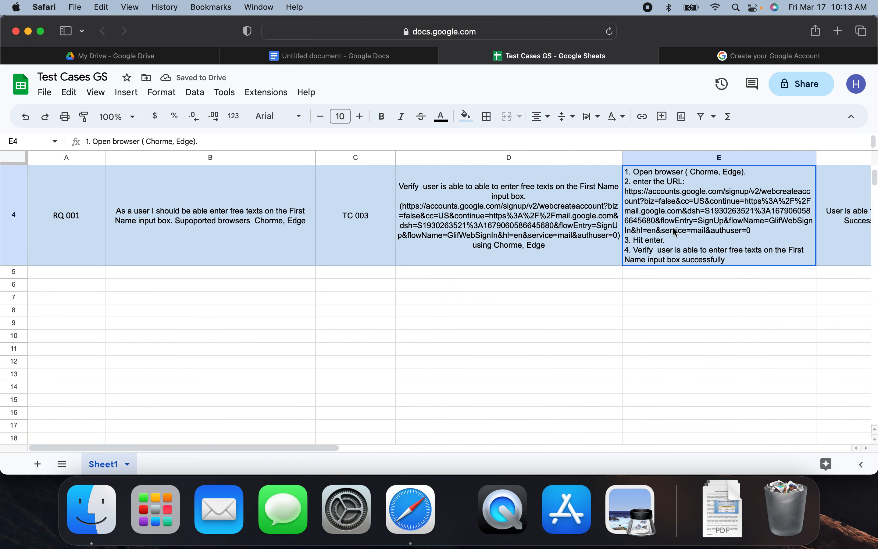
pyautogui.scroll(2, 664, 260)
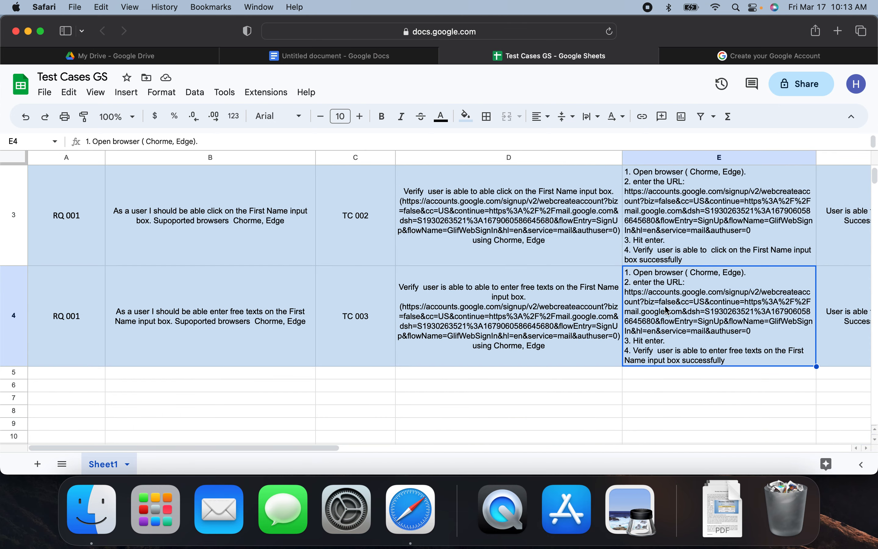
pyautogui.hscroll(5, 825, 316)
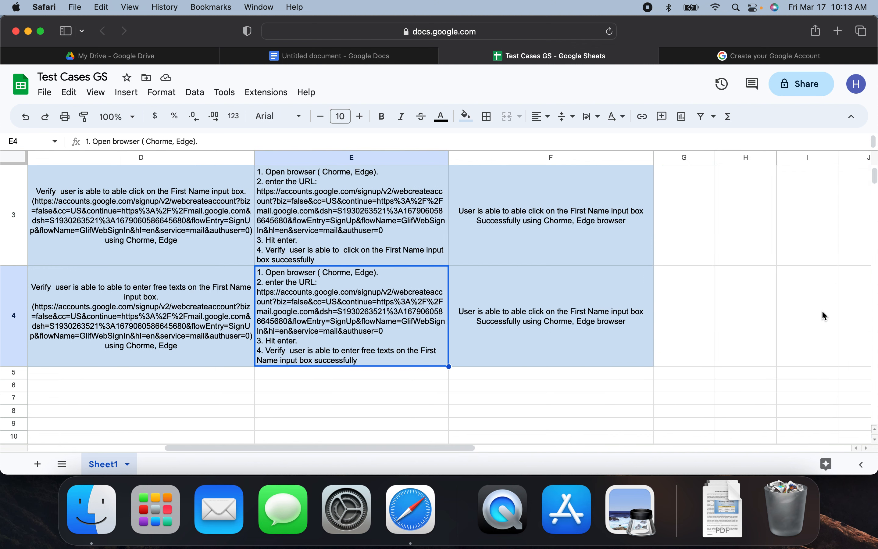
pyautogui.doubleClick(587, 322)
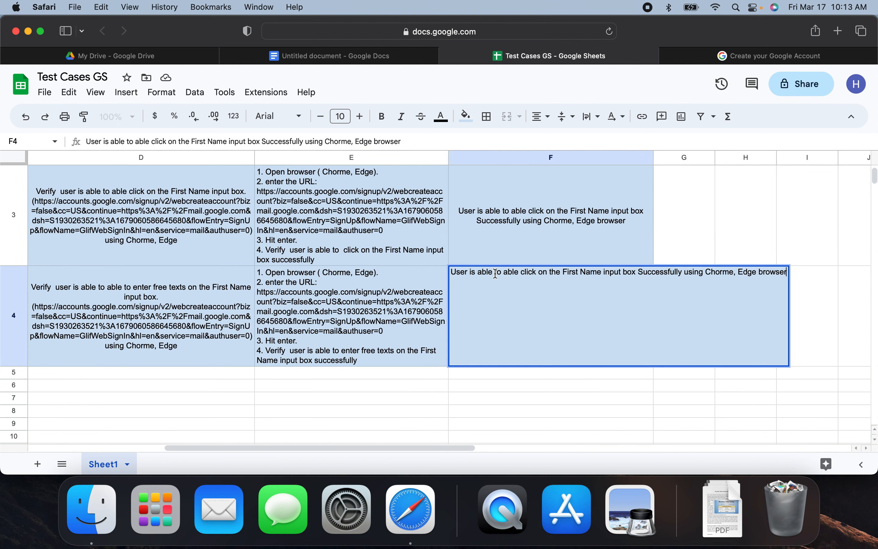
pyautogui.doubleClick(516, 275)
pyautogui.press('BackSpace')
pyautogui.write('enter free texts')
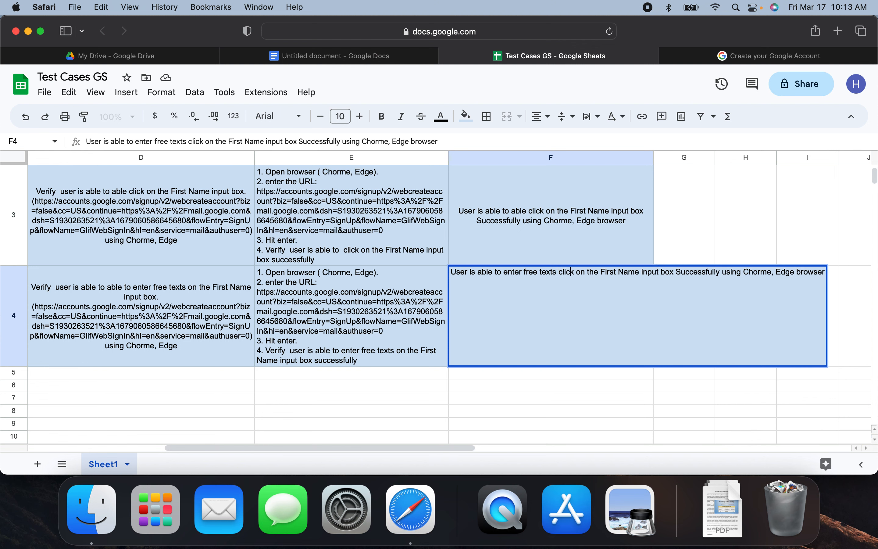
pyautogui.press('BackSpace')
pyautogui.press('BackSpace')
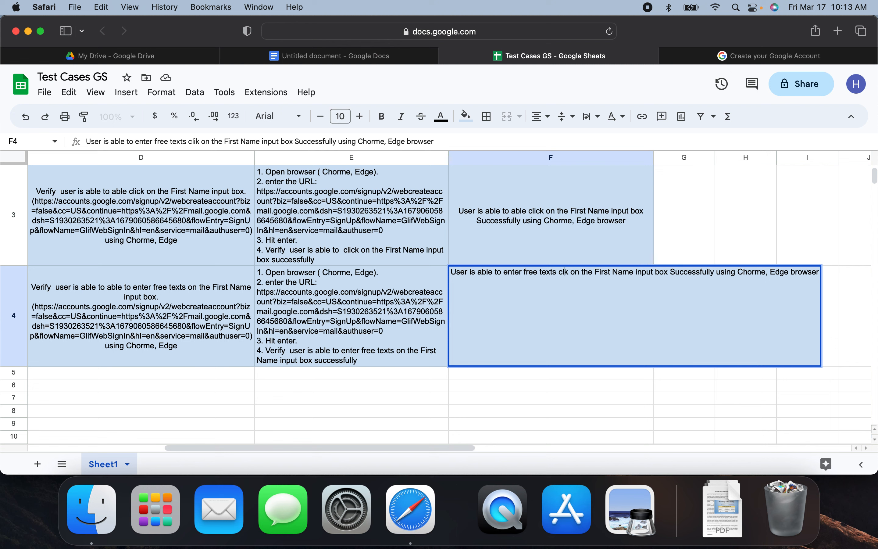
pyautogui.press('BackSpace')
pyautogui.press('BackSpace')
pyautogui.press('BackSpace')
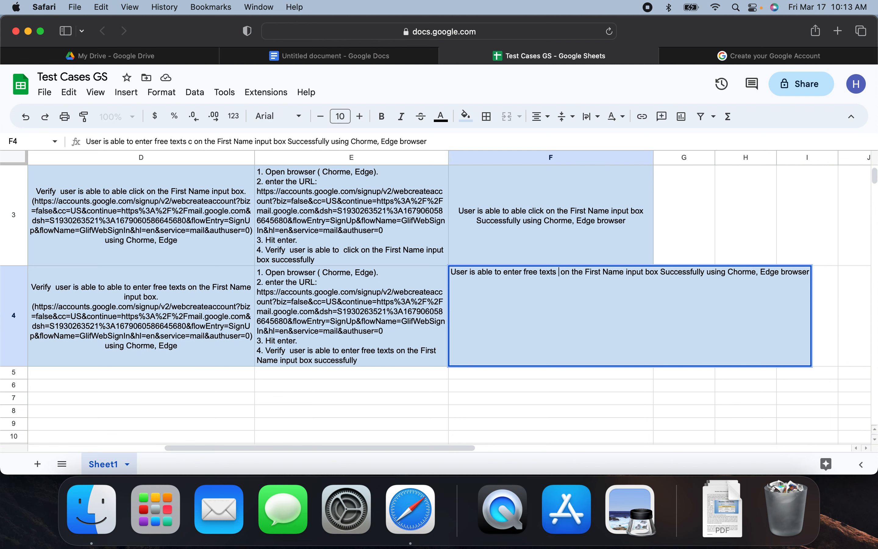
# Remove the redundant second "able" from the expected result in F3 so it begins "User is able to click on the First Name input box".
pyautogui.doubleClick(541, 234)
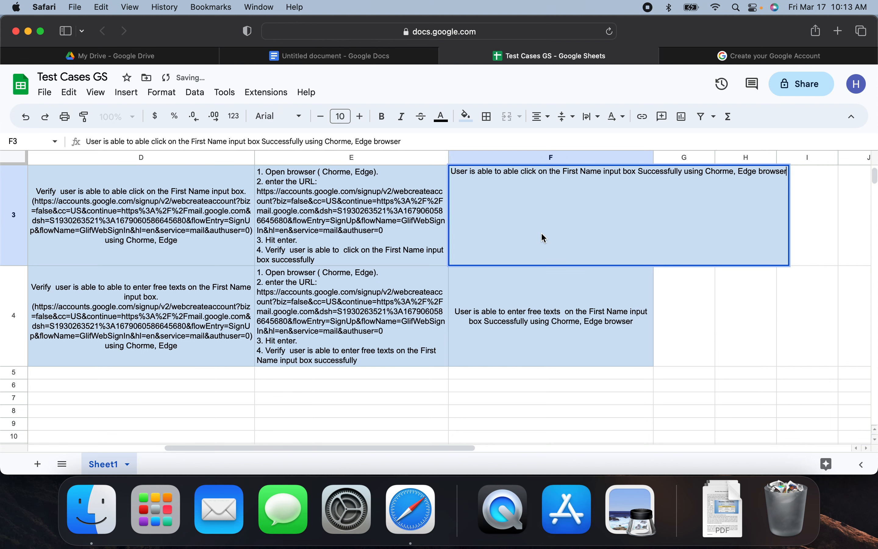
pyautogui.click(519, 171)
pyautogui.press('BackSpace')
pyautogui.press('BackSpace')
pyautogui.press('BackSpace')
pyautogui.press('BackSpace')
pyautogui.press('BackSpace')
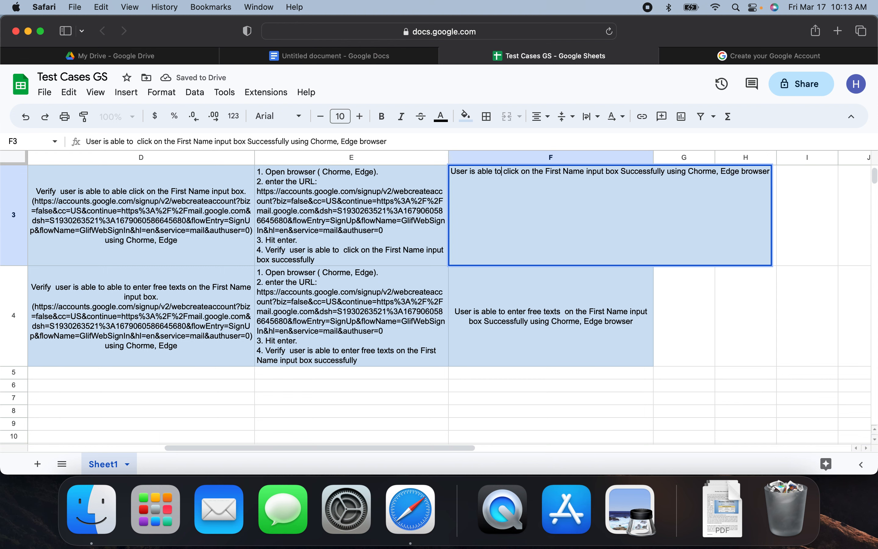
pyautogui.scroll(-5, 525, 396)
pyautogui.click(559, 356)
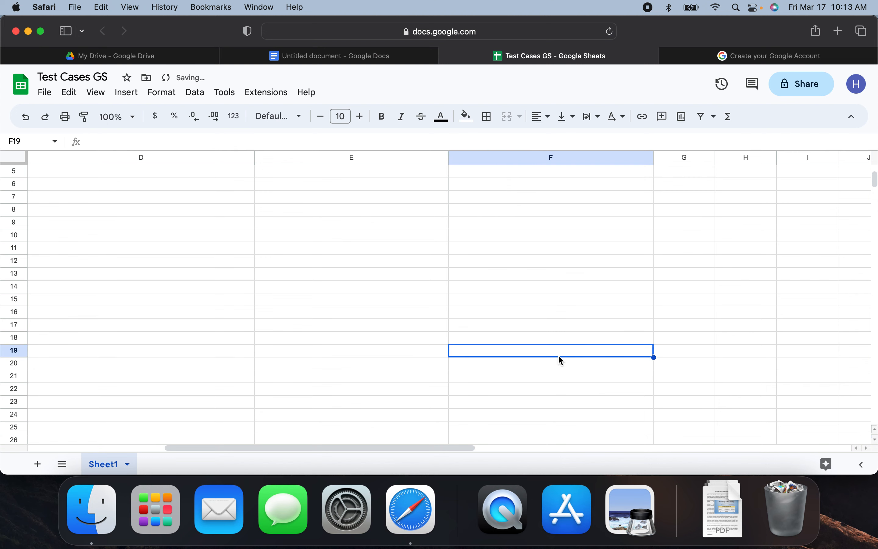
# Review the expected results in column F against the descriptions and steps of the test cases.
pyautogui.scroll(5, 559, 355)
pyautogui.scroll(-1, 546, 370)
pyautogui.scroll(-2, 546, 369)
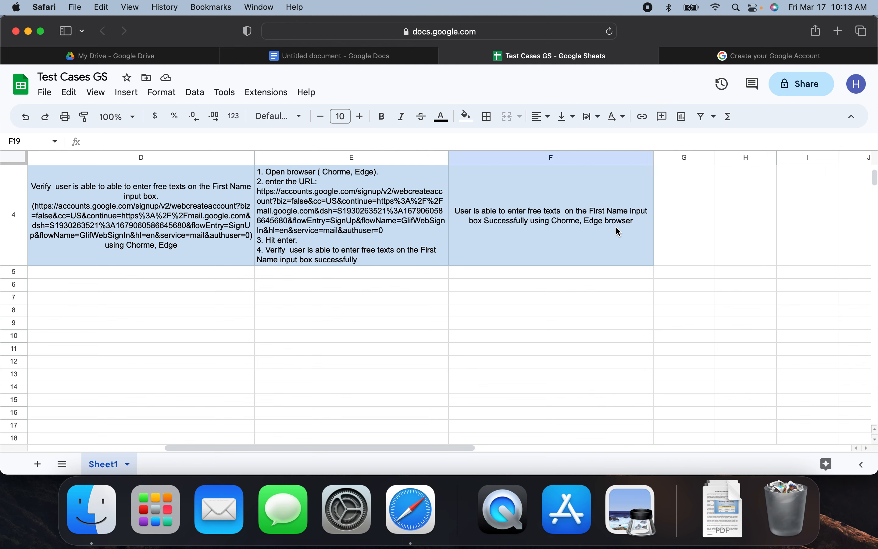
pyautogui.scroll(2, 588, 269)
pyautogui.scroll(-2, 509, 364)
pyautogui.scroll(1, 519, 288)
pyautogui.hscroll(3, 504, 312)
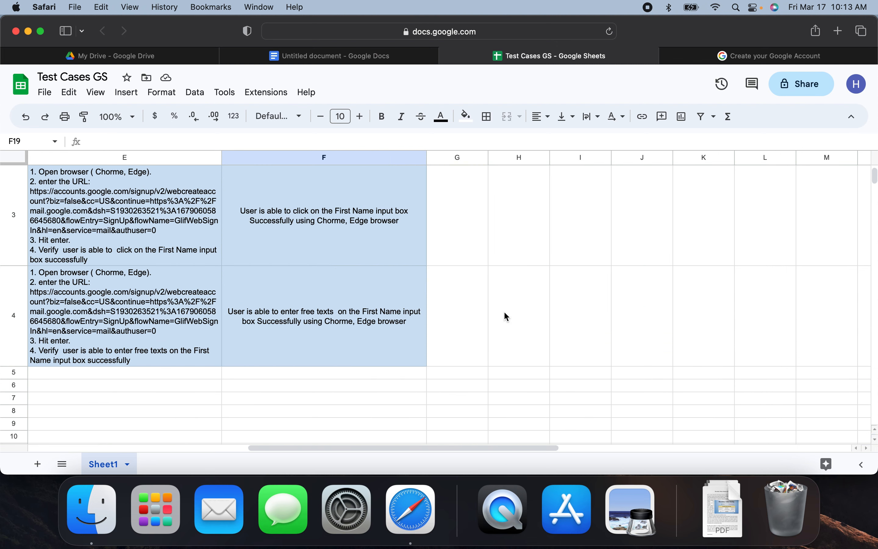
pyautogui.hscroll(-3, 504, 312)
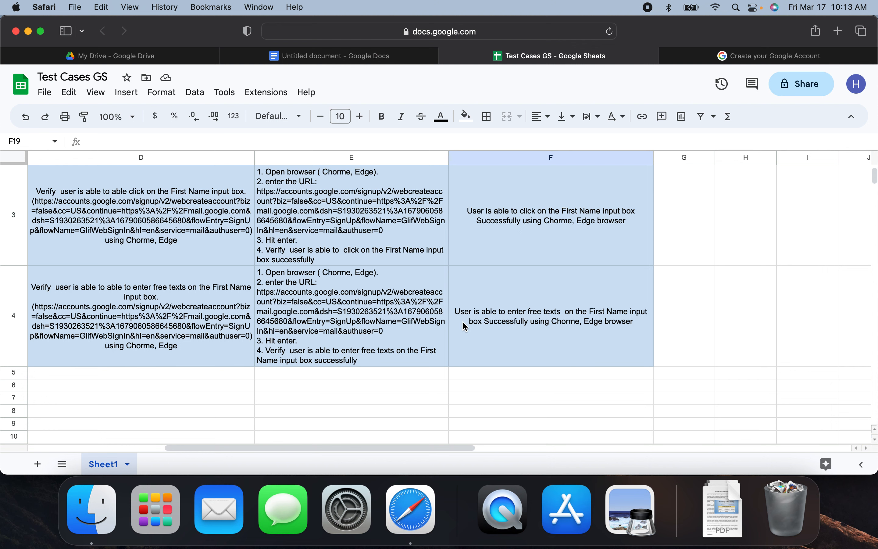
# Replace "is" with "shall be" in the expected result in F4 so it begins "User shall be able to enter free texts".
pyautogui.doubleClick(491, 313)
pyautogui.click(489, 272)
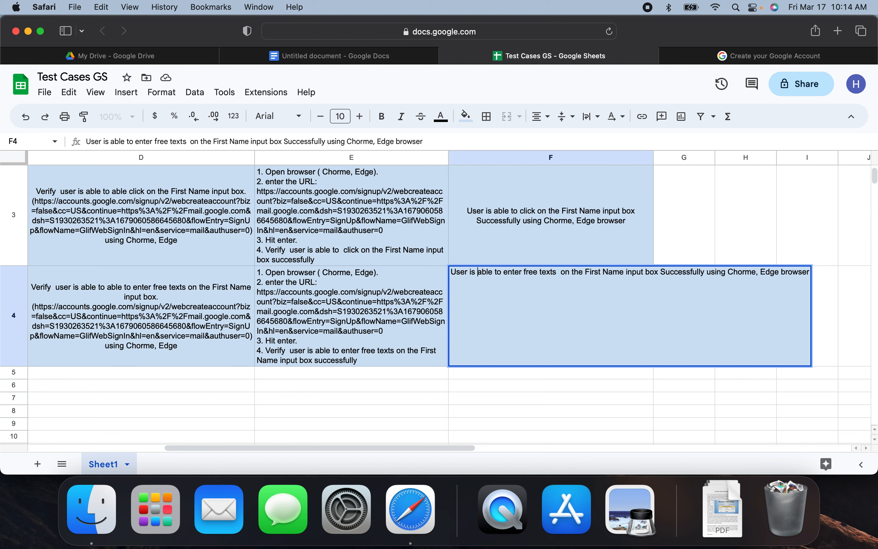
pyautogui.press('BackSpace')
pyautogui.press('BackSpace')
pyautogui.press('BackSpace')
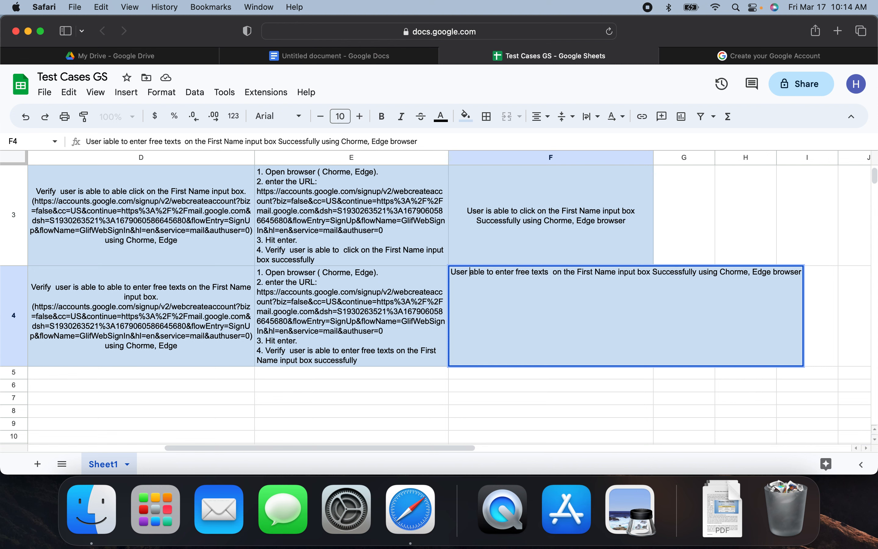
pyautogui.write('shall be')
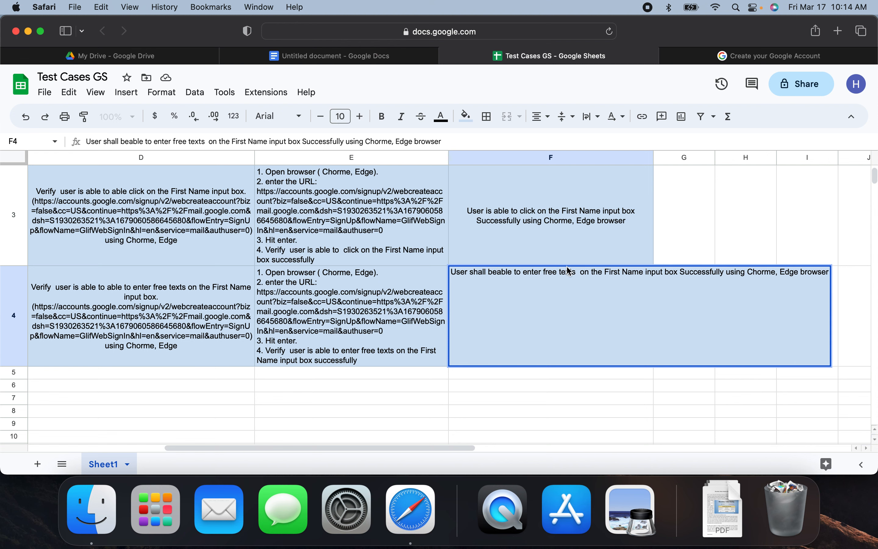
pyautogui.click(691, 220)
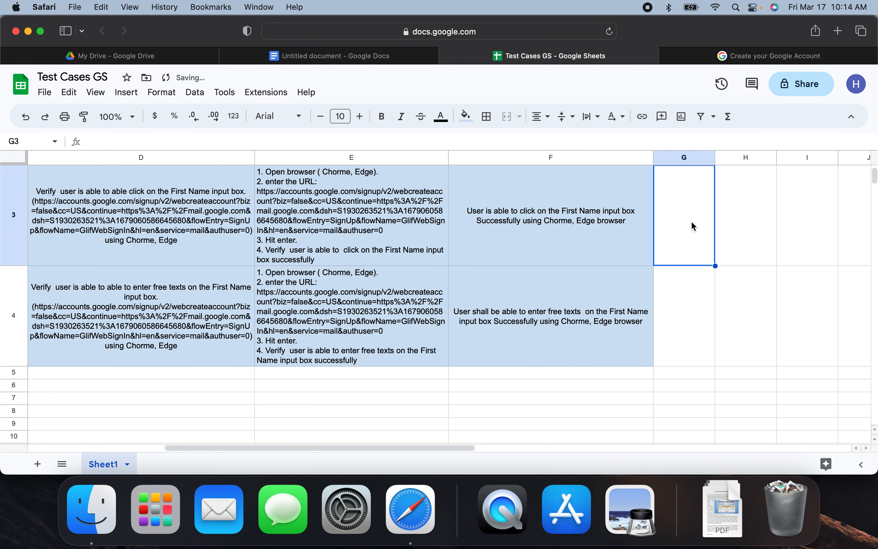
# Reword the expected result in F3 so it begins "User shall be able to click on the First Name input box".
pyautogui.doubleClick(535, 236)
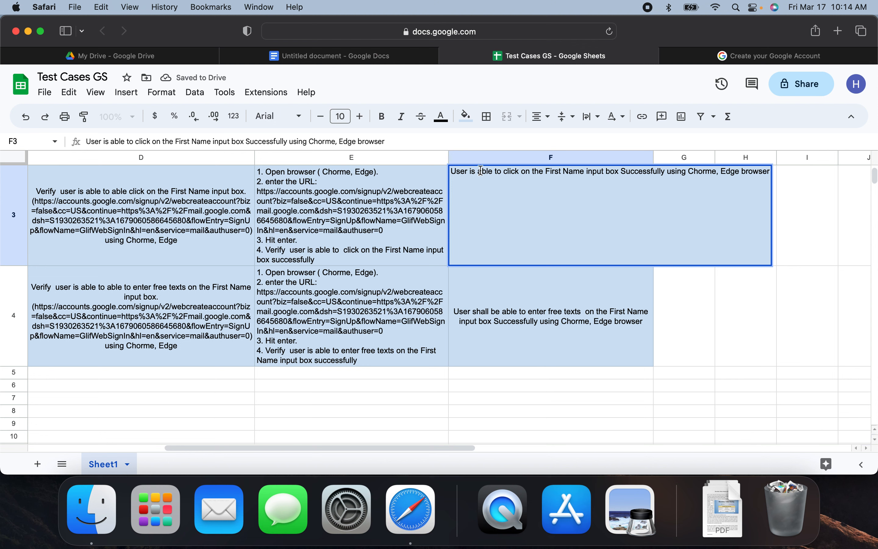
pyautogui.moveTo(472, 171); pyautogui.dragTo(480, 171)
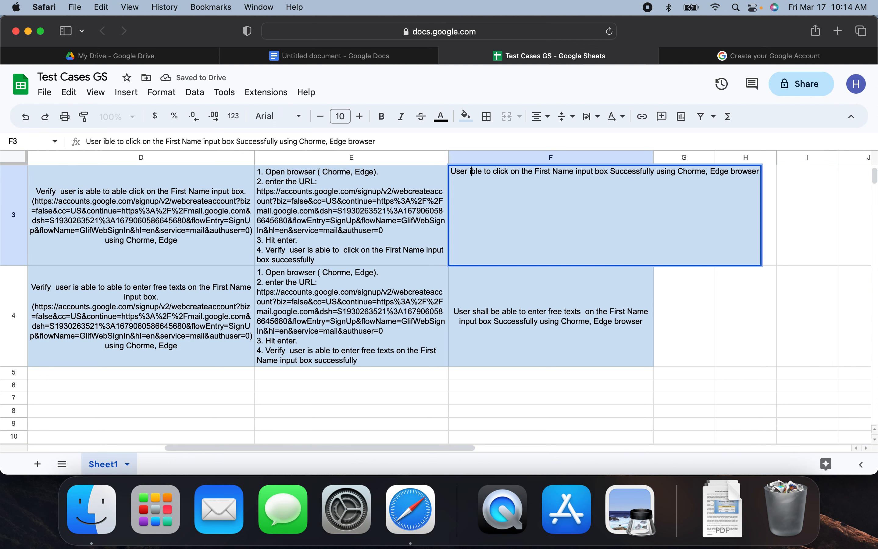
pyautogui.press('BackSpace')
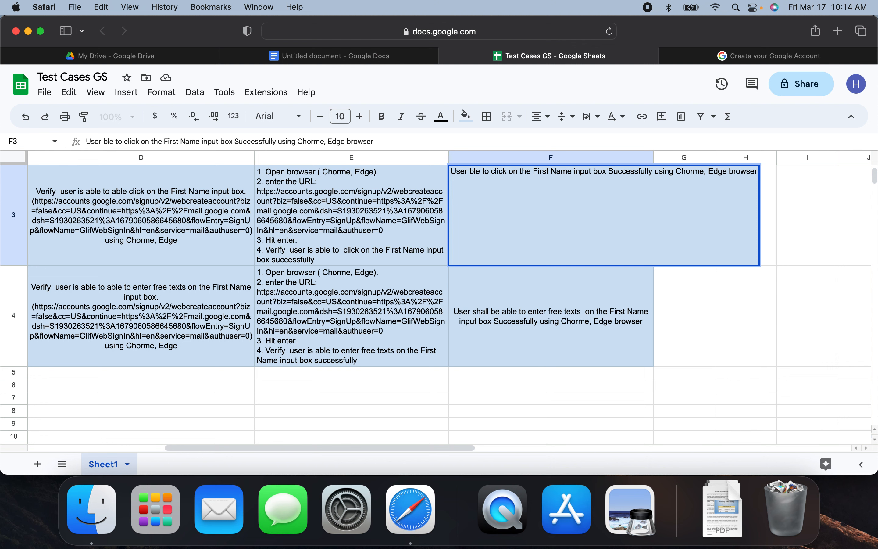
pyautogui.write('shall ')
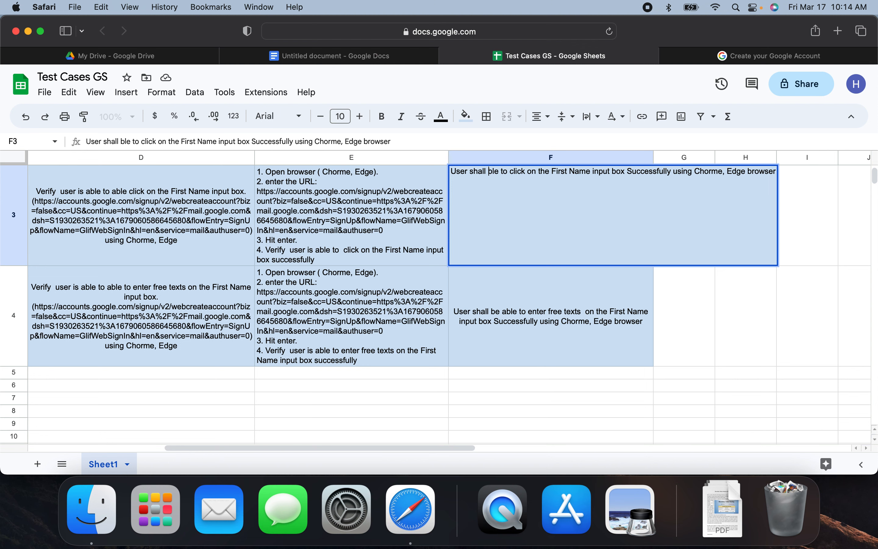
pyautogui.write('be a')
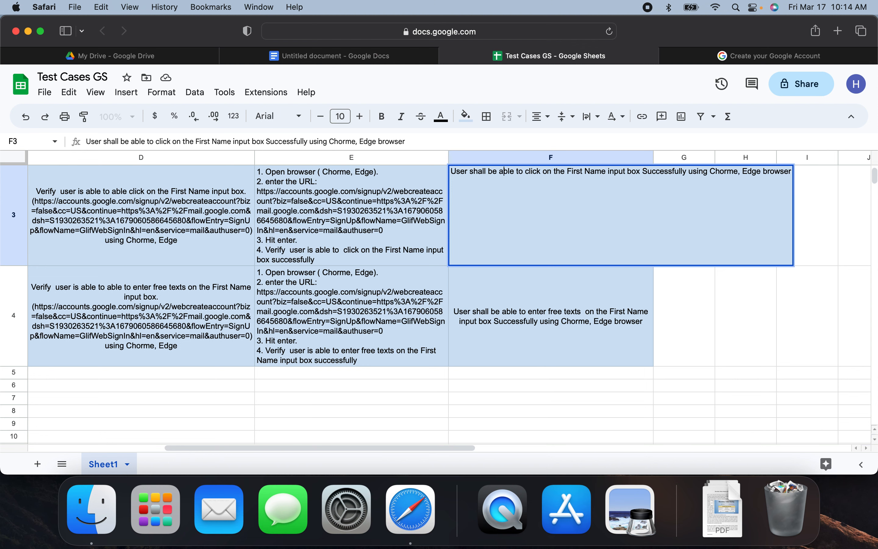
pyautogui.click(703, 349)
pyautogui.scroll(2, 702, 351)
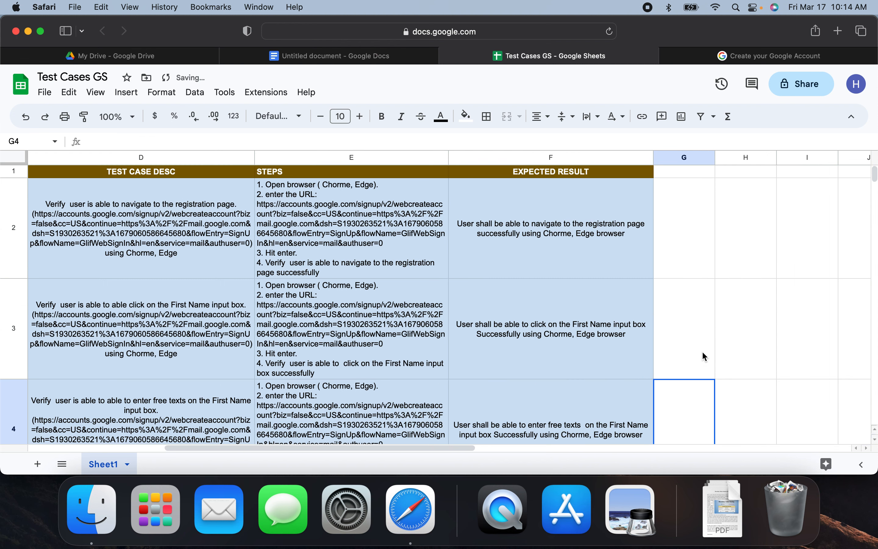
pyautogui.scroll(-2, 703, 351)
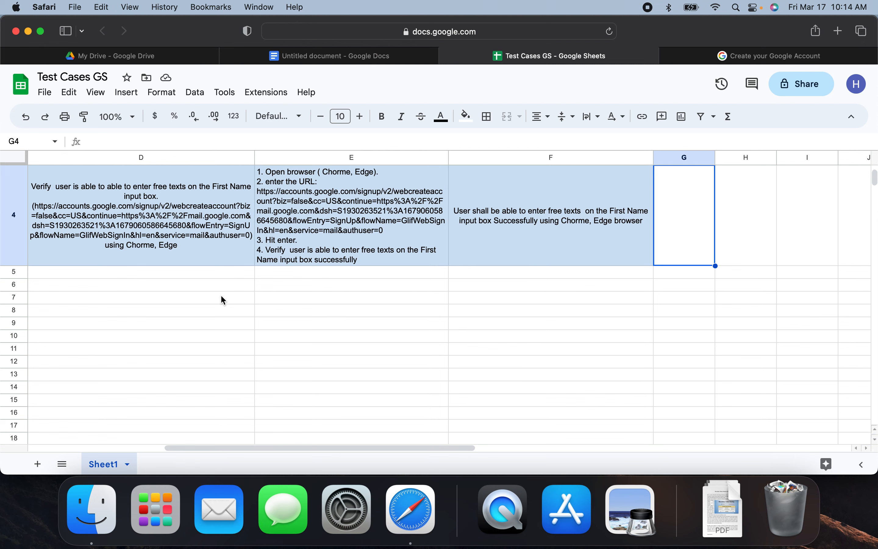
pyautogui.hscroll(-10, 221, 296)
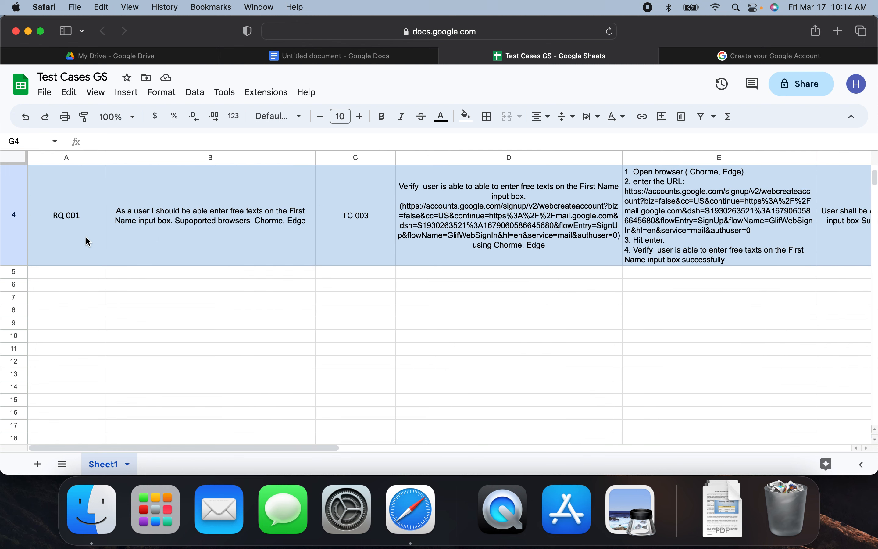
pyautogui.click(88, 260)
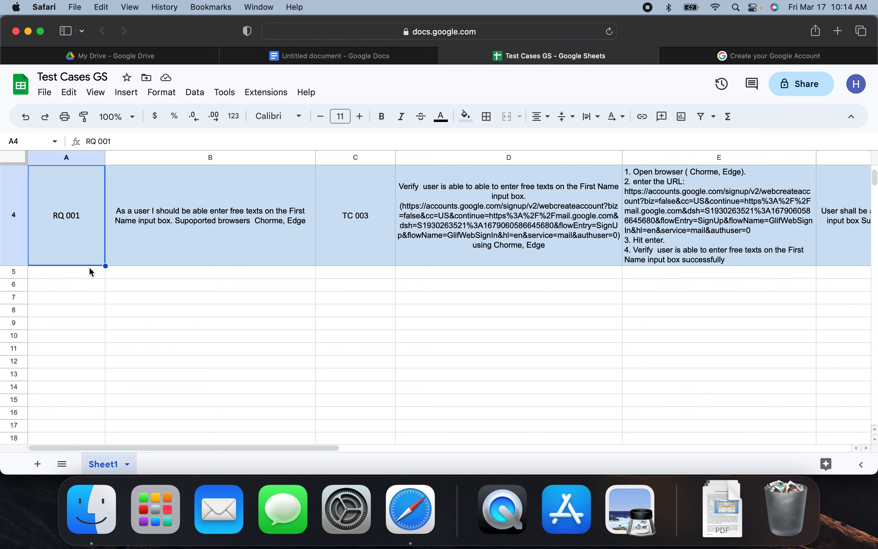
pyautogui.moveTo(104, 267); pyautogui.dragTo(96, 386)
pyautogui.click(186, 282)
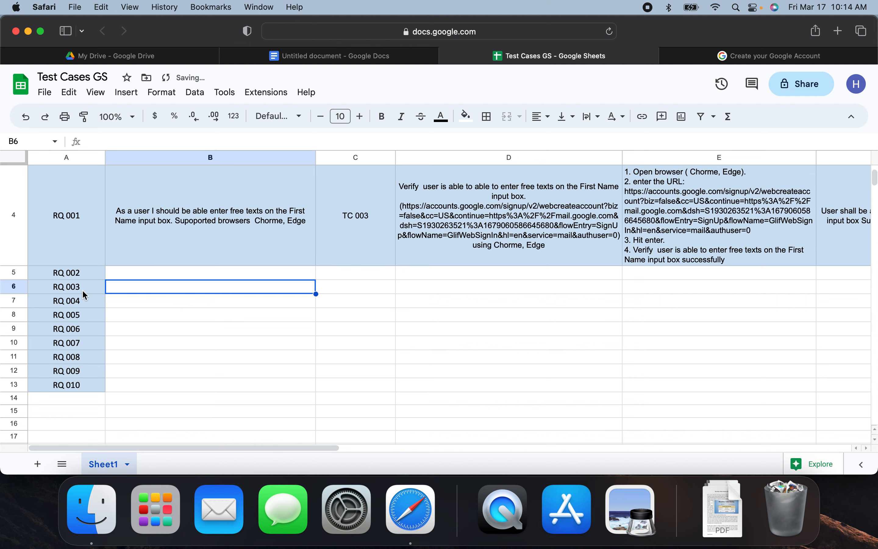
pyautogui.press('super+z')
pyautogui.click(156, 272)
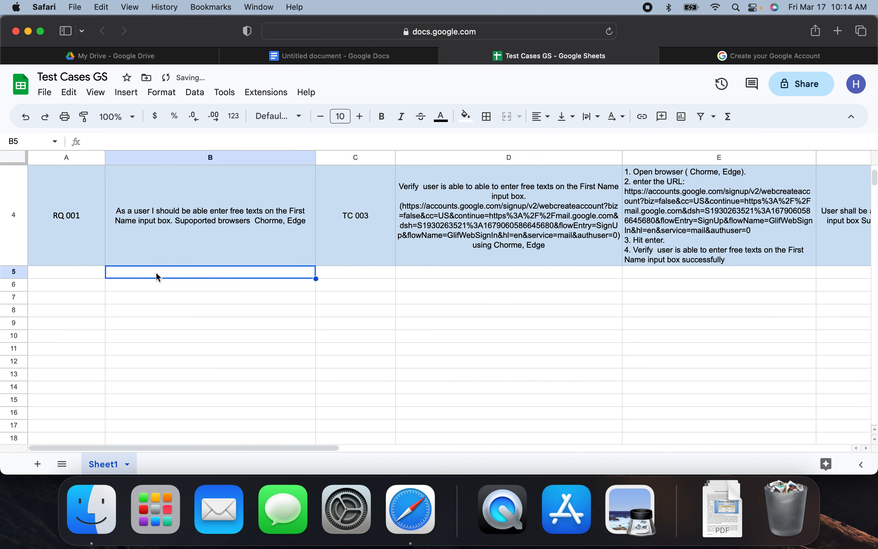
# Copy the requirement ID and requirement description from A4 and B4 into A5 and B5.
pyautogui.click(82, 246)
pyautogui.press('super+c')
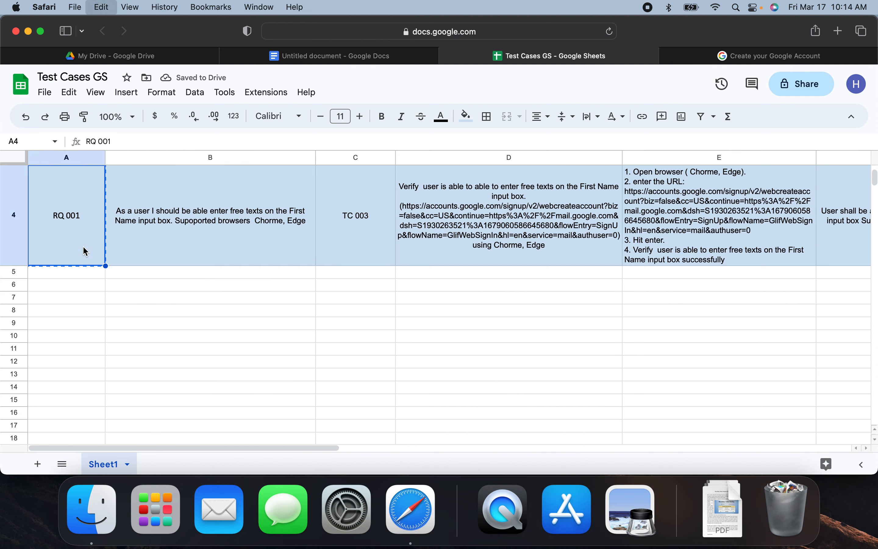
pyautogui.click(82, 274)
pyautogui.press('super+v')
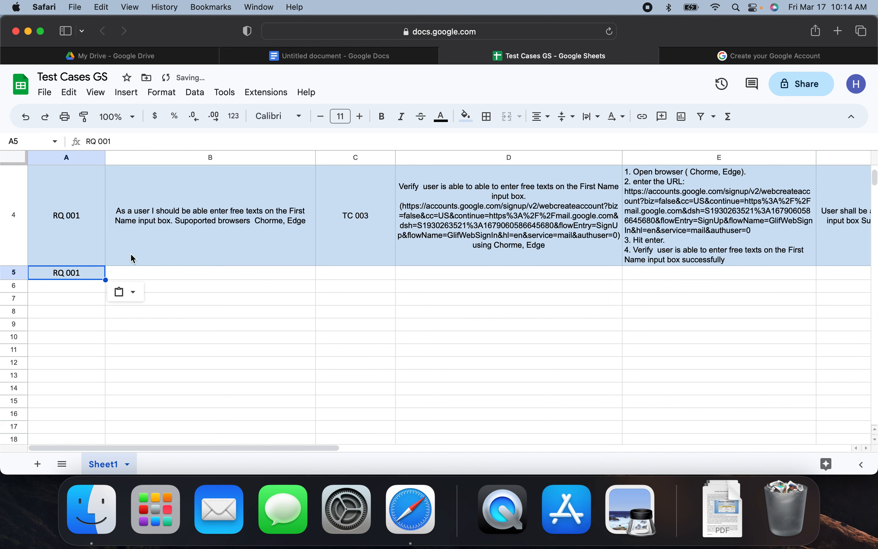
pyautogui.click(193, 237)
pyautogui.press('super+c')
pyautogui.click(175, 272)
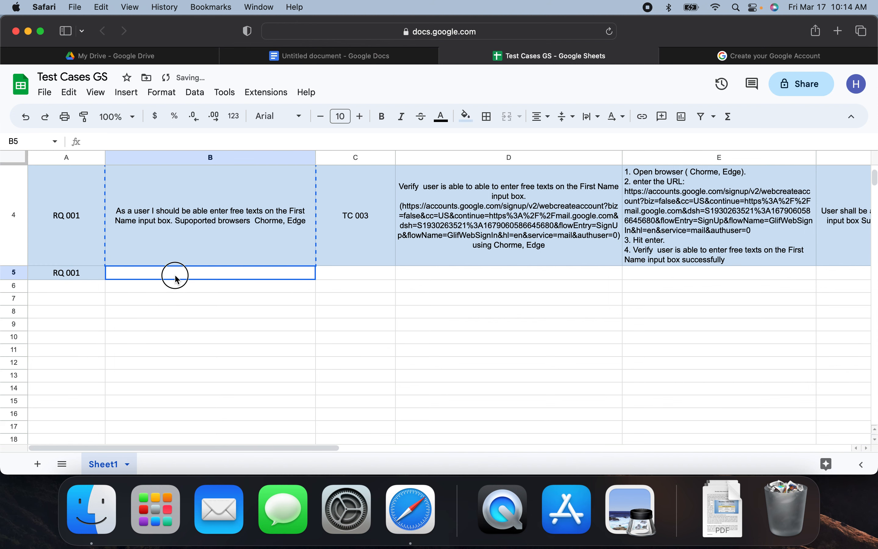
pyautogui.press('super+v')
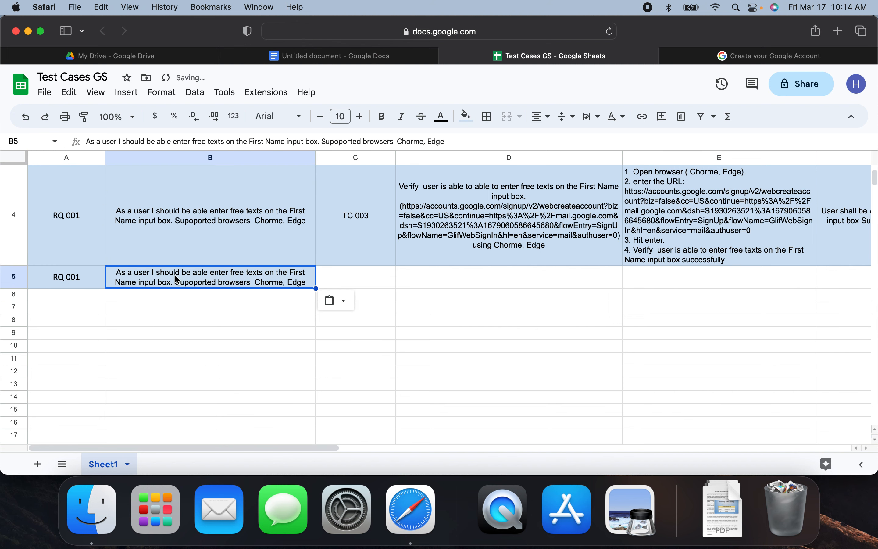
# Copy the test case ID and test case description from C4 and D4 into C5 and D5.
pyautogui.click(368, 229)
pyautogui.click(384, 281)
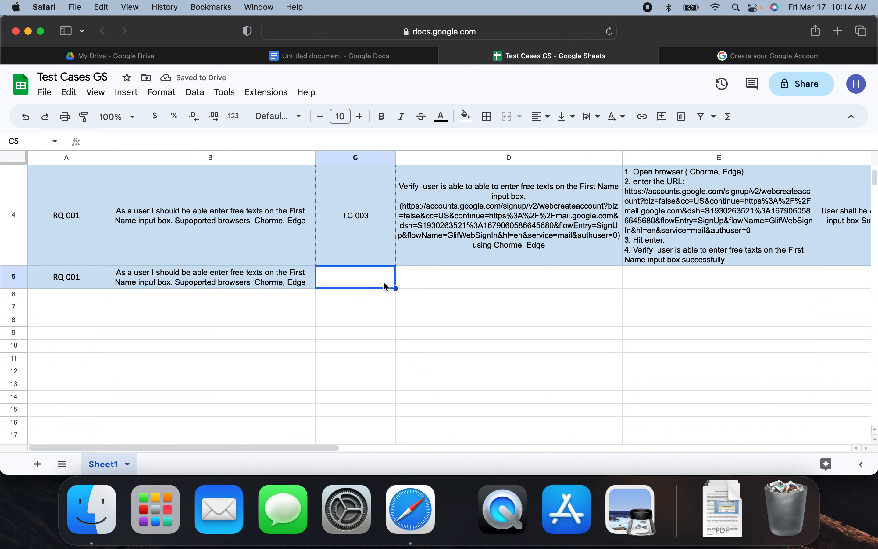
pyautogui.press('super+v')
pyautogui.click(440, 240)
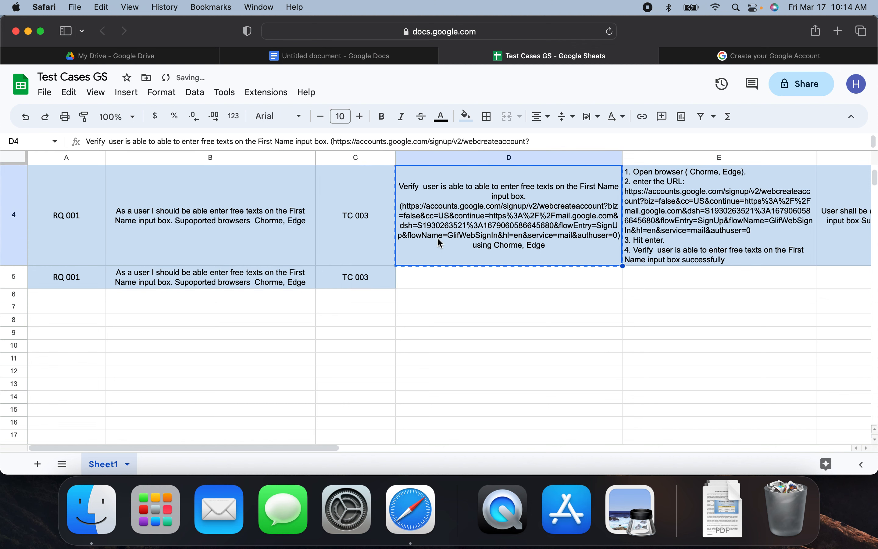
pyautogui.press('super+c')
pyautogui.click(467, 282)
pyautogui.press('super+v')
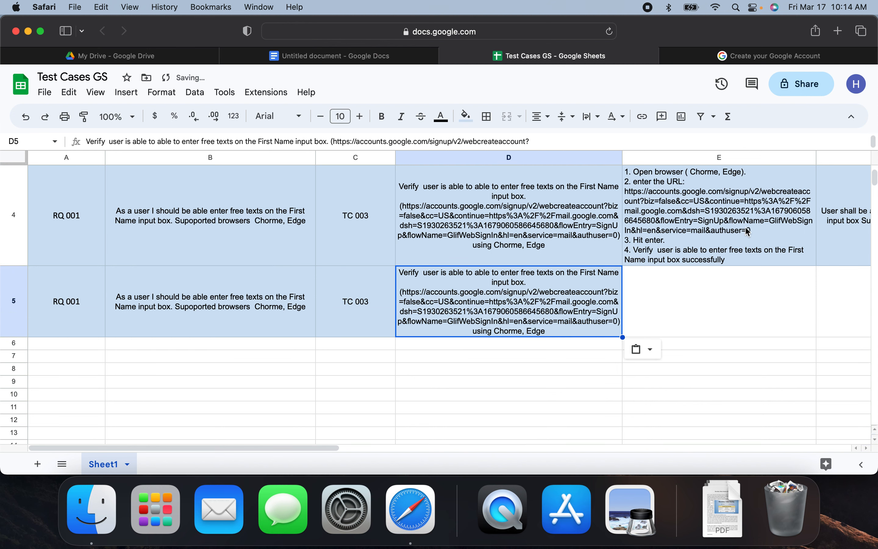
# Copy the test steps and expected result from E4 and F4 into E5 and F5.
pyautogui.click(697, 232)
pyautogui.press('super+c')
pyautogui.click(710, 290)
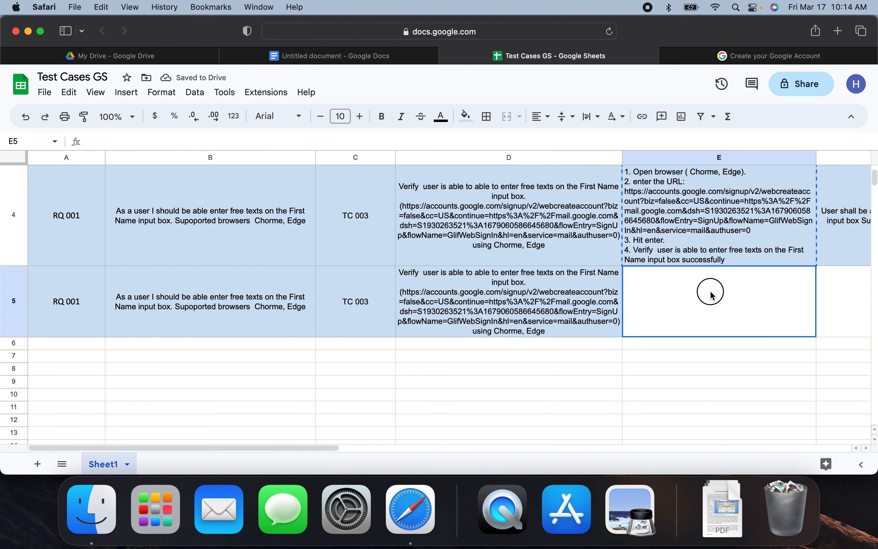
pyautogui.press('super+v')
pyautogui.click(822, 251)
pyautogui.press('super+c')
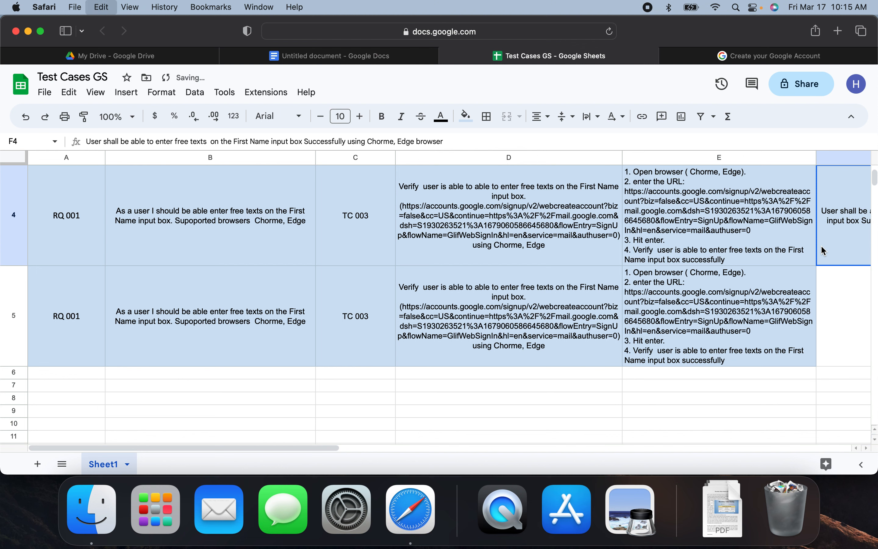
pyautogui.click(844, 307)
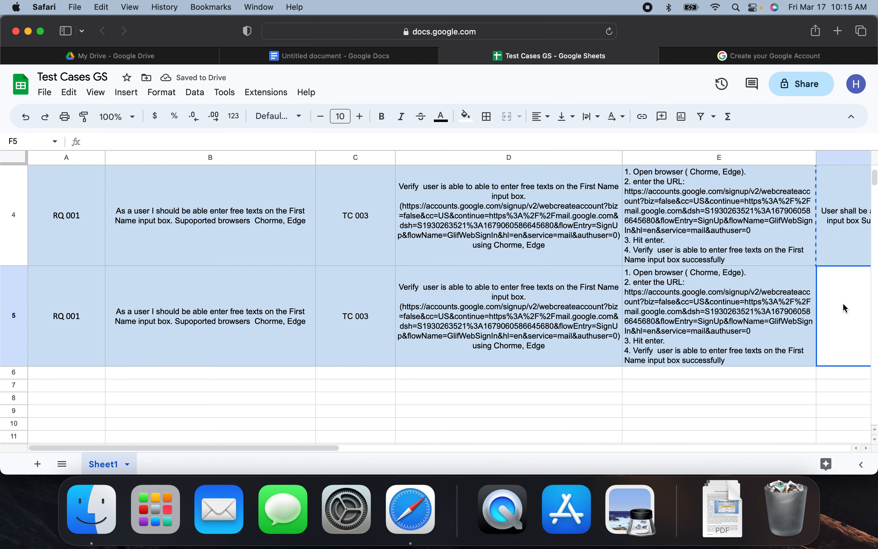
pyautogui.press('super+v')
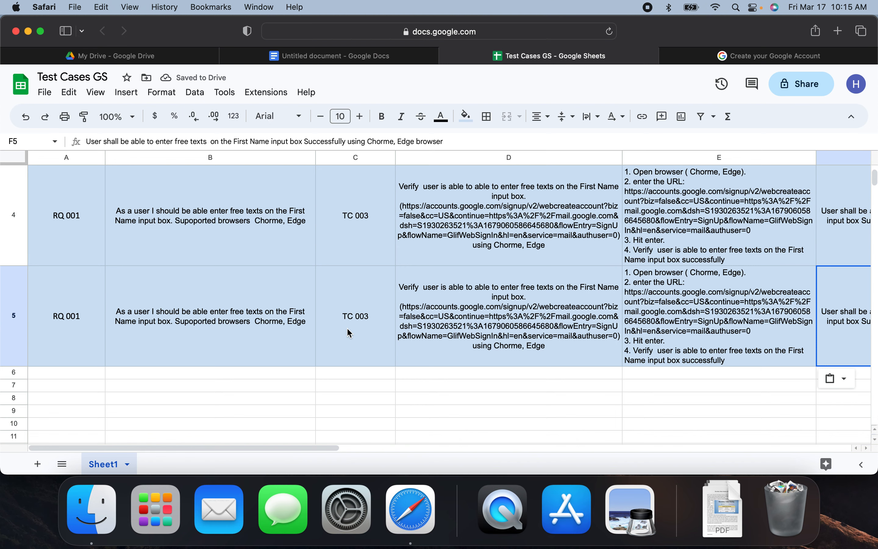
# Check the requirements document for the next field, and change the test case ID in C5 to TC 004.
pyautogui.click(392, 55)
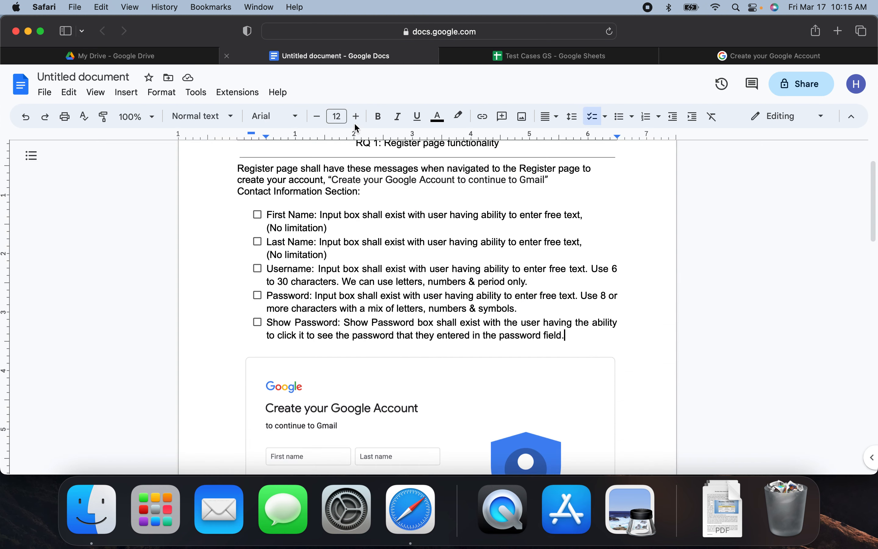
pyautogui.click(532, 58)
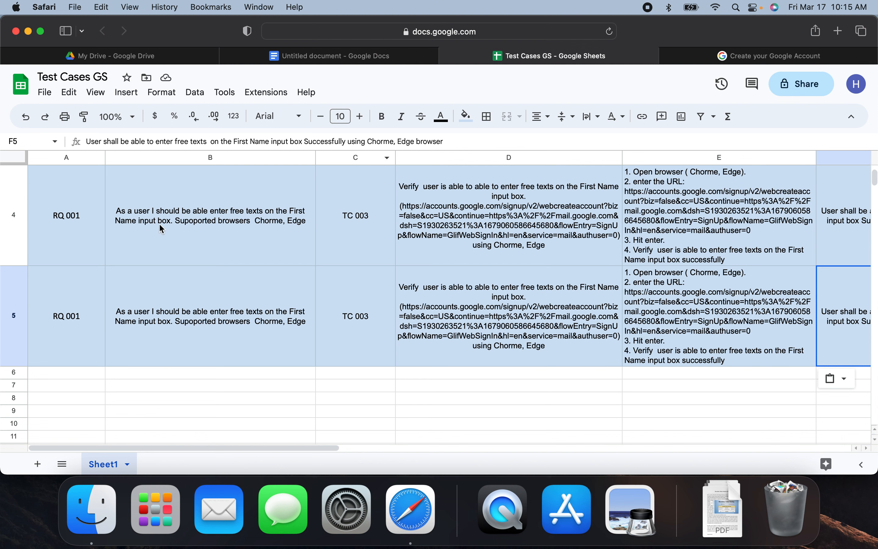
pyautogui.doubleClick(383, 318)
pyautogui.press('BackSpace')
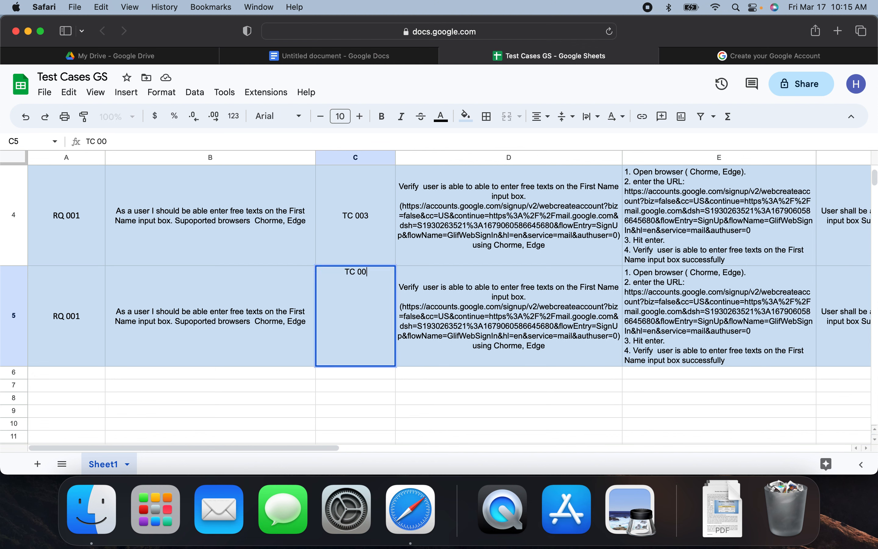
pyautogui.write('4')
pyautogui.click(253, 375)
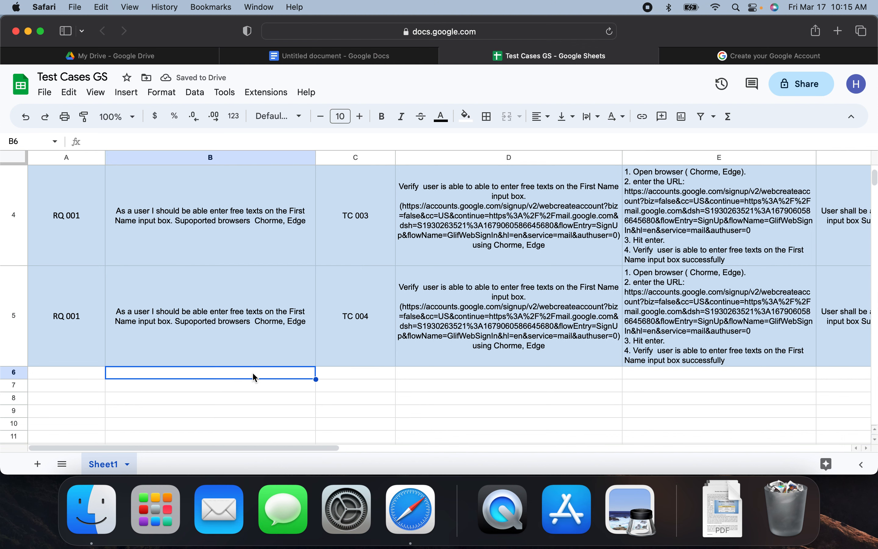
pyautogui.doubleClick(146, 327)
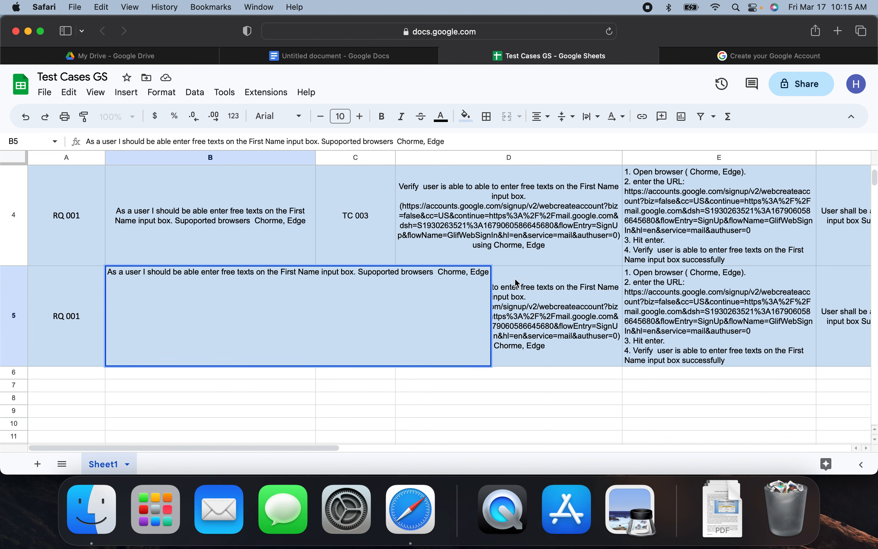
pyautogui.click(540, 298)
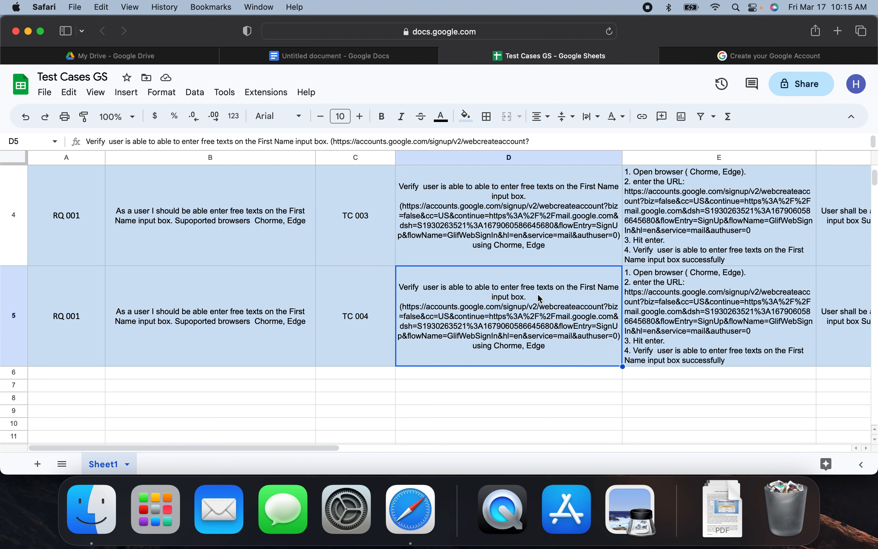
pyautogui.click(660, 335)
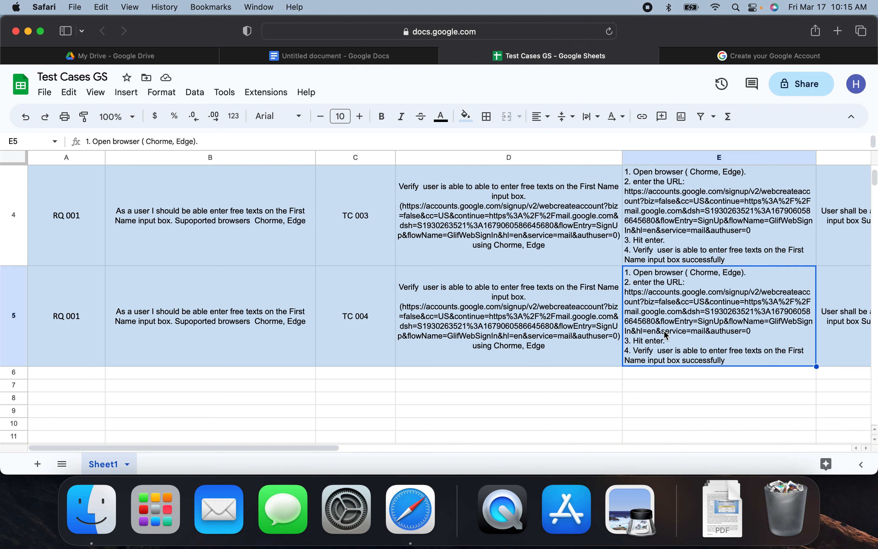
pyautogui.doubleClick(376, 322)
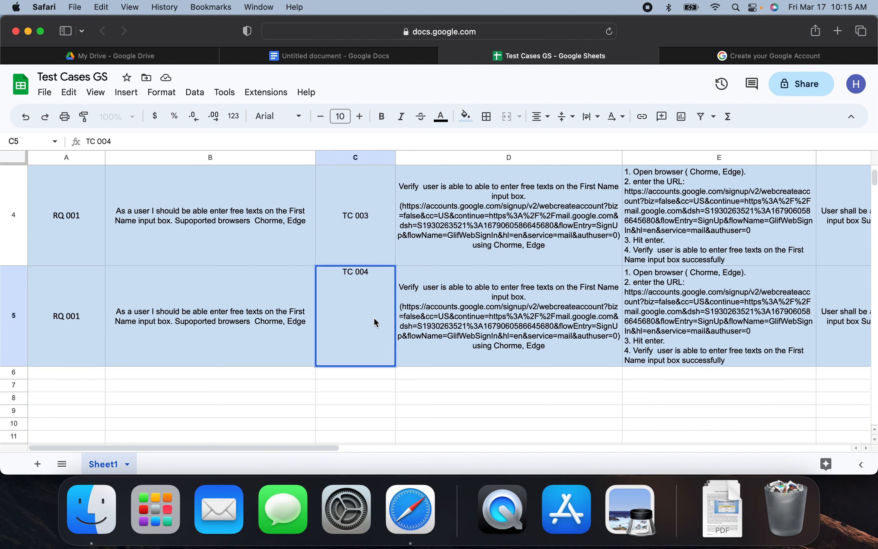
pyautogui.press('BackSpace')
pyautogui.write('4')
pyautogui.click(229, 350)
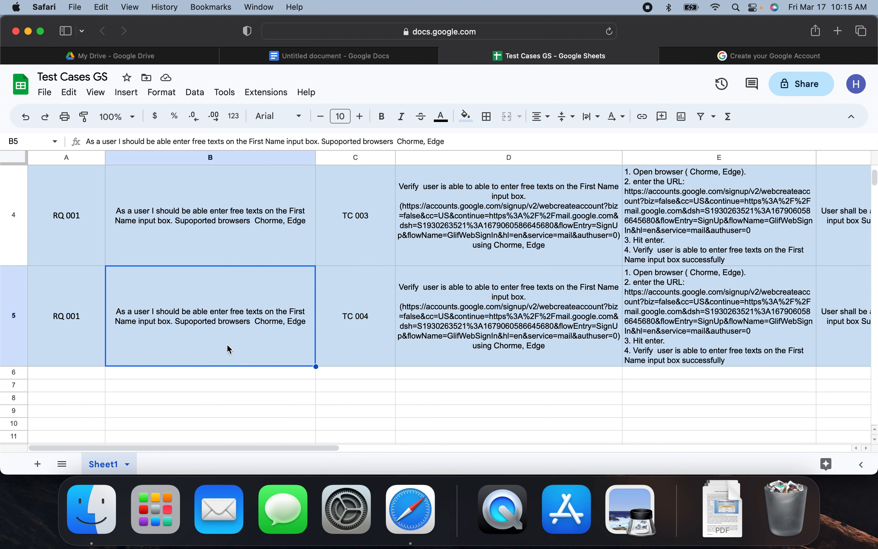
# Replace "First" with "Last" in the requirement description in B5 so it refers to the Last Name input box.
pyautogui.doubleClick(259, 314)
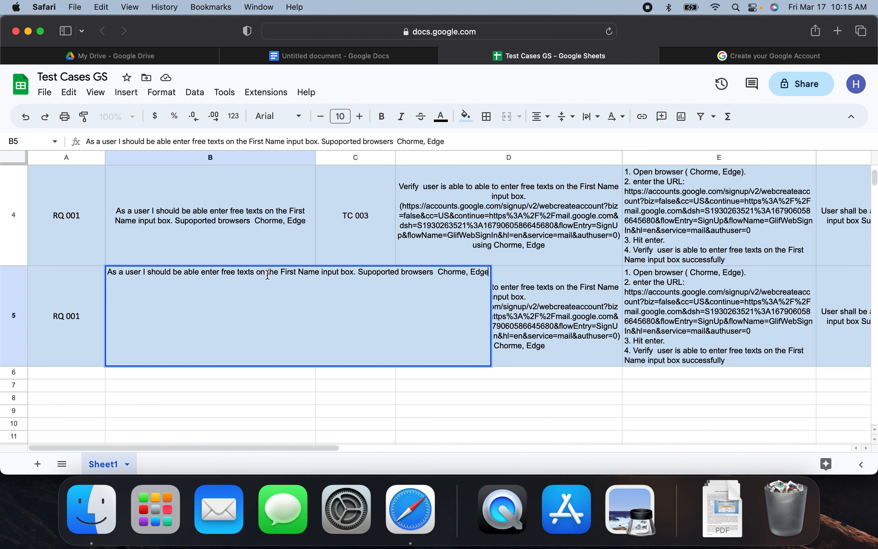
pyautogui.click(297, 273)
pyautogui.press('BackSpace')
pyautogui.press('BackSpace')
pyautogui.press('BackSpace')
pyautogui.press('BackSpace')
pyautogui.press('BackSpace')
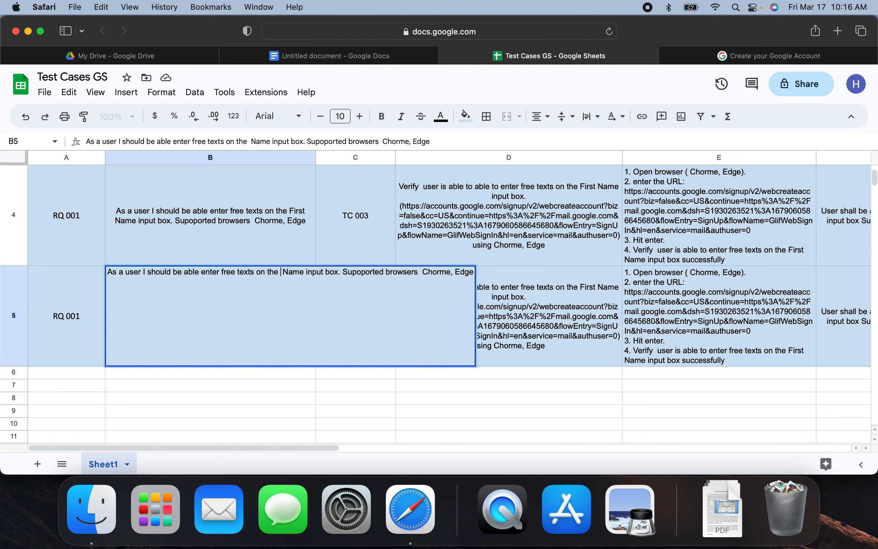
pyautogui.write('Last')
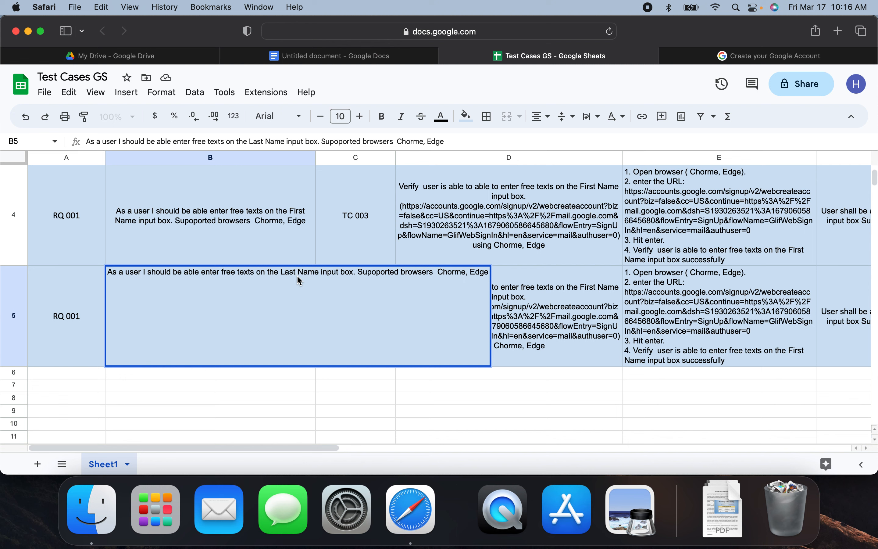
pyautogui.click(453, 387)
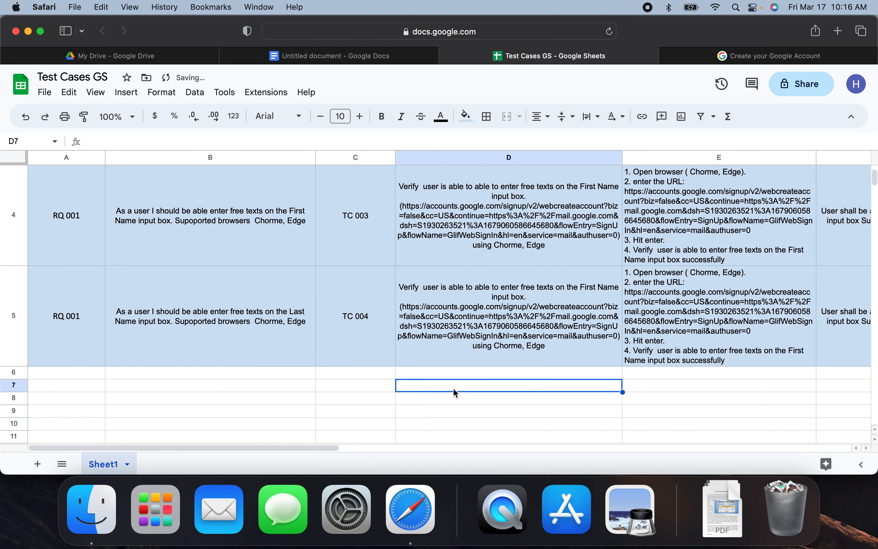
# Review the test cases in rows 2 to 5 and reread the requirement description in B5.
pyautogui.click(239, 331)
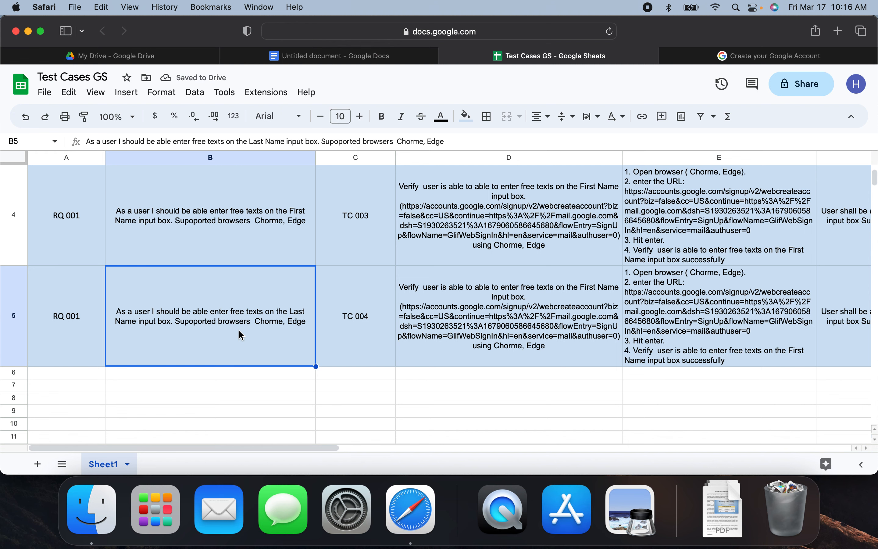
pyautogui.scroll(5, 239, 330)
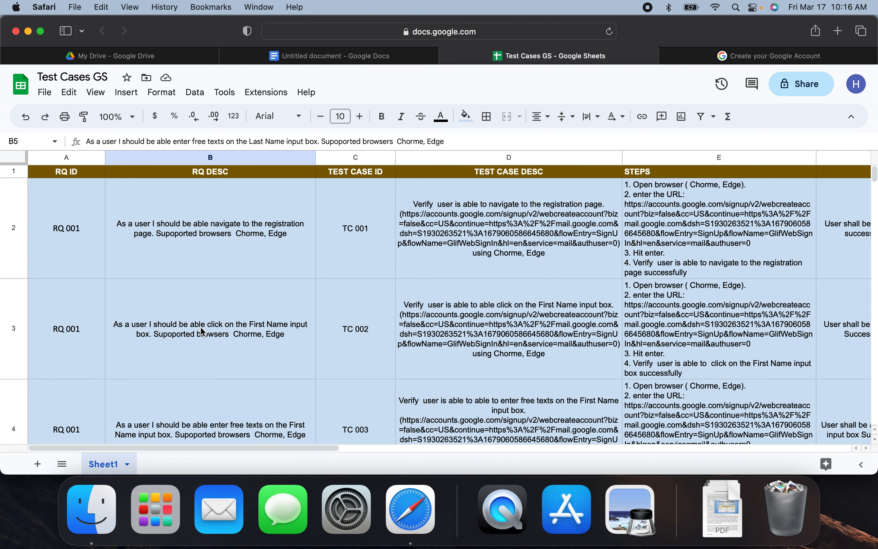
pyautogui.scroll(-3, 203, 332)
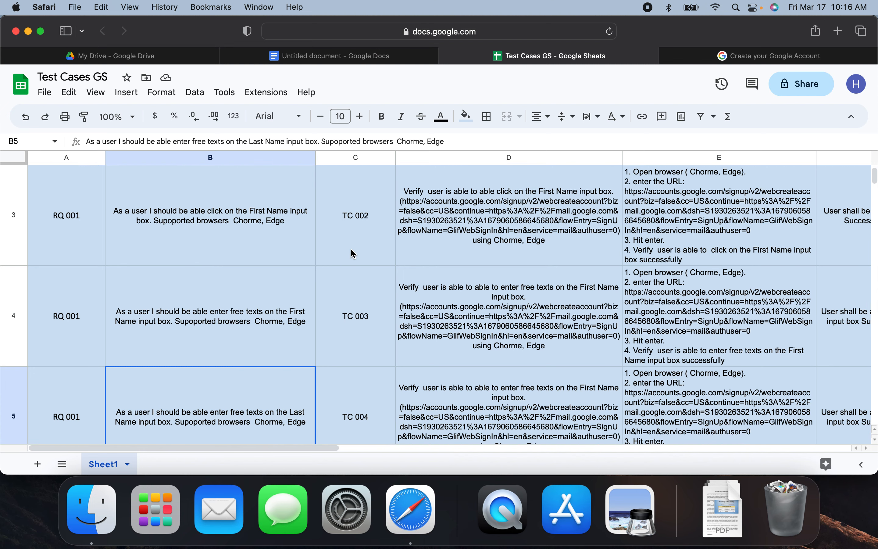
pyautogui.scroll(-3, 327, 263)
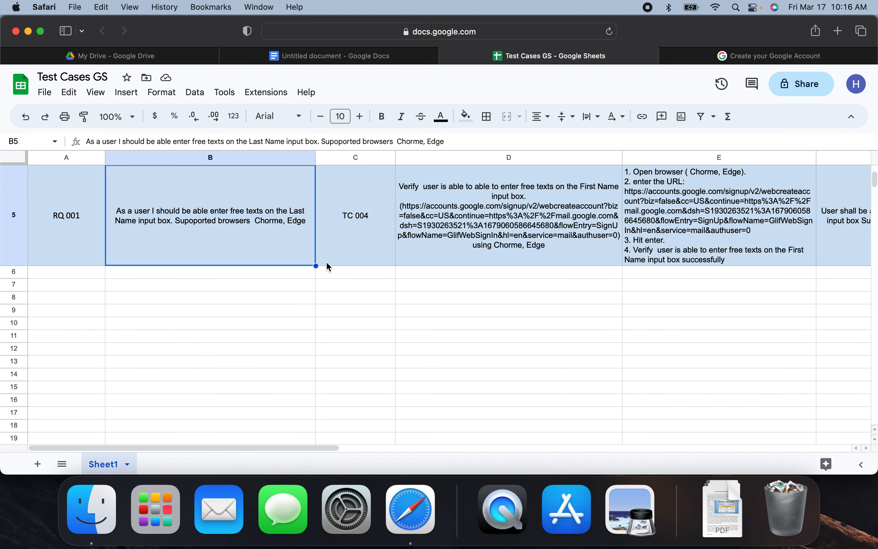
pyautogui.scroll(2, 326, 265)
pyautogui.scroll(-1, 322, 270)
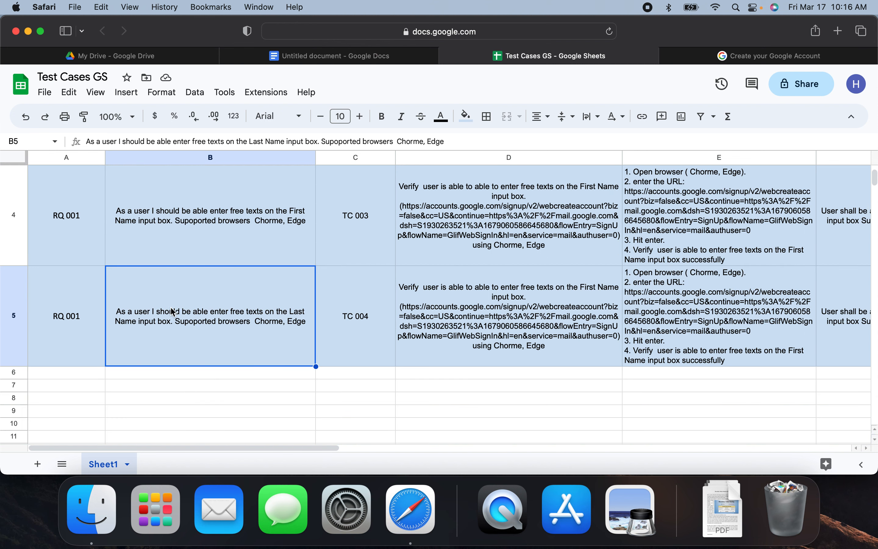
pyautogui.doubleClick(185, 320)
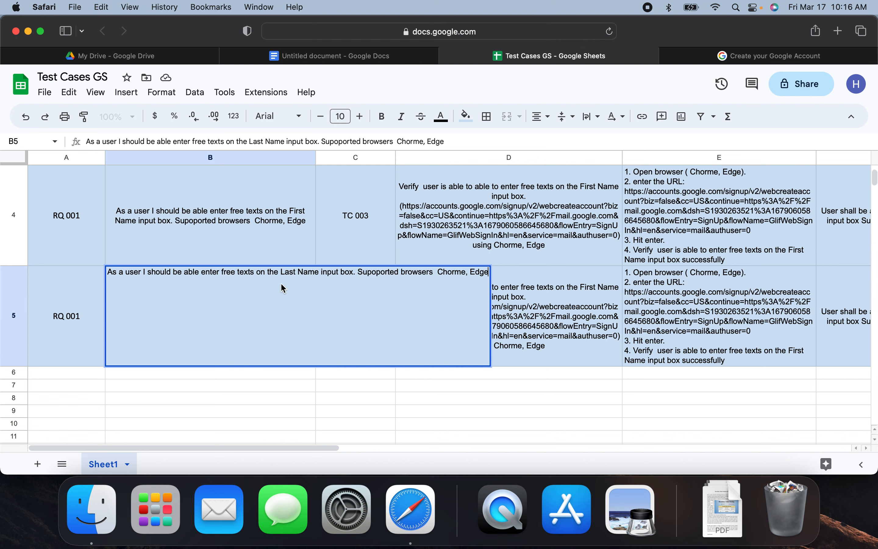
# Remove the duplicated "able to" from the test case description in D5 so it begins "Verify user is able to enter free texts".
pyautogui.click(540, 296)
pyautogui.click(460, 287)
pyautogui.click(461, 286)
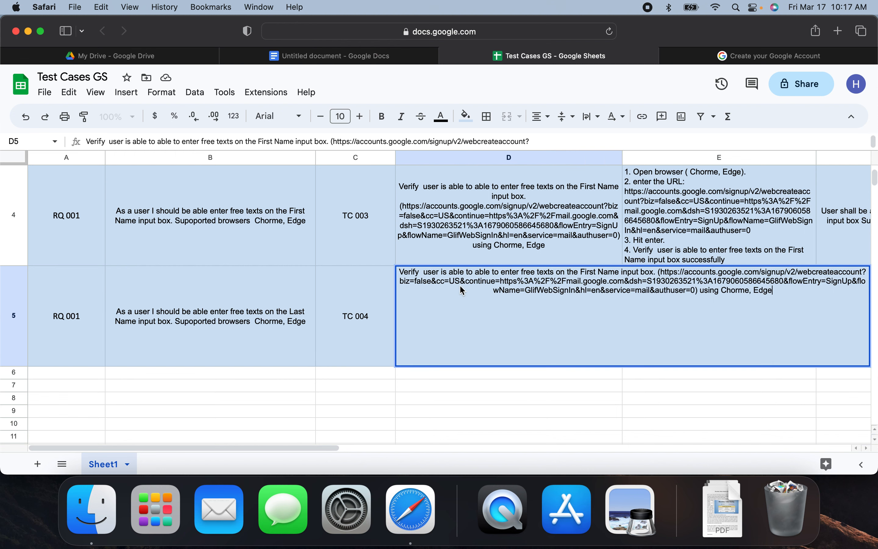
pyautogui.click(491, 273)
pyautogui.press('BackSpace')
pyautogui.press('BackSpace')
pyautogui.press('BackSpace')
pyautogui.press('BackSpace')
pyautogui.press('BackSpace')
pyautogui.press('BackSpace')
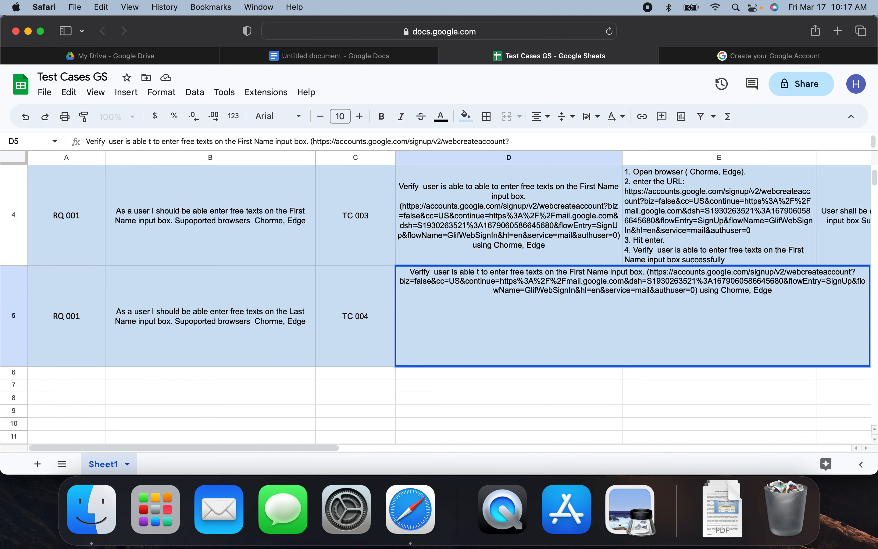
pyautogui.press('BackSpace')
pyautogui.press('BackSpace')
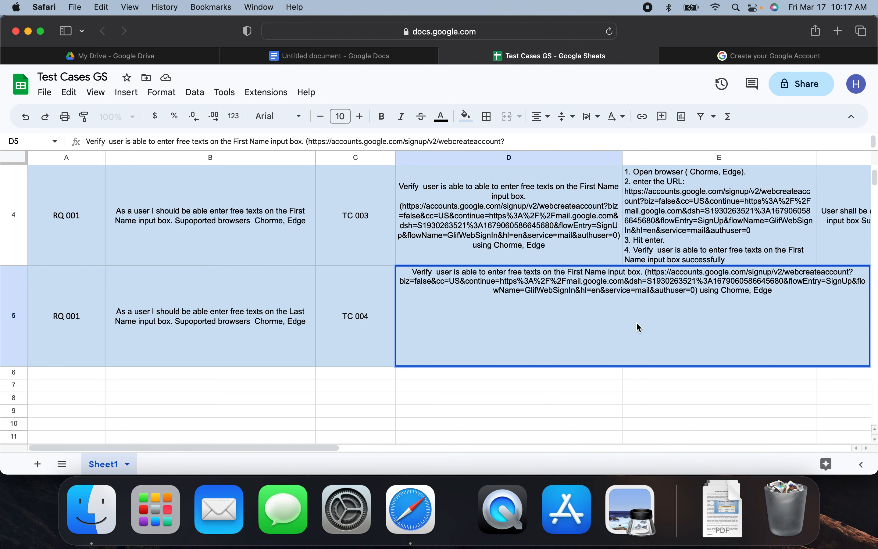
# Replace "First" with "Last" in the test case description in D5 so it refers to the Last Name input box.
pyautogui.press('BackSpace')
pyautogui.press('BackSpace')
pyautogui.press('BackSpace')
pyautogui.press('BackSpace')
pyautogui.press('BackSpace')
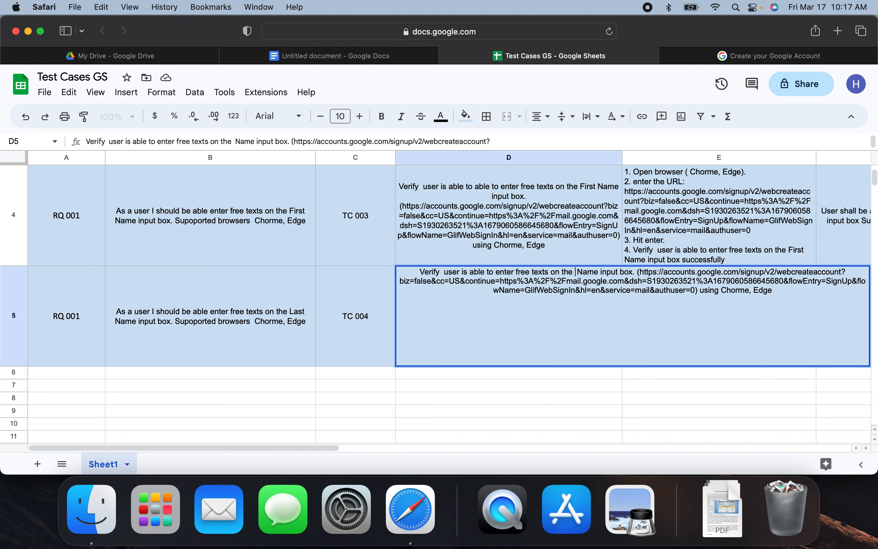
pyautogui.write('Last')
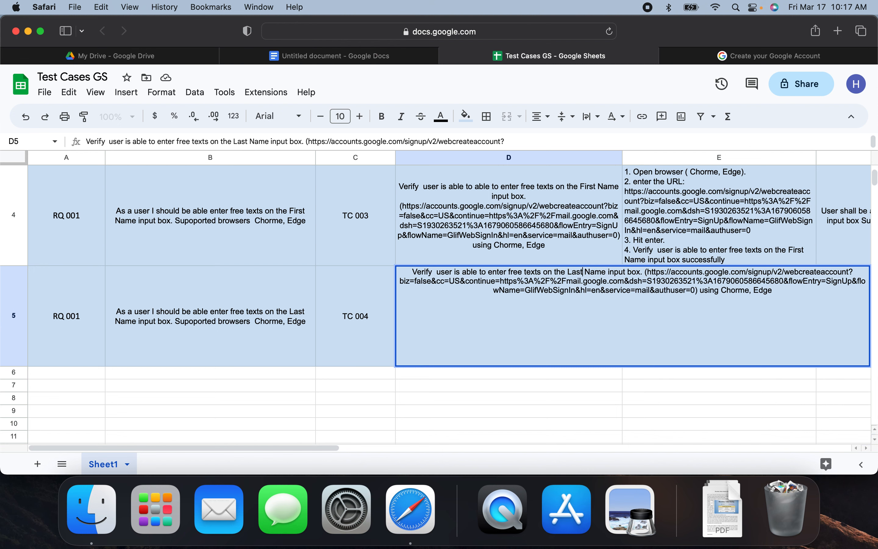
pyautogui.click(600, 398)
# Replace "First" with "Last" in step 4 of the test steps in E5.
pyautogui.doubleClick(719, 349)
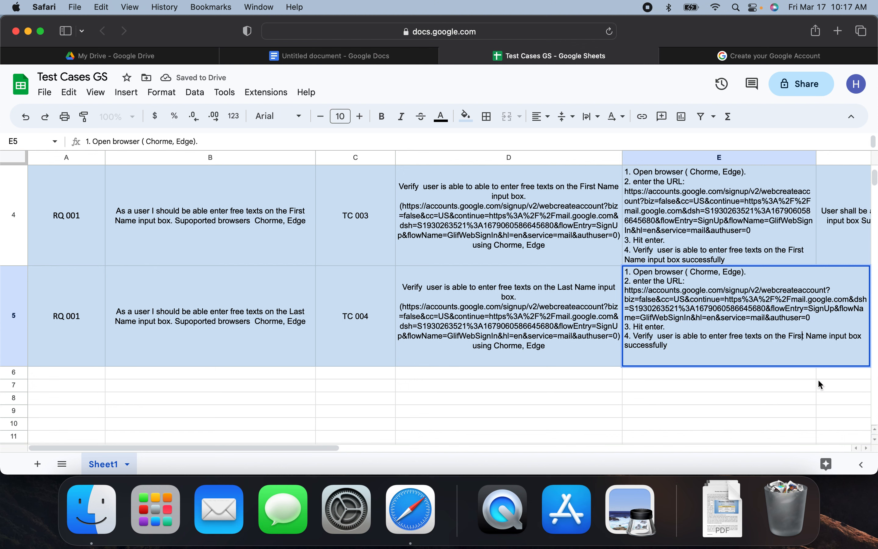
pyautogui.click(804, 336)
pyautogui.press('BackSpace')
pyautogui.press('BackSpace')
pyautogui.press('BackSpace')
pyautogui.press('BackSpace')
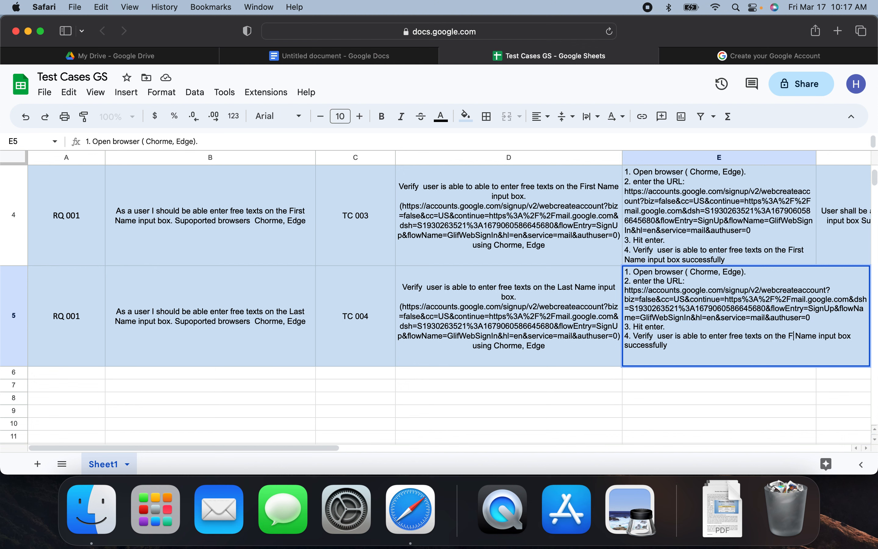
pyautogui.press('BackSpace')
pyautogui.write('Last')
pyautogui.click(785, 416)
# Replace "First" with "Last" in the expected result in F5 so it refers to the Last Name input box.
pyautogui.hscroll(5, 801, 354)
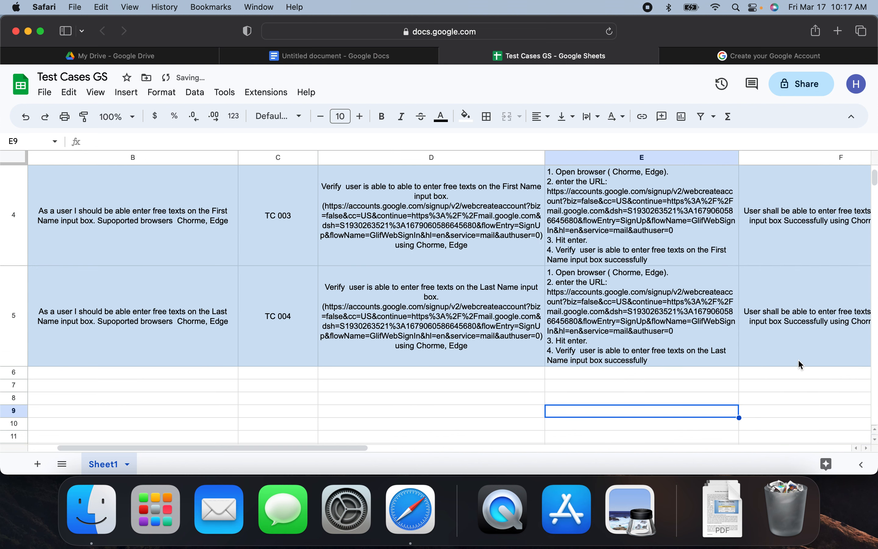
pyautogui.doubleClick(559, 319)
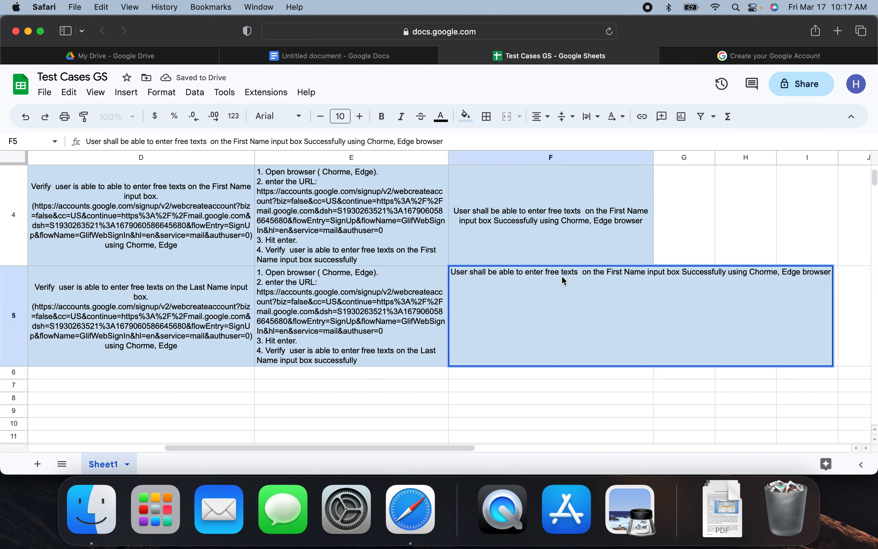
pyautogui.click(624, 273)
pyautogui.press('BackSpace')
pyautogui.press('BackSpace')
pyautogui.press('BackSpace')
pyautogui.press('BackSpace')
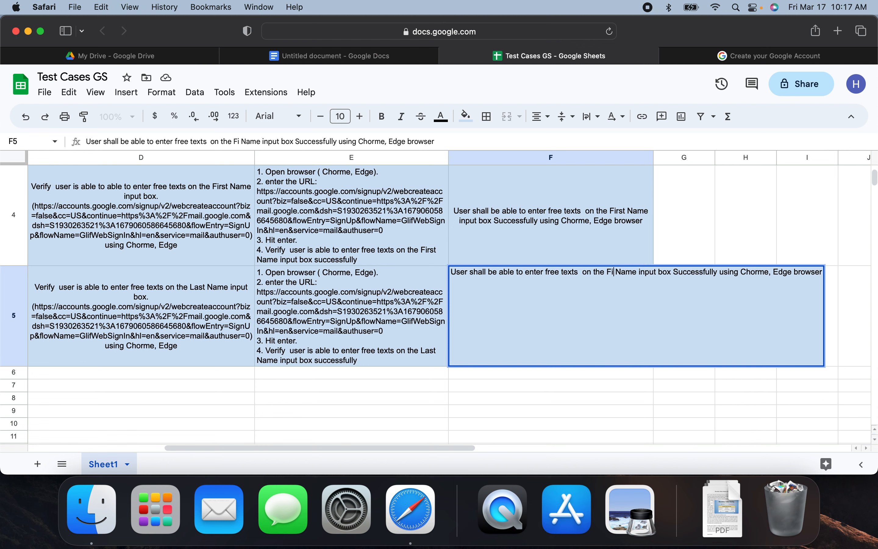
pyautogui.press('BackSpace')
pyautogui.write('Las')
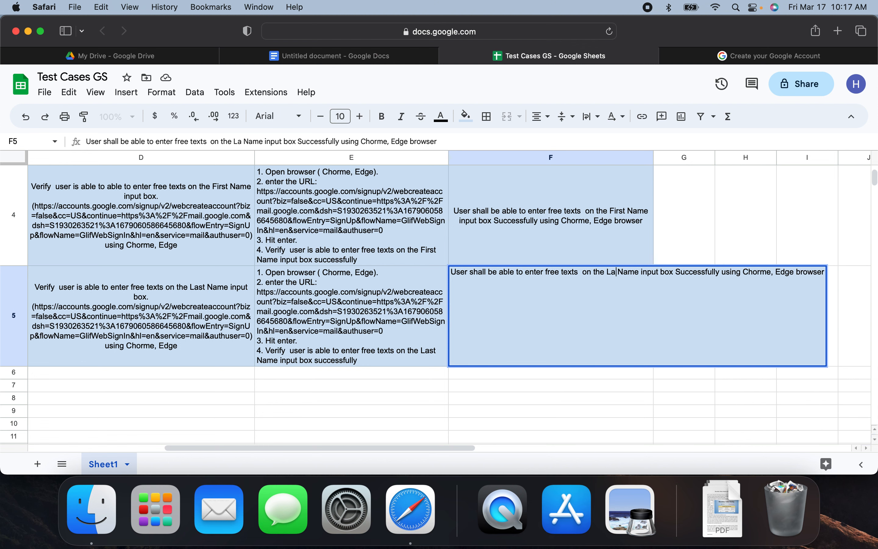
pyautogui.write('t')
pyautogui.click(562, 395)
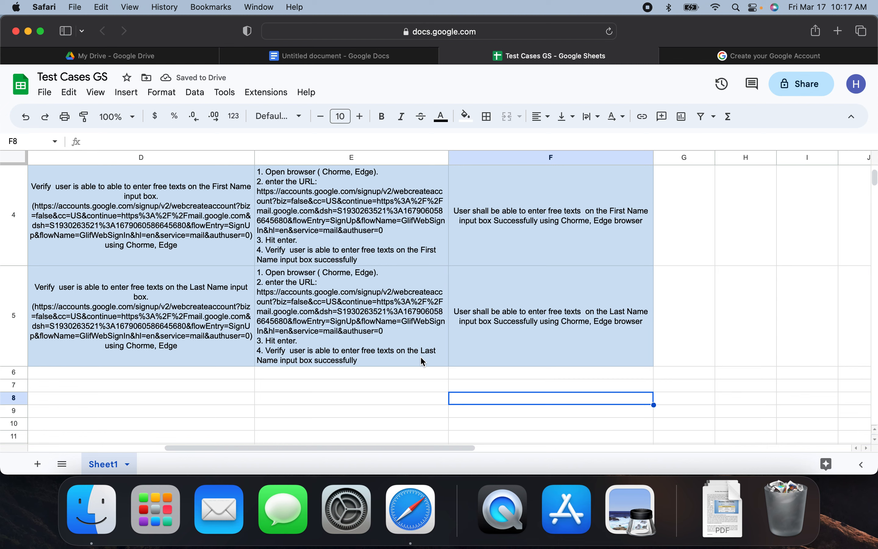
# Review the test cases in rows 2 to 5 against the First Name and Last Name requirements in the requirements document.
pyautogui.hscroll(-10, 399, 363)
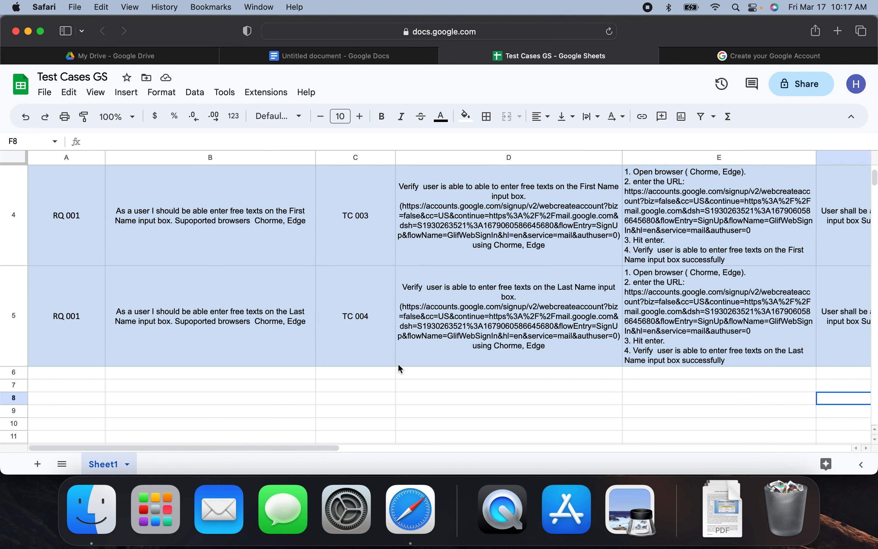
pyautogui.scroll(3, 399, 368)
pyautogui.scroll(-3, 401, 369)
pyautogui.click(385, 58)
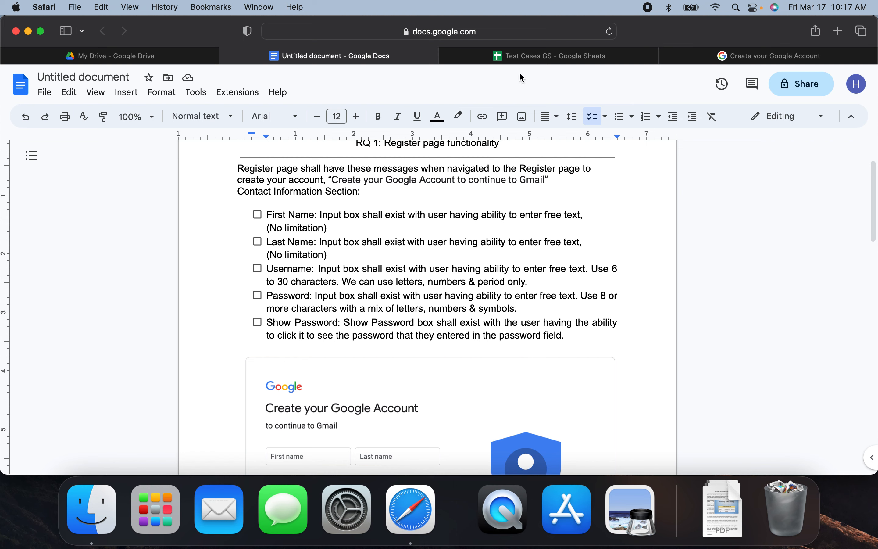
pyautogui.click(525, 58)
pyautogui.scroll(3, 391, 251)
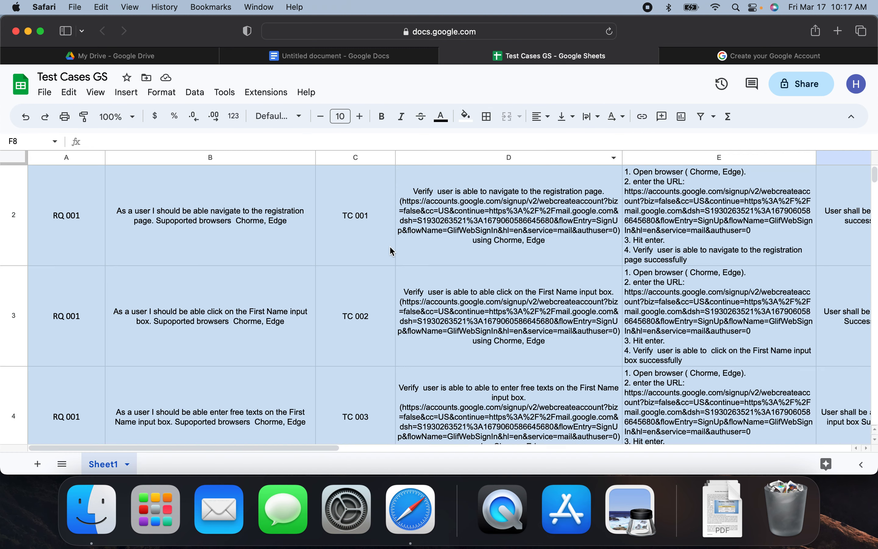
pyautogui.scroll(1, 392, 251)
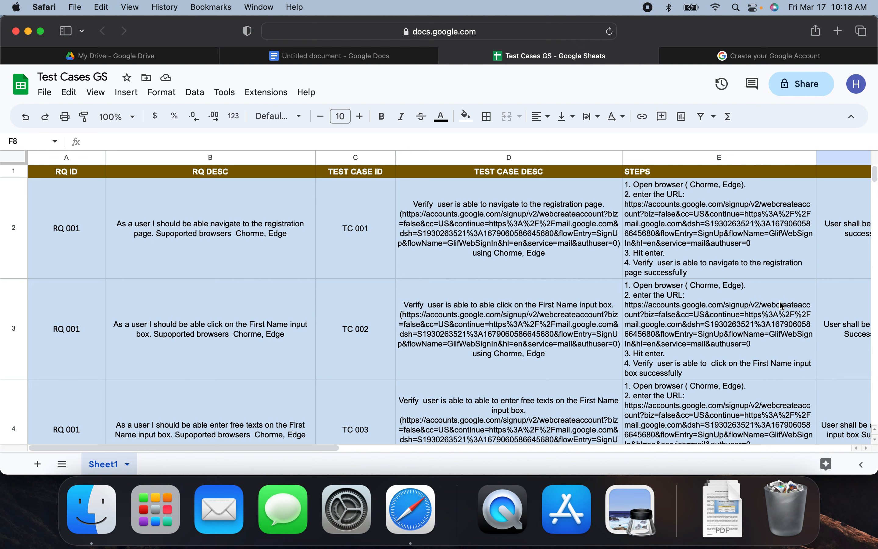
pyautogui.hscroll(5, 774, 334)
pyautogui.hscroll(5, 774, 334)
pyautogui.hscroll(-10, 731, 334)
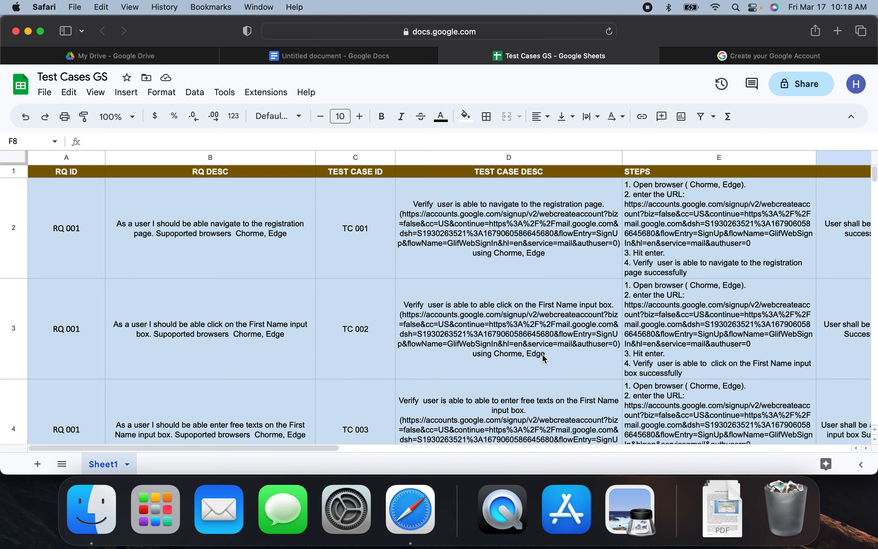
pyautogui.click(360, 57)
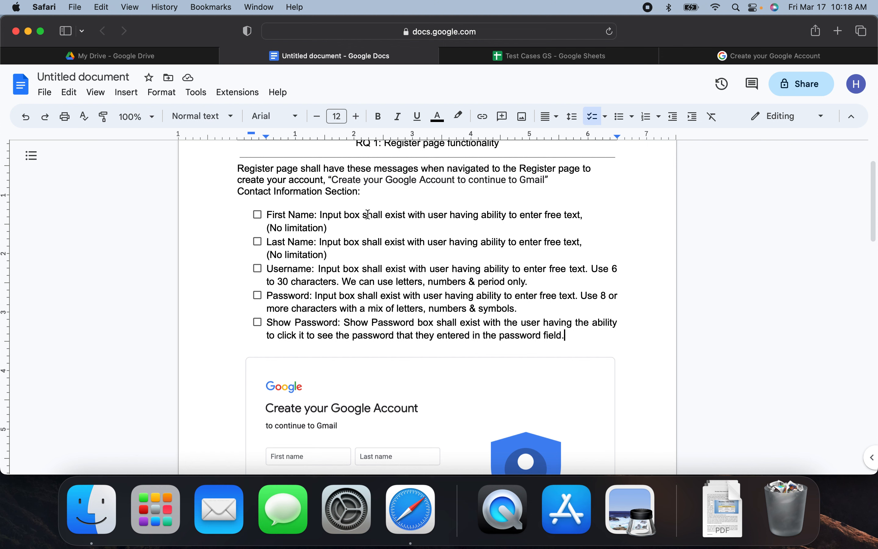
pyautogui.click(569, 56)
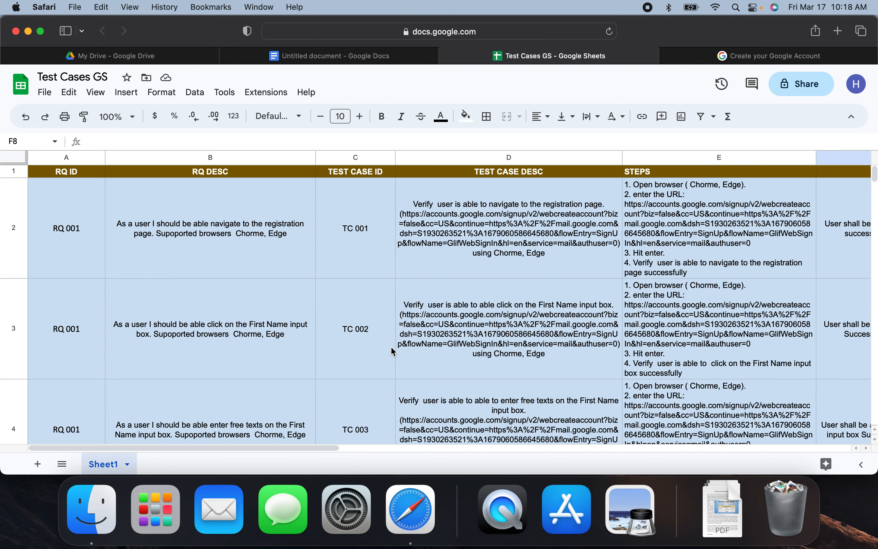
pyautogui.scroll(-3, 403, 350)
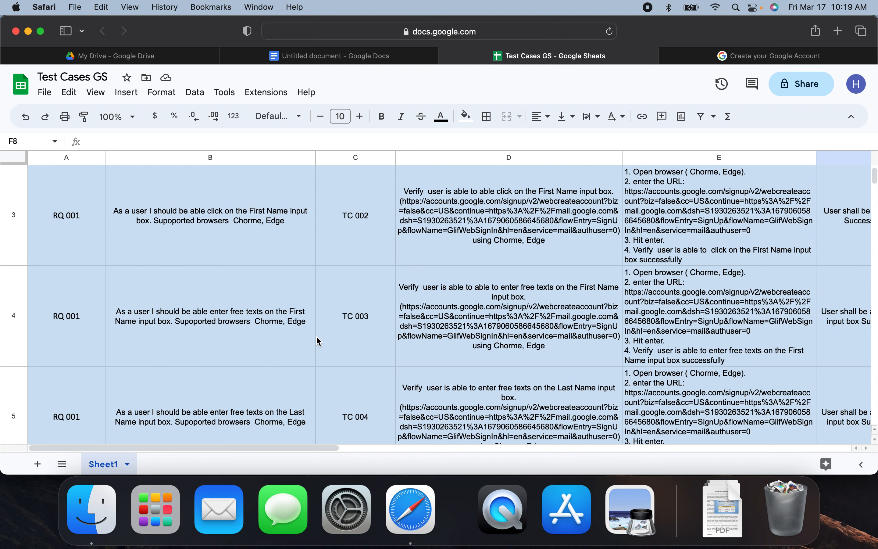
pyautogui.scroll(-1, 357, 351)
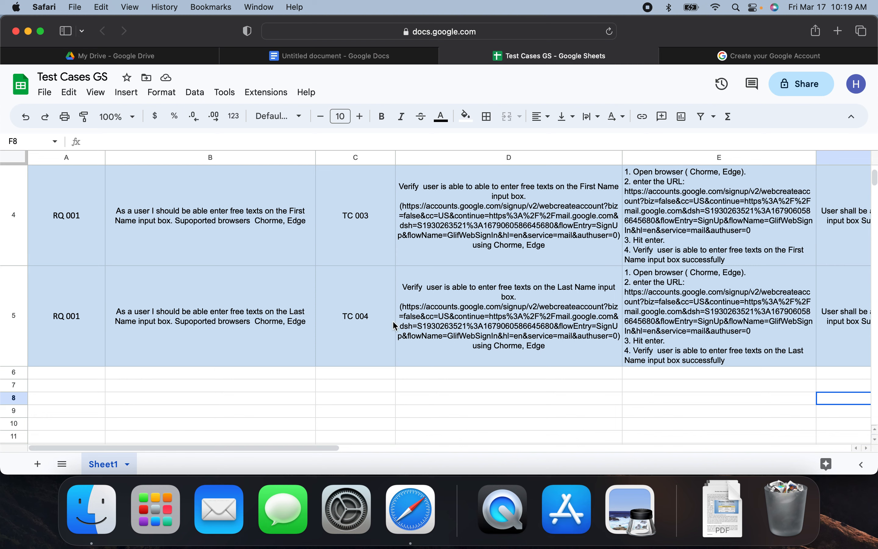
# In the requirements document, mark the First Name and Last Name checklist items as completed.
pyautogui.click(381, 55)
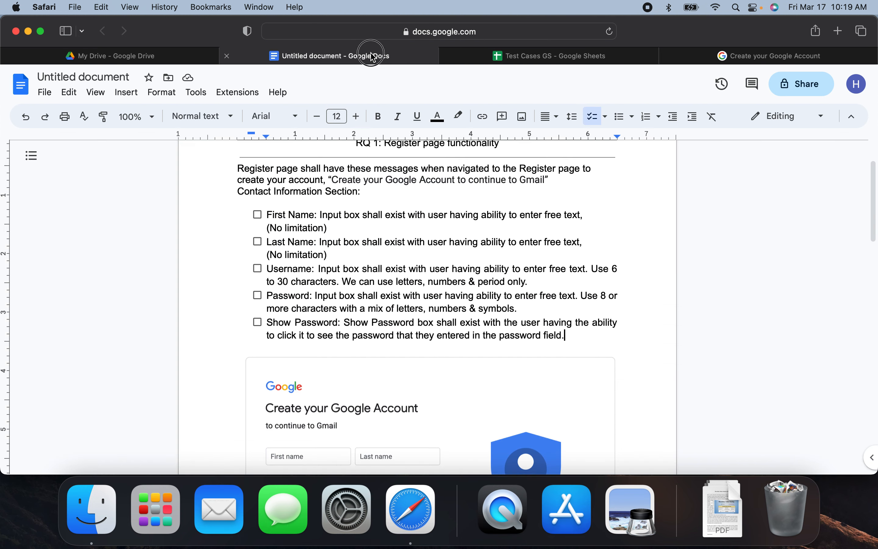
pyautogui.click(258, 215)
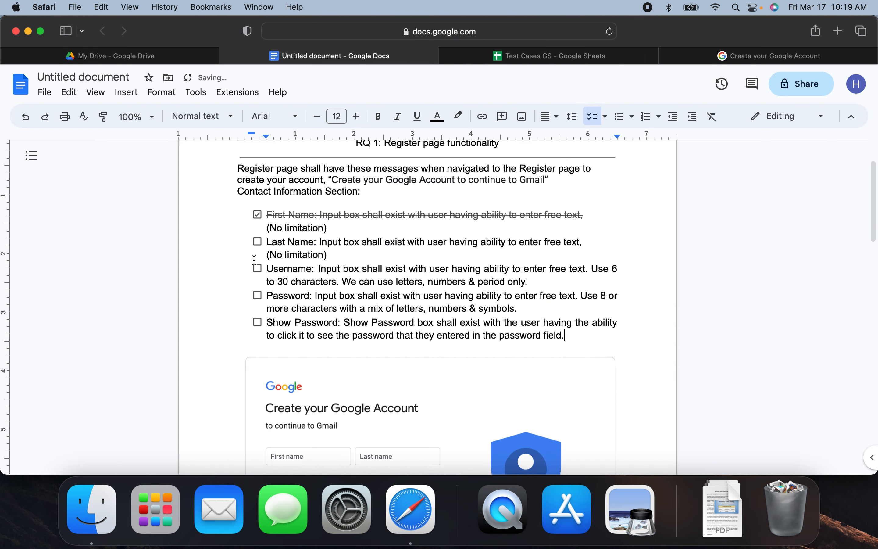
pyautogui.click(258, 241)
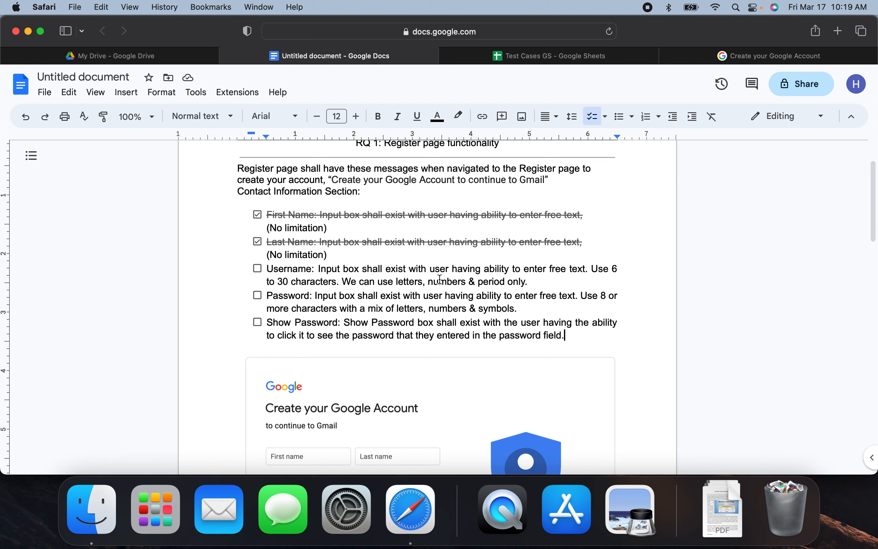
# Open Boundary Value Analysis (BVA)-2_removed.pdf from Downloads and read its boundary value test case table.
pyautogui.click(730, 504)
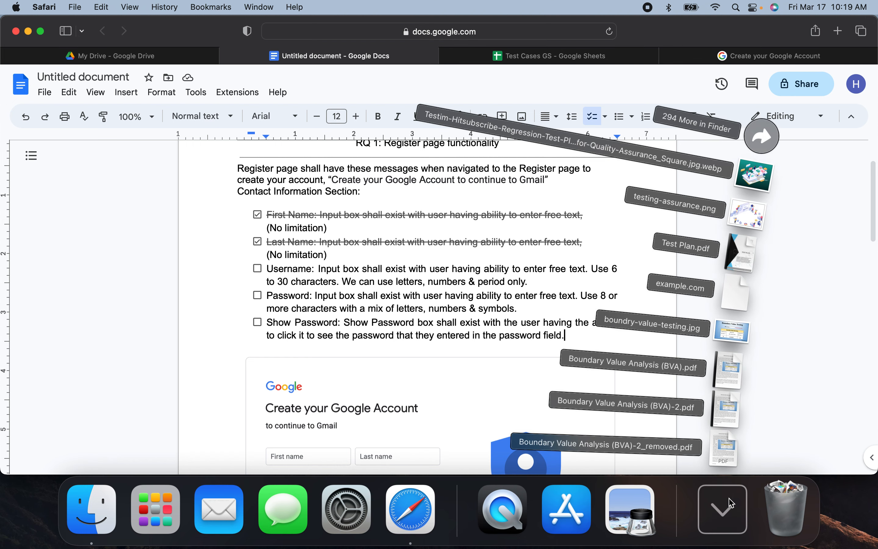
pyautogui.click(722, 452)
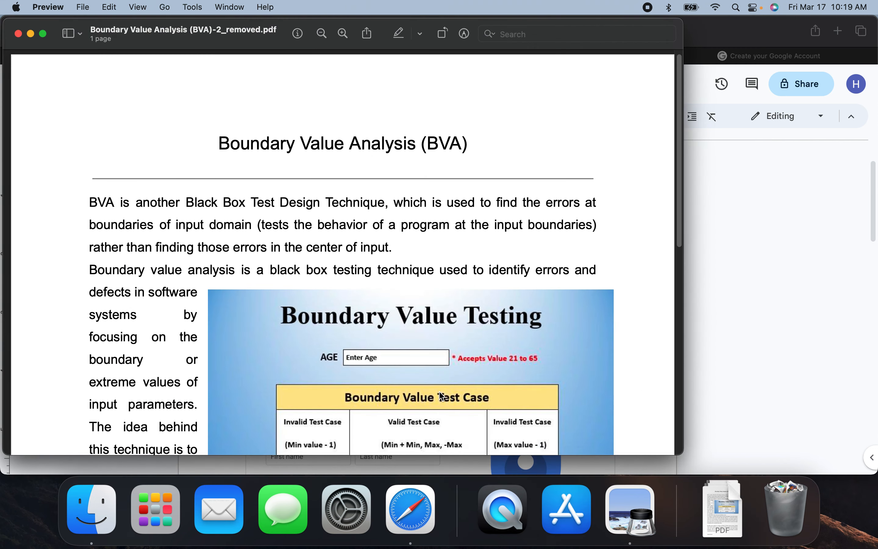
pyautogui.scroll(-5, 445, 400)
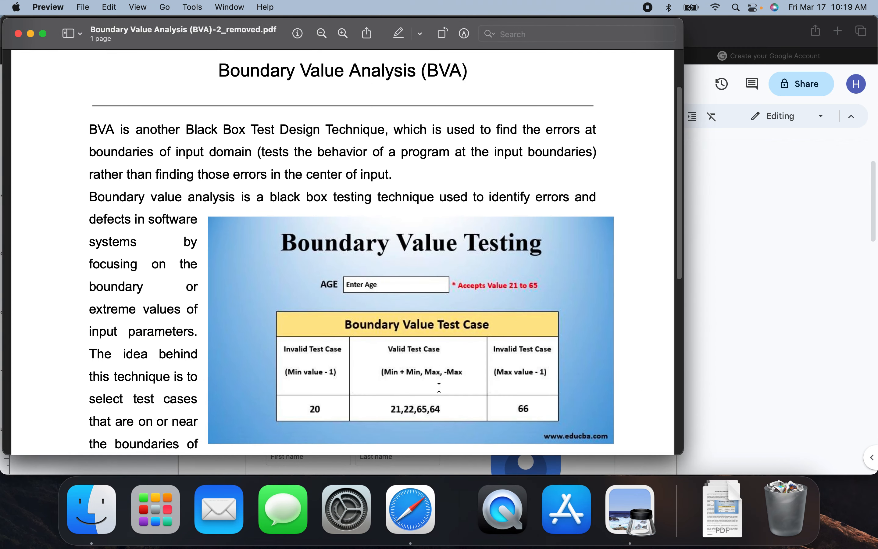
pyautogui.scroll(-1, 439, 386)
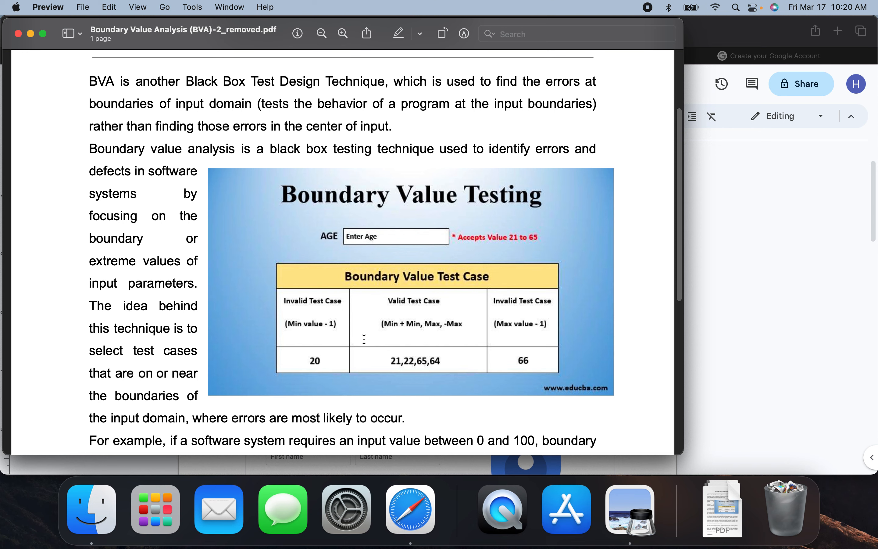
# Compare the Username length requirement in the requirements document with the boundary value example in the BVA PDF.
pyautogui.click(748, 298)
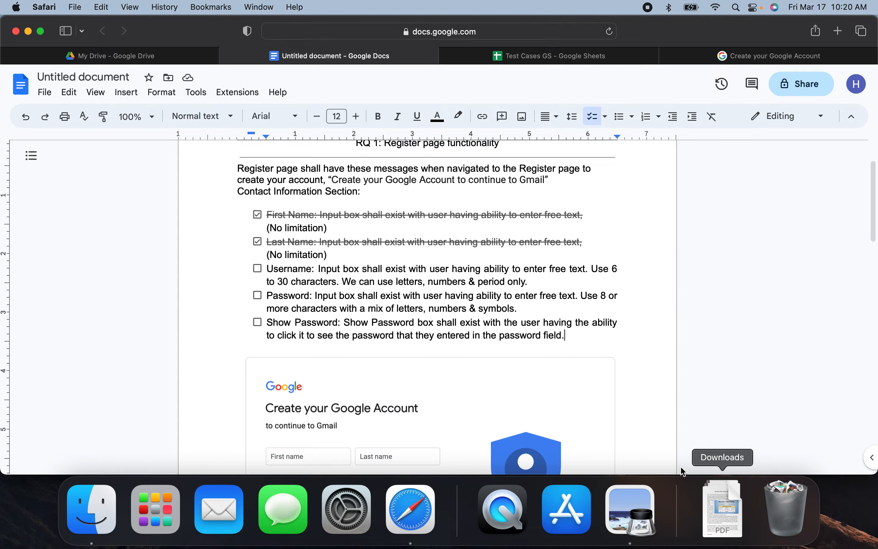
pyautogui.hotkey('ctrl', 'Up')
pyautogui.click(347, 346)
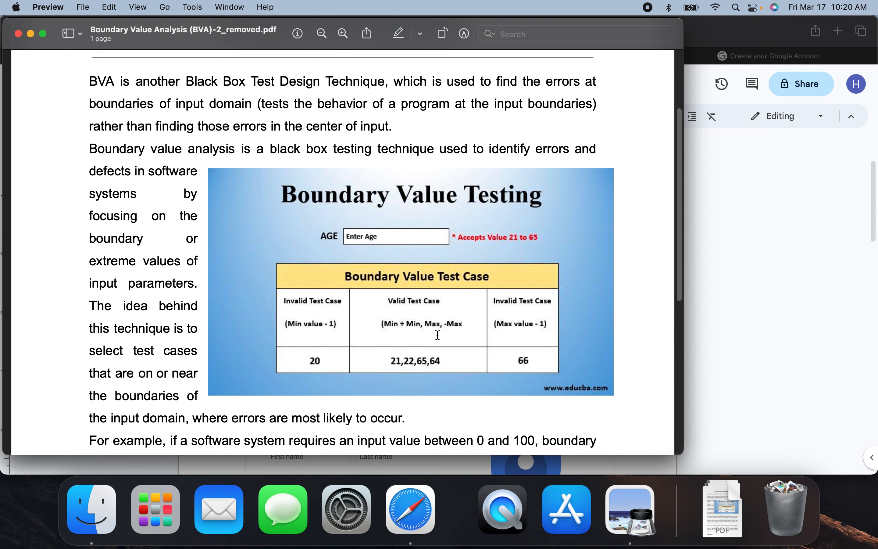
pyautogui.click(823, 327)
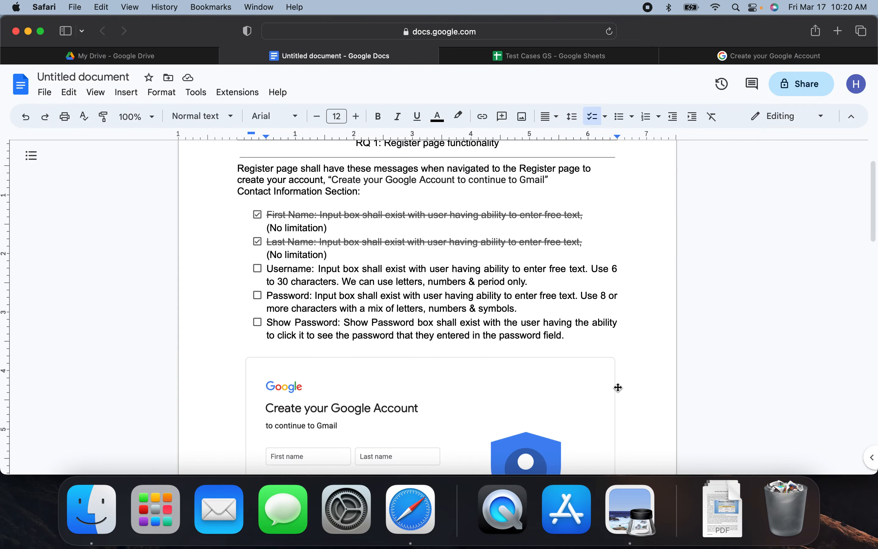
pyautogui.hotkey('ctrl', 'Up')
pyautogui.click(216, 298)
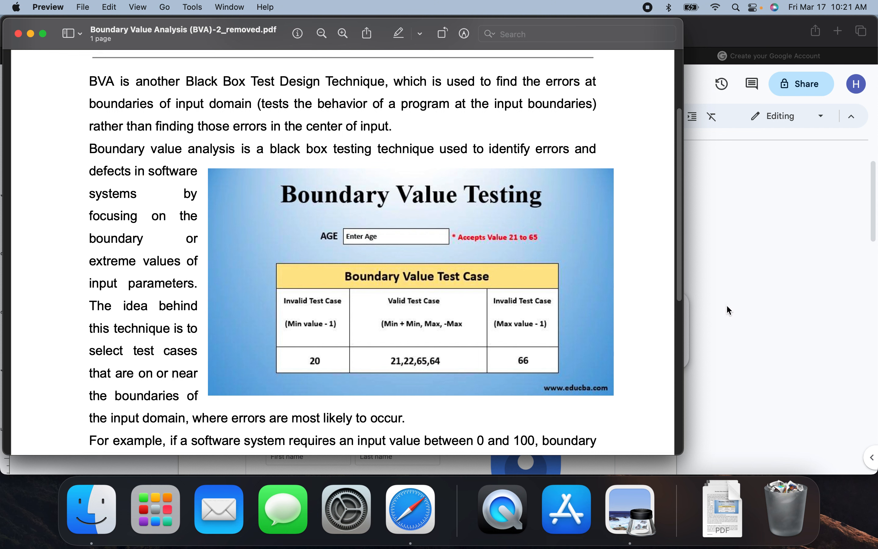
pyautogui.click(717, 272)
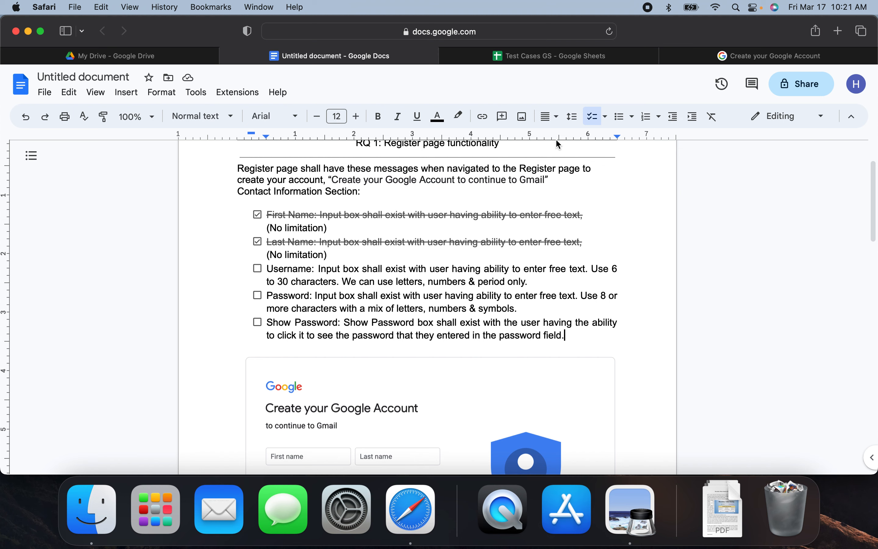
# In the Test Cases GS spreadsheet, copy the requirement ID and requirement description from row 5 into A6 and B6.
pyautogui.click(614, 59)
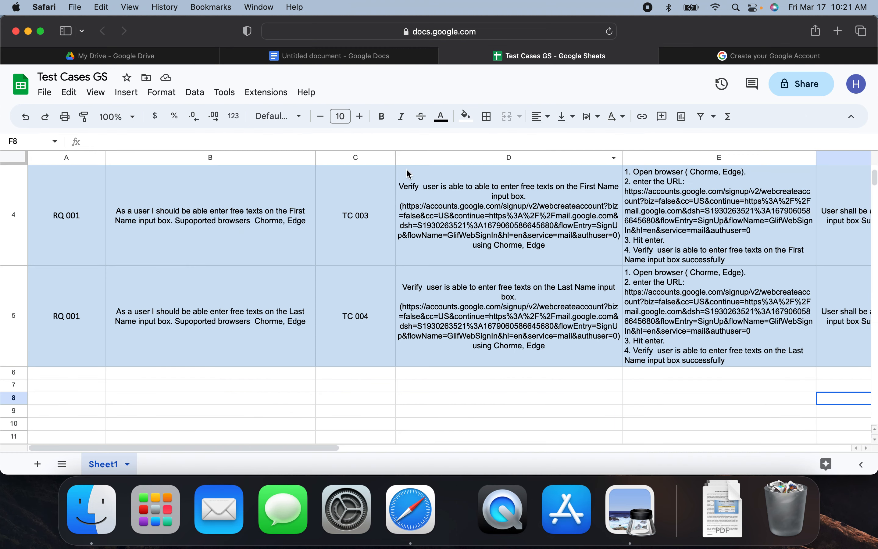
pyautogui.scroll(-5, 254, 288)
pyautogui.scroll(6, 232, 290)
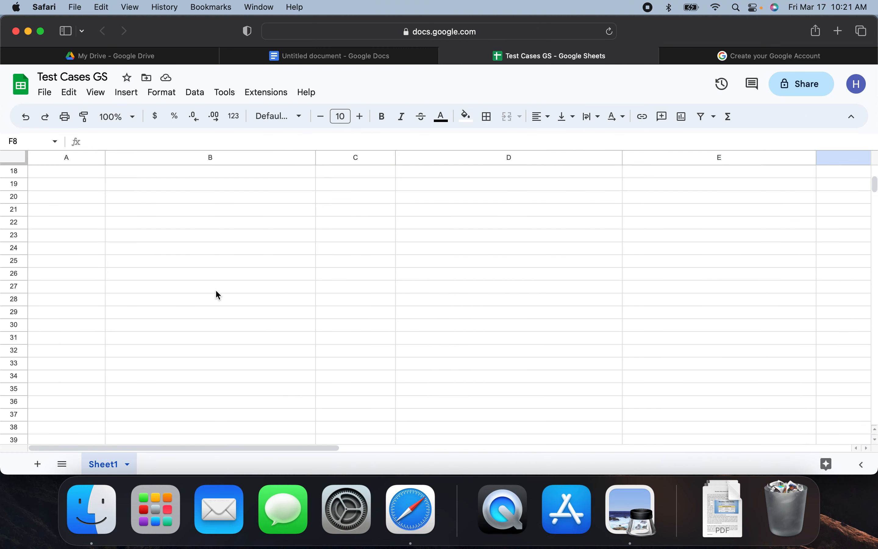
pyautogui.click(70, 244)
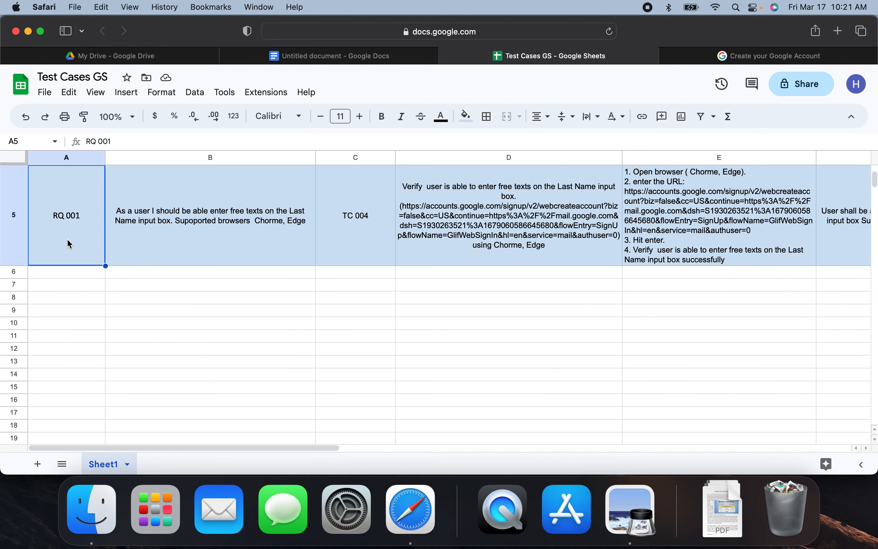
pyautogui.press('super+c')
pyautogui.click(78, 275)
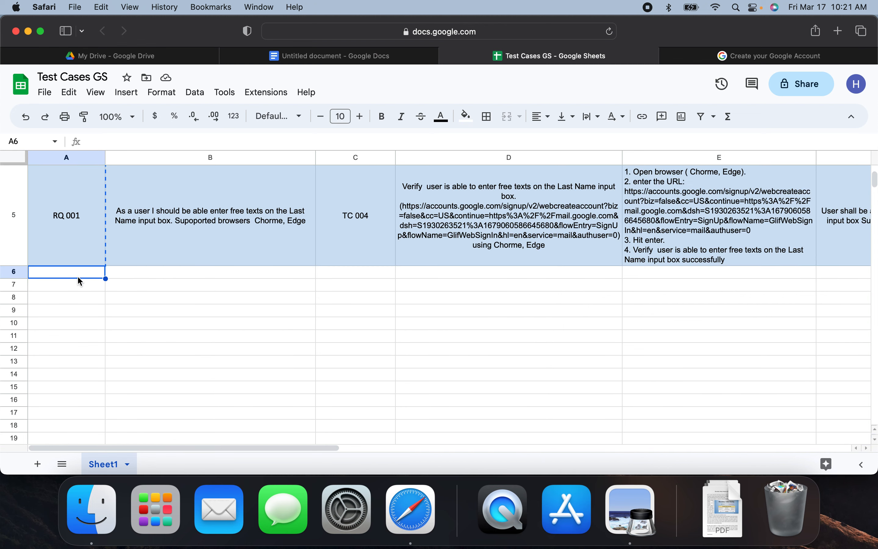
pyautogui.press('super+v')
pyautogui.click(185, 264)
pyautogui.press('super+c')
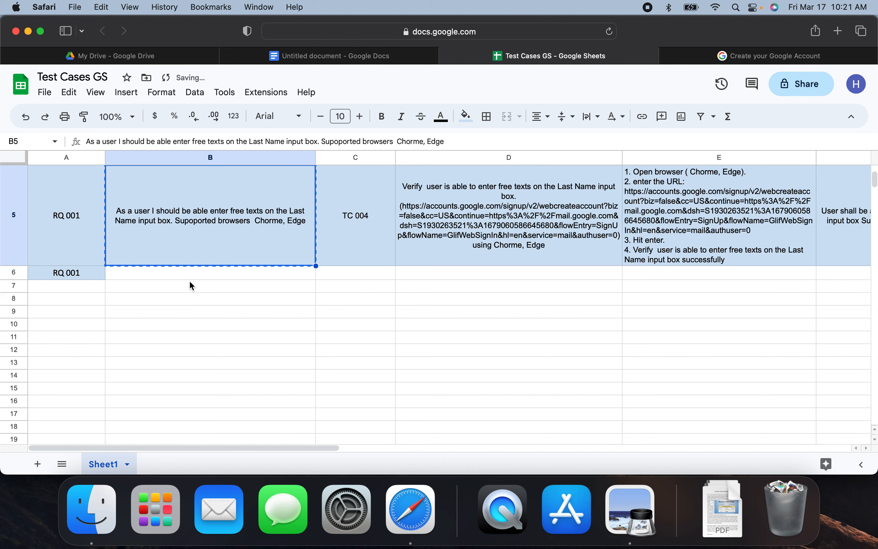
pyautogui.click(191, 277)
pyautogui.press('super+v')
# Copy the test case ID from C5 into C6 and change it to TC 005.
pyautogui.click(374, 244)
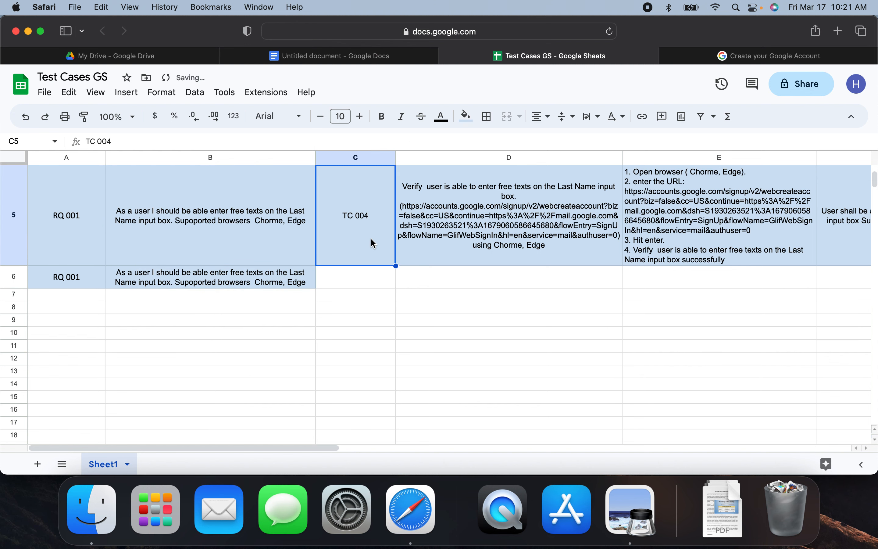
pyautogui.press('super+c')
pyautogui.click(369, 274)
pyautogui.press('super+v')
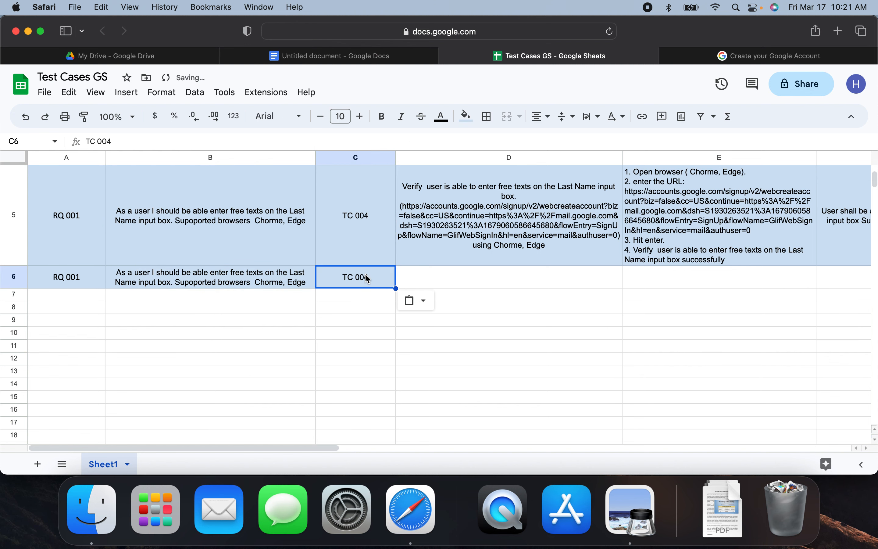
pyautogui.doubleClick(366, 274)
pyautogui.press('BackSpace')
pyautogui.write('5')
# Copy the test case description, test steps and expected result from D5, E5 and F5 into D6, E6 and F6.
pyautogui.click(459, 244)
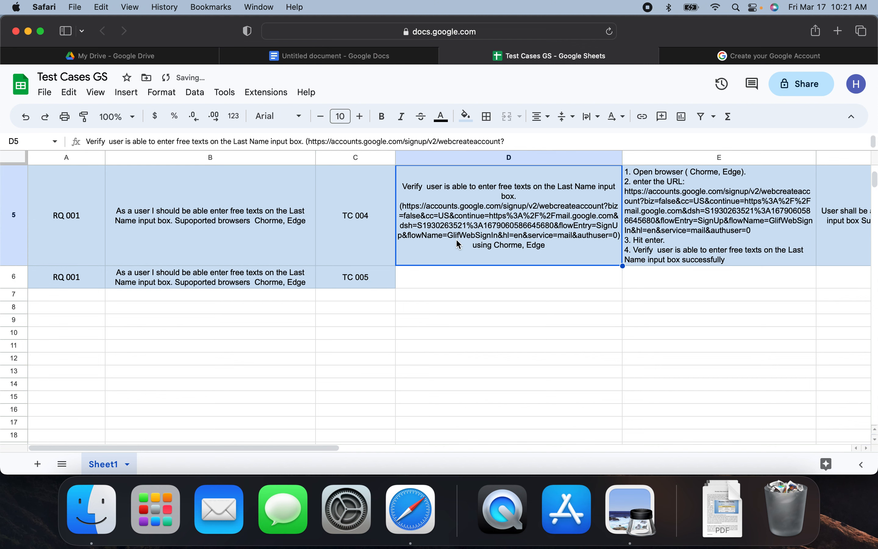
pyautogui.click(451, 277)
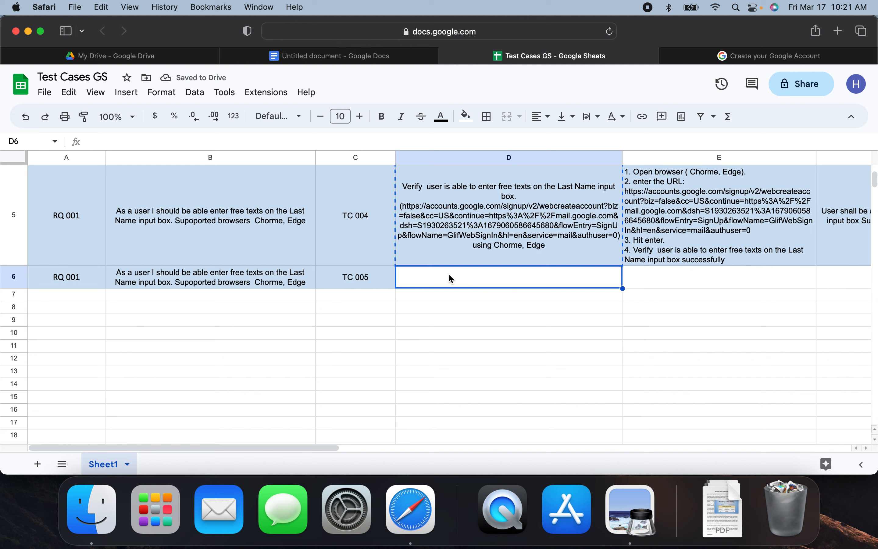
pyautogui.press('super+v')
pyautogui.click(737, 240)
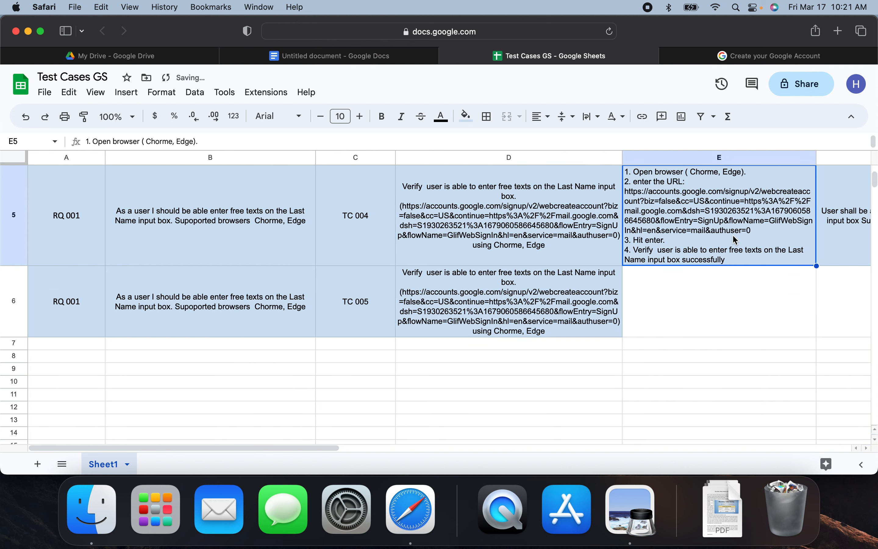
pyautogui.click(704, 299)
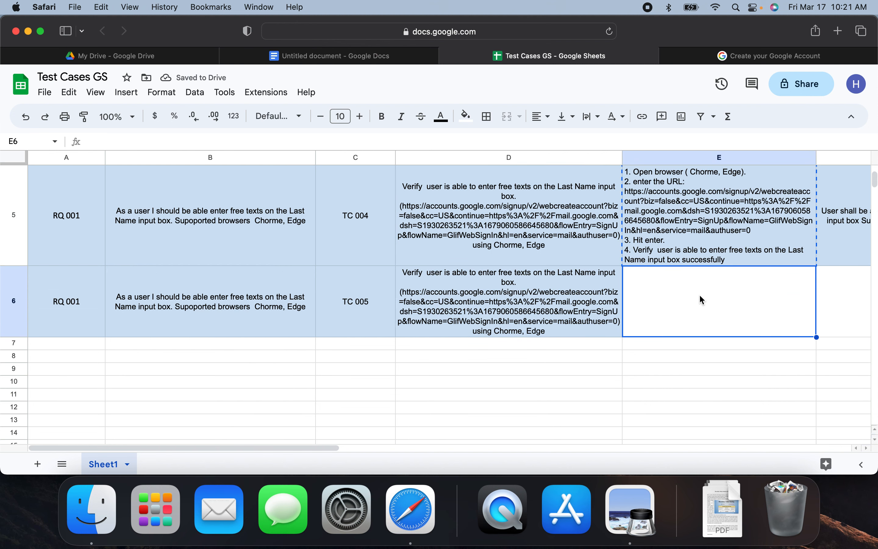
pyautogui.press('super+v')
pyautogui.click(825, 256)
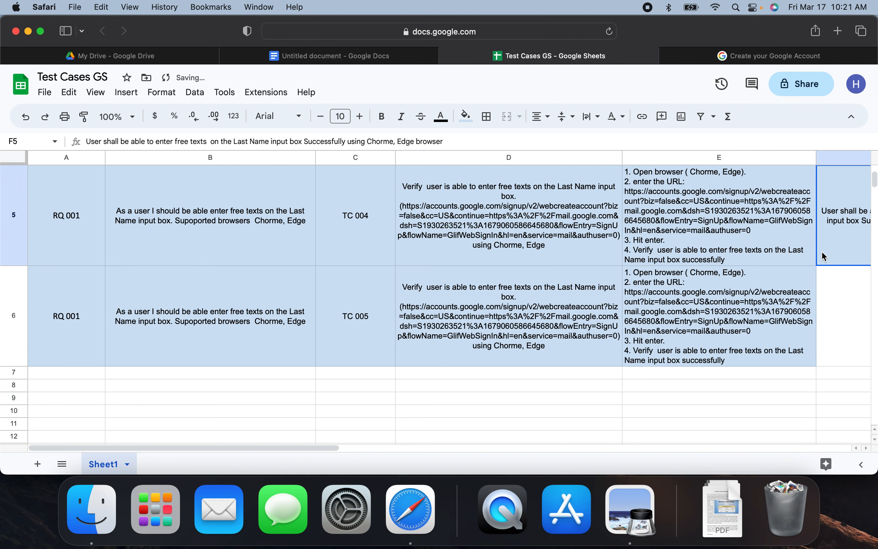
pyautogui.press('super+c')
pyautogui.click(841, 299)
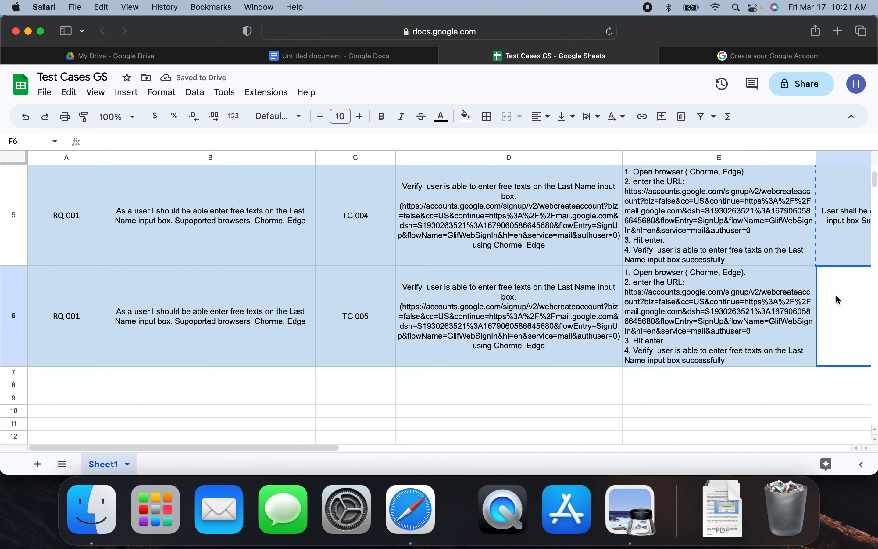
pyautogui.press('super+v')
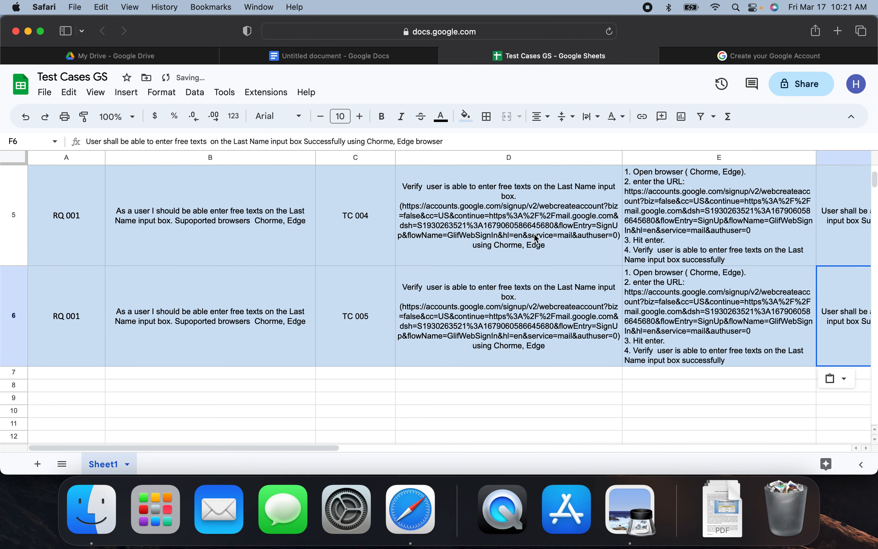
# Review the boundary value test case table in the BVA PDF and the Username requirement in the requirements document.
pyautogui.click(414, 62)
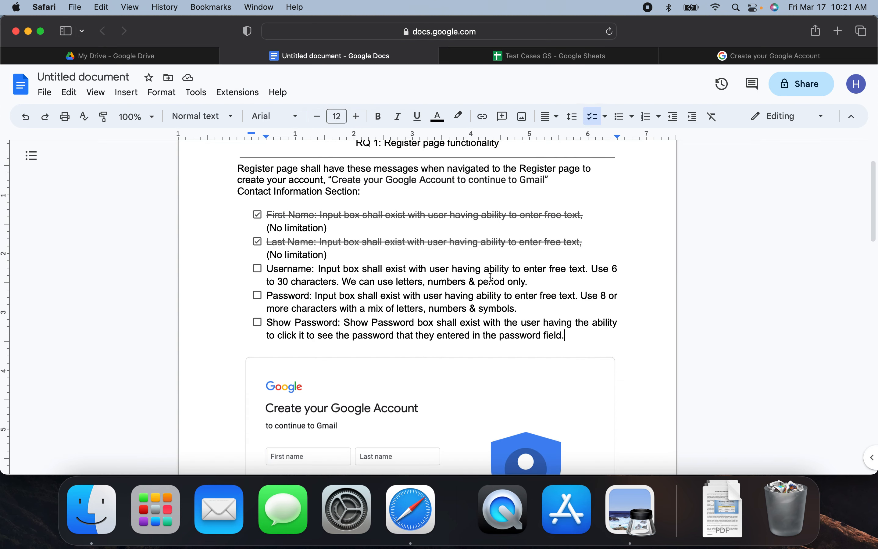
pyautogui.hotkey('ctrl', 'Up')
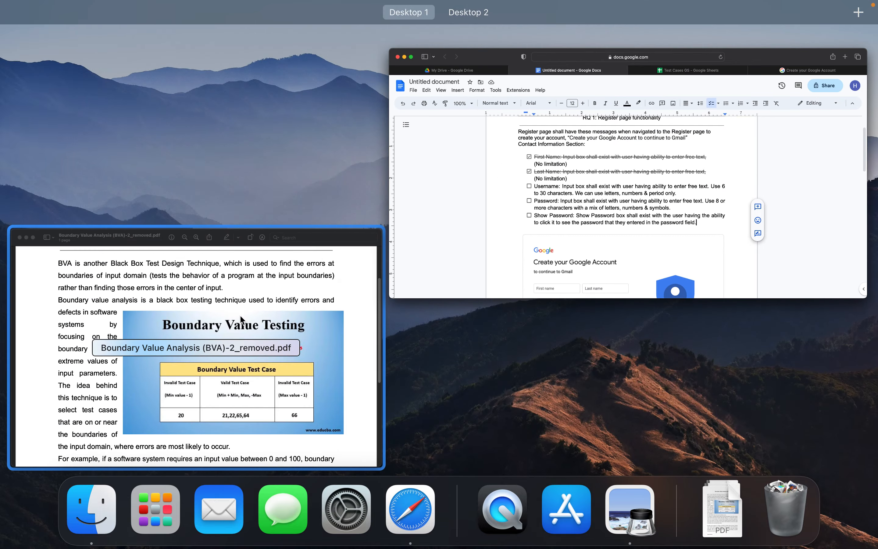
pyautogui.click(240, 316)
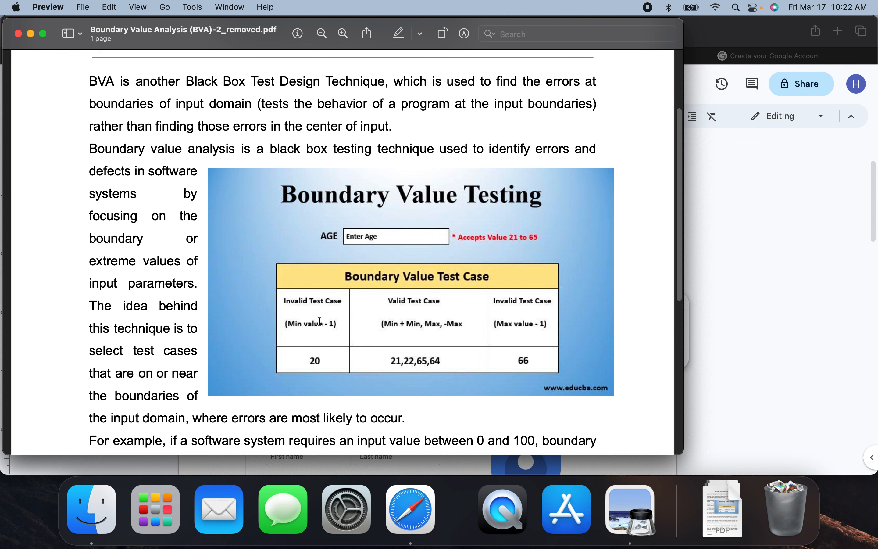
pyautogui.click(769, 283)
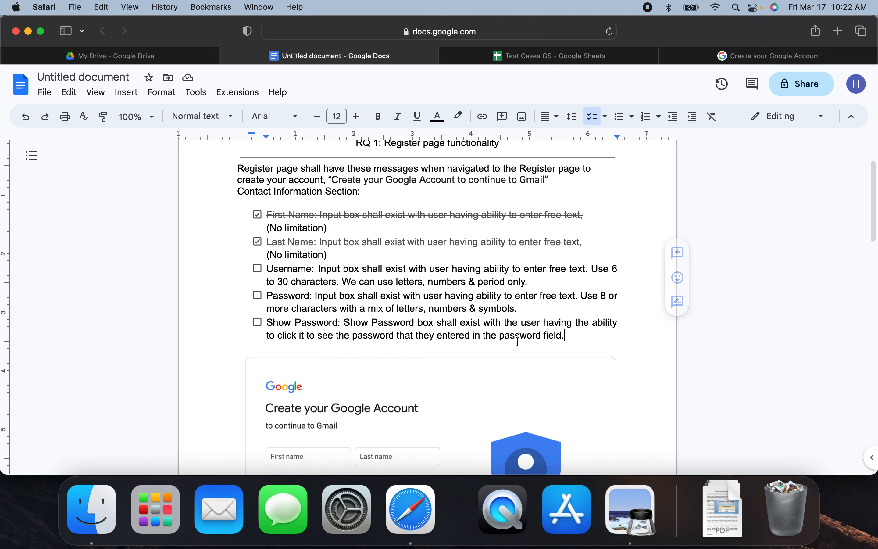
pyautogui.scroll(-1, 528, 332)
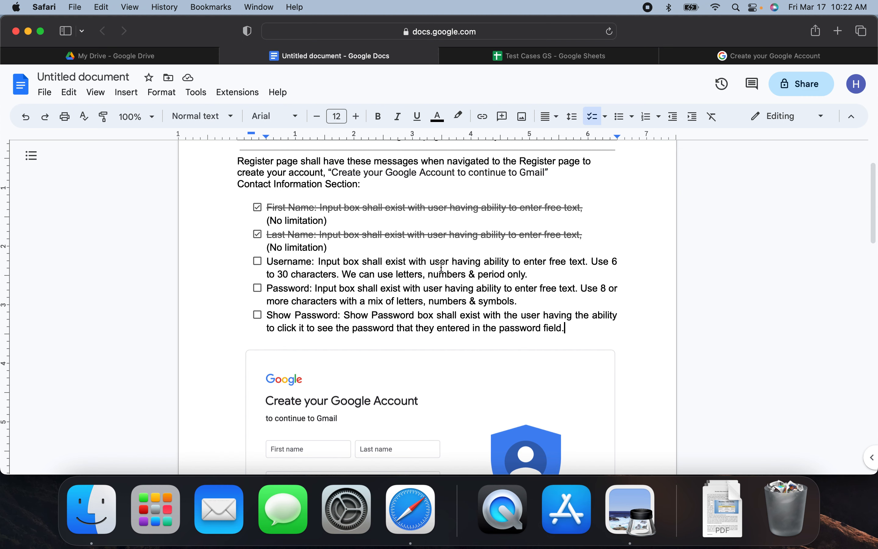
# In the Test Cases GS spreadsheet, replace "free texts" with "6 charecters" in the requirement description in B6.
pyautogui.click(531, 61)
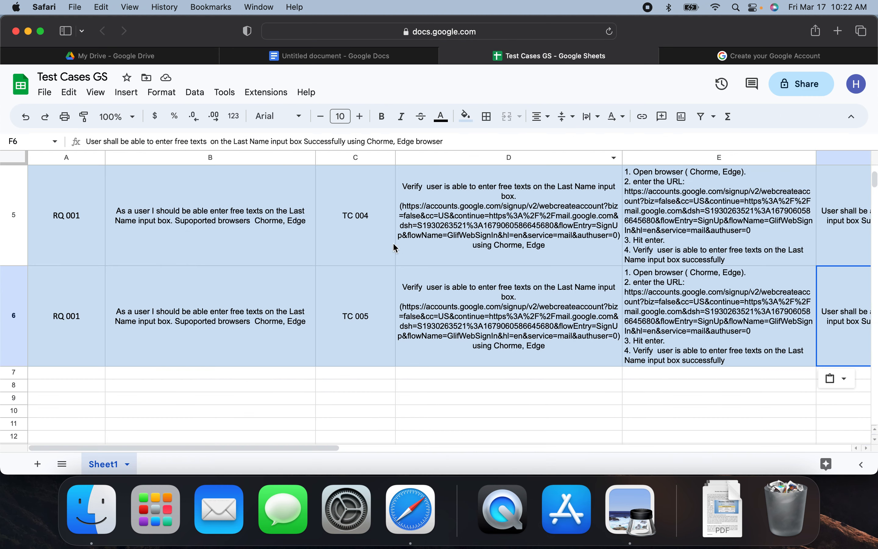
pyautogui.click(203, 339)
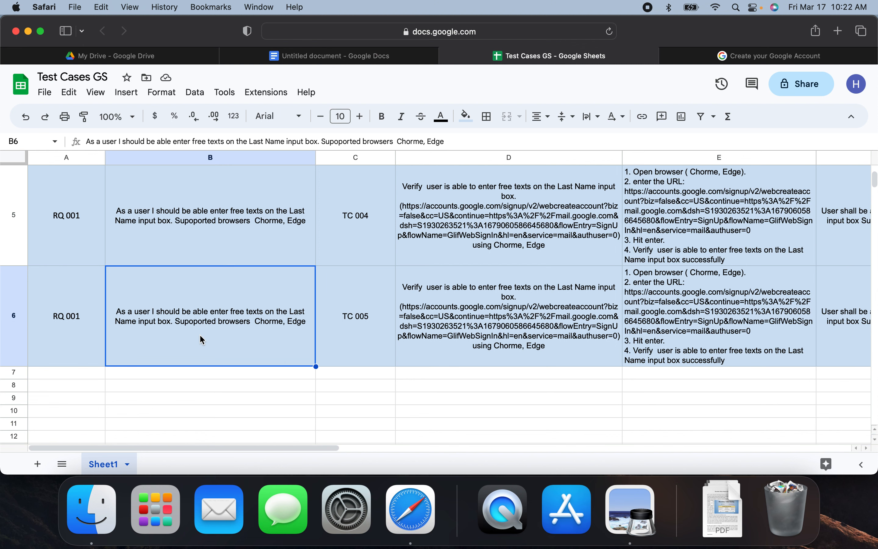
pyautogui.doubleClick(246, 328)
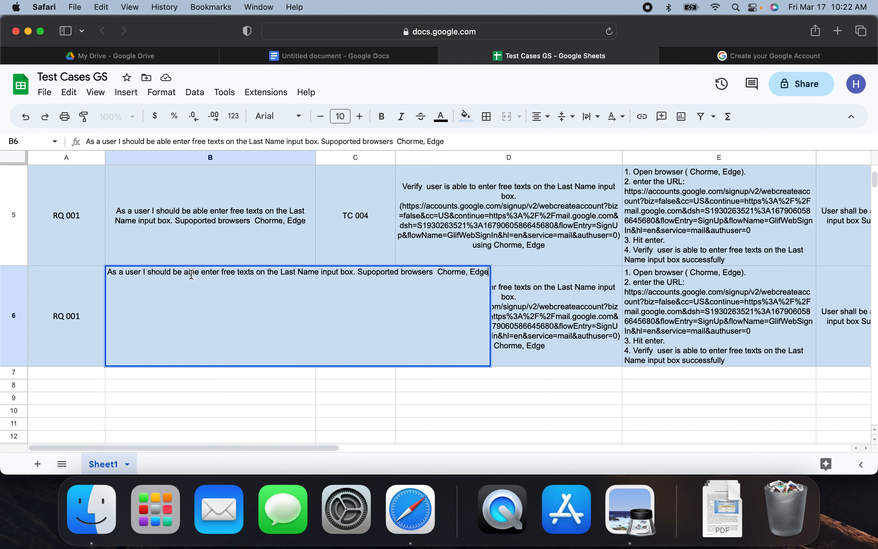
pyautogui.moveTo(185, 274); pyautogui.dragTo(255, 274)
pyautogui.click(245, 308)
pyautogui.press('BackSpace')
pyautogui.press('BackSpace')
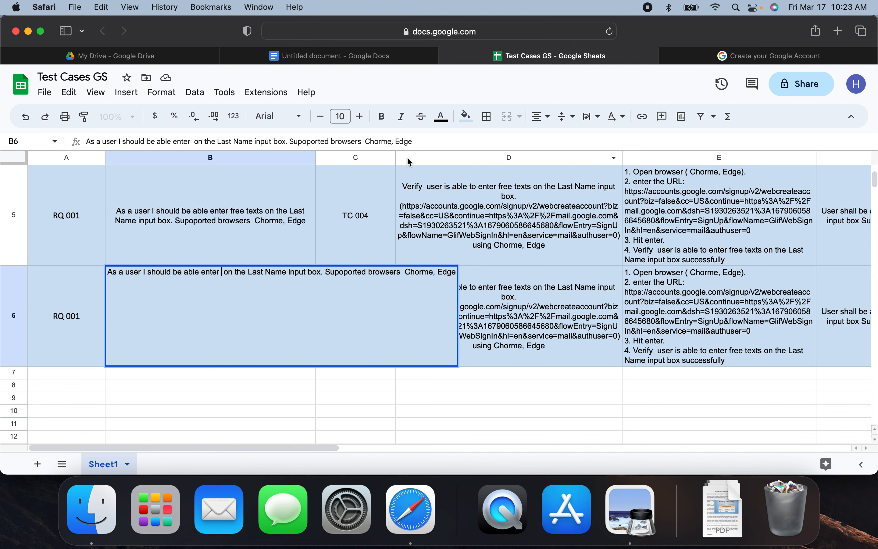
pyautogui.click(403, 56)
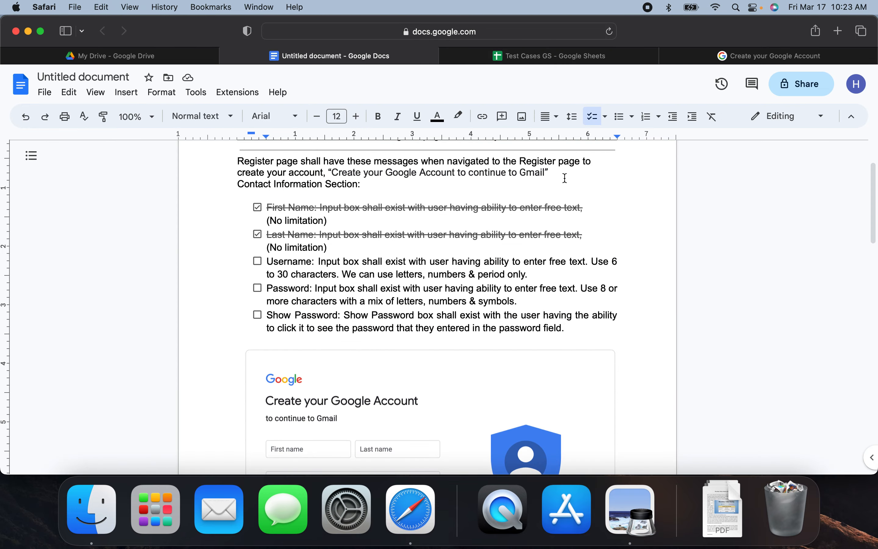
pyautogui.click(533, 55)
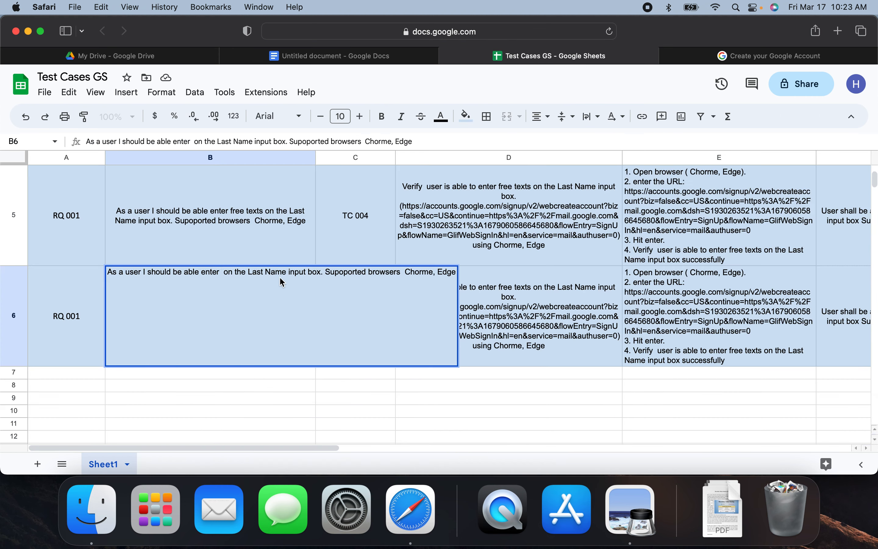
pyautogui.click(222, 280)
pyautogui.write('6 ')
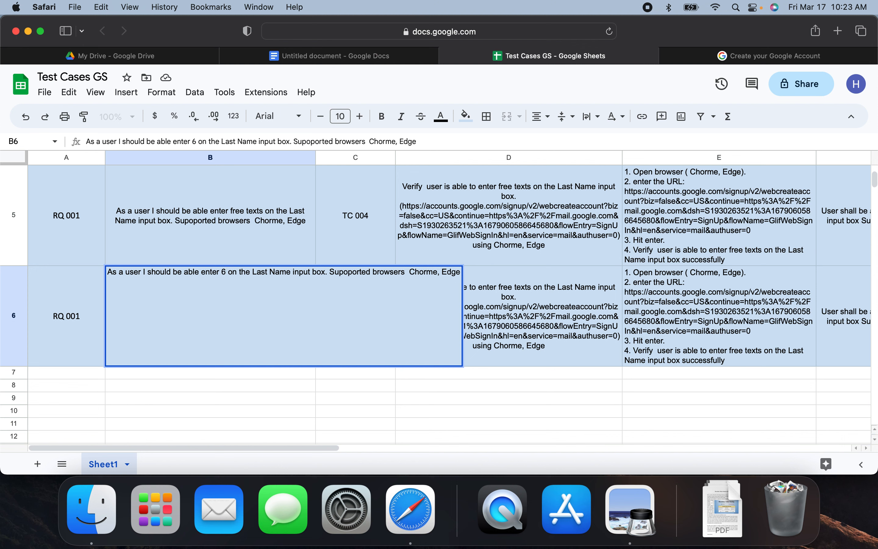
pyautogui.write('charec')
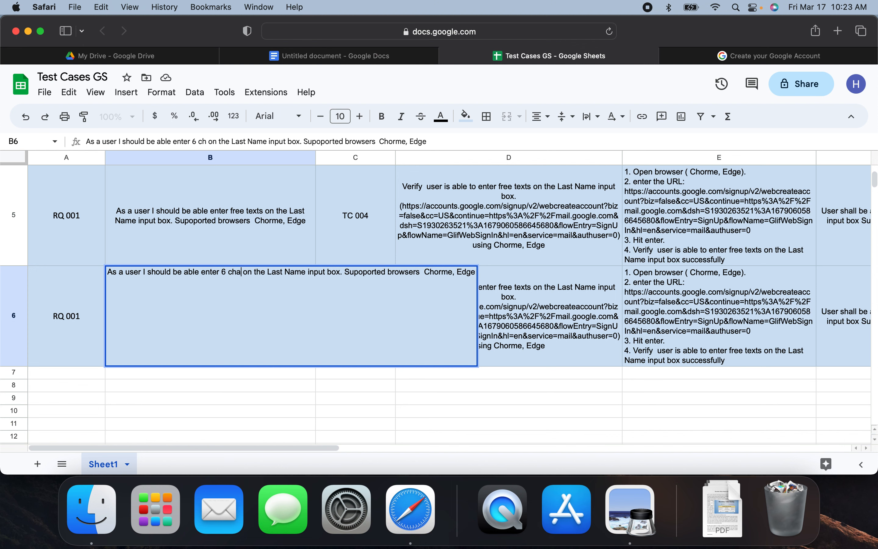
pyautogui.write('ters')
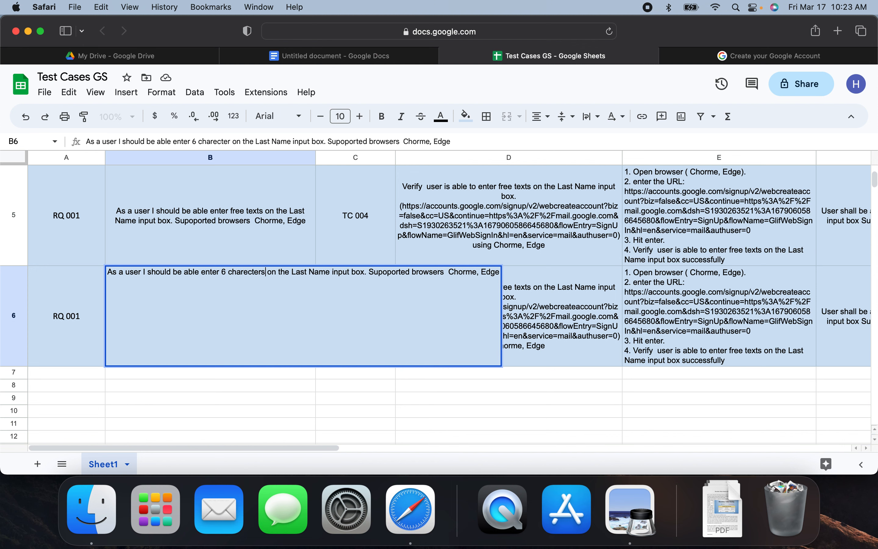
# Change the word "on" before "the Last Name input box" to "in" in B6.
pyautogui.press('Right')
pyautogui.press('Right')
pyautogui.press('Right')
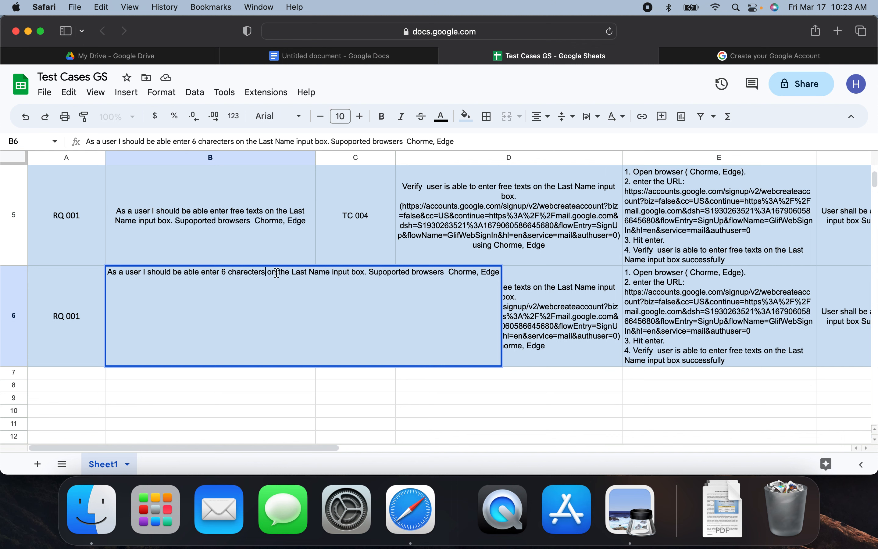
pyautogui.press('BackSpace')
pyautogui.press('BackSpace')
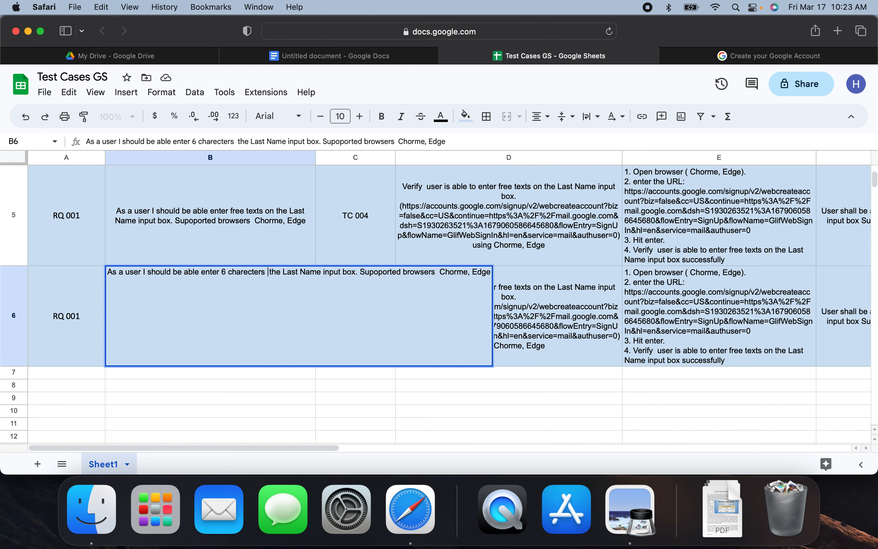
pyautogui.write('in')
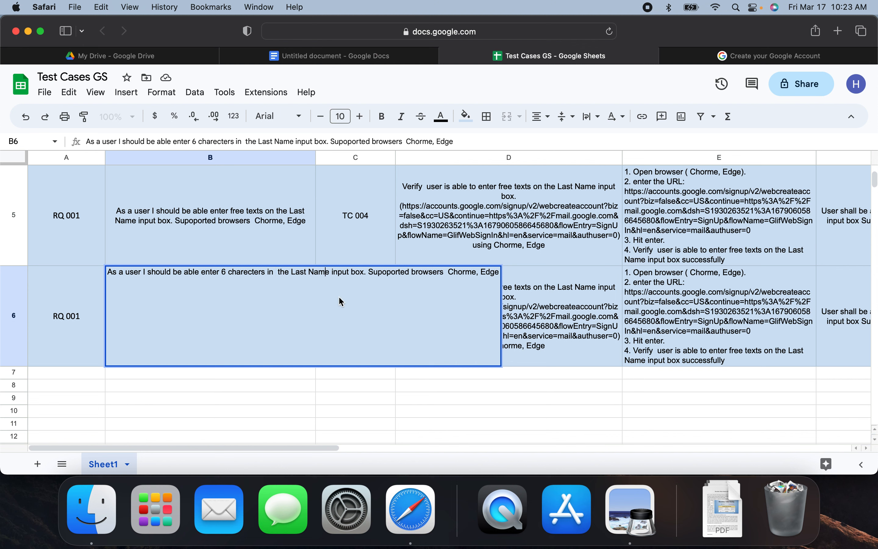
# Replace "Last Name" with "username" in the requirement description in B6.
pyautogui.press('Right')
pyautogui.press('Right')
pyautogui.press('Right')
pyautogui.press('Right')
pyautogui.press('Right')
pyautogui.press('Right')
pyautogui.press('Right')
pyautogui.press('Right')
pyautogui.press('Right')
pyautogui.press('Right')
pyautogui.press('Right')
pyautogui.press('Right')
pyautogui.press('Right')
pyautogui.press('Right')
pyautogui.press('Left')
pyautogui.press('Left')
pyautogui.press('BackSpace')
pyautogui.press('BackSpace')
pyautogui.press('BackSpace')
pyautogui.press('BackSpace')
pyautogui.press('BackSpace')
pyautogui.press('BackSpace')
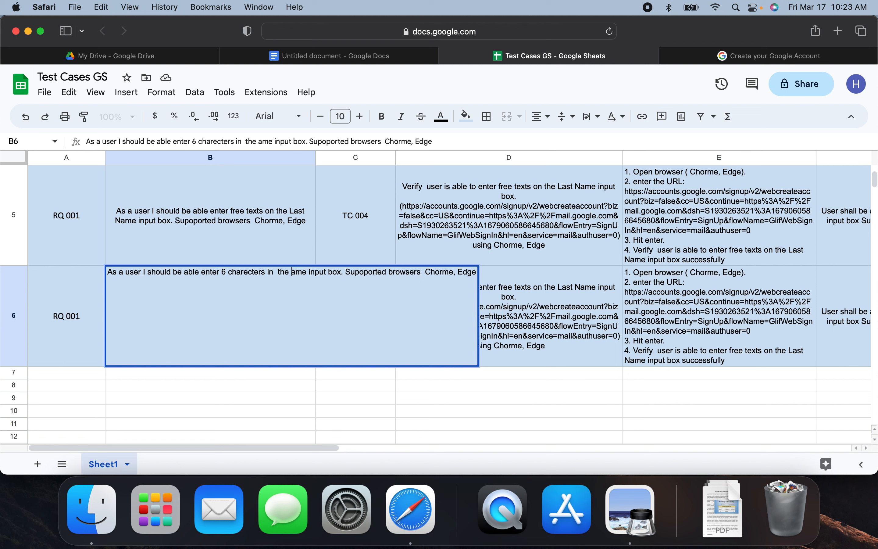
pyautogui.write('user')
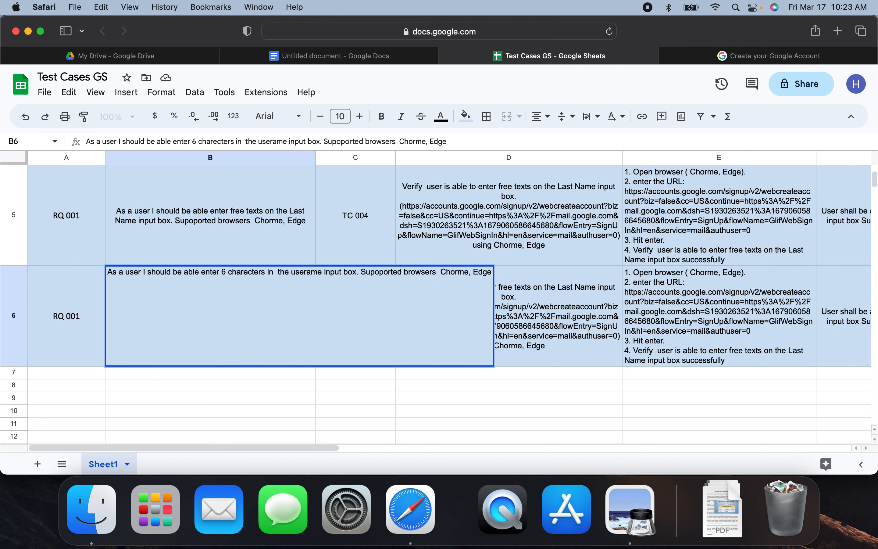
pyautogui.write('n')
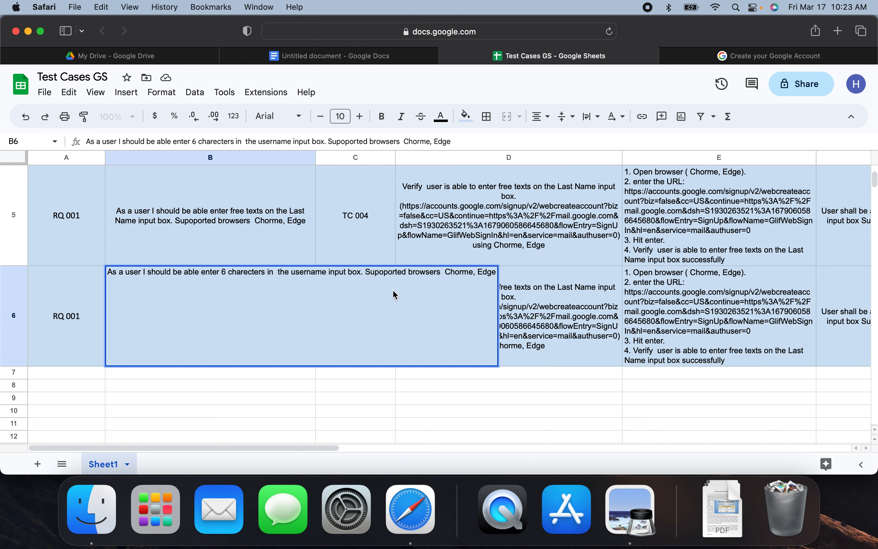
pyautogui.click(525, 290)
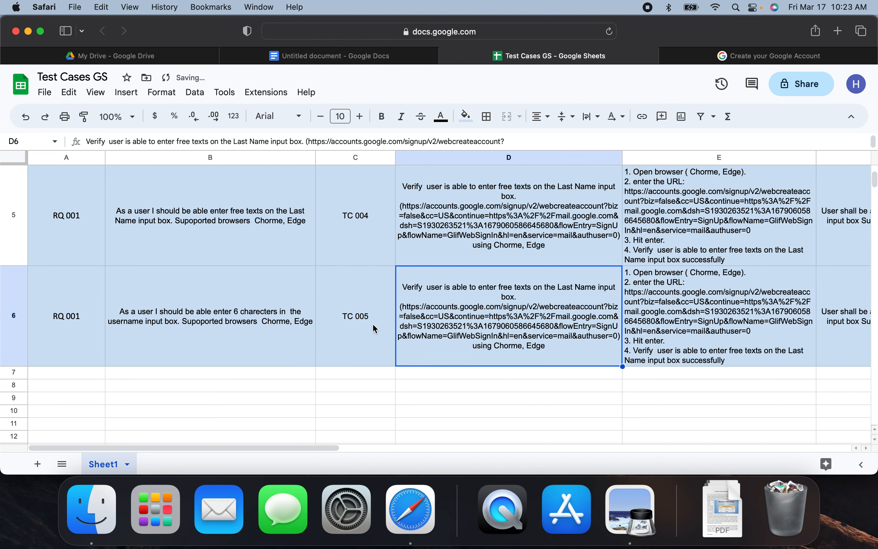
# Copy "enter 6 charecters in the username" from B6 and paste it over "free texts on the Last Name" in D6.
pyautogui.click(260, 323)
pyautogui.doubleClick(259, 322)
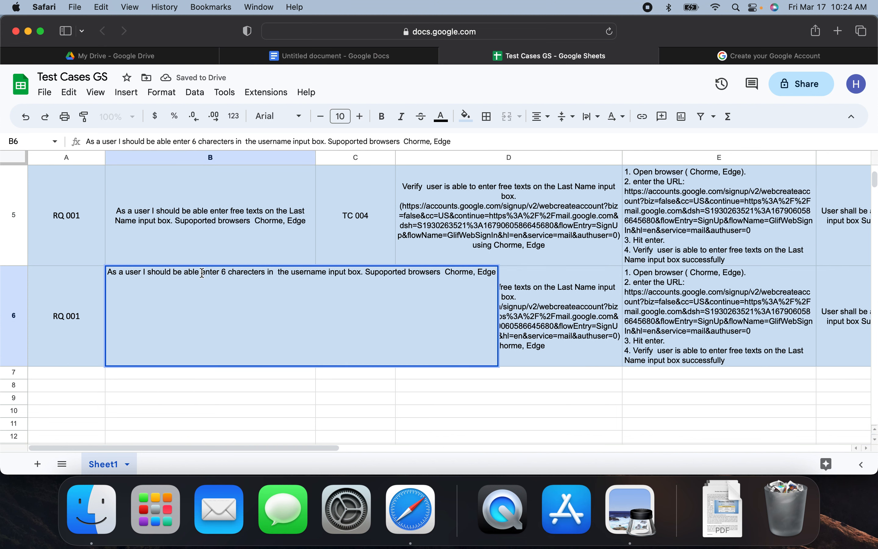
pyautogui.moveTo(201, 274); pyautogui.dragTo(327, 274)
pyautogui.press('super+c')
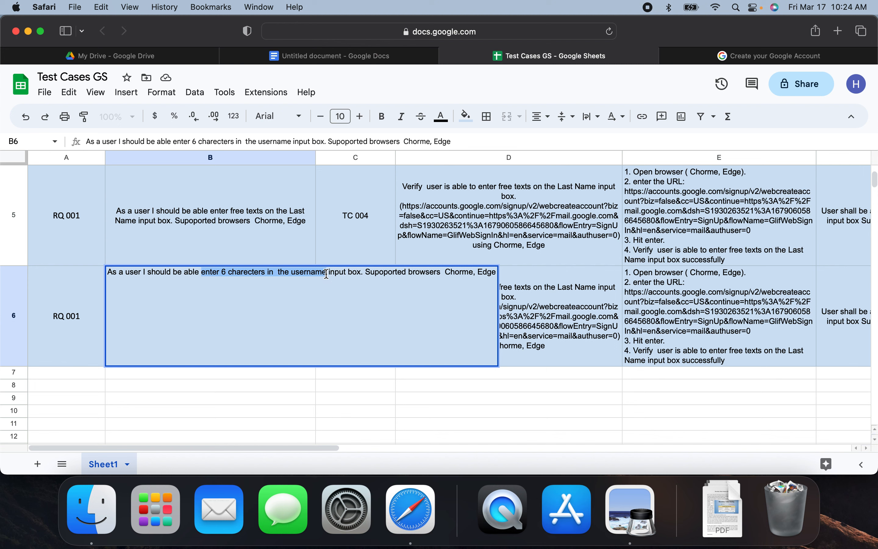
pyautogui.click(563, 301)
pyautogui.doubleClick(562, 300)
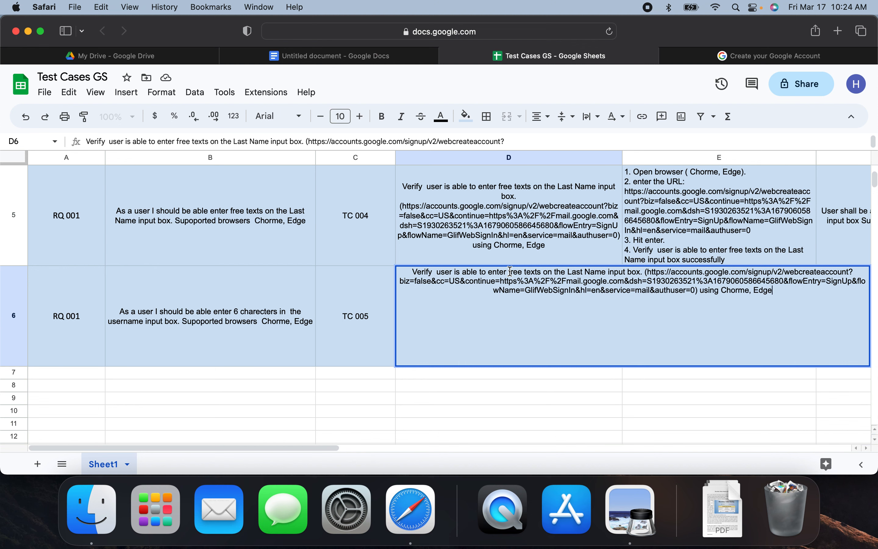
pyautogui.moveTo(510, 271); pyautogui.dragTo(605, 271)
pyautogui.press('super+v')
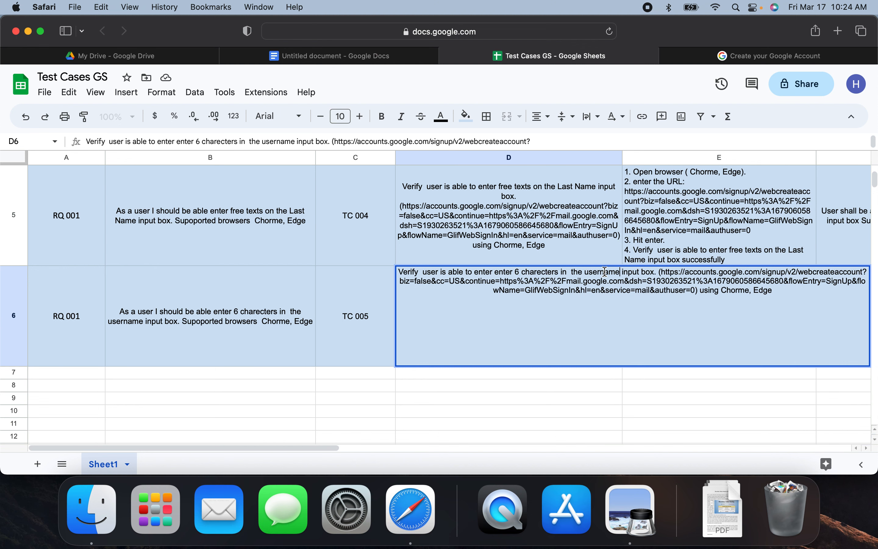
# Delete the duplicated word "enter" from the test case description in D6.
pyautogui.click(497, 269)
pyautogui.press('BackSpace')
pyautogui.press('BackSpace')
pyautogui.press('BackSpace')
pyautogui.press('BackSpace')
pyautogui.press('BackSpace')
pyautogui.press('BackSpace')
pyautogui.press('BackSpace')
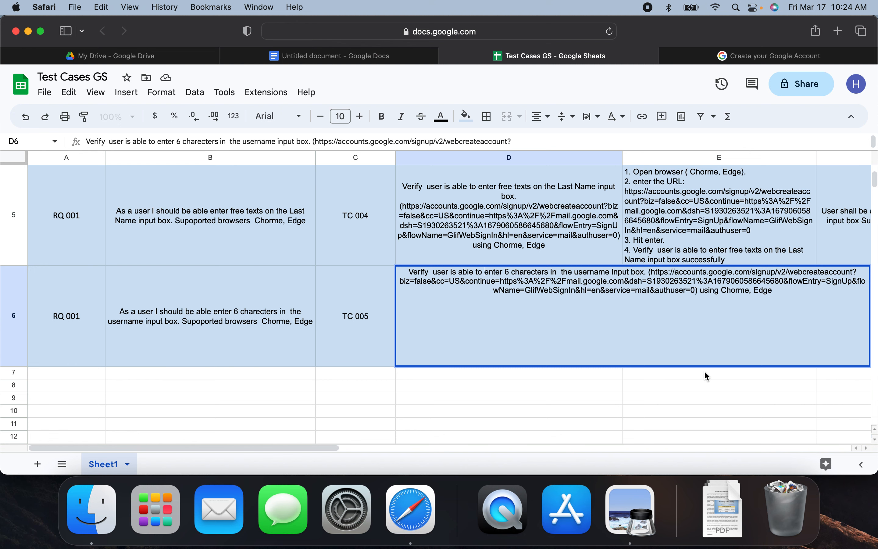
pyautogui.click(695, 399)
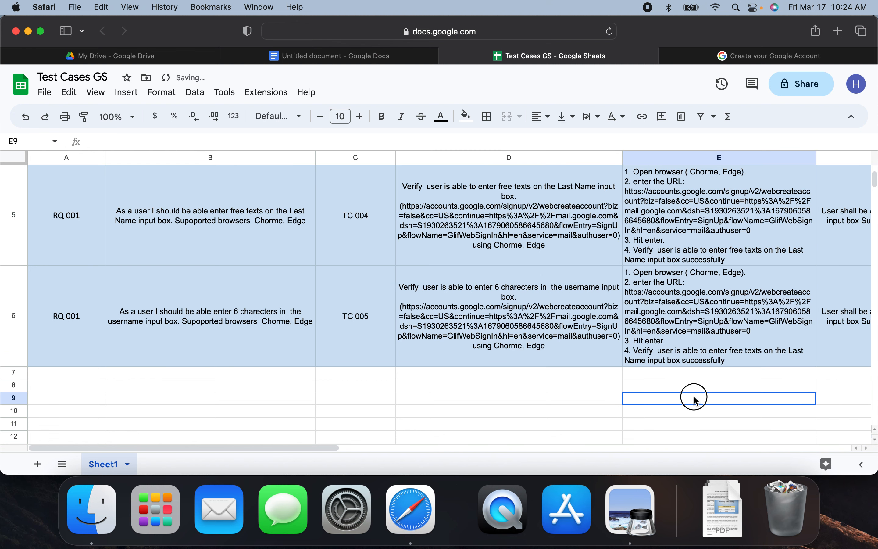
# Paste "enter 6 charecters in the username" over "able to enter free texts on the Last Name" in E6 and end that test step with a period.
pyautogui.doubleClick(671, 295)
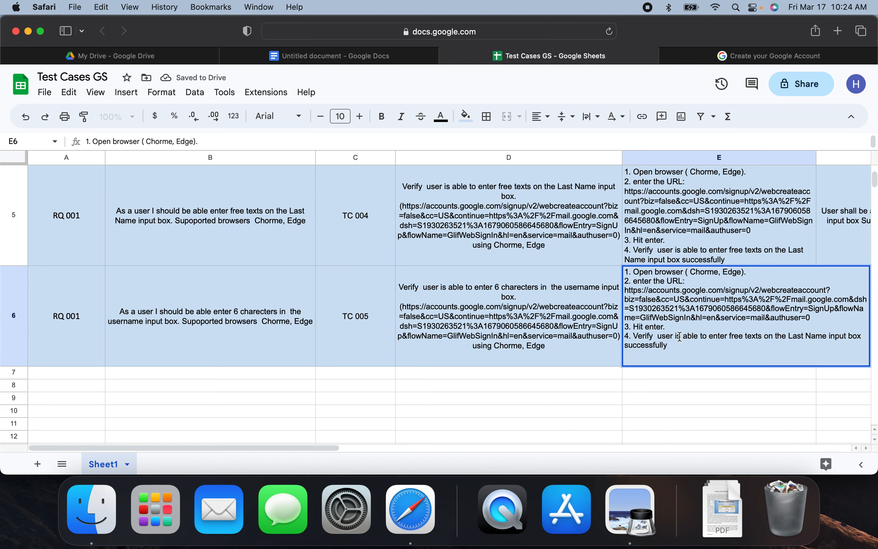
pyautogui.moveTo(683, 336); pyautogui.dragTo(829, 338)
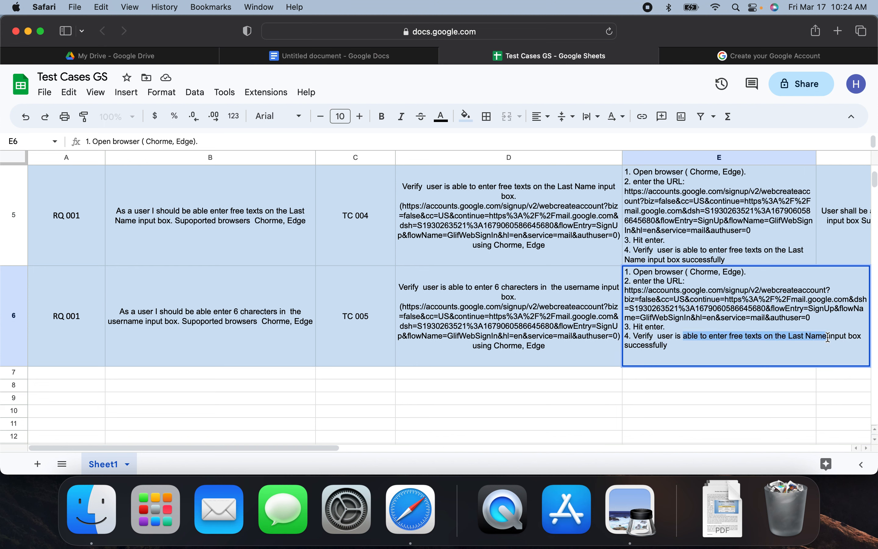
pyautogui.press('super+v')
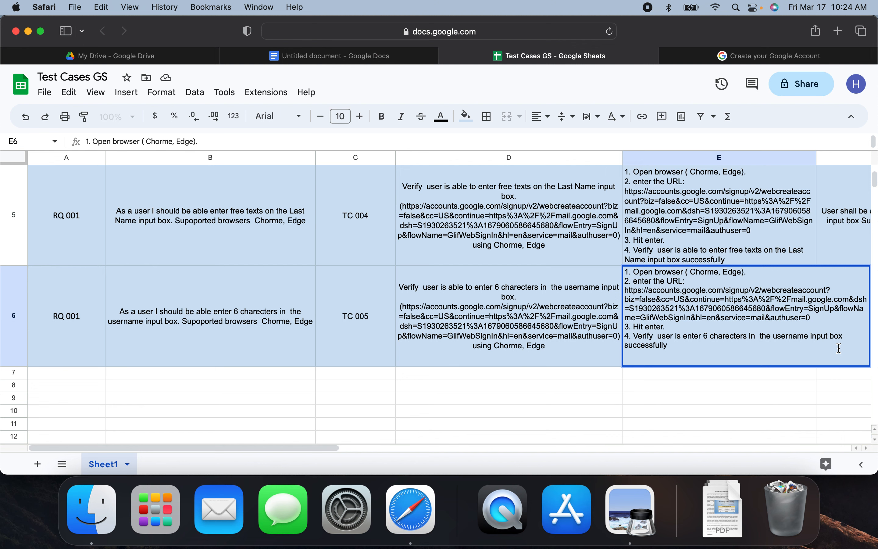
pyautogui.click(689, 345)
pyautogui.write('.')
pyautogui.click(674, 376)
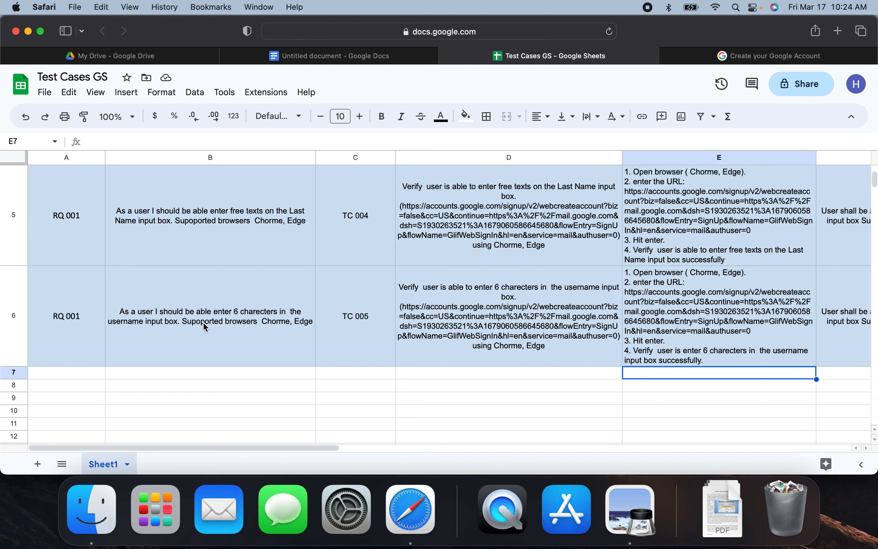
# Clear the Username field on the Google account registration page and return to the test case spreadsheet.
pyautogui.click(741, 61)
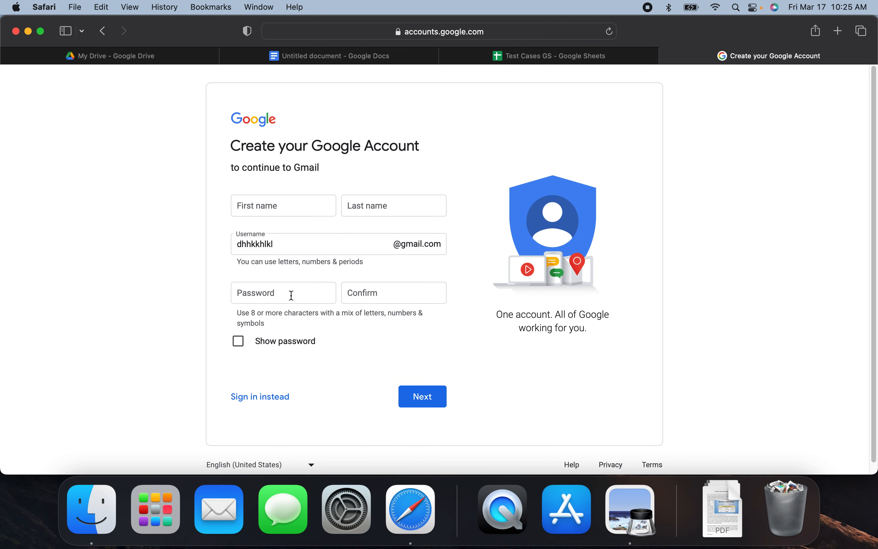
pyautogui.doubleClick(288, 235)
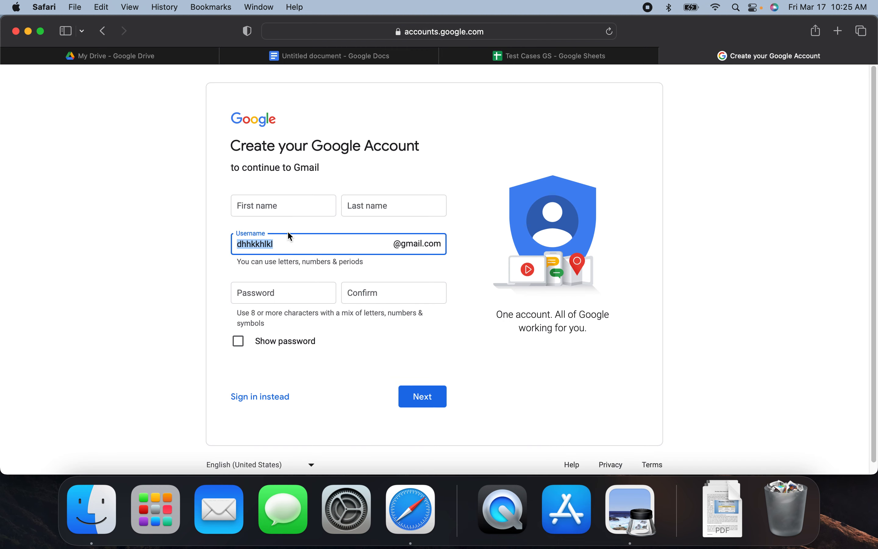
pyautogui.press('BackSpace')
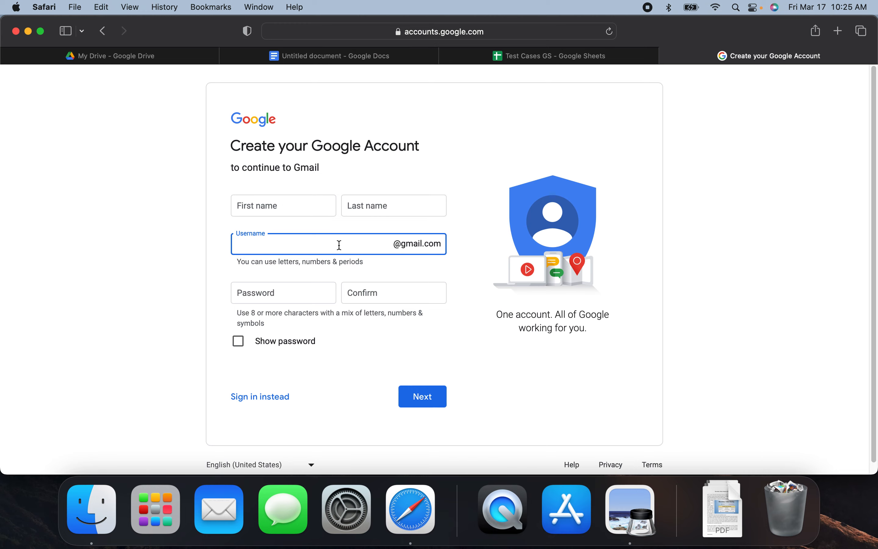
pyautogui.click(532, 61)
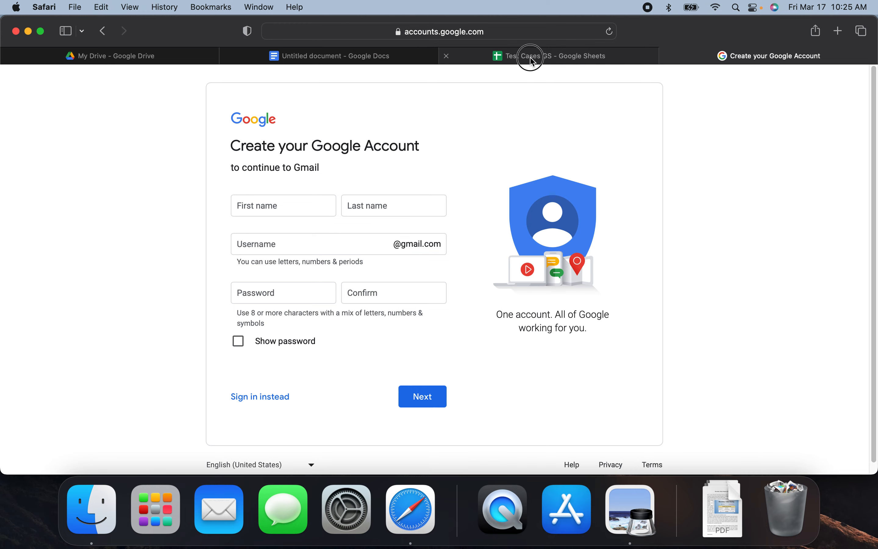
# Paste "enter 6 charecters in the username" over "enter free texts on the Last Name" in F6.
pyautogui.scroll(10, 229, 341)
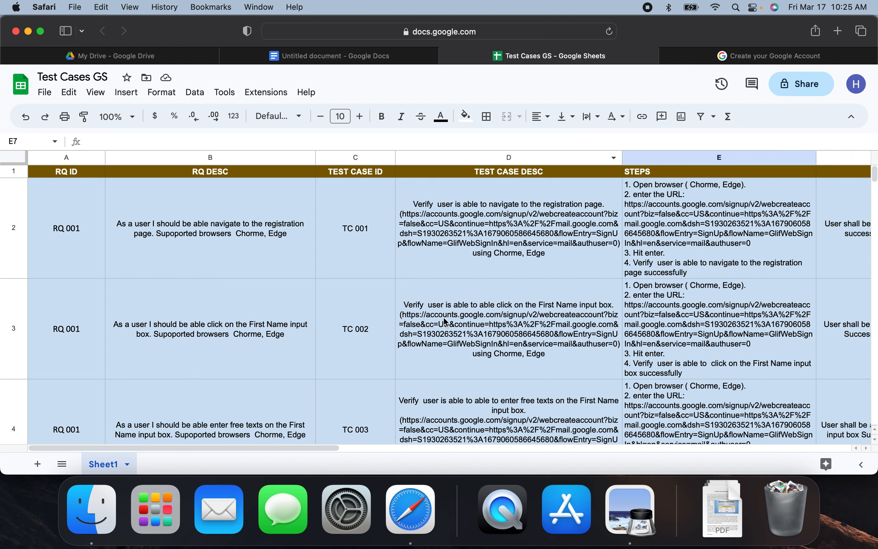
pyautogui.scroll(-5, 437, 328)
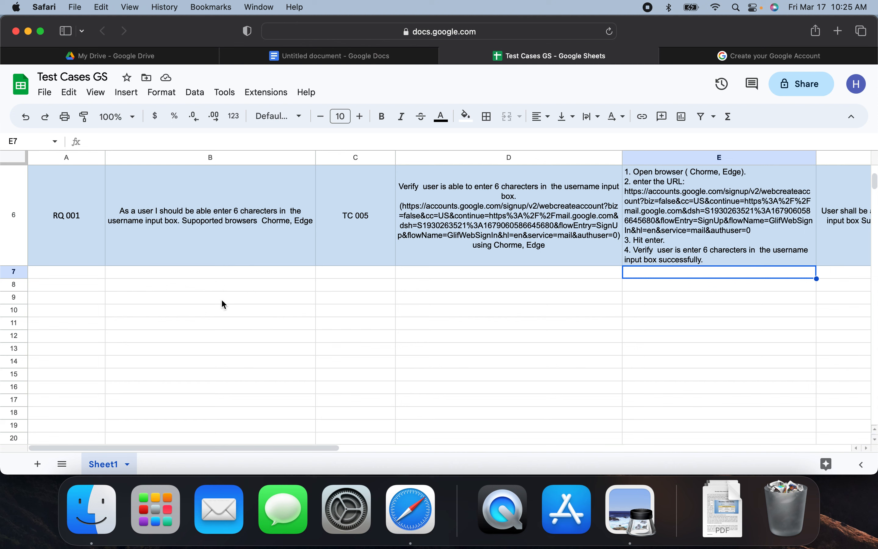
pyautogui.click(839, 233)
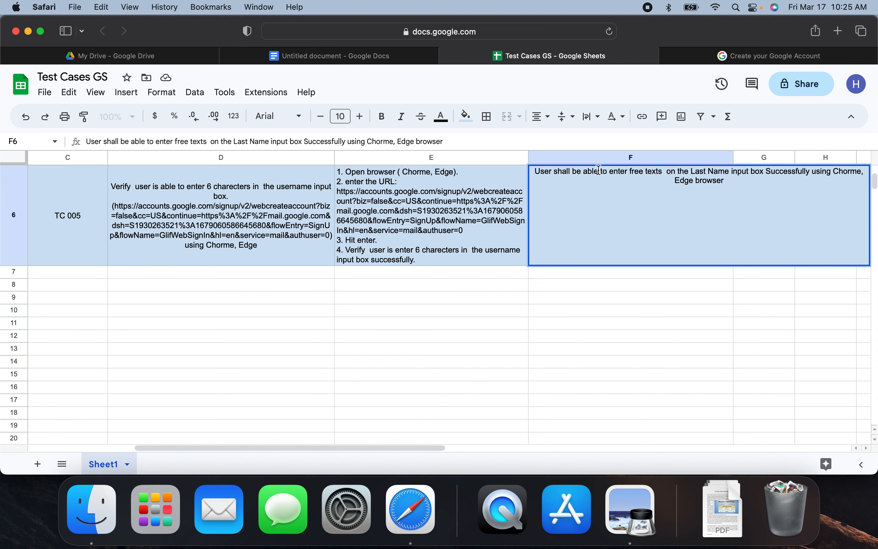
pyautogui.moveTo(609, 171); pyautogui.dragTo(729, 171)
pyautogui.press('super+v')
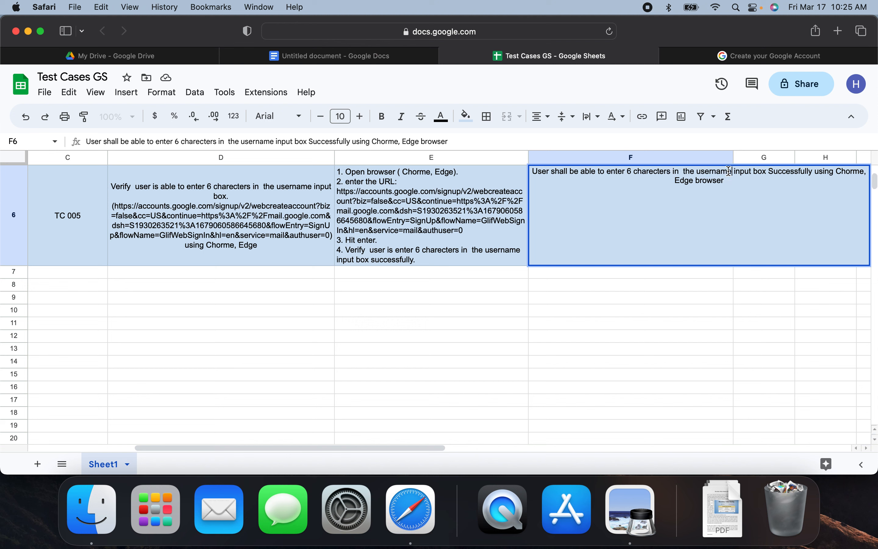
pyautogui.click(668, 301)
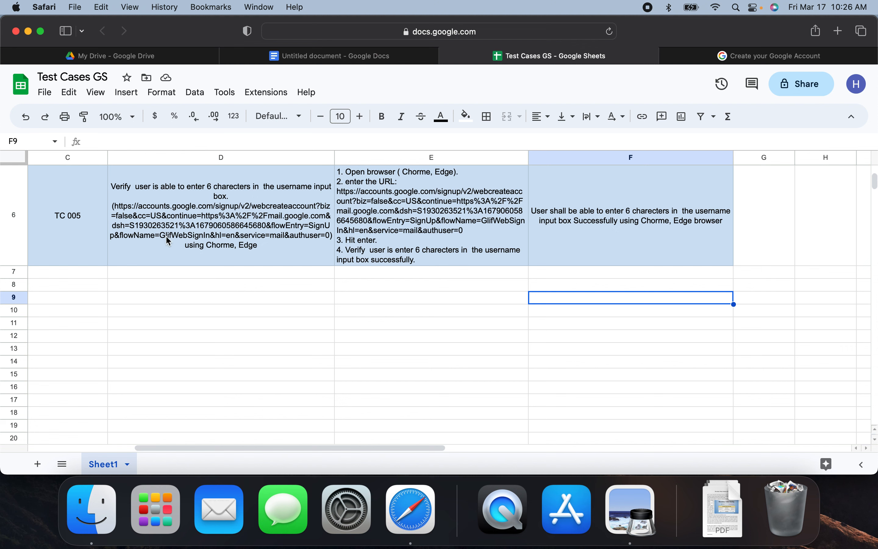
# Copy the test case ID and description from C6 and D6 into C7 and D7.
pyautogui.click(90, 260)
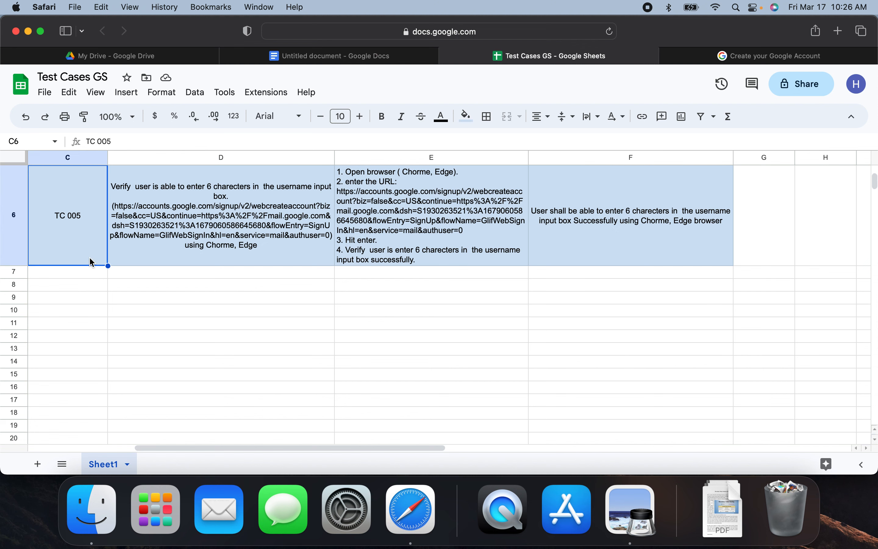
pyautogui.press('super+c')
pyautogui.click(91, 276)
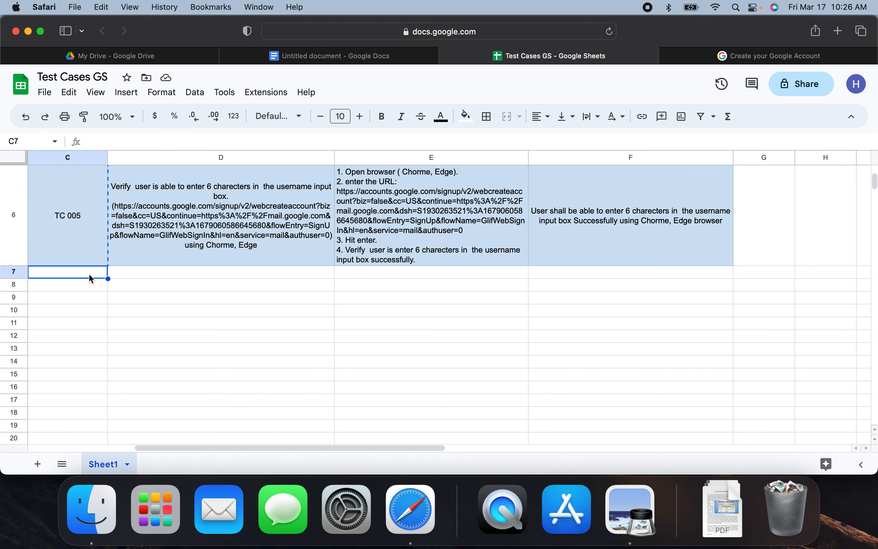
pyautogui.press('super+v')
pyautogui.click(138, 260)
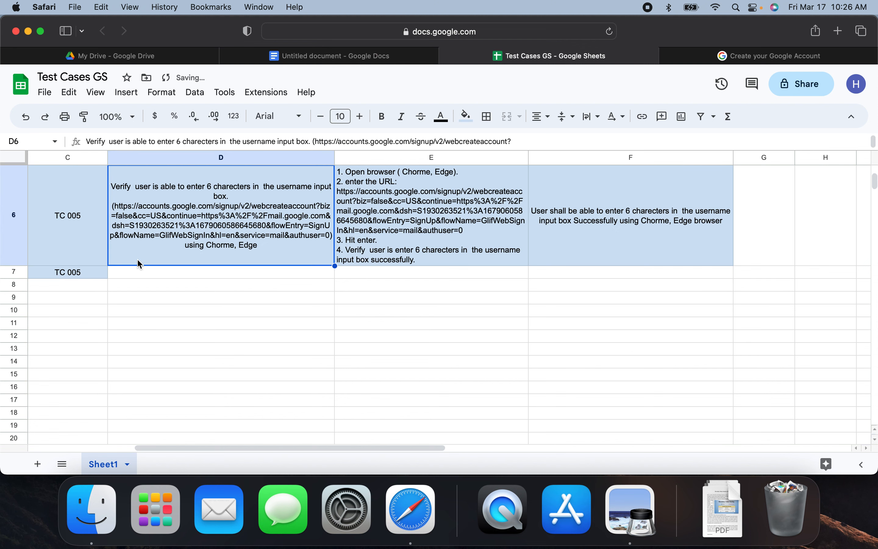
pyautogui.press('super+c')
pyautogui.click(169, 273)
pyautogui.press('super+v')
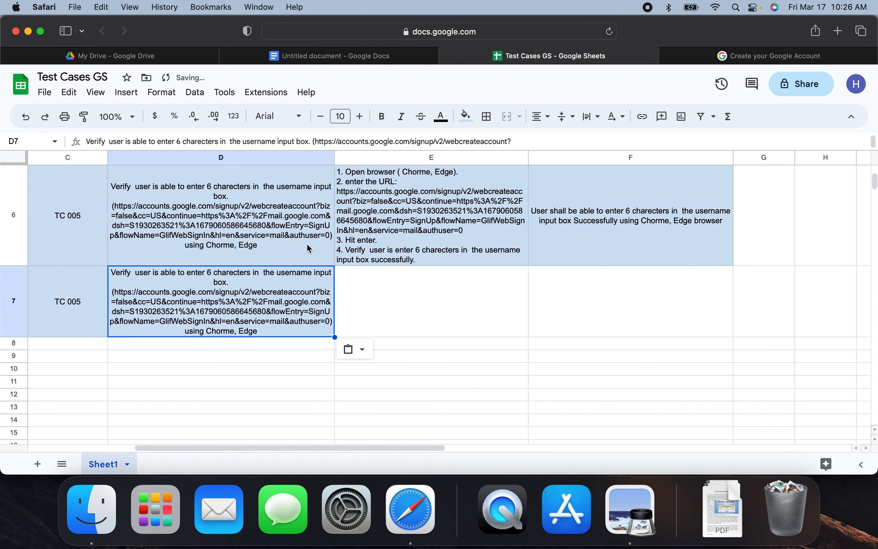
# Copy the test steps in E6 and the "User shall be able" text in F6 into E7 and F7.
pyautogui.click(395, 236)
pyautogui.press('super+c')
pyautogui.click(384, 293)
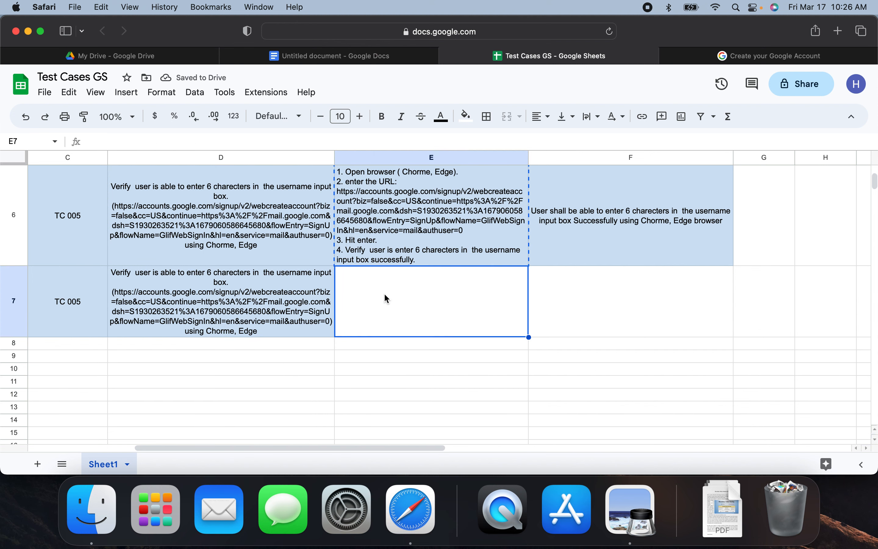
pyautogui.press('super+v')
pyautogui.click(597, 265)
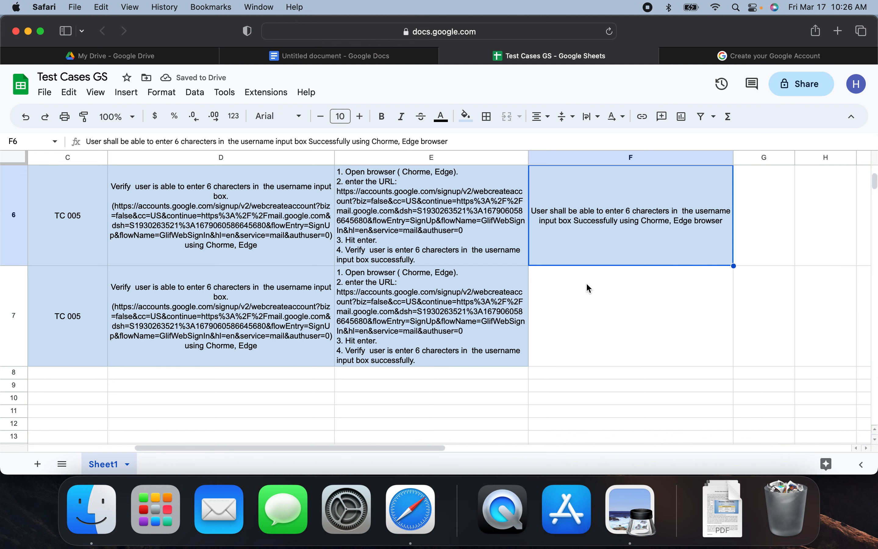
pyautogui.press('super+c')
pyautogui.click(594, 300)
pyautogui.press('super+v')
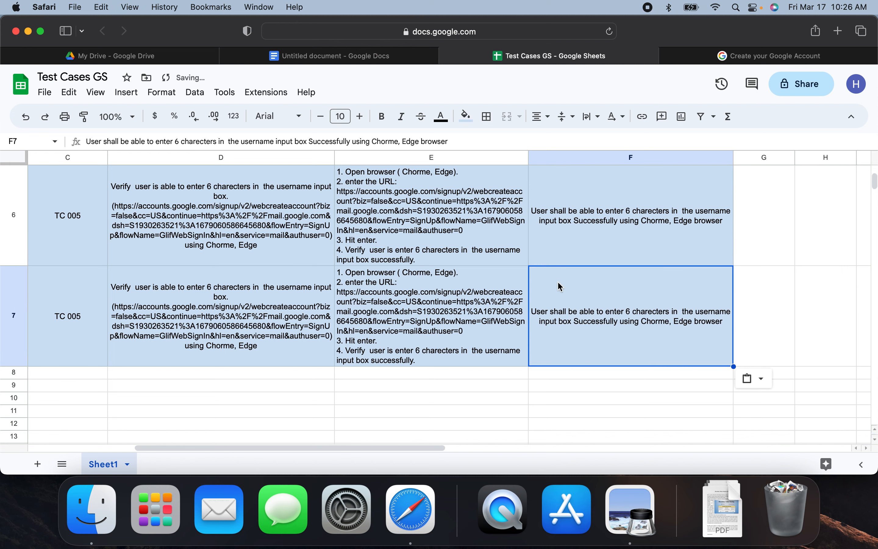
# Copy the requirement description and requirement ID from B6 and A6 into B7 and A7.
pyautogui.hscroll(10, 557, 288)
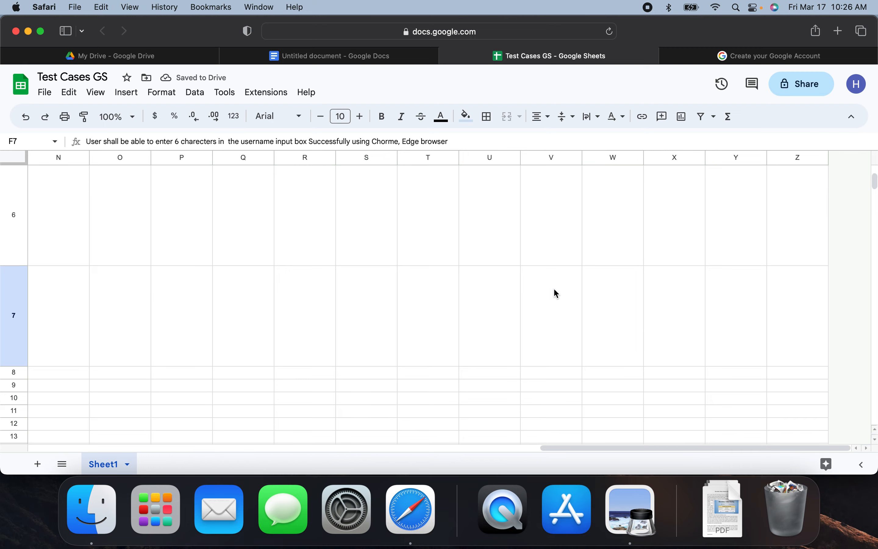
pyautogui.hscroll(-10, 554, 290)
pyautogui.click(214, 232)
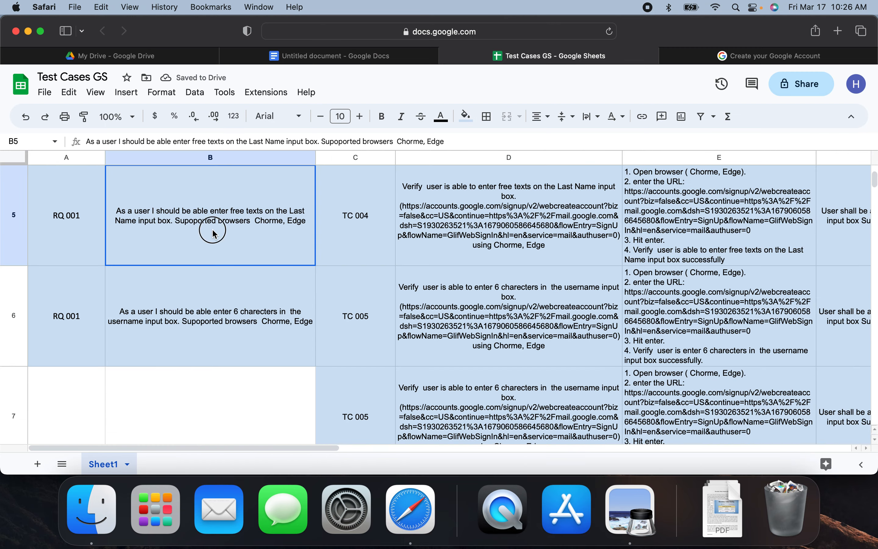
pyautogui.click(211, 318)
pyautogui.press('super+c')
pyautogui.click(238, 410)
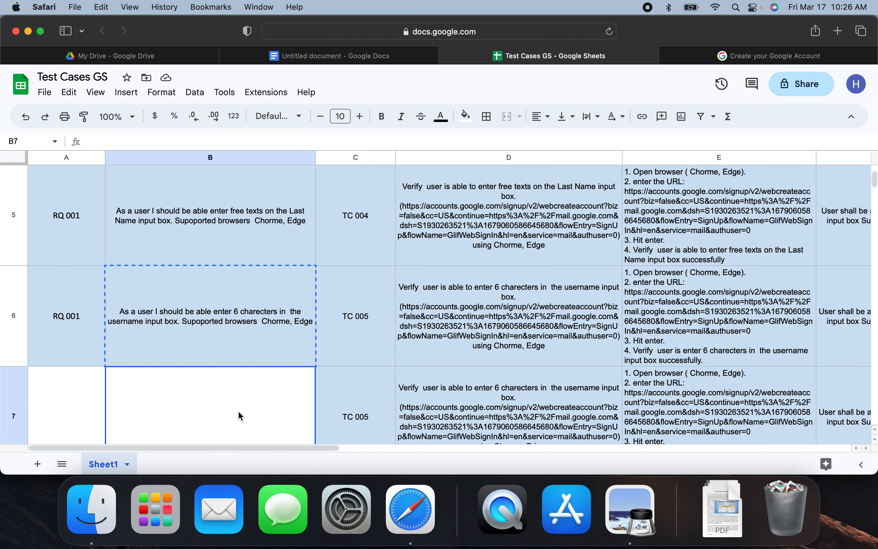
pyautogui.press('super+v')
pyautogui.click(83, 352)
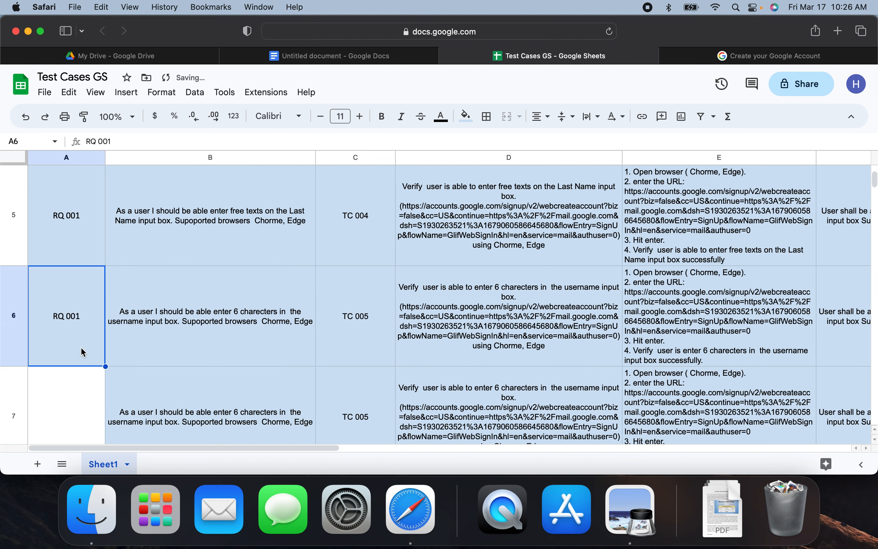
pyautogui.press('super+c')
pyautogui.click(80, 376)
pyautogui.press('super+v')
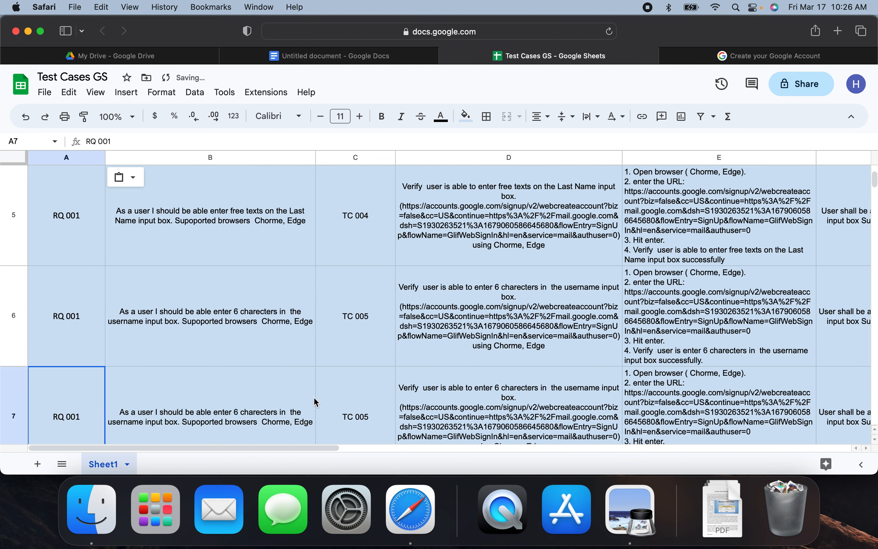
# Change the test case ID in C7 to TC 006.
pyautogui.click(366, 416)
pyautogui.doubleClick(367, 411)
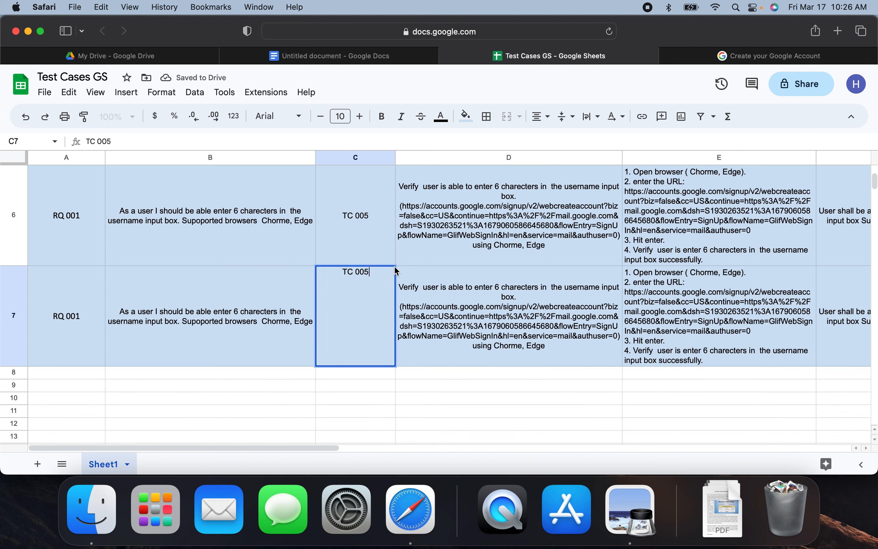
pyautogui.press('BackSpace')
pyautogui.write('6')
# Change the number of username characters in B7's requirement description to 7.
pyautogui.doubleClick(289, 311)
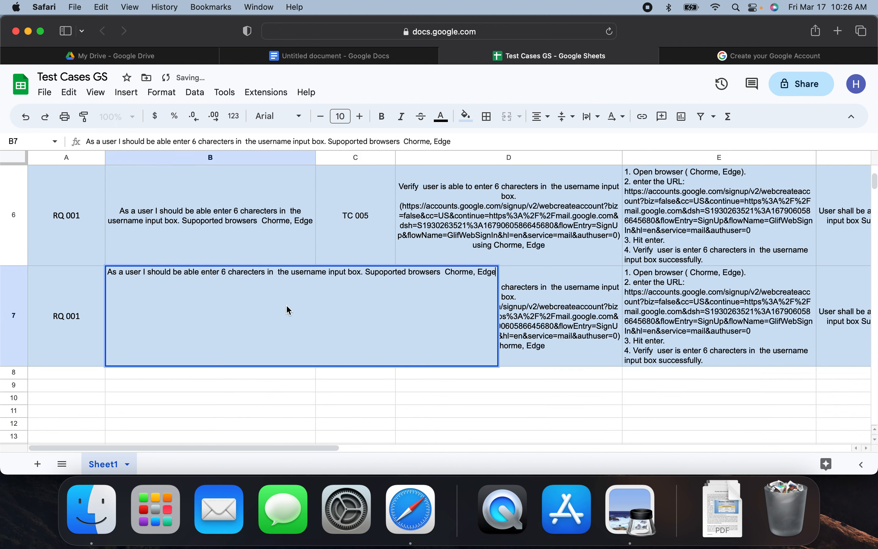
pyautogui.click(226, 275)
pyautogui.press('BackSpace')
pyautogui.write('7')
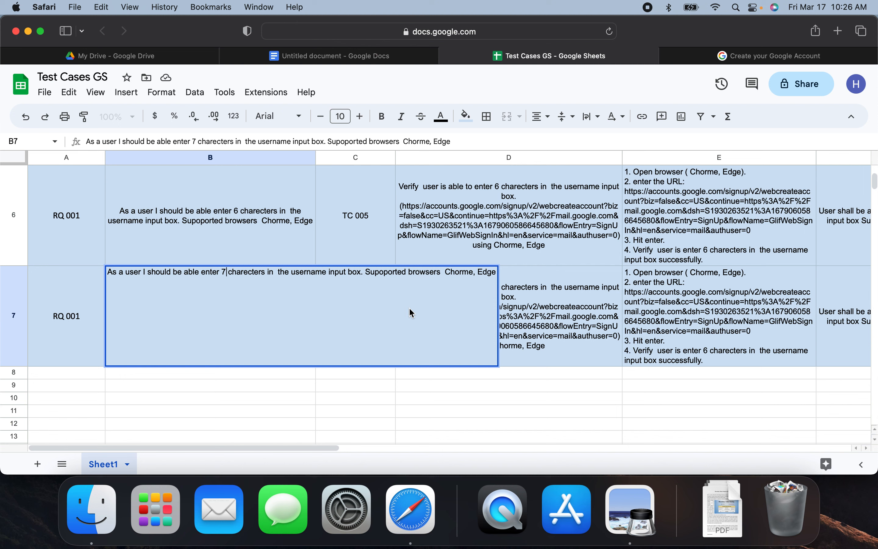
# Open the requirement description in B6 for editing.
pyautogui.doubleClick(274, 232)
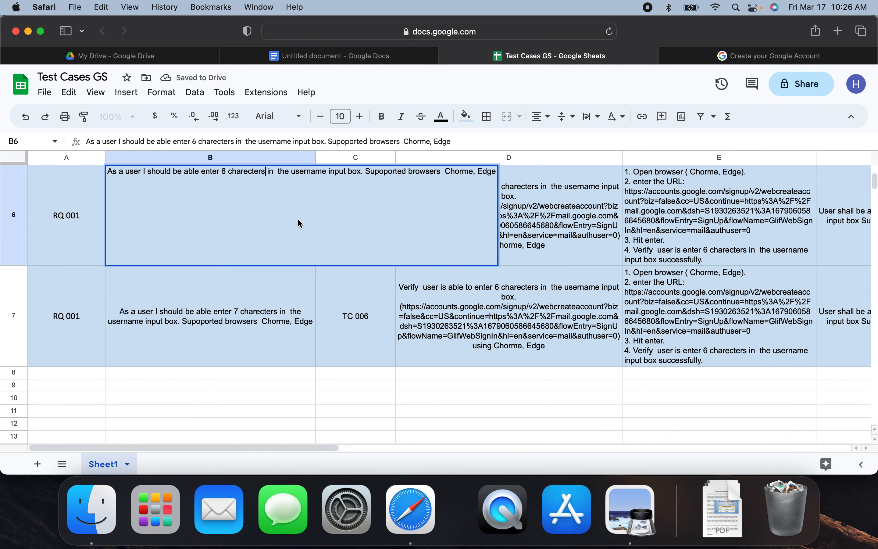
# Add "(combination of letters, numbers and period)" after "6 charecters" in the requirement description in cell B6.
pyautogui.write('(')
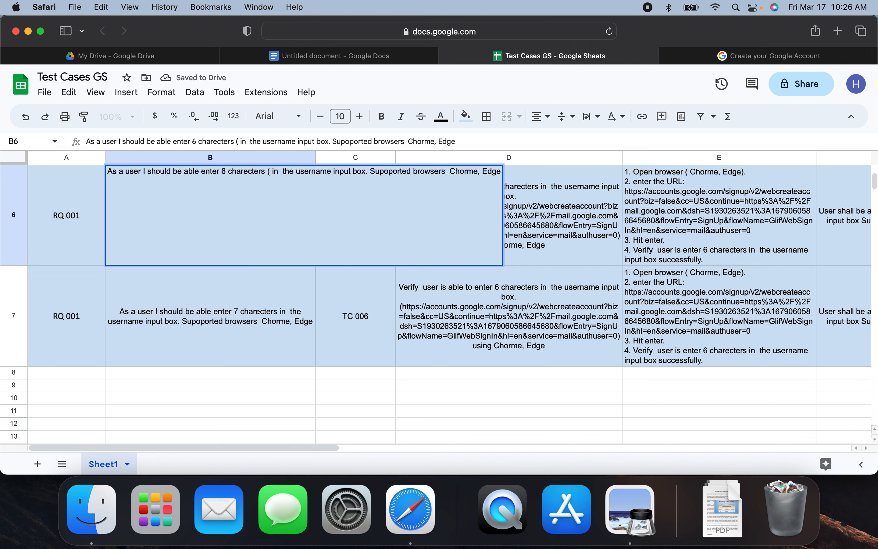
pyautogui.write(')')
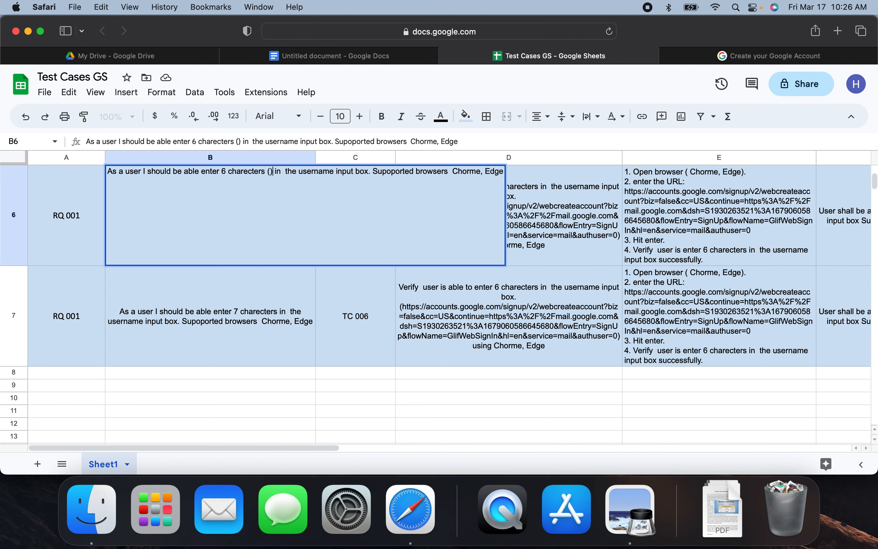
pyautogui.write('combi')
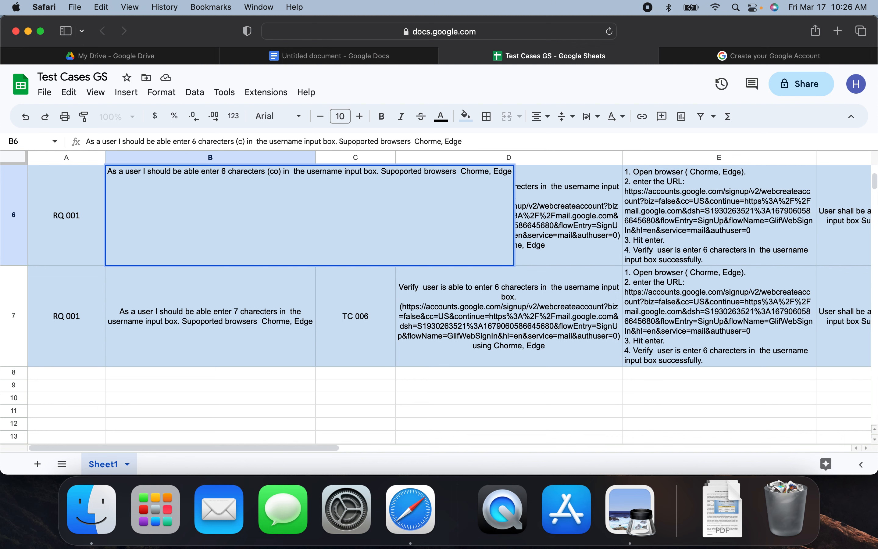
pyautogui.write('nation')
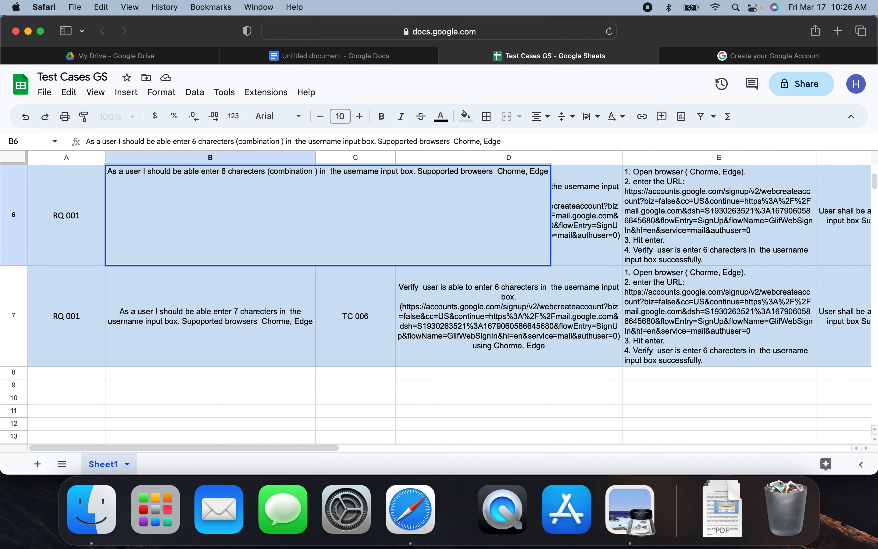
pyautogui.write(' of letter')
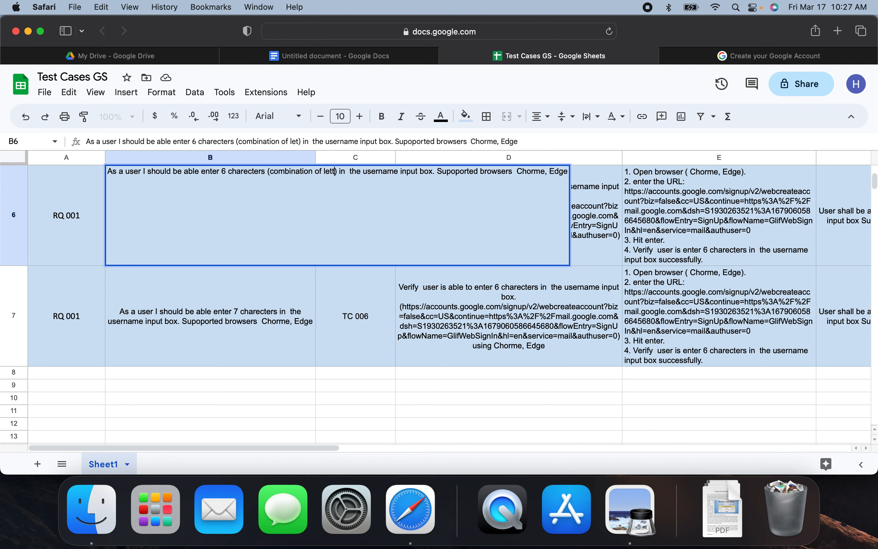
pyautogui.write('s, nu')
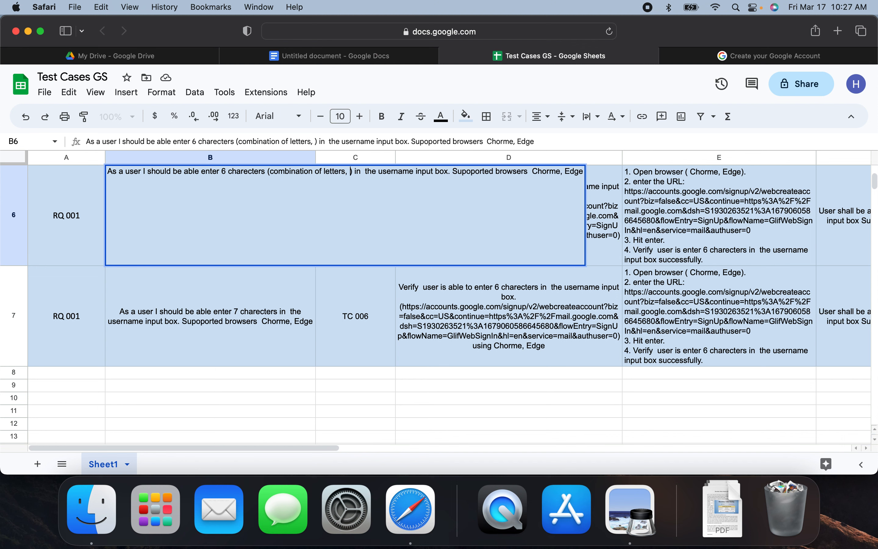
pyautogui.write('mbers')
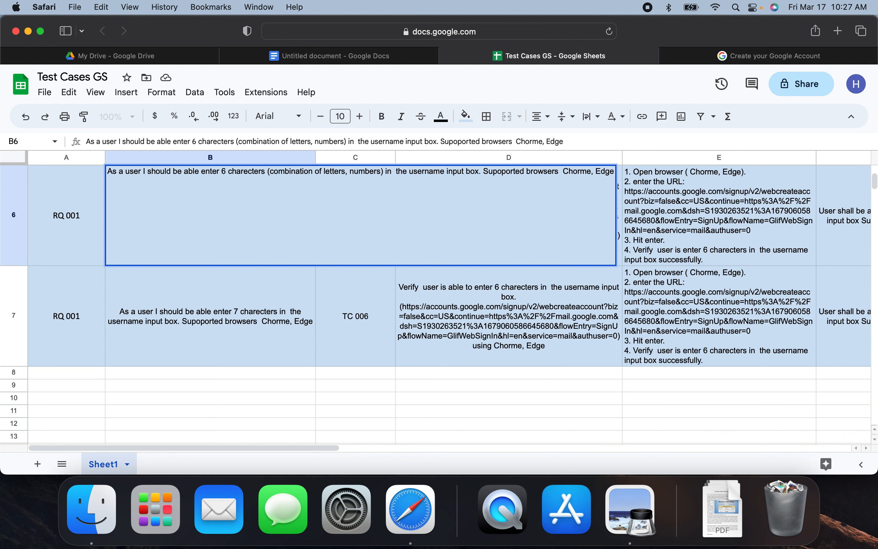
pyautogui.write(' and')
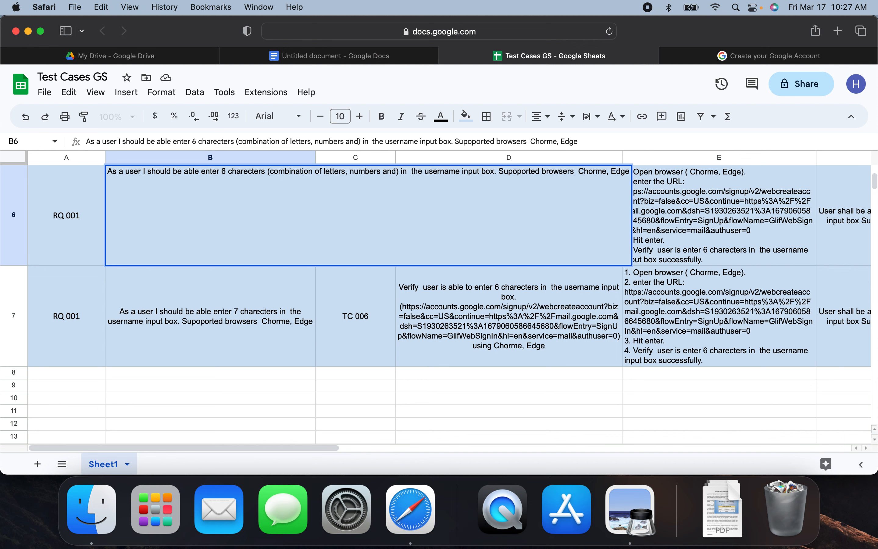
pyautogui.write(' perio')
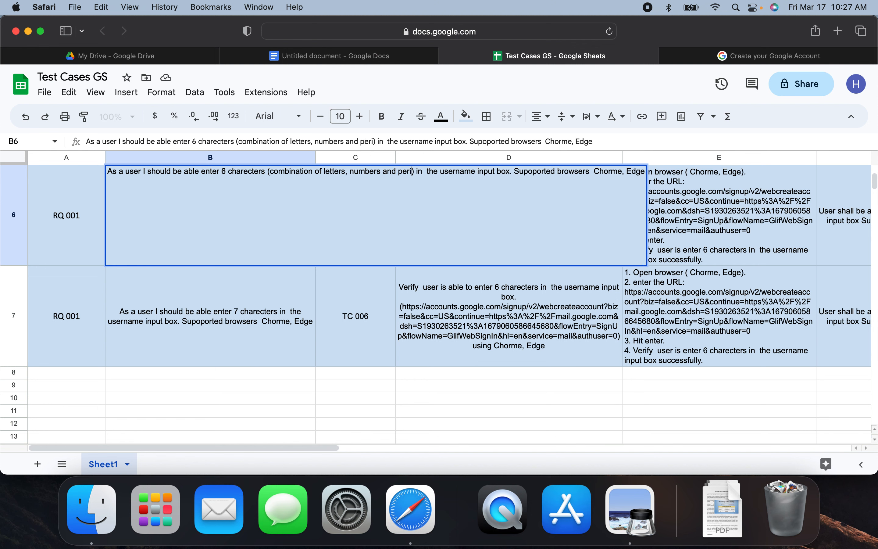
pyautogui.write('d')
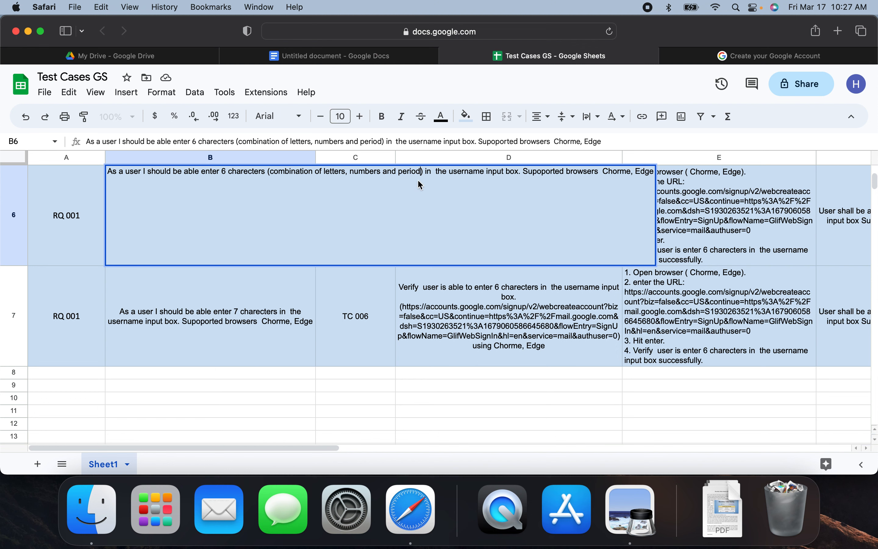
pyautogui.click(339, 291)
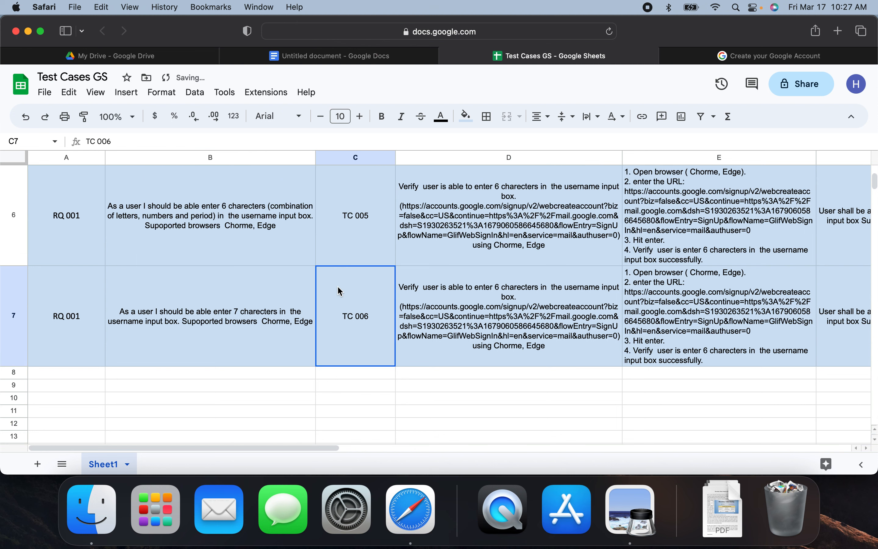
# Copy the parenthesised phrase from B6 and insert it after "6 charecters" in the test case description in D6.
pyautogui.doubleClick(245, 212)
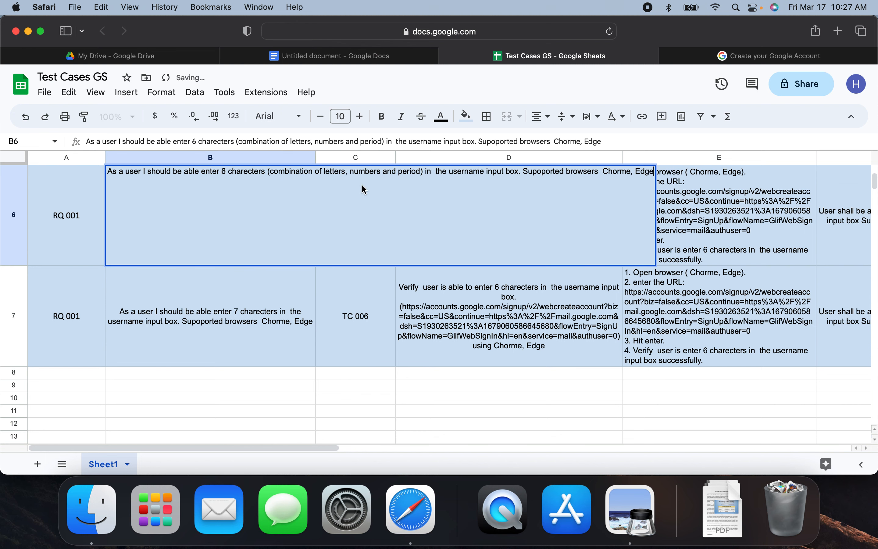
pyautogui.moveTo(268, 173); pyautogui.dragTo(423, 173)
pyautogui.press('super+c')
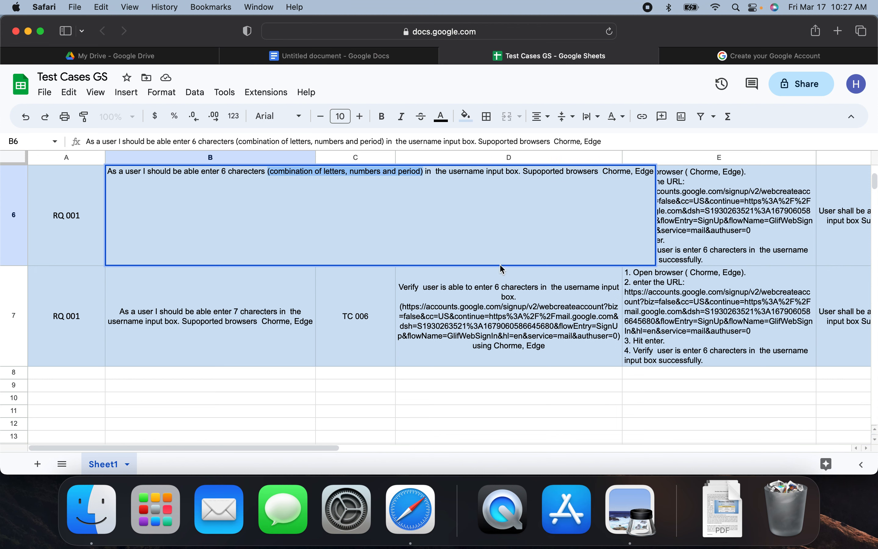
pyautogui.click(459, 302)
pyautogui.click(454, 192)
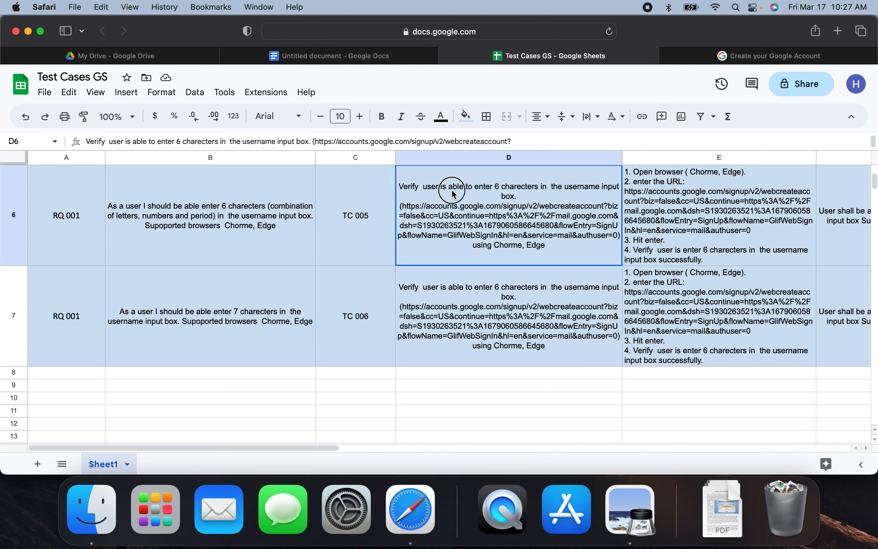
pyautogui.doubleClick(451, 190)
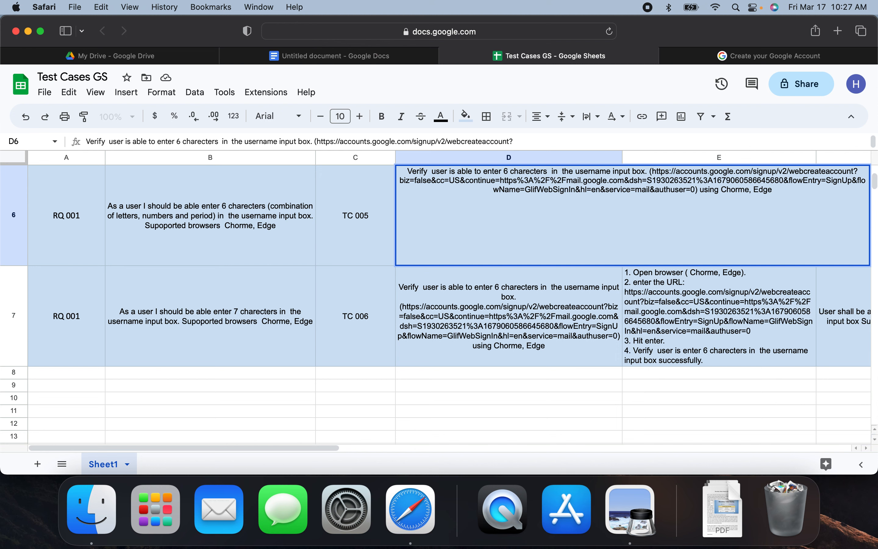
pyautogui.press('super+v')
pyautogui.click(681, 303)
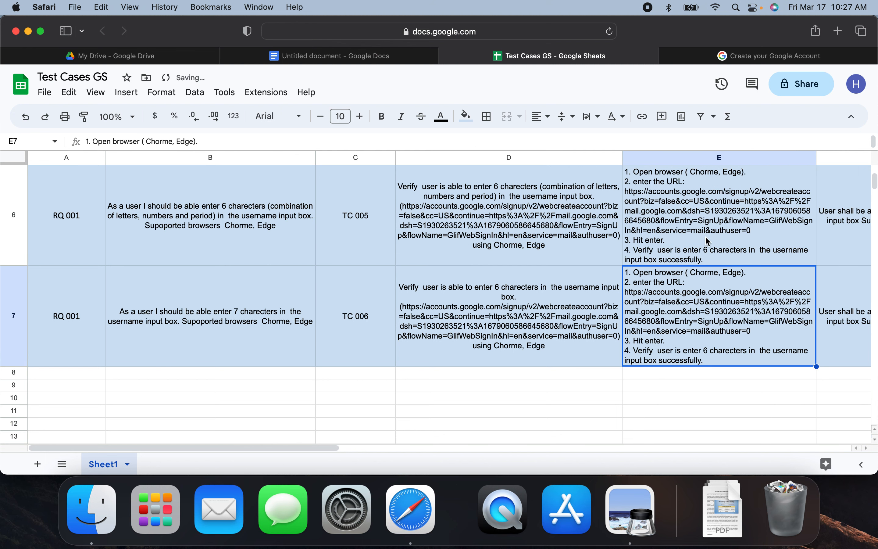
# Insert the copied phrase after "6" in step 4 of cell E6 and after "6 charecters" in F6.
pyautogui.doubleClick(708, 242)
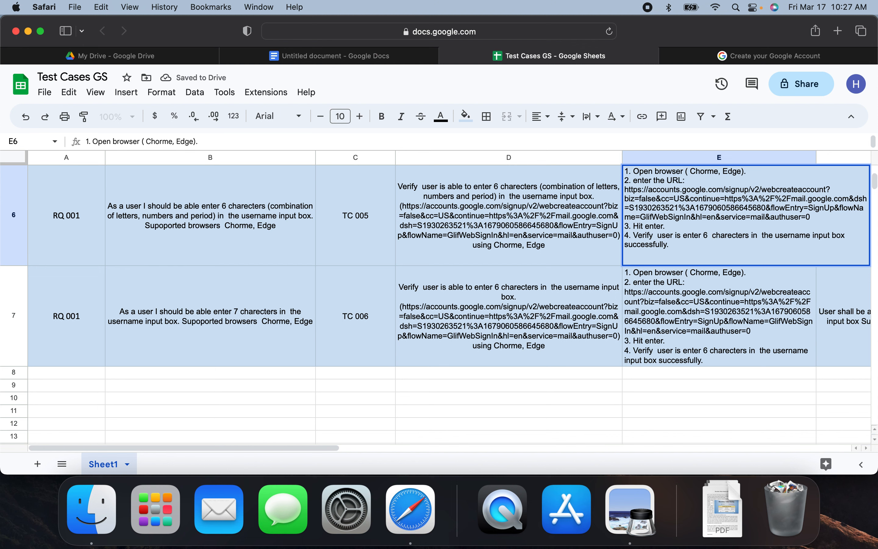
pyautogui.press('super+v')
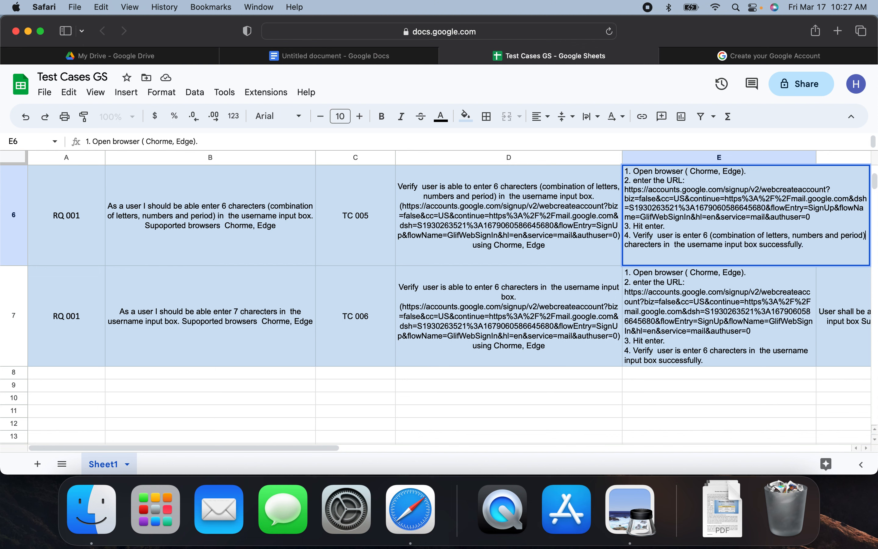
pyautogui.click(808, 332)
pyautogui.click(847, 254)
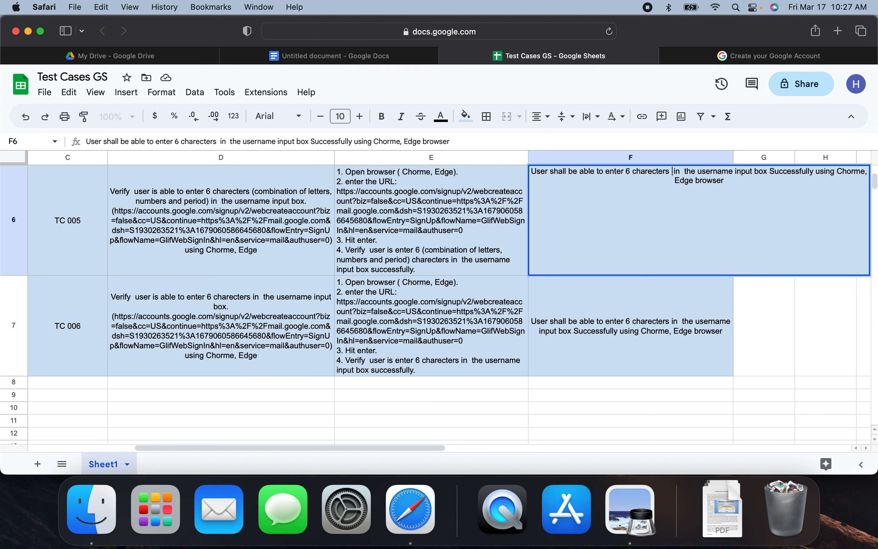
pyautogui.press('super+v')
pyautogui.click(747, 291)
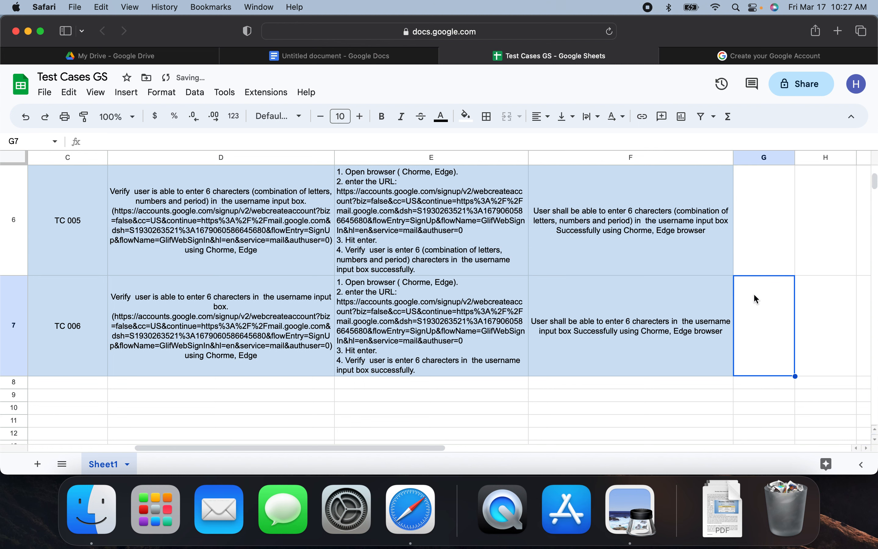
# Copy the contents of F6 and E6 into the cells directly below, F7 and E7.
pyautogui.click(662, 247)
pyautogui.press('super+c')
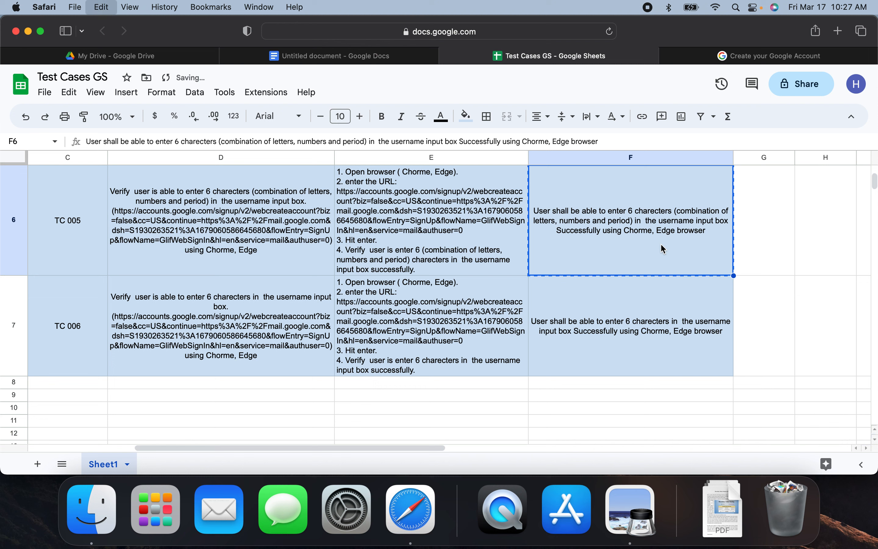
pyautogui.click(628, 332)
pyautogui.press('super+v')
pyautogui.click(477, 257)
pyautogui.press('super+c')
pyautogui.click(451, 310)
pyautogui.press('super+v')
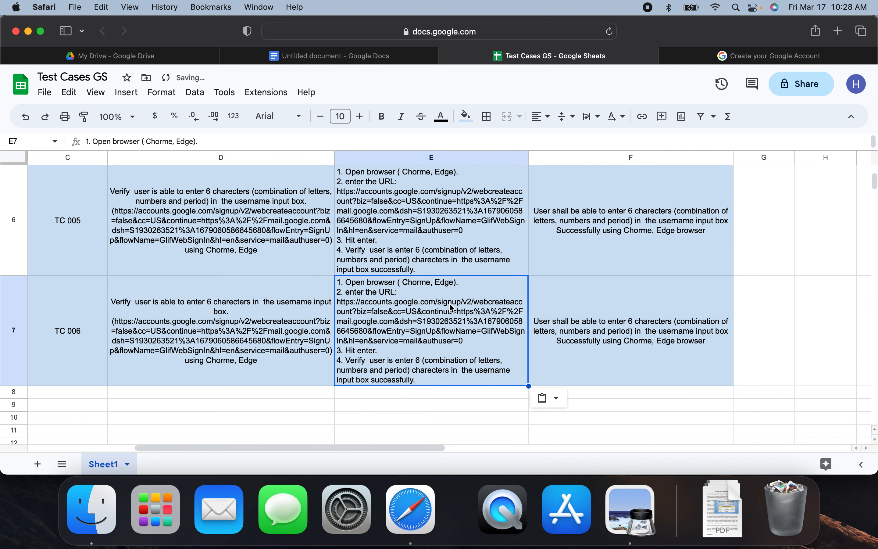
# Copy the test case description from D6 to D7 and the requirement description from B6 to B7.
pyautogui.click(267, 232)
pyautogui.press('super+c')
pyautogui.click(225, 312)
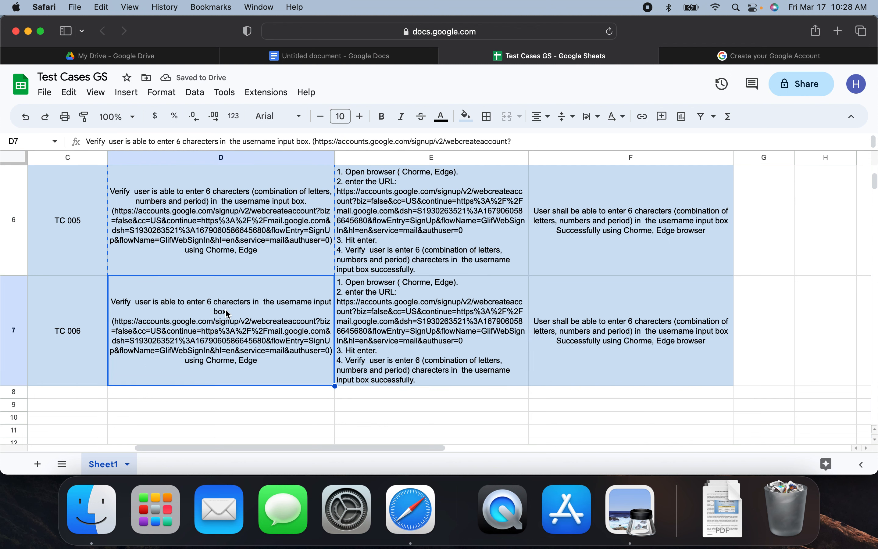
pyautogui.press('super+v')
pyautogui.click(78, 222)
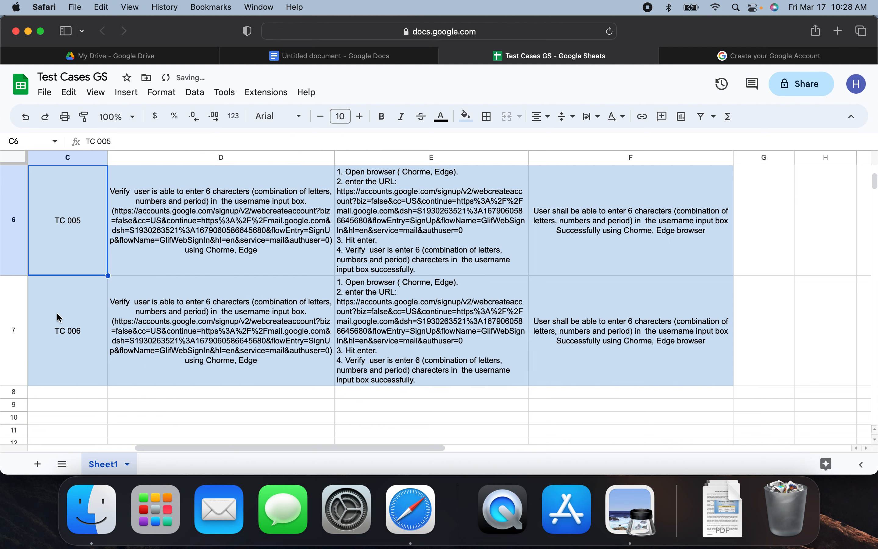
pyautogui.click(66, 327)
pyautogui.hscroll(10, 99, 305)
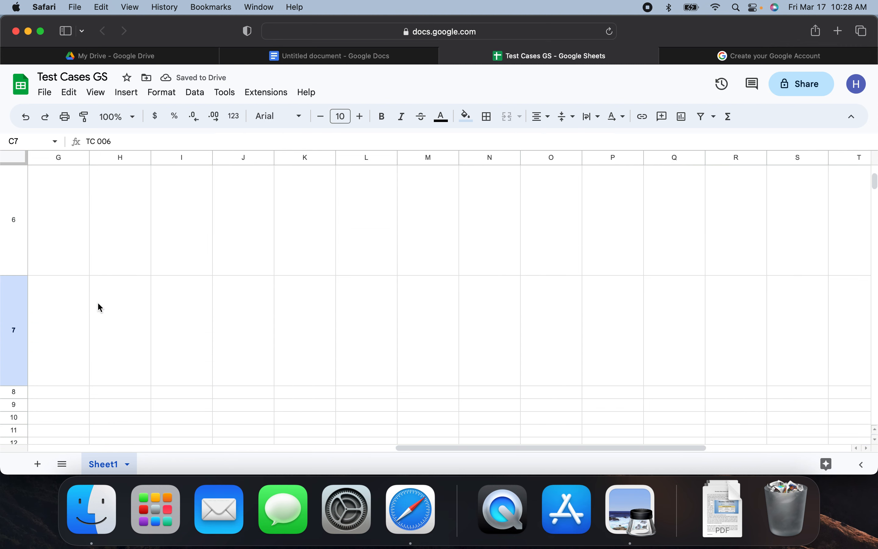
pyautogui.hscroll(-10, 97, 302)
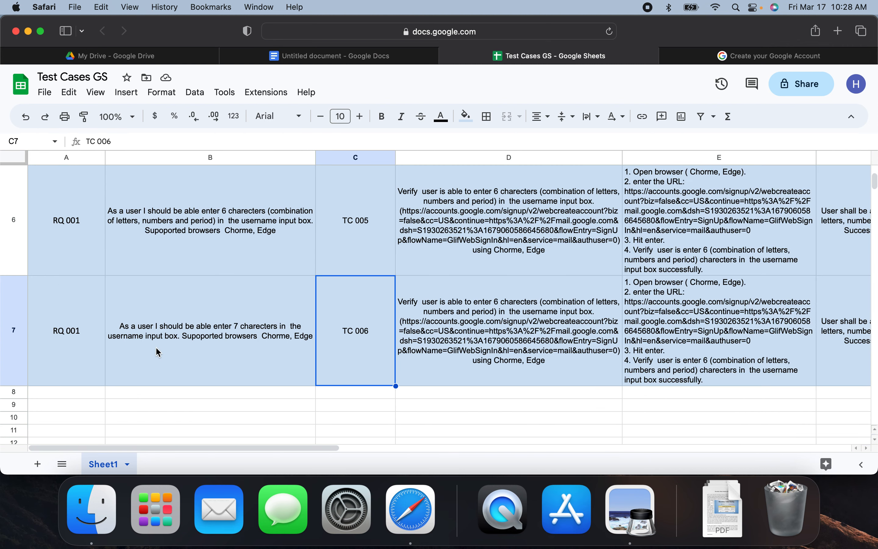
pyautogui.click(182, 246)
pyautogui.press('super+c')
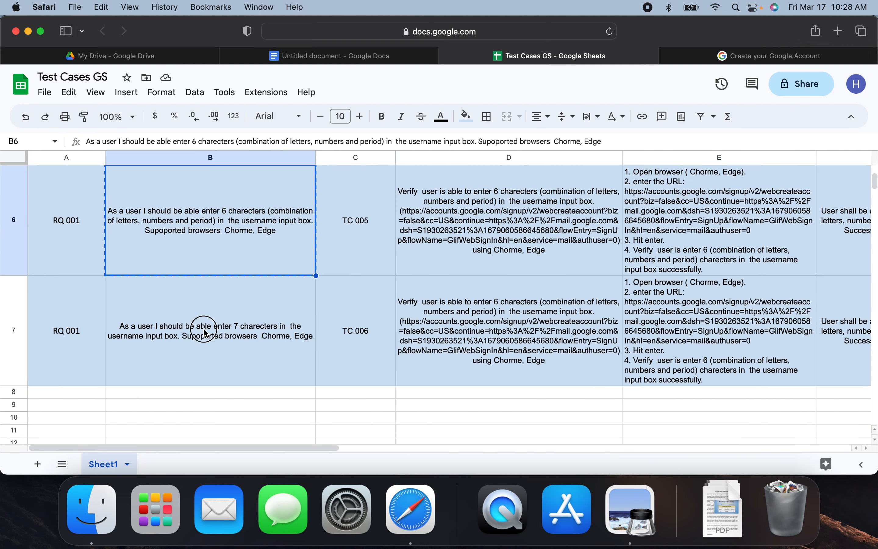
pyautogui.click(204, 333)
pyautogui.press('super+v')
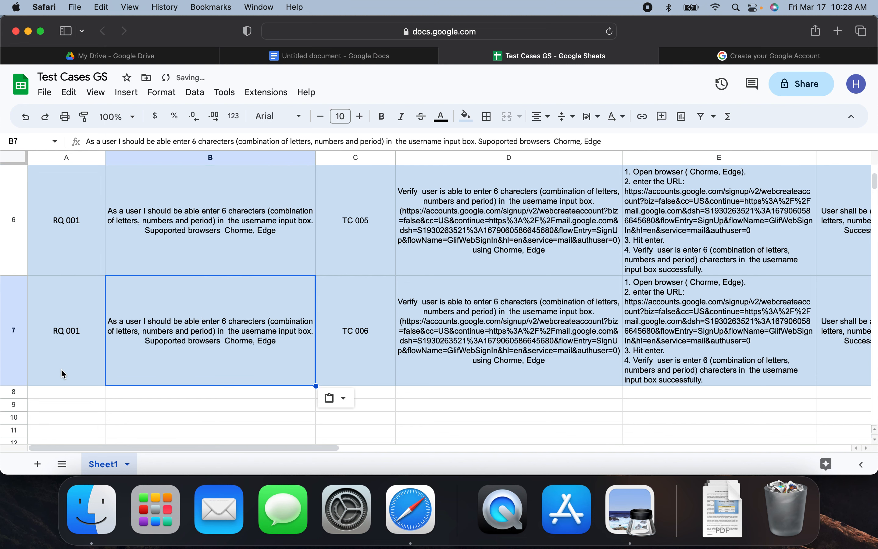
# Merge cells A2:A31 in the RQ ID column, keeping only the top value and suppressing the merge warning for 5 minutes.
pyautogui.click(64, 374)
pyautogui.scroll(5, 75, 378)
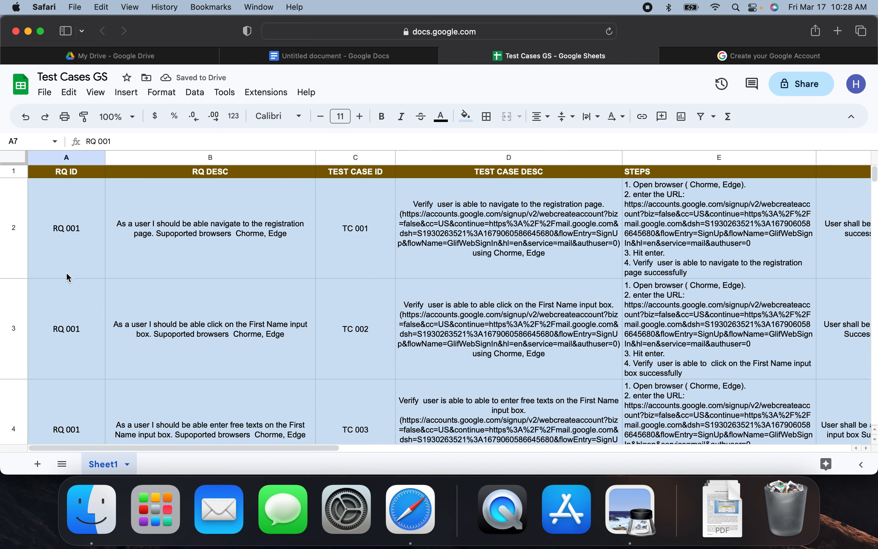
pyautogui.click(74, 264)
pyautogui.moveTo(91, 267); pyautogui.dragTo(61, 334)
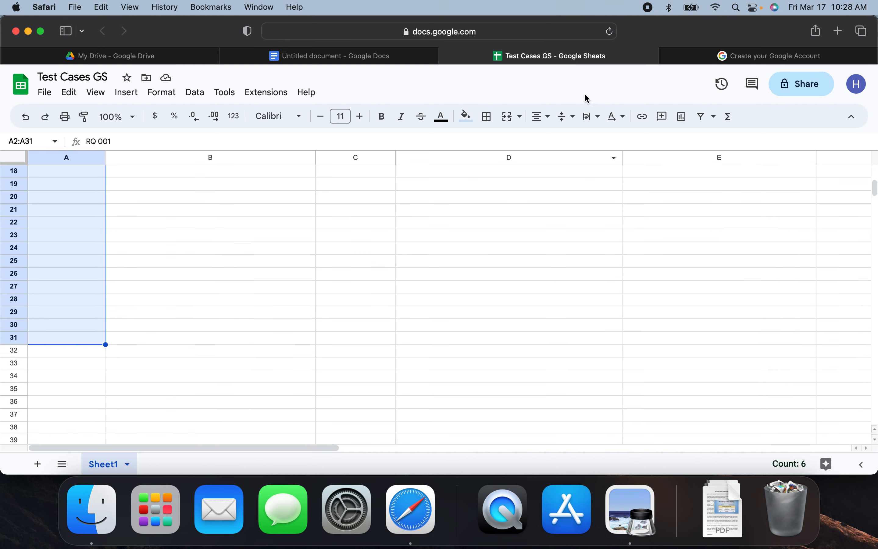
pyautogui.click(506, 117)
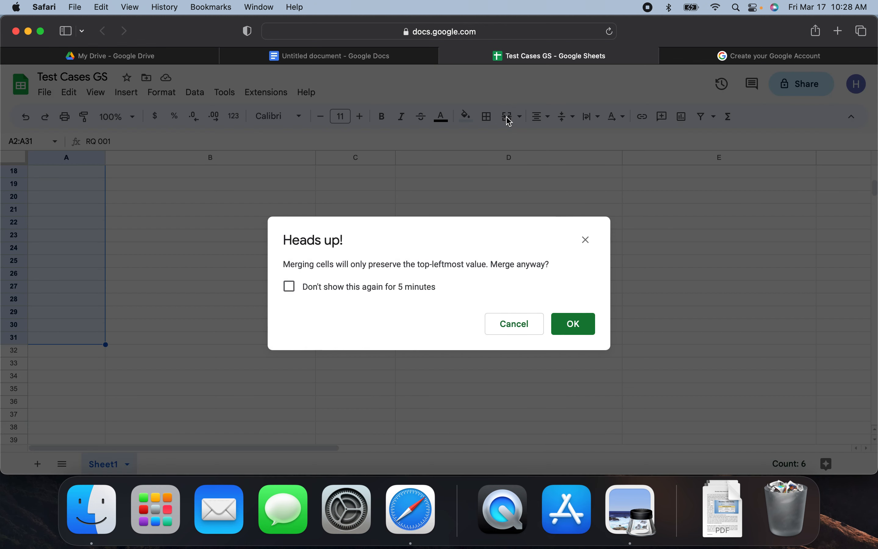
pyautogui.click(370, 290)
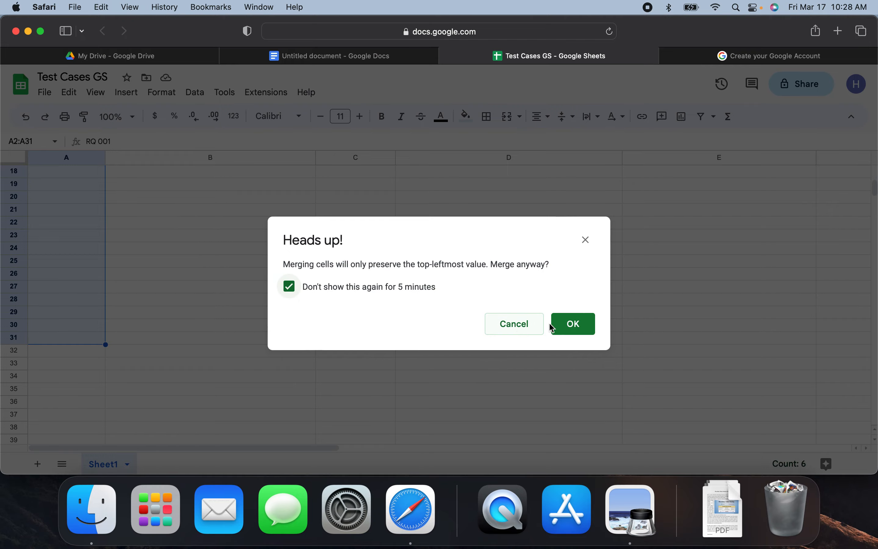
pyautogui.click(572, 324)
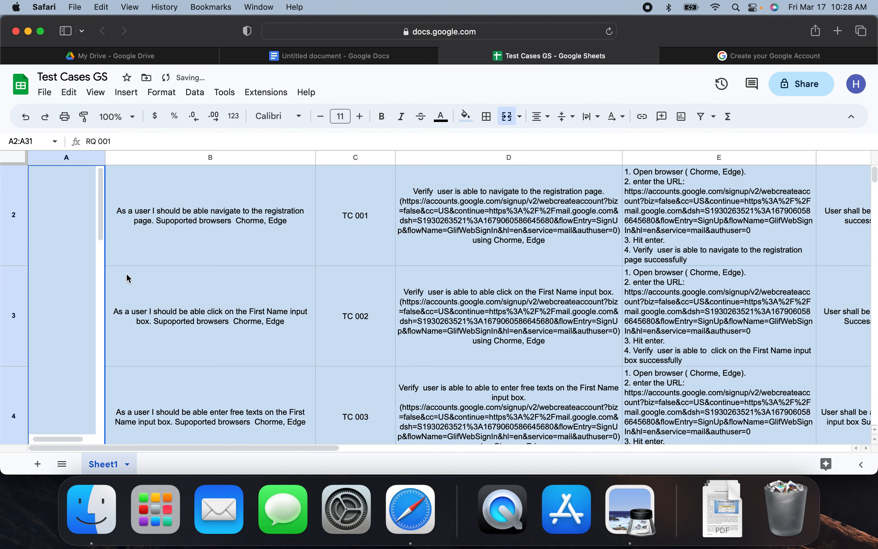
pyautogui.scroll(-3, 145, 266)
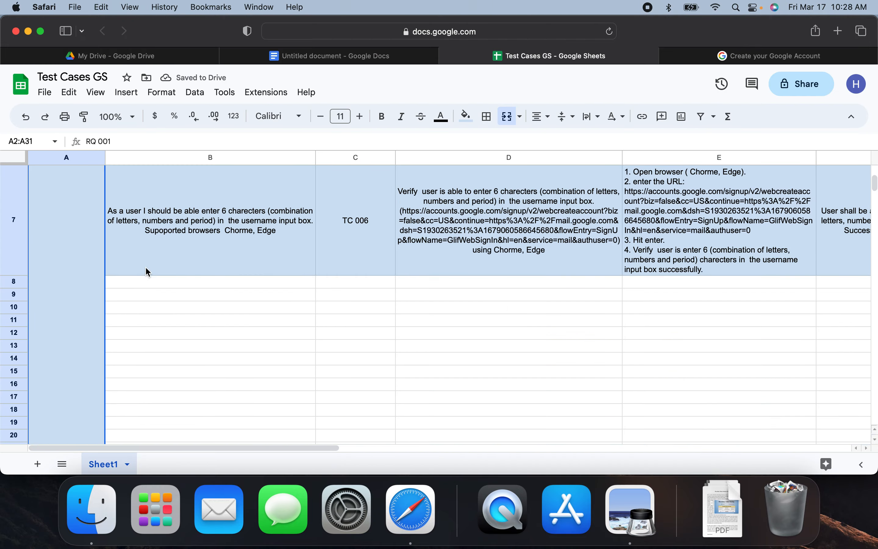
pyautogui.click(216, 312)
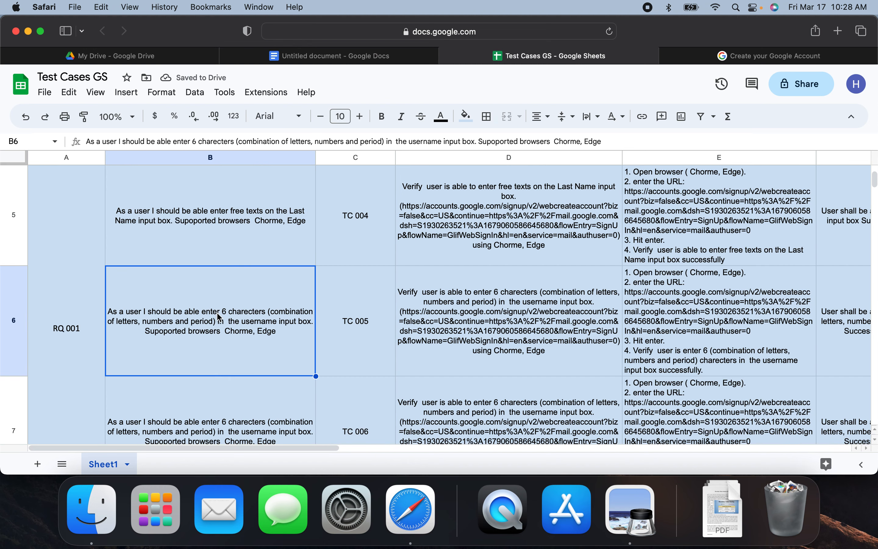
# Change the character count from 6 to 7 in the requirement description in B7.
pyautogui.scroll(-15, 260, 316)
pyautogui.scroll(15, 202, 272)
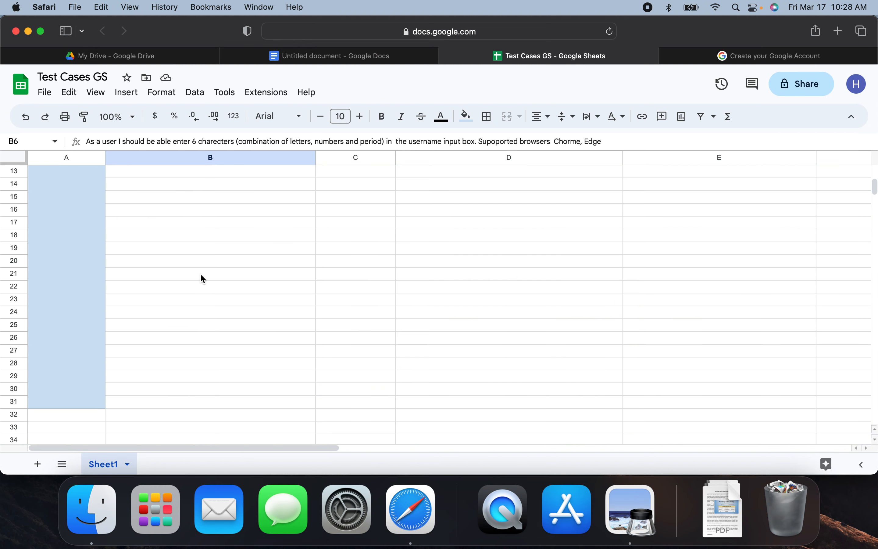
pyautogui.scroll(-3, 203, 278)
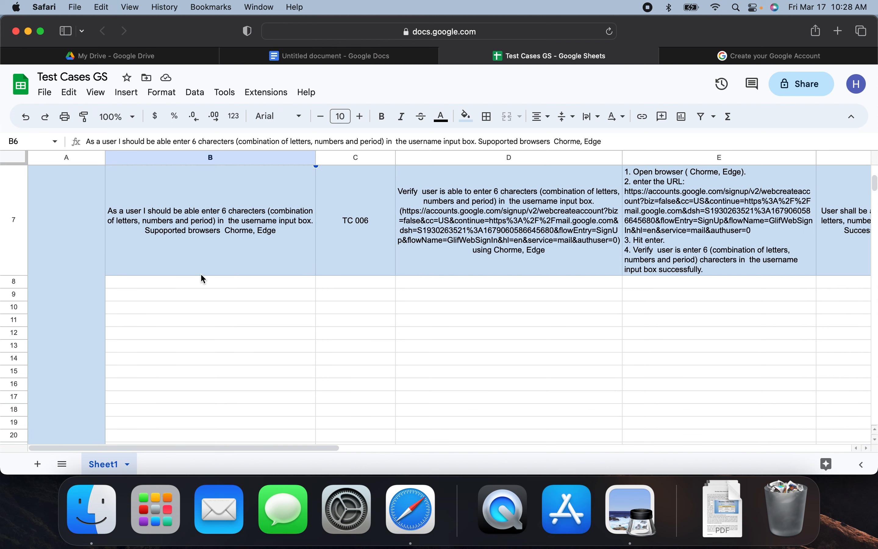
pyautogui.click(205, 264)
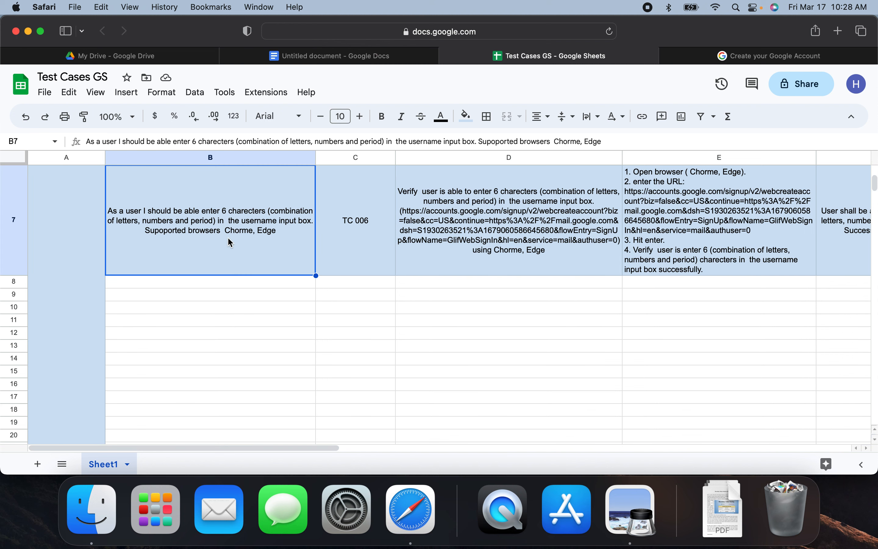
pyautogui.doubleClick(232, 213)
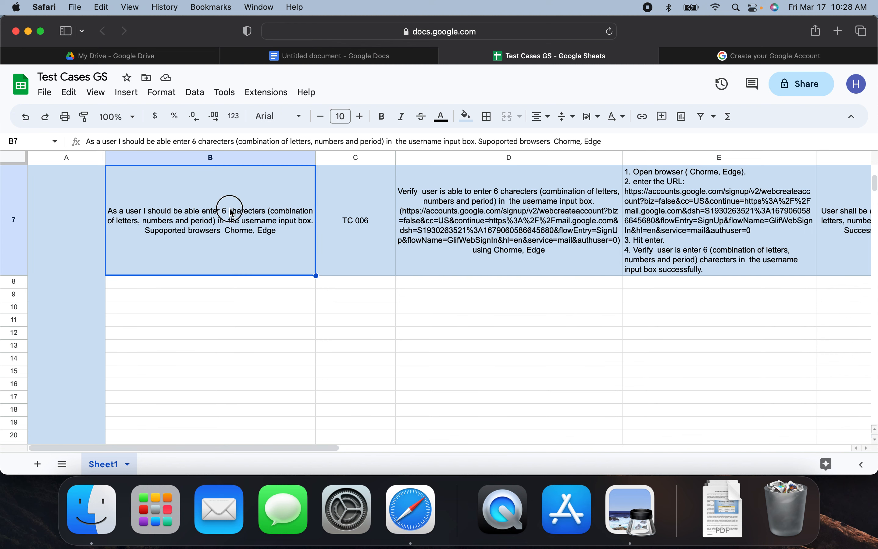
pyautogui.click(229, 172)
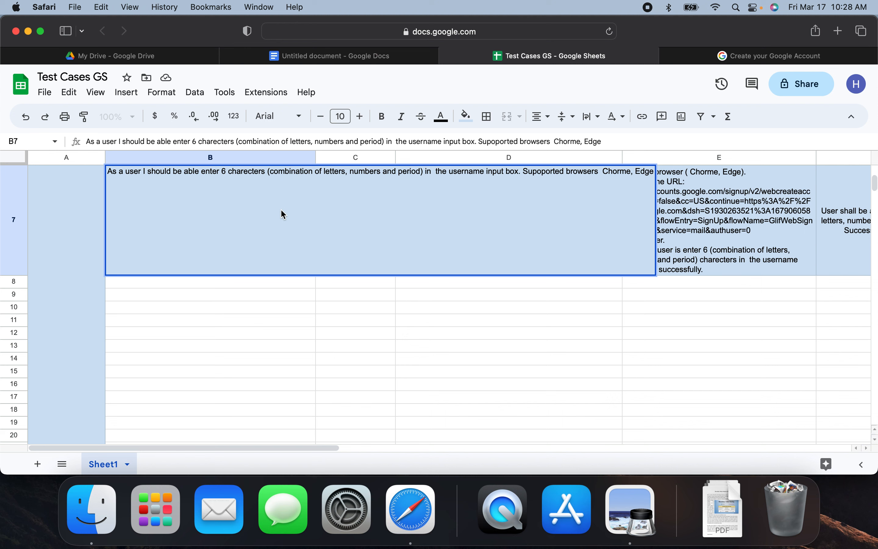
pyautogui.press('BackSpace')
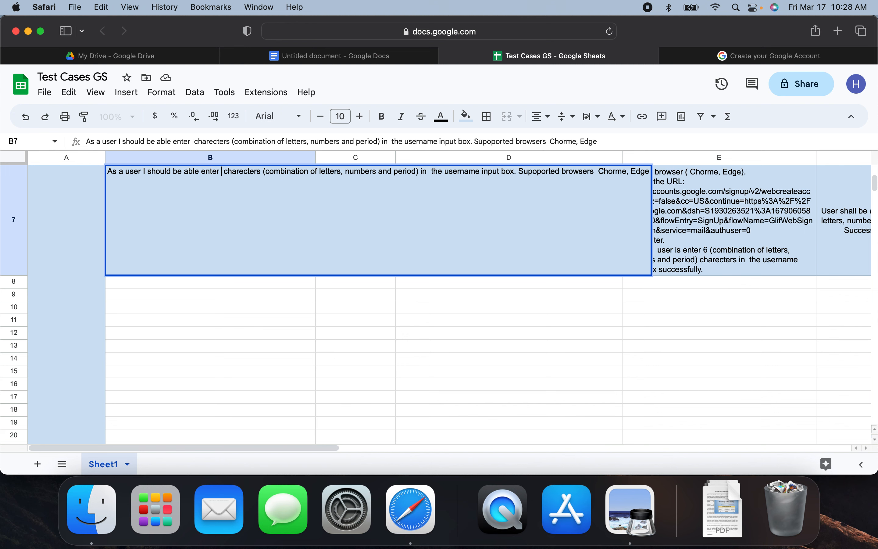
pyautogui.write('7')
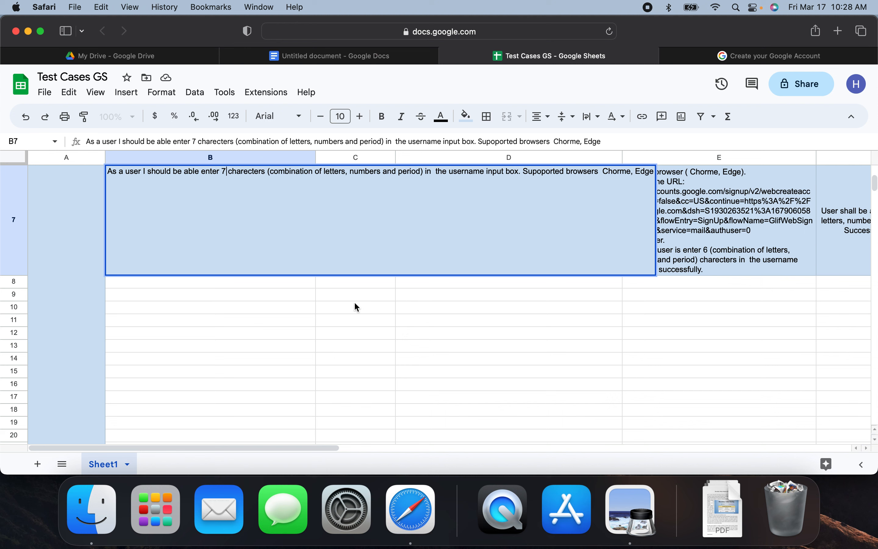
pyautogui.click(355, 306)
# Set the character count to 7 in the test case description in D7.
pyautogui.doubleClick(440, 233)
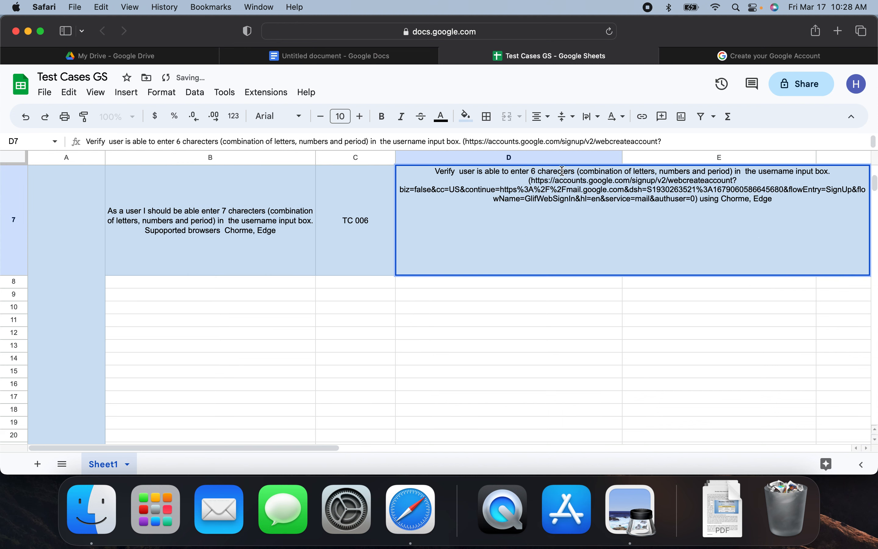
pyautogui.click(537, 171)
pyautogui.press('BackSpace')
pyautogui.write('7')
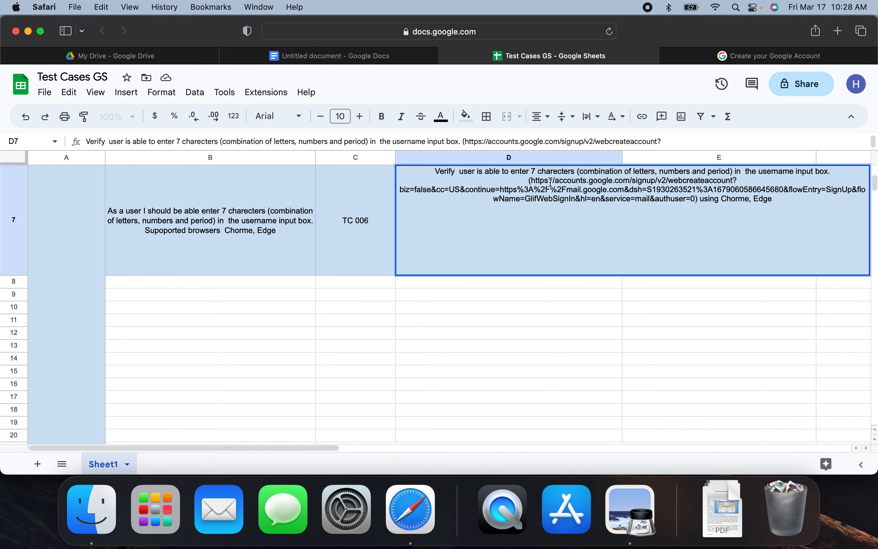
pyautogui.click(590, 295)
# Set the character count to 7 in step 4 of the test steps in E7.
pyautogui.click(667, 215)
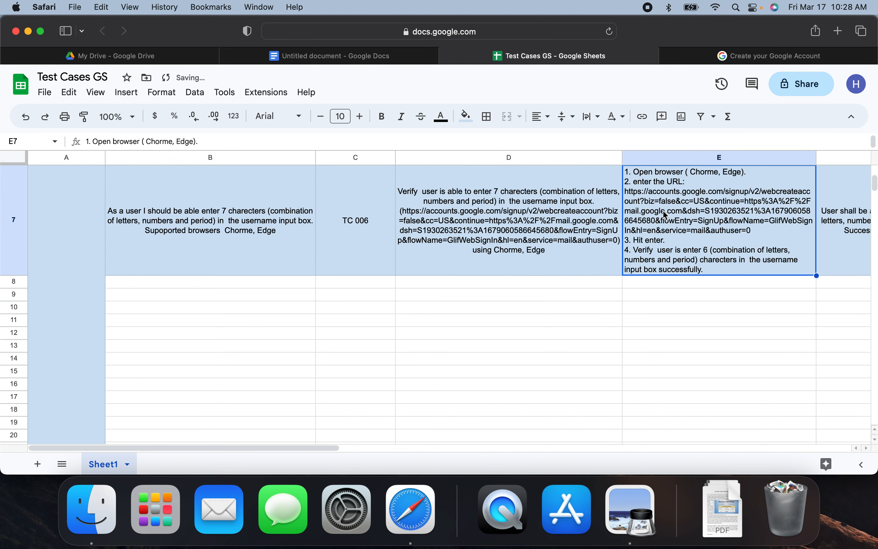
pyautogui.doubleClick(666, 215)
pyautogui.click(707, 235)
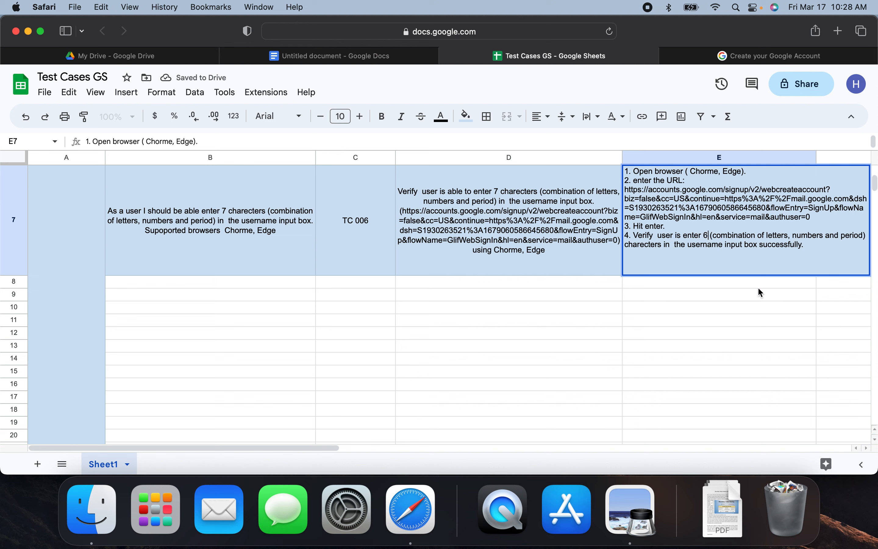
pyautogui.press('BackSpace')
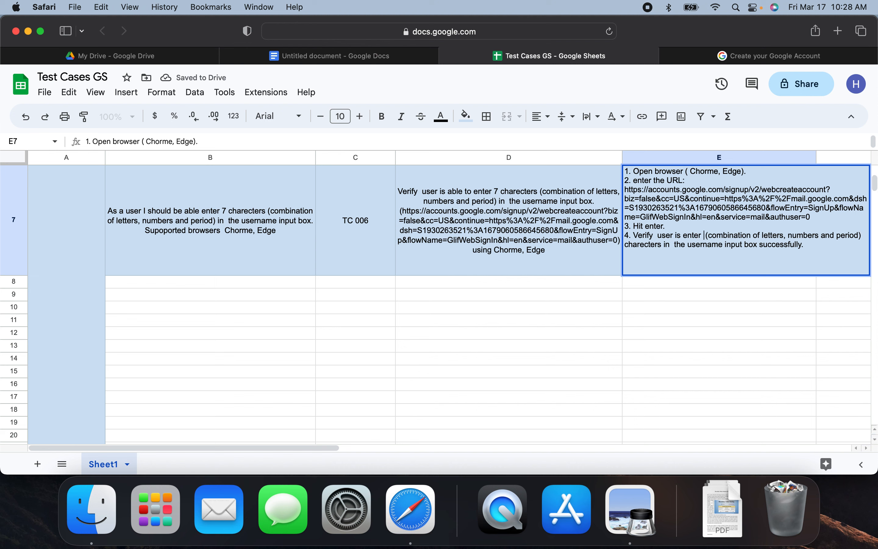
pyautogui.write('7')
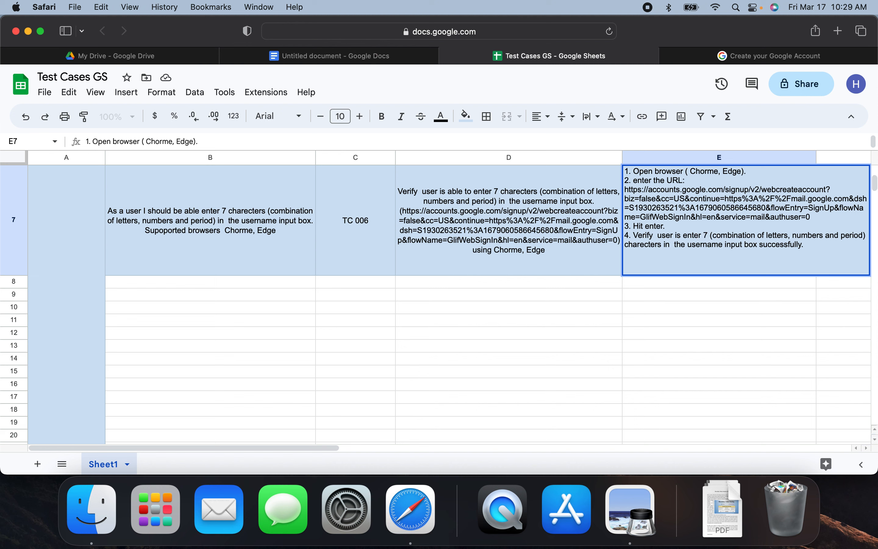
pyautogui.click(793, 311)
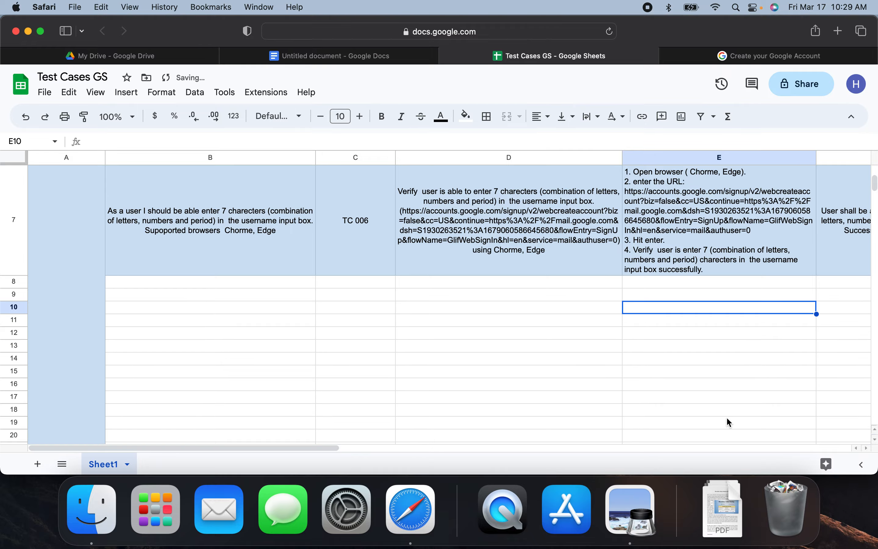
# Consult the boundary value table in the Preview PDF, and return to the sheet to set the character count in F7's expected result to 7.
pyautogui.hotkey('ctrl', 'Up')
pyautogui.click(292, 310)
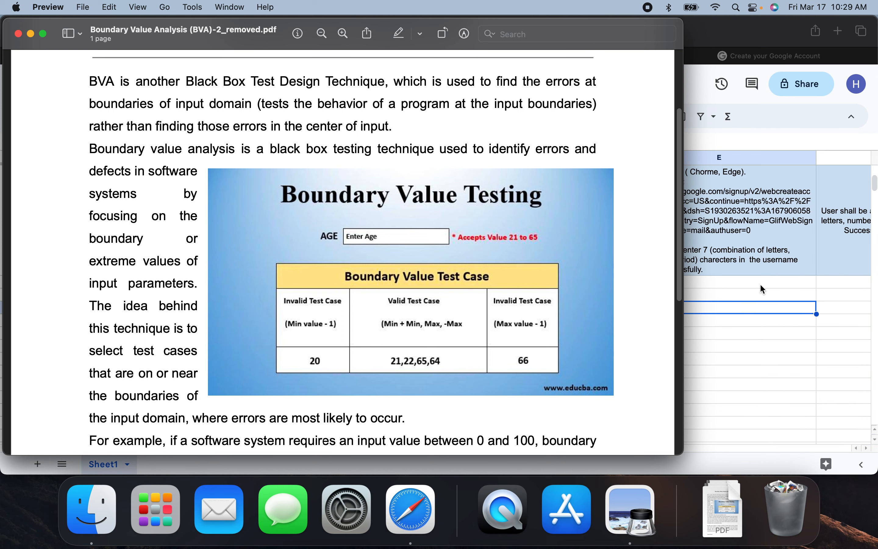
pyautogui.click(742, 304)
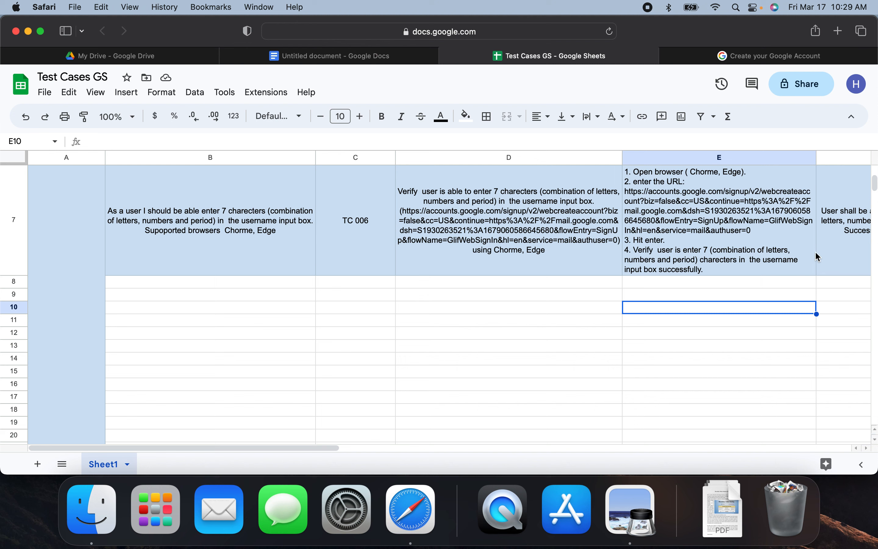
pyautogui.click(837, 238)
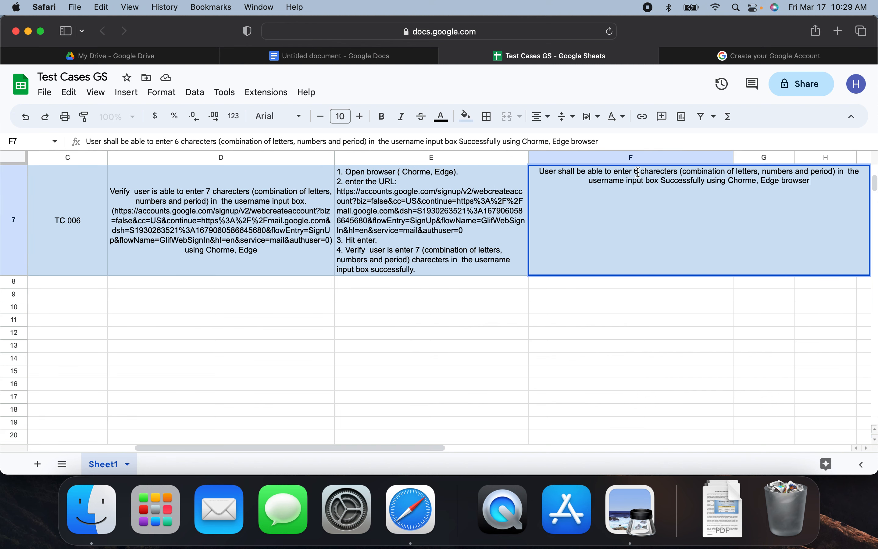
pyautogui.click(638, 172)
pyautogui.press('BackSpace')
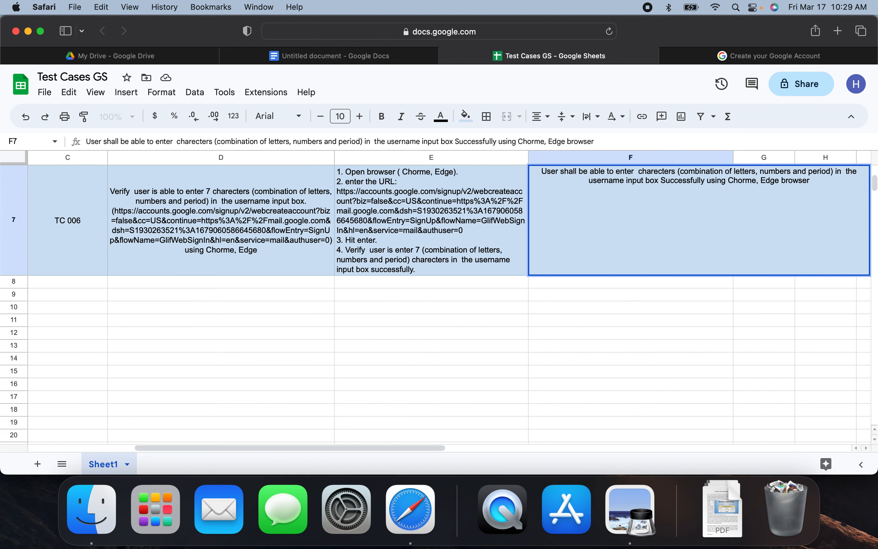
pyautogui.write('7')
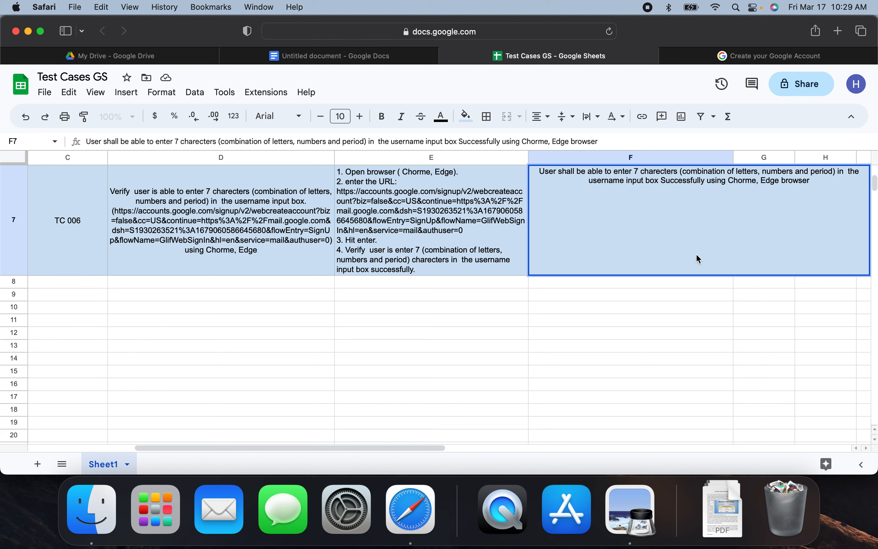
pyautogui.click(357, 300)
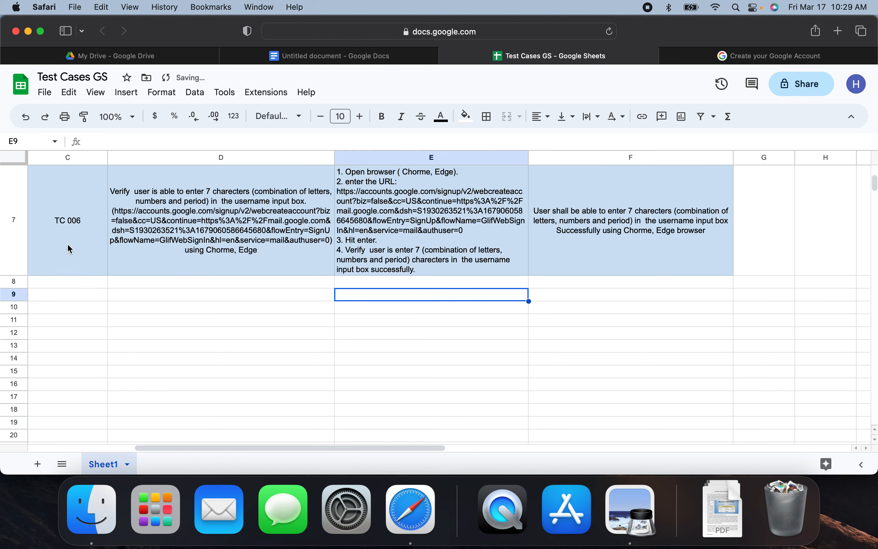
# Copy the test case description, test steps and expected result from D7, E7 and F7 into D8, E8 and F8.
pyautogui.click(181, 254)
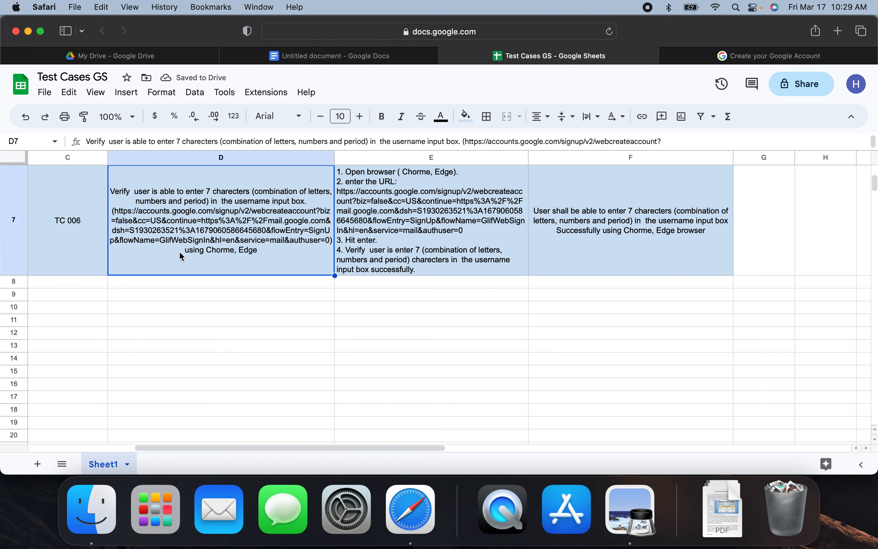
pyautogui.press('super+c')
pyautogui.click(180, 283)
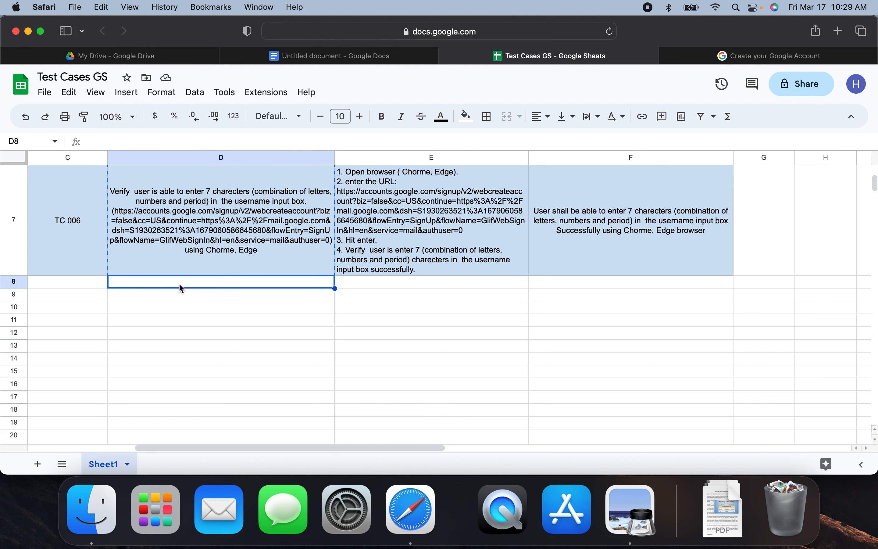
pyautogui.press('super+v')
pyautogui.click(415, 265)
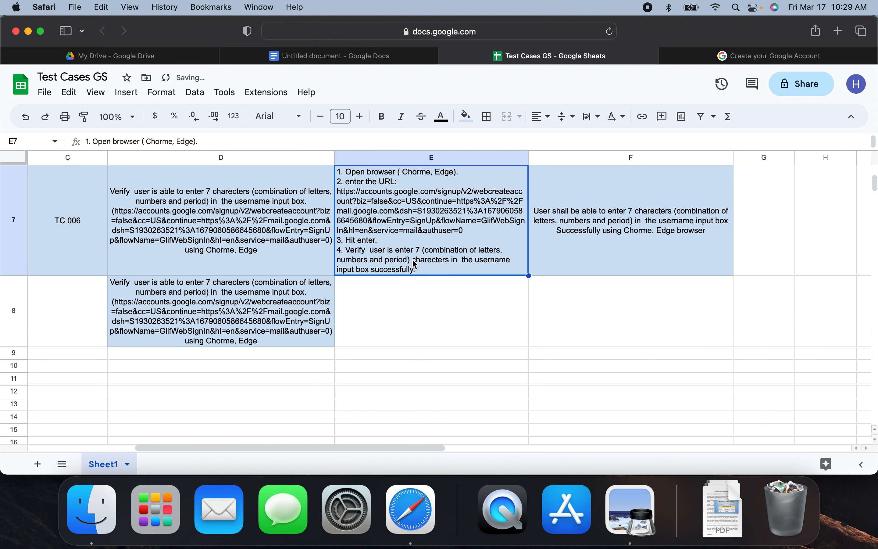
pyautogui.press('super+c')
pyautogui.click(419, 295)
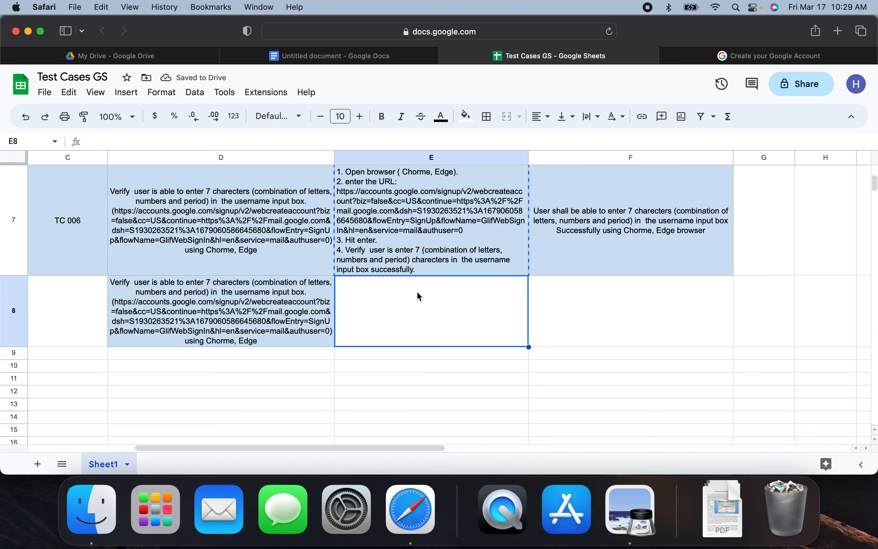
pyautogui.press('super+v')
pyautogui.click(579, 254)
pyautogui.press('super+c')
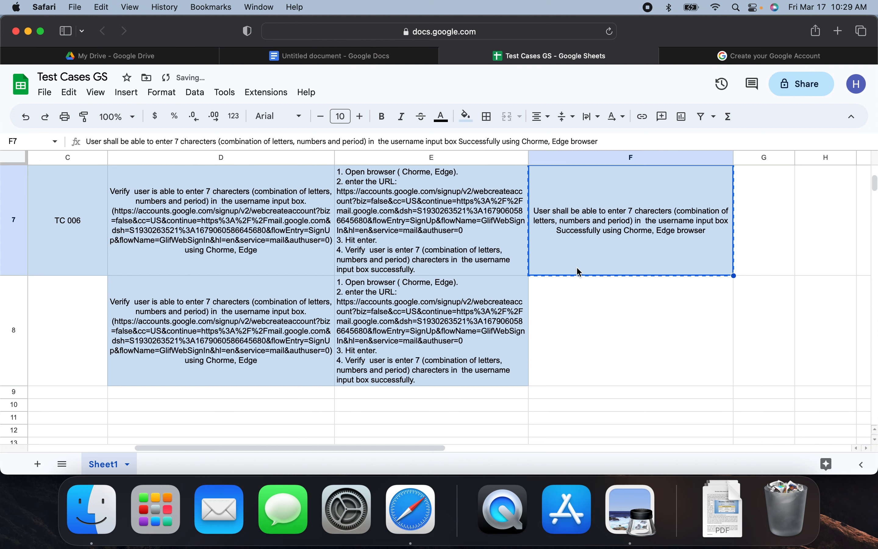
pyautogui.click(568, 305)
pyautogui.press('super+v')
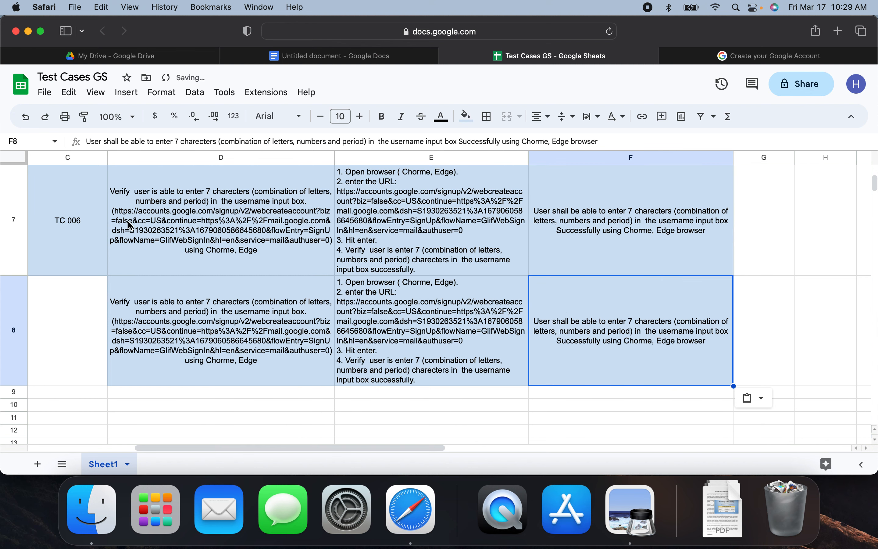
# Copy the test case ID from C7 to C8 and the requirement description from B7 to B8.
pyautogui.click(103, 238)
pyautogui.press('super+c')
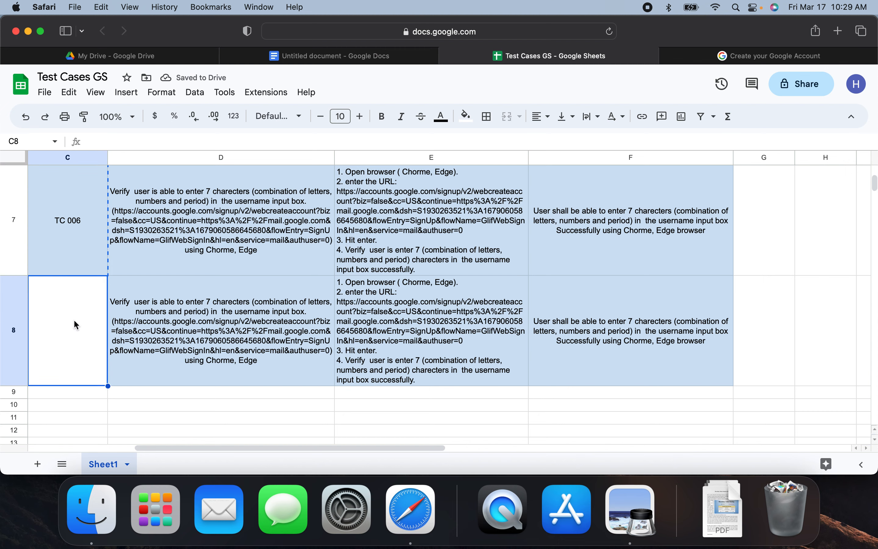
pyautogui.press('super+v')
pyautogui.hscroll(10, 74, 317)
pyautogui.hscroll(-10, 102, 281)
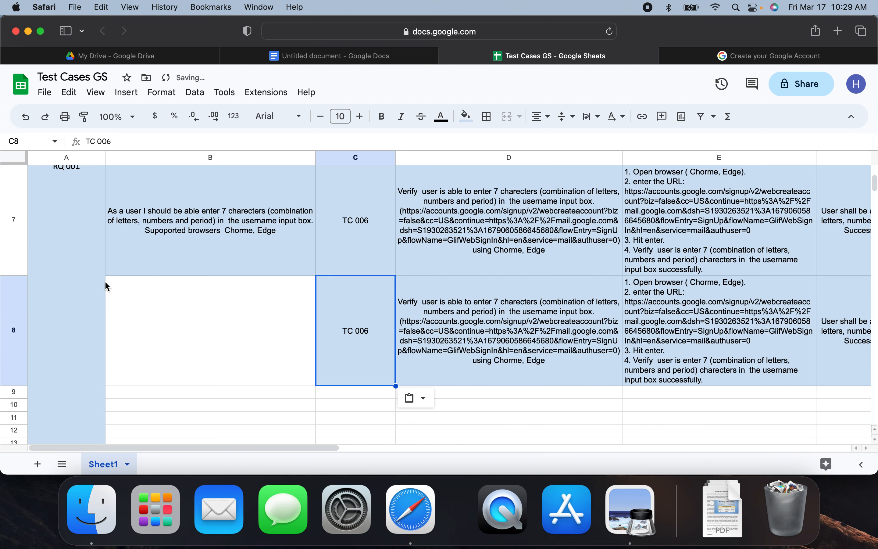
pyautogui.click(157, 242)
pyautogui.press('super+c')
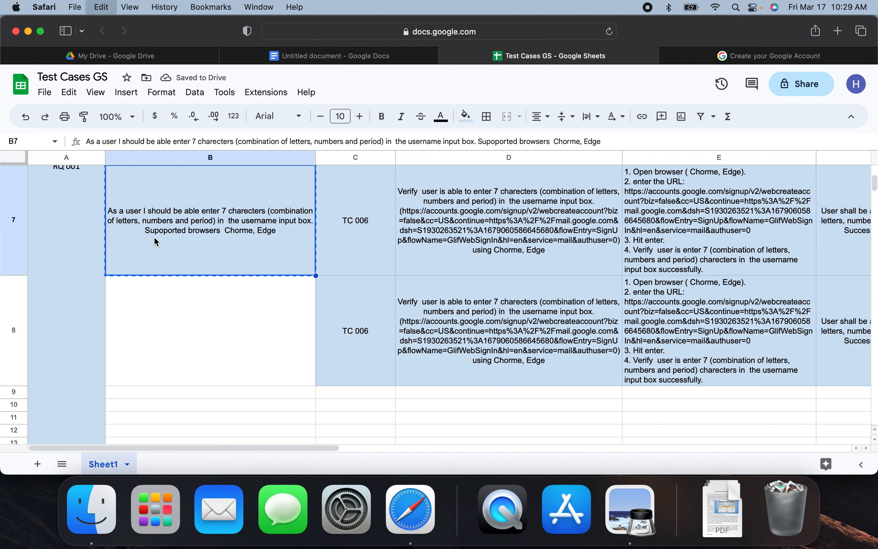
pyautogui.click(172, 303)
pyautogui.press('super+v')
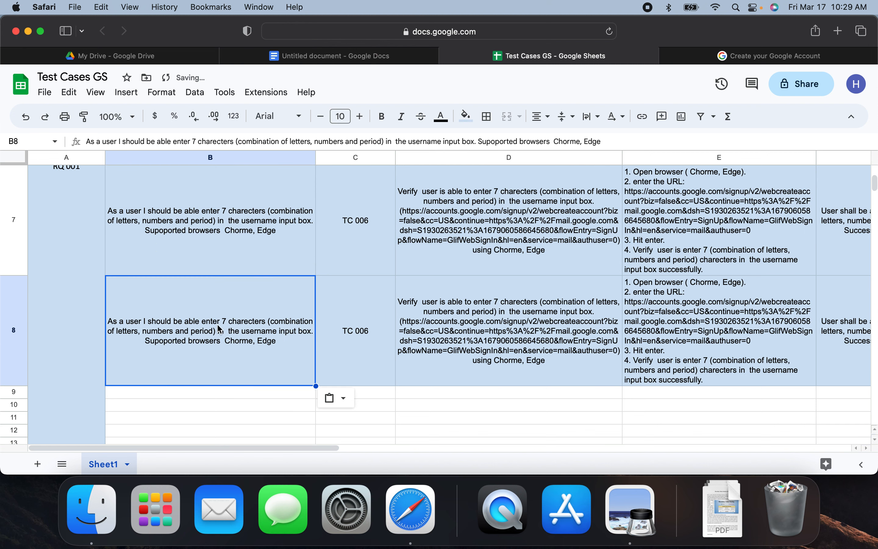
# Consult the boundary value table in the Preview PDF and the username requirement in the Google Docs document, and set B8's character count to 30.
pyautogui.doubleClick(236, 334)
pyautogui.click(225, 283)
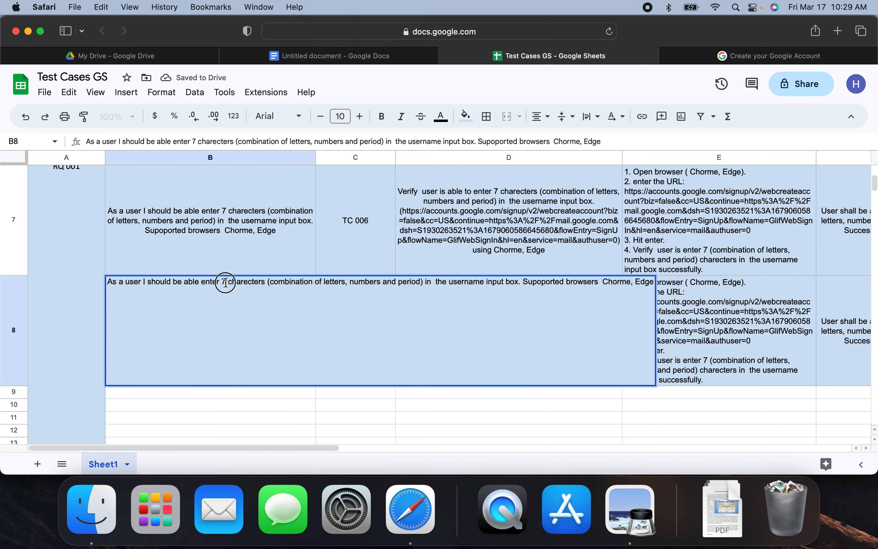
pyautogui.press('BackSpace')
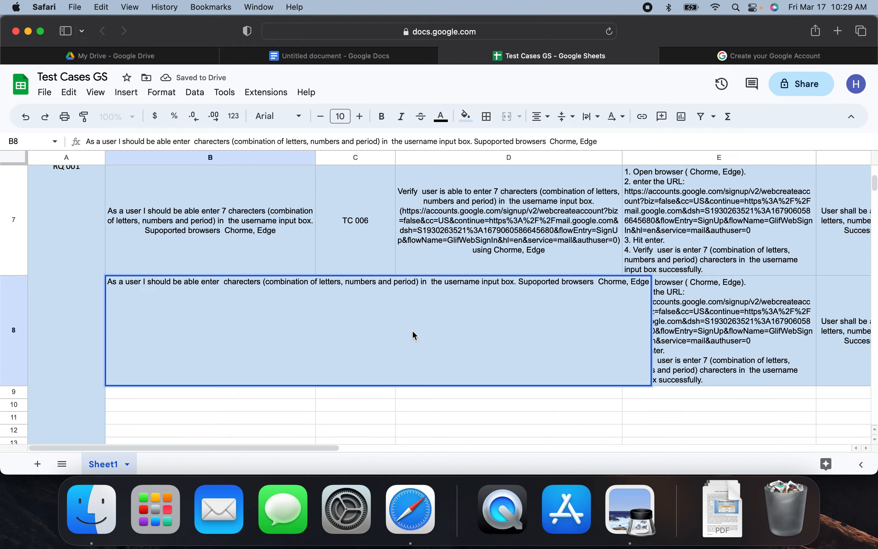
pyautogui.hotkey('ctrl', 'Up')
pyautogui.click(313, 372)
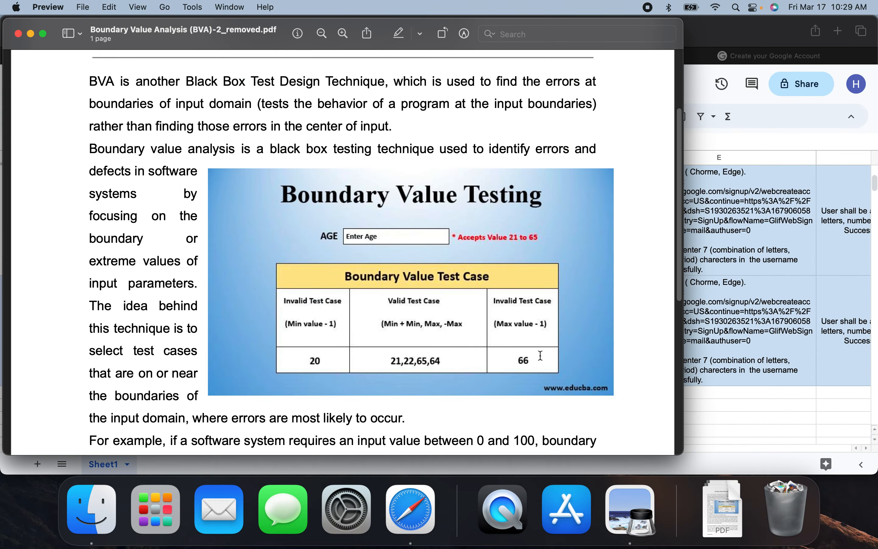
pyautogui.click(813, 313)
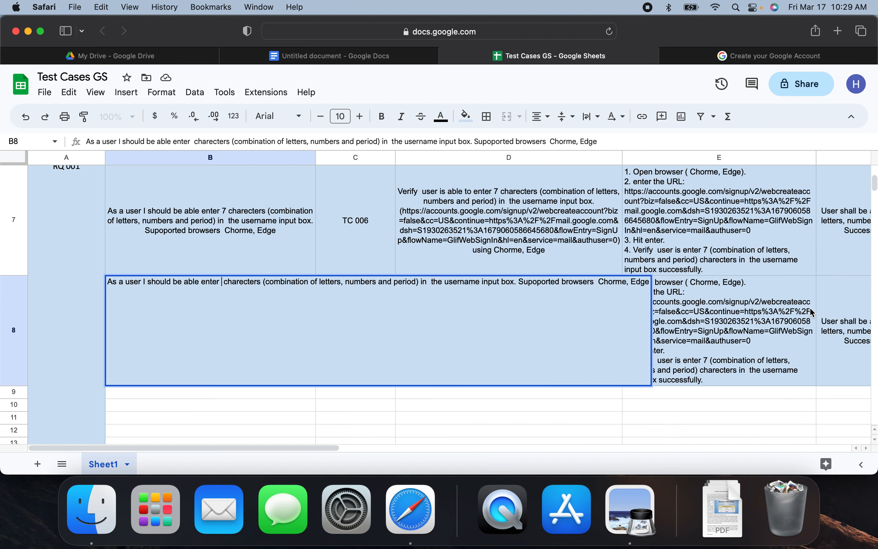
pyautogui.click(363, 56)
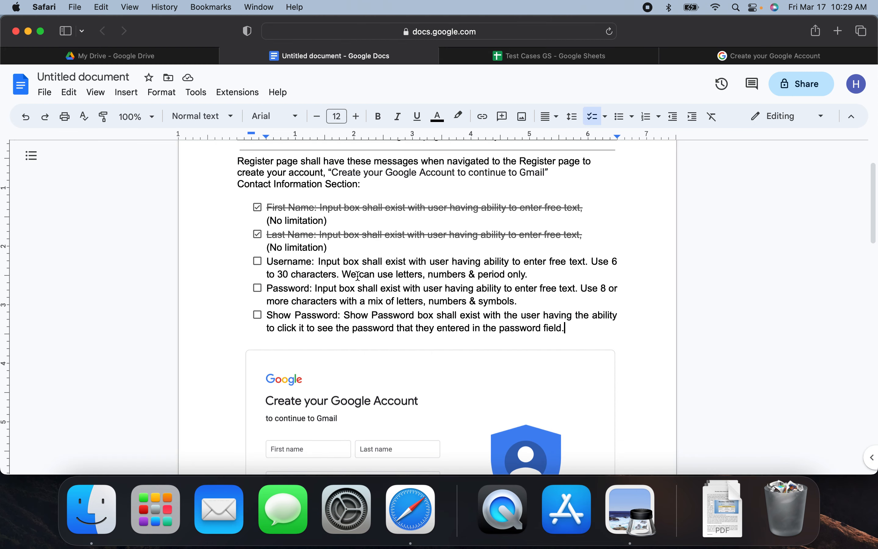
pyautogui.click(579, 57)
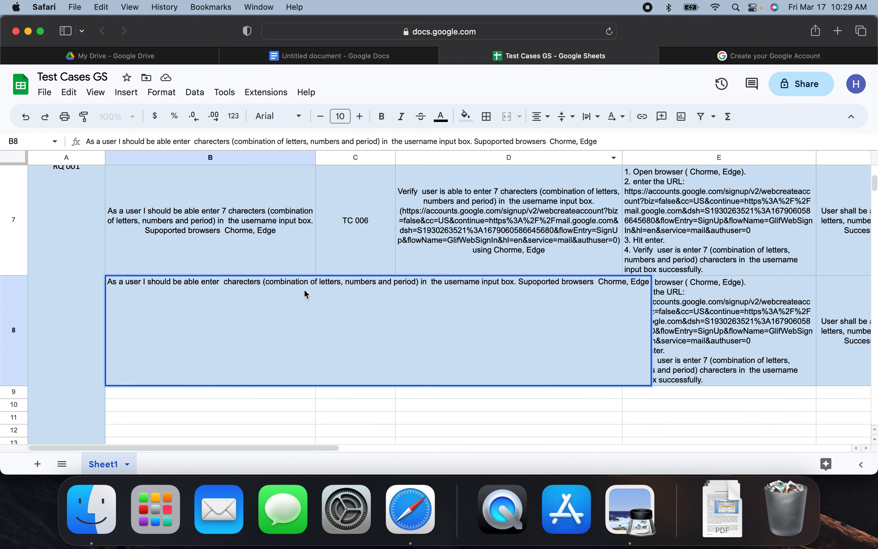
pyautogui.write('30')
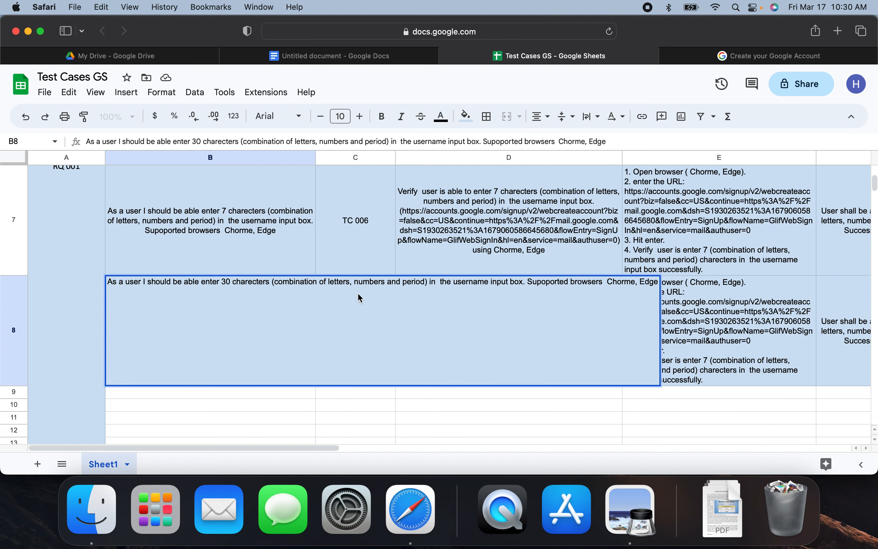
pyautogui.click(700, 240)
pyautogui.click(552, 316)
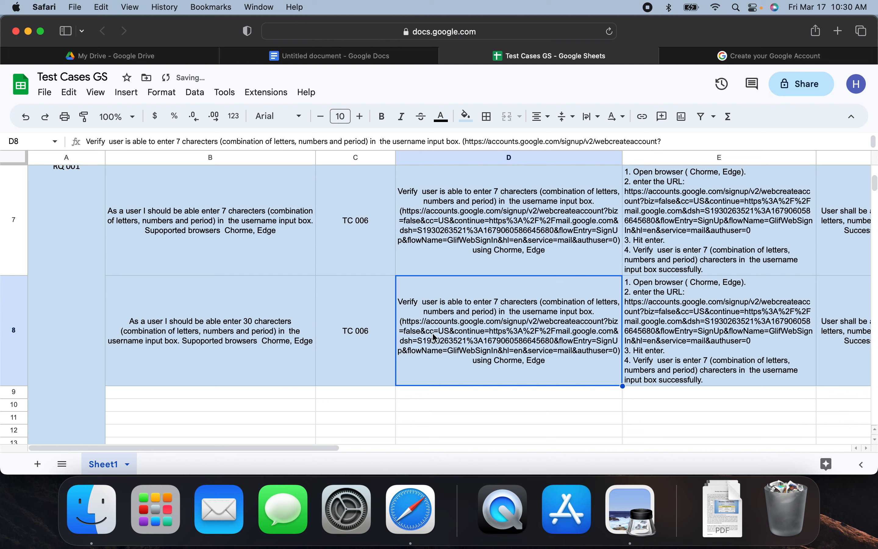
# Change the test case ID in C8 to TC 007.
pyautogui.doubleClick(382, 333)
pyautogui.press('BackSpace')
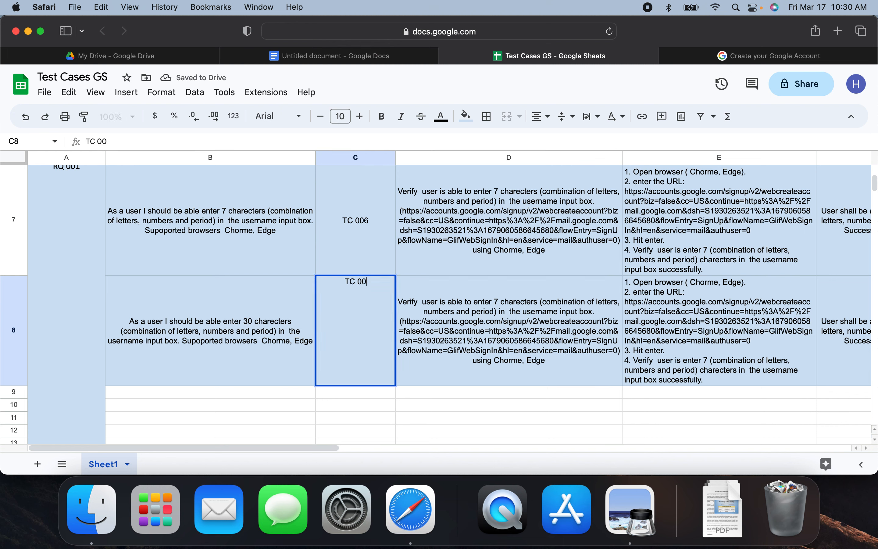
pyautogui.write('7')
# Set the character count in D8's test case description to 30.
pyautogui.doubleClick(429, 318)
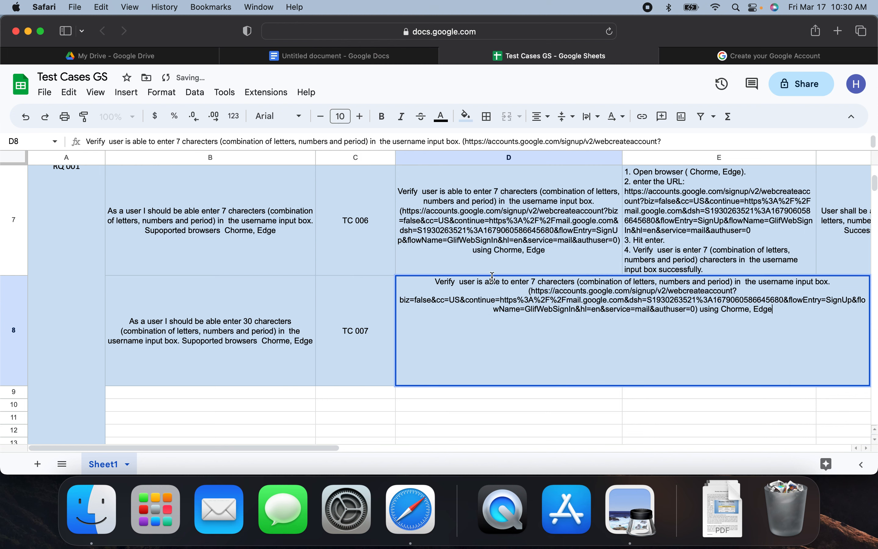
pyautogui.click(538, 282)
pyautogui.press('BackSpace')
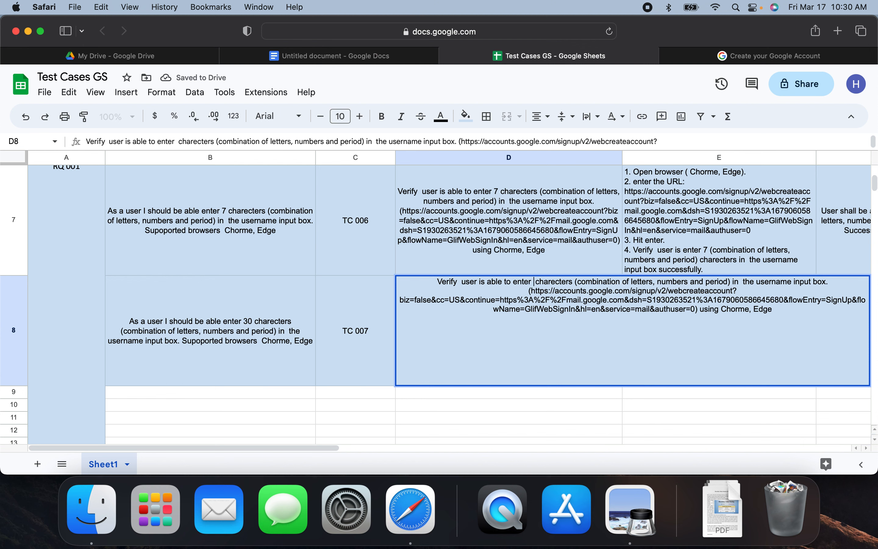
pyautogui.write('30')
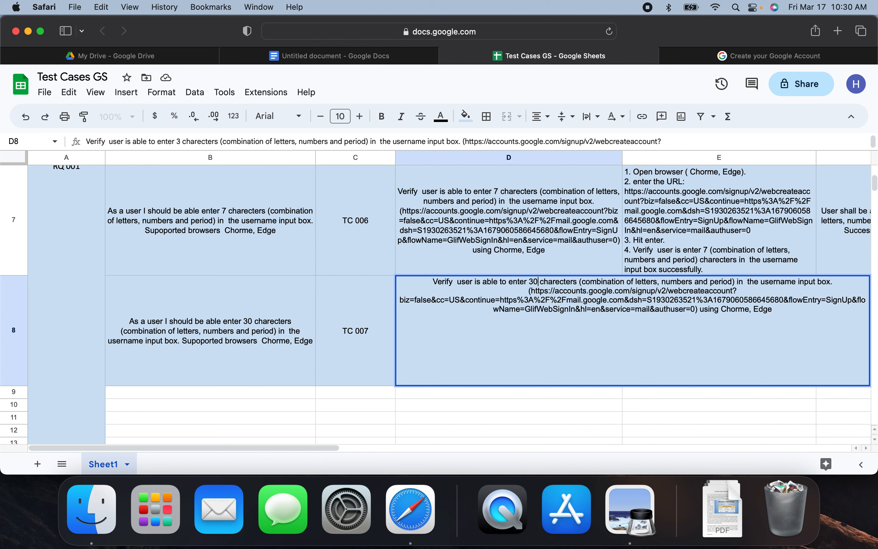
# Set the character count to 30 in step 4 of the test steps in E8.
pyautogui.click(691, 417)
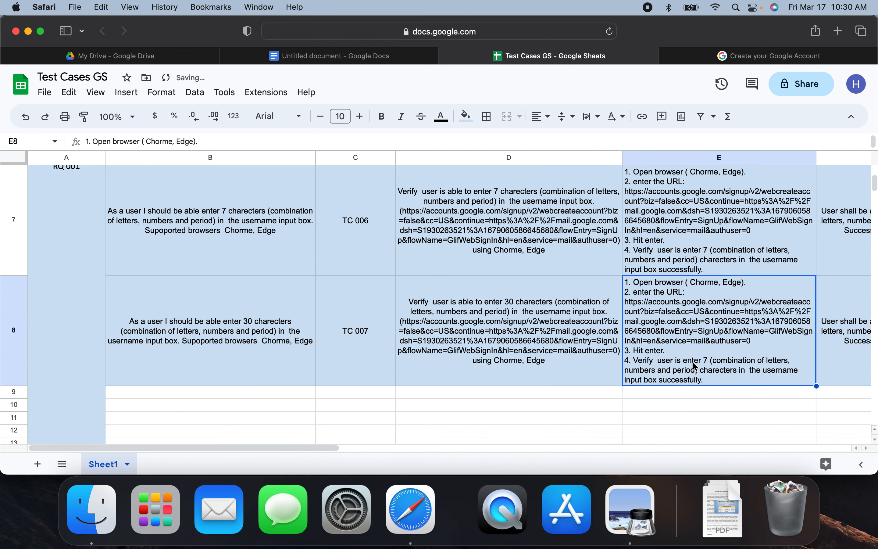
pyautogui.doubleClick(710, 350)
pyautogui.doubleClick(712, 345)
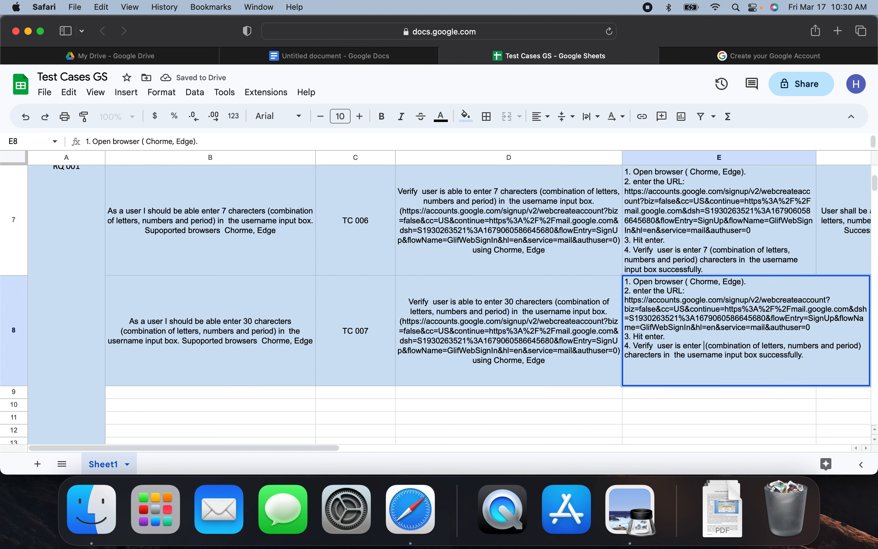
pyautogui.write('30')
pyautogui.click(739, 392)
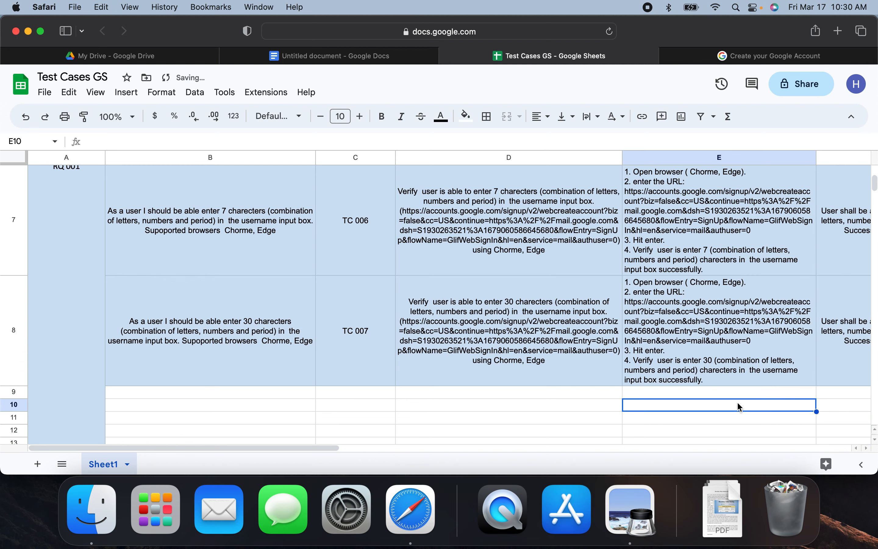
# Set the character count in F8's expected result to 30.
pyautogui.doubleClick(861, 345)
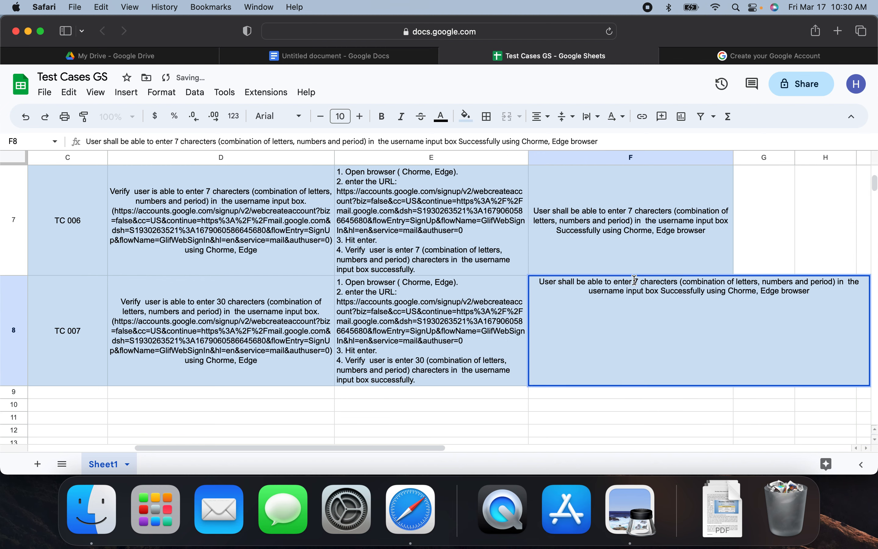
pyautogui.doubleClick(639, 280)
pyautogui.press('BackSpace')
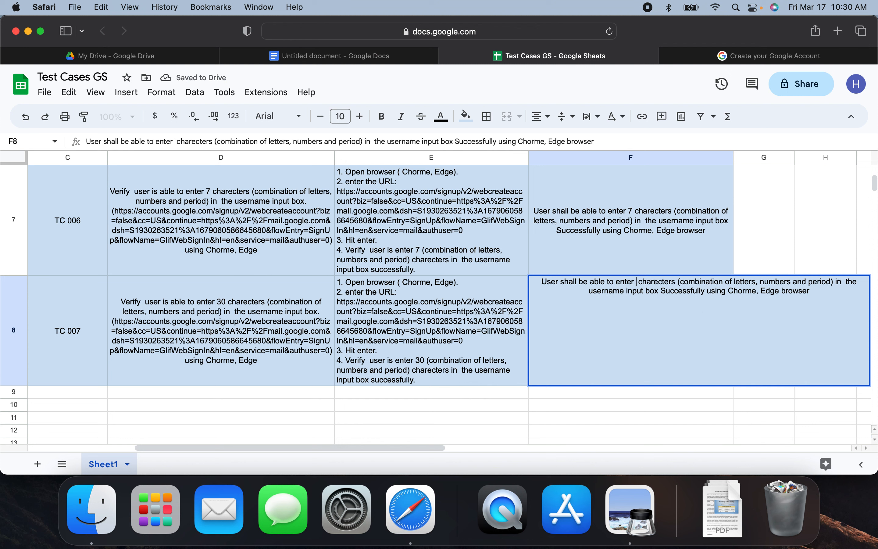
pyautogui.write('30')
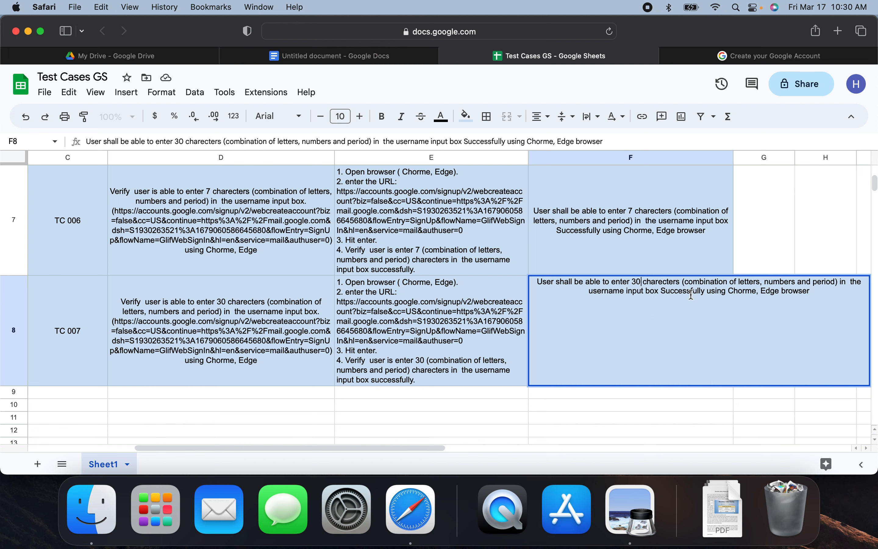
pyautogui.click(285, 391)
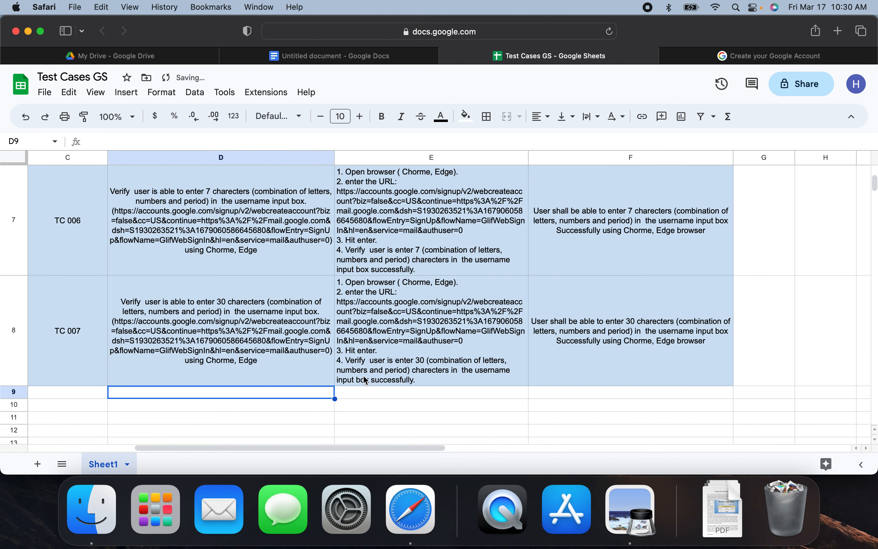
# Copy the test case description, test steps and expected result from D8, E8 and F8 into D9, E9 and F9.
pyautogui.click(285, 370)
pyautogui.press('super+c')
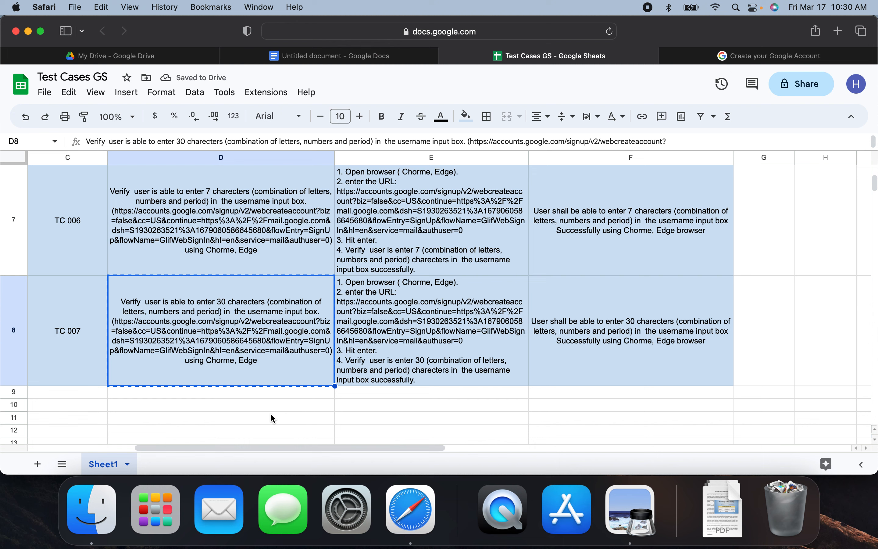
pyautogui.click(273, 394)
pyautogui.press('super+v')
pyautogui.click(399, 382)
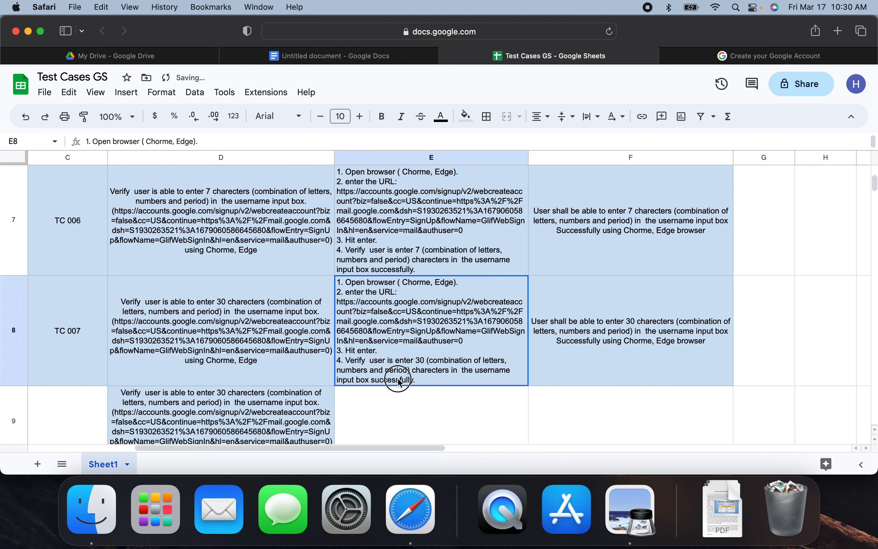
pyautogui.press('super+c')
pyautogui.click(385, 414)
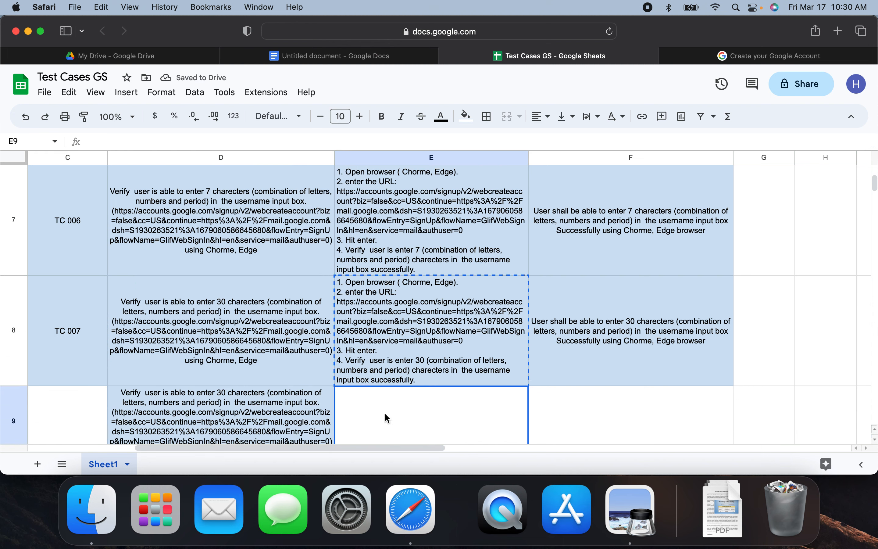
pyautogui.press('super+v')
pyautogui.click(590, 349)
pyautogui.press('super+c')
pyautogui.click(607, 410)
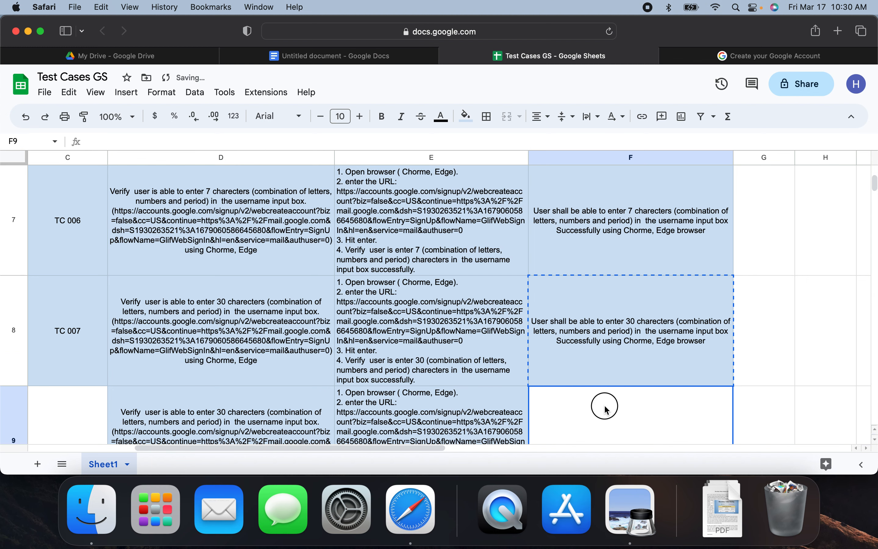
pyautogui.press('super+v')
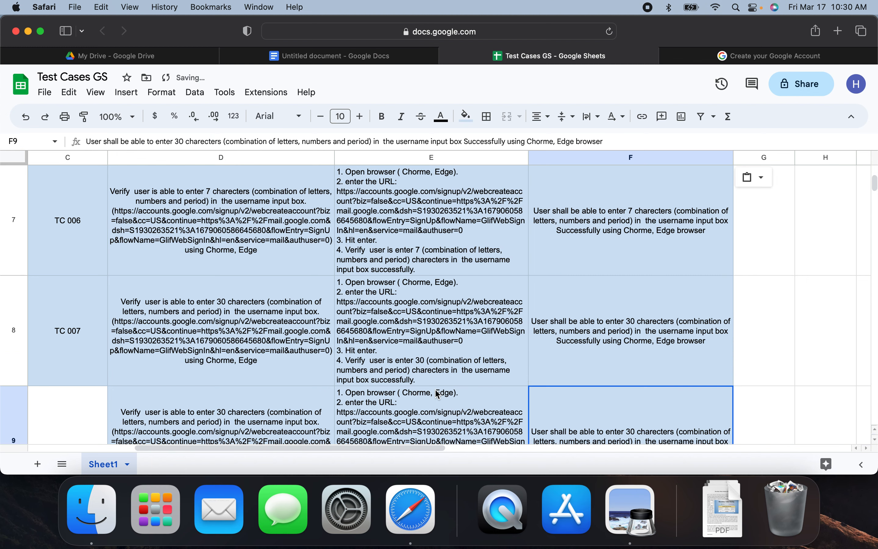
# Copy the test case ID from C8 to C9 and the requirement description from B8 to B9.
pyautogui.hscroll(-5, 437, 395)
pyautogui.click(368, 370)
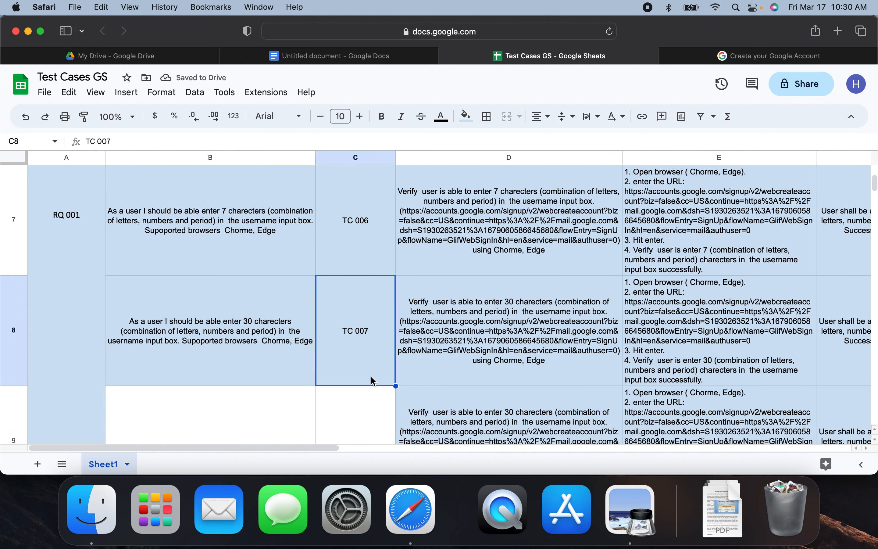
pyautogui.press('super+c')
pyautogui.click(361, 420)
pyautogui.press('super+v')
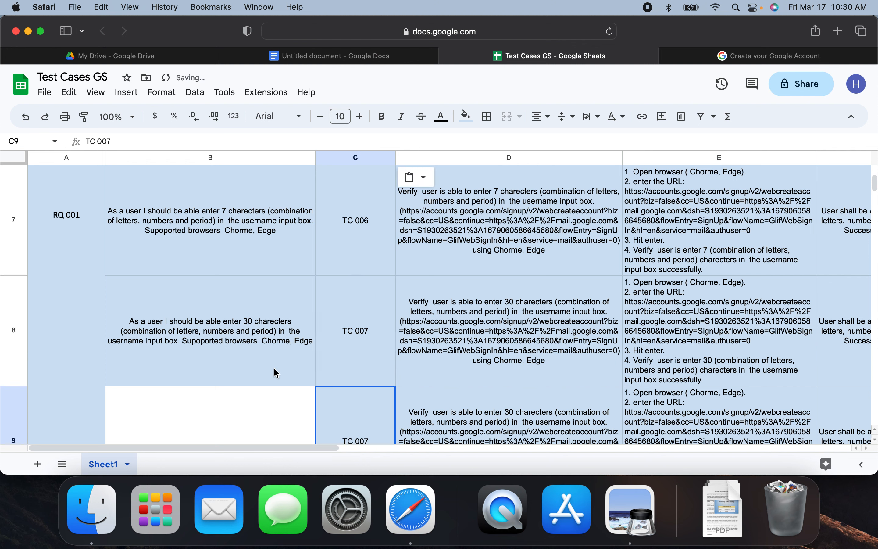
pyautogui.click(263, 363)
pyautogui.press('super+c')
pyautogui.click(260, 414)
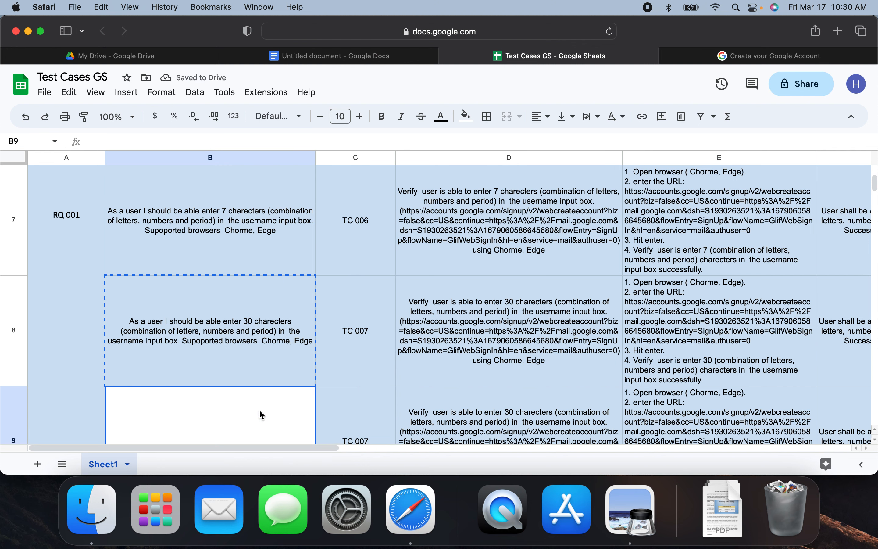
pyautogui.press('super+v')
# Change the test case ID in C9 to TC 008.
pyautogui.scroll(-5, 267, 411)
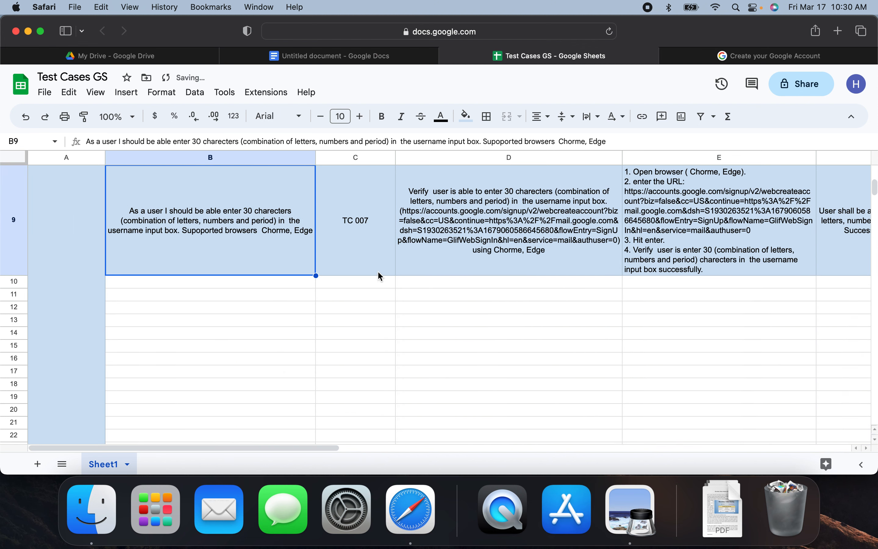
pyautogui.doubleClick(377, 225)
pyautogui.press('BackSpace')
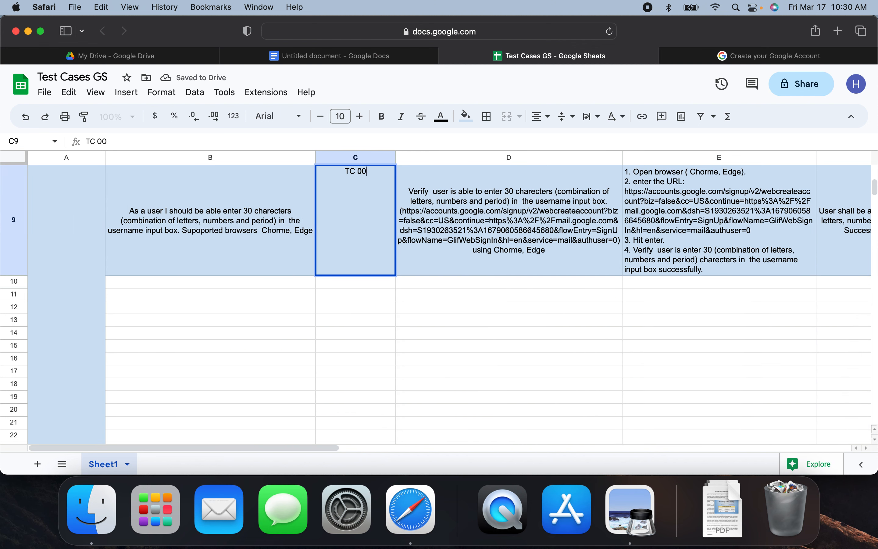
pyautogui.write('8')
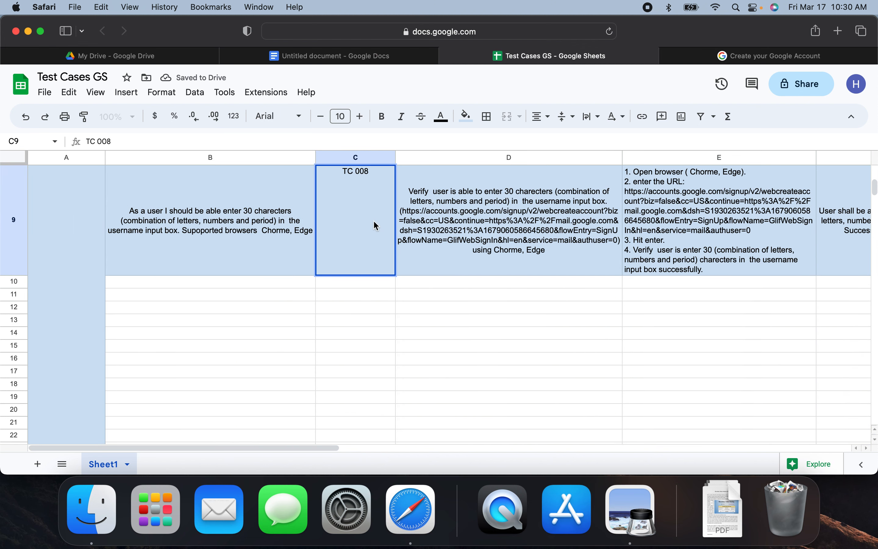
# Consult the boundary value table in the Preview PDF, and return to the sheet to set the character count in B9's requirement description to 29.
pyautogui.doubleClick(231, 239)
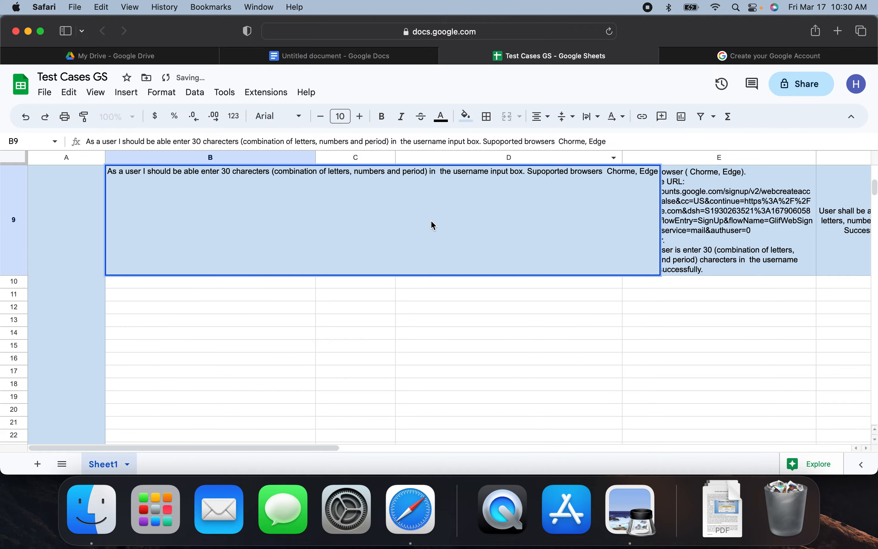
pyautogui.hotkey('ctrl', 'Up')
pyautogui.click(248, 332)
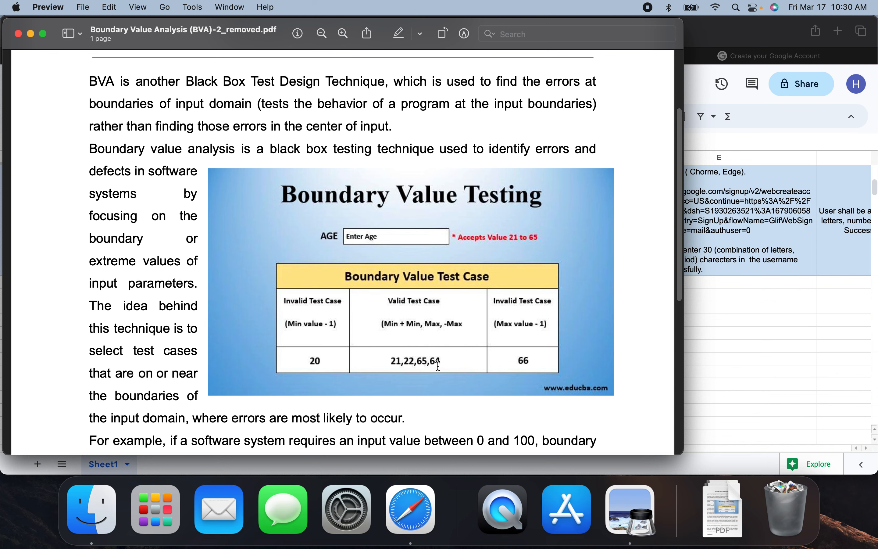
pyautogui.click(758, 404)
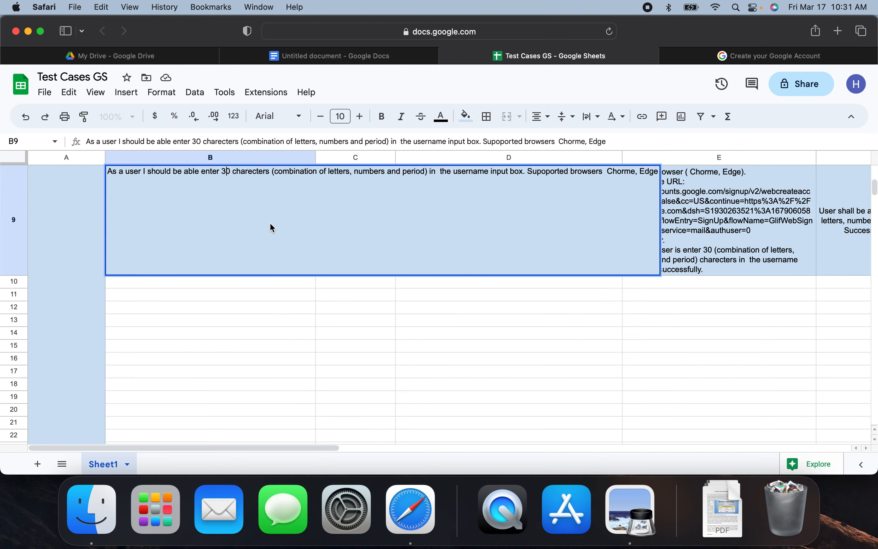
pyautogui.press('BackSpace')
pyautogui.press('Delete')
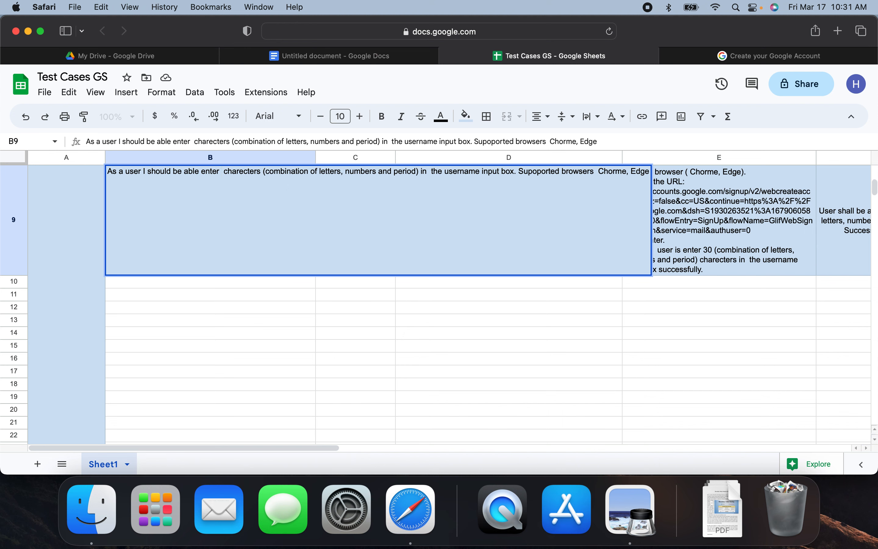
pyautogui.write('29')
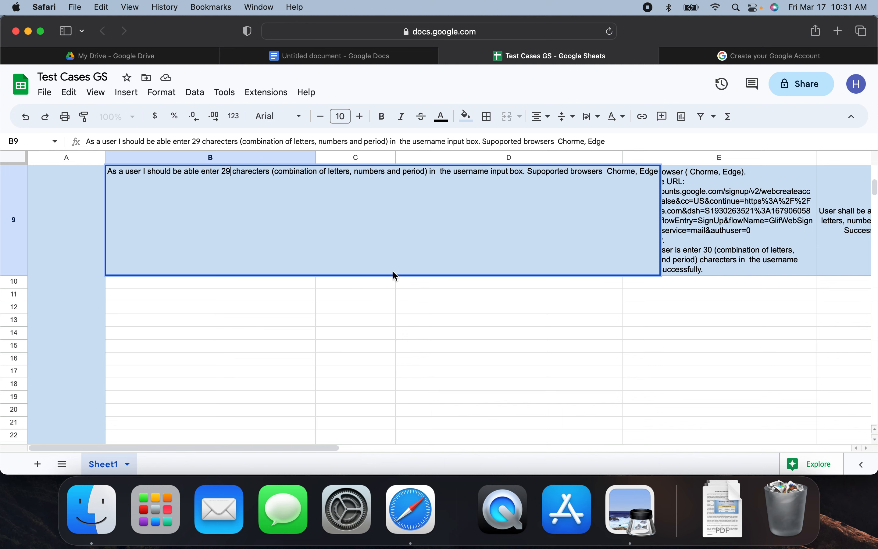
# Set the character count in D9's test case description to 29.
pyautogui.click(440, 319)
pyautogui.click(449, 231)
pyautogui.doubleClick(448, 231)
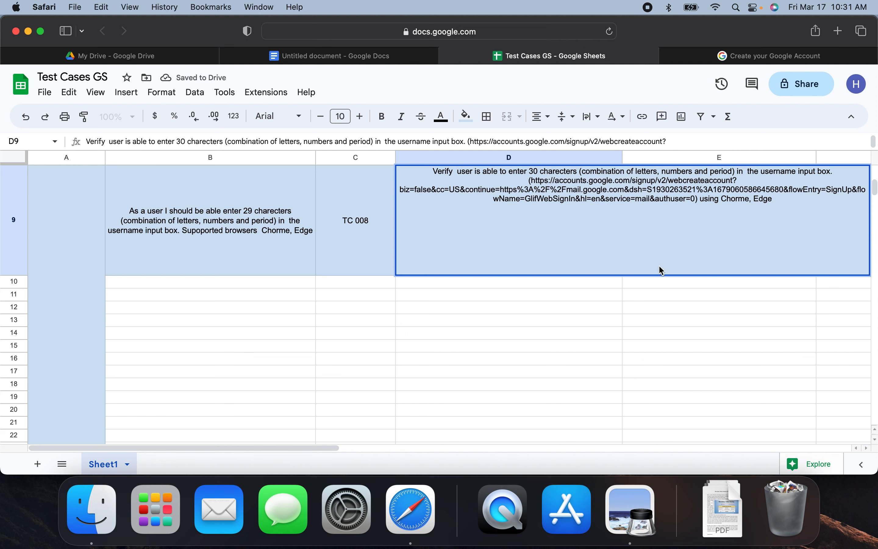
pyautogui.press('BackSpace')
pyautogui.press('BackSpace')
pyautogui.write('29')
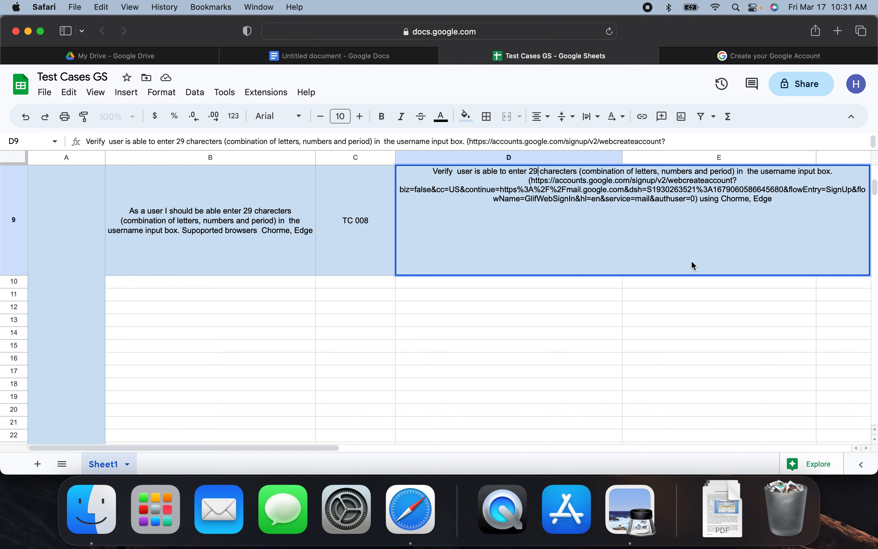
pyautogui.click(647, 280)
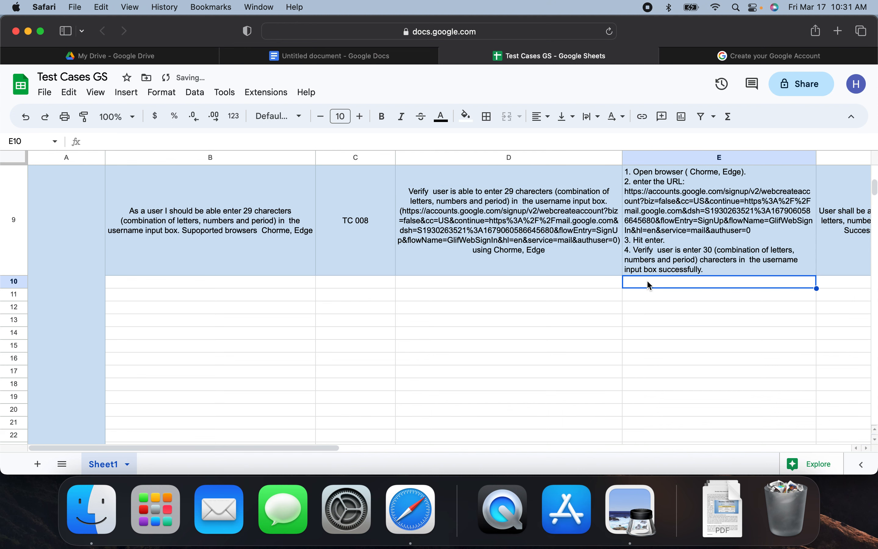
# Set the character count in step 4 of E9's test steps to 29.
pyautogui.click(681, 219)
pyautogui.doubleClick(681, 220)
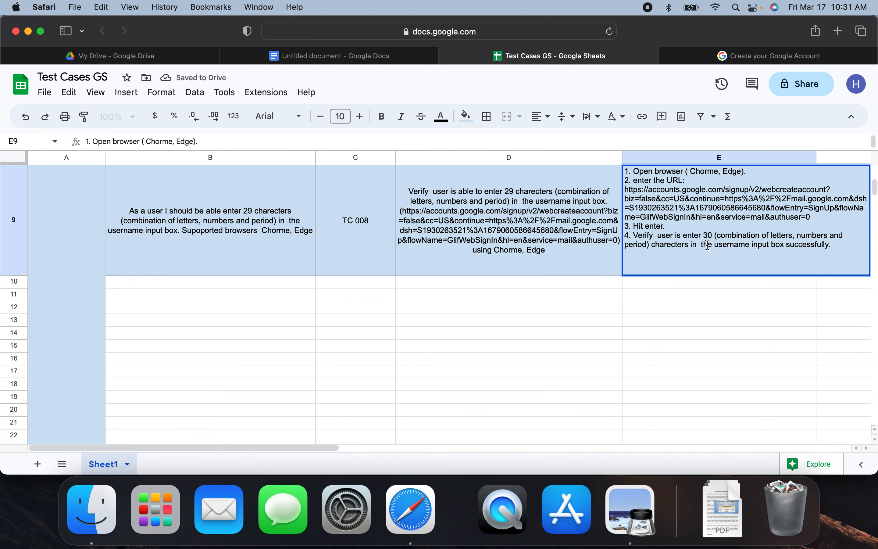
pyautogui.click(712, 234)
pyautogui.press('BackSpace')
pyautogui.press('BackSpace')
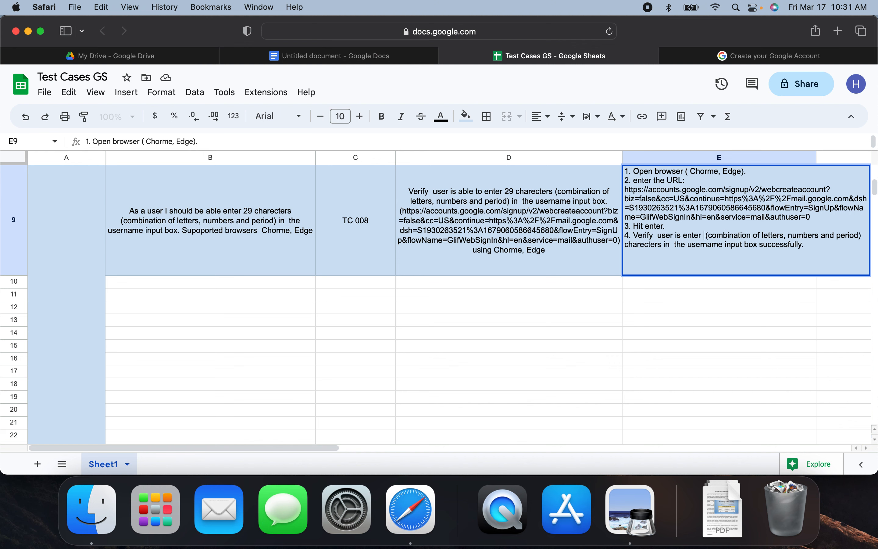
pyautogui.write('29')
pyautogui.press('Return')
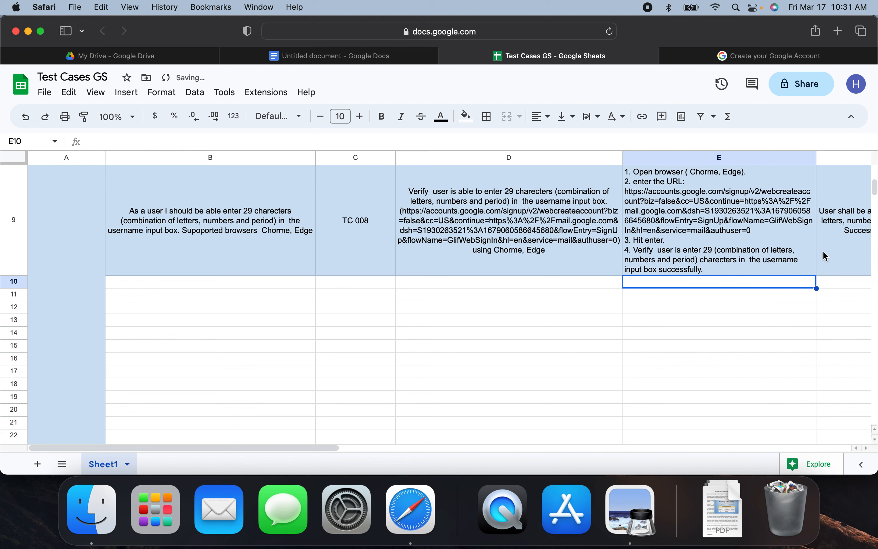
# Set the character count in F9's expected result to 29.
pyautogui.scroll(2, 645, 324)
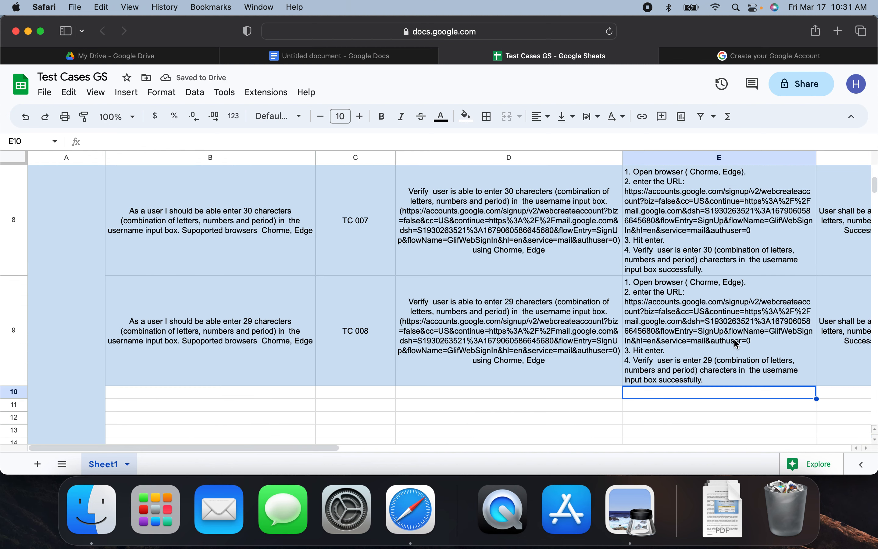
pyautogui.doubleClick(845, 339)
pyautogui.click(641, 282)
pyautogui.press('BackSpace')
pyautogui.press('BackSpace')
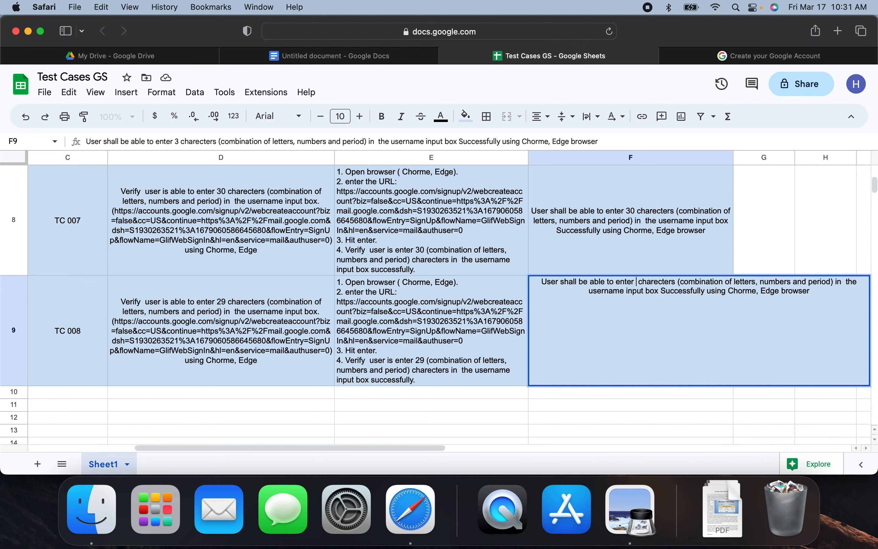
pyautogui.write('29')
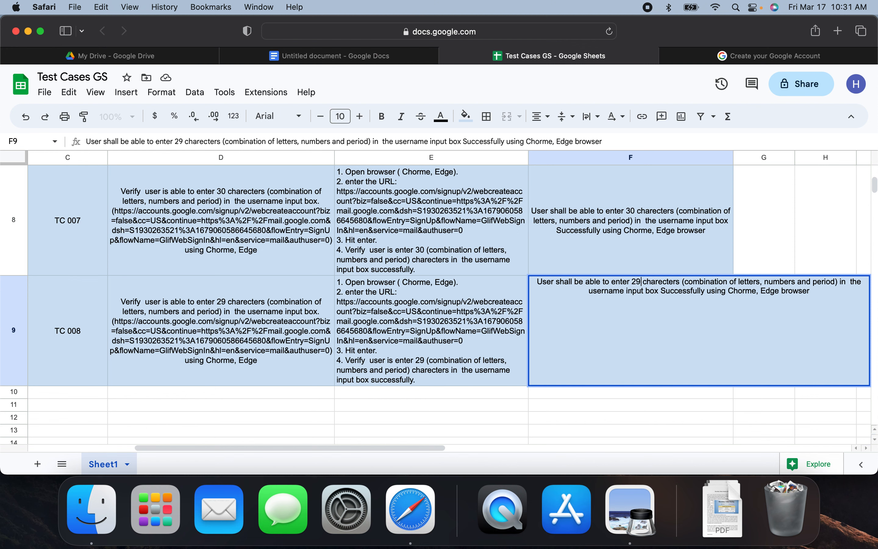
pyautogui.click(279, 398)
# Copy the requirement description from B9 to B10, consulting the boundary value table in the Preview PDF before pasting.
pyautogui.hscroll(-5, 271, 381)
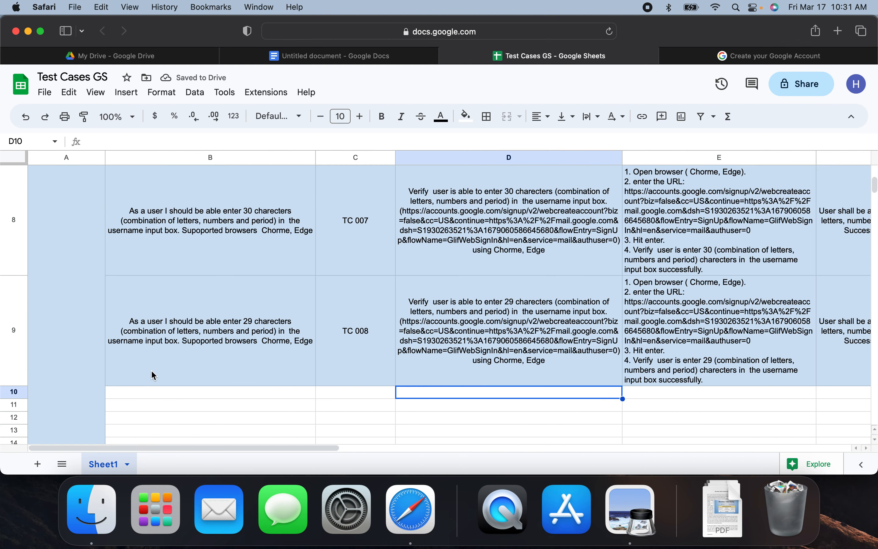
pyautogui.scroll(-2, 154, 375)
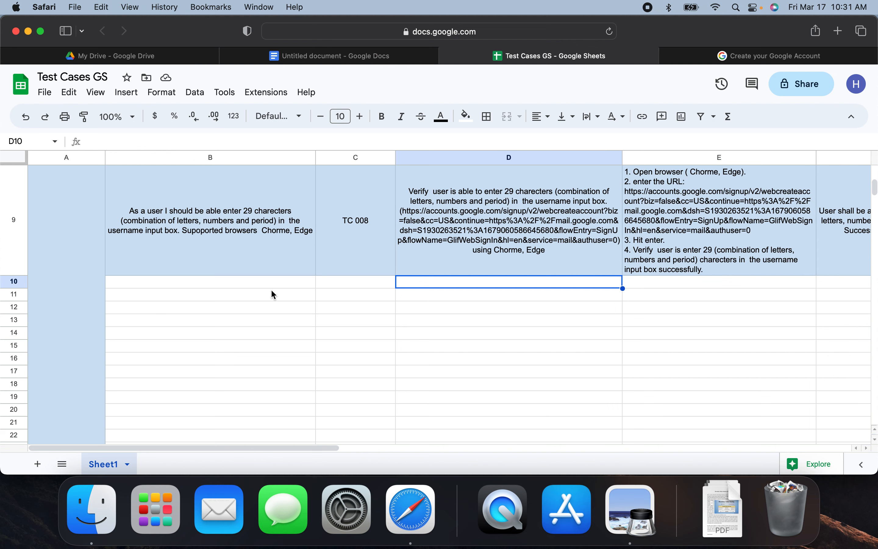
pyautogui.click(238, 226)
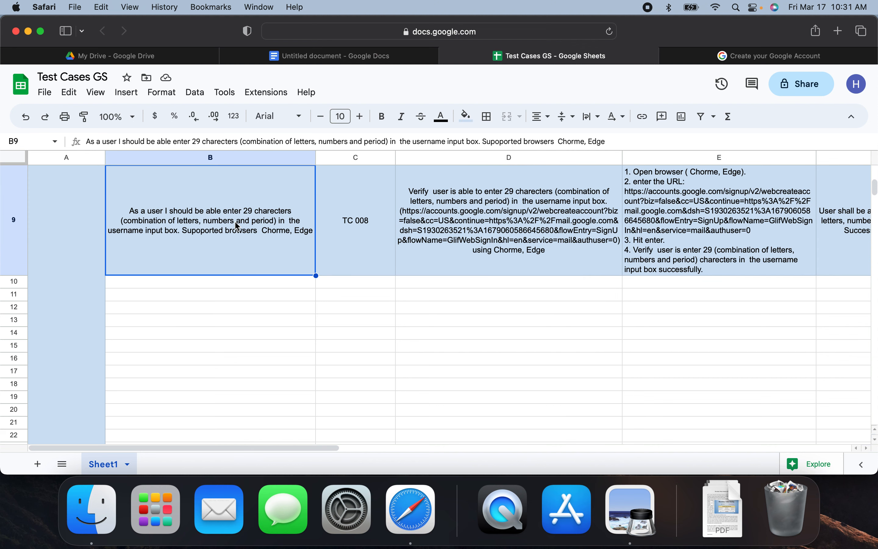
pyautogui.press('super+c')
pyautogui.click(224, 284)
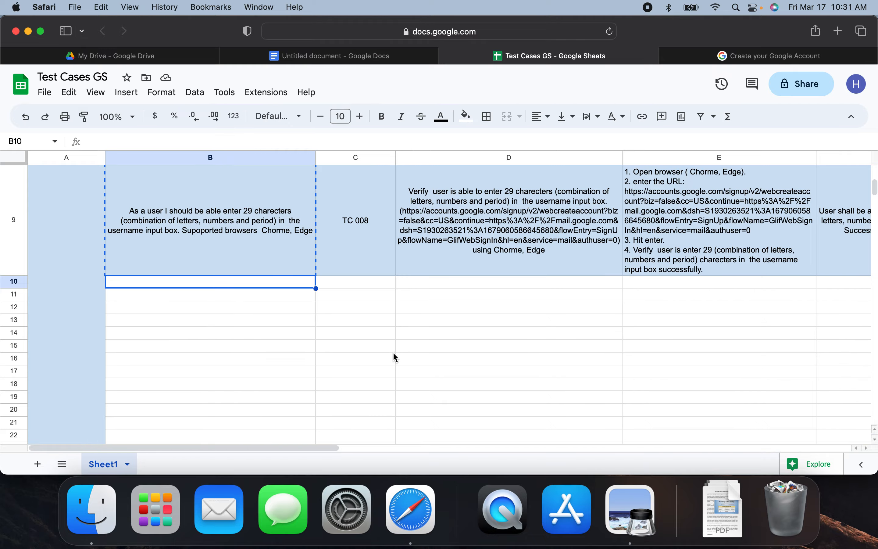
pyautogui.hotkey('ctrl', 'Up')
pyautogui.click(283, 373)
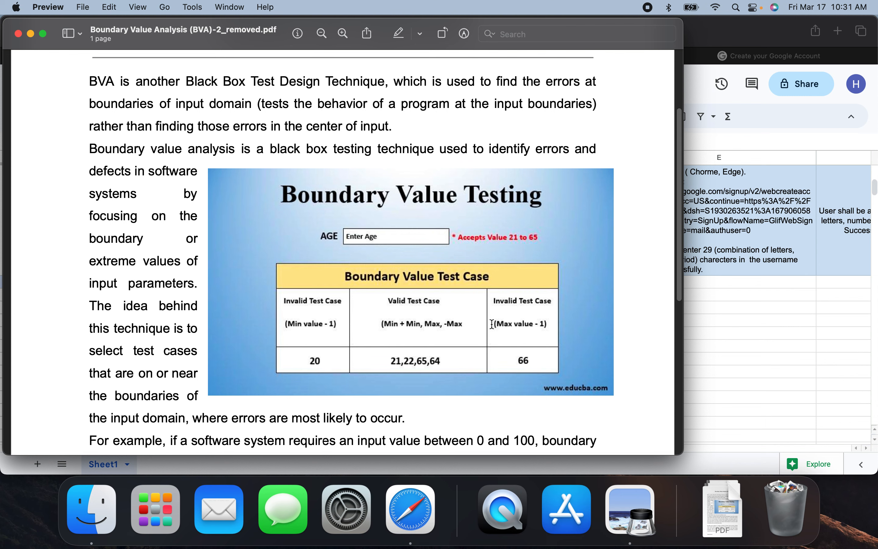
pyautogui.click(737, 309)
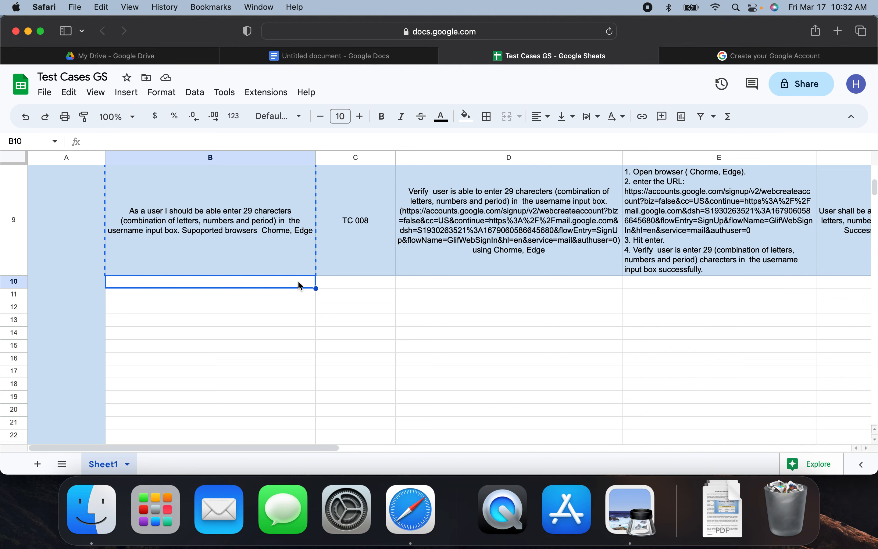
pyautogui.click(292, 244)
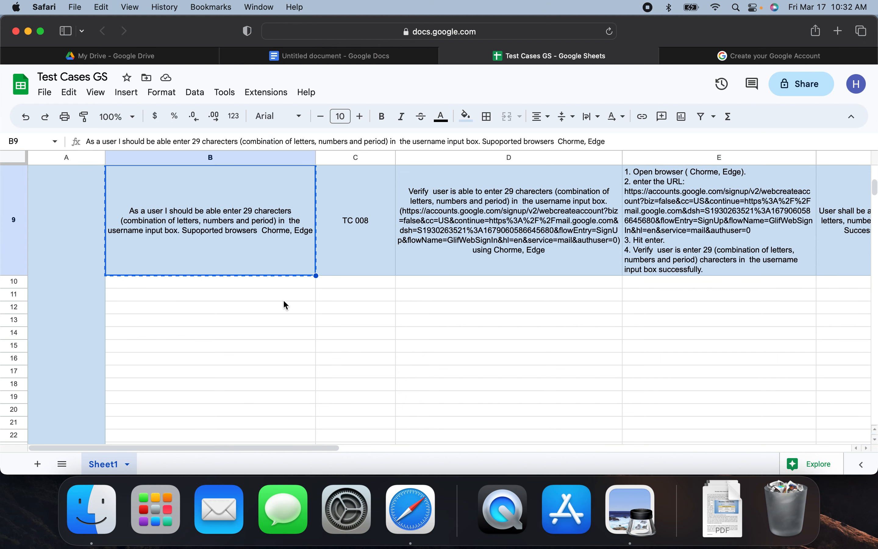
pyautogui.click(284, 286)
pyautogui.press('cmd+v')
# Copy the test case ID and test case description from C9 and D9 into C10 and D10.
pyautogui.click(359, 263)
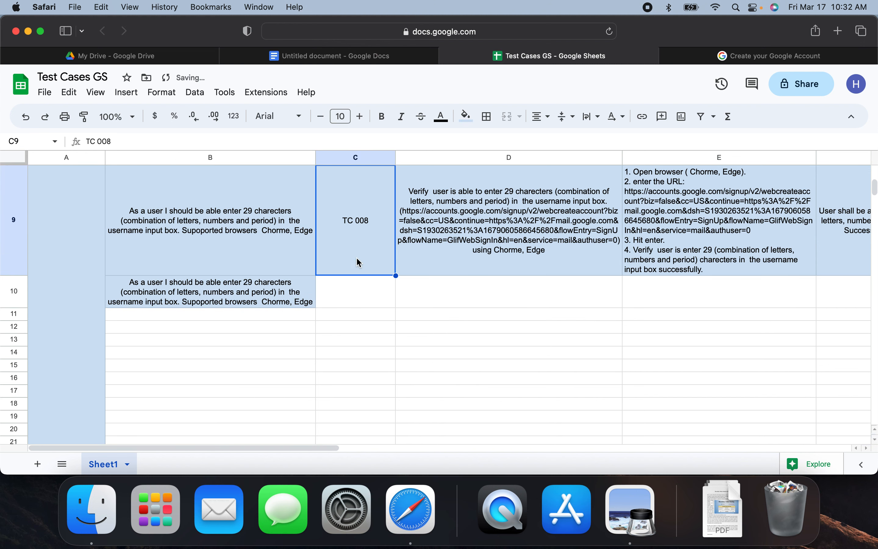
pyautogui.press('cmd+c')
pyautogui.click(350, 286)
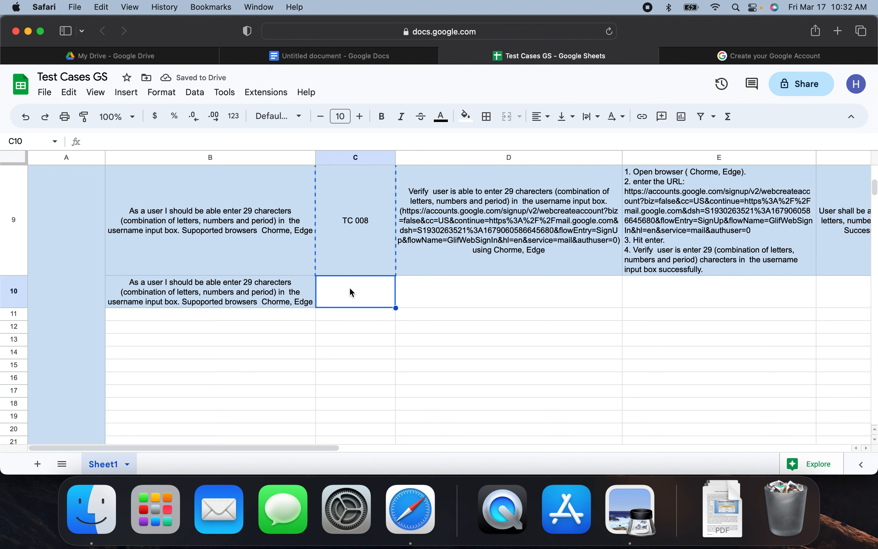
pyautogui.press('cmd+v')
pyautogui.click(451, 258)
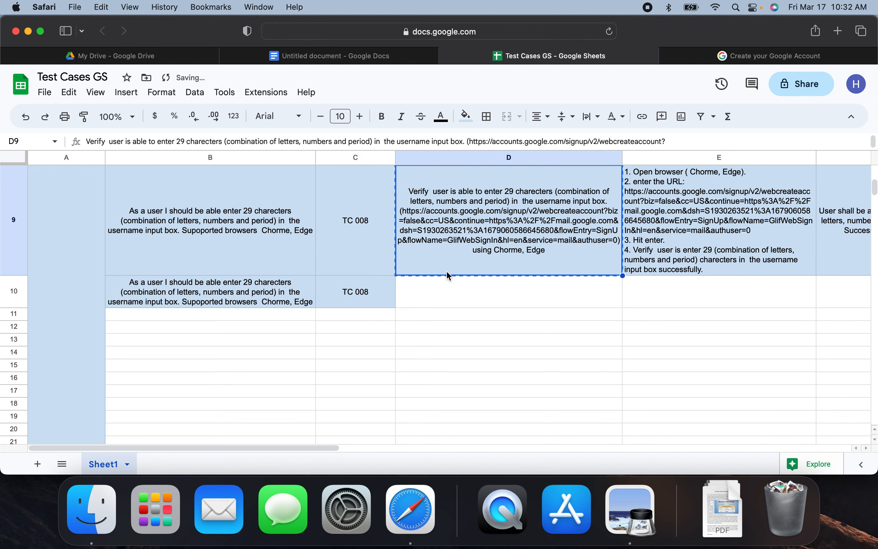
pyautogui.click(440, 298)
pyautogui.press('cmd+v')
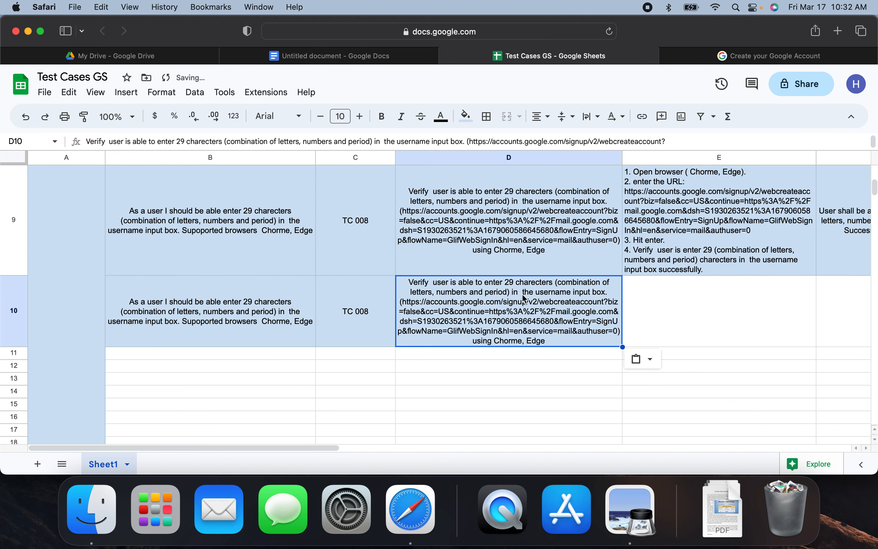
# Copy the test steps and expected result from E9 and F9 into E10 and F10.
pyautogui.click(640, 259)
pyautogui.press('cmd+c')
pyautogui.click(665, 300)
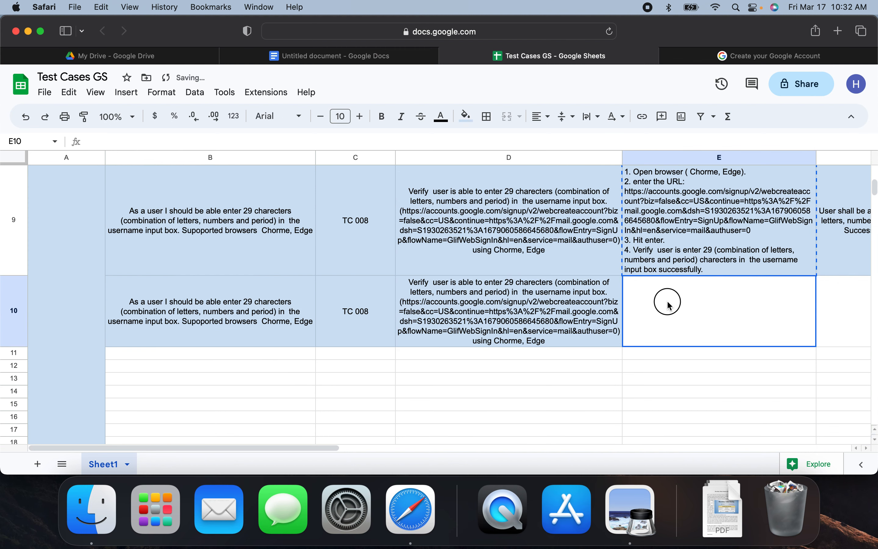
pyautogui.press('cmd+v')
pyautogui.click(824, 262)
pyautogui.press('cmd+c')
pyautogui.click(844, 321)
pyautogui.press('cmd+b')
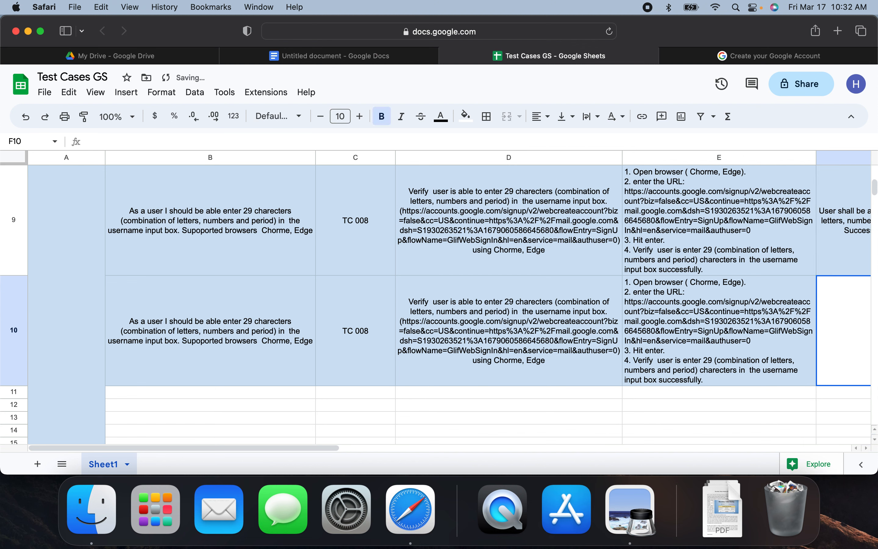
pyautogui.press('cmd+v')
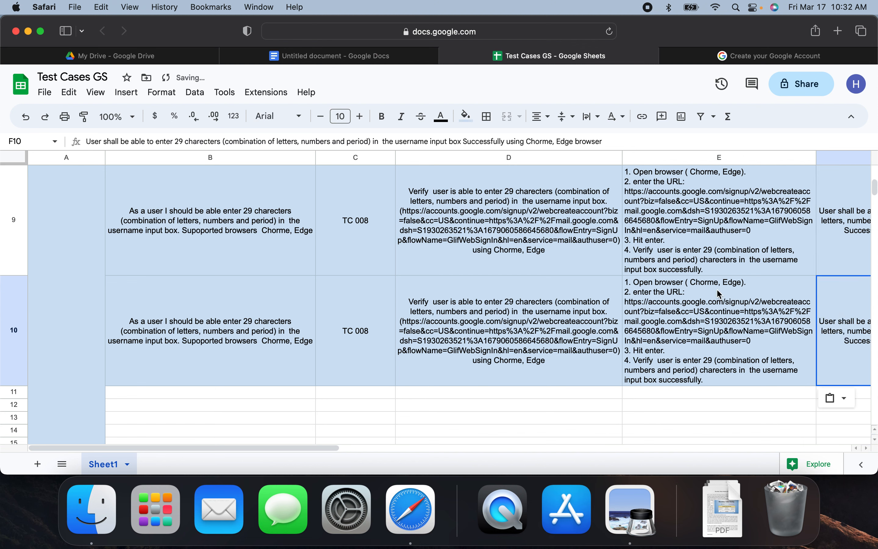
# Change the test case ID in C10 to TC 009.
pyautogui.doubleClick(384, 336)
pyautogui.press('BackSpace')
pyautogui.write('9')
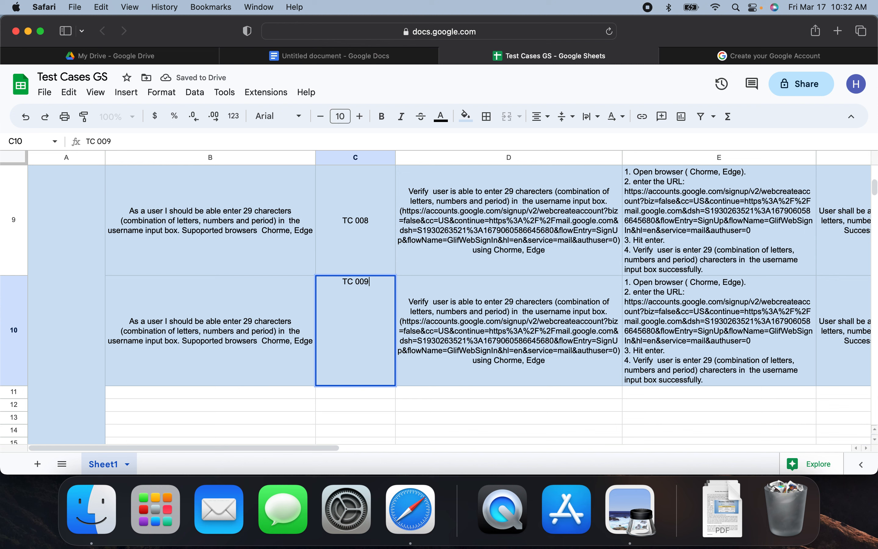
# Set the character count in B10's requirement description to 5.
pyautogui.doubleClick(245, 351)
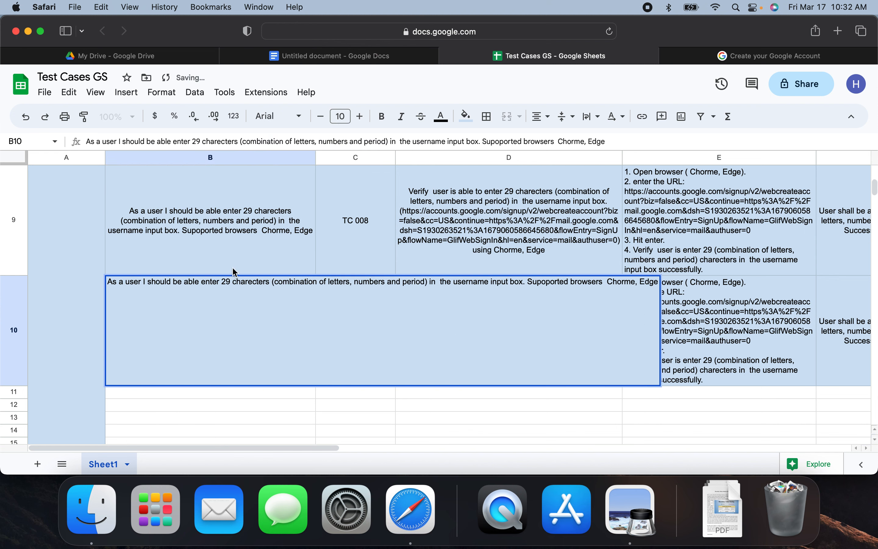
pyautogui.click(229, 280)
pyautogui.press('BackSpace')
pyautogui.press('BackSpace')
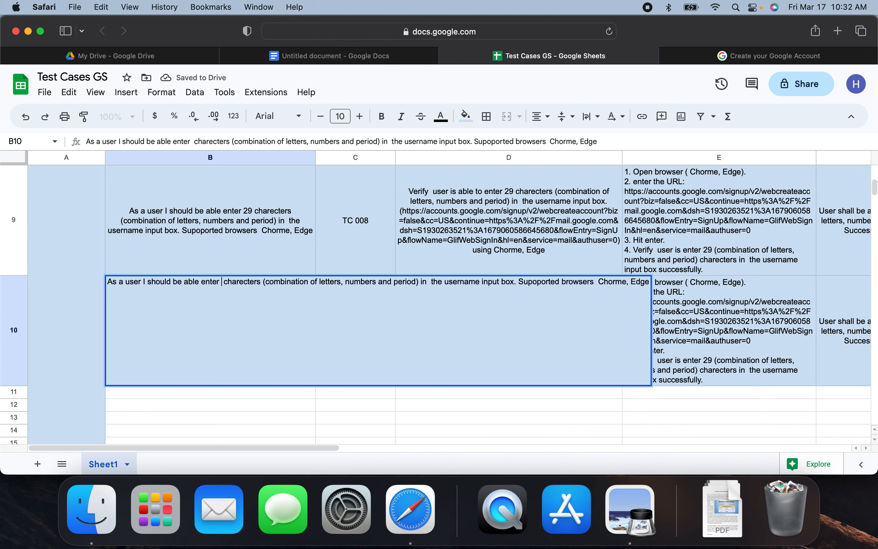
pyautogui.write('5')
pyautogui.click(706, 360)
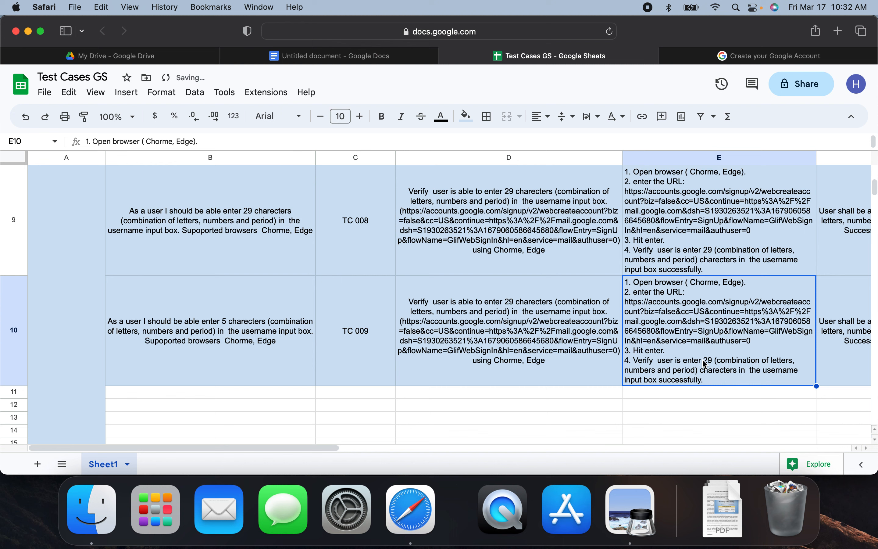
# Set the character count in D10's test case description to 5.
pyautogui.doubleClick(456, 328)
pyautogui.click(540, 273)
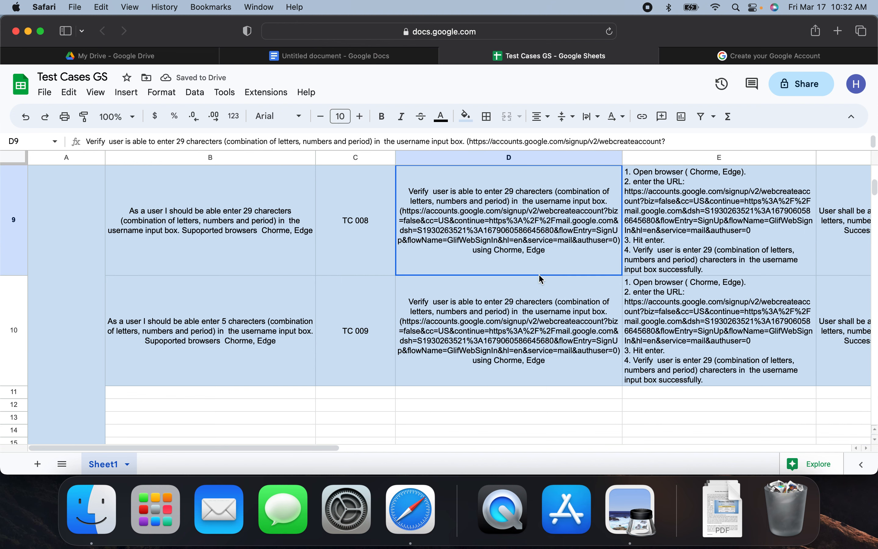
pyautogui.click(537, 290)
pyautogui.doubleClick(523, 312)
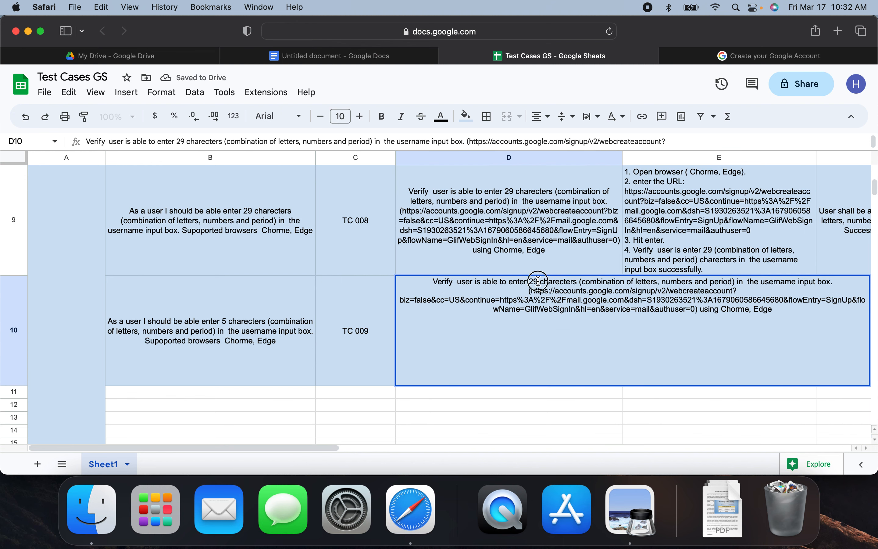
pyautogui.doubleClick(534, 282)
pyautogui.press('BackSpace')
pyautogui.write('5')
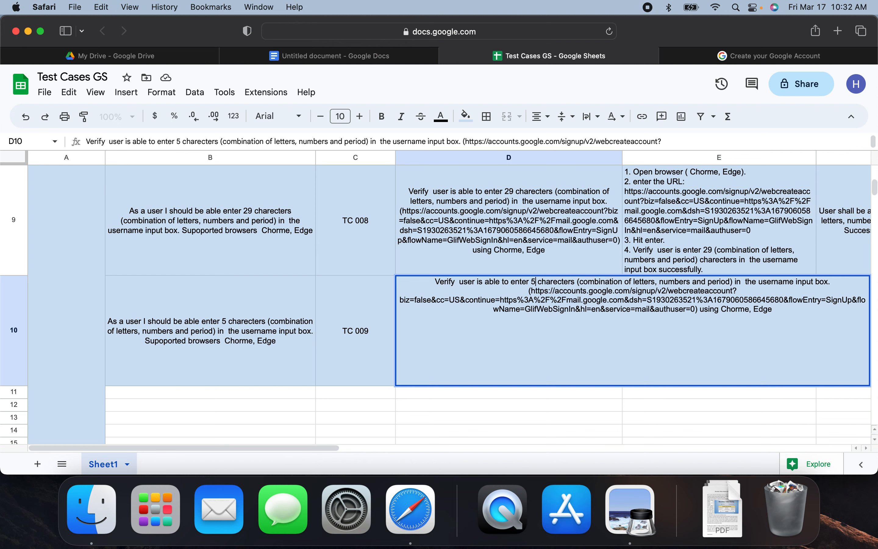
pyautogui.click(712, 242)
# Set the character count in step 4 of E10's test steps to 5.
pyautogui.click(678, 338)
pyautogui.doubleClick(675, 336)
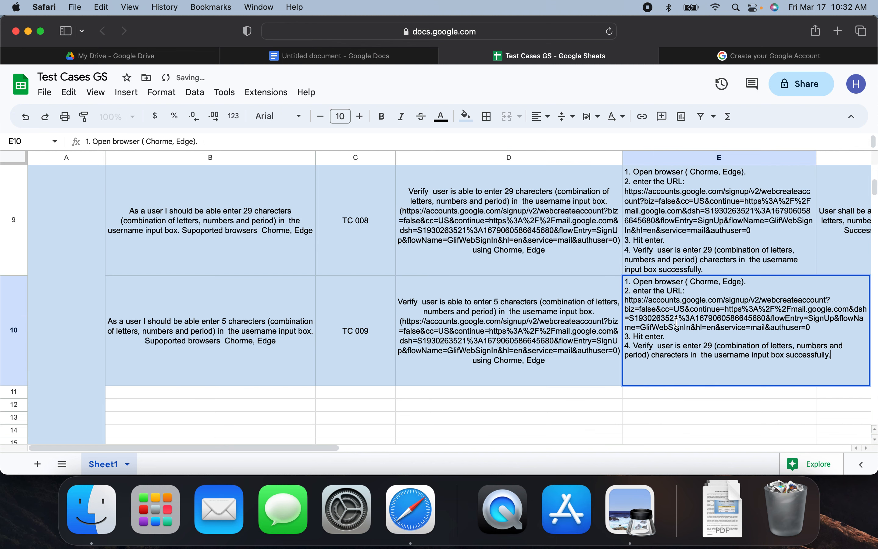
pyautogui.click(712, 345)
pyautogui.press('BackSpace')
pyautogui.press('BackSpace')
pyautogui.write('5')
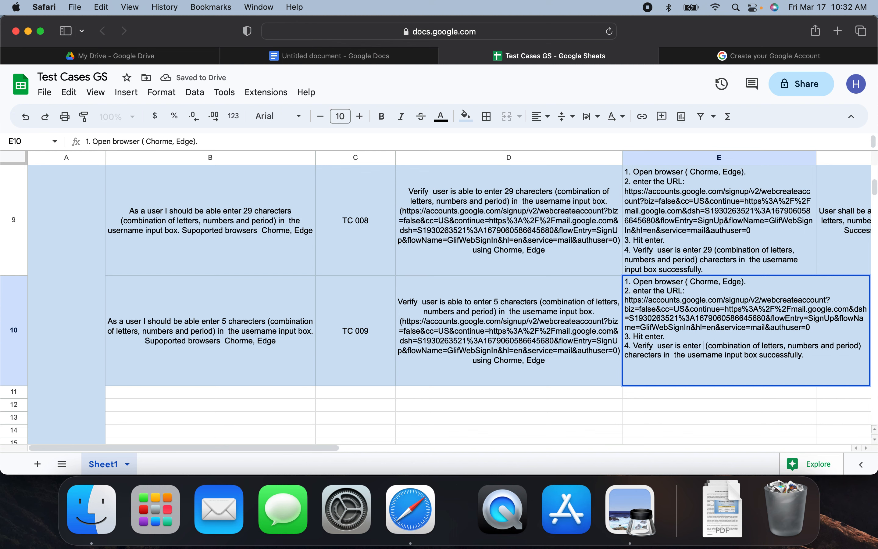
pyautogui.click(768, 393)
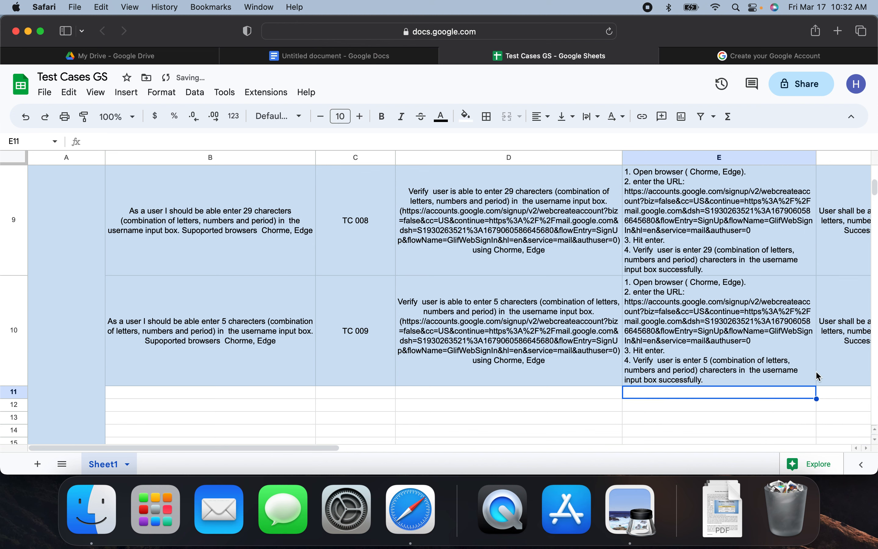
# Set the character count in F10's expected result to 5.
pyautogui.click(842, 345)
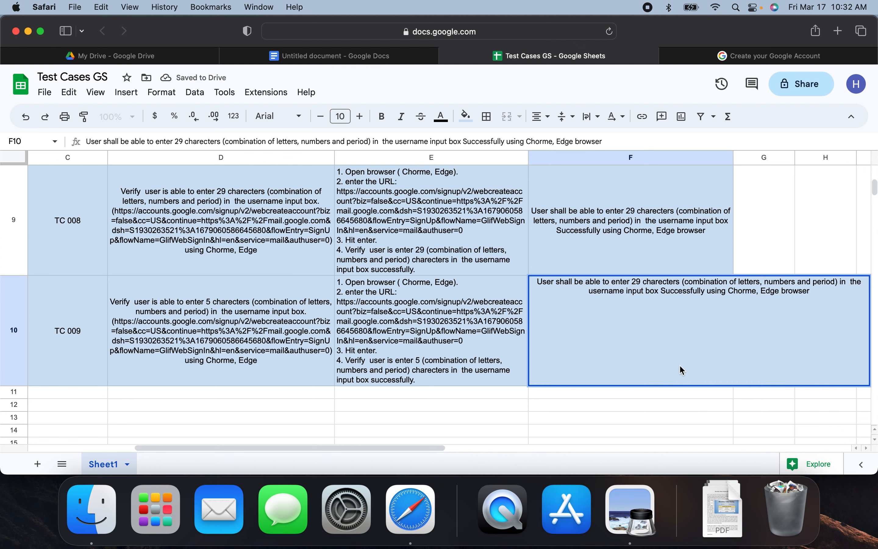
pyautogui.press('BackSpace')
pyautogui.press('BackSpace')
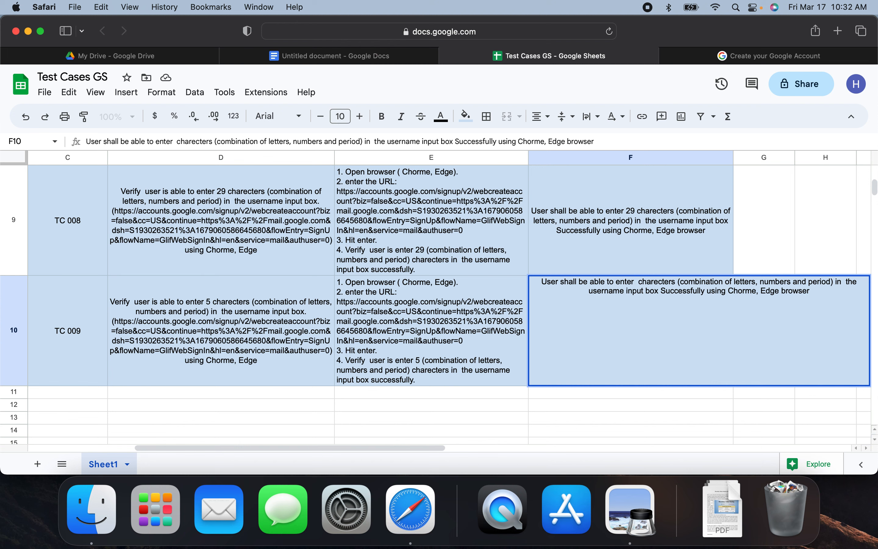
pyautogui.write('5')
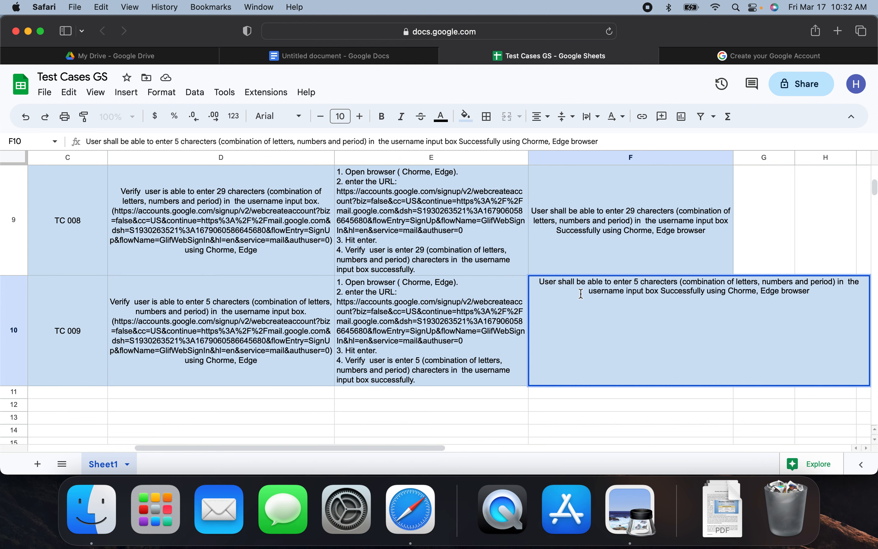
pyautogui.click(589, 270)
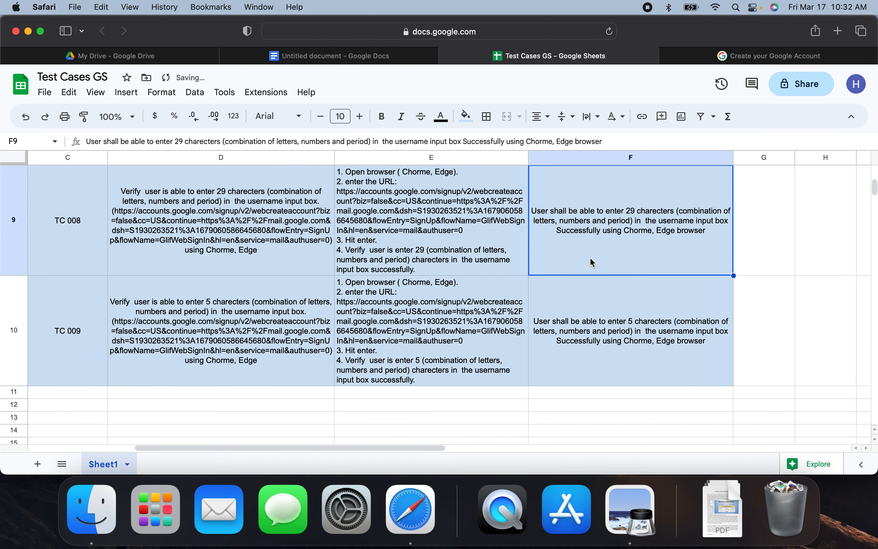
# Insert "not" after "User shall" in F10's expected result so it reads "User shall not be able to enter 5".
pyautogui.scroll(15, 588, 274)
pyautogui.scroll(-20, 613, 231)
pyautogui.scroll(5, 606, 244)
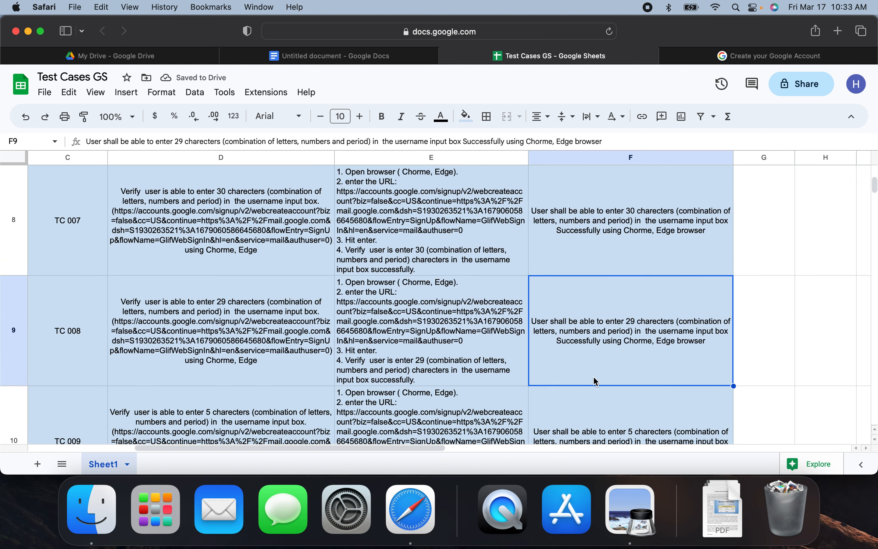
pyautogui.scroll(-3, 598, 368)
pyautogui.doubleClick(605, 212)
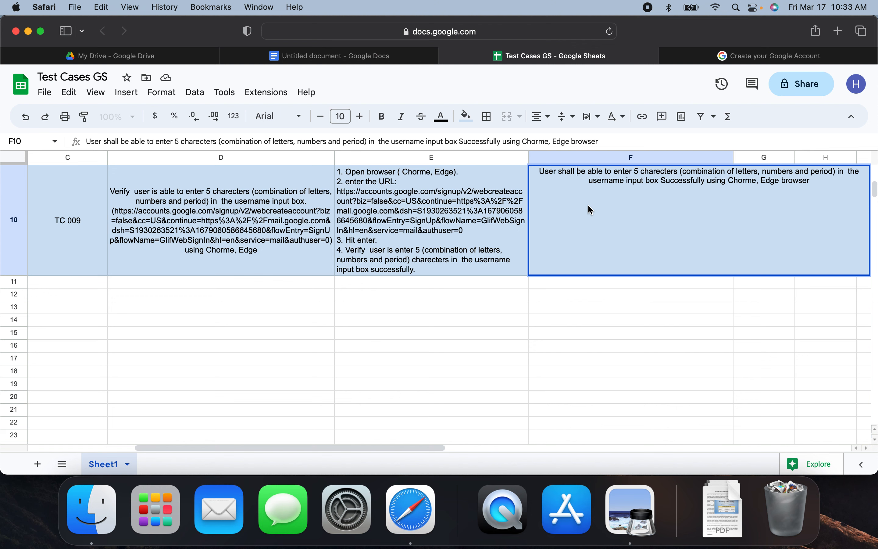
pyautogui.write('not')
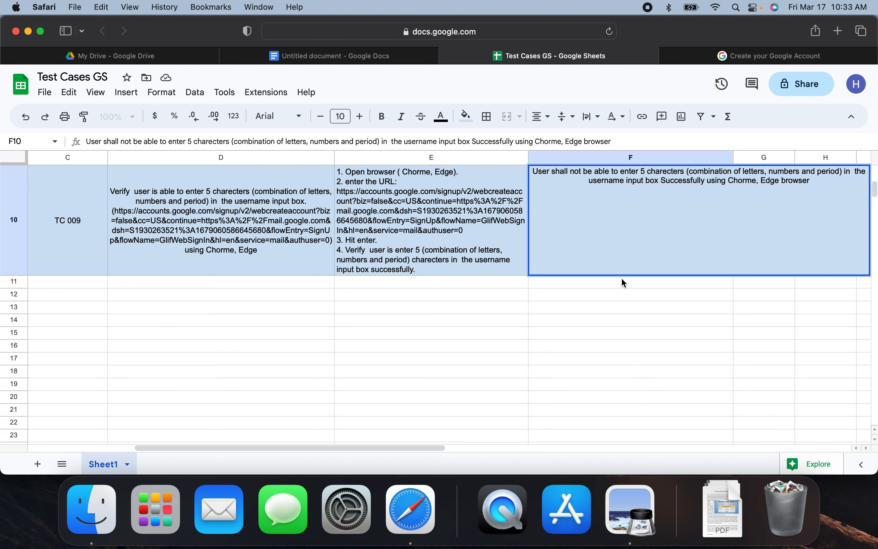
pyautogui.hscroll(10, 401, 269)
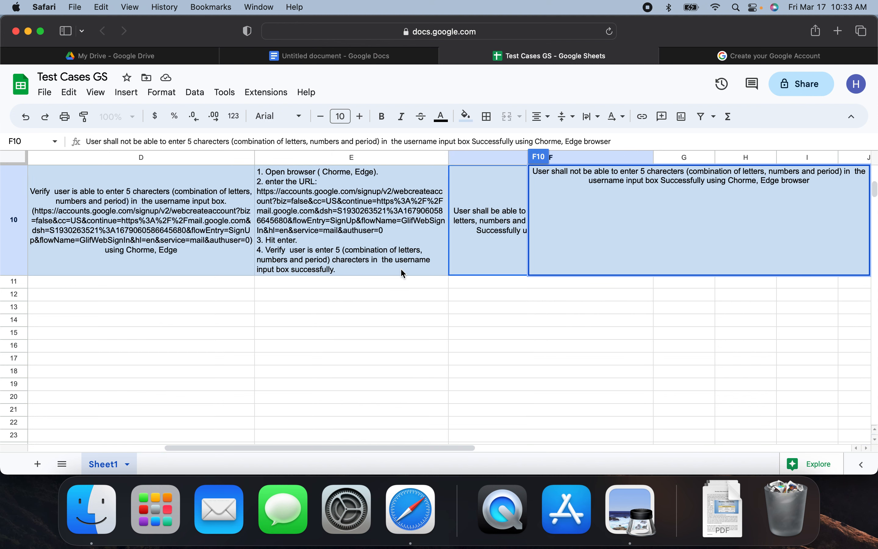
pyautogui.hscroll(-15, 385, 271)
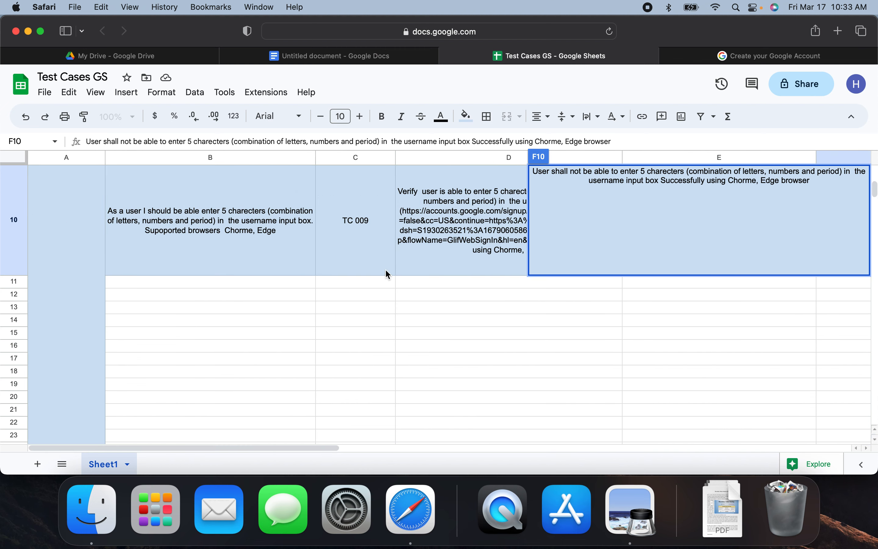
pyautogui.click(203, 286)
# Copy the requirement description from B10 into B11.
pyautogui.click(225, 255)
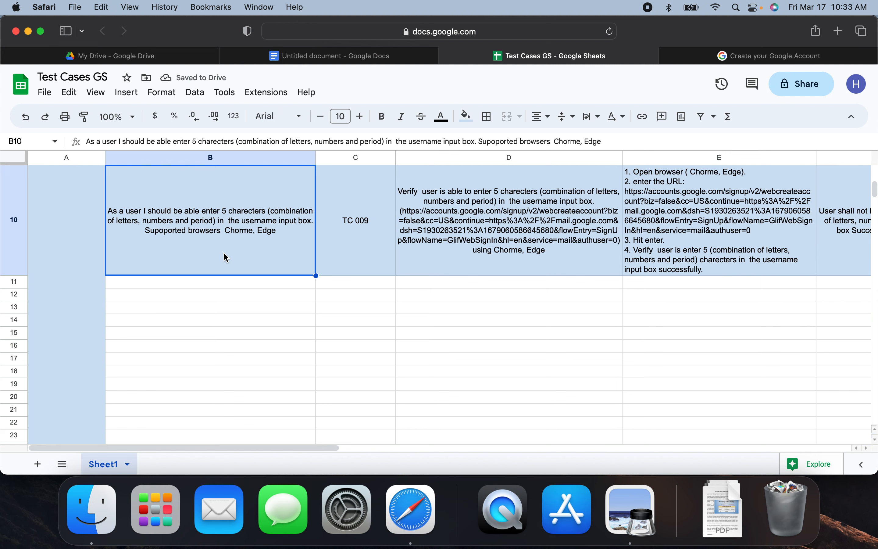
pyautogui.press('super+c')
pyautogui.click(220, 293)
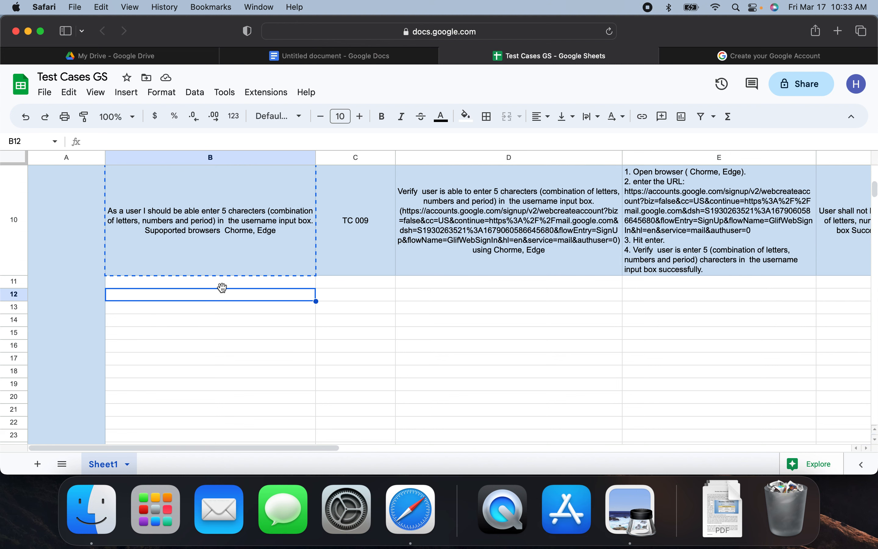
pyautogui.click(225, 284)
pyautogui.press('super+v')
# Enter TC 010 as the test case ID in C11.
pyautogui.click(331, 259)
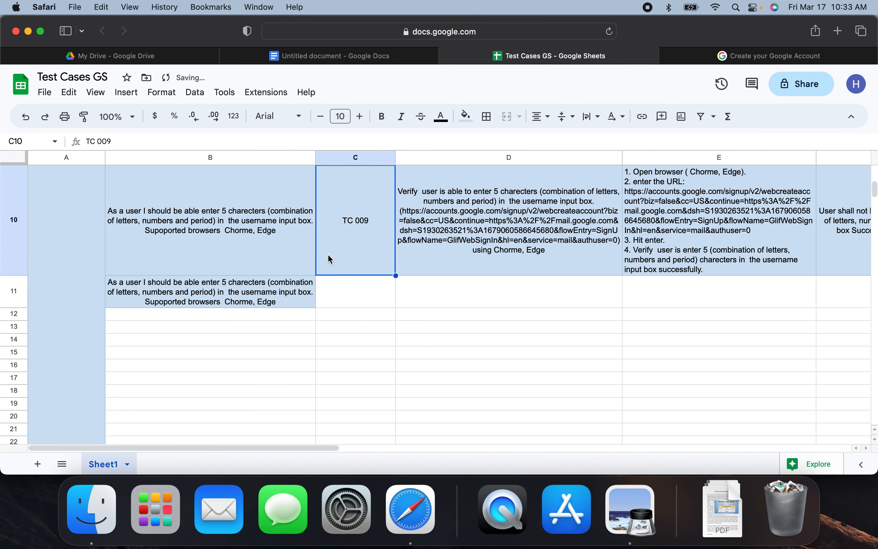
pyautogui.press('super+c')
pyautogui.click(353, 277)
pyautogui.doubleClick(353, 277)
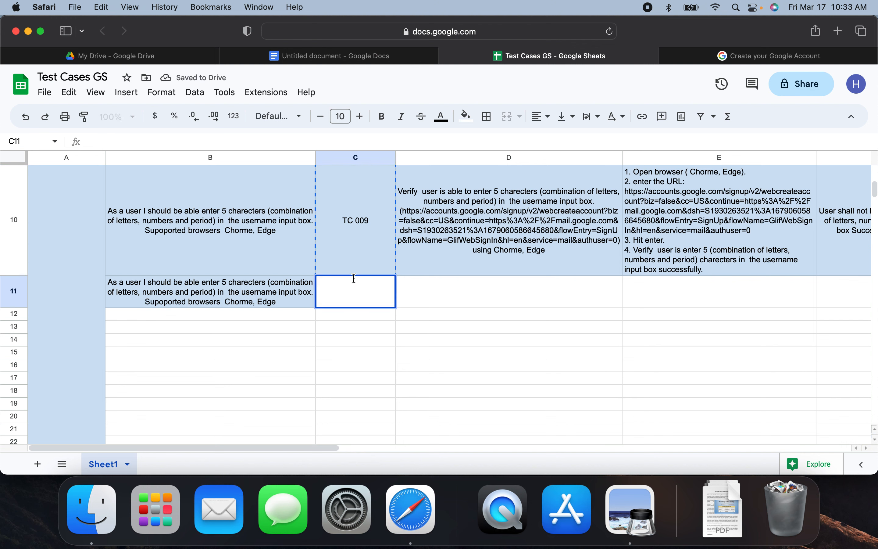
pyautogui.write('TC 009')
pyautogui.press('BackSpace')
pyautogui.press('BackSpace')
pyautogui.write('10')
# Copy the test case description from D10 into D11 and the test steps from E10 into E11.
pyautogui.click(458, 258)
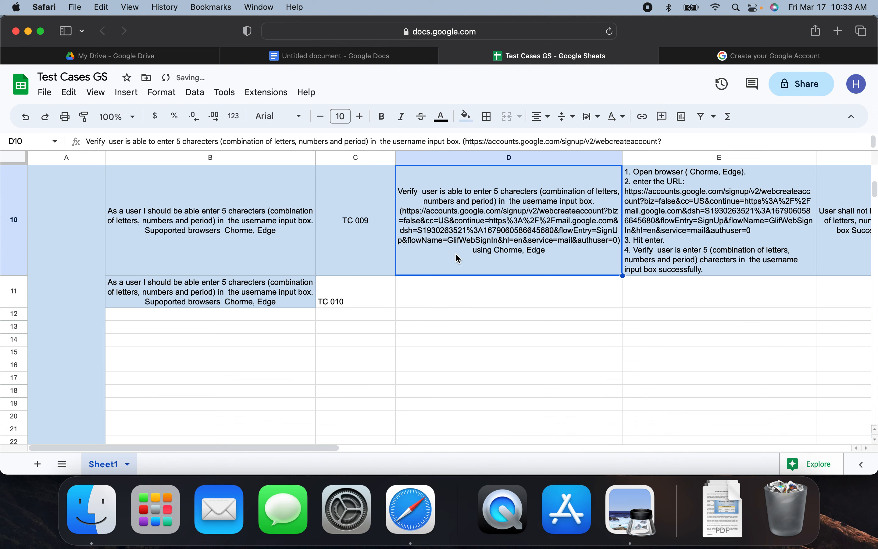
pyautogui.press('super+c')
pyautogui.click(437, 295)
pyautogui.press('super+v')
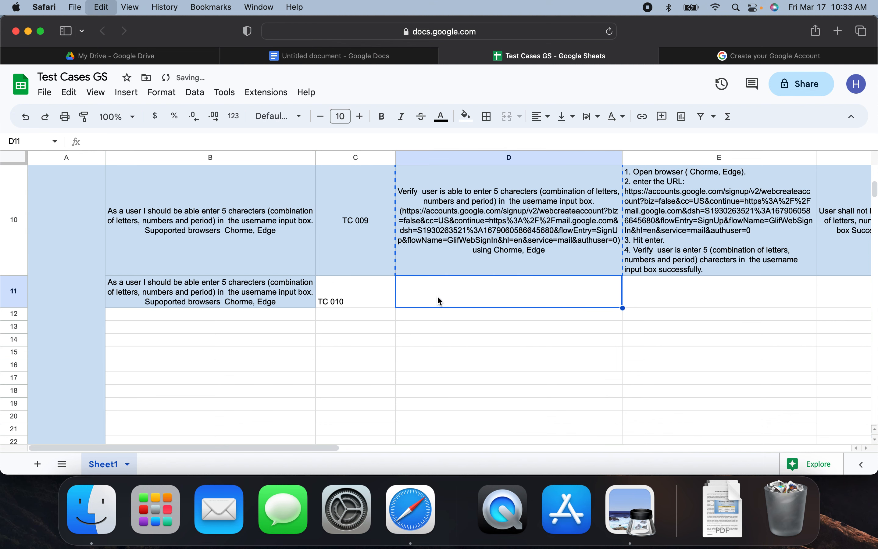
pyautogui.click(635, 252)
pyautogui.press('super+c')
pyautogui.click(717, 303)
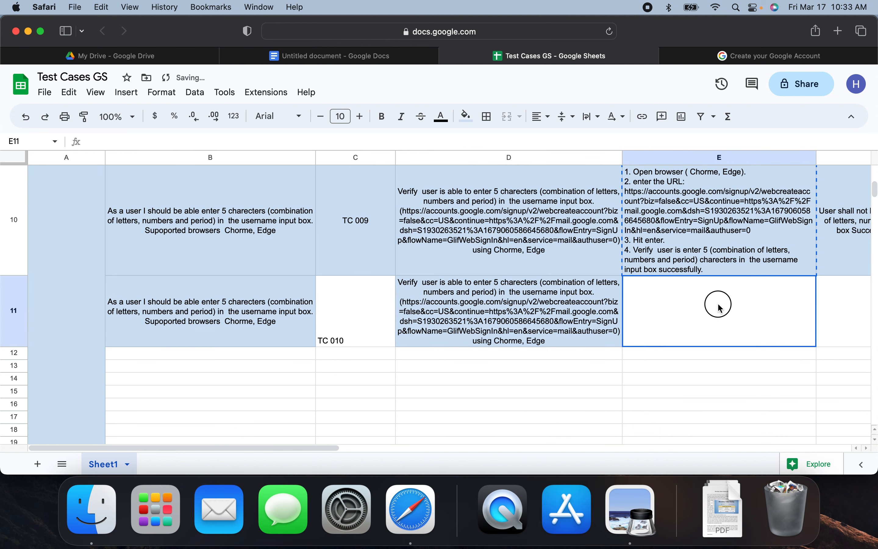
pyautogui.press('super+v')
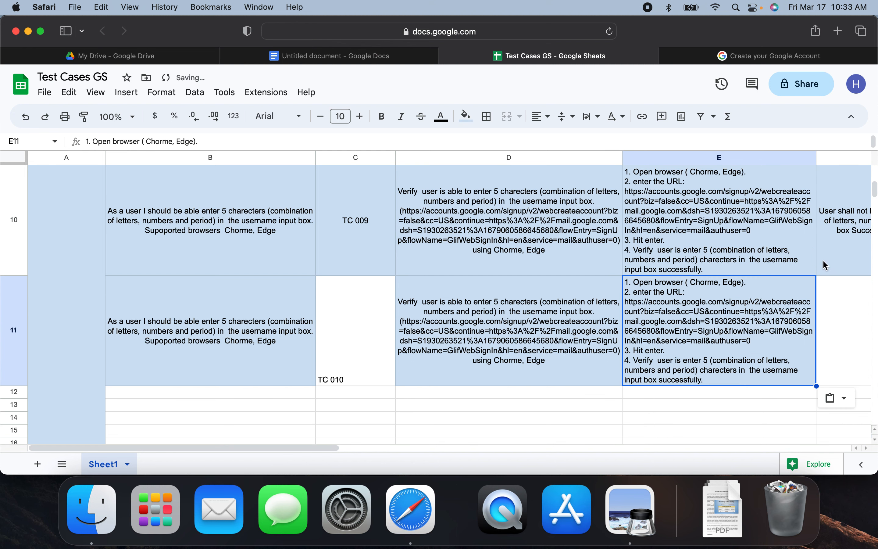
# Copy the expected result from F10 into F11.
pyautogui.click(833, 258)
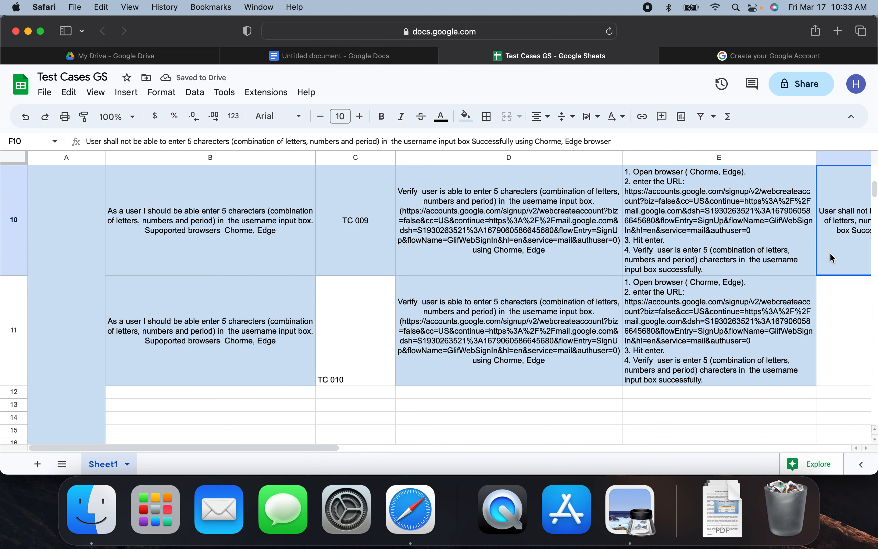
pyautogui.click(828, 316)
pyautogui.press('super+v')
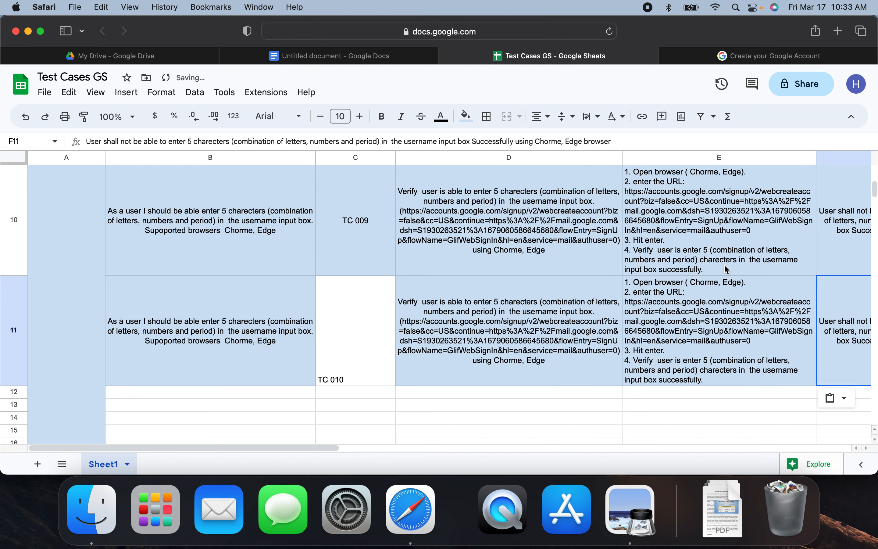
pyautogui.click(715, 254)
pyautogui.doubleClick(713, 254)
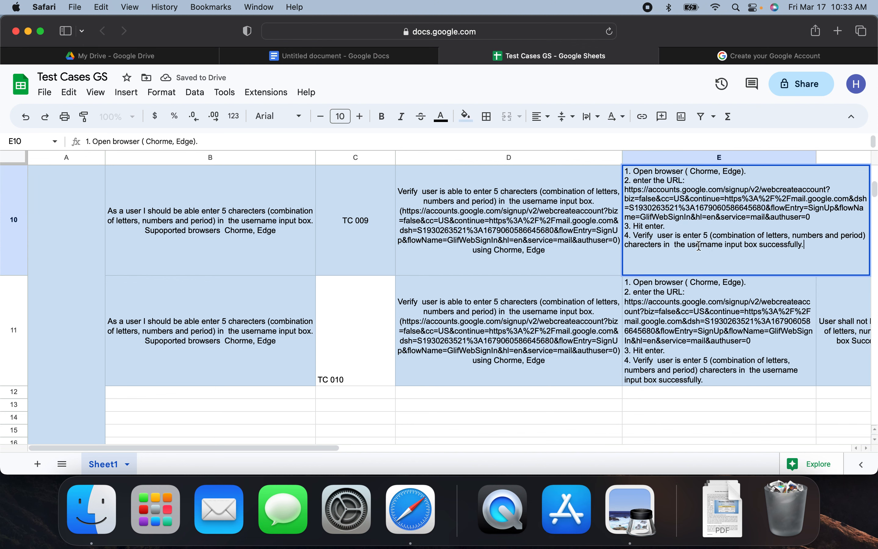
pyautogui.click(684, 235)
pyautogui.write('n')
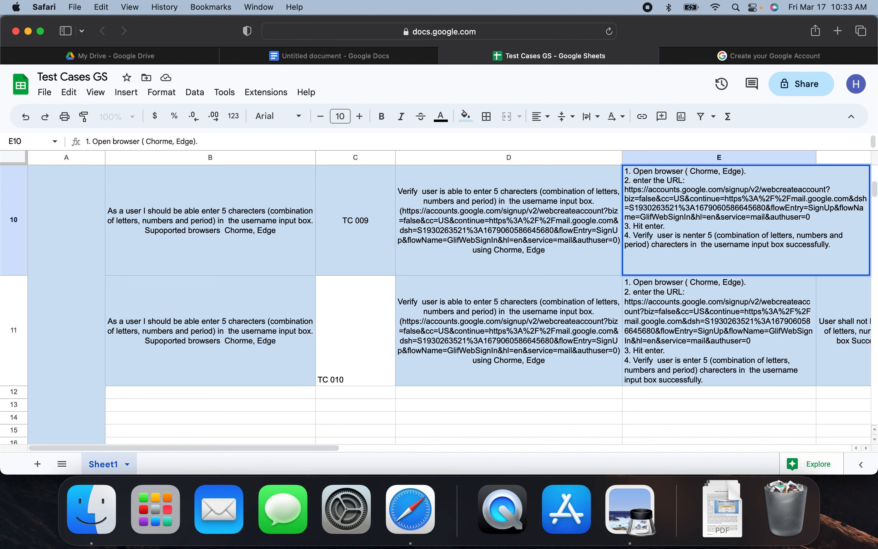
pyautogui.press('BackSpace')
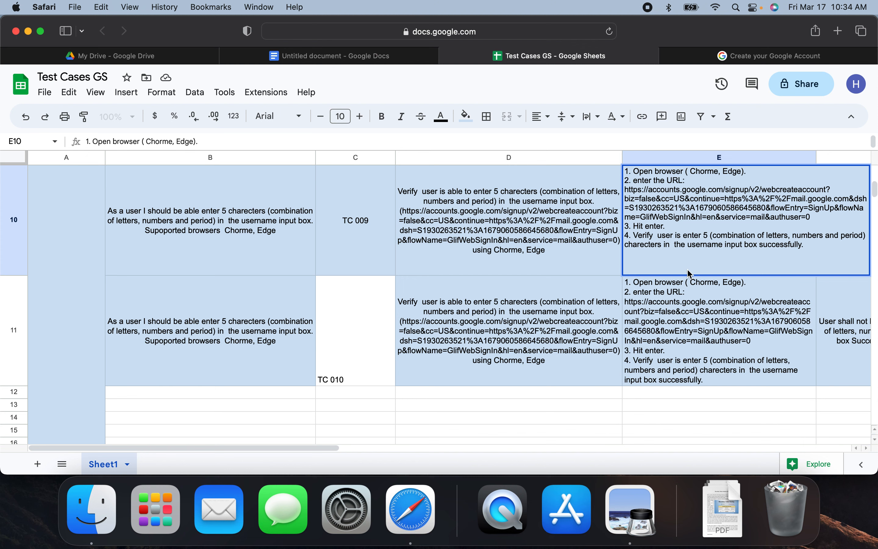
pyautogui.click(718, 297)
# Insert "unablle" between "user is" and "enter 5" in step 4 of E10's test steps.
pyautogui.hscroll(10, 785, 261)
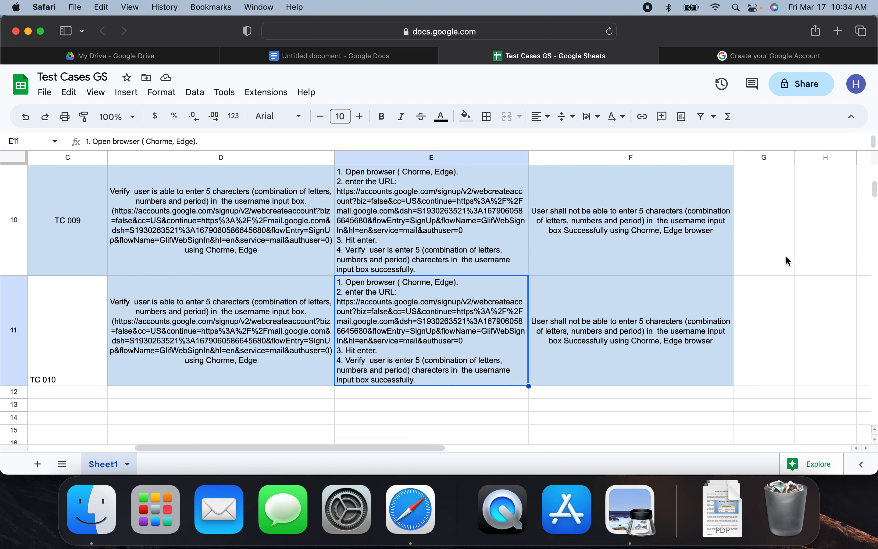
pyautogui.click(449, 268)
pyautogui.doubleClick(449, 268)
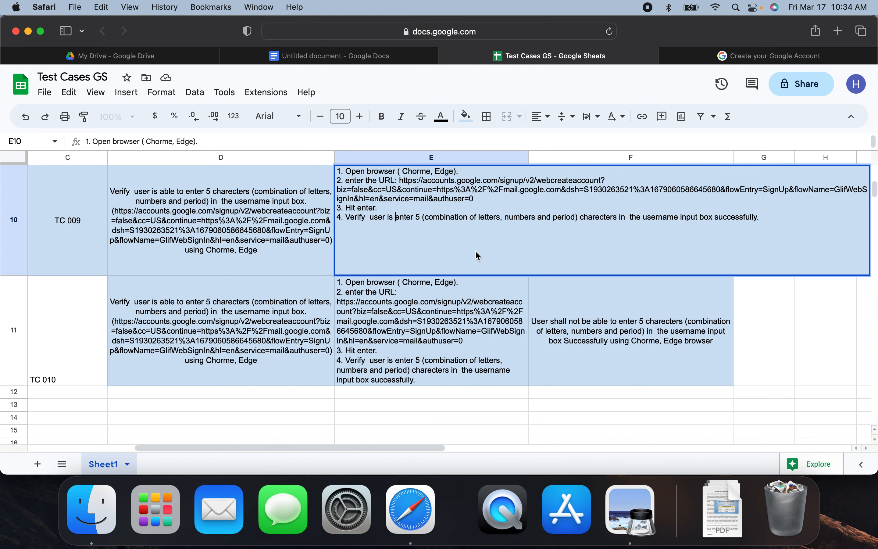
pyautogui.write('unabl')
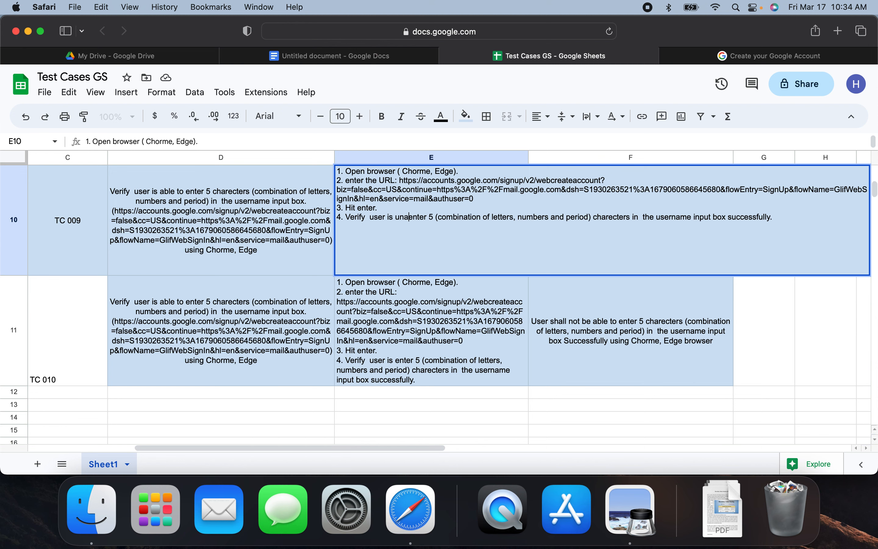
pyautogui.write('le')
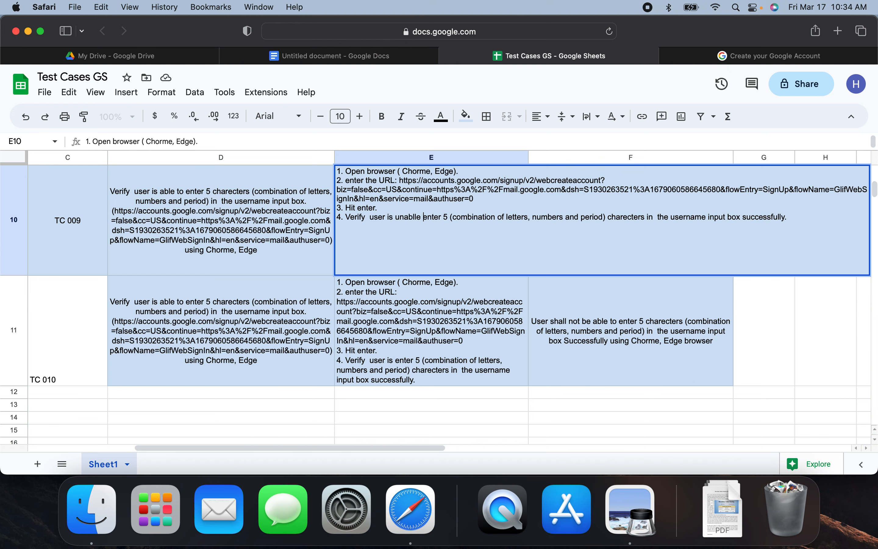
pyautogui.click(596, 308)
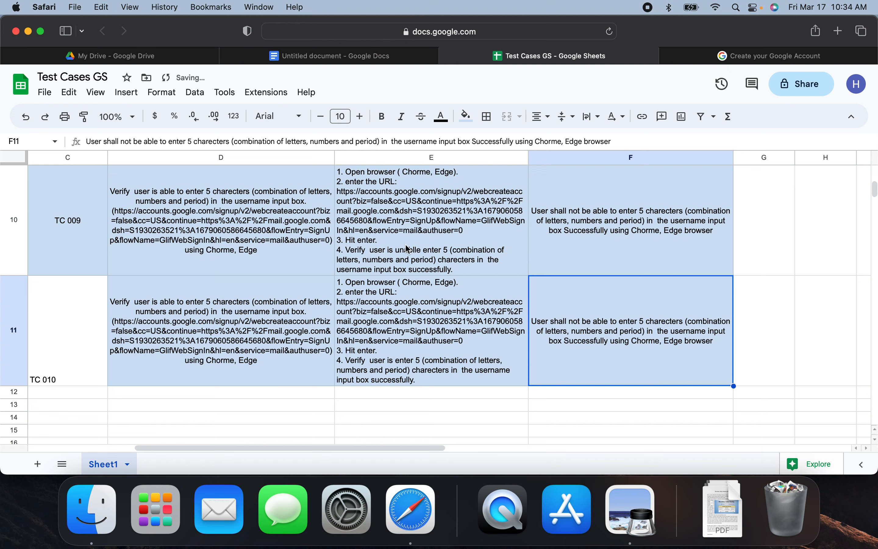
# Insert "able" between "user is" and "enter 29" in step 4 of E9's test steps.
pyautogui.scroll(1, 499, 276)
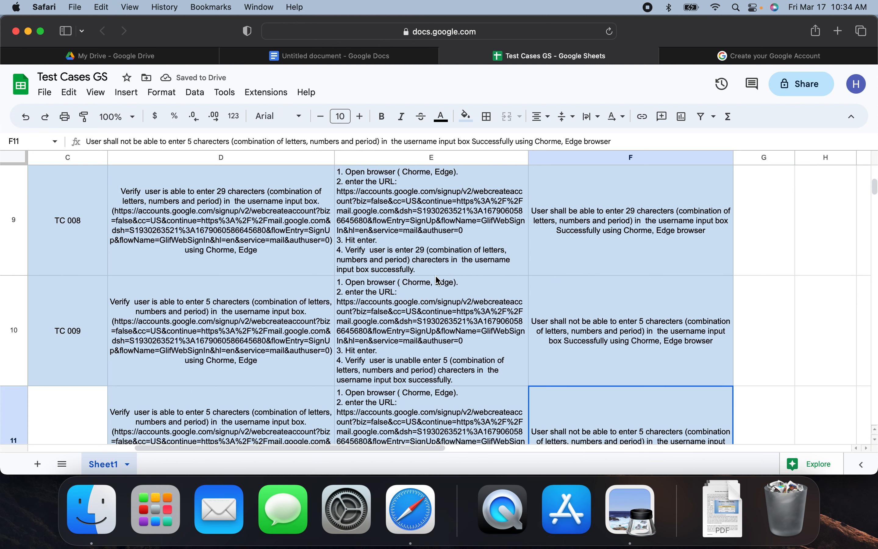
pyautogui.scroll(-2, 440, 283)
pyautogui.scroll(1, 453, 288)
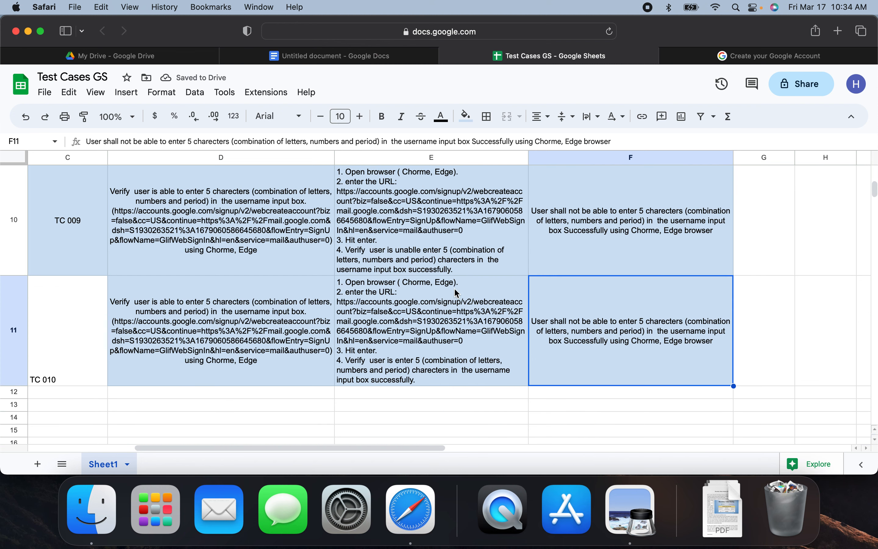
pyautogui.scroll(1, 456, 292)
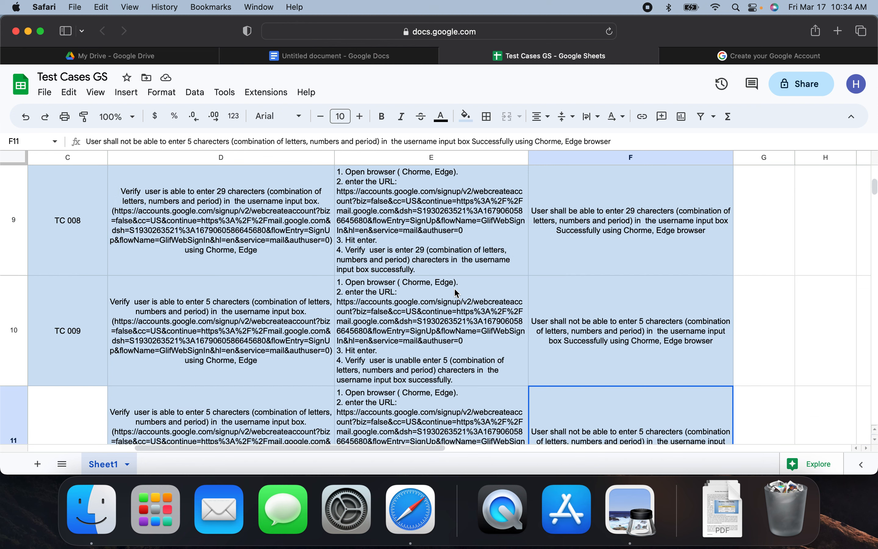
pyautogui.doubleClick(391, 261)
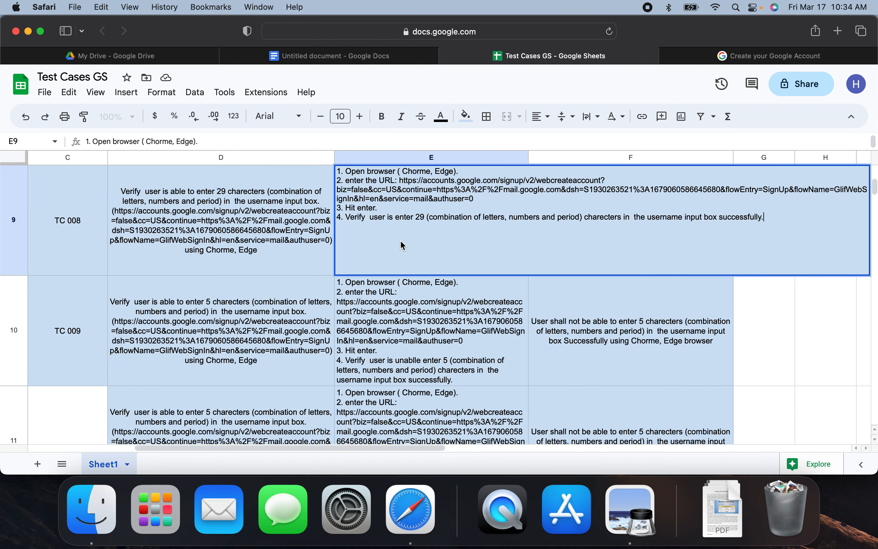
pyautogui.click(398, 219)
pyautogui.write('ab')
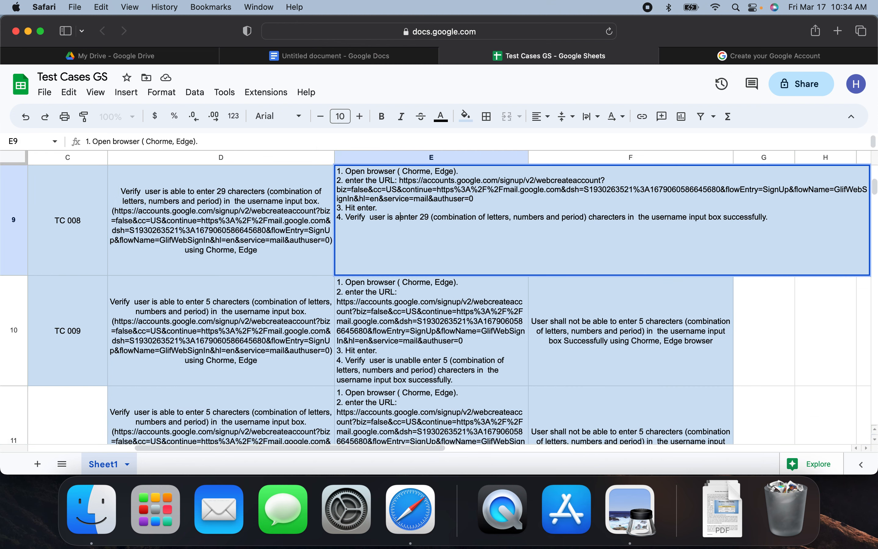
pyautogui.write('le')
pyautogui.click(468, 318)
# Insert "able" between "user is" and "enter 7" in step 4 of E7's test steps.
pyautogui.scroll(5, 444, 282)
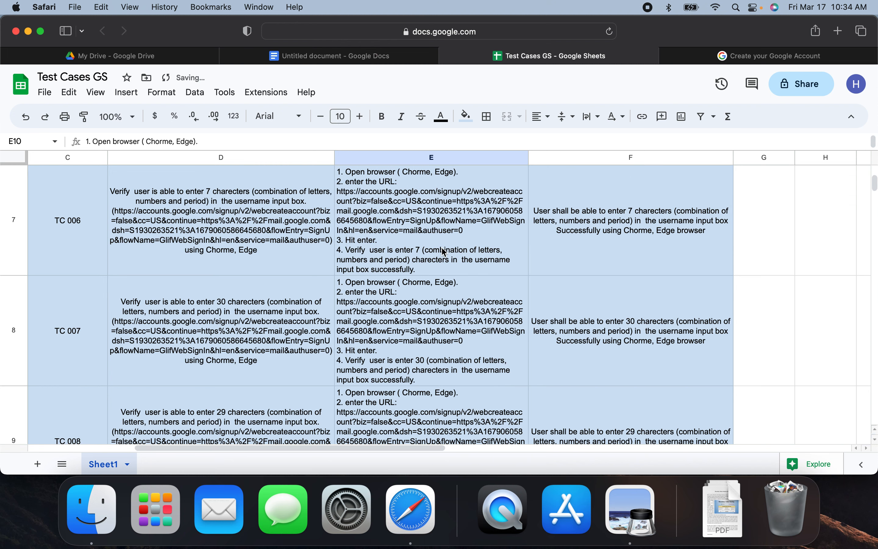
pyautogui.doubleClick(422, 264)
pyautogui.click(398, 218)
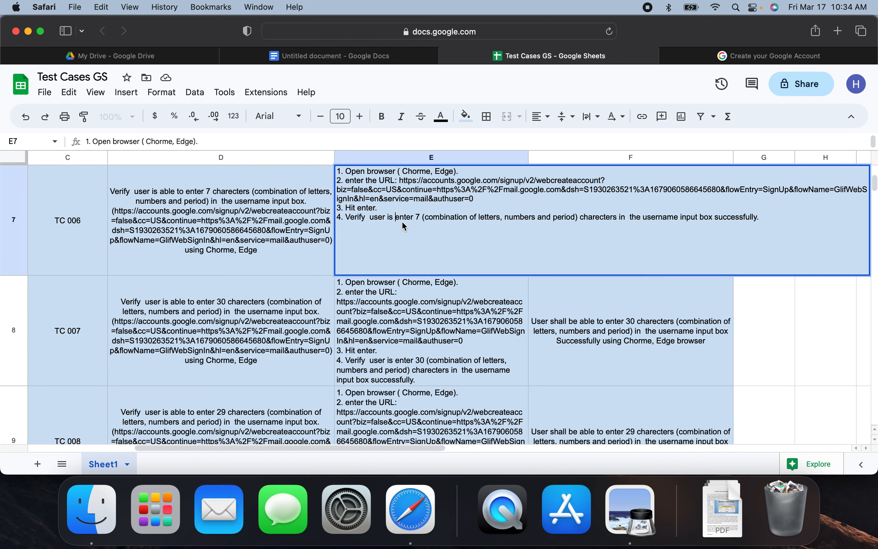
pyautogui.write('able')
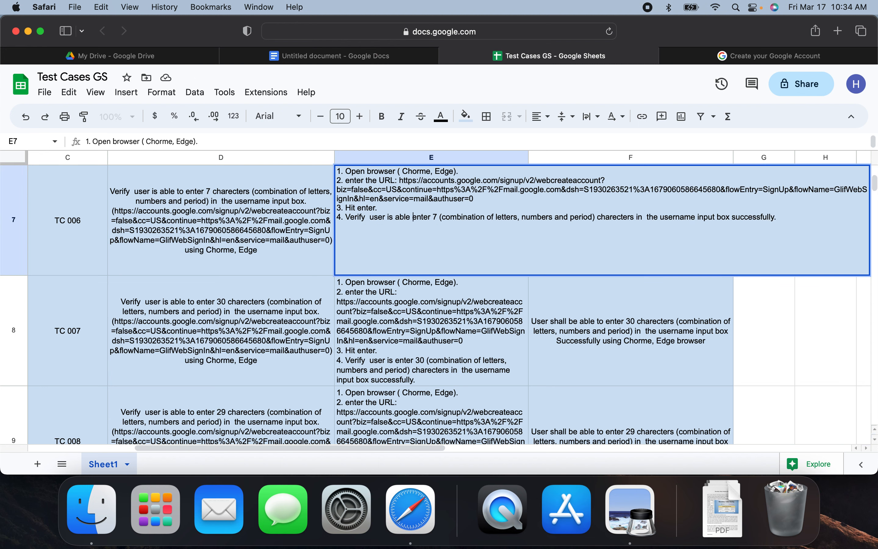
# Insert "able" between "user is" and "enter 30" in step 4 of E8's test steps.
pyautogui.click(457, 363)
pyautogui.doubleClick(458, 363)
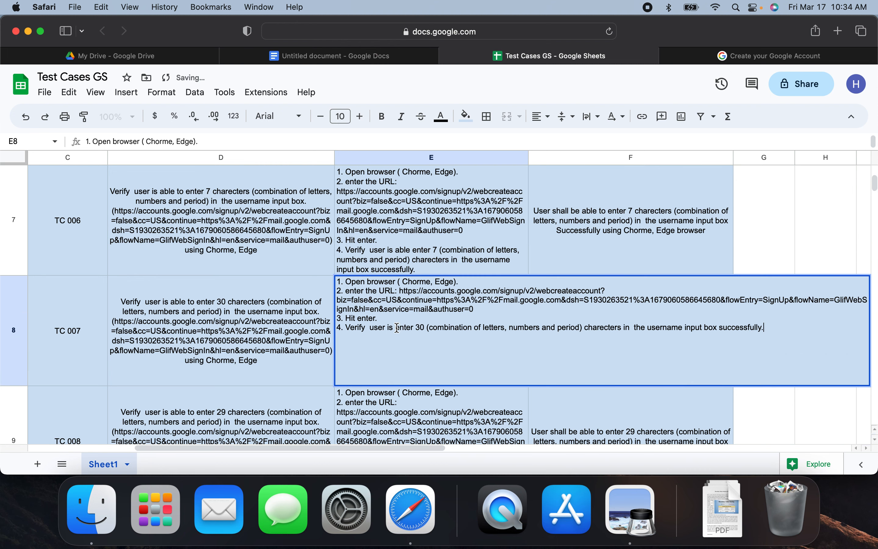
pyautogui.write('able')
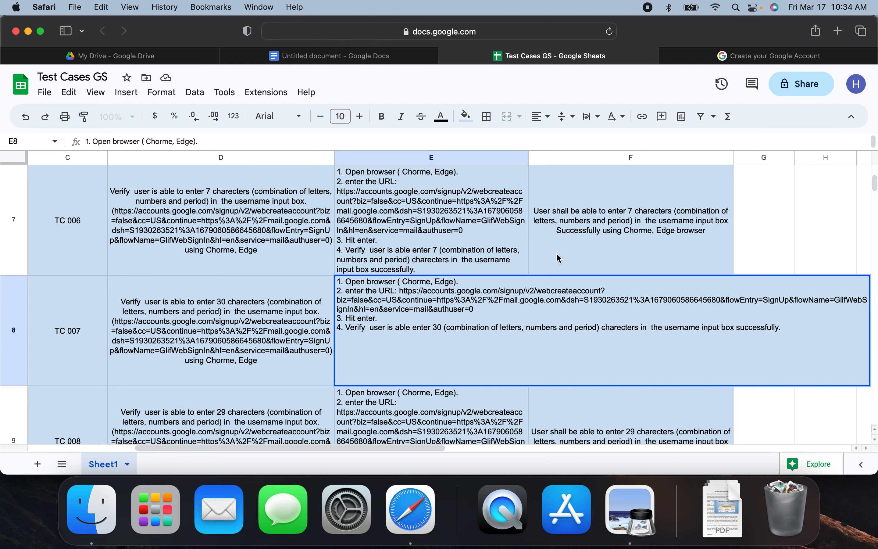
pyautogui.click(588, 231)
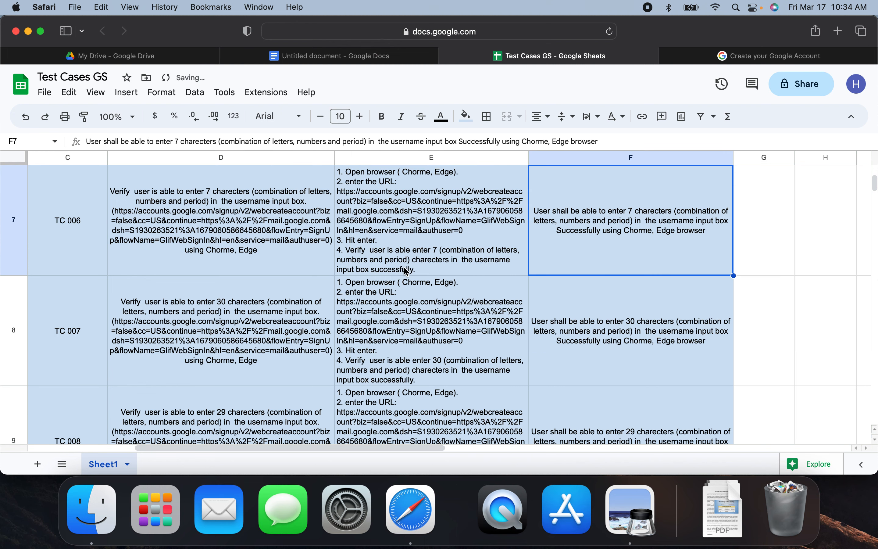
# Insert "able to" between "user is" and "enter 6" in step 4 of E6's test steps.
pyautogui.scroll(1, 433, 310)
pyautogui.doubleClick(432, 261)
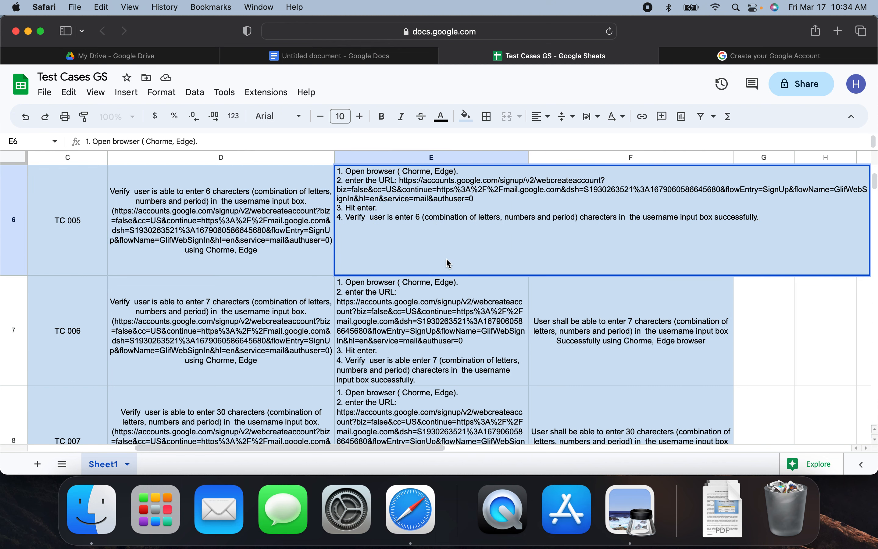
pyautogui.write('able')
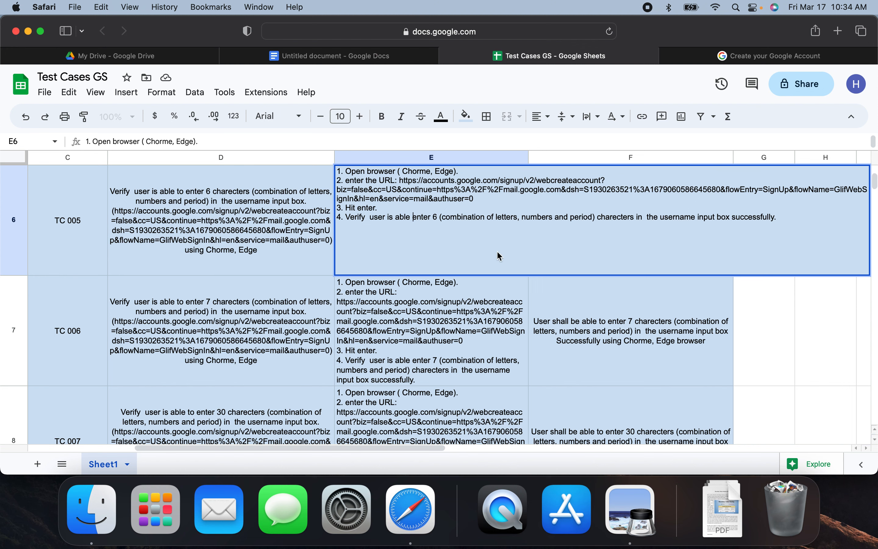
pyautogui.write(' to')
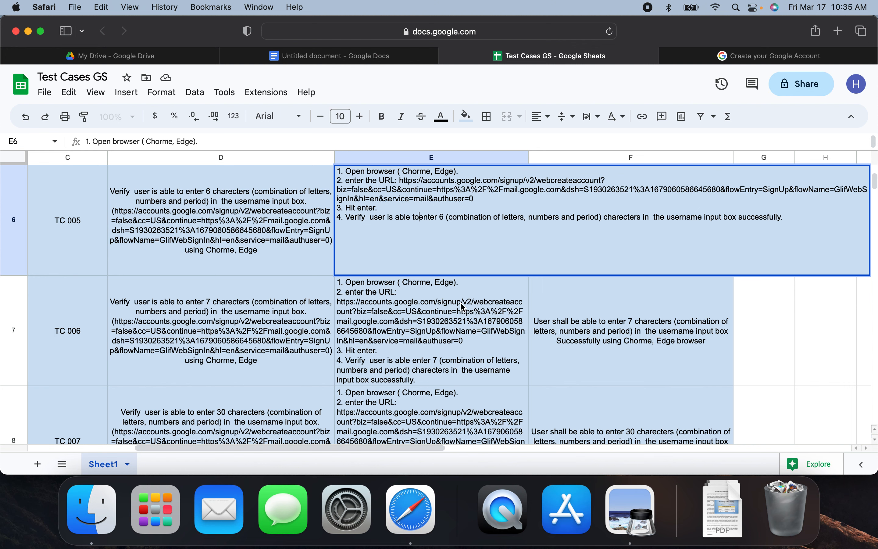
# Insert "to" between "able" and "enter" in step 4 of the test steps in E7, E8 and E9.
pyautogui.doubleClick(422, 350)
pyautogui.click(412, 328)
pyautogui.write('to')
pyautogui.doubleClick(454, 398)
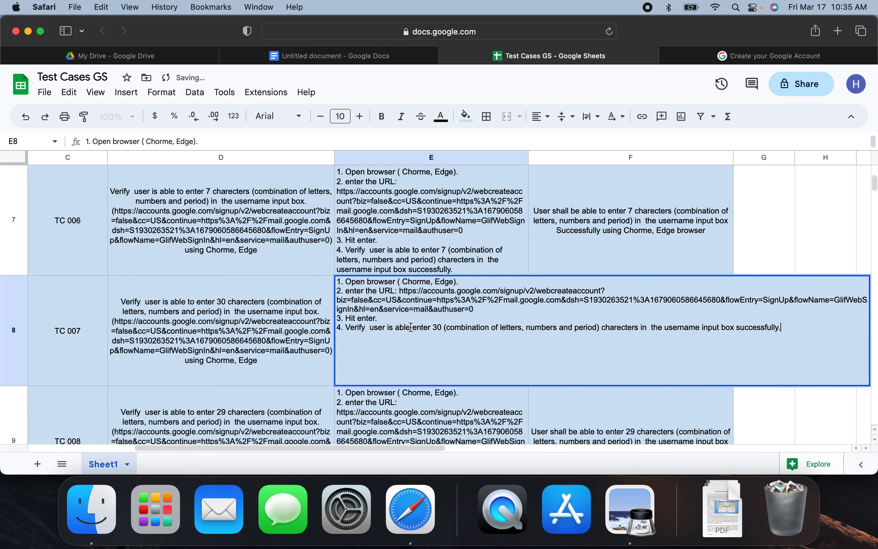
pyautogui.click(411, 328)
pyautogui.write('to')
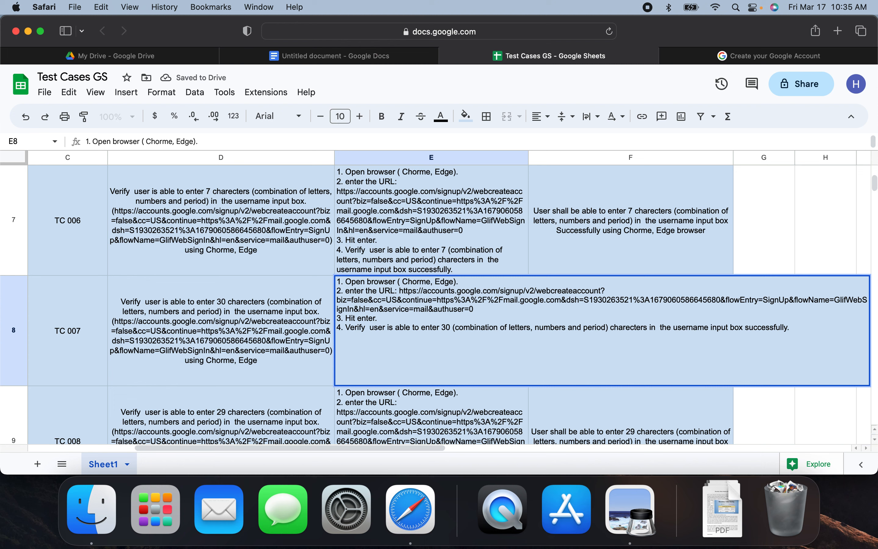
pyautogui.doubleClick(438, 398)
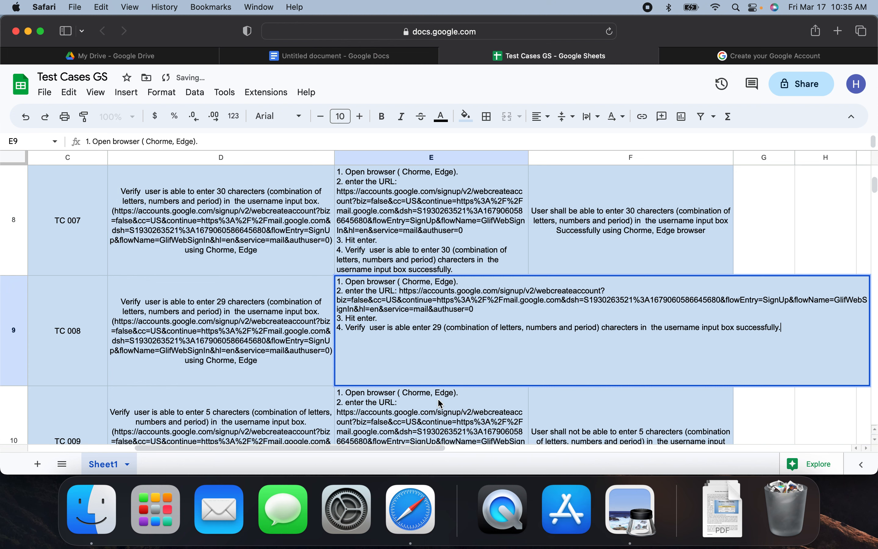
pyautogui.click(414, 329)
pyautogui.write('to')
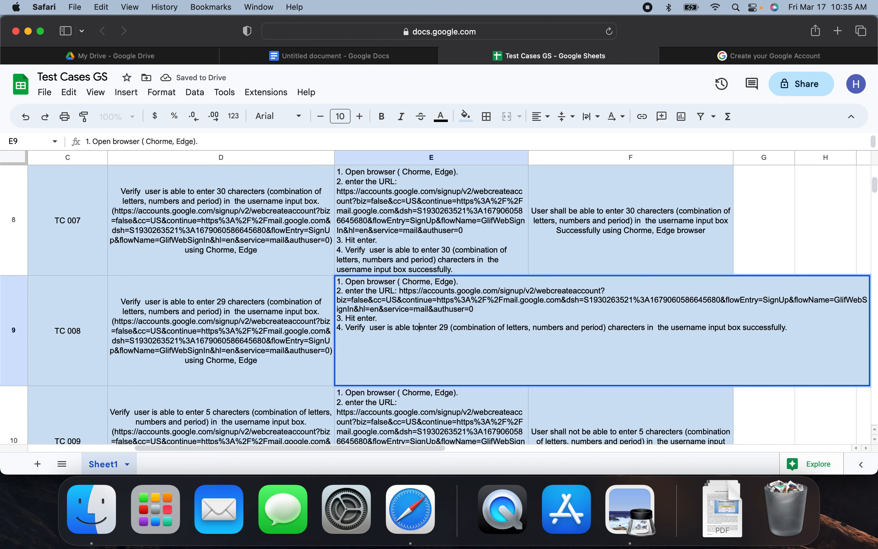
# Insert "to" before "enter 5" in step 4 of E10 and correct "unablle" to "unable".
pyautogui.doubleClick(399, 398)
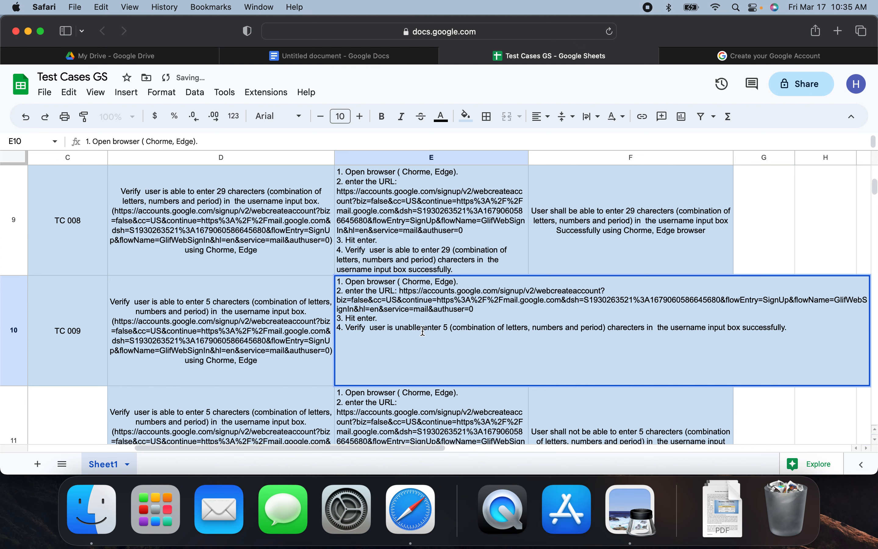
pyautogui.write('to')
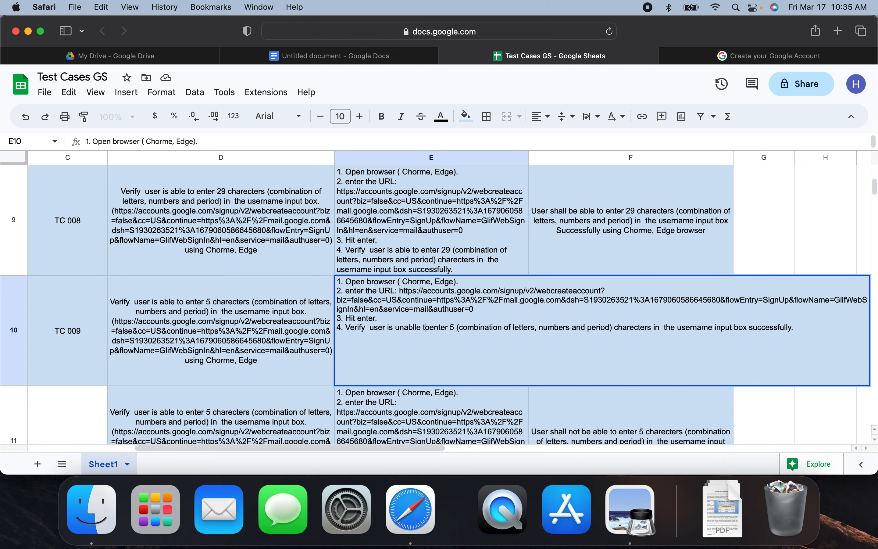
pyautogui.click(417, 328)
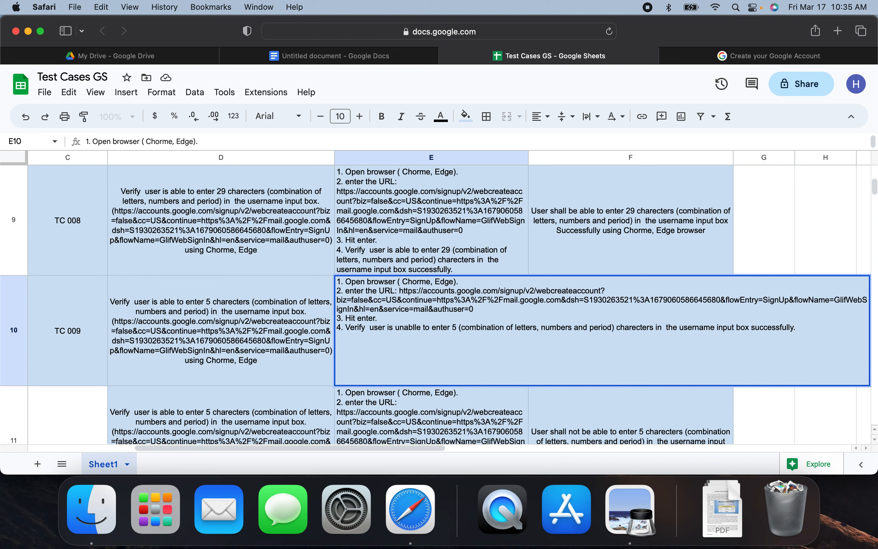
pyautogui.press('Delete')
pyautogui.click(436, 404)
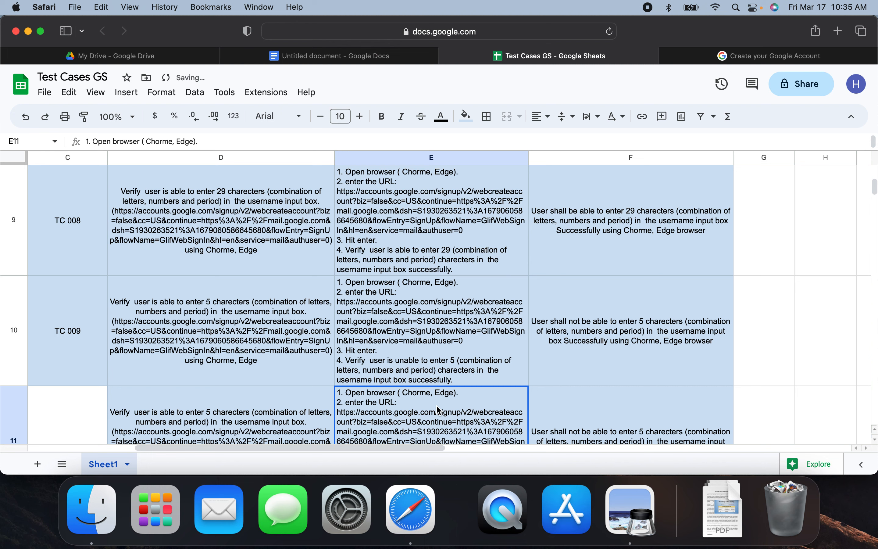
# Insert "unable to" between "user is" and "enter 5" in step 4 of E11's test steps.
pyautogui.scroll(-3, 436, 404)
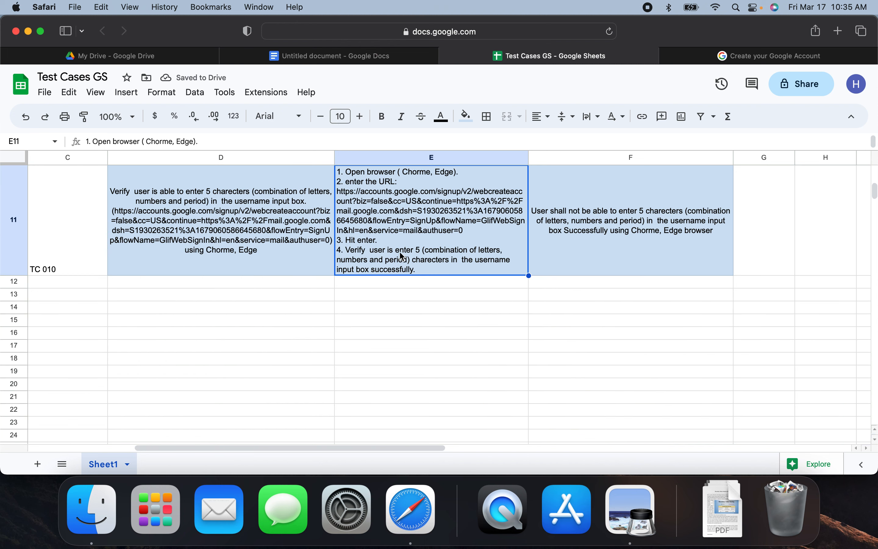
pyautogui.doubleClick(398, 255)
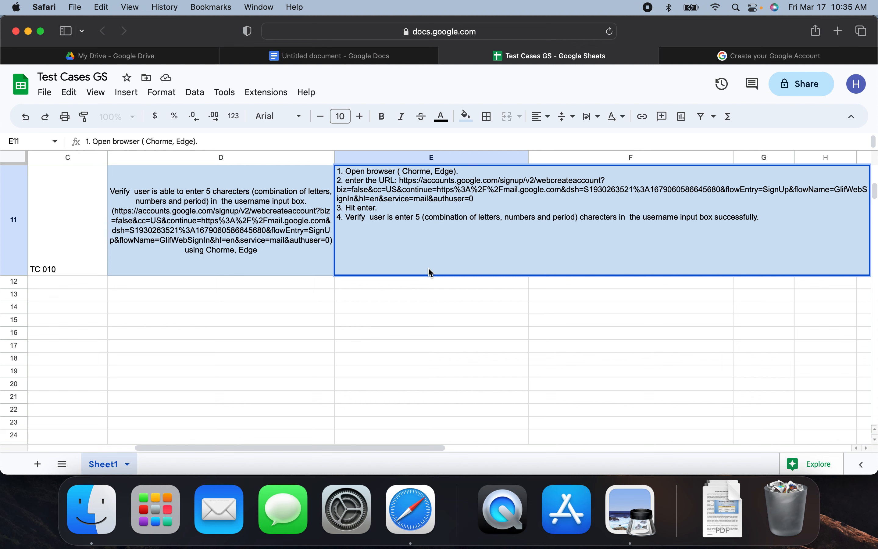
pyautogui.write('unab')
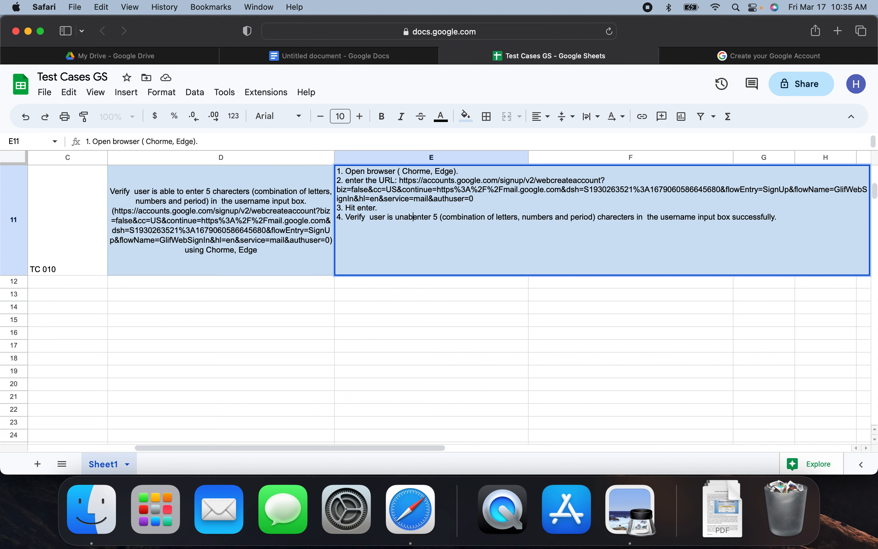
pyautogui.write('le to')
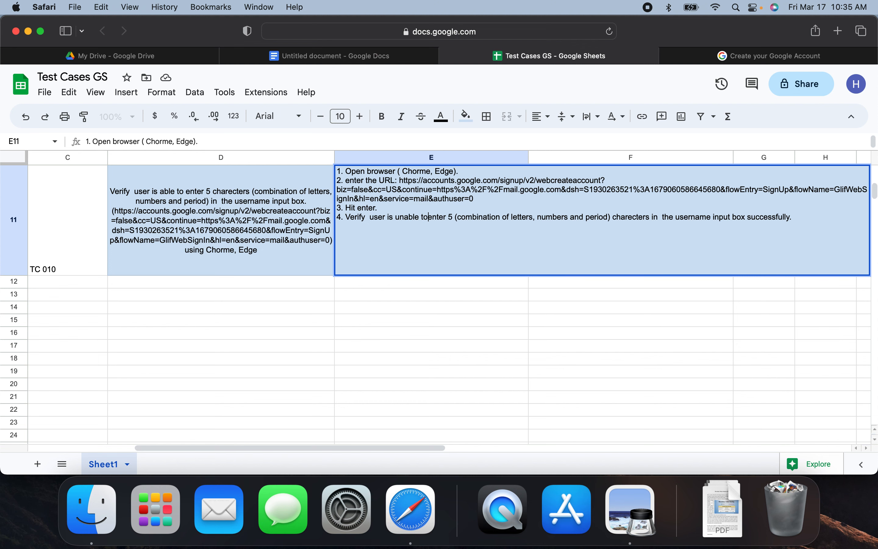
# Change the character count in step 4 of E11's test steps to 31.
pyautogui.press('Right')
pyautogui.press('Right')
pyautogui.press('Right')
pyautogui.press('Right')
pyautogui.press('Right')
pyautogui.press('Right')
pyautogui.press('Right')
pyautogui.press('Right')
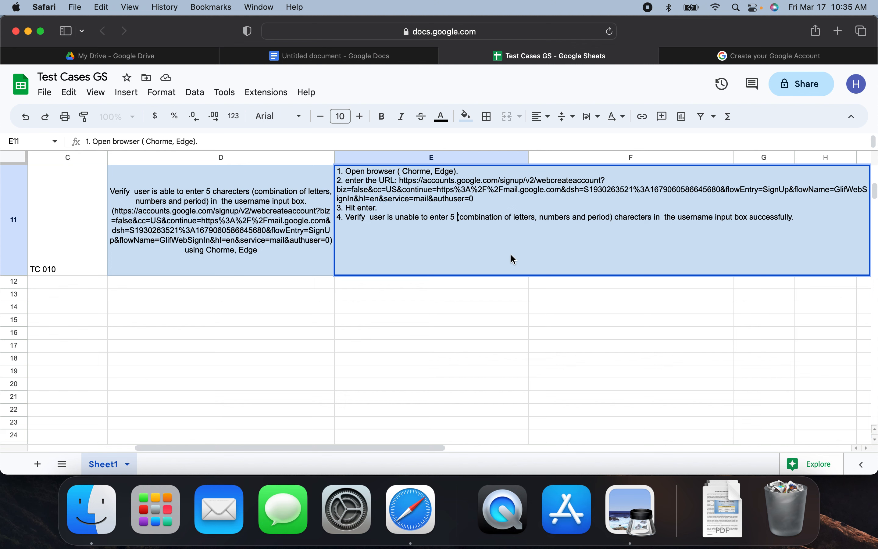
pyautogui.press('BackSpace')
pyautogui.press('BackSpace')
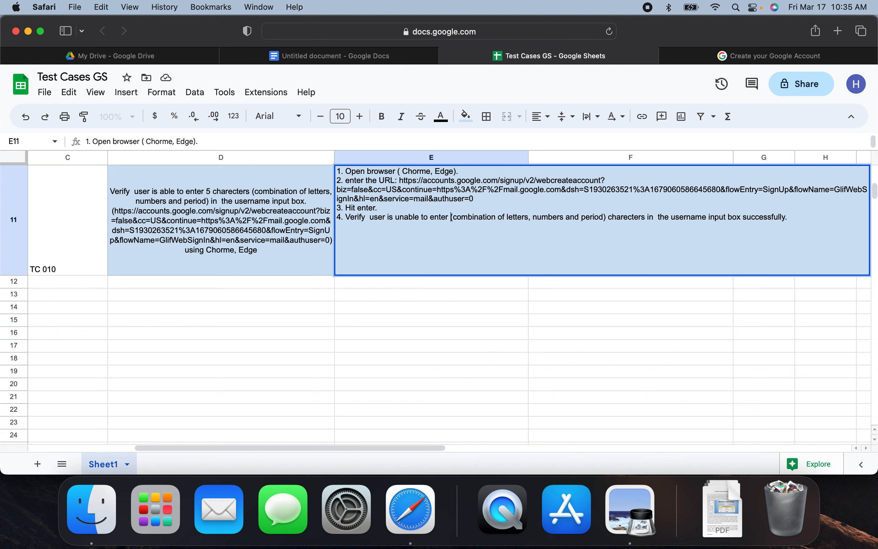
pyautogui.write('31')
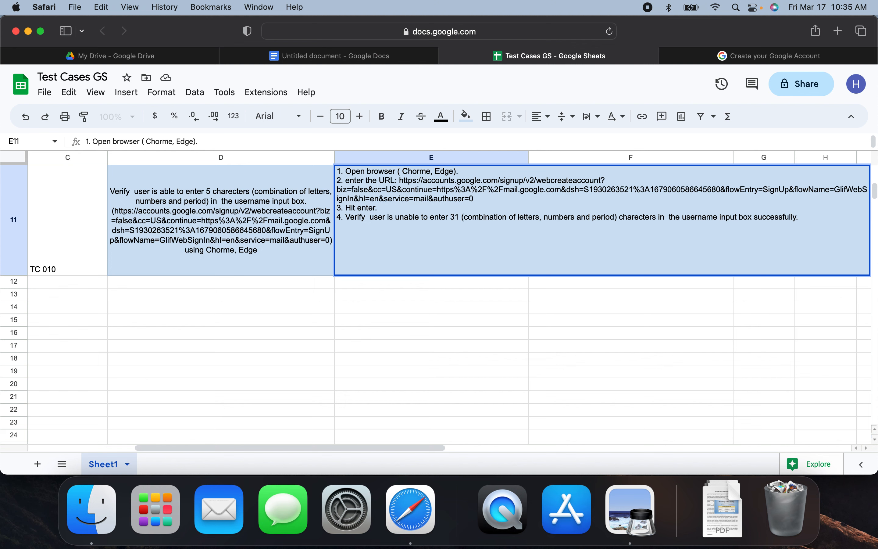
# Insert the word "charecters" after 31 in step 4 of E11's test steps.
pyautogui.write(' chare')
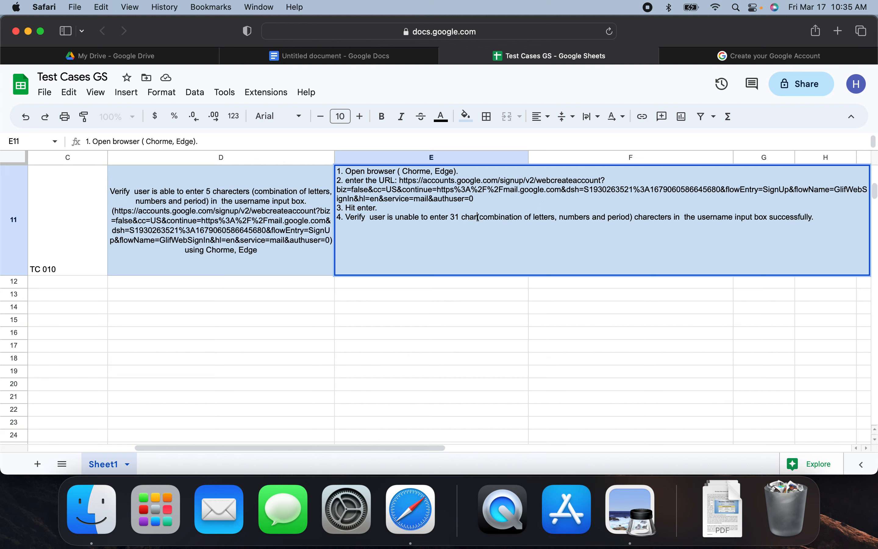
pyautogui.press('BackSpace')
pyautogui.write('acters')
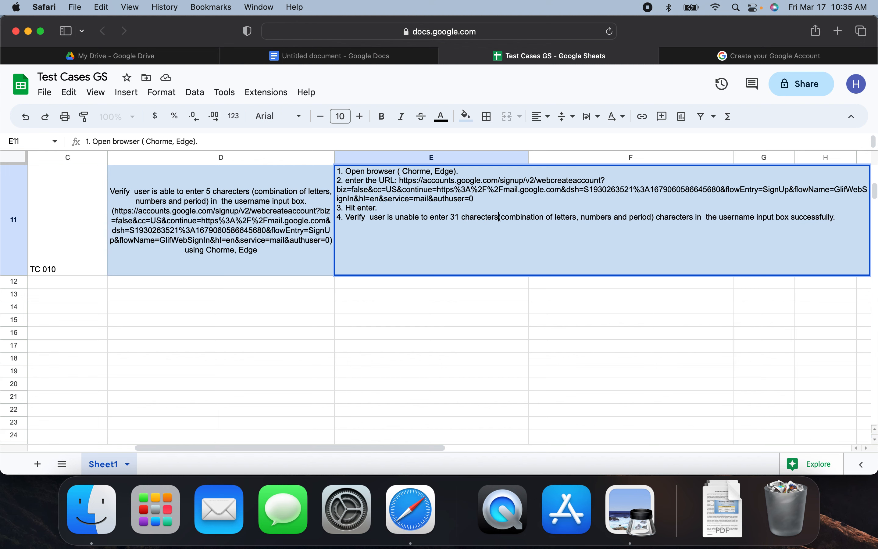
pyautogui.click(543, 296)
pyautogui.scroll(5, 541, 324)
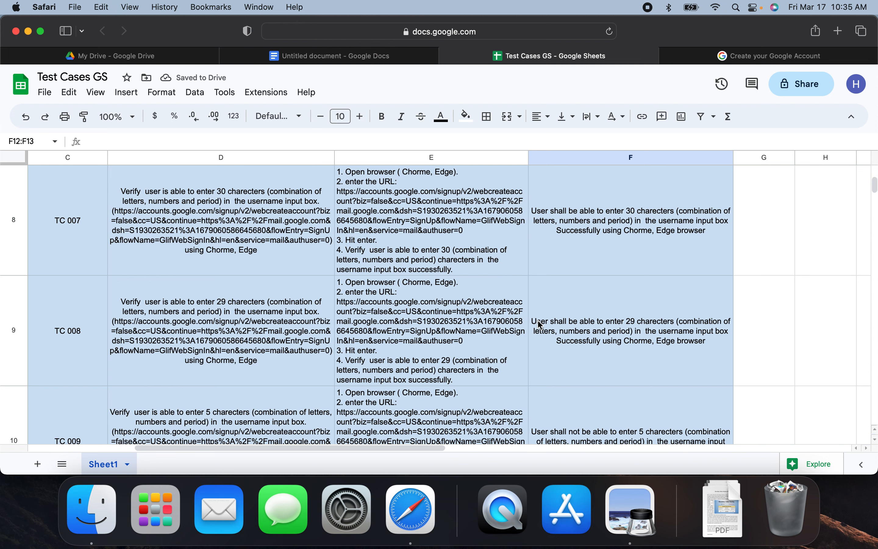
pyautogui.scroll(-5, 541, 324)
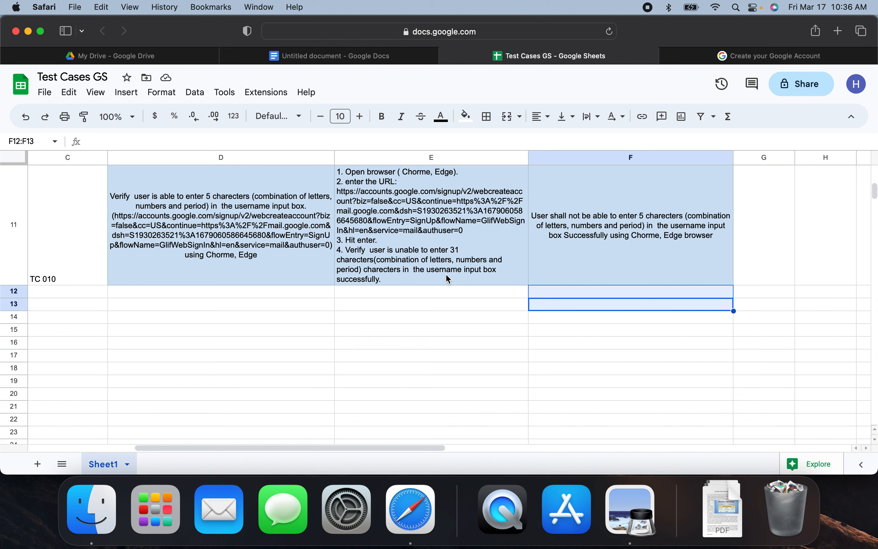
# Remove the extra word "charecters" directly after 31 in step 4 of E11.
pyautogui.doubleClick(371, 261)
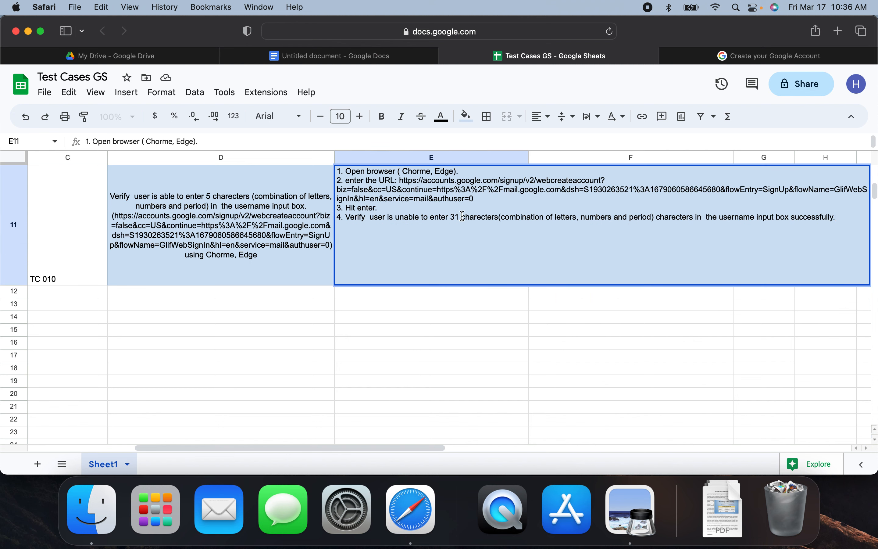
pyautogui.doubleClick(490, 218)
pyautogui.press('BackSpace')
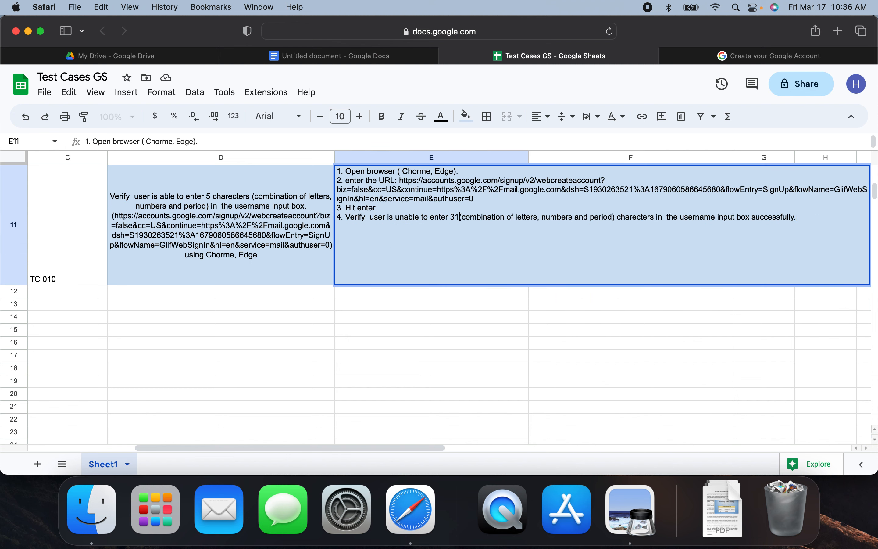
pyautogui.click(479, 323)
# Change the character count in F11's expected result to 31.
pyautogui.doubleClick(578, 246)
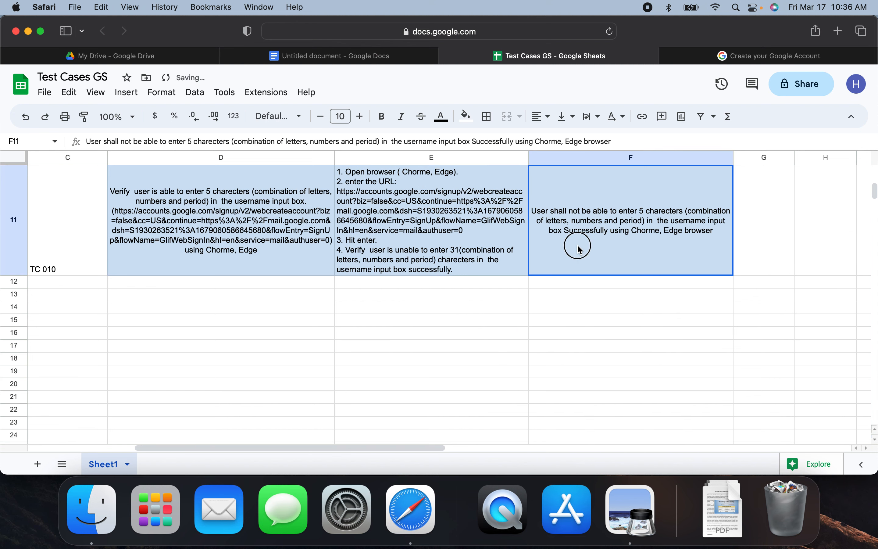
pyautogui.click(645, 171)
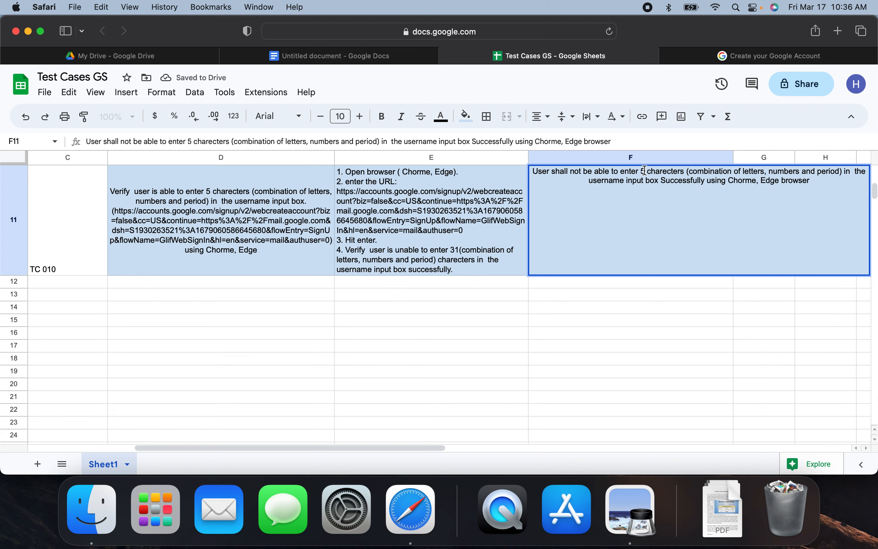
pyautogui.press('BackSpace')
pyautogui.write('31')
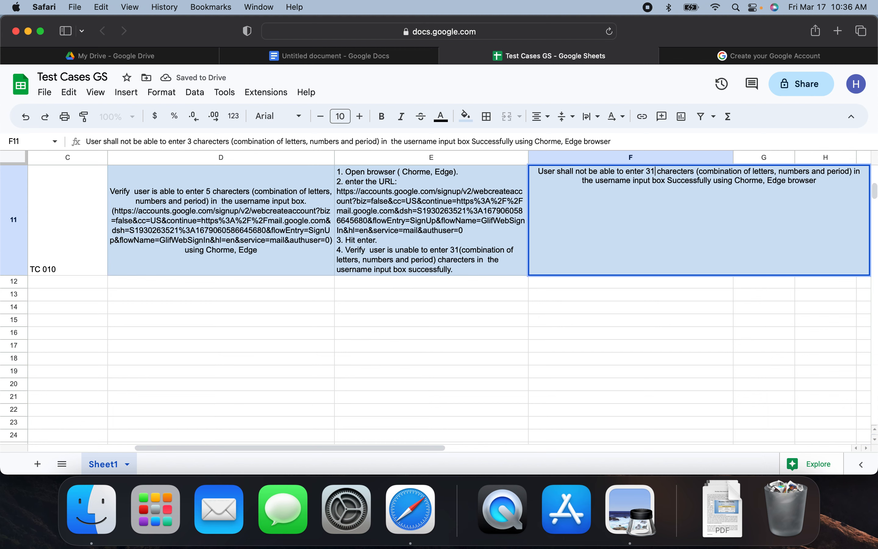
pyautogui.click(571, 300)
# Fill test case ID cell C11 with the same light blue as the neighbouring cells in the row.
pyautogui.scroll(10, 355, 320)
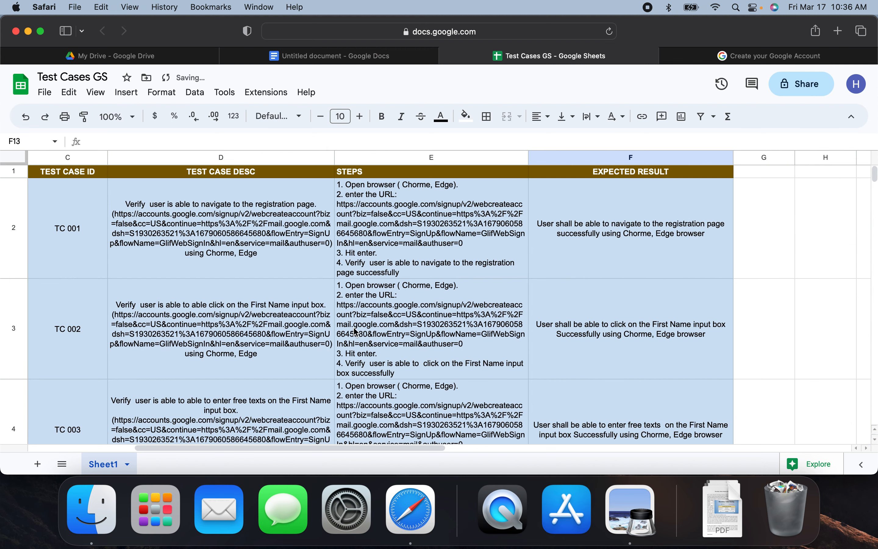
pyautogui.scroll(-1, 356, 331)
pyautogui.scroll(-6, 355, 331)
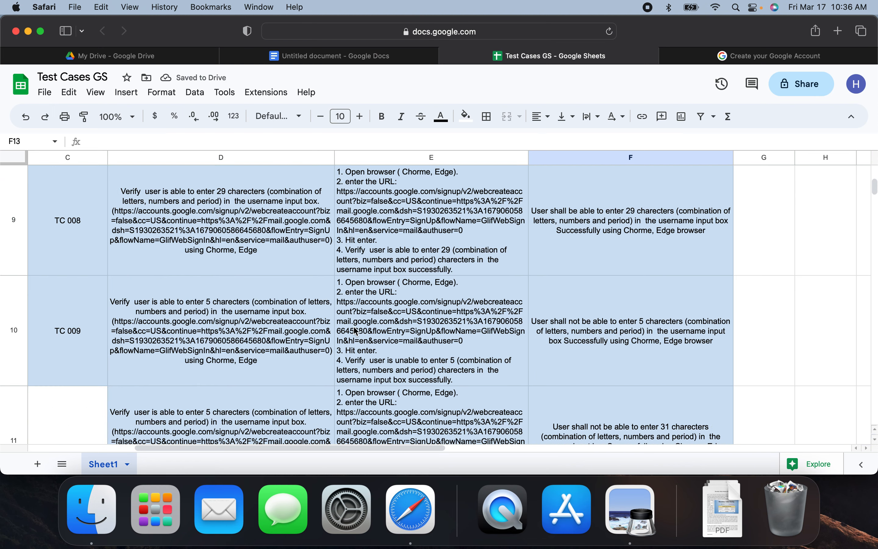
pyautogui.scroll(3, 352, 332)
pyautogui.hscroll(10, 351, 331)
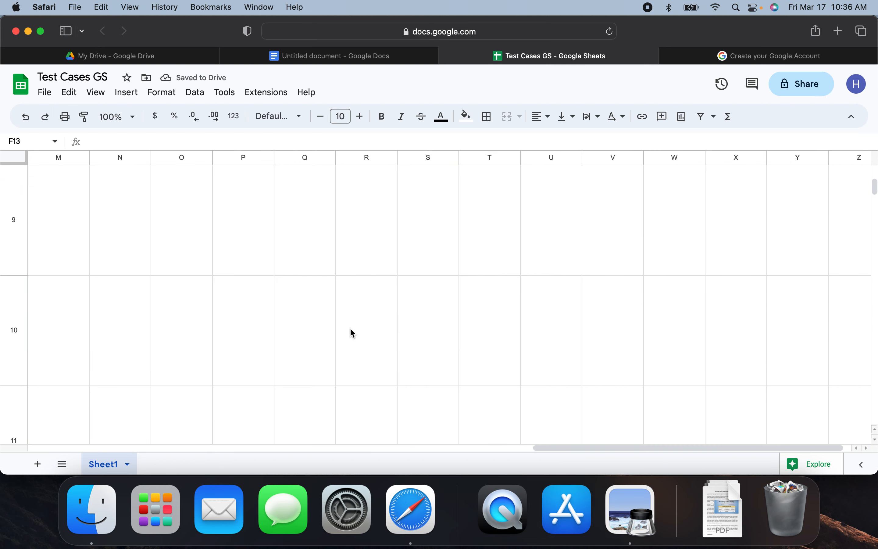
pyautogui.hscroll(-12, 351, 332)
pyautogui.scroll(-3, 284, 358)
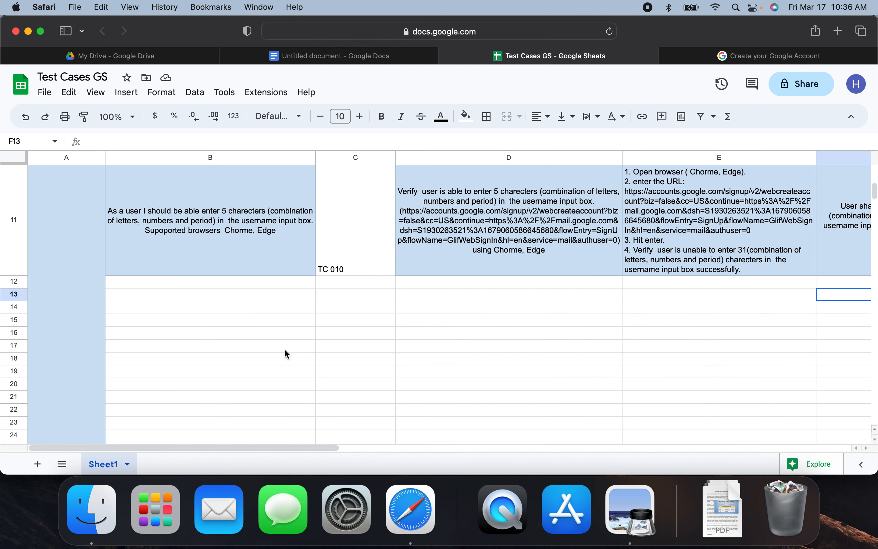
pyautogui.click(367, 252)
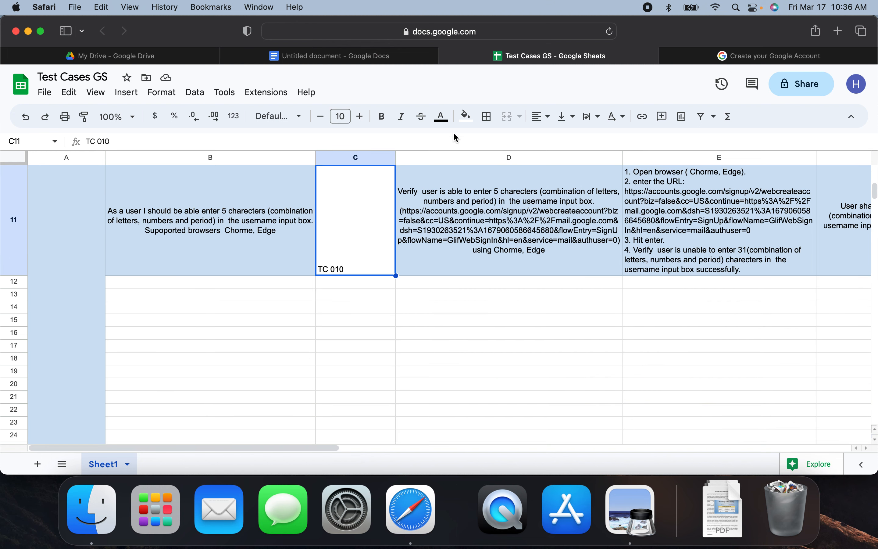
pyautogui.click(466, 116)
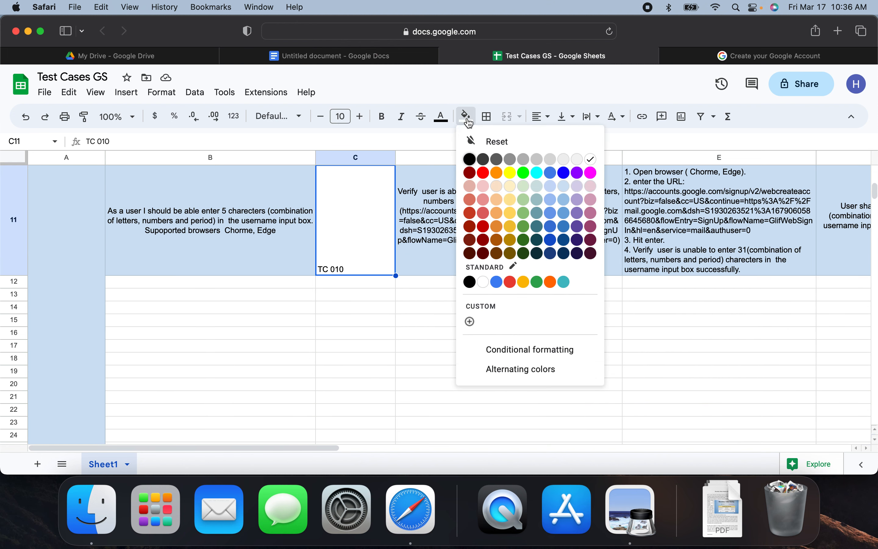
pyautogui.click(564, 201)
pyautogui.click(360, 307)
# Centre the TC 010 text in C11 both vertically and horizontally.
pyautogui.click(391, 217)
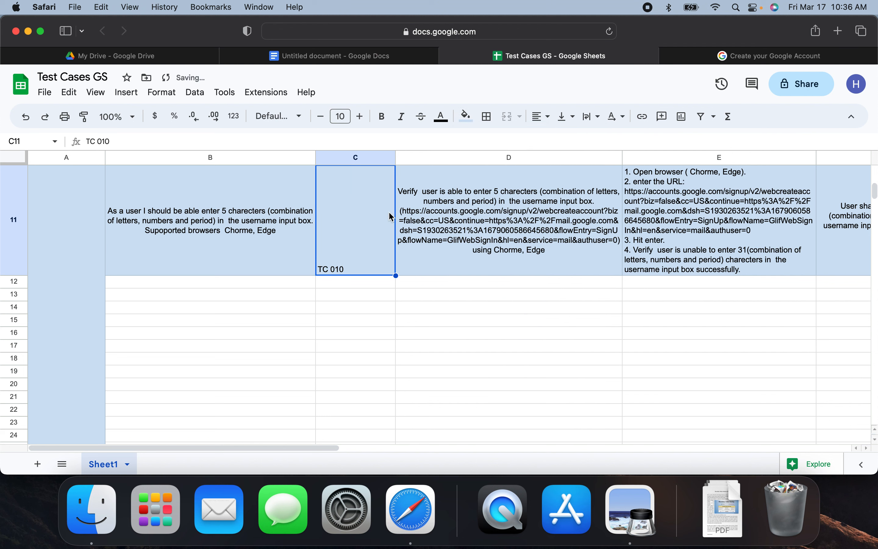
pyautogui.click(566, 116)
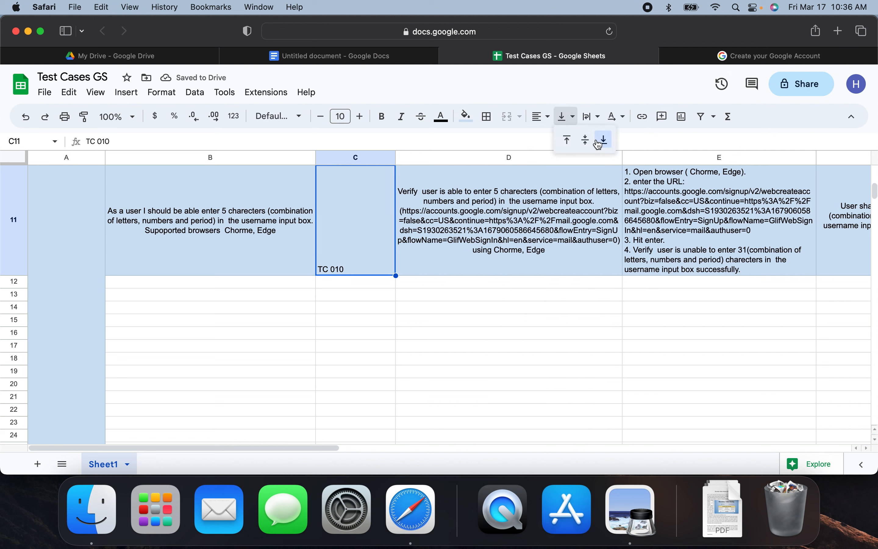
pyautogui.click(586, 140)
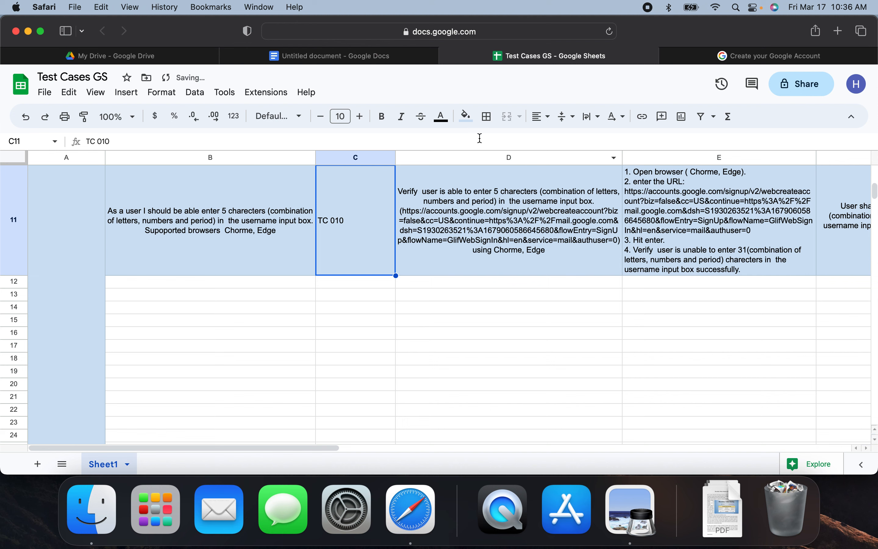
pyautogui.click(538, 123)
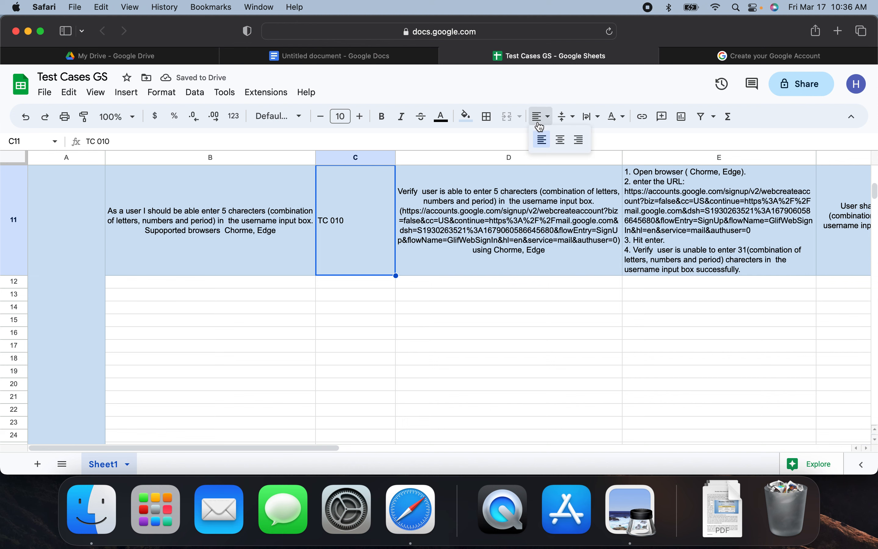
pyautogui.click(561, 139)
pyautogui.click(191, 296)
# Review the test cases in the sheet against the Username requirement in the Google Docs requirements document.
pyautogui.scroll(1, 191, 326)
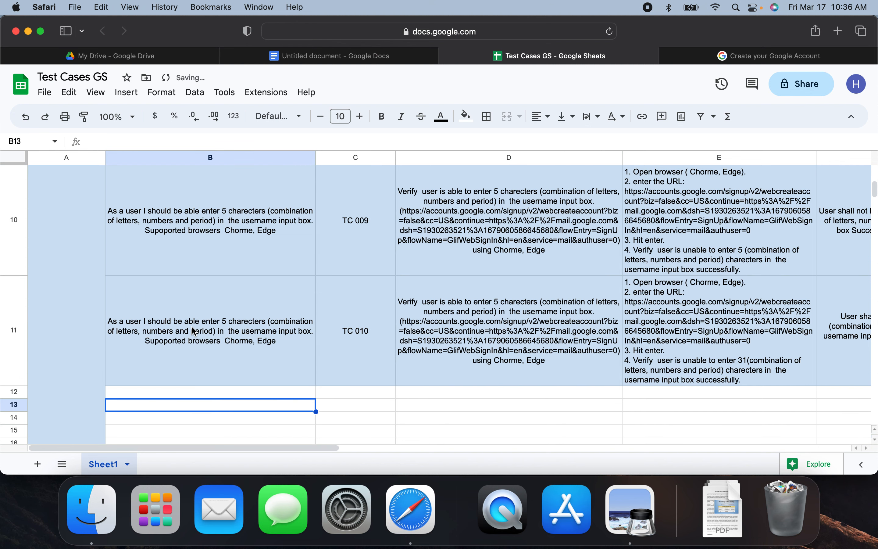
pyautogui.scroll(1, 195, 331)
pyautogui.scroll(-1, 194, 331)
pyautogui.click(377, 57)
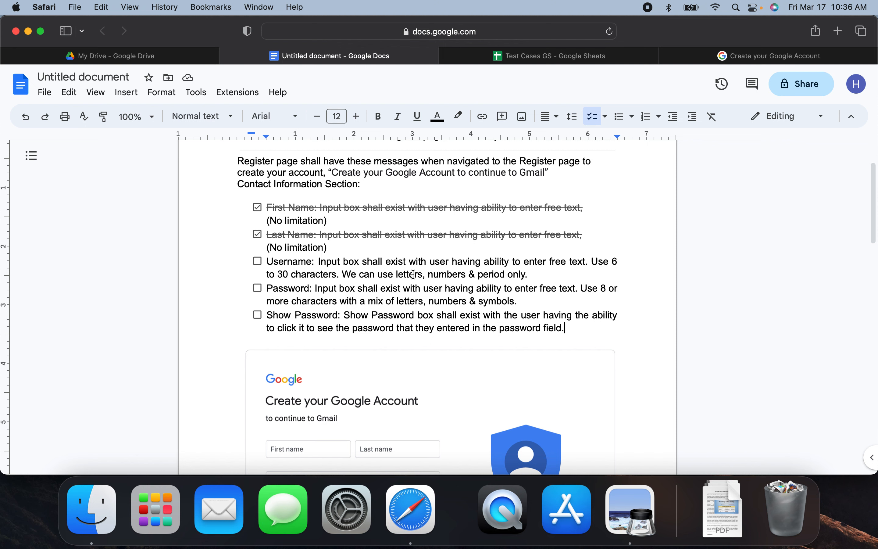
pyautogui.click(516, 62)
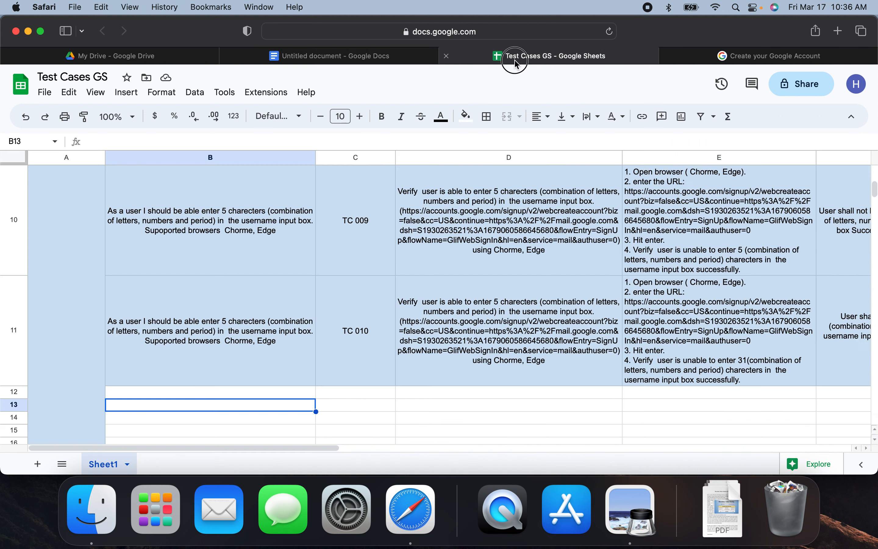
pyautogui.scroll(5, 396, 232)
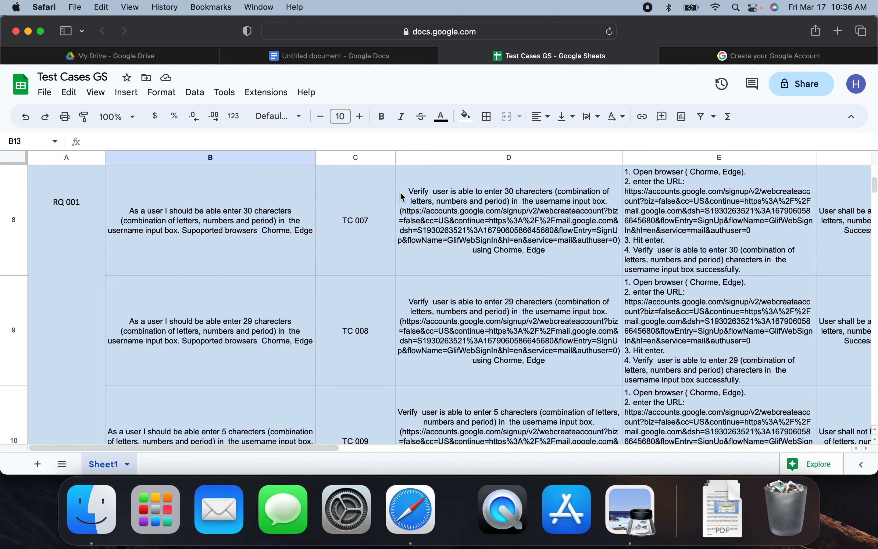
pyautogui.scroll(15, 323, 236)
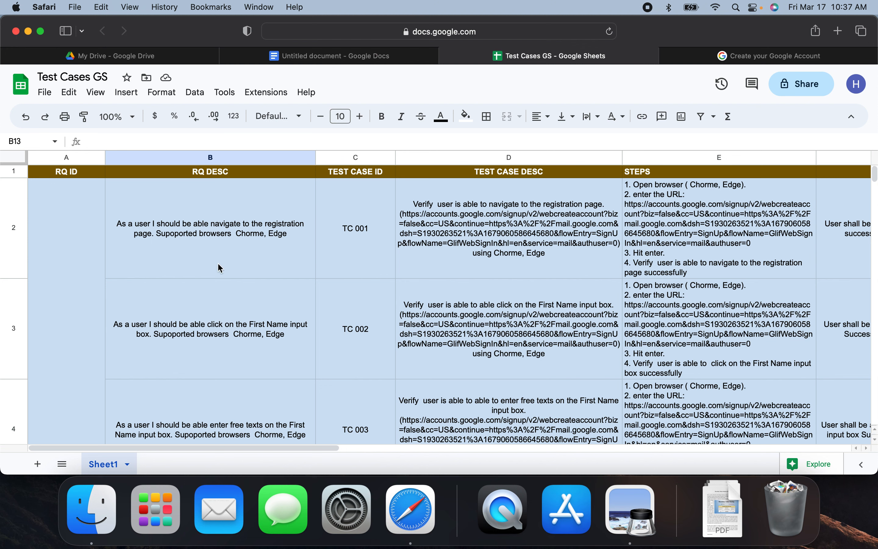
pyautogui.click(296, 62)
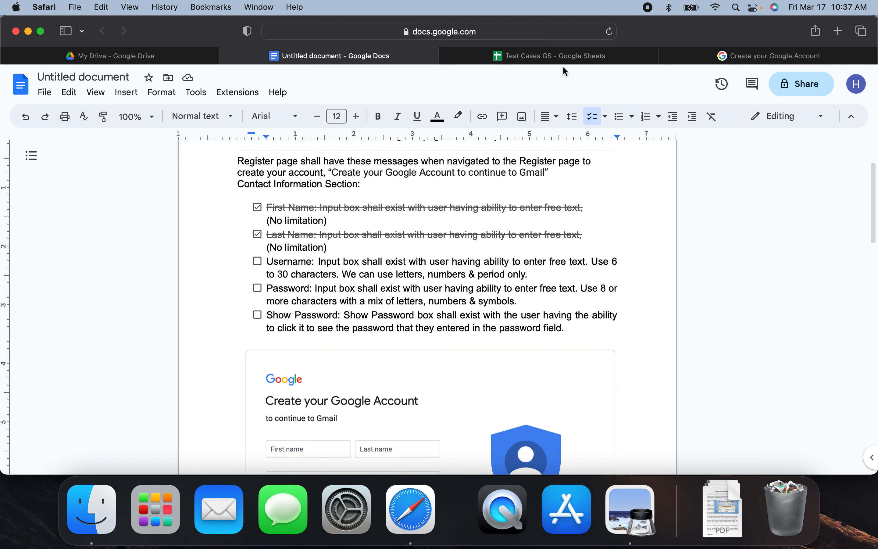
pyautogui.click(555, 58)
pyautogui.scroll(-2, 396, 217)
pyautogui.scroll(-3, 381, 236)
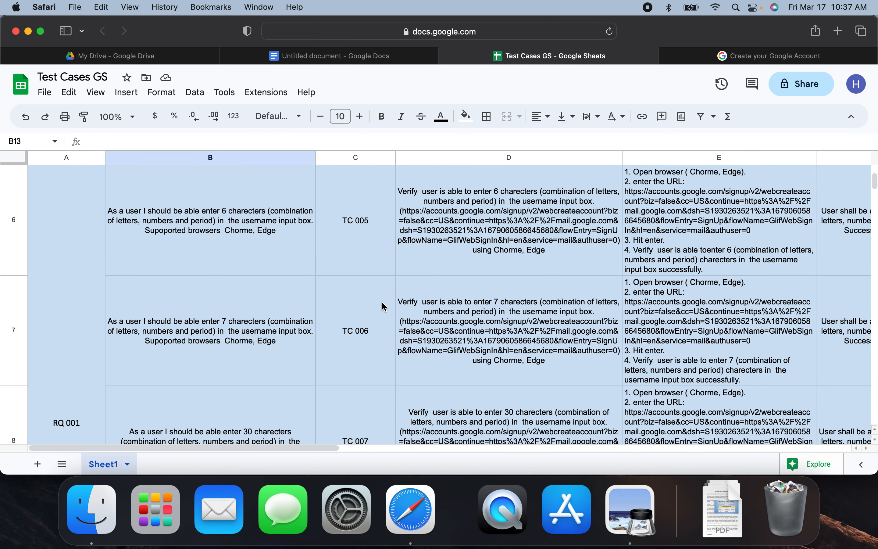
pyautogui.scroll(-2, 383, 314)
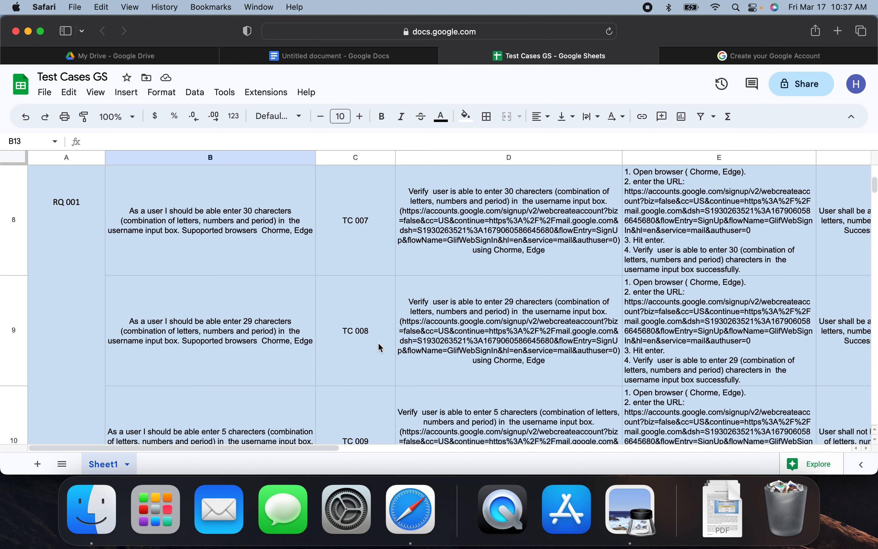
pyautogui.scroll(-2, 379, 345)
pyautogui.scroll(4, 379, 342)
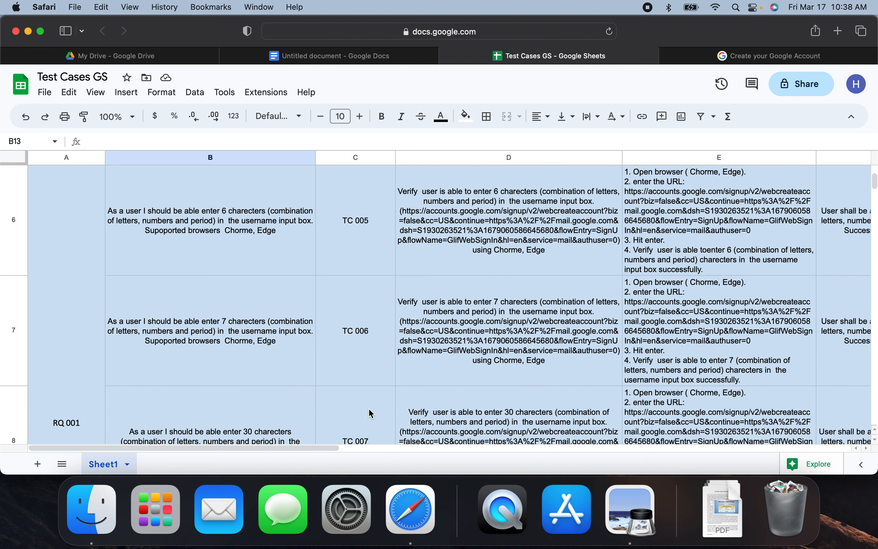
pyautogui.scroll(-1, 373, 409)
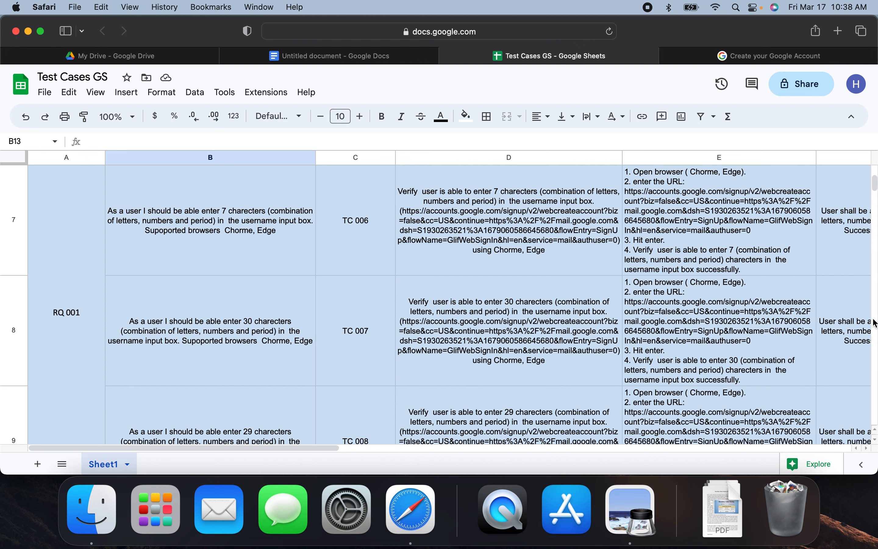
pyautogui.scroll(-2, 372, 326)
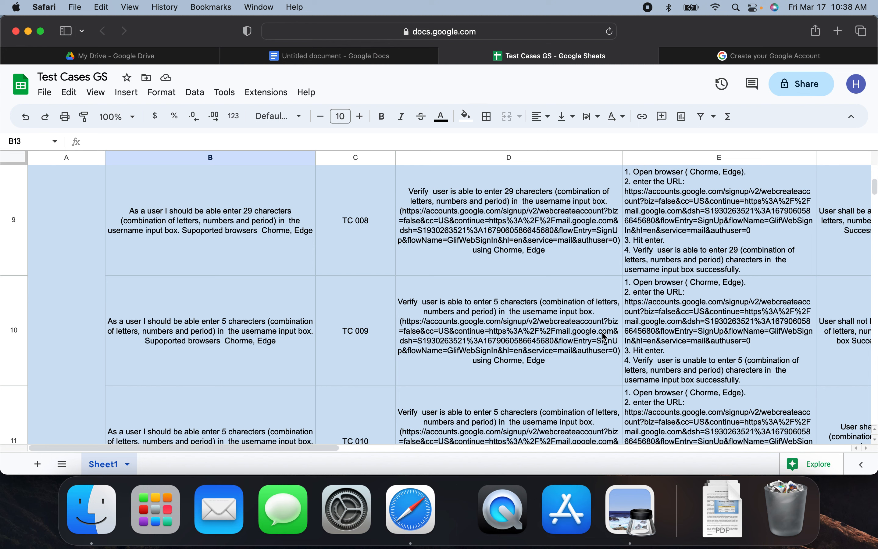
# Change the character count in B11's requirement description to 31.
pyautogui.scroll(-2, 577, 353)
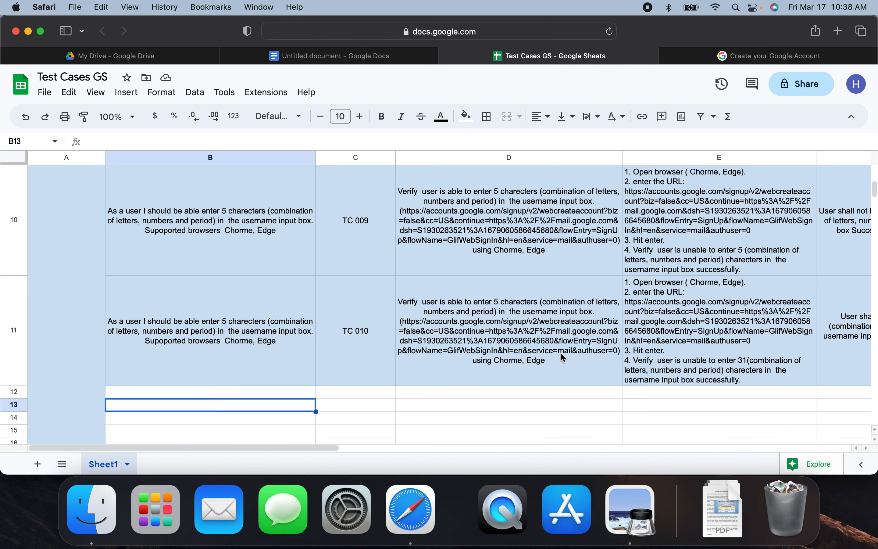
pyautogui.doubleClick(288, 315)
pyautogui.click(223, 281)
pyautogui.press('BackSpace')
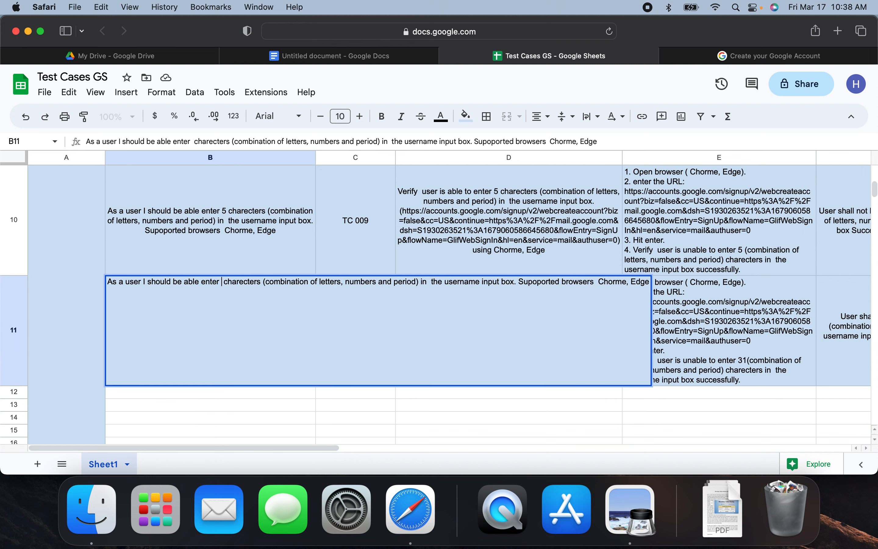
pyautogui.write('31')
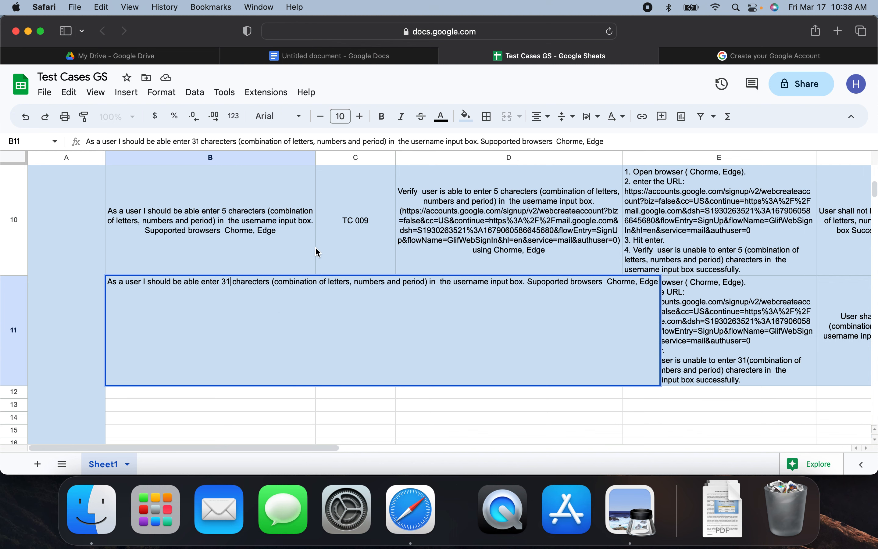
pyautogui.click(336, 239)
# Change the character count in D11's test case description to 31 and check the rest of row 11.
pyautogui.doubleClick(468, 330)
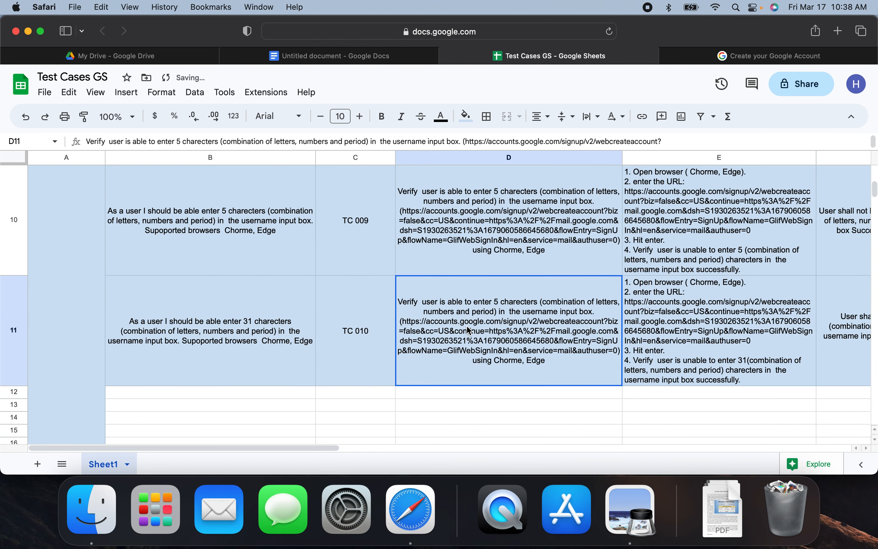
pyautogui.click(536, 281)
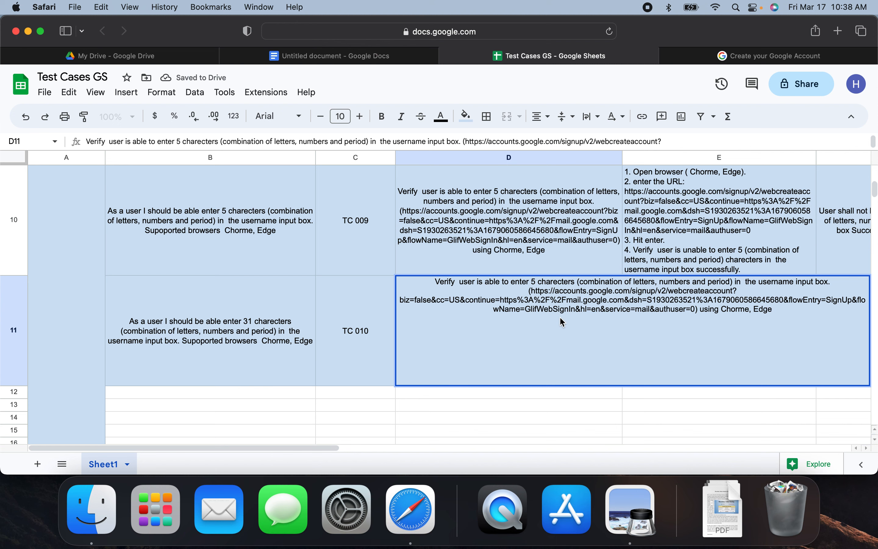
pyautogui.press('BackSpace')
pyautogui.write('31')
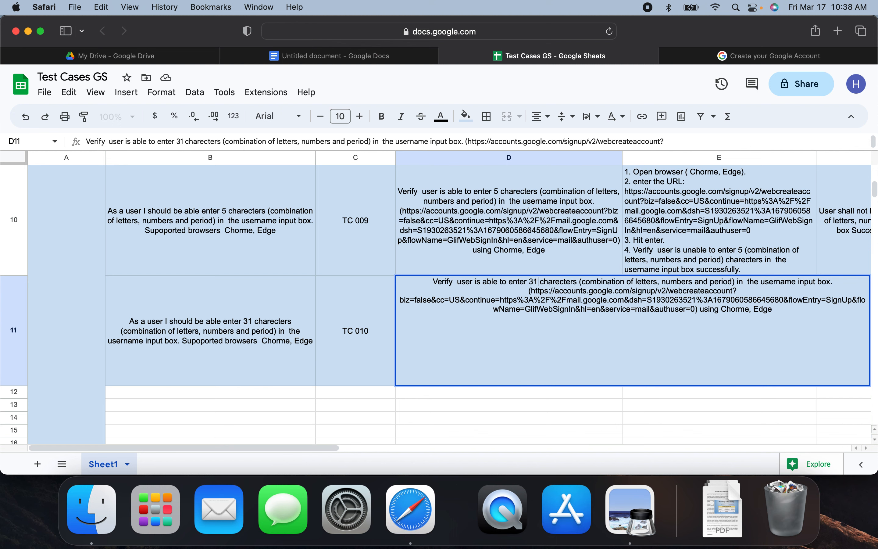
pyautogui.click(626, 264)
pyautogui.click(707, 378)
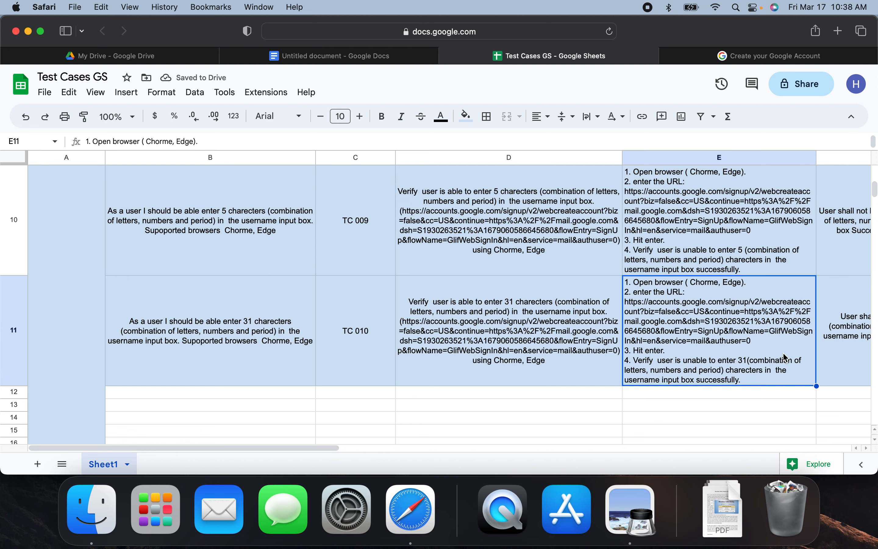
pyautogui.hscroll(10, 784, 357)
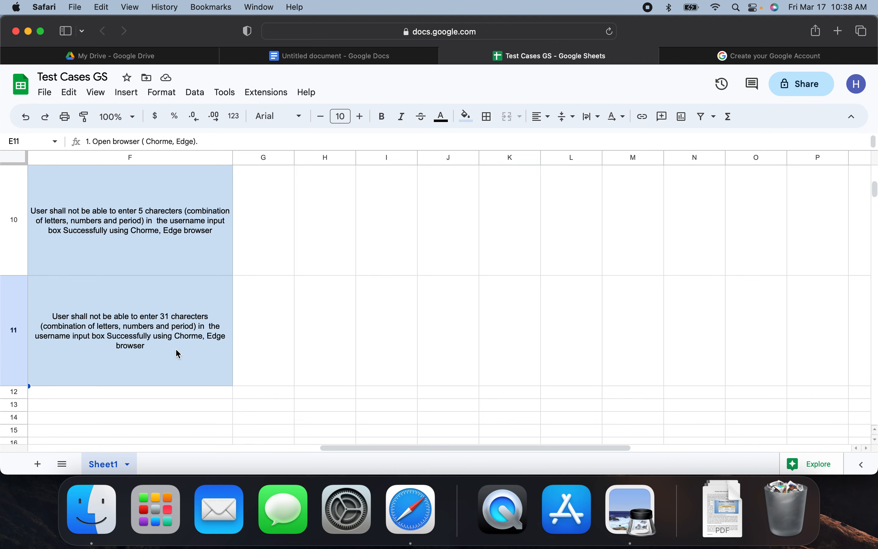
pyautogui.click(255, 349)
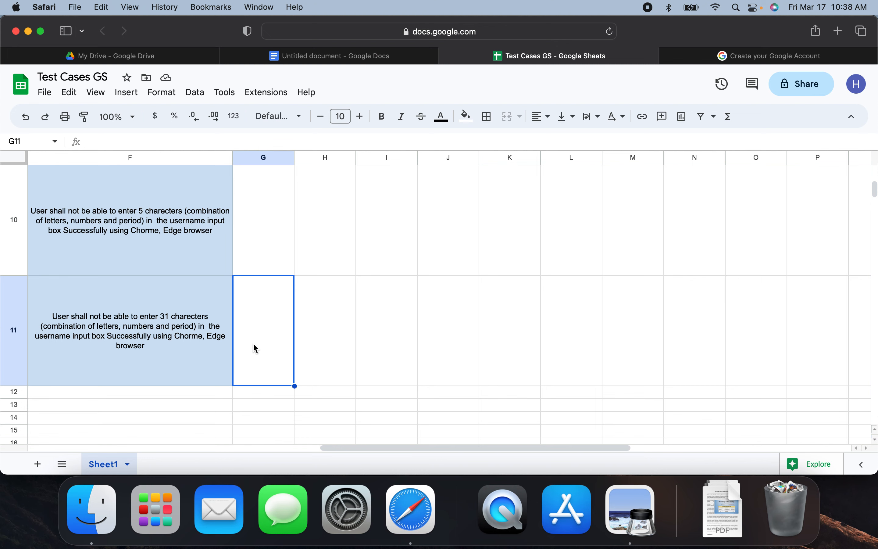
# Switch to the Google Docs requirements document and check off the Username item under Contact Information Section.
pyautogui.click(364, 61)
pyautogui.click(257, 262)
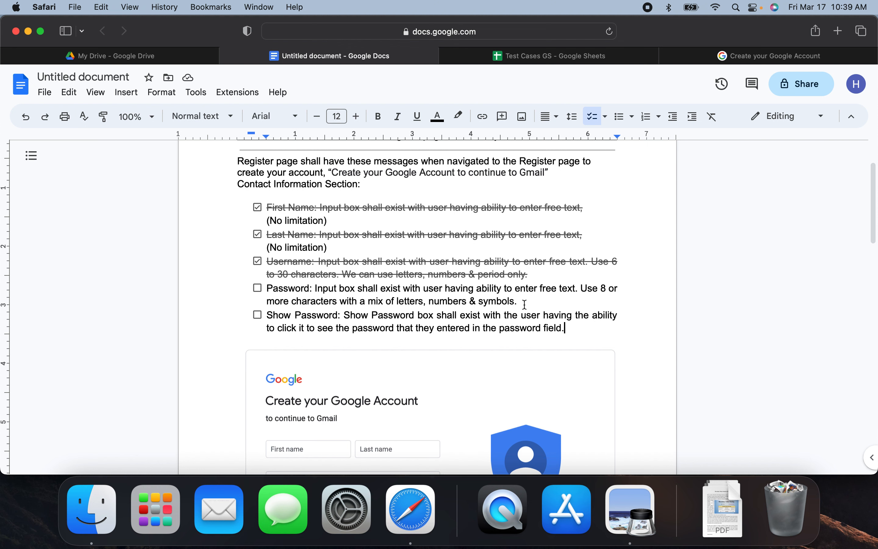
pyautogui.click(539, 305)
# Switch to the Test Cases GS sheet and copy B9's requirement description into B12.
pyautogui.click(542, 58)
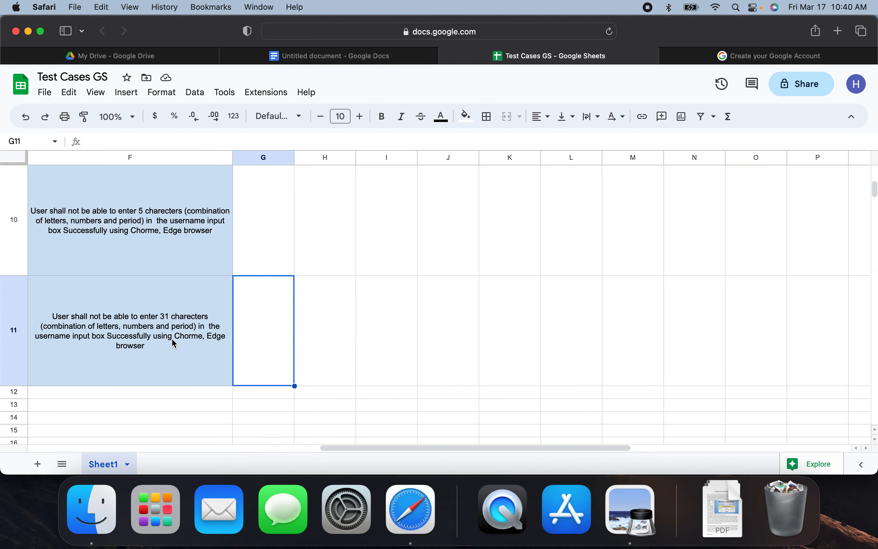
pyautogui.hscroll(-10, 181, 338)
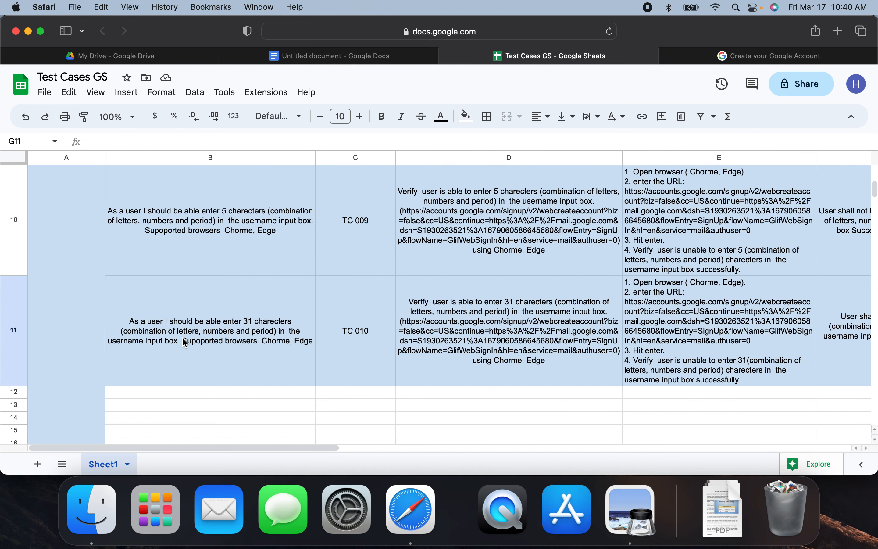
pyautogui.scroll(3, 184, 341)
pyautogui.click(266, 250)
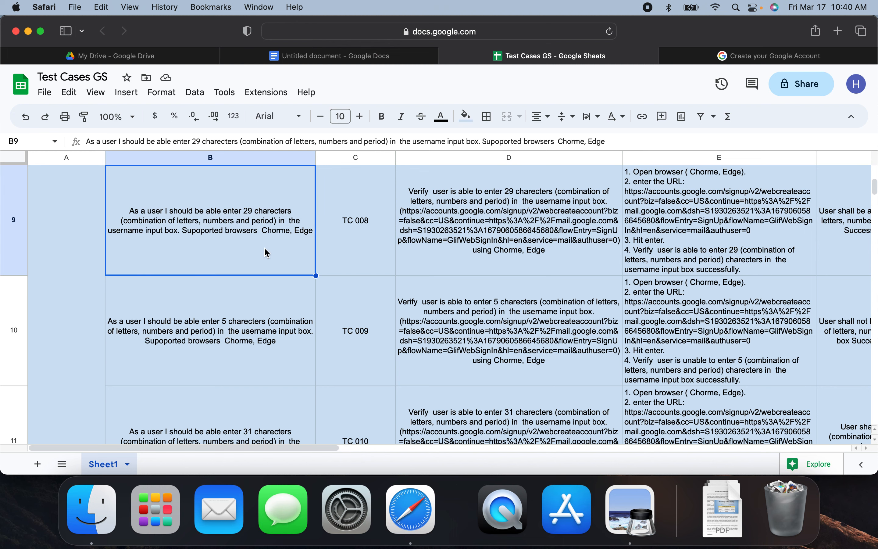
pyautogui.scroll(-3, 255, 306)
pyautogui.click(224, 286)
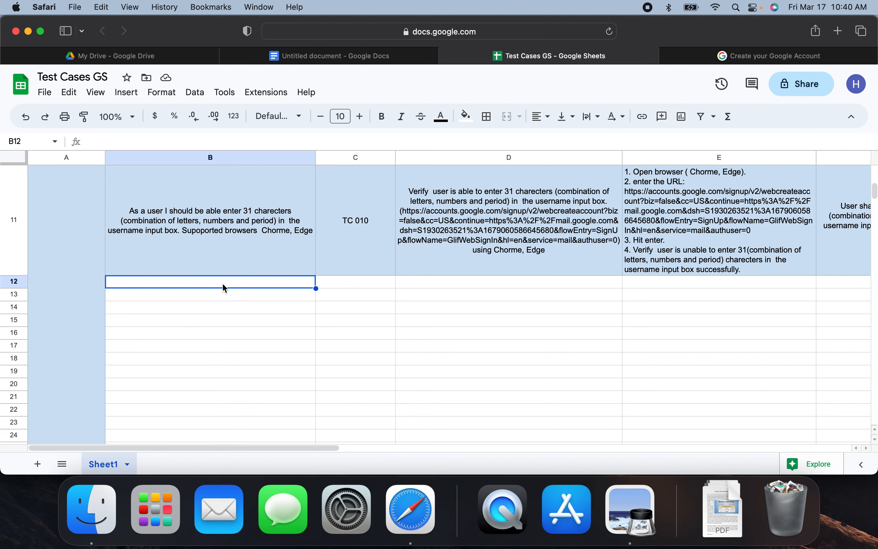
pyautogui.press('super+v')
pyautogui.scroll(3, 267, 260)
pyautogui.click(261, 268)
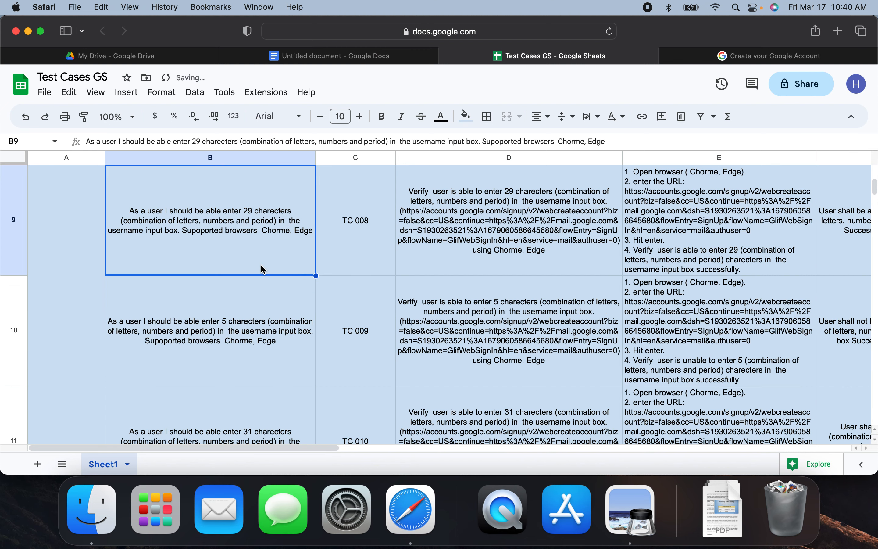
pyautogui.press('super+c')
pyautogui.scroll(-2, 247, 321)
pyautogui.scroll(2, 248, 321)
pyautogui.scroll(-2, 248, 321)
pyautogui.click(240, 396)
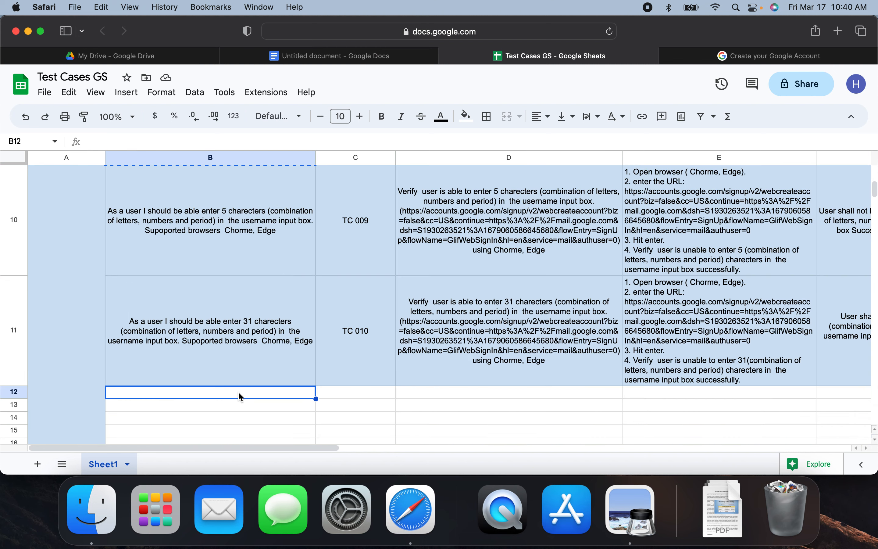
pyautogui.press('super+v')
# Copy the test case ID from C11 into C12.
pyautogui.click(374, 352)
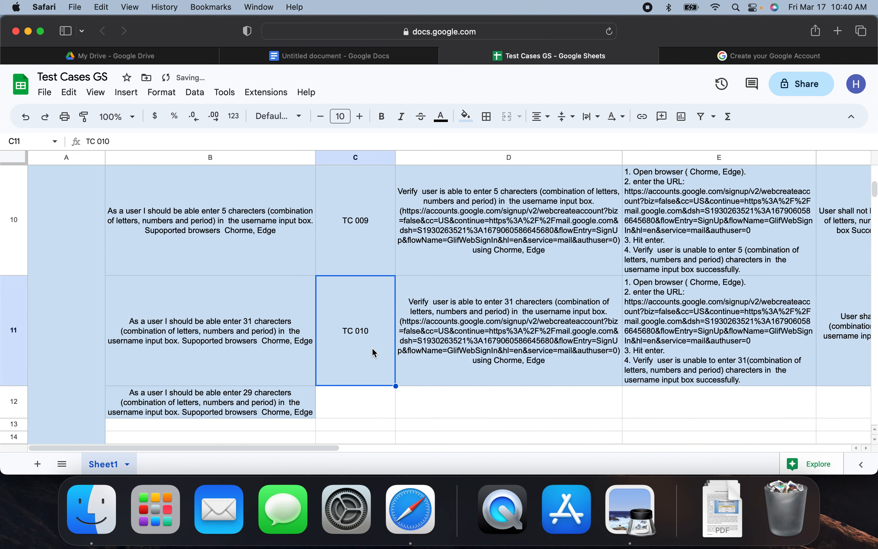
pyautogui.press('super+c')
pyautogui.click(369, 410)
pyautogui.press('super+v')
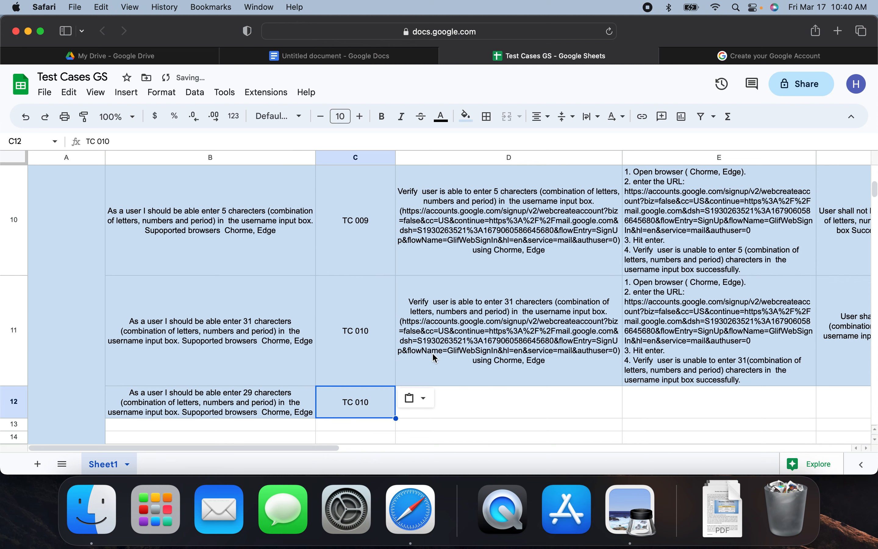
# Copy the test case description from D9 into D12.
pyautogui.scroll(2, 463, 232)
pyautogui.click(463, 233)
pyautogui.press('super+c')
pyautogui.scroll(-3, 461, 236)
pyautogui.click(439, 299)
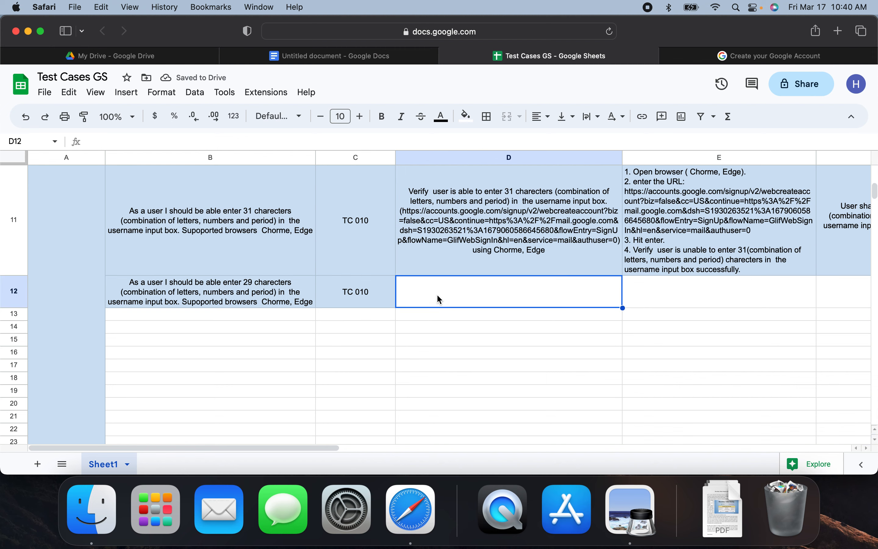
pyautogui.press('super+v')
# Copy the test steps from E9 into E12.
pyautogui.scroll(3, 440, 299)
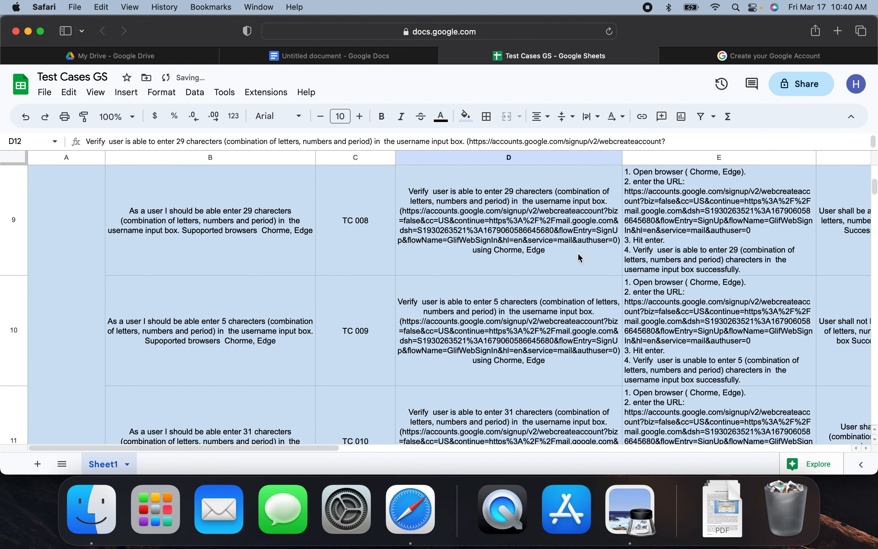
pyautogui.click(691, 206)
pyautogui.press('super+c')
pyautogui.scroll(-3, 688, 249)
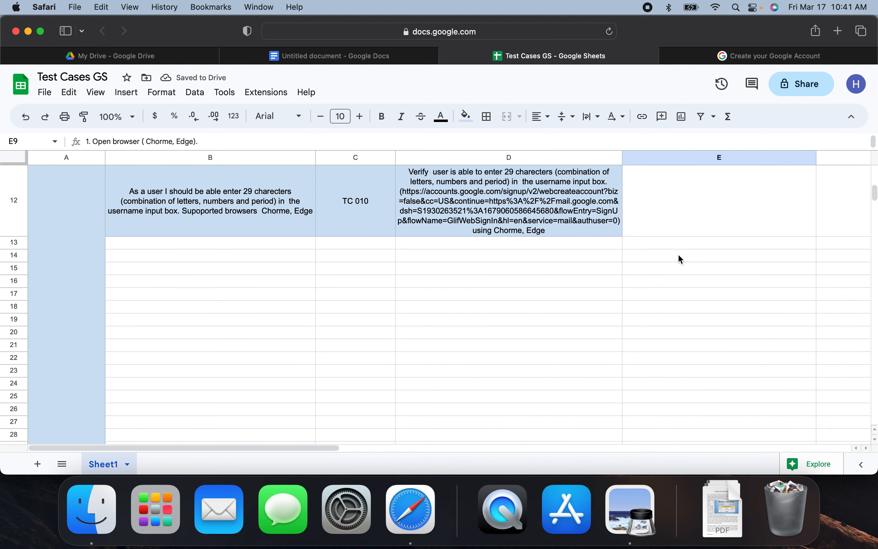
pyautogui.scroll(1, 678, 256)
pyautogui.click(661, 308)
pyautogui.press('super+v')
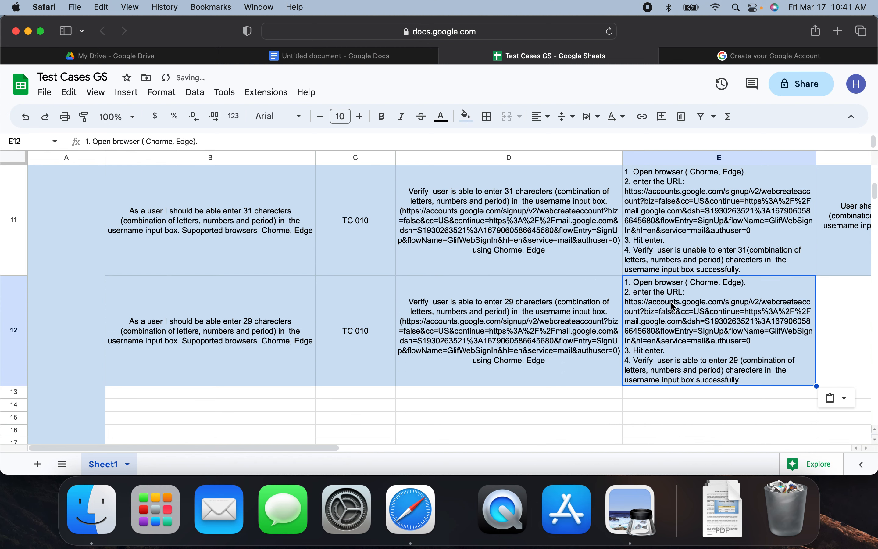
# Copy the expected result from F9 into F12.
pyautogui.scroll(3, 674, 307)
pyautogui.click(855, 236)
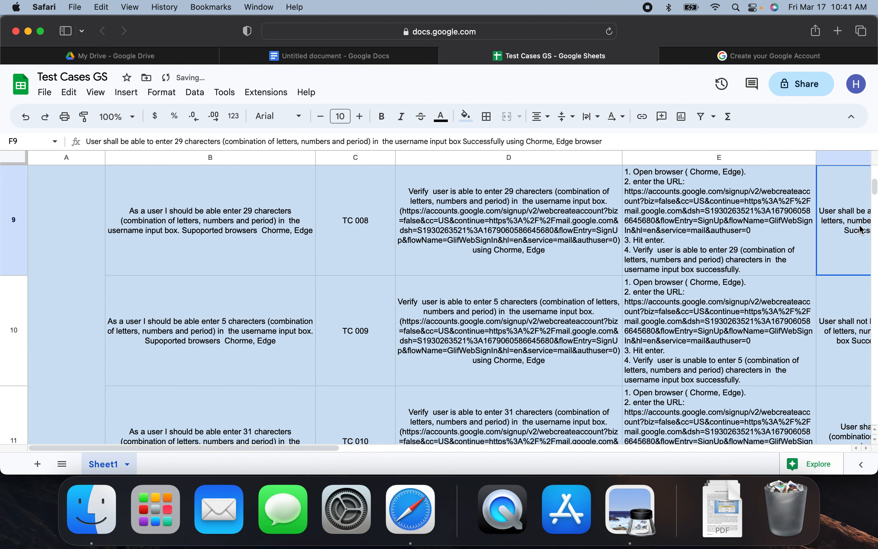
pyautogui.scroll(-2, 842, 231)
pyautogui.click(839, 322)
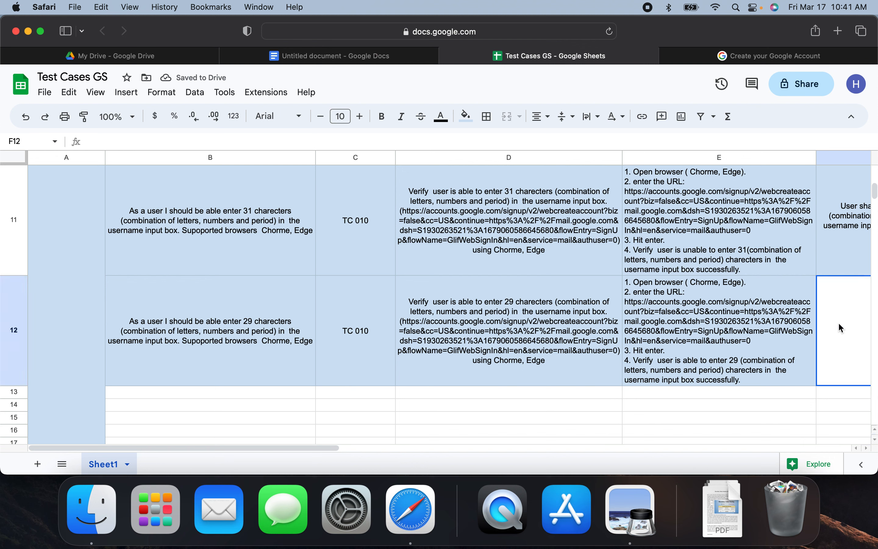
pyautogui.press('super+v')
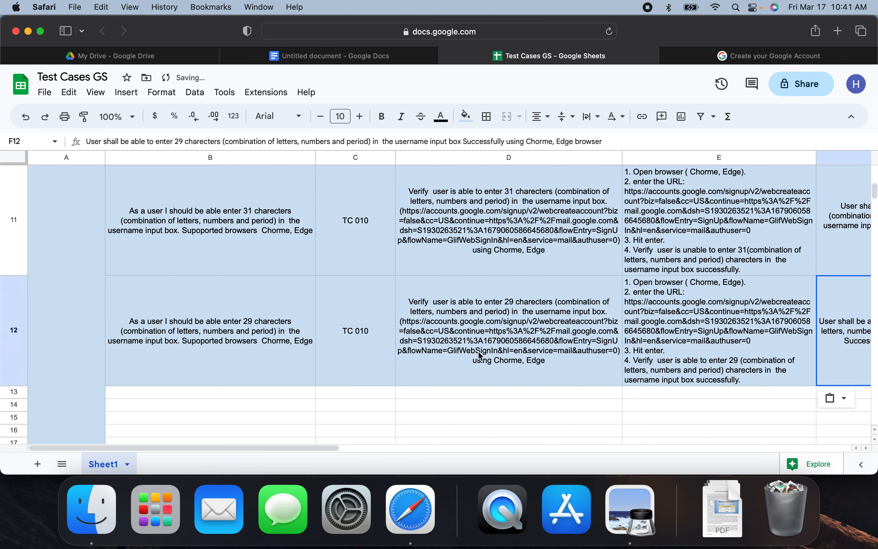
# Check the Password requirement in the Google Docs requirements document against the test cases in the sheet.
pyautogui.click(277, 391)
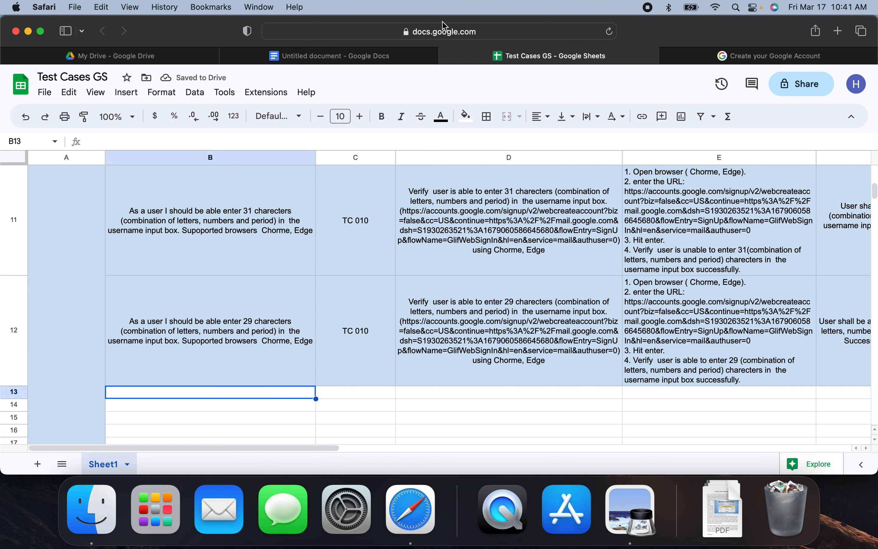
pyautogui.click(392, 62)
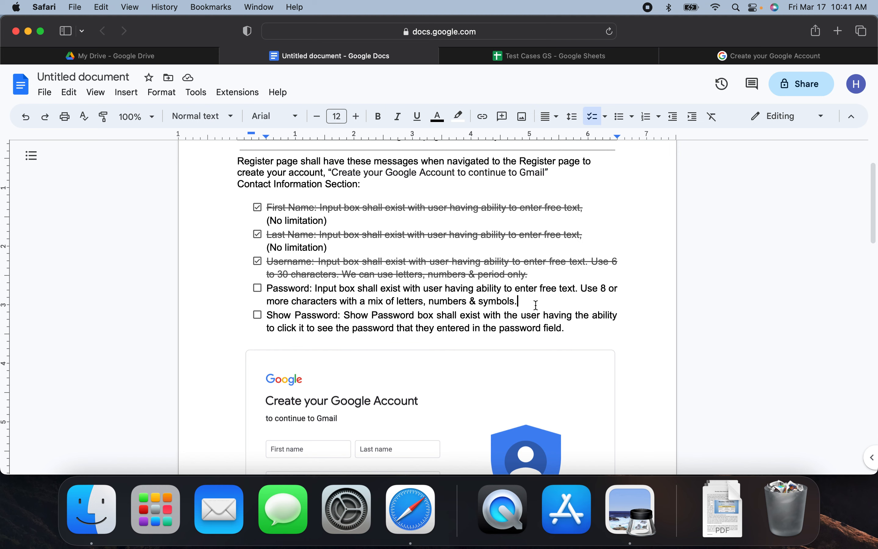
pyautogui.click(526, 58)
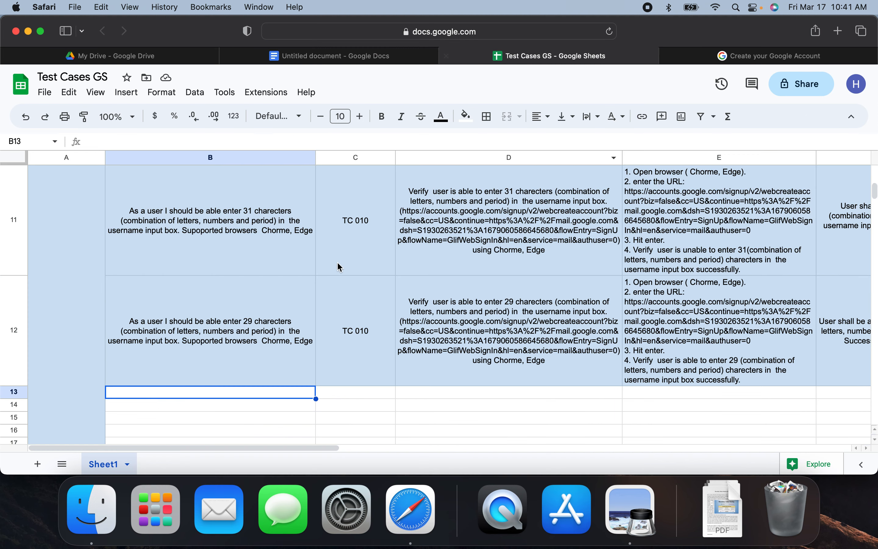
pyautogui.click(409, 59)
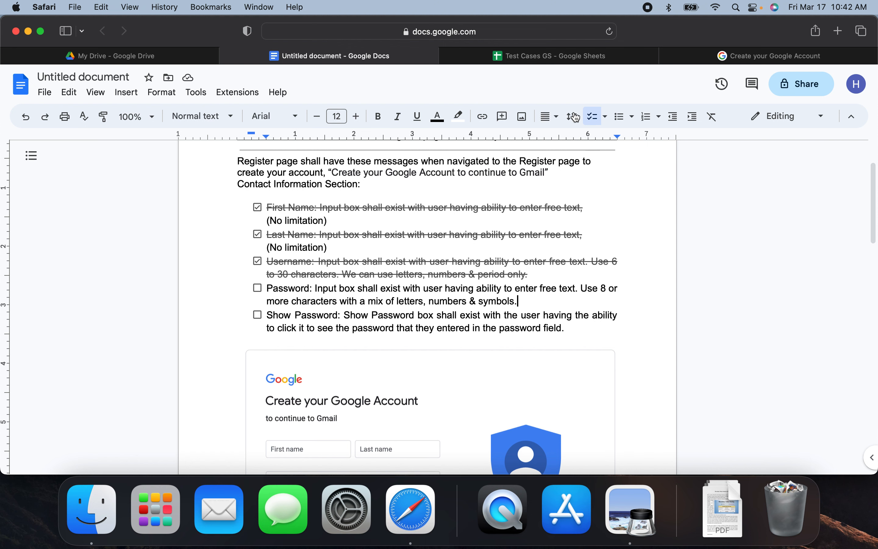
pyautogui.click(549, 58)
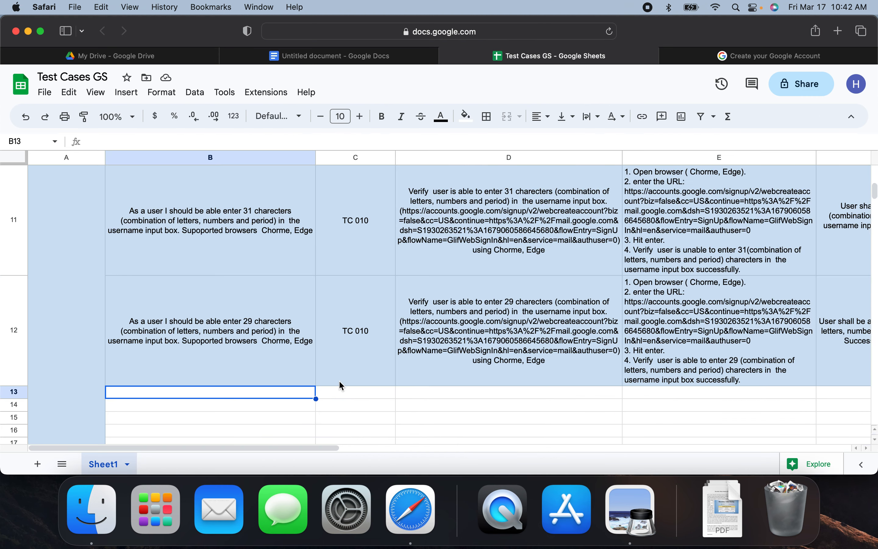
# Change the test case ID in C12 to TC 011.
pyautogui.click(379, 334)
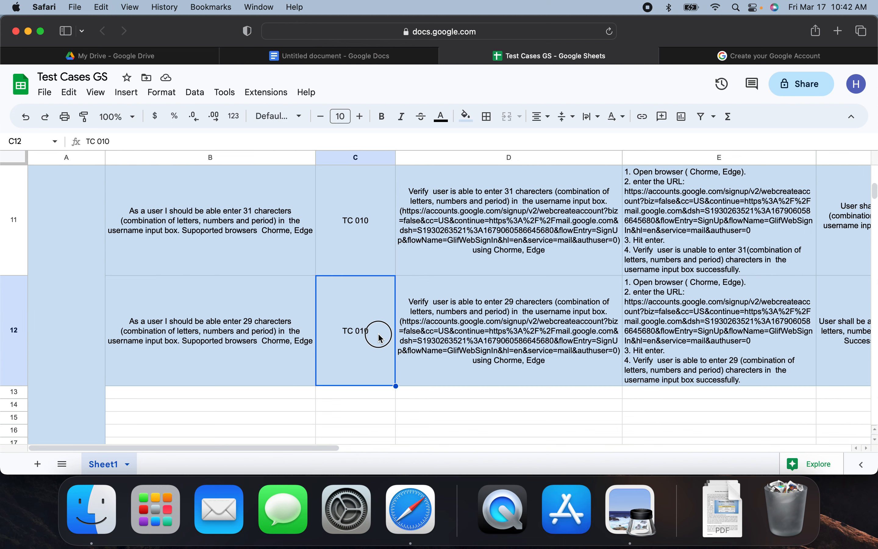
pyautogui.doubleClick(379, 334)
pyautogui.press('BackSpace')
pyautogui.write('1')
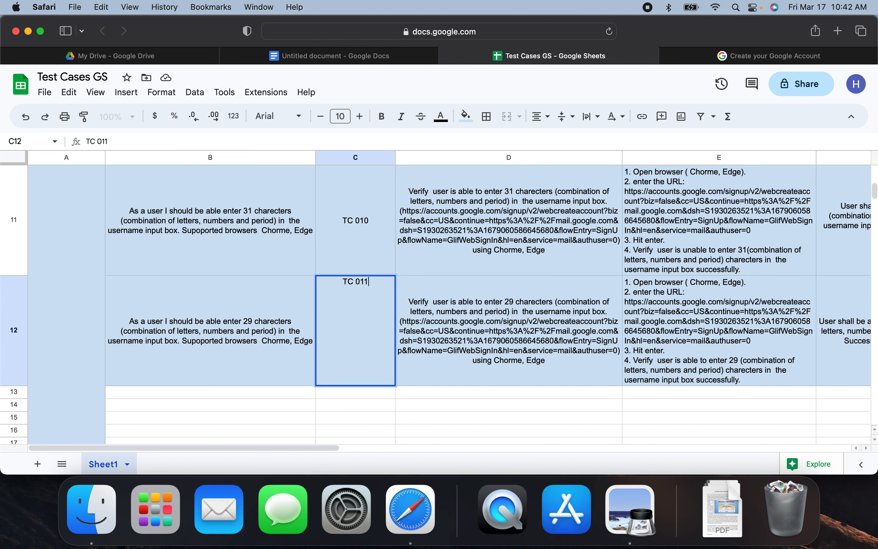
# Open B12 for editing and review the Password requirement in Google Docs alongside the boundary value table in the Preview PDF.
pyautogui.doubleClick(216, 333)
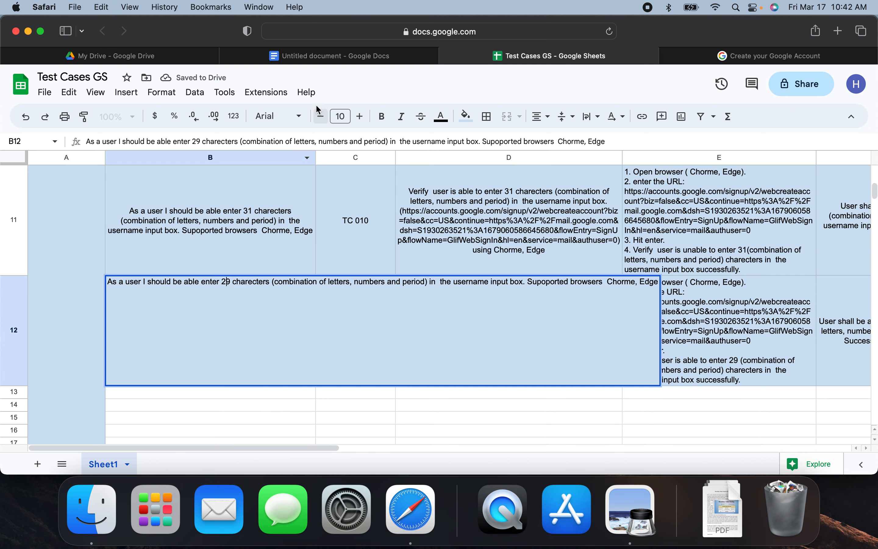
pyautogui.click(351, 54)
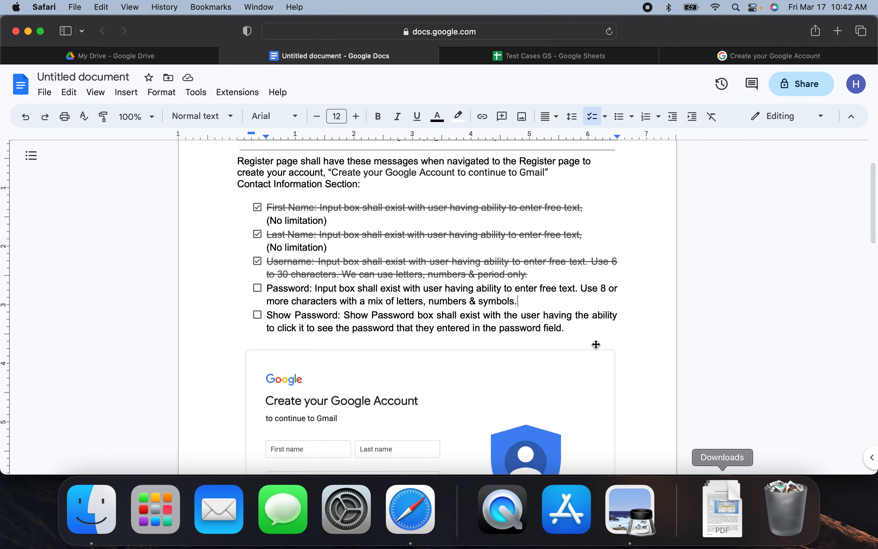
pyautogui.hotkey('ctrl', 'Up')
pyautogui.click(352, 310)
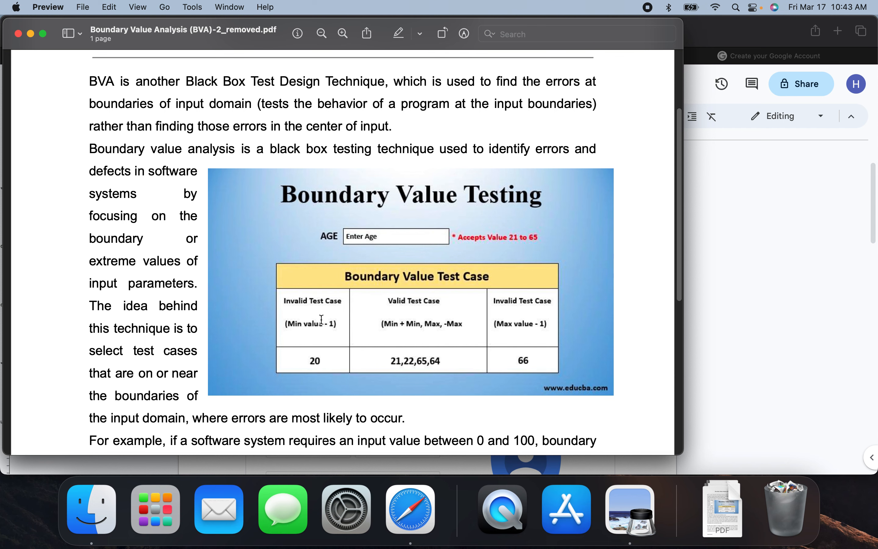
pyautogui.hscroll(2, 330, 320)
pyautogui.click(722, 207)
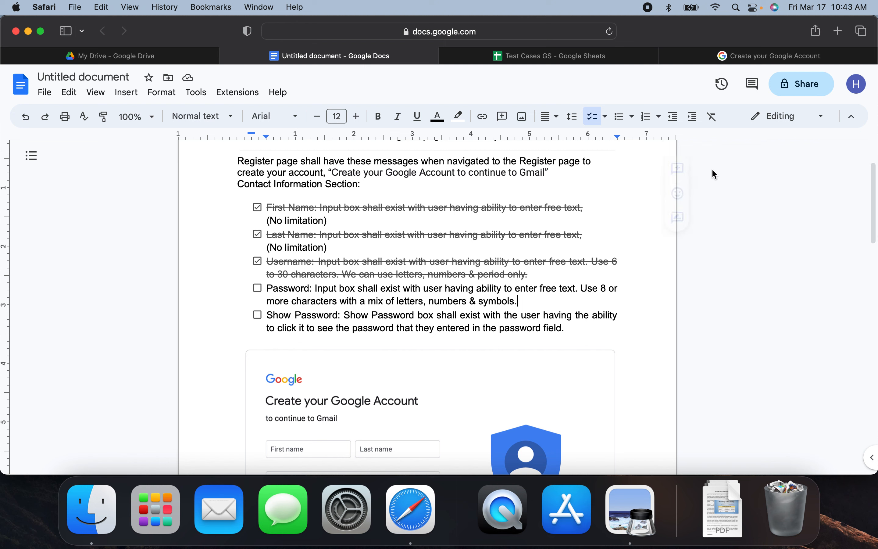
pyautogui.scroll(-5, 395, 245)
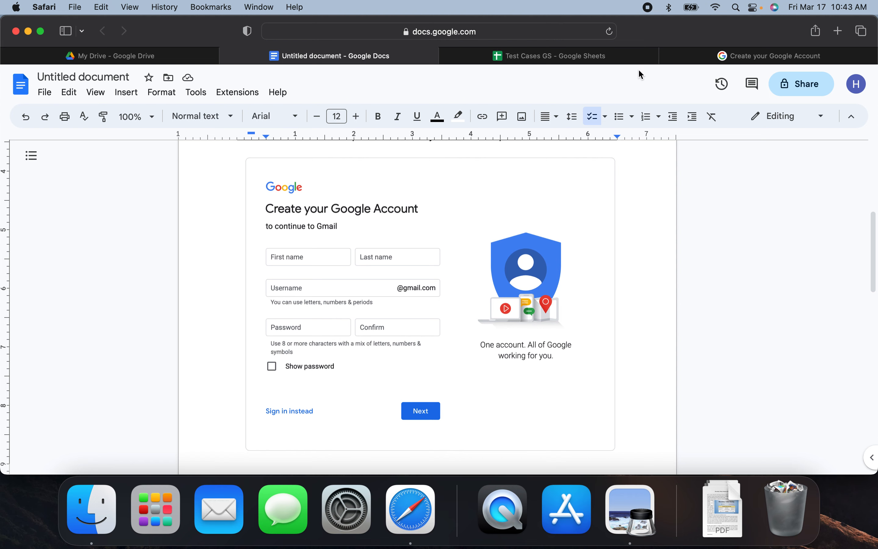
pyautogui.click(587, 58)
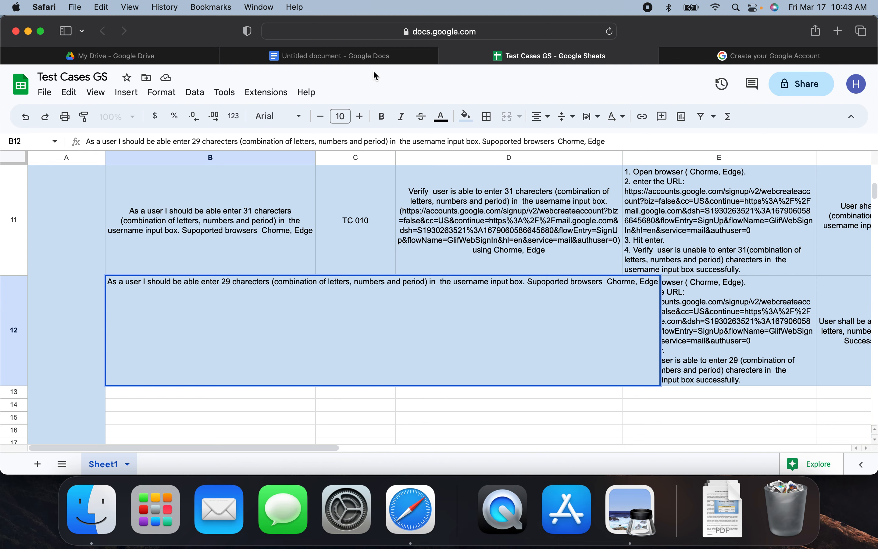
pyautogui.click(373, 58)
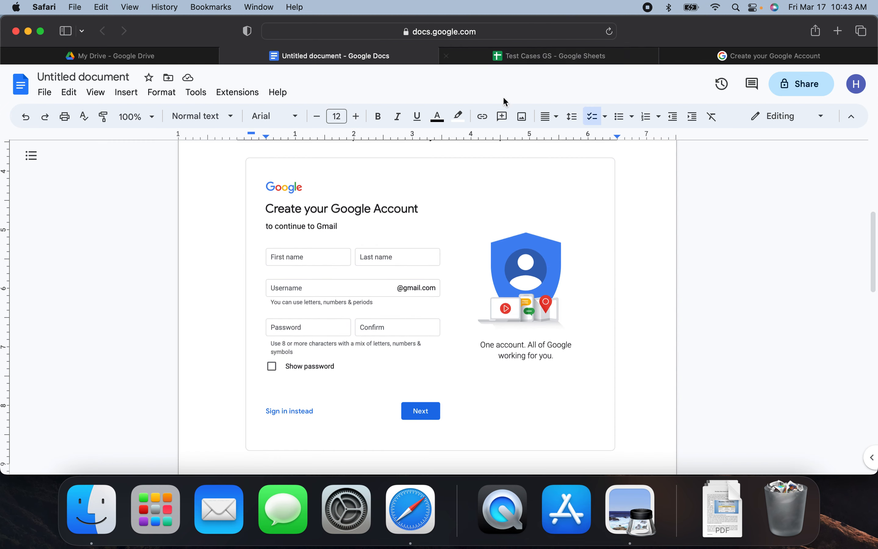
pyautogui.scroll(4, 482, 247)
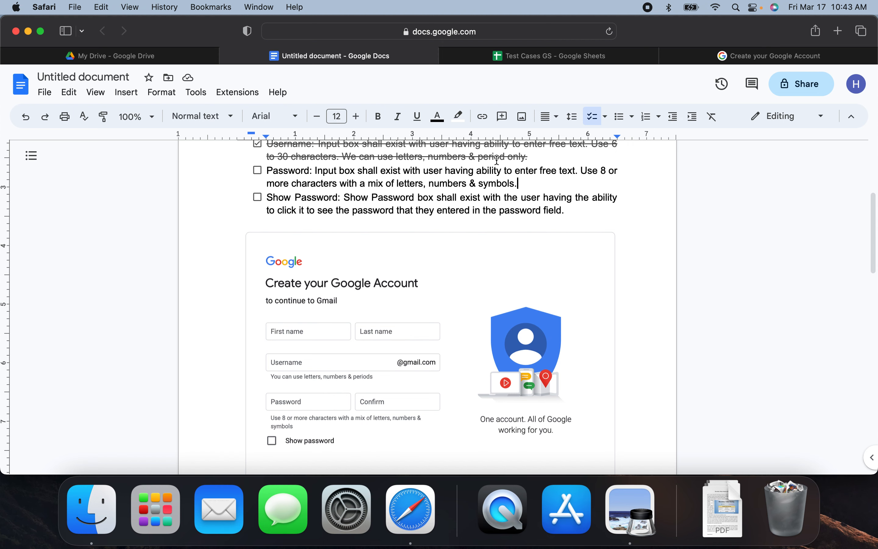
# Return to the Test Cases GS sheet and change the character count in B12's requirement description to 8.
pyautogui.click(514, 57)
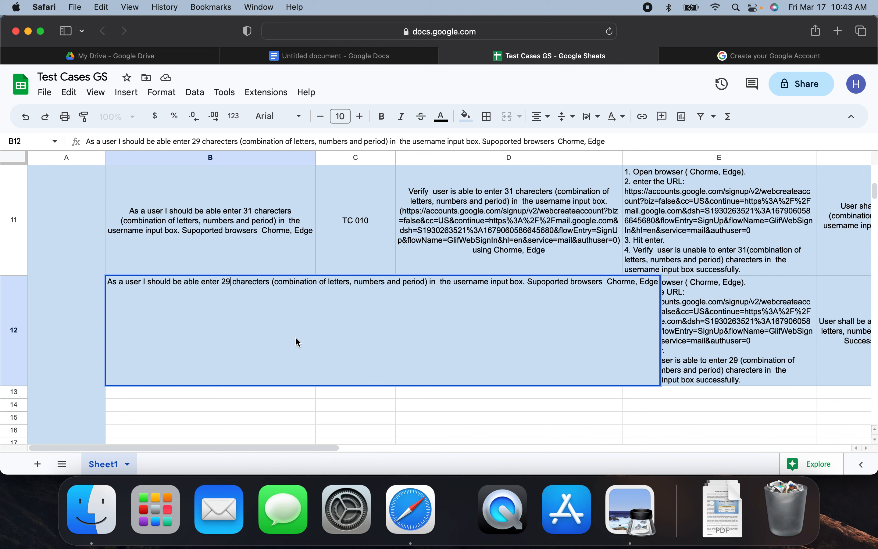
pyautogui.press('BackSpace')
pyautogui.press('BackSpace')
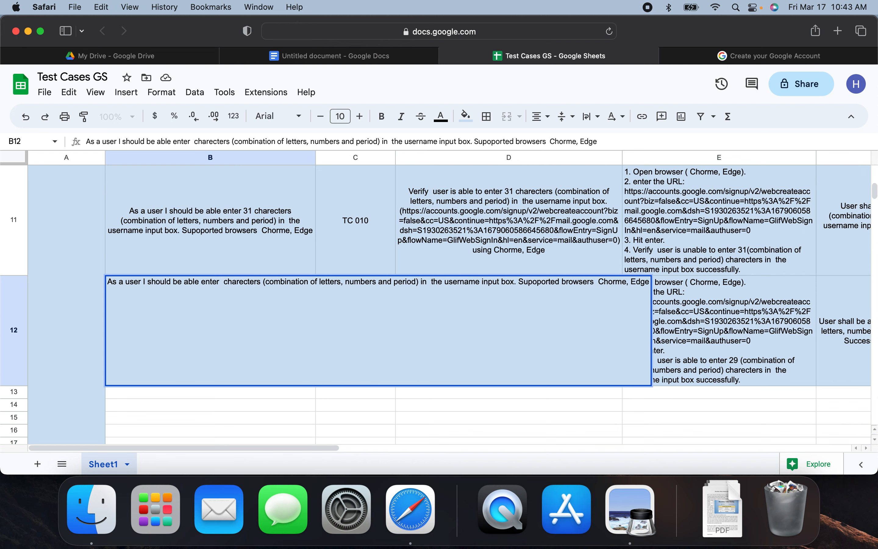
pyautogui.write('8')
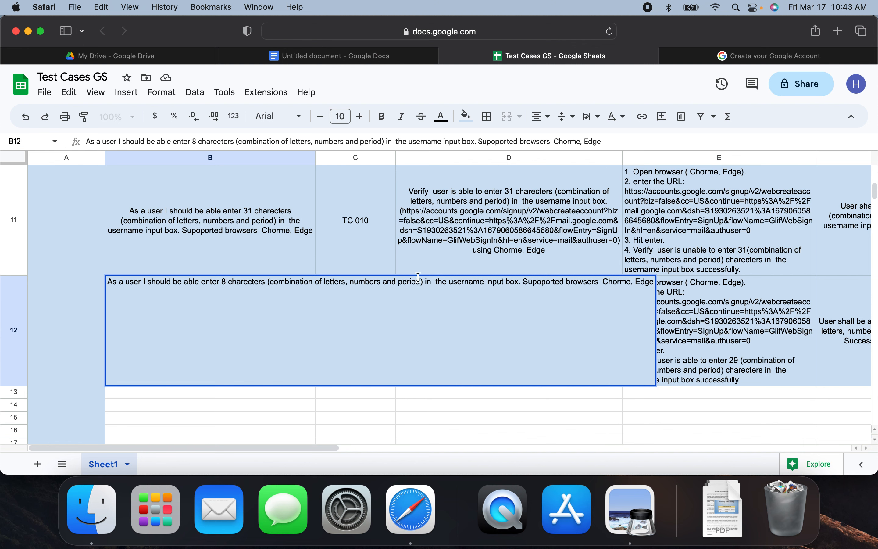
# Replace the word "period" with "symbols" in the requirement description in B12.
pyautogui.press('BackSpace')
pyautogui.press('BackSpace')
pyautogui.press('BackSpace')
pyautogui.press('BackSpace')
pyautogui.press('BackSpace')
pyautogui.press('BackSpace')
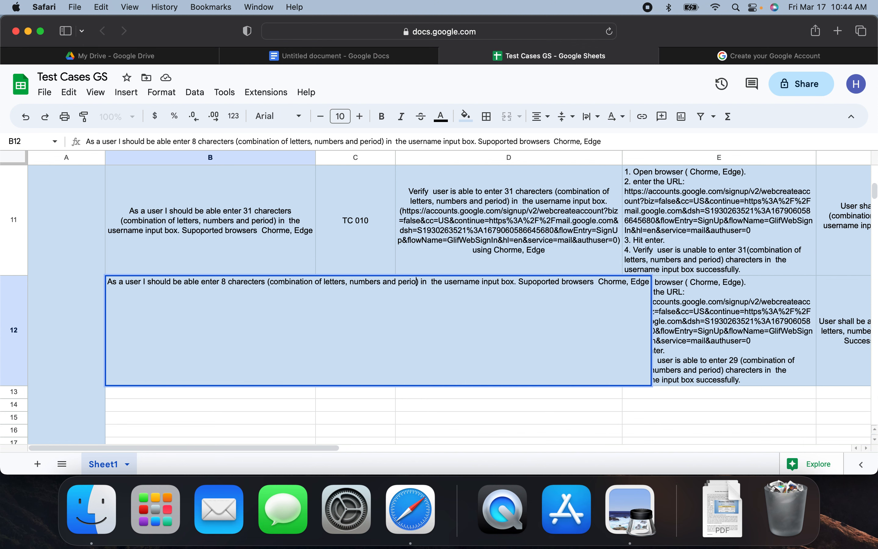
pyautogui.write('symb')
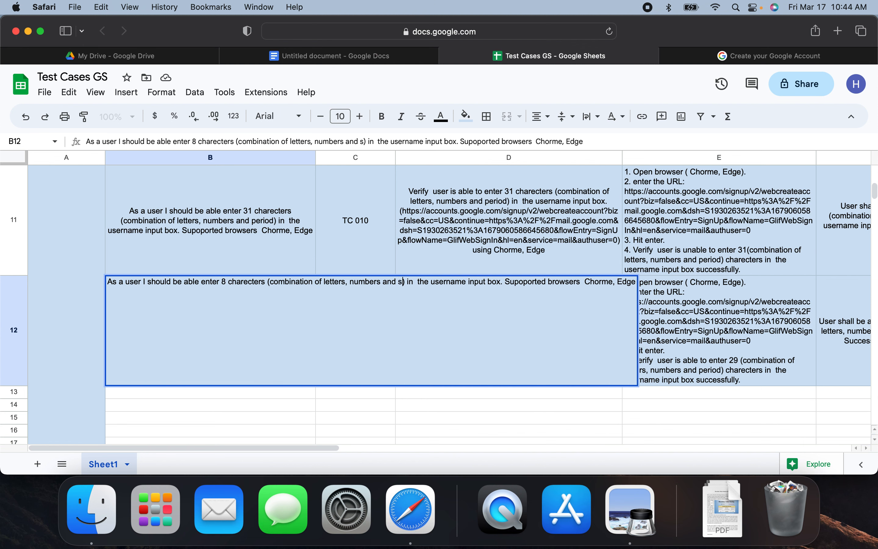
pyautogui.write('ols')
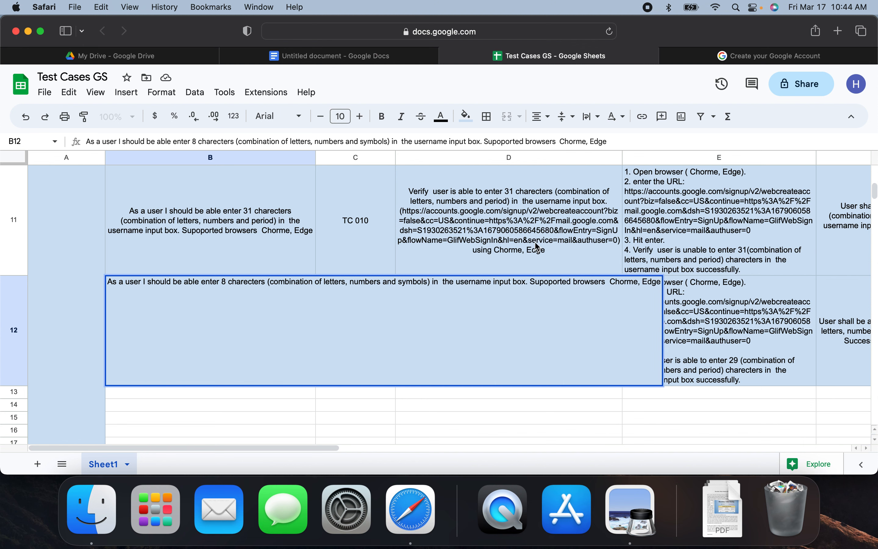
# Replace "username" with "password" in B12's requirement description and commit the cell.
pyautogui.click(488, 279)
pyautogui.press('BackSpace')
pyautogui.press('BackSpace')
pyautogui.press('BackSpace')
pyautogui.press('BackSpace')
pyautogui.press('BackSpace')
pyautogui.press('BackSpace')
pyautogui.press('BackSpace')
pyautogui.press('BackSpace')
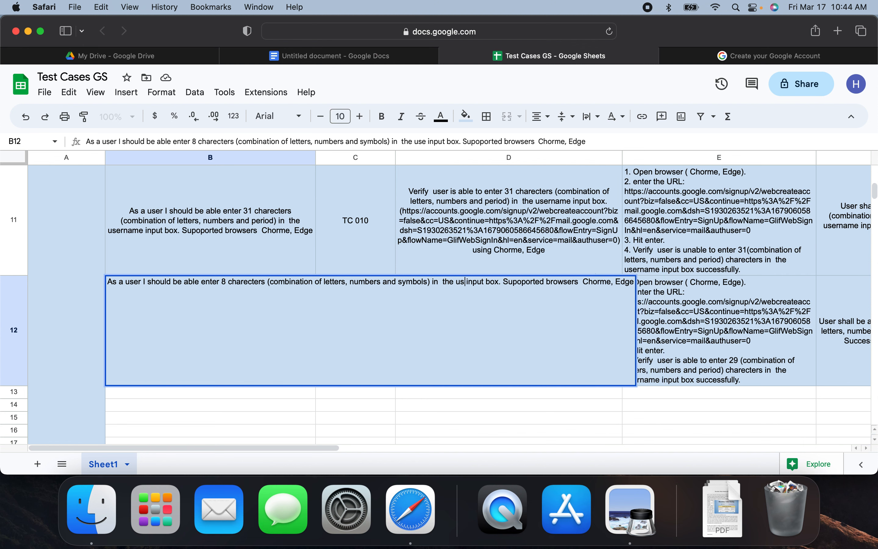
pyautogui.write('passwor')
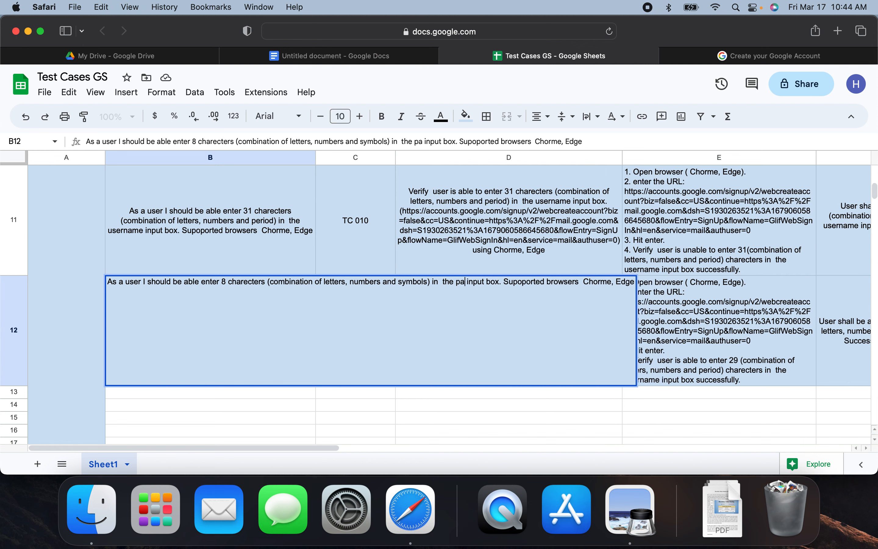
pyautogui.write('d')
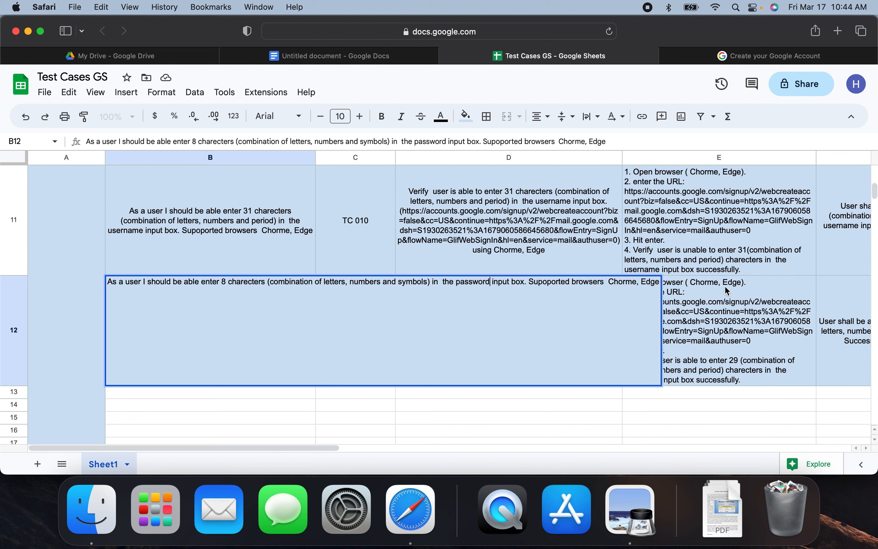
pyautogui.click(720, 332)
# Copy the phrase from "8 charecters" through "password input box" in B12 and paste it over the matching username phrase in D12.
pyautogui.doubleClick(244, 337)
pyautogui.moveTo(222, 282); pyautogui.dragTo(526, 286)
pyautogui.press('super+c')
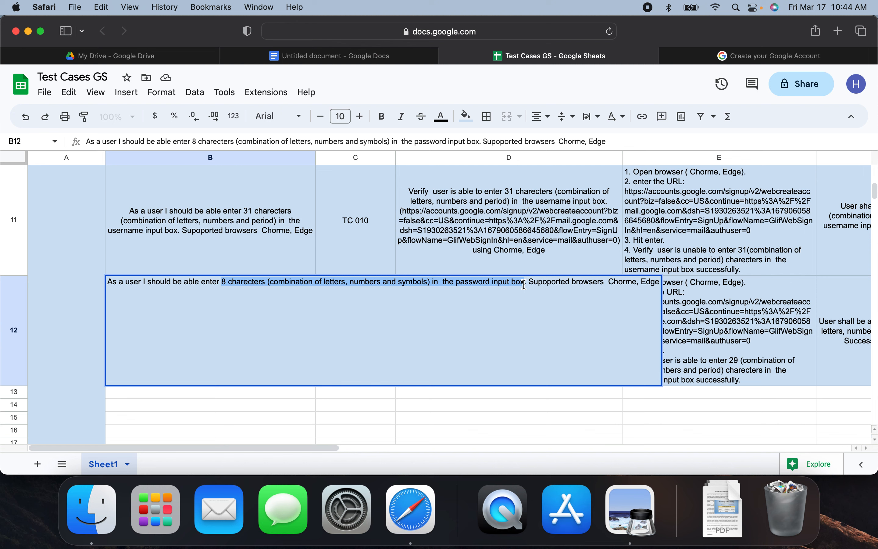
pyautogui.click(722, 320)
pyautogui.doubleClick(460, 309)
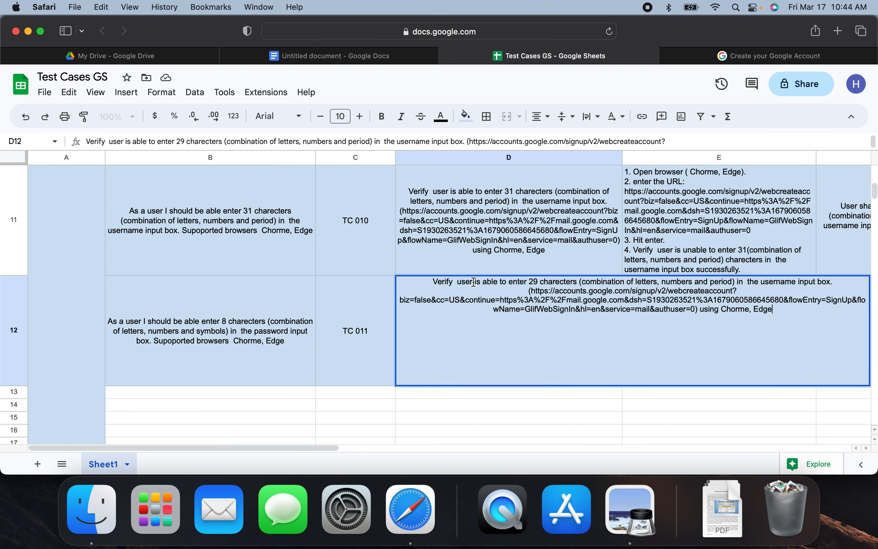
pyautogui.moveTo(529, 283); pyautogui.dragTo(832, 282)
pyautogui.press('super+v')
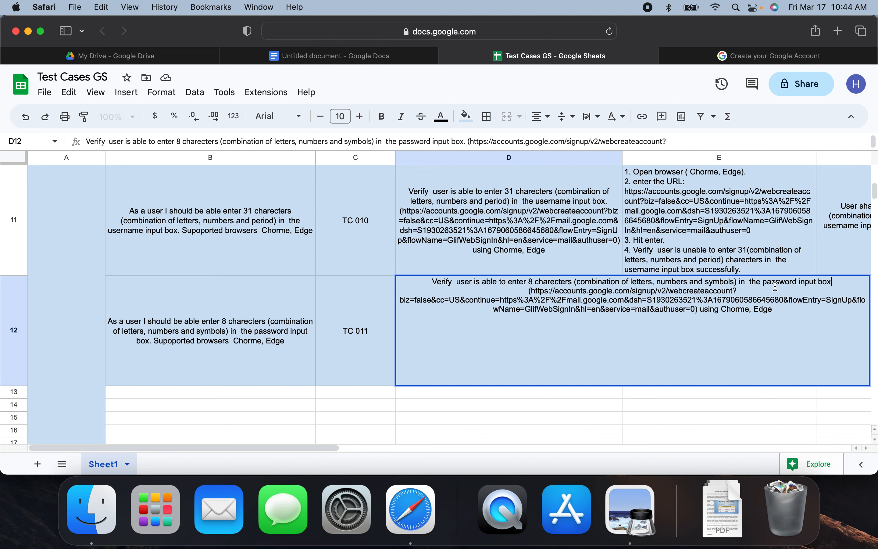
# Replace the 29-character username phrase in step 4 of E12 with the copied 8-character password phrase.
pyautogui.click(683, 382)
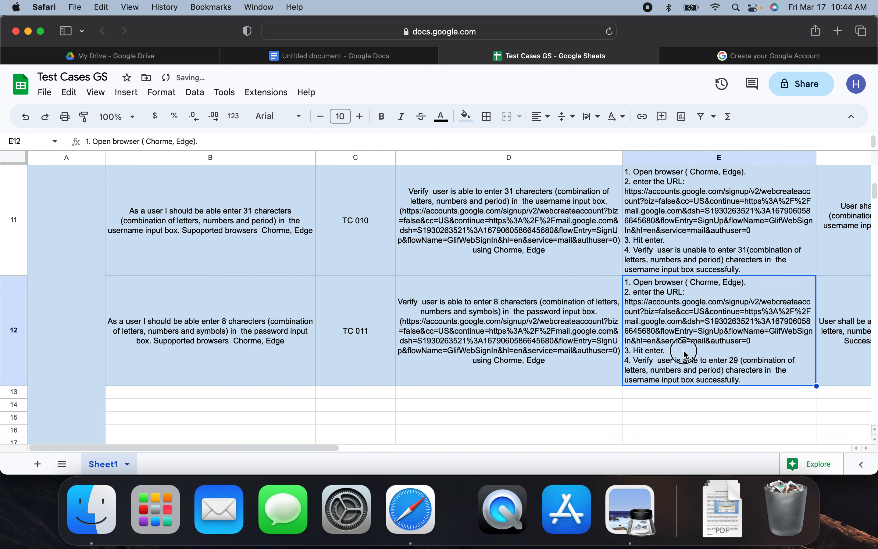
pyautogui.doubleClick(674, 360)
pyautogui.moveTo(729, 346); pyautogui.dragTo(798, 355)
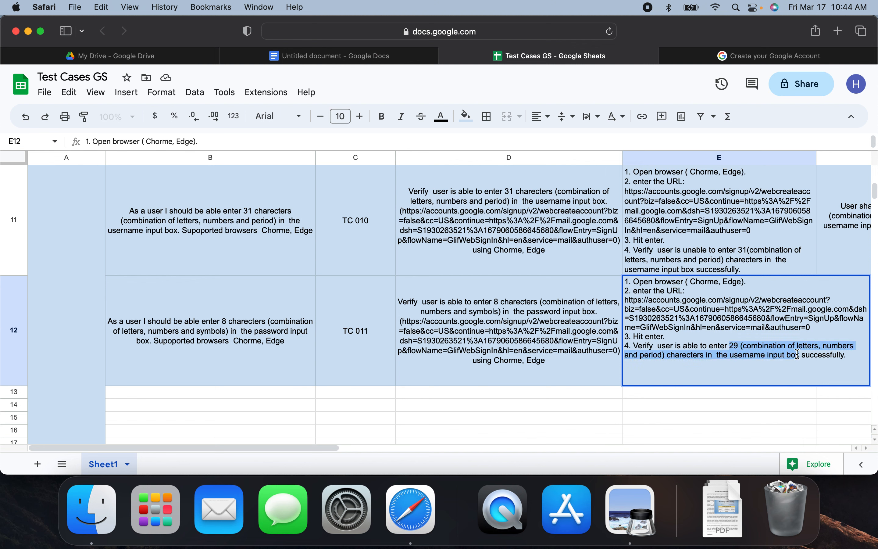
pyautogui.press('super+v')
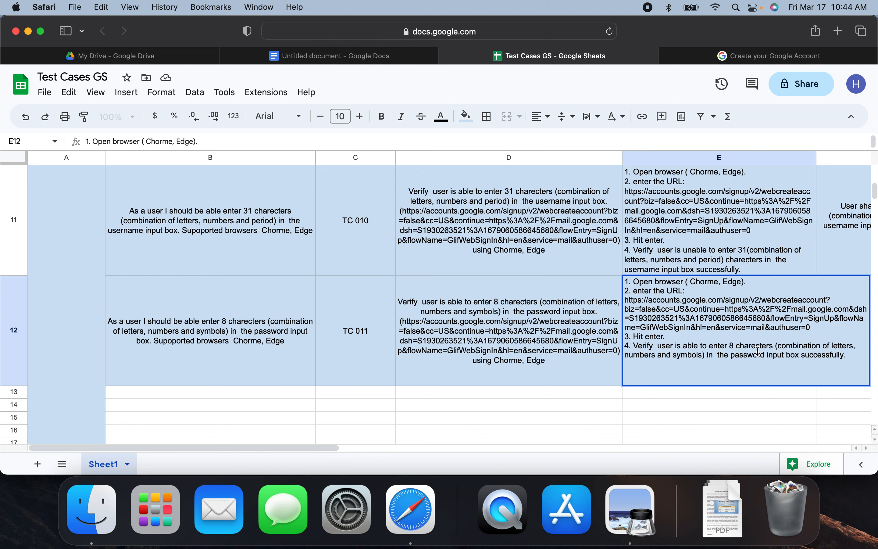
pyautogui.click(754, 397)
# Replace the 29-character username phrase in F12's expected result with the copied 8-character password phrase.
pyautogui.doubleClick(849, 327)
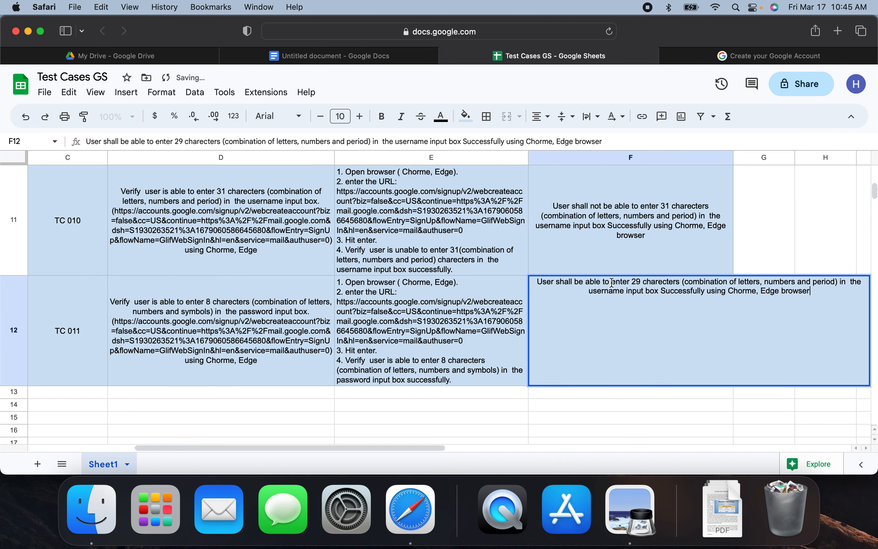
pyautogui.moveTo(632, 282); pyautogui.dragTo(661, 291)
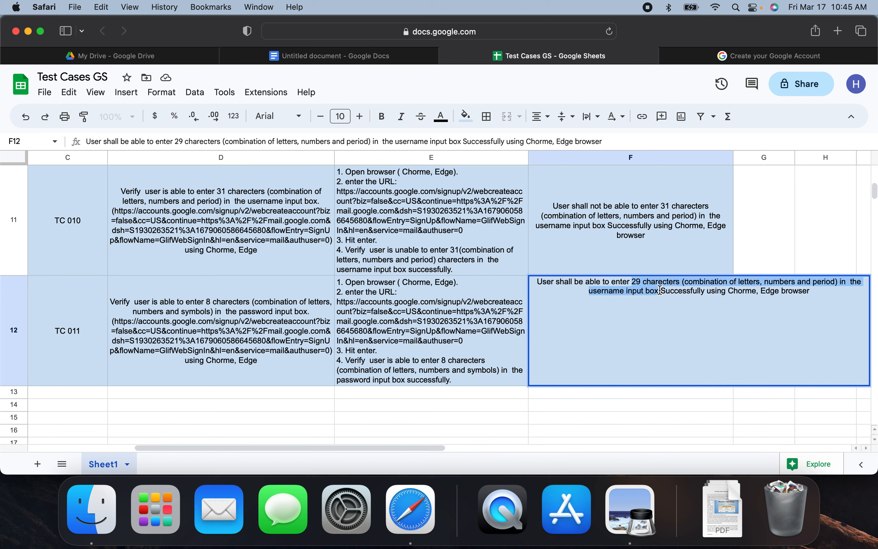
pyautogui.press('super+v')
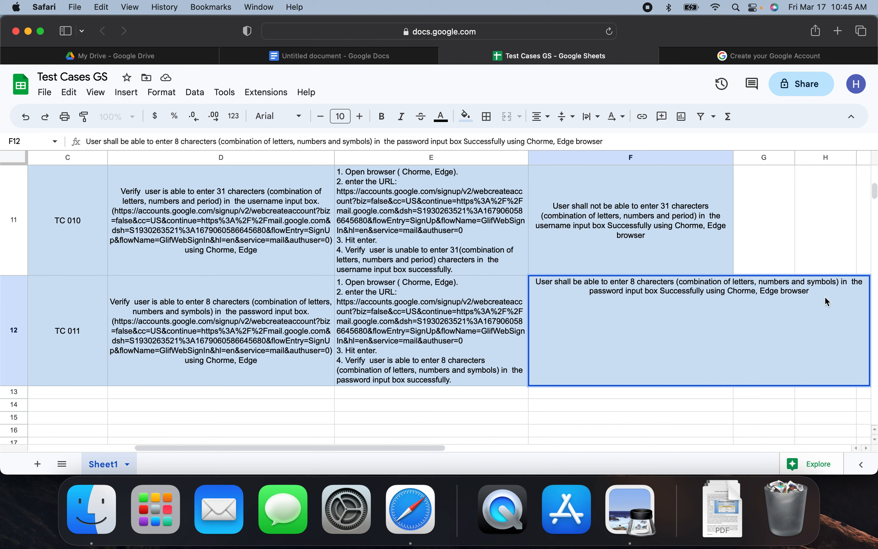
pyautogui.click(808, 242)
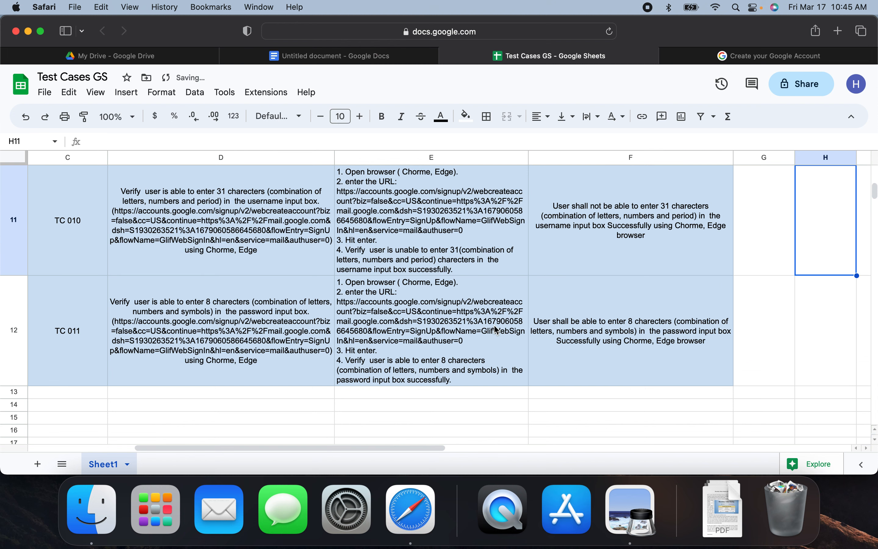
# Copy the requirement description and test case ID from B12 and C12 into B13 and C13.
pyautogui.hscroll(10, 484, 330)
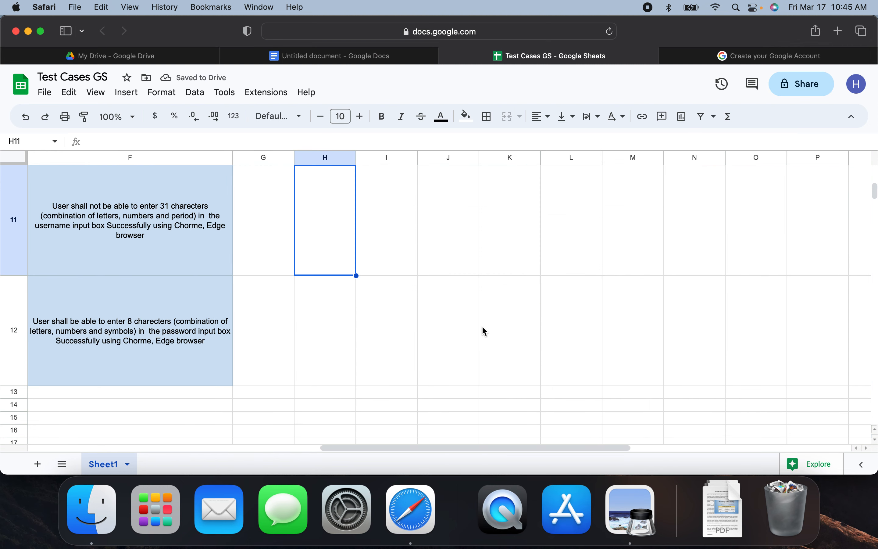
pyautogui.hscroll(-15, 481, 325)
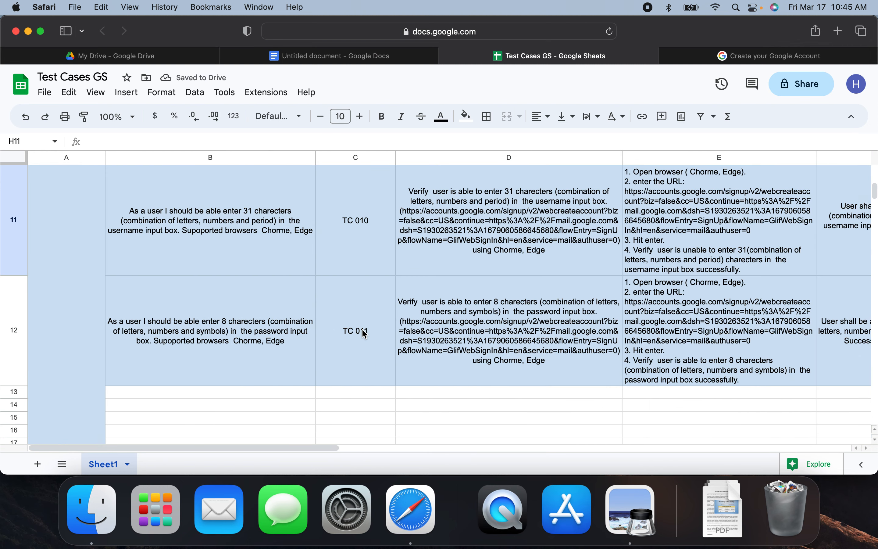
pyautogui.click(238, 364)
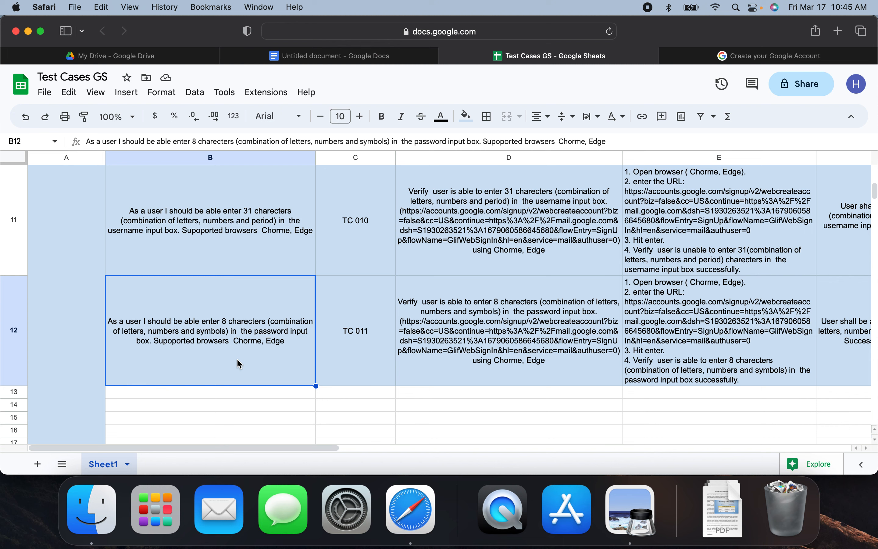
pyautogui.press('super+c')
pyautogui.click(201, 394)
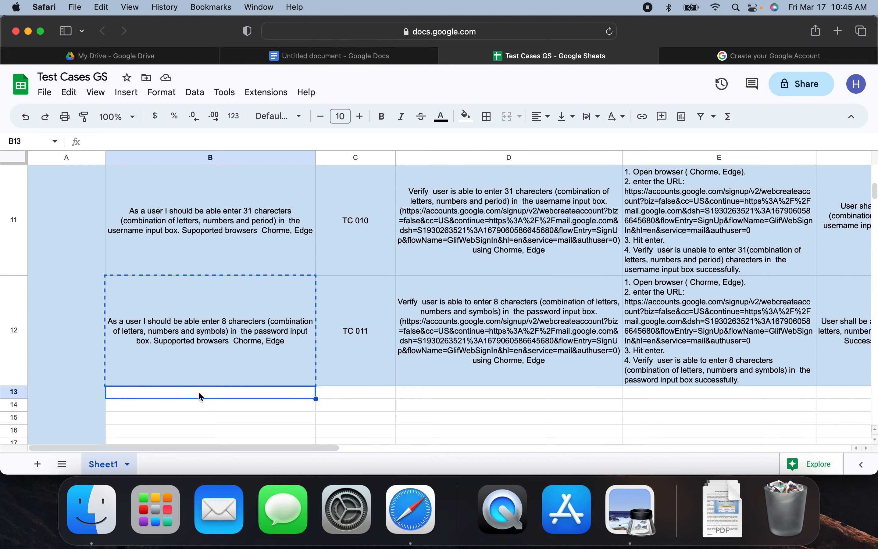
pyautogui.press('super+v')
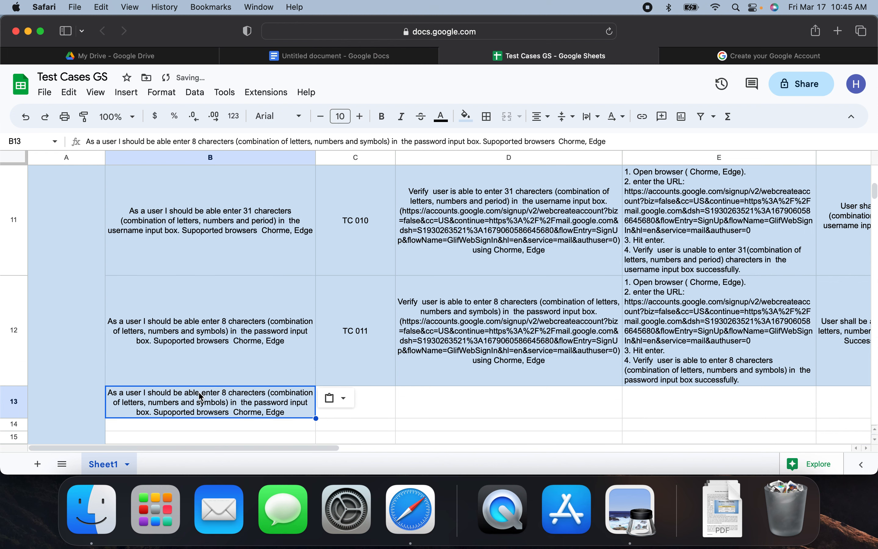
pyautogui.click(334, 354)
pyautogui.press('super+c')
pyautogui.click(365, 397)
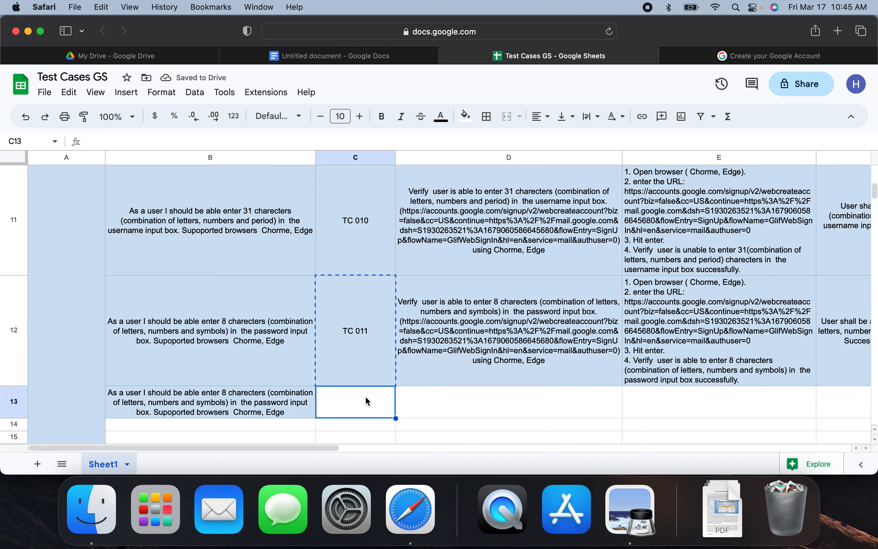
pyautogui.press('super+v')
# Copy the test description, test steps and expected result from D12, E12 and F12 into the same columns of row 13.
pyautogui.click(476, 358)
pyautogui.press('super+c')
pyautogui.click(478, 414)
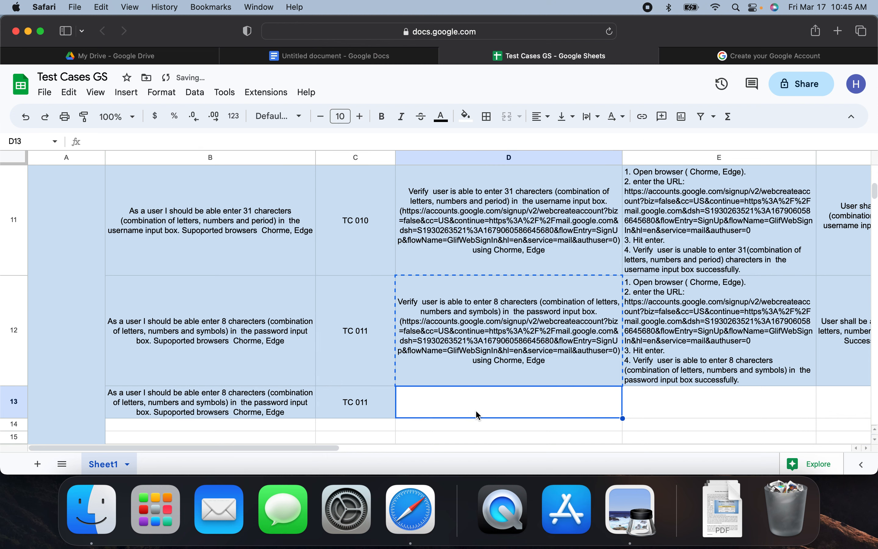
pyautogui.press('super+v')
pyautogui.click(661, 360)
pyautogui.press('super+c')
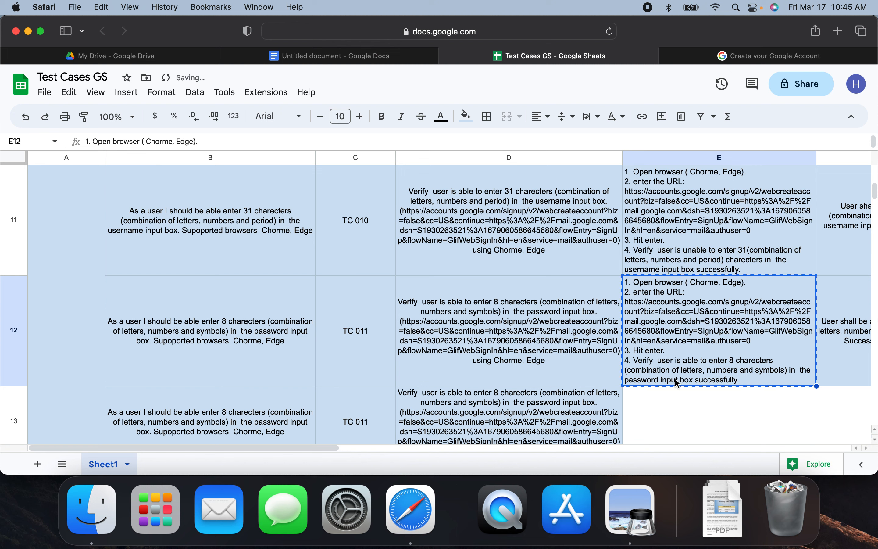
pyautogui.click(666, 414)
pyautogui.press('super+v')
pyautogui.click(846, 340)
pyautogui.press('super+c')
pyautogui.click(839, 403)
pyautogui.press('super+v')
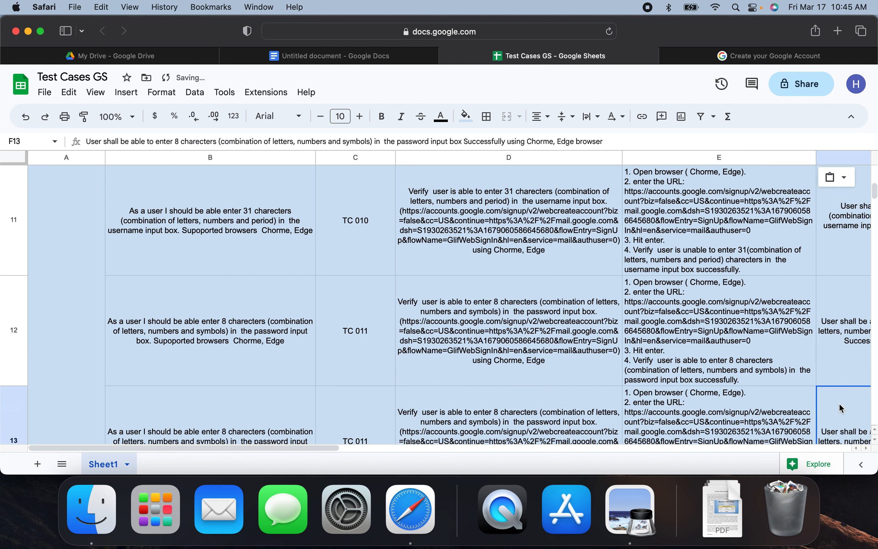
# Change the character count in B13's requirement description to 9.
pyautogui.scroll(-3, 190, 287)
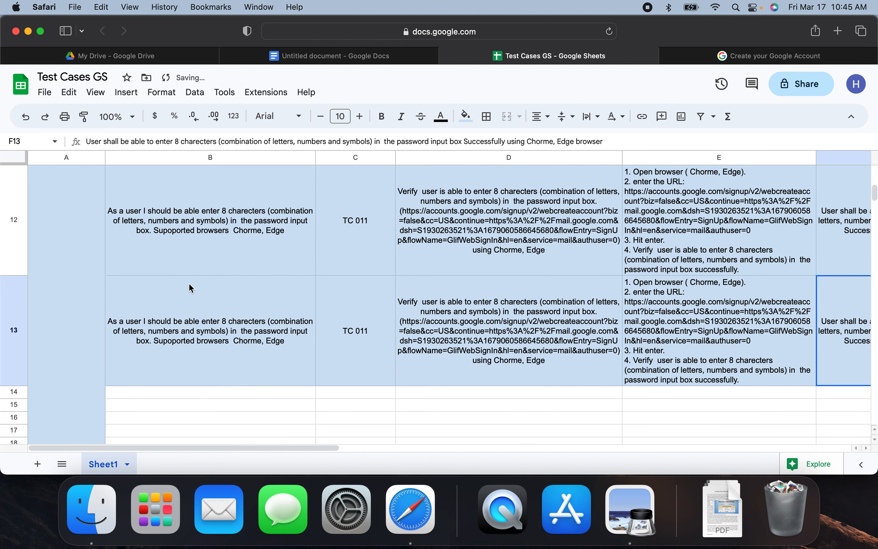
pyautogui.doubleClick(257, 349)
pyautogui.click(230, 282)
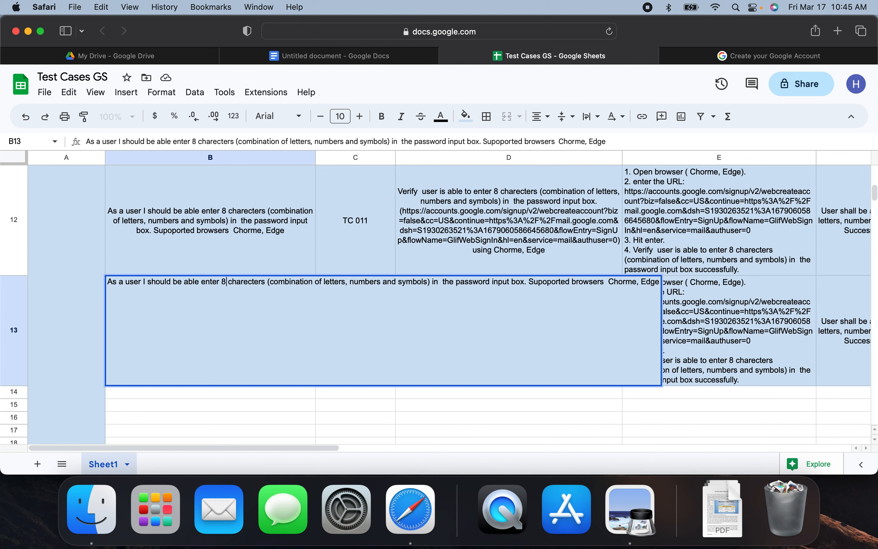
pyautogui.press('BackSpace')
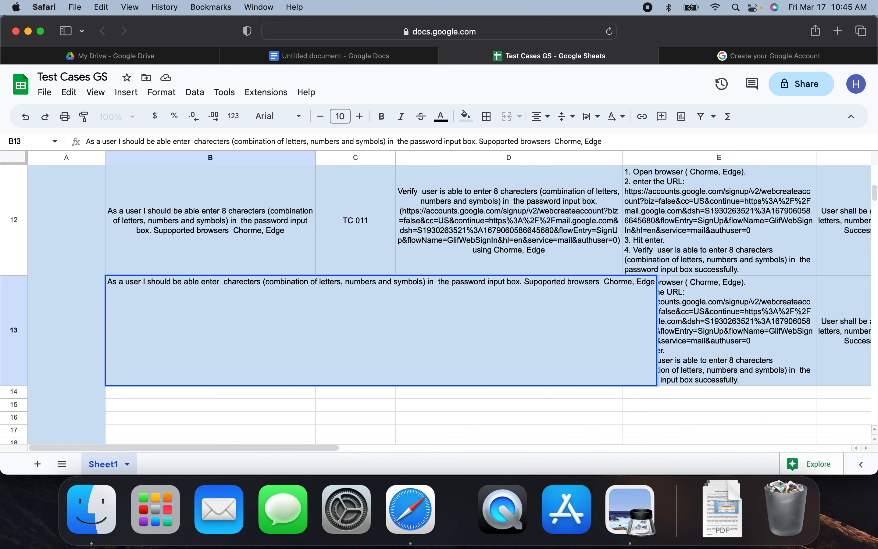
pyautogui.write('9')
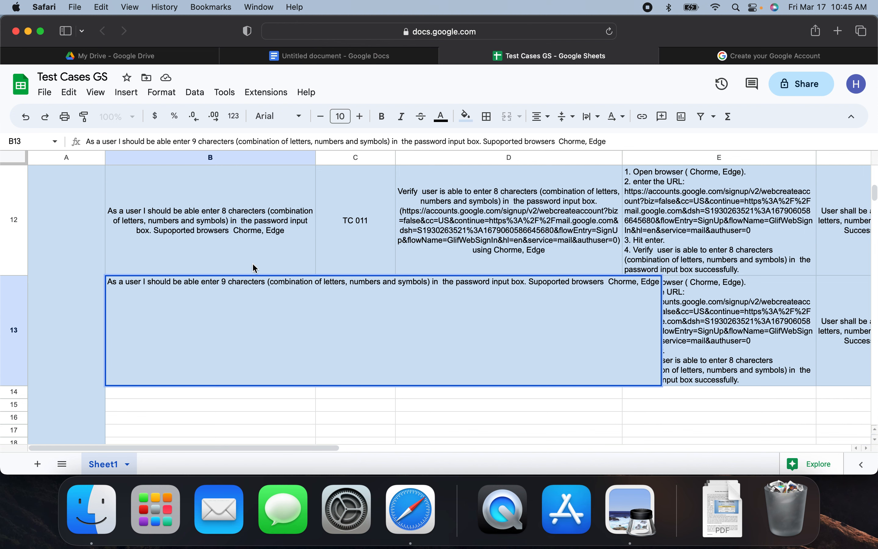
pyautogui.click(406, 214)
# Change the test case ID in C13 to TC 012.
pyautogui.doubleClick(391, 342)
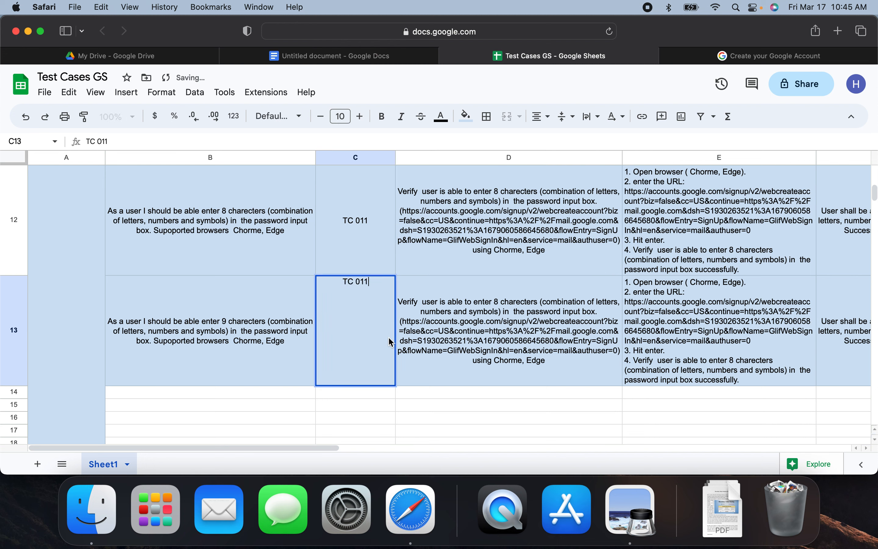
pyautogui.press('BackSpace')
pyautogui.write('2')
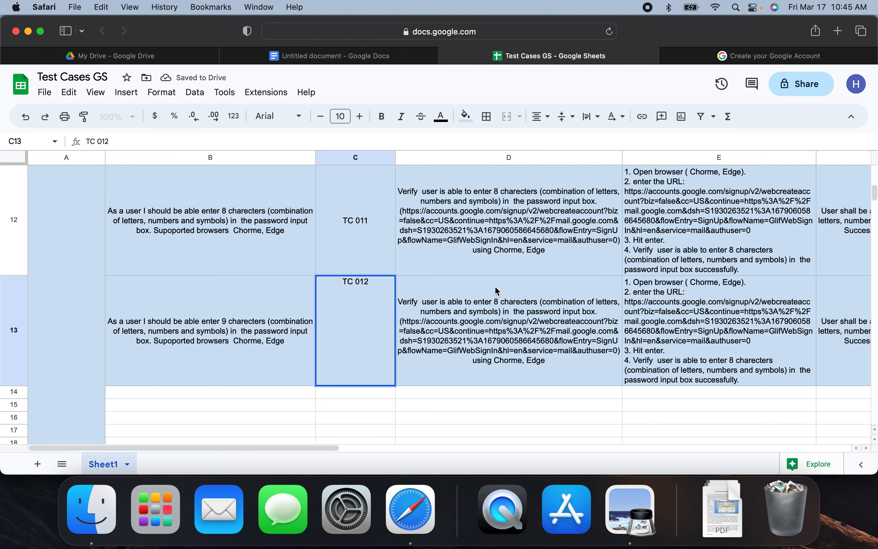
# Change the character count in D13's test description to 9.
pyautogui.click(490, 317)
pyautogui.doubleClick(491, 316)
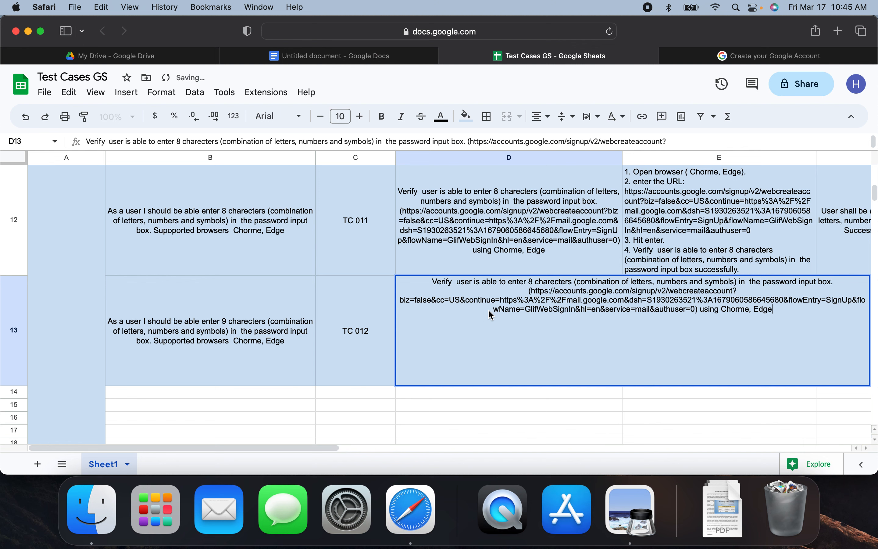
pyautogui.click(532, 282)
pyautogui.press('BackSpace')
pyautogui.write('9')
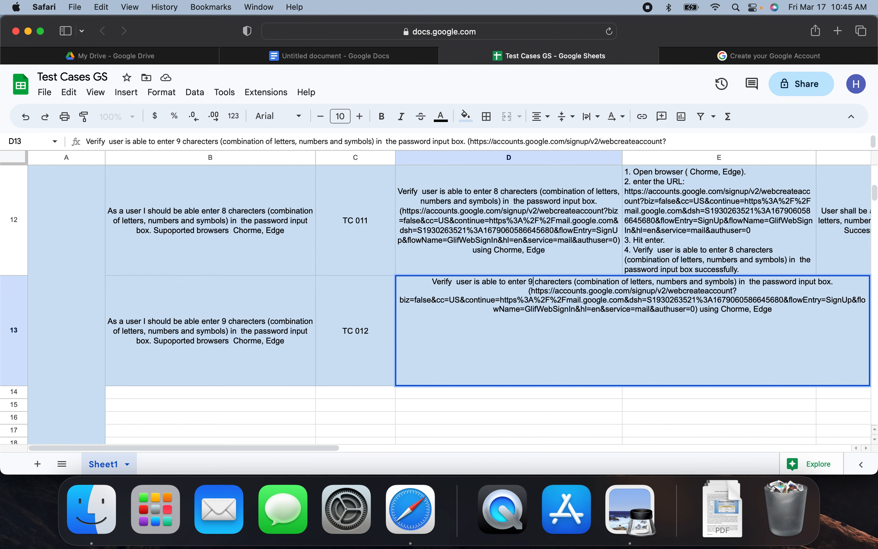
pyautogui.click(713, 249)
# Change the character count in step 4 of E13's test steps to 9.
pyautogui.click(687, 324)
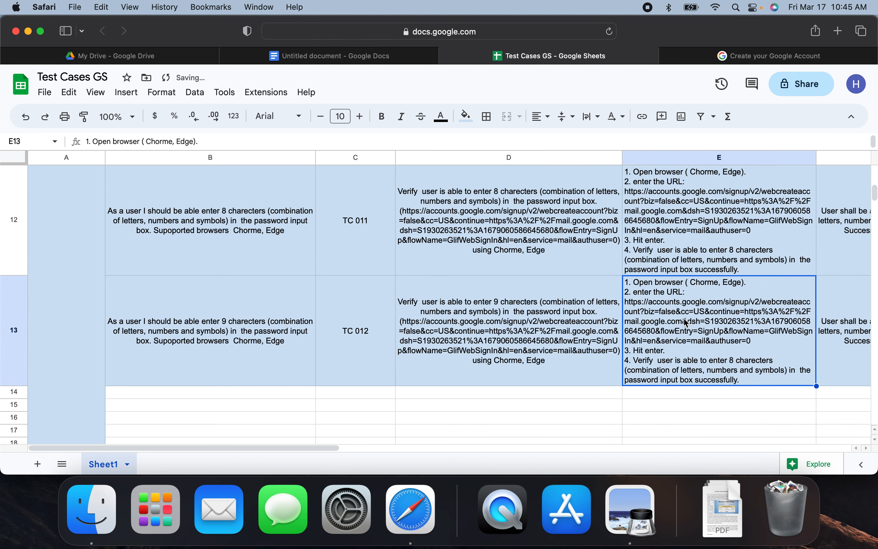
pyautogui.doubleClick(685, 333)
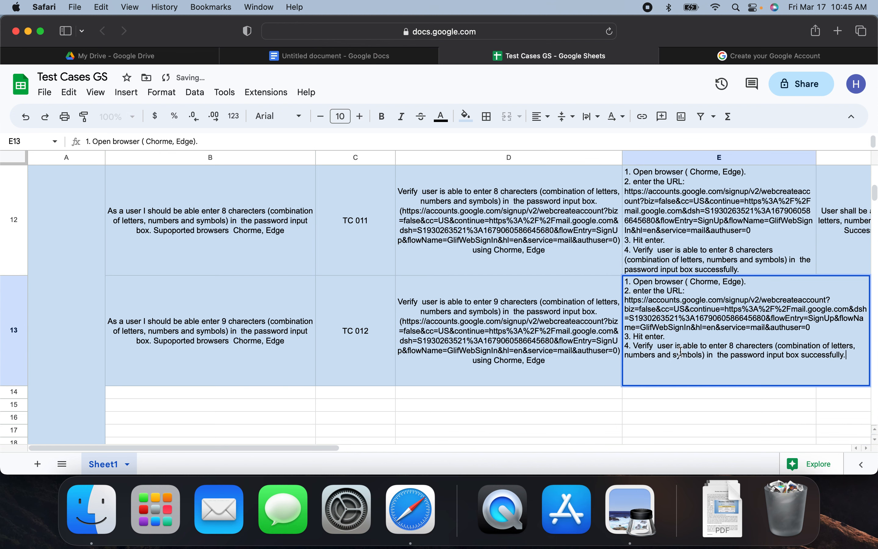
pyautogui.click(733, 345)
pyautogui.press('BackSpace')
pyautogui.write('9')
pyautogui.click(691, 388)
# Change the character count in F13's expected result to 9.
pyautogui.doubleClick(866, 341)
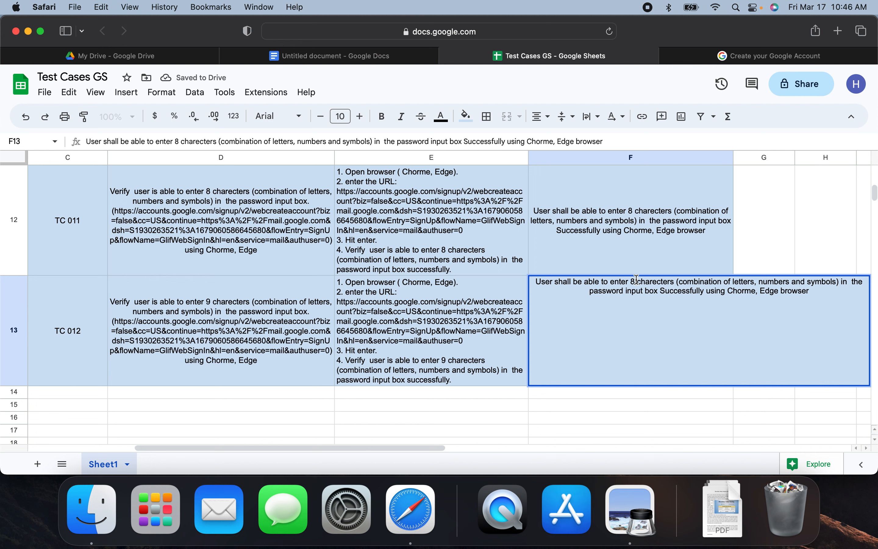
pyautogui.click(635, 282)
pyautogui.press('BackSpace')
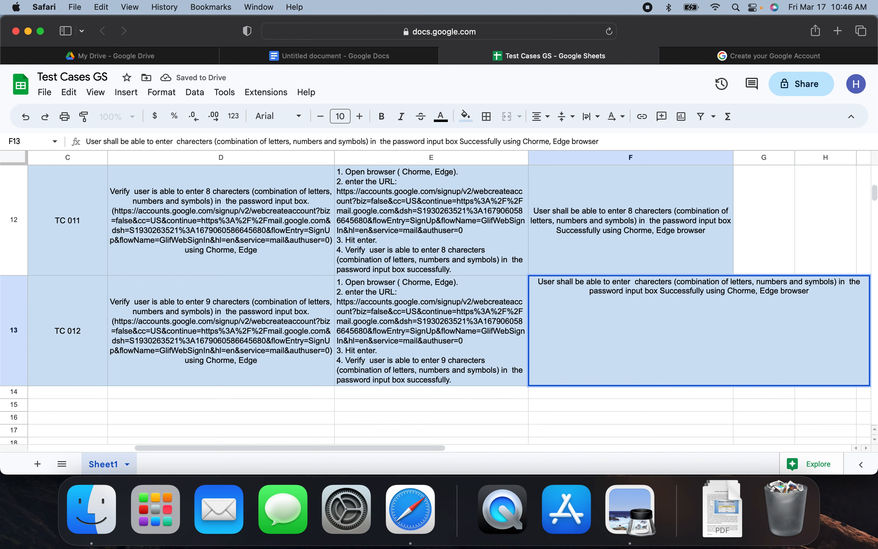
pyautogui.write('9')
pyautogui.click(344, 393)
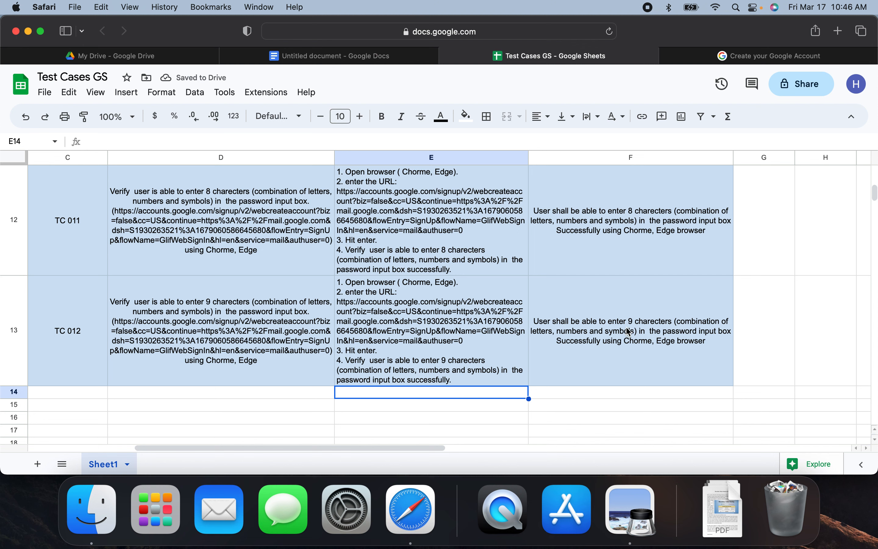
# Copy the expected result, test steps and test description from F13, E13 and D13 into the same columns of row 14.
pyautogui.click(643, 354)
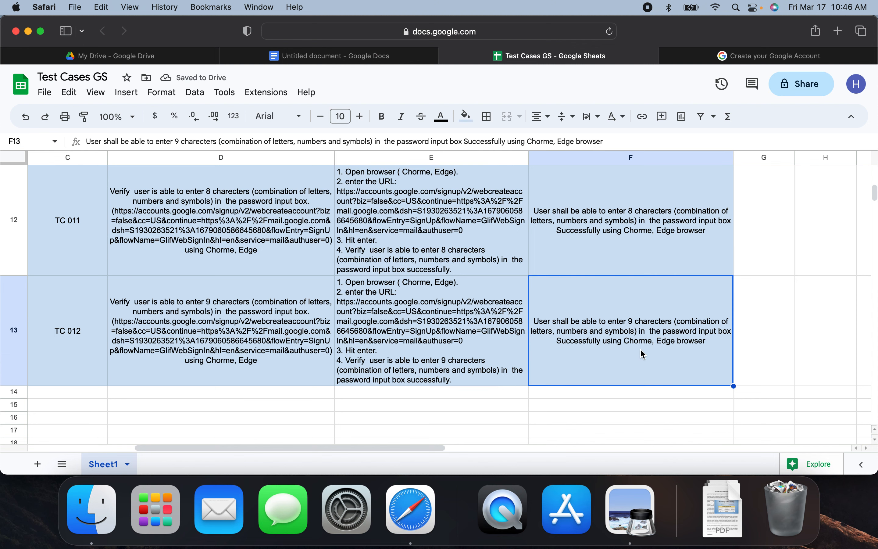
pyautogui.click(597, 390)
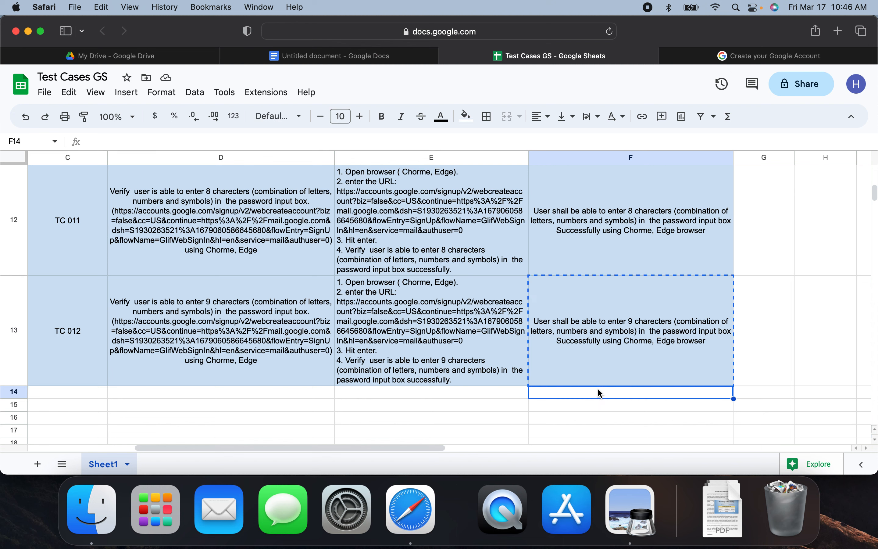
pyautogui.press('super+v')
pyautogui.click(456, 378)
pyautogui.press('super+c')
pyautogui.click(452, 391)
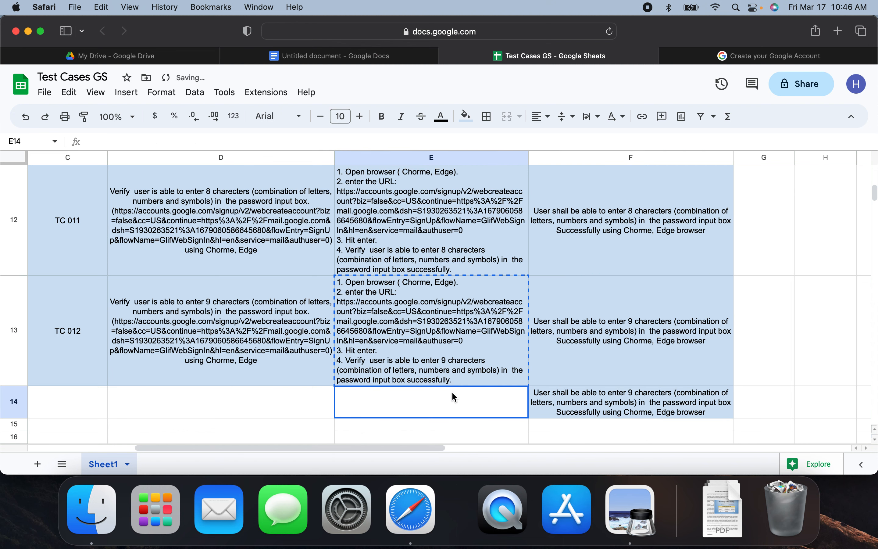
pyautogui.press('super+v')
pyautogui.click(300, 353)
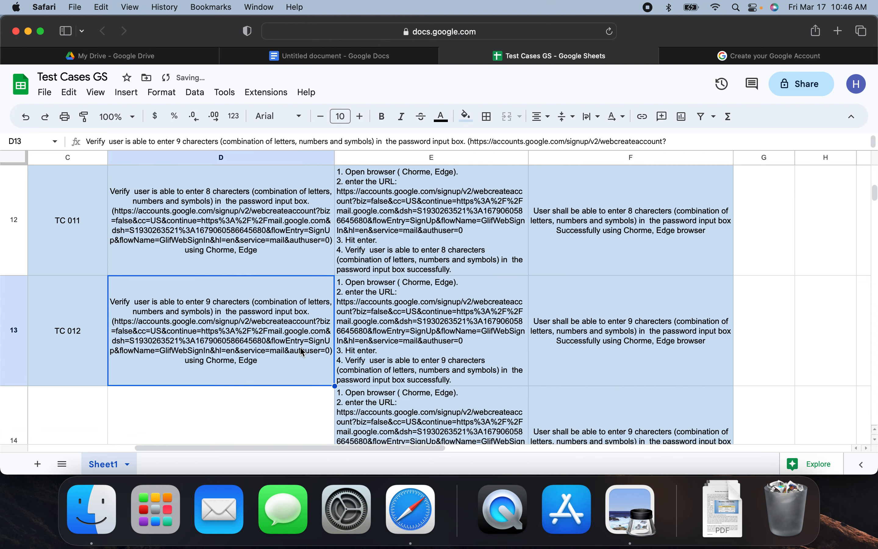
pyautogui.click(267, 398)
pyautogui.press('super+v')
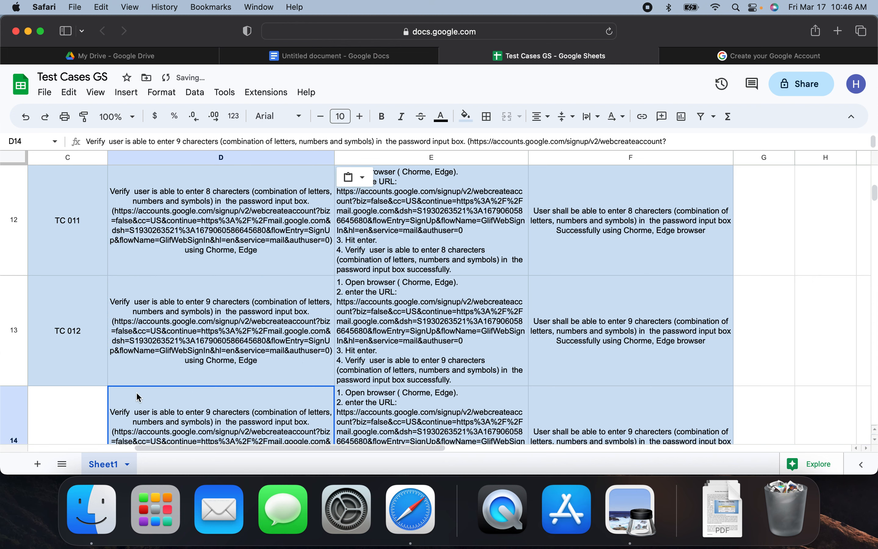
# Copy the test case ID from C13 into C14 and change it to TC 013.
pyautogui.click(70, 364)
pyautogui.click(83, 417)
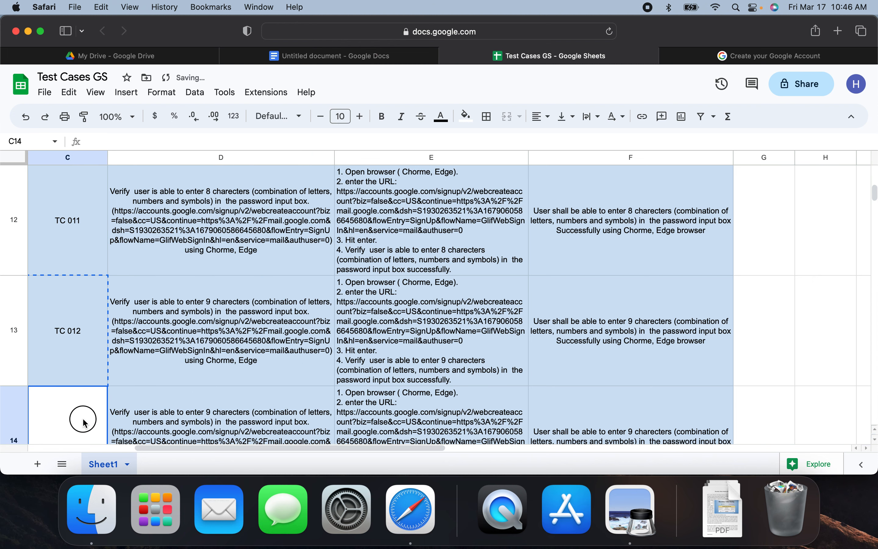
pyautogui.click(155, 346)
pyautogui.click(94, 262)
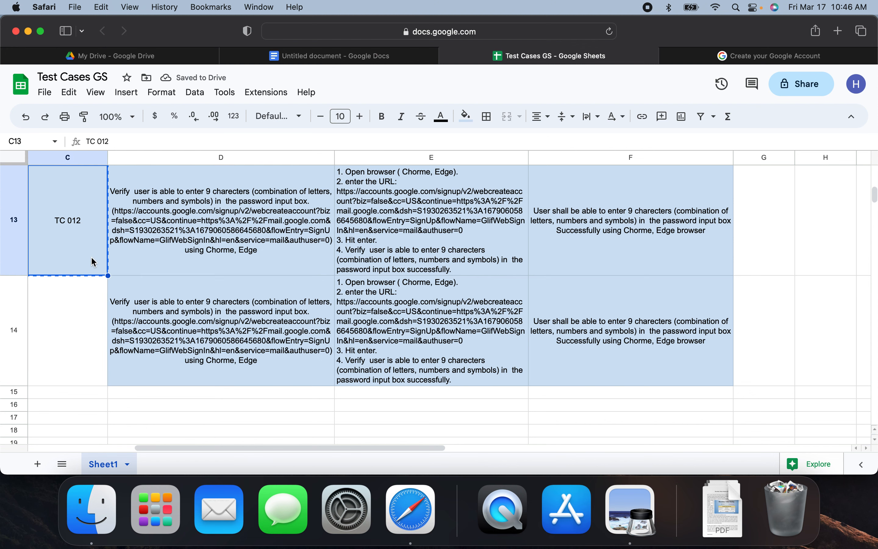
pyautogui.click(76, 320)
pyautogui.press('cmd+v')
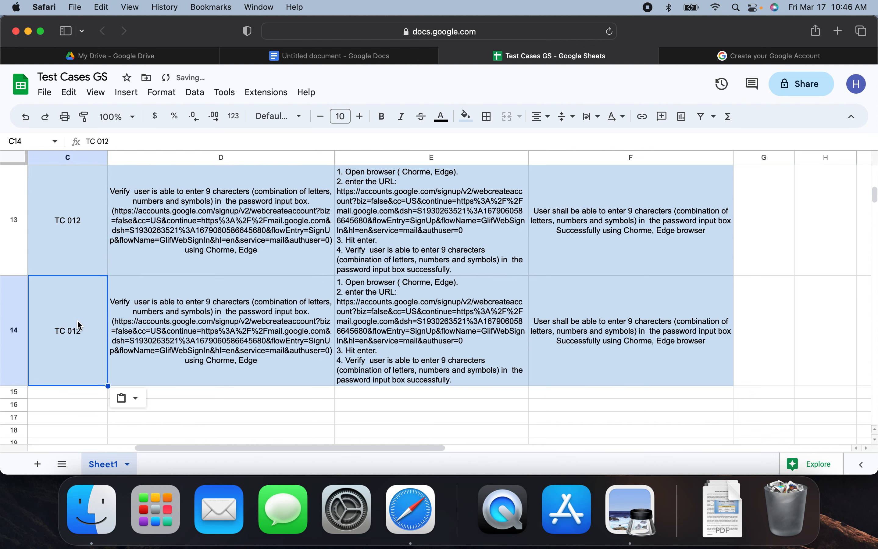
pyautogui.doubleClick(77, 320)
pyautogui.press('BackSpace')
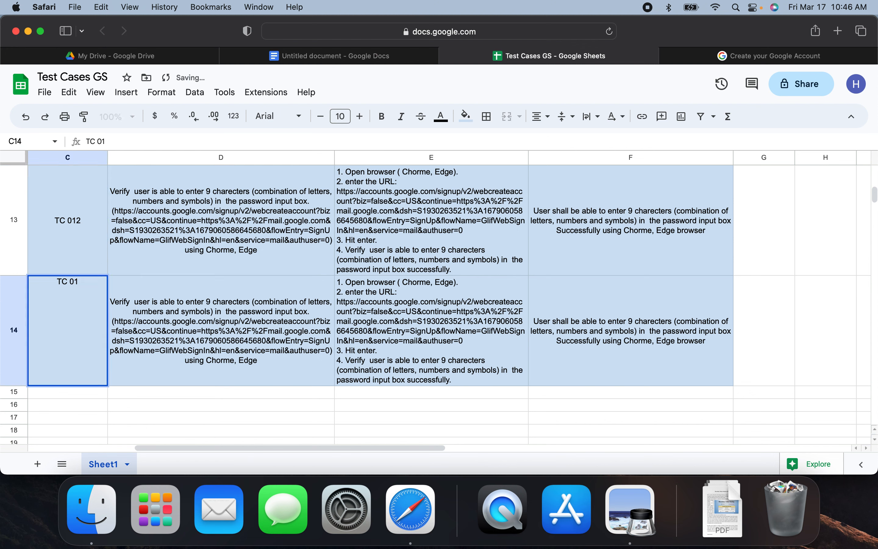
pyautogui.write('3')
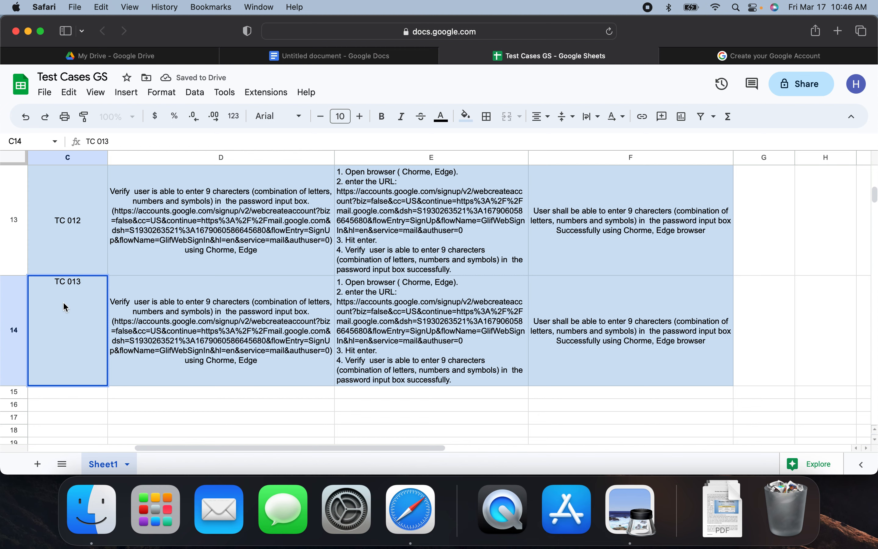
pyautogui.click(139, 326)
# Copy the requirement description from B13 into B14.
pyautogui.hscroll(-5, 140, 336)
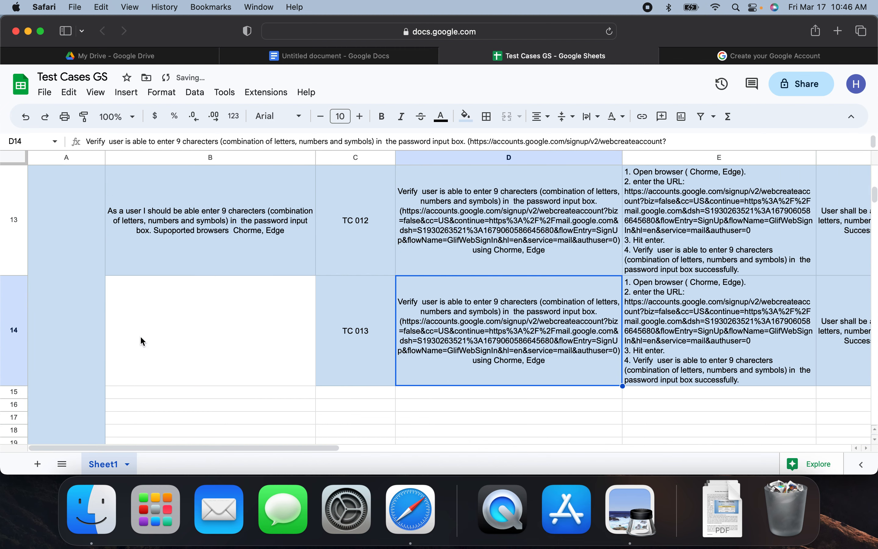
pyautogui.click(151, 248)
pyautogui.press('cmd+c')
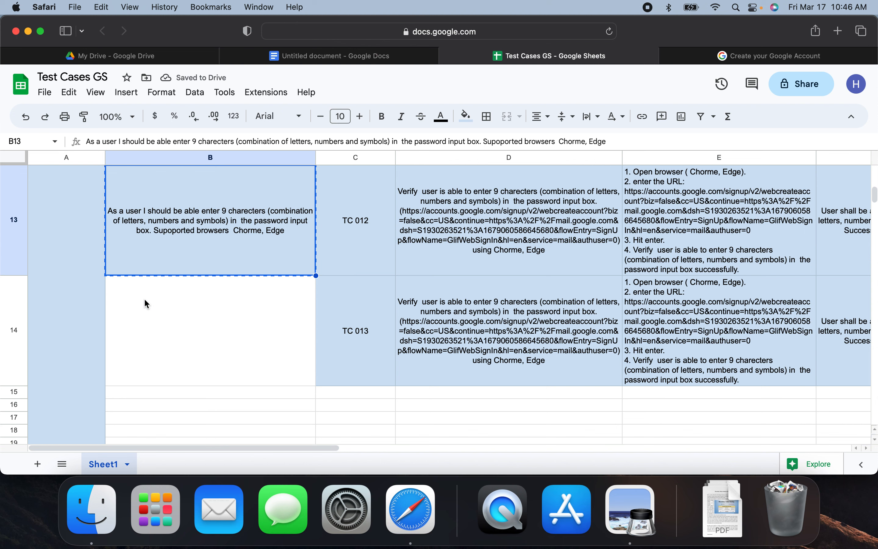
pyautogui.click(142, 299)
pyautogui.press('super+v')
# Consult the boundary value table in the Boundary Value Analysis PDF in Preview and change the character count in B14's requirement description to 30.
pyautogui.doubleClick(219, 341)
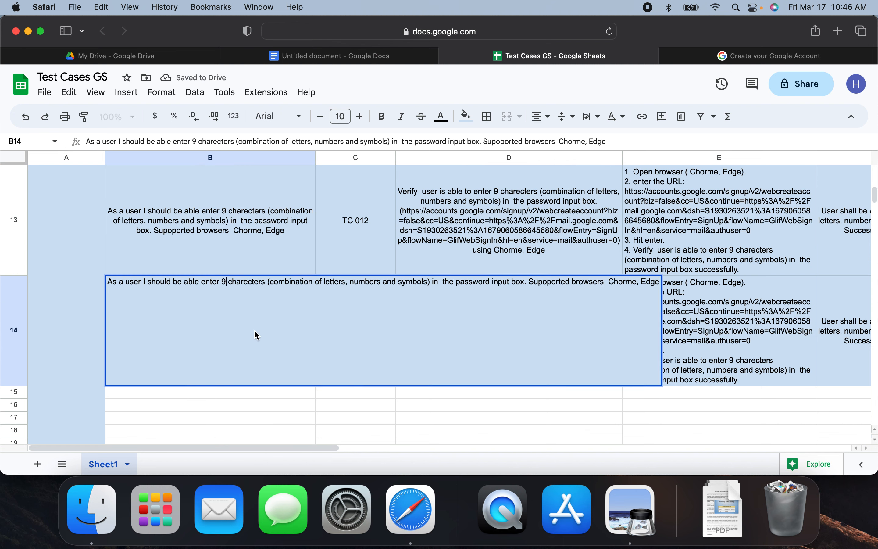
pyautogui.hotkey('ctrl', 'Up')
pyautogui.click(368, 321)
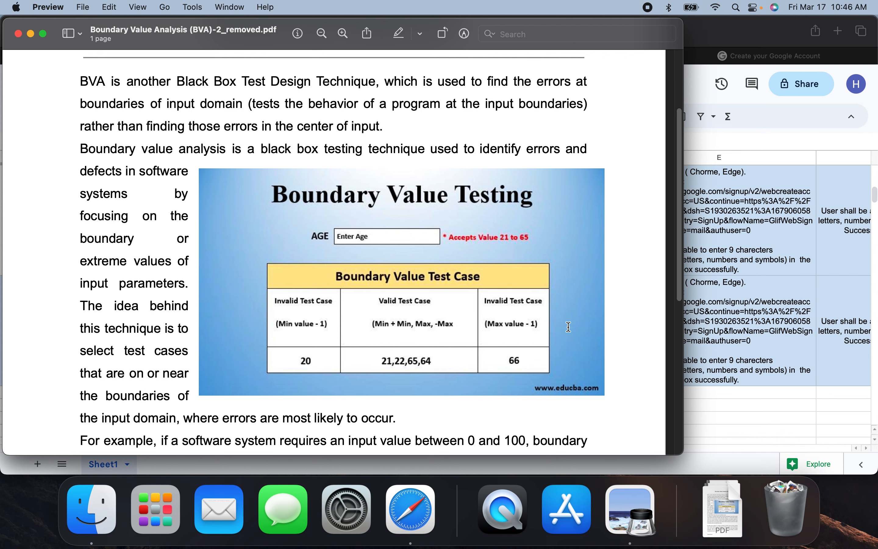
pyautogui.click(687, 328)
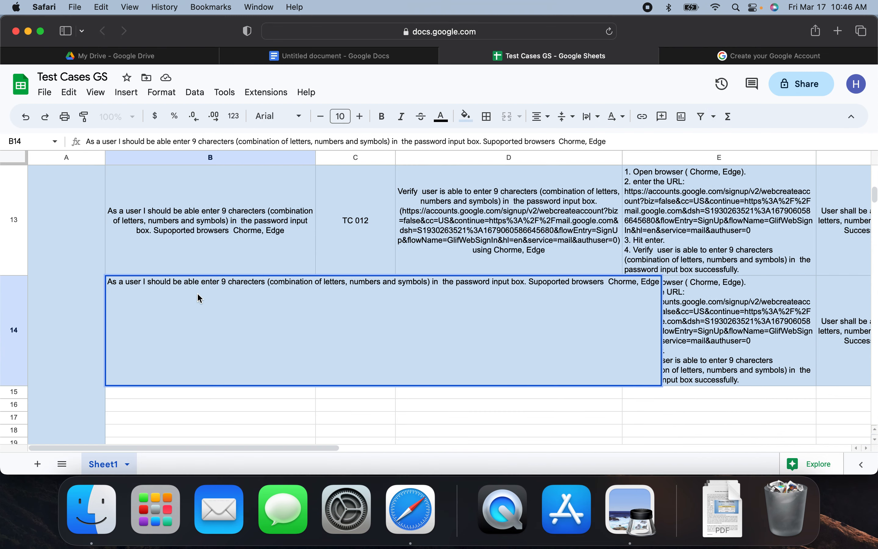
pyautogui.press('BackSpace')
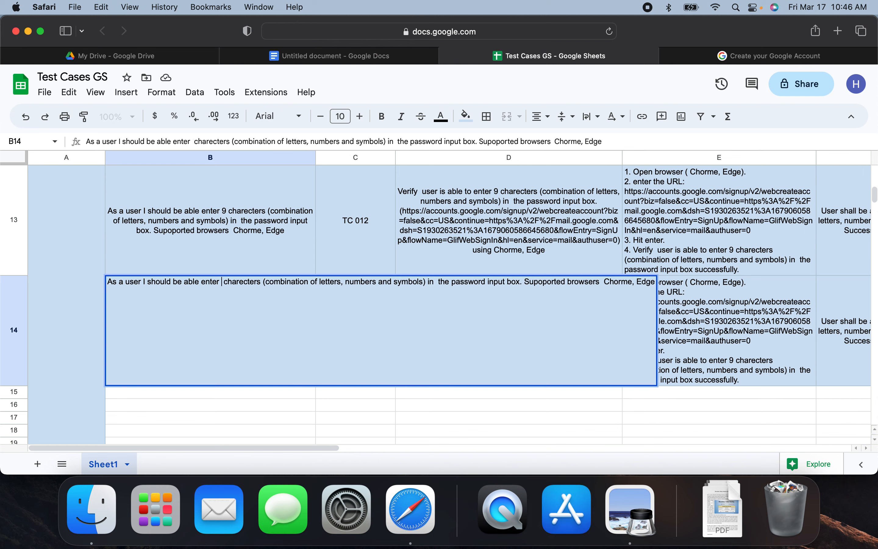
pyautogui.write('3')
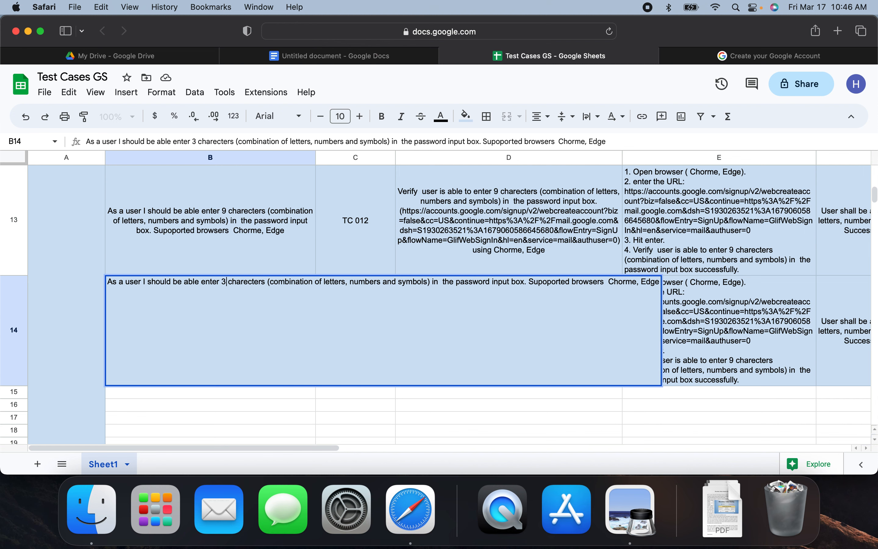
pyautogui.write('0')
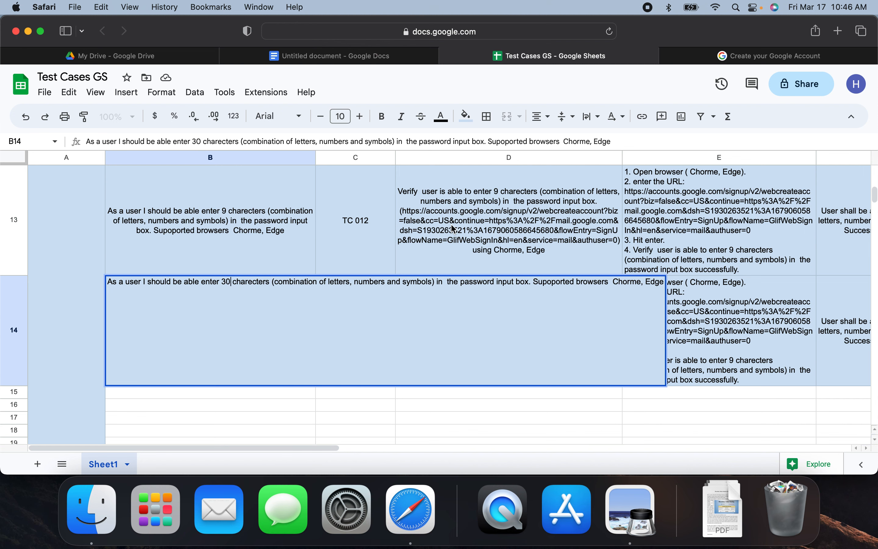
pyautogui.click(450, 229)
# Change the character count in D14's test description to 30.
pyautogui.doubleClick(468, 322)
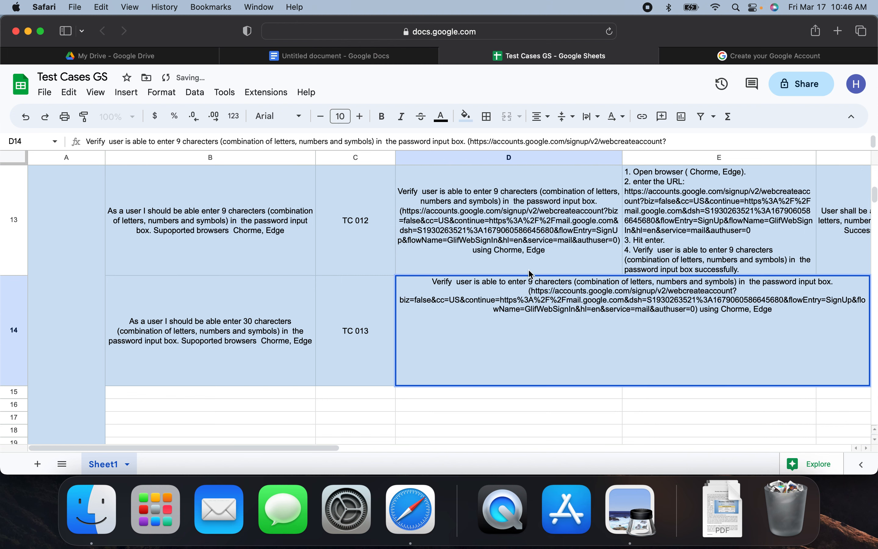
pyautogui.click(535, 281)
pyautogui.press('BackSpace')
pyautogui.write('30')
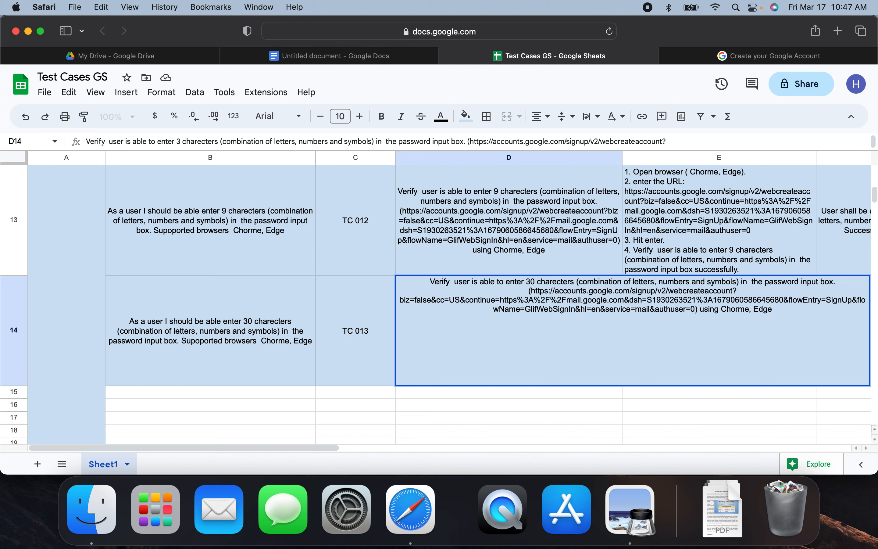
pyautogui.click(612, 418)
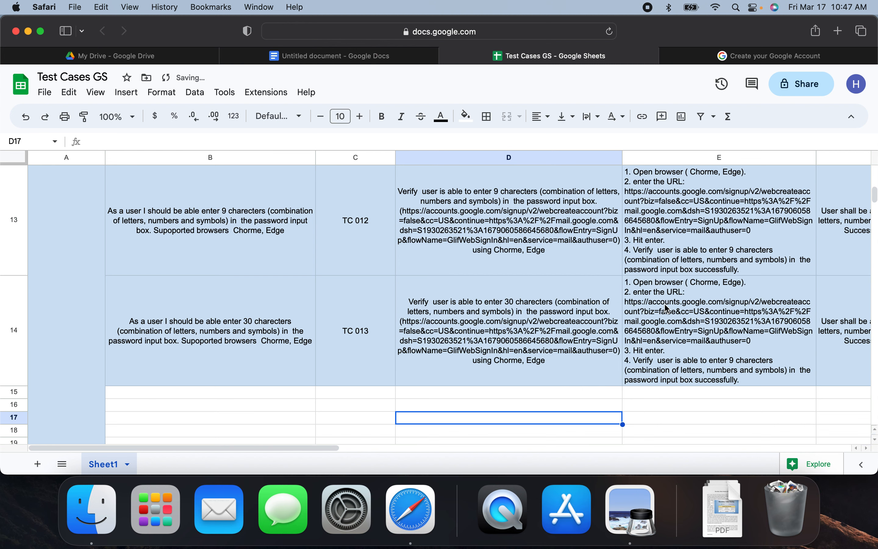
# Change the character count in step 4 of E14's test steps to 30.
pyautogui.doubleClick(682, 321)
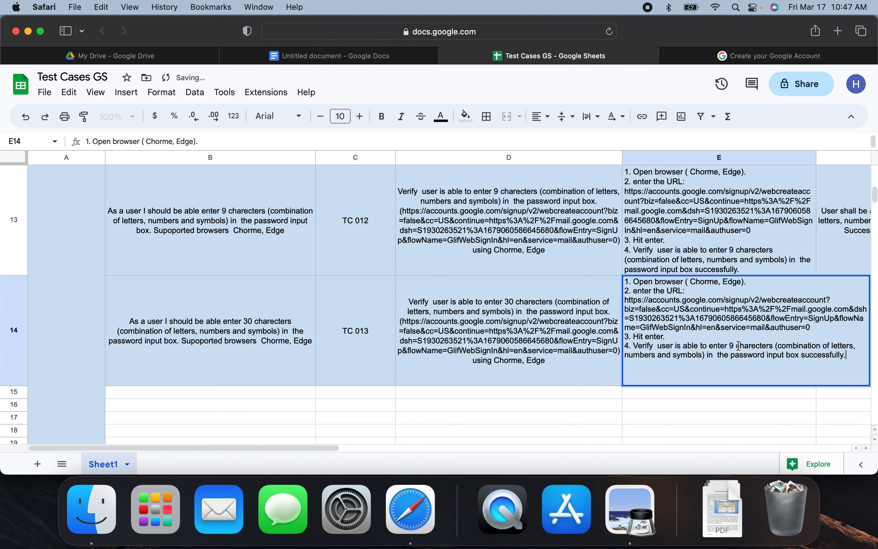
pyautogui.press('BackSpace')
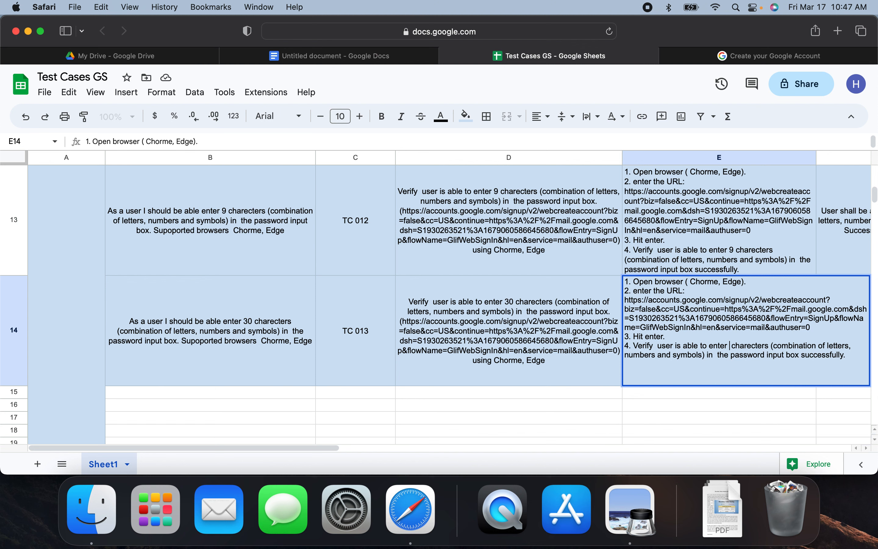
pyautogui.write('30')
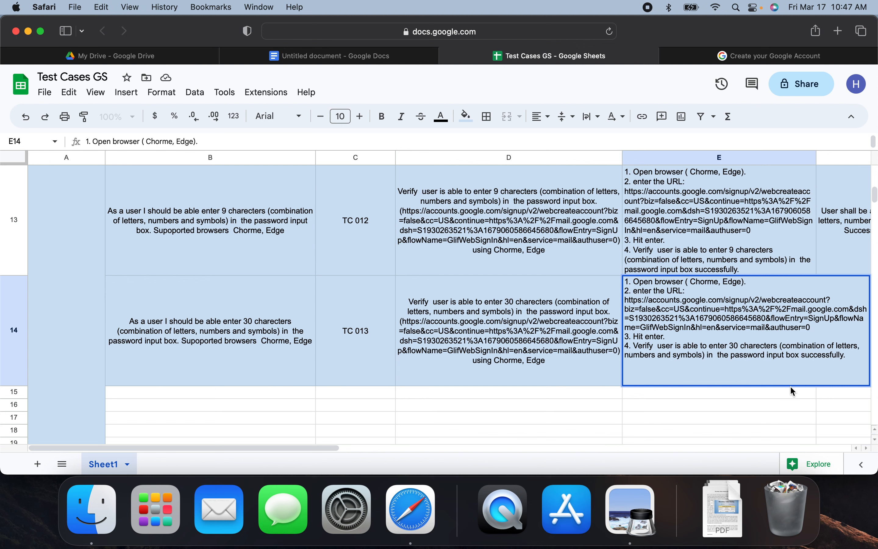
pyautogui.press('Return')
# Change the character count in F14's expected result to 30.
pyautogui.doubleClick(821, 352)
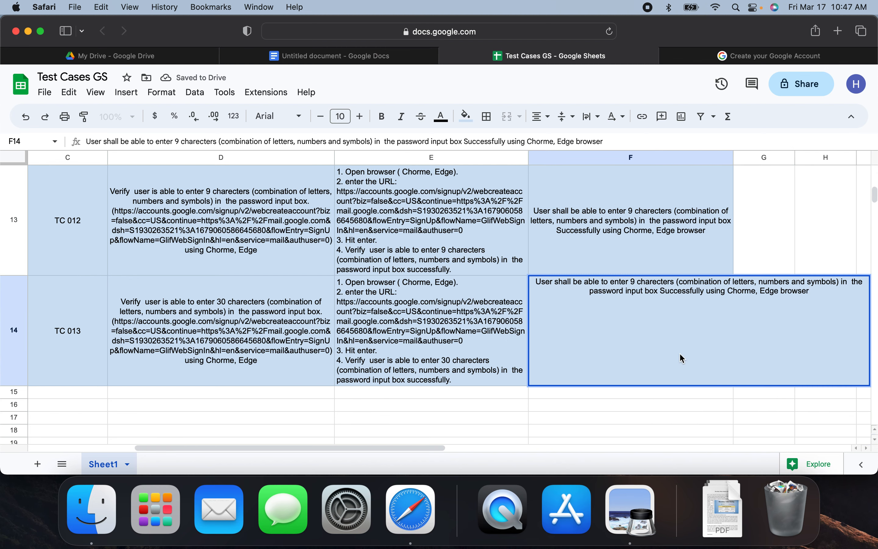
pyautogui.press('BackSpace')
pyautogui.write('30')
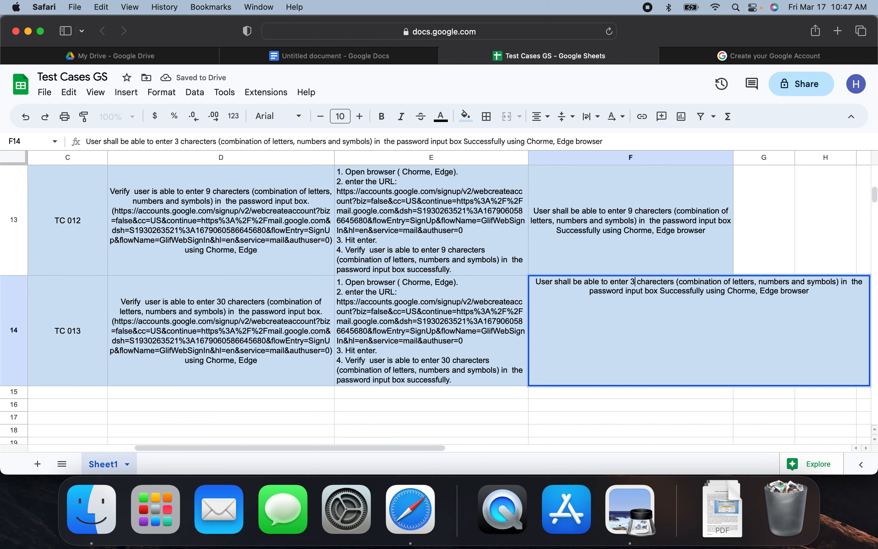
pyautogui.click(381, 406)
# Copy the expected result from F14 into F15 and select the test steps in E14 for copying.
pyautogui.click(552, 371)
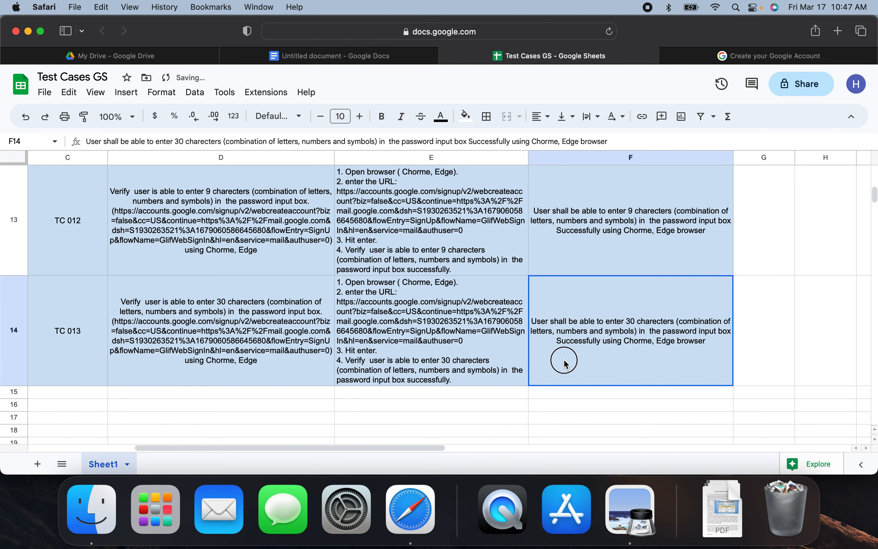
pyautogui.press('super+c')
pyautogui.click(547, 391)
pyautogui.press('super+v')
pyautogui.click(471, 360)
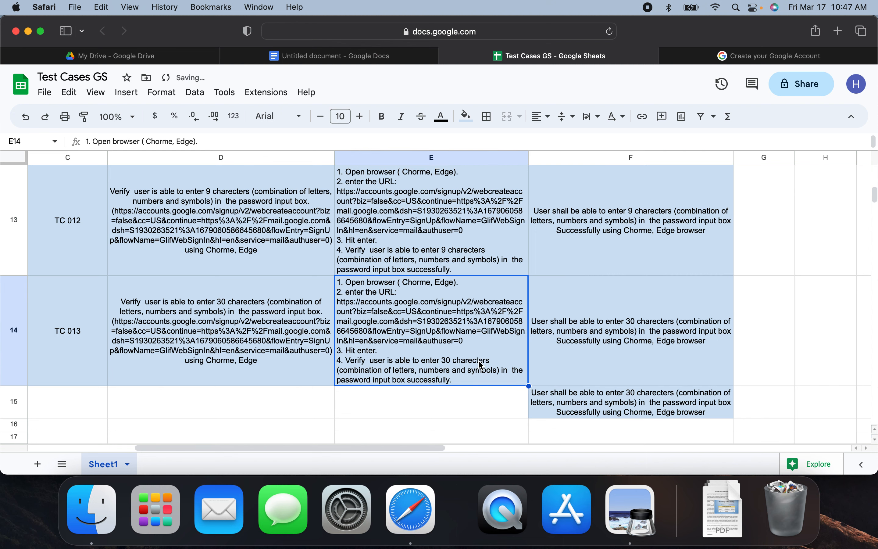
# Copy the test steps and the verification scenario of TC 013 from E14 and D14 into E15 and D15.
pyautogui.press('super+c')
pyautogui.click(471, 393)
pyautogui.press('super+v')
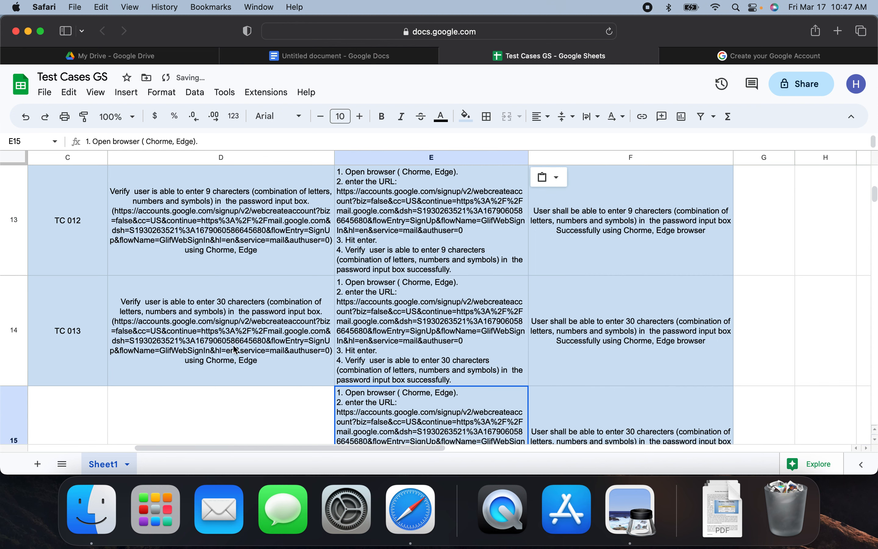
pyautogui.click(233, 344)
pyautogui.press('super+c')
pyautogui.click(257, 398)
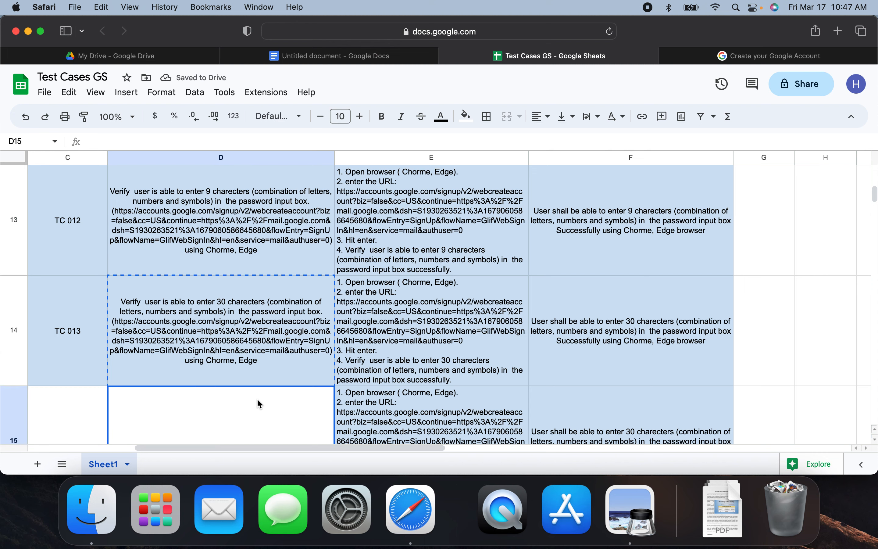
pyautogui.press('super+v')
# Copy the test case ID and the user requirement from C14 and B14 into C15 and B15.
pyautogui.click(62, 343)
pyautogui.press('super+c')
pyautogui.click(86, 409)
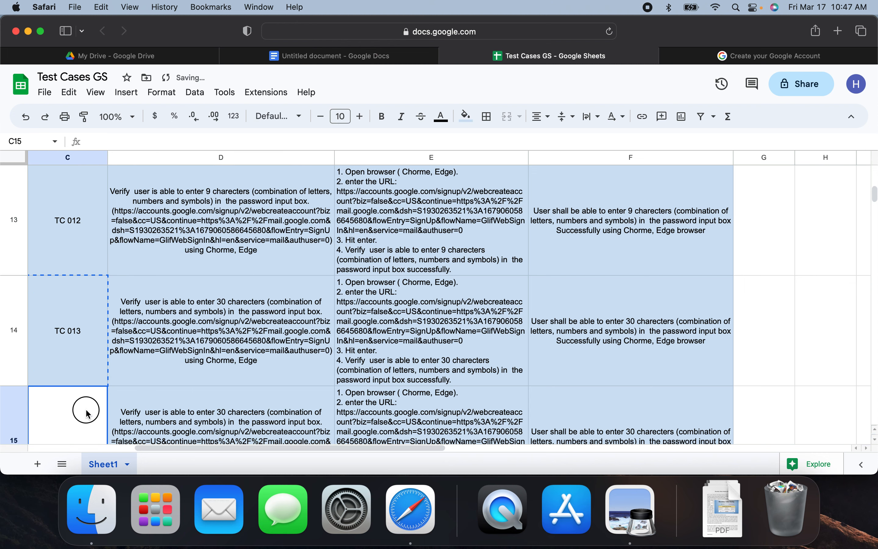
pyautogui.press('super+v')
pyautogui.hscroll(-5, 87, 407)
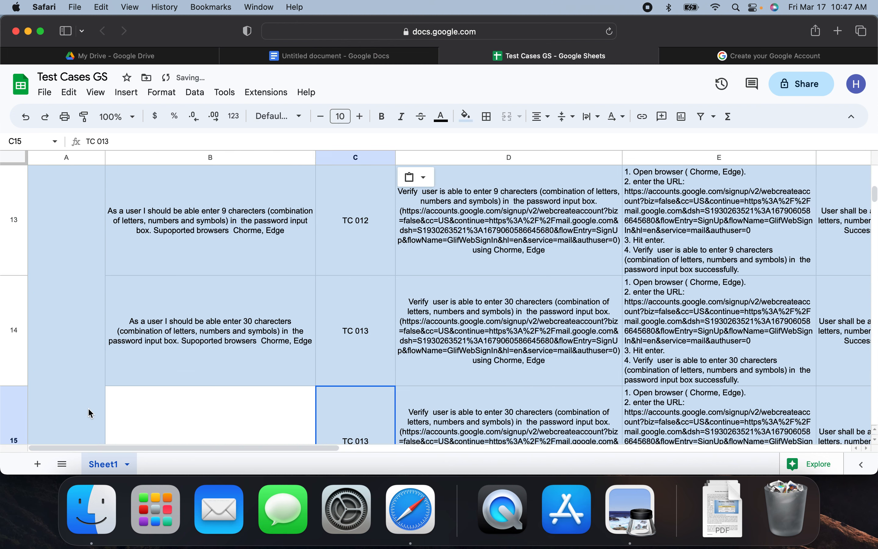
pyautogui.click(171, 363)
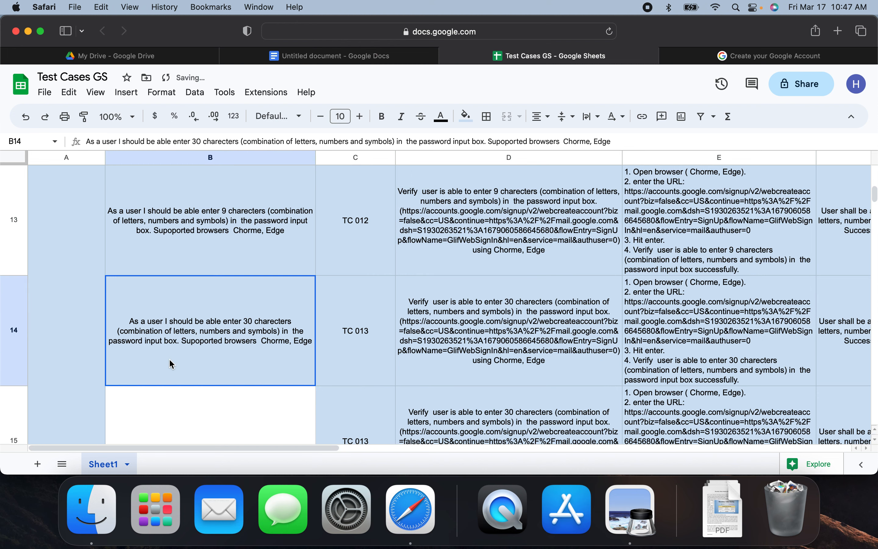
pyautogui.press('super+c')
pyautogui.click(187, 398)
pyautogui.press('super+v')
# Change the test case ID in C15 to TC 014.
pyautogui.click(386, 419)
pyautogui.doubleClick(385, 417)
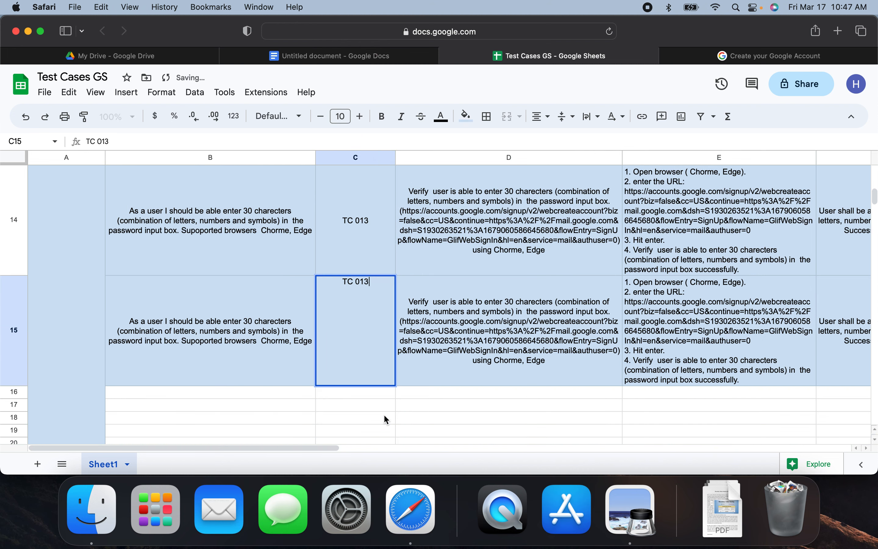
pyautogui.press('BackSpace')
pyautogui.write('4')
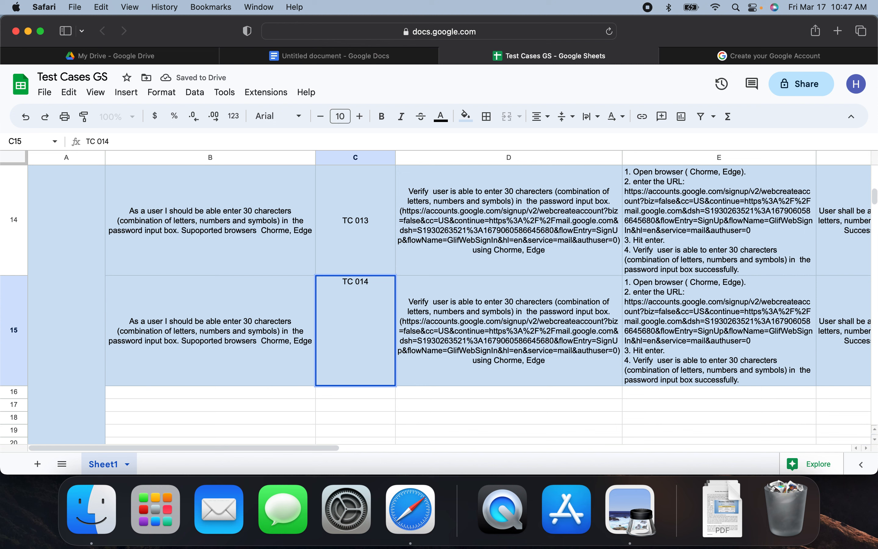
# Change the password length in the B15 user requirement to 29 charecters.
pyautogui.click(232, 372)
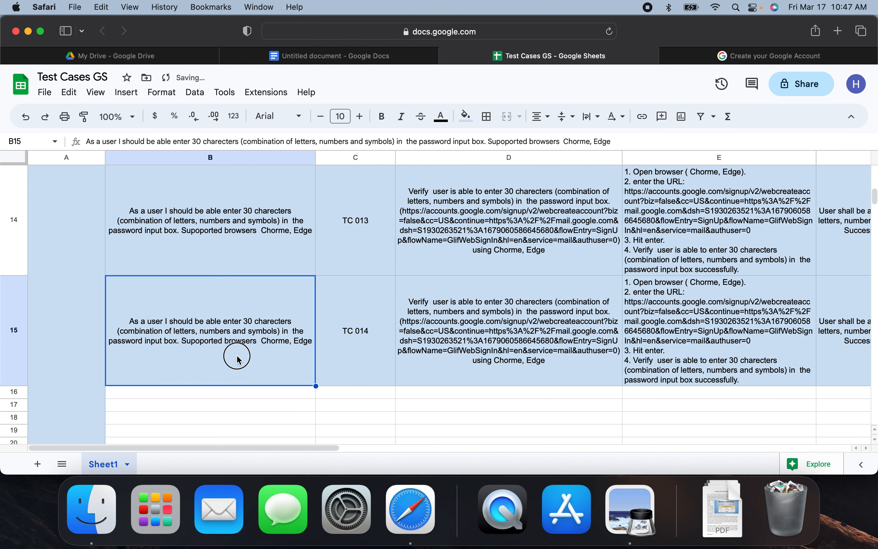
pyautogui.doubleClick(235, 355)
pyautogui.doubleClick(235, 281)
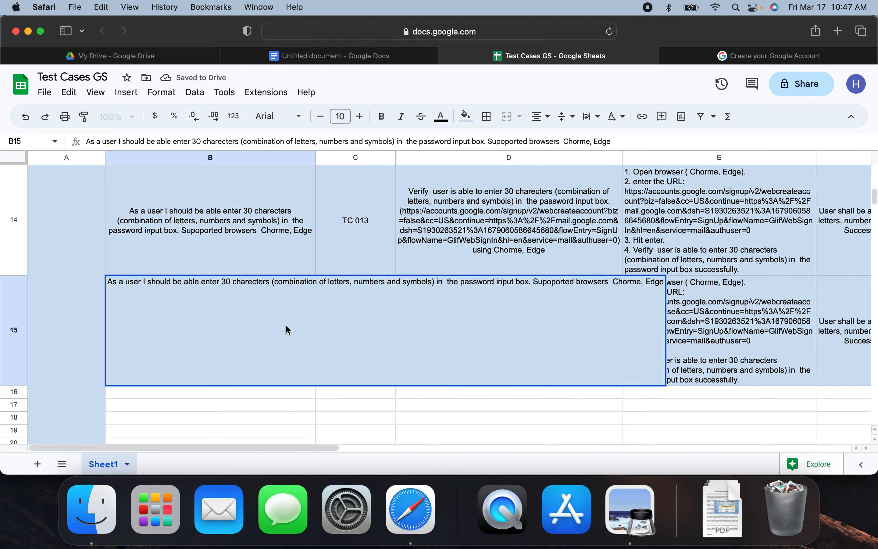
pyautogui.press('BackSpace')
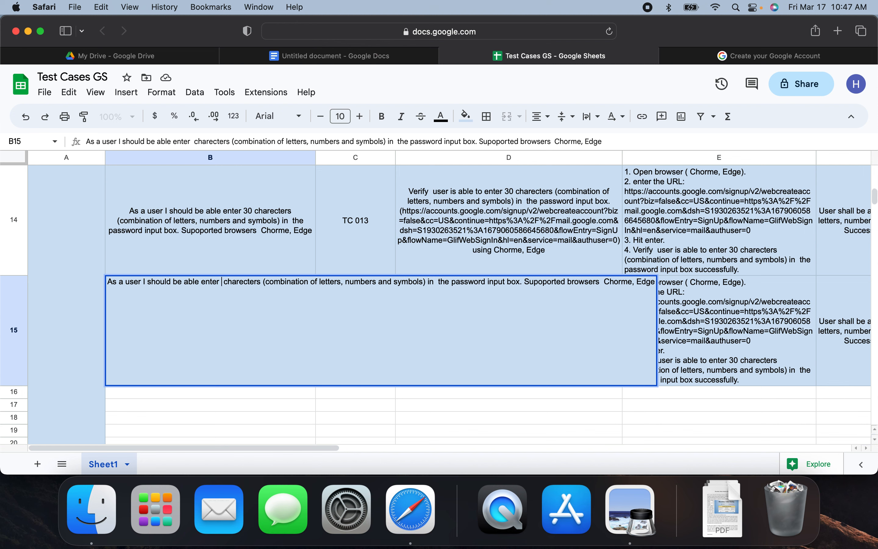
pyautogui.write('29')
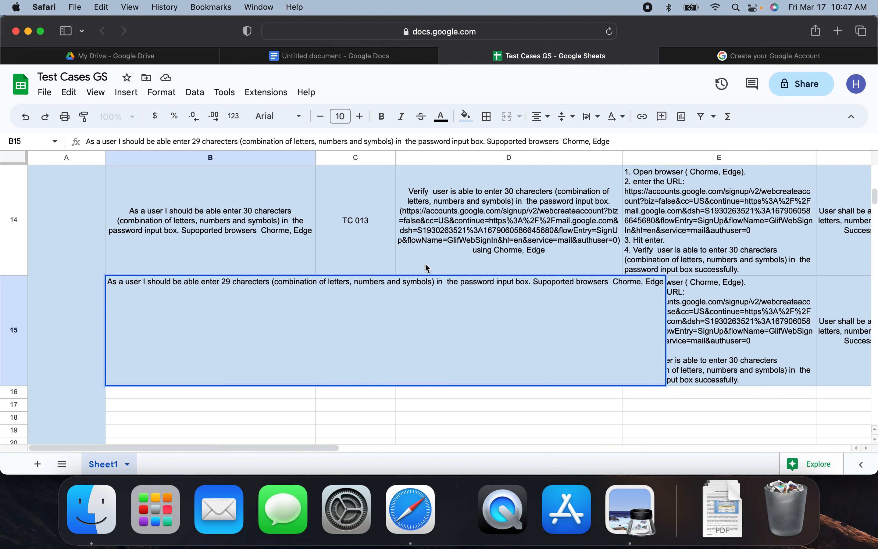
pyautogui.click(458, 243)
# Change the password length in the D15 verification scenario to 29 charecters.
pyautogui.doubleClick(508, 324)
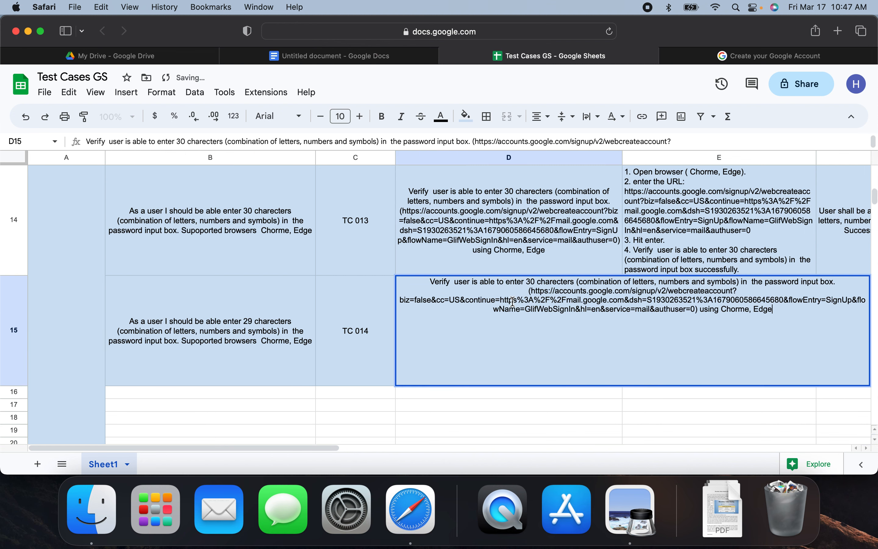
pyautogui.click(535, 281)
pyautogui.press('BackSpace')
pyautogui.press('BackSpace')
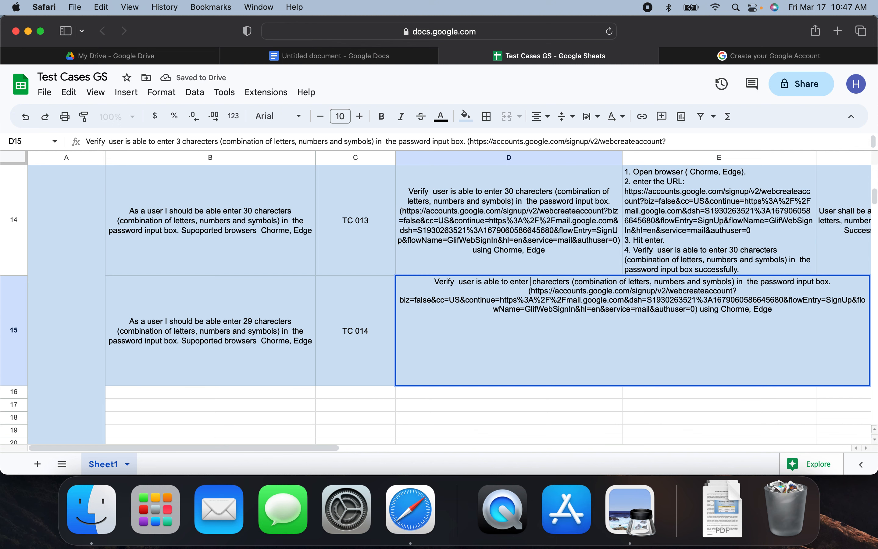
pyautogui.write('29')
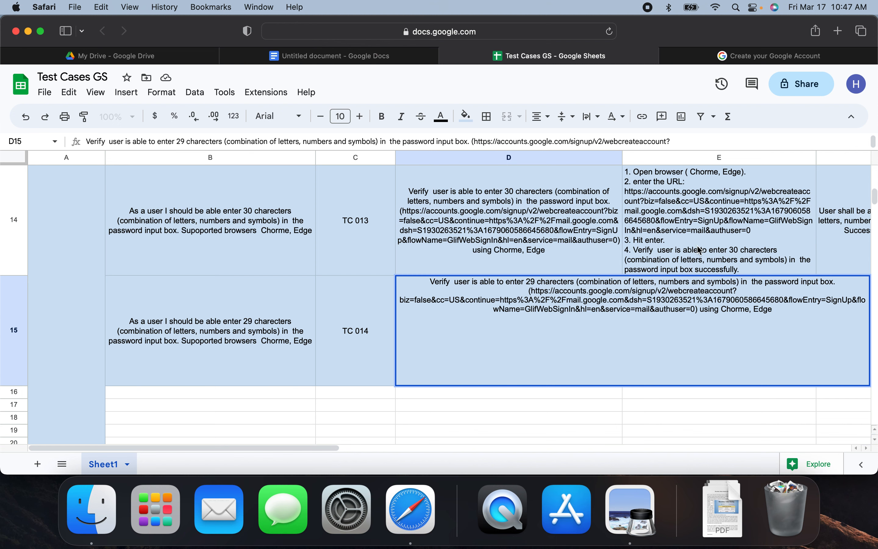
pyautogui.click(700, 250)
# Change the password length in step 4 of the E15 test steps to 29 charecters.
pyautogui.doubleClick(704, 307)
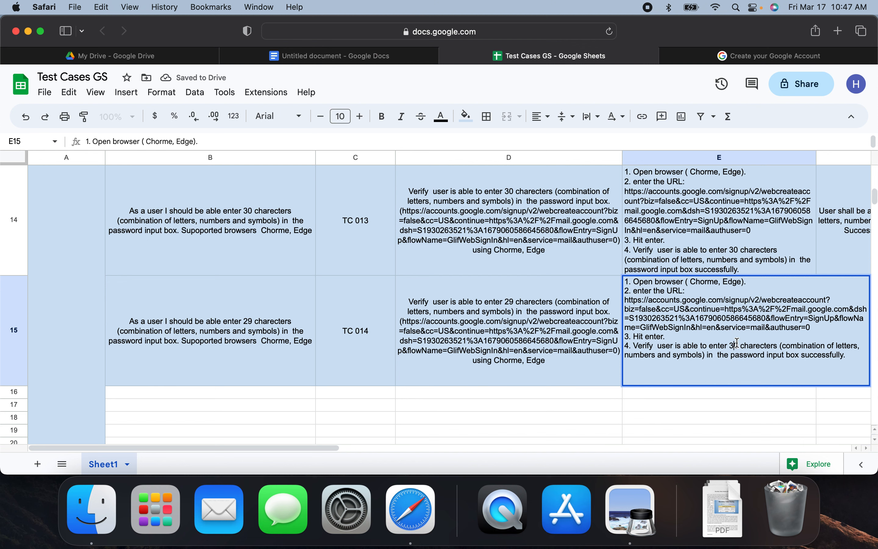
pyautogui.doubleClick(760, 346)
pyautogui.press('BackSpace')
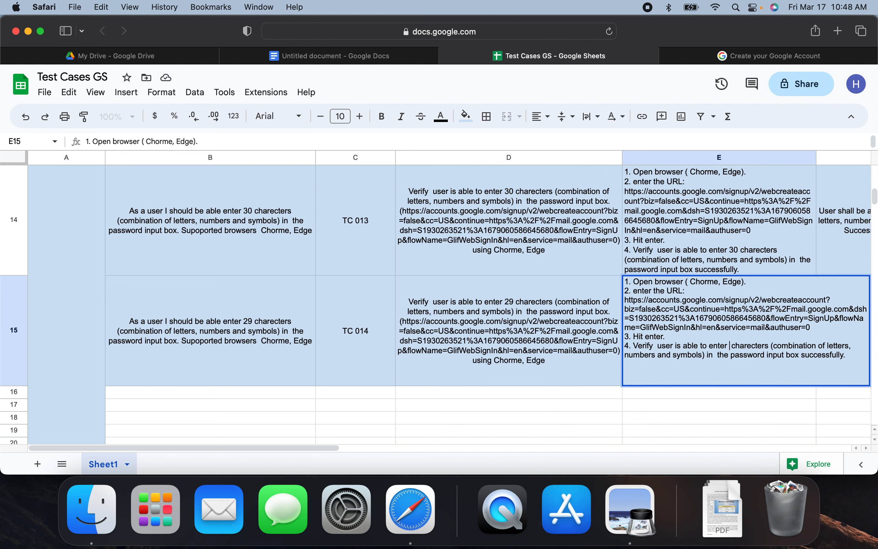
pyautogui.write('29')
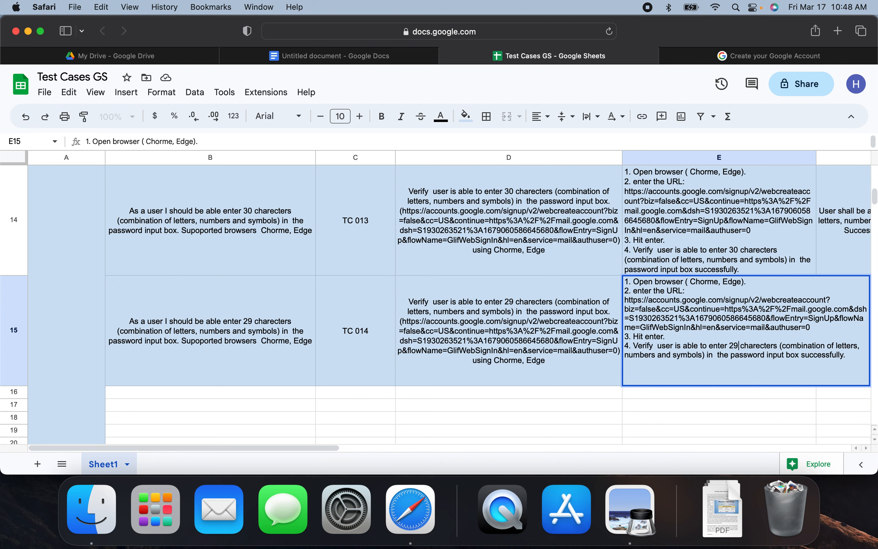
pyautogui.click(786, 398)
# Change the password length in the F15 expected result to 29 charecters.
pyautogui.click(835, 354)
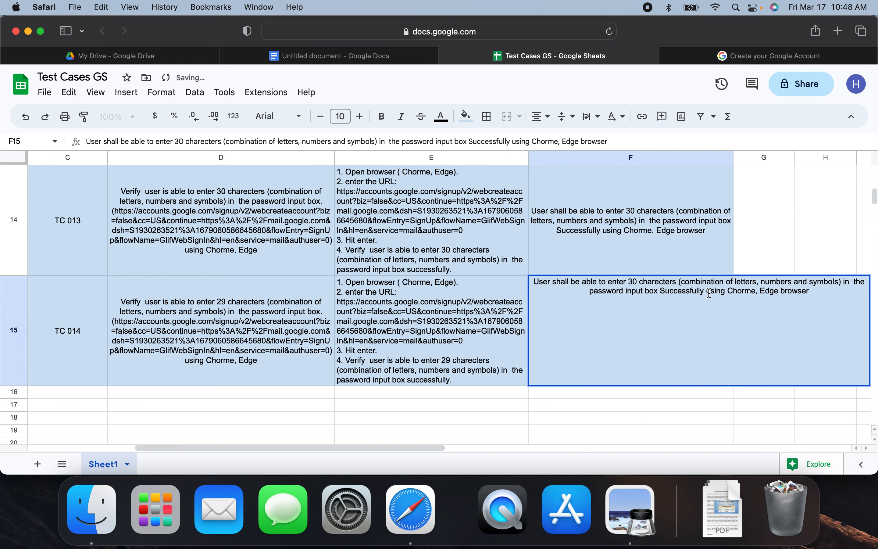
pyautogui.doubleClick(638, 282)
pyautogui.press('BackSpace')
pyautogui.press('BackSpace')
pyautogui.write('29')
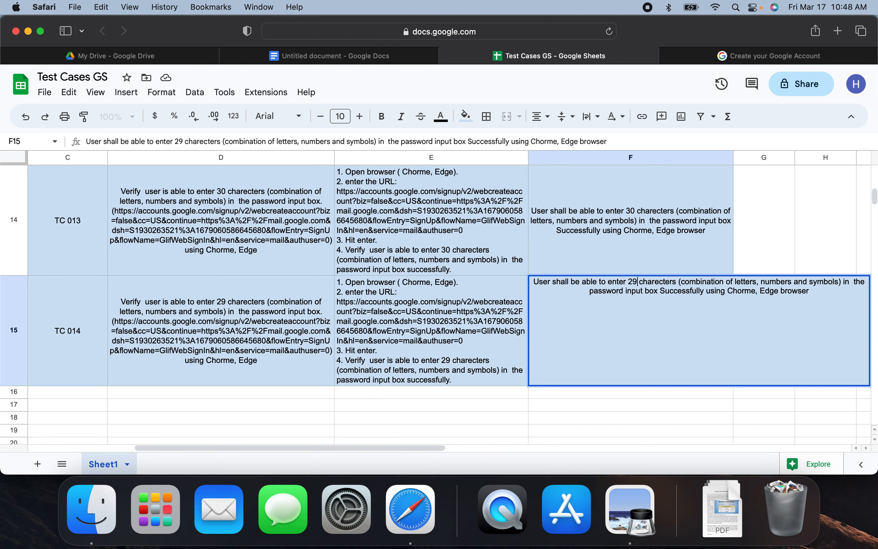
pyautogui.click(475, 404)
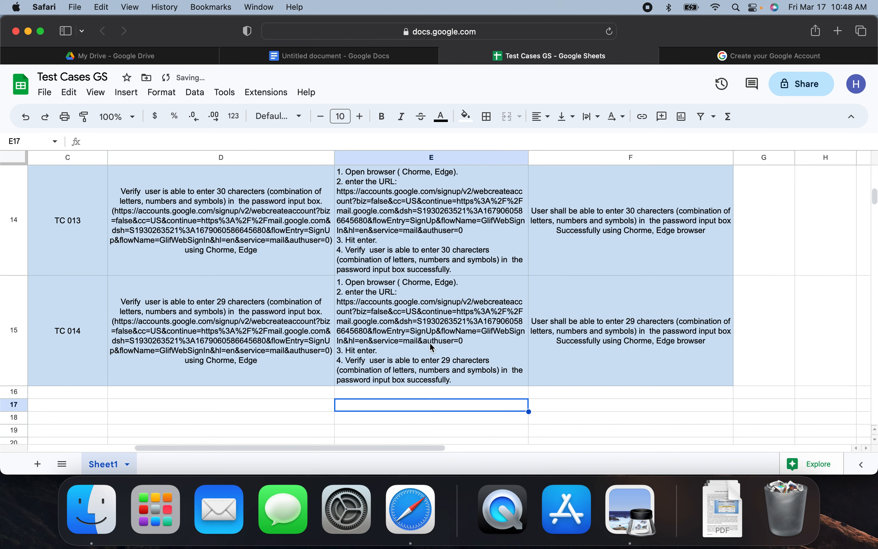
# Review the earlier username and password test cases above row 15 as a pattern for the next case.
pyautogui.hscroll(-5, 319, 336)
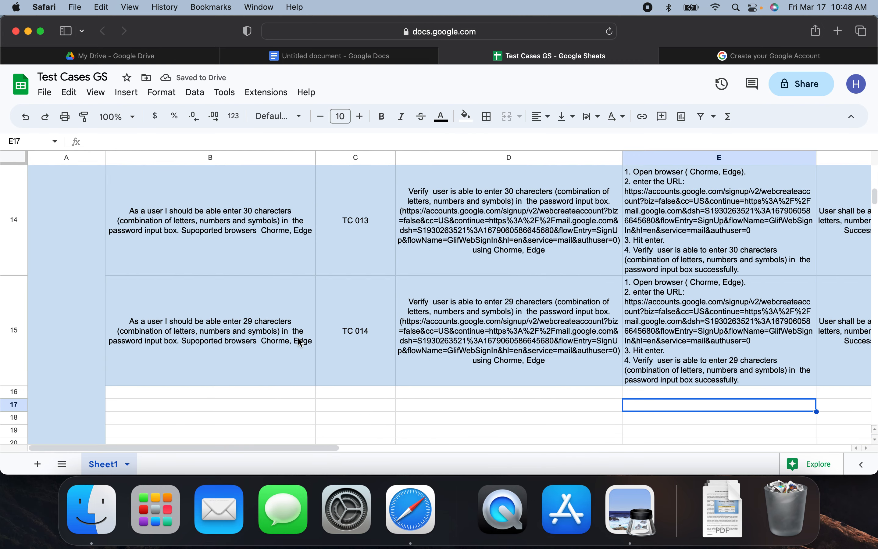
pyautogui.scroll(6, 300, 343)
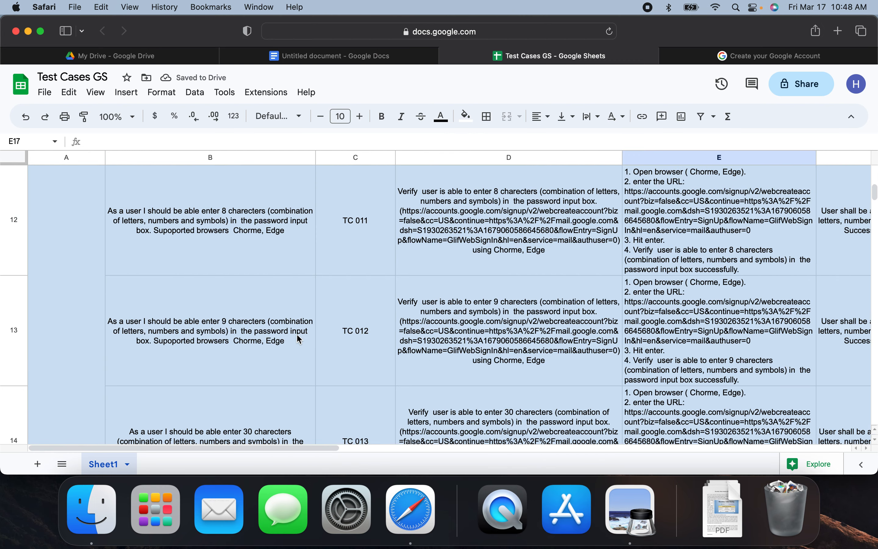
pyautogui.scroll(2, 300, 339)
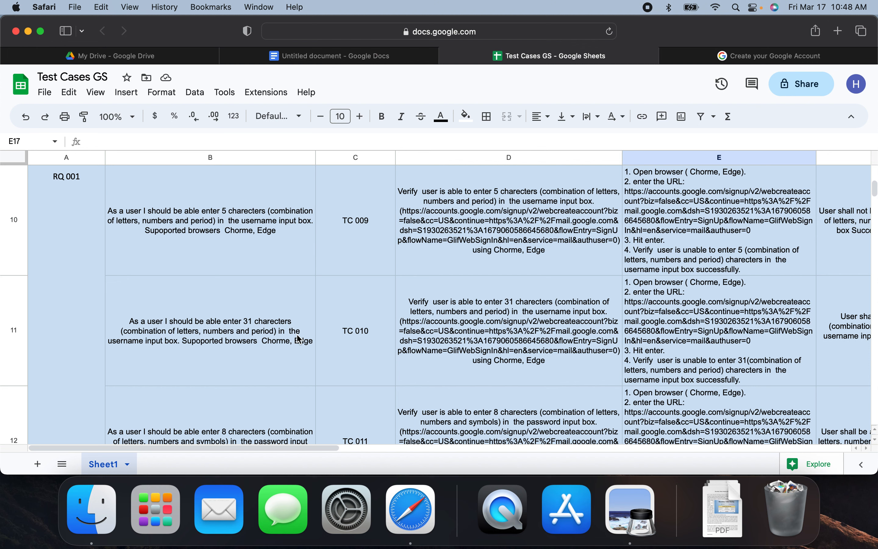
pyautogui.click(269, 247)
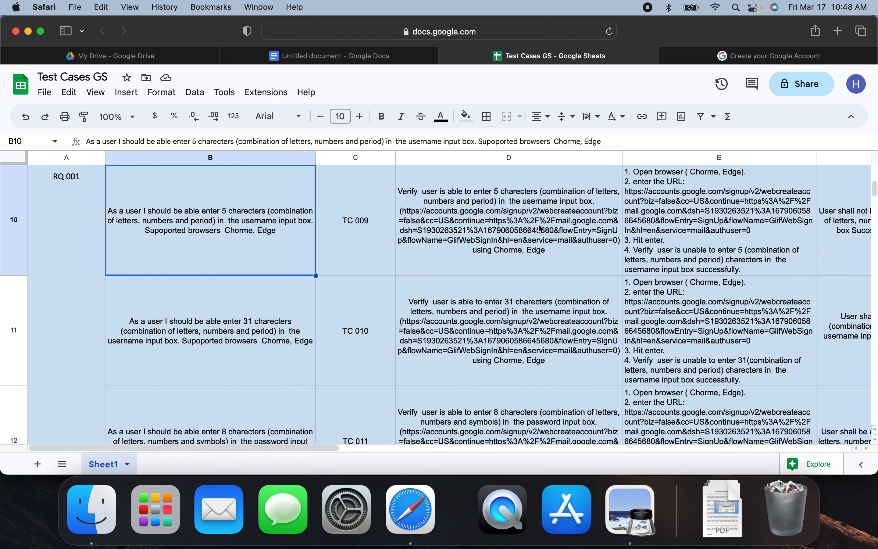
pyautogui.click(537, 241)
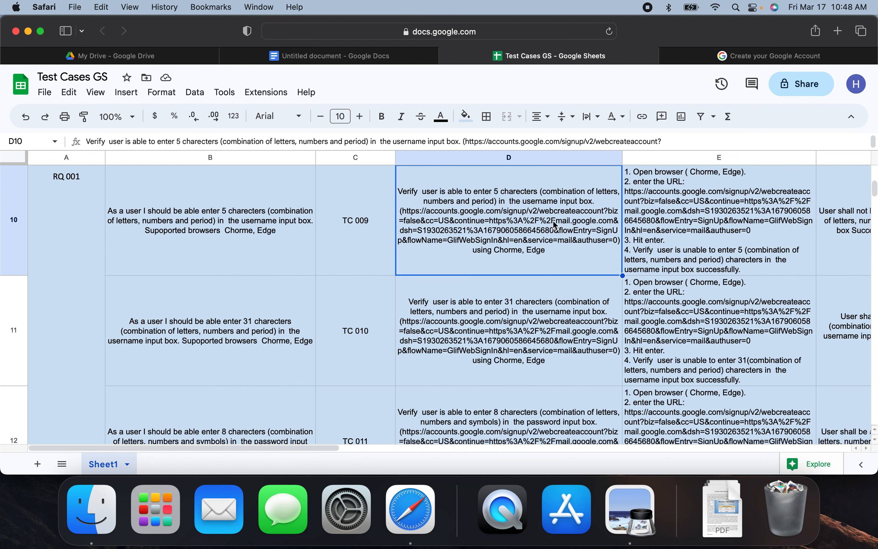
pyautogui.scroll(10, 556, 225)
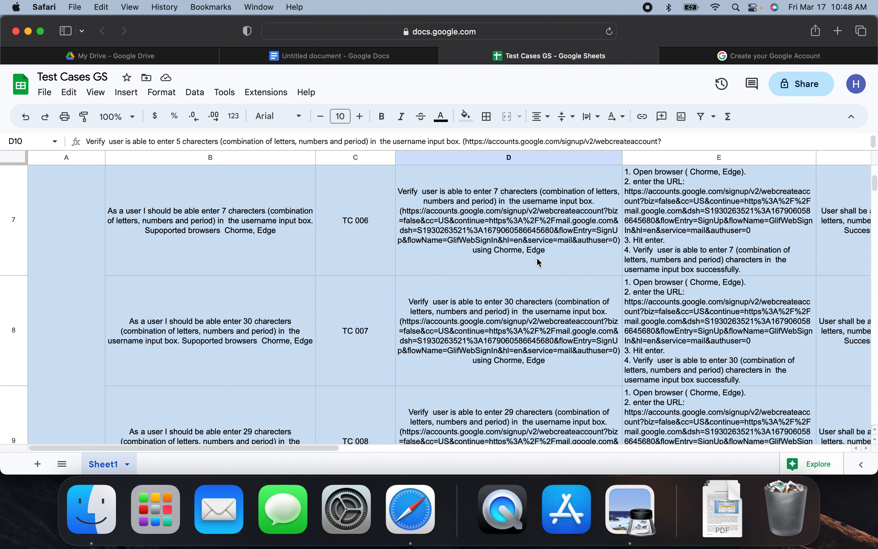
pyautogui.scroll(-5, 539, 262)
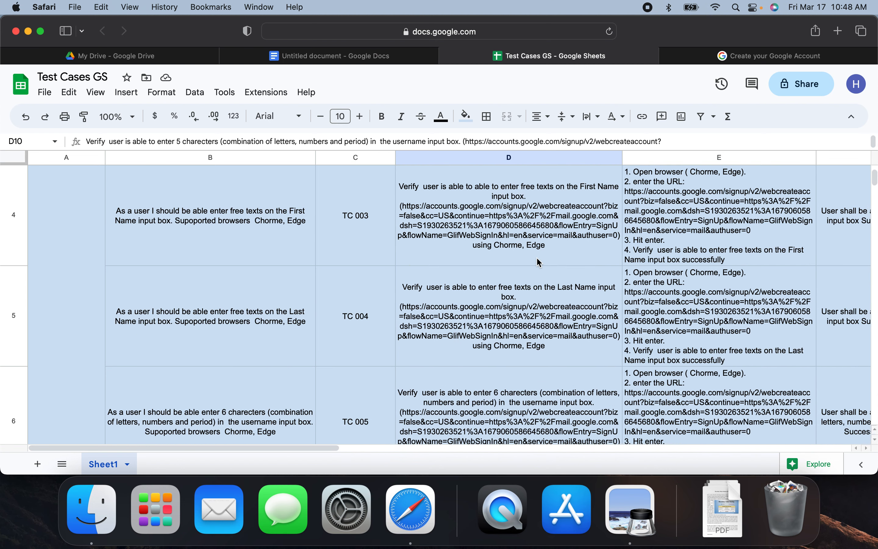
pyautogui.scroll(-5, 539, 262)
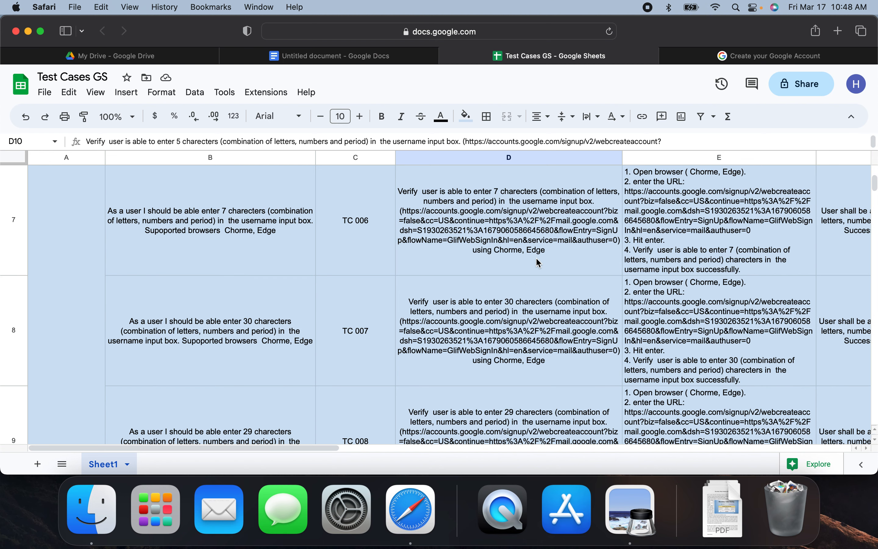
pyautogui.scroll(-10, 538, 259)
pyautogui.scroll(-10, 536, 257)
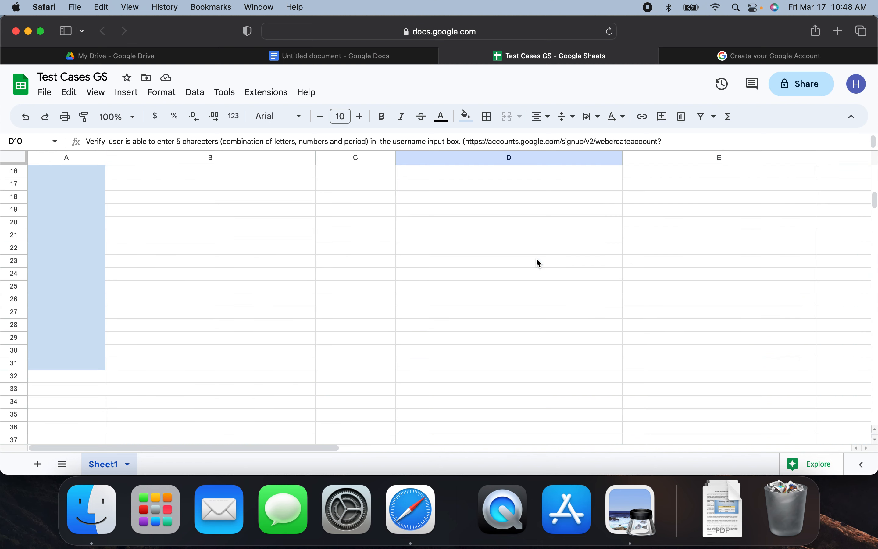
pyautogui.scroll(10, 285, 247)
pyautogui.scroll(-5, 263, 297)
# Copy the 29-charecter password requirement from B15 into B16.
pyautogui.click(220, 258)
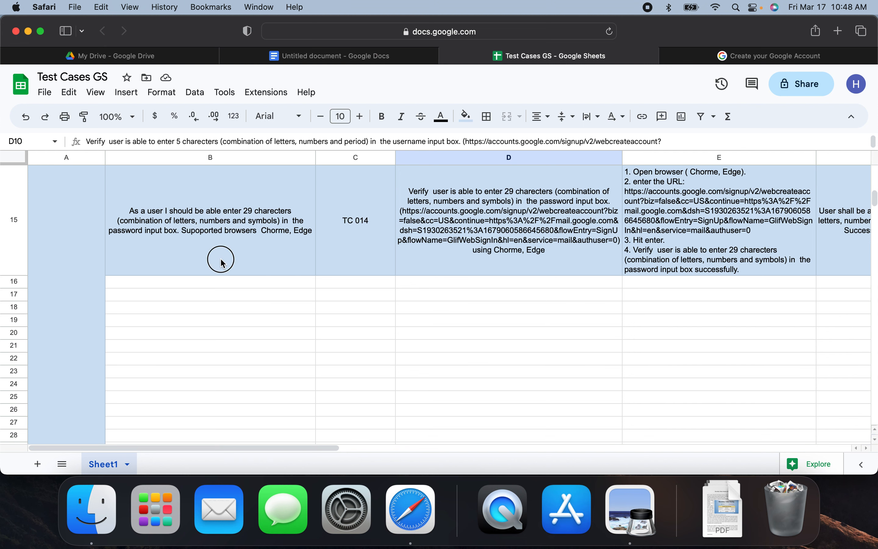
pyautogui.click(217, 280)
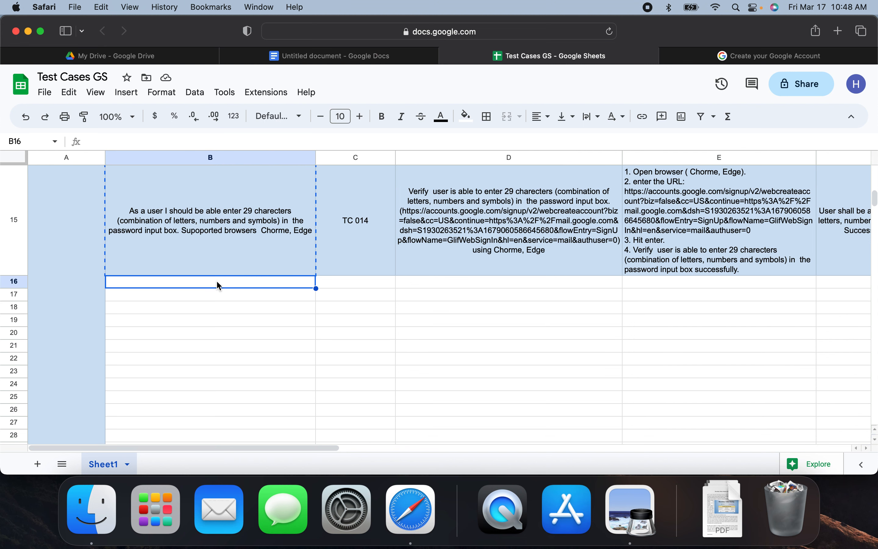
pyautogui.press('super+v')
# Copy the test case ID from C15 into C16 and change it to TC 015.
pyautogui.click(343, 243)
pyautogui.press('super+c')
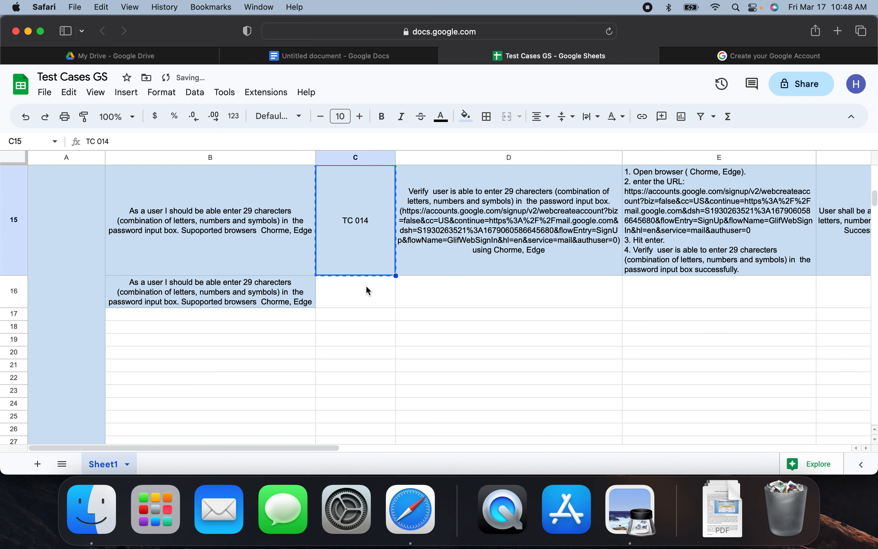
pyautogui.click(366, 285)
pyautogui.press('super+v')
pyautogui.doubleClick(367, 286)
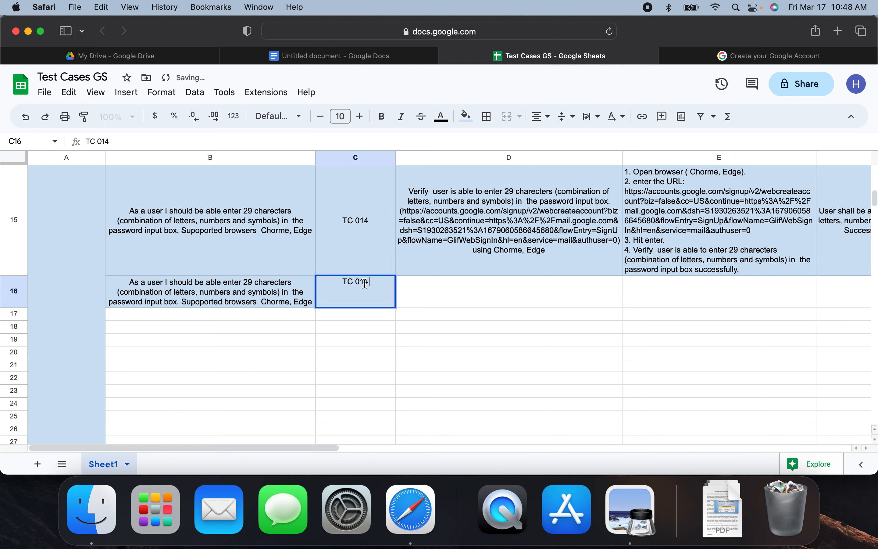
pyautogui.press('BackSpace')
pyautogui.write('5')
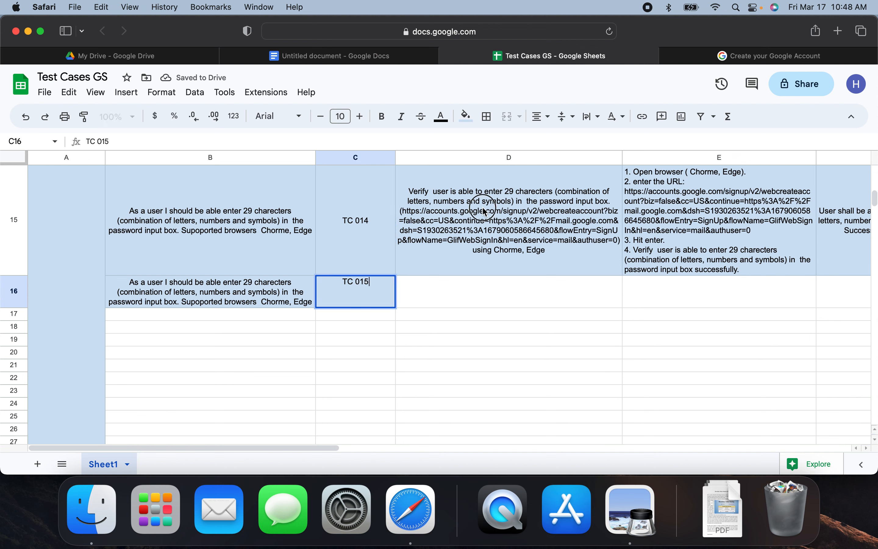
# Copy the test description, test steps and expected result from D15, E15 and F15 into the same columns of row 16.
pyautogui.click(482, 206)
pyautogui.press('super+c')
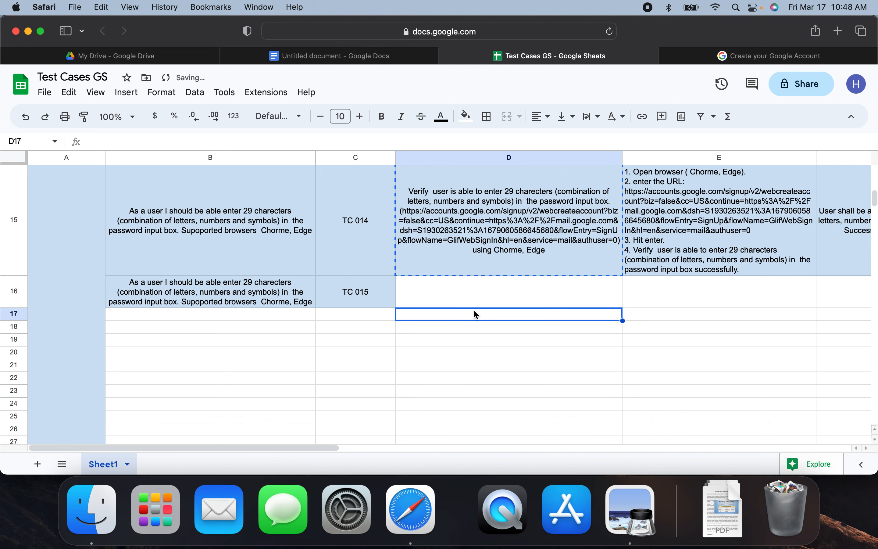
pyautogui.click(473, 303)
pyautogui.press('super+v')
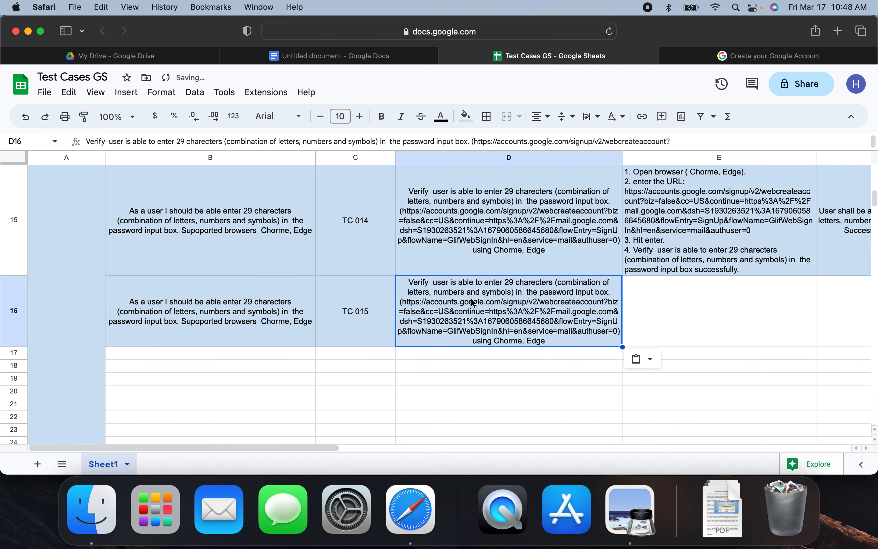
pyautogui.click(663, 253)
pyautogui.press('super+c')
pyautogui.click(722, 300)
pyautogui.press('super+v')
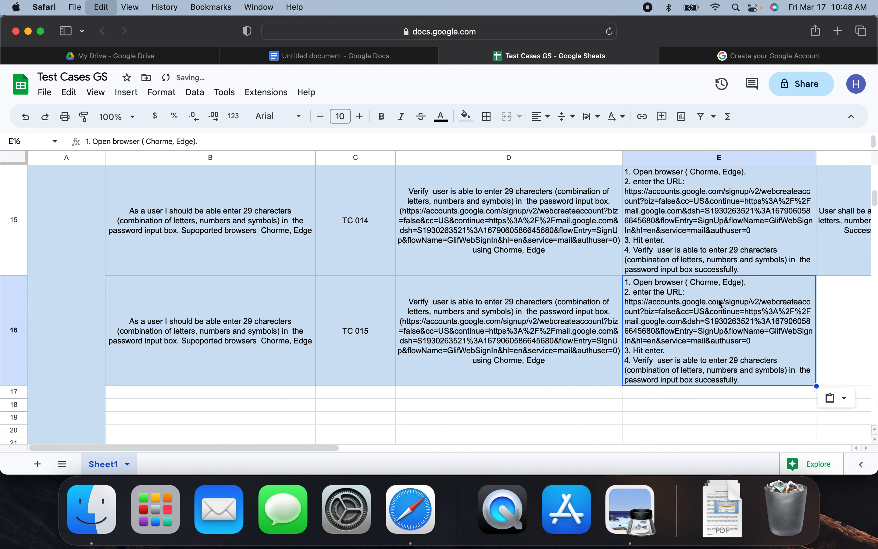
pyautogui.click(833, 259)
pyautogui.press('super+c')
pyautogui.click(818, 330)
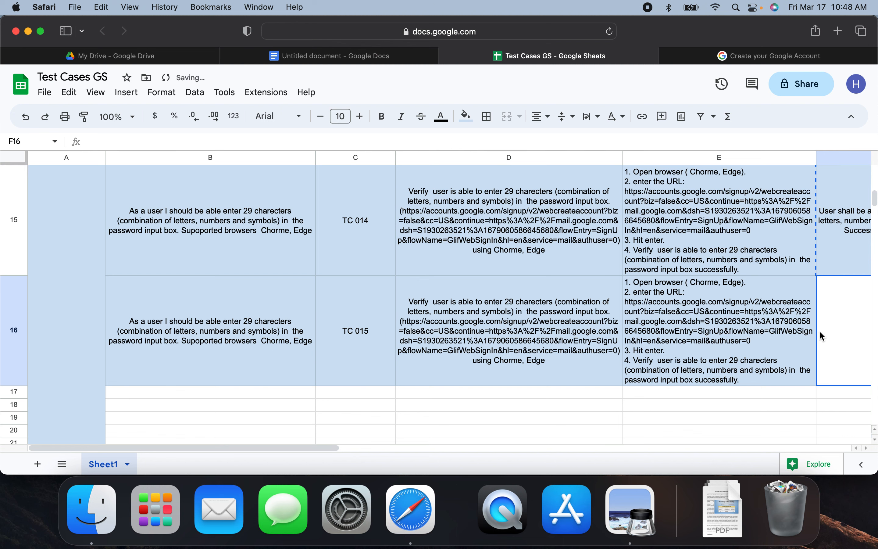
pyautogui.press('super+v')
# Change the password length in the B16 requirement to 7 charecters.
pyautogui.doubleClick(283, 320)
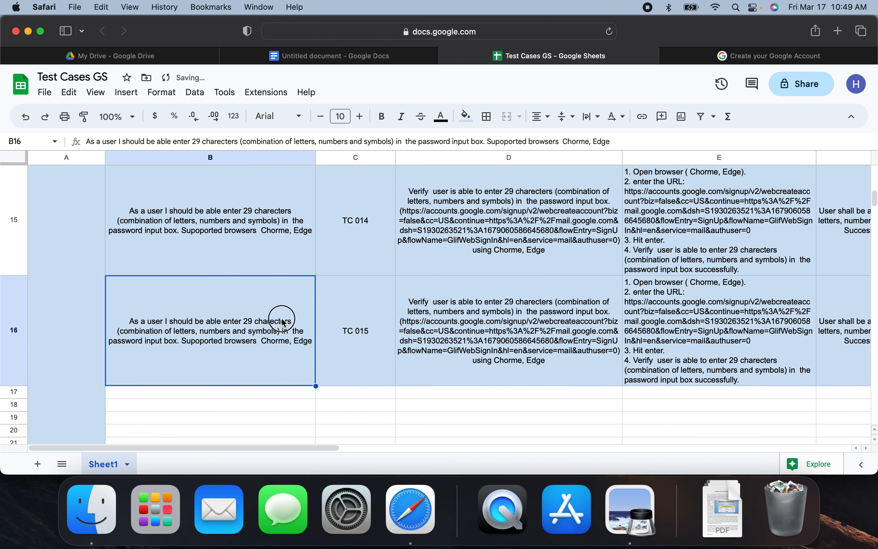
pyautogui.click(231, 283)
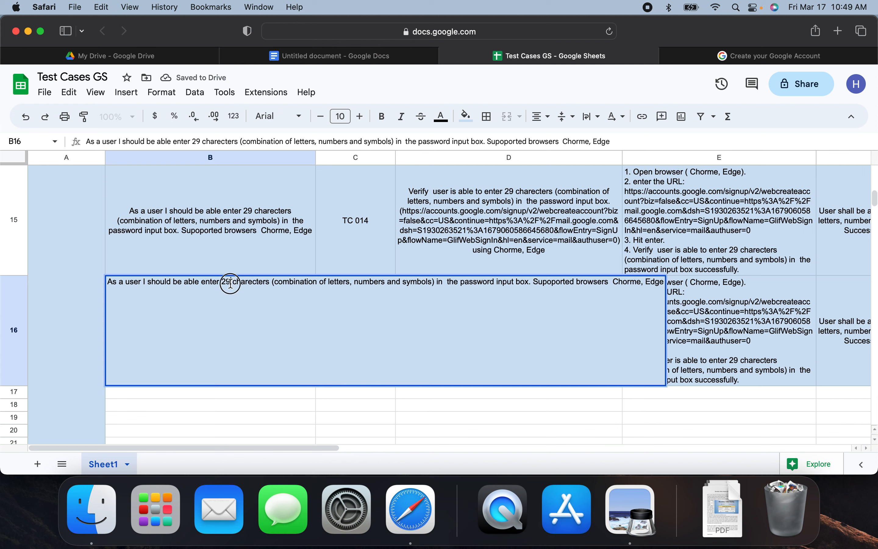
pyautogui.press('BackSpace')
pyautogui.press('BackSpace')
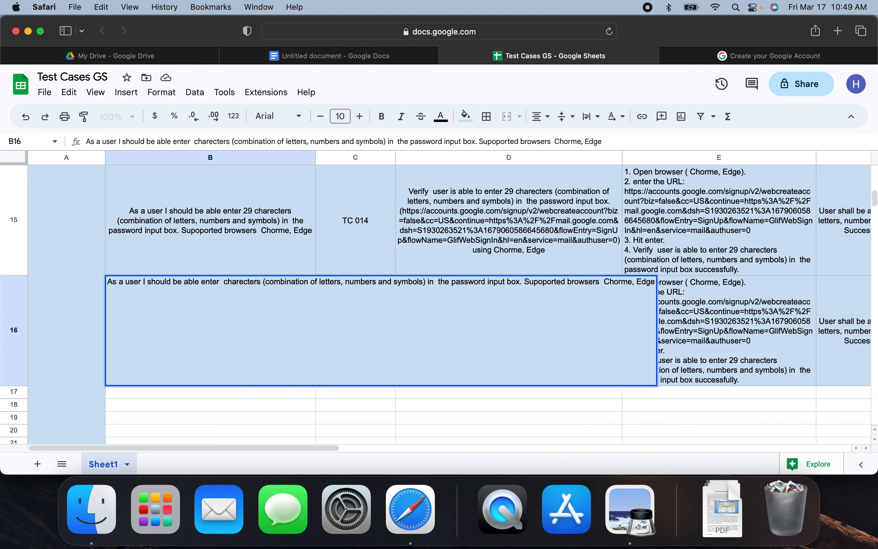
pyautogui.write('7')
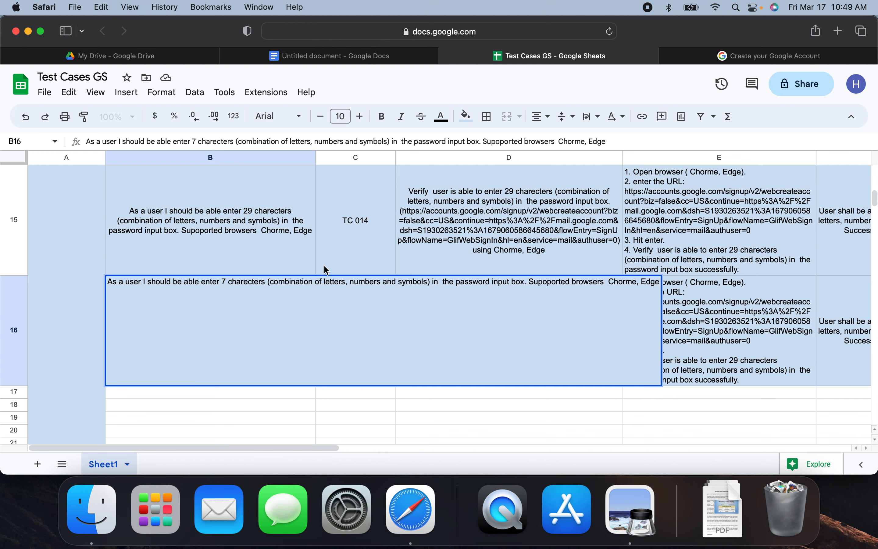
pyautogui.click(357, 254)
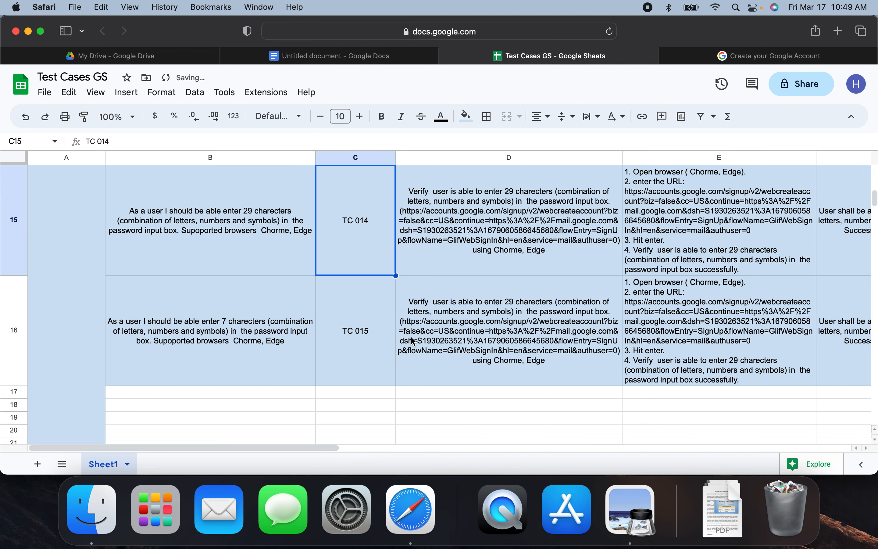
# Change the password length in the D16 test description to 7 charecters.
pyautogui.doubleClick(475, 308)
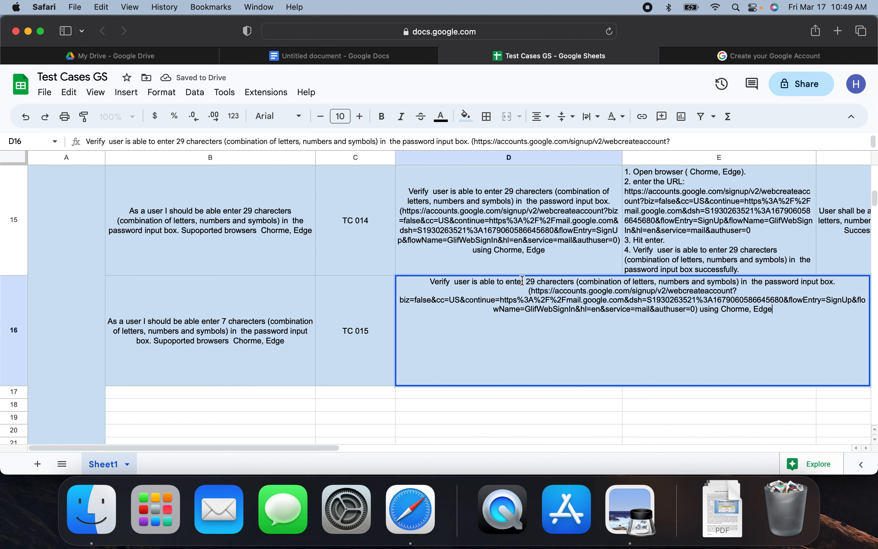
pyautogui.click(536, 282)
pyautogui.press('BackSpace')
pyautogui.press('BackSpace')
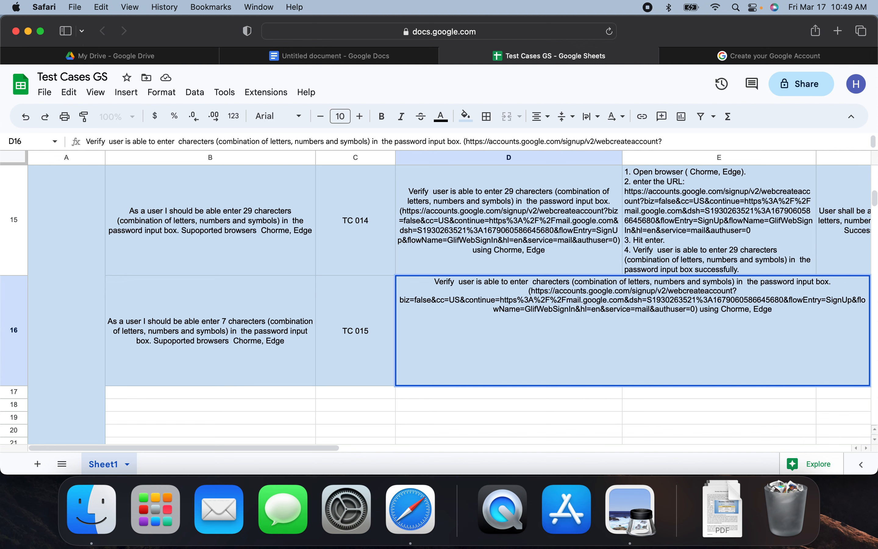
pyautogui.write('7')
pyautogui.click(698, 247)
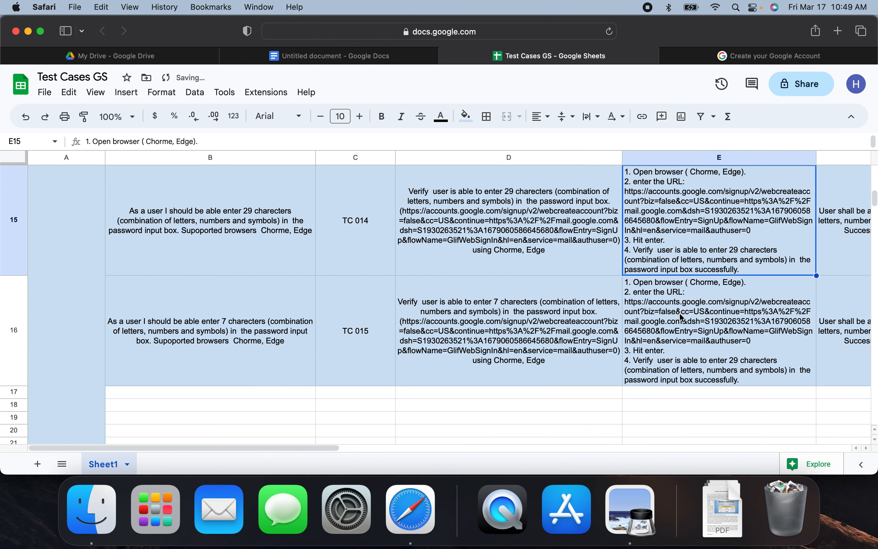
# Change the password length in step 4 of the E16 test steps to 7 charecters.
pyautogui.doubleClick(677, 371)
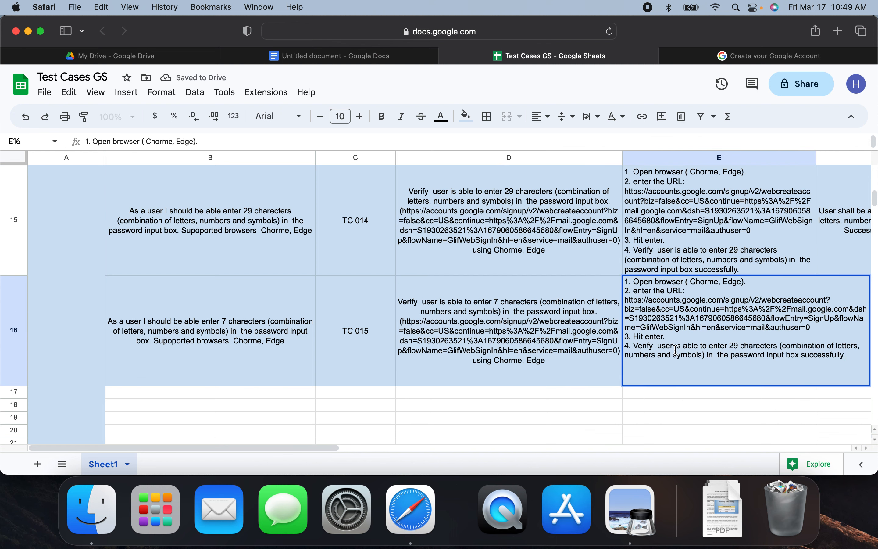
pyautogui.click(741, 347)
pyautogui.press('BackSpace')
pyautogui.press('BackSpace')
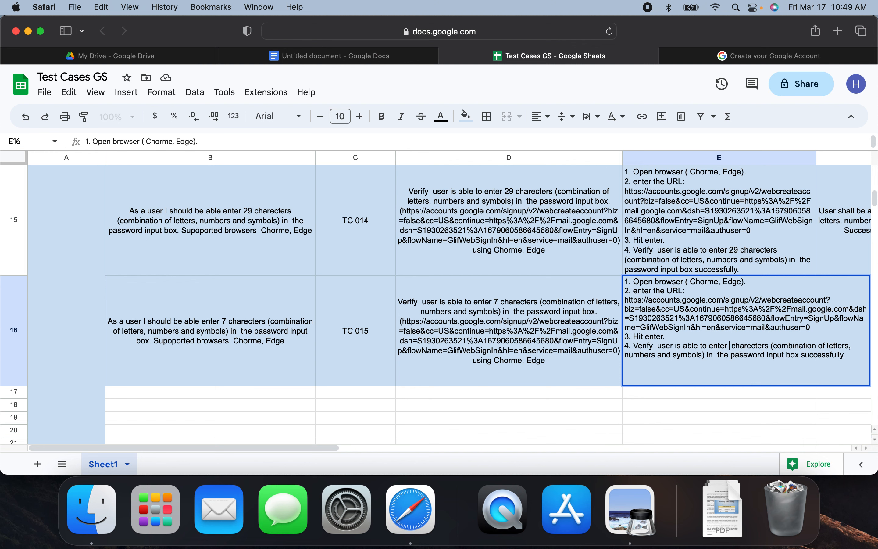
pyautogui.write('7')
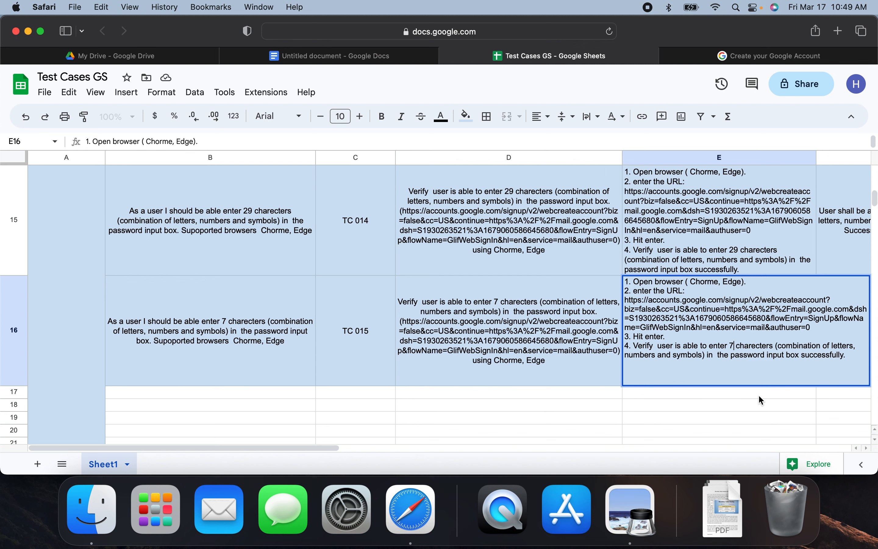
# Reword step 4 in E16 so that it verifies the user is "unable" to enter the password.
pyautogui.press('Left')
pyautogui.press('Left')
pyautogui.press('Left')
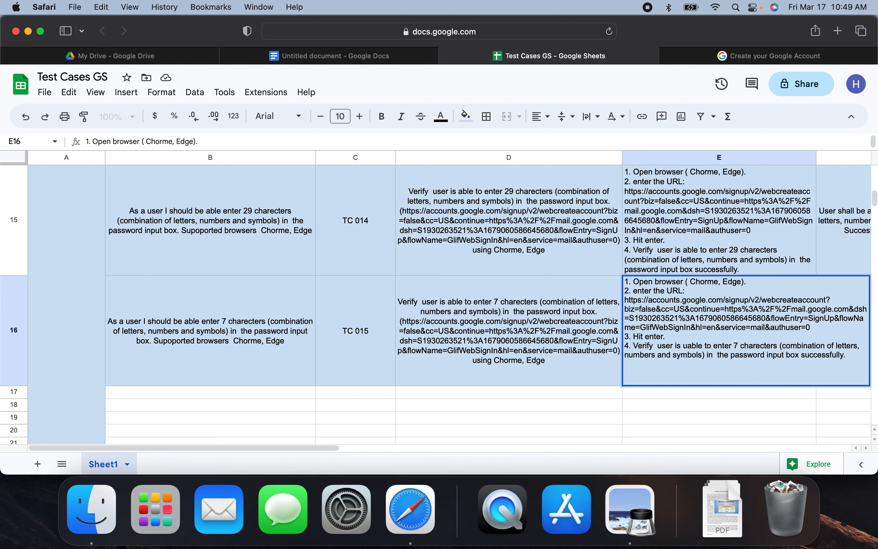
pyautogui.write('n')
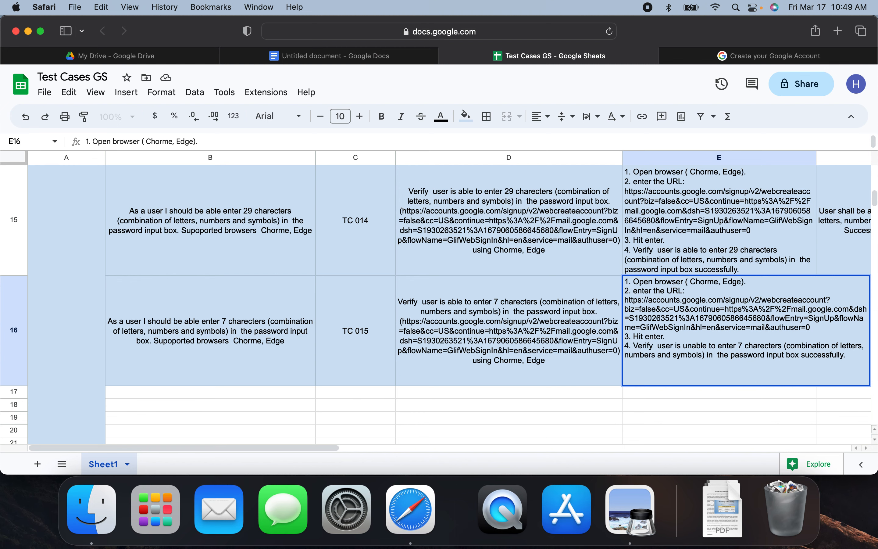
pyautogui.press('Return')
# Insert "not" into the F16 expected result so that it reads "User shall not be able to enter".
pyautogui.click(854, 344)
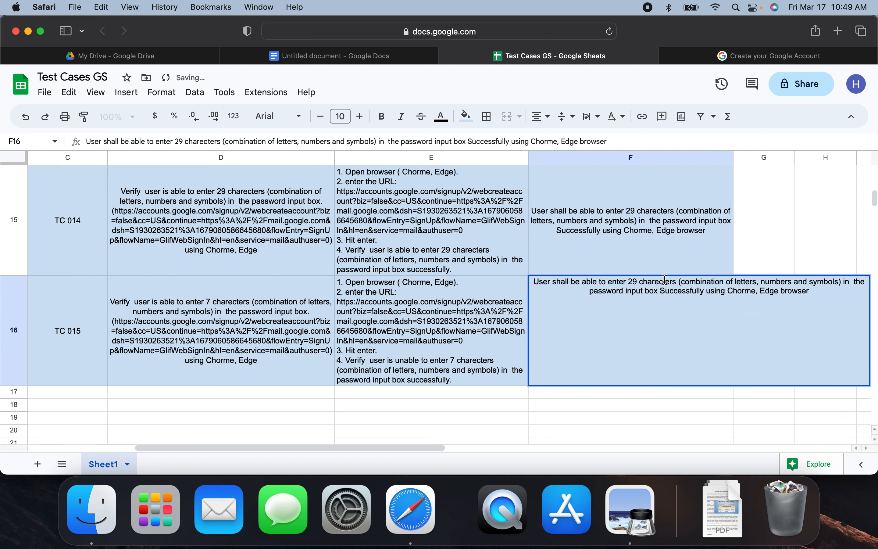
pyautogui.doubleClick(574, 282)
pyautogui.write('not')
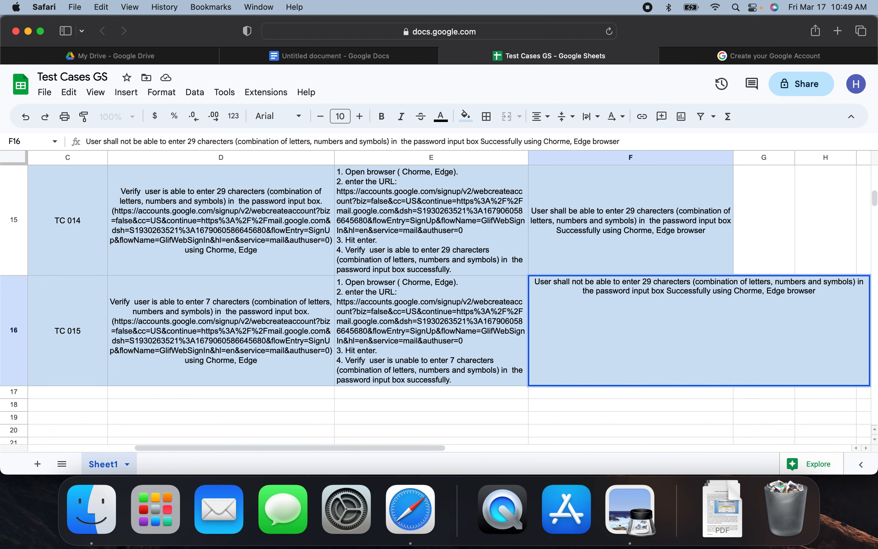
pyautogui.click(767, 253)
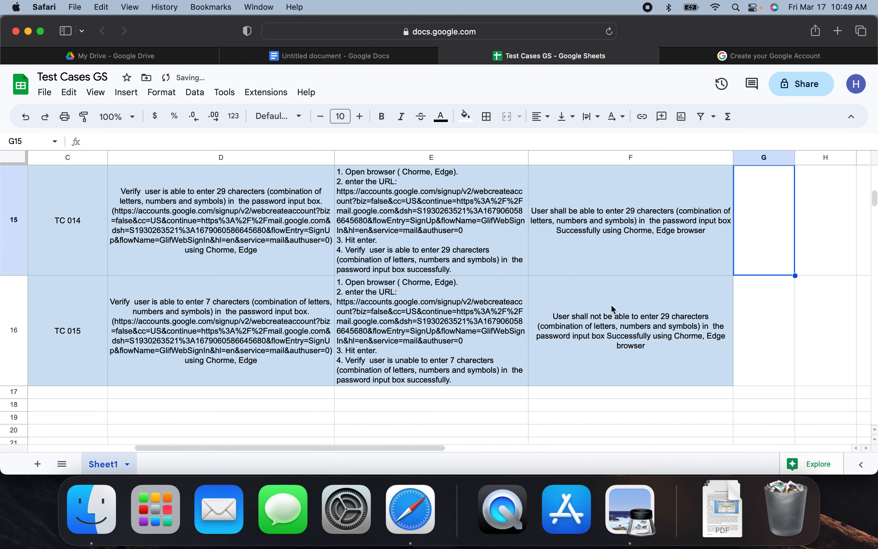
# Change the password length in the F16 expected result to 7 charecters.
pyautogui.doubleClick(669, 321)
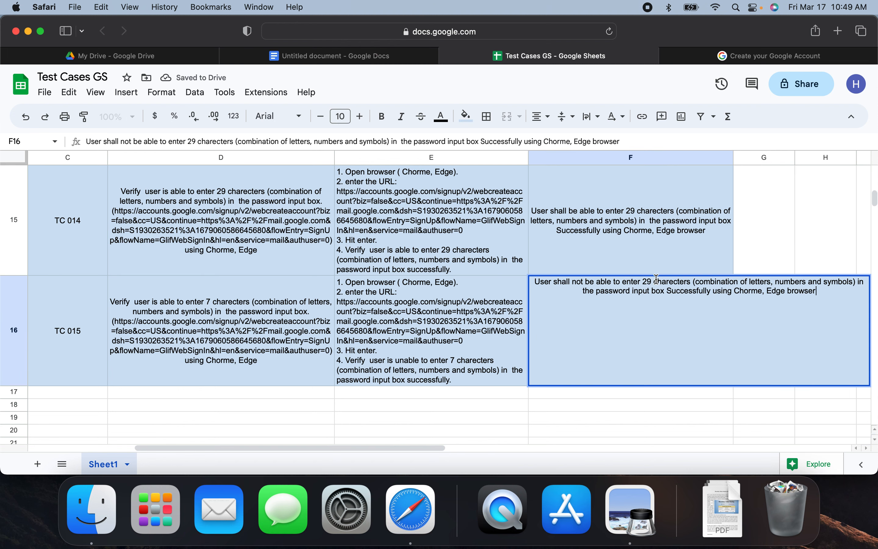
pyautogui.click(652, 281)
pyautogui.press('BackSpace')
pyautogui.press('BackSpace')
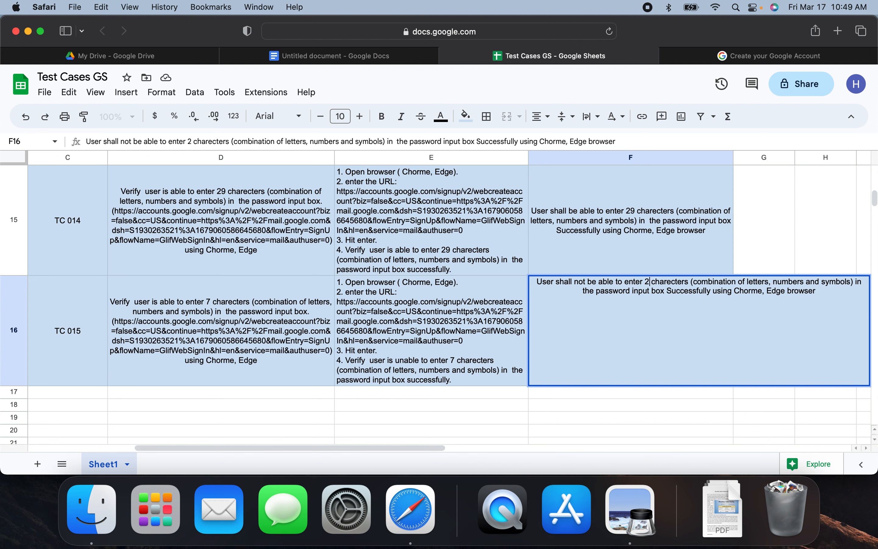
pyautogui.write('7')
pyautogui.click(655, 400)
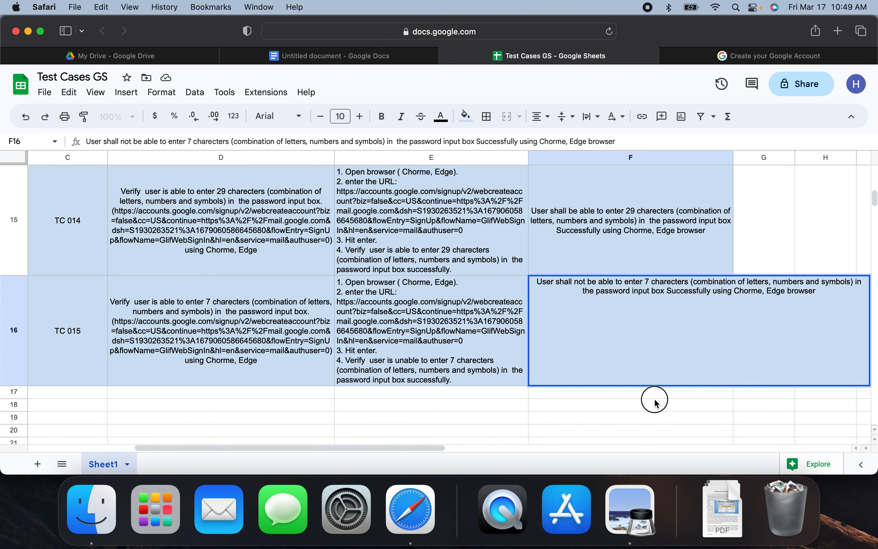
# Copy the expected result, test steps and test description from F16, E16 and D16 into the same columns of row 17.
pyautogui.click(600, 369)
pyautogui.press('super+c')
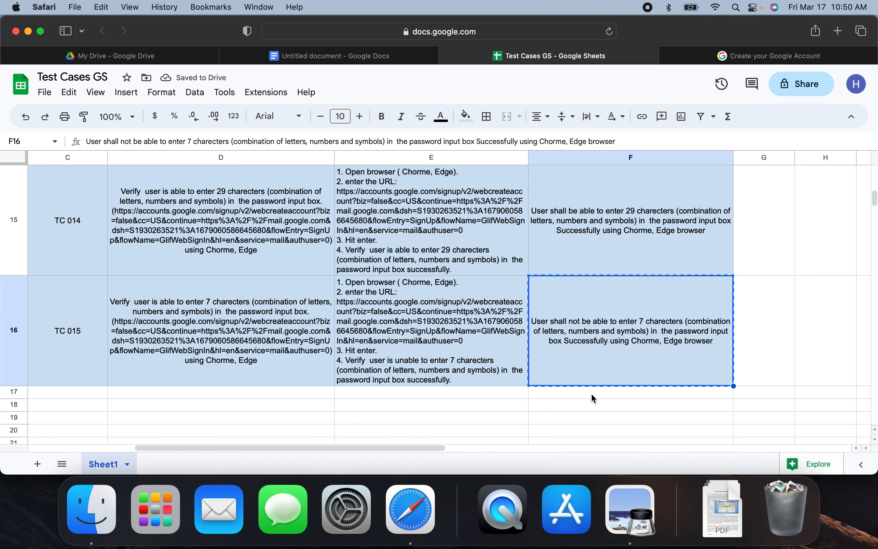
pyautogui.click(592, 393)
pyautogui.press('super+v')
pyautogui.click(483, 357)
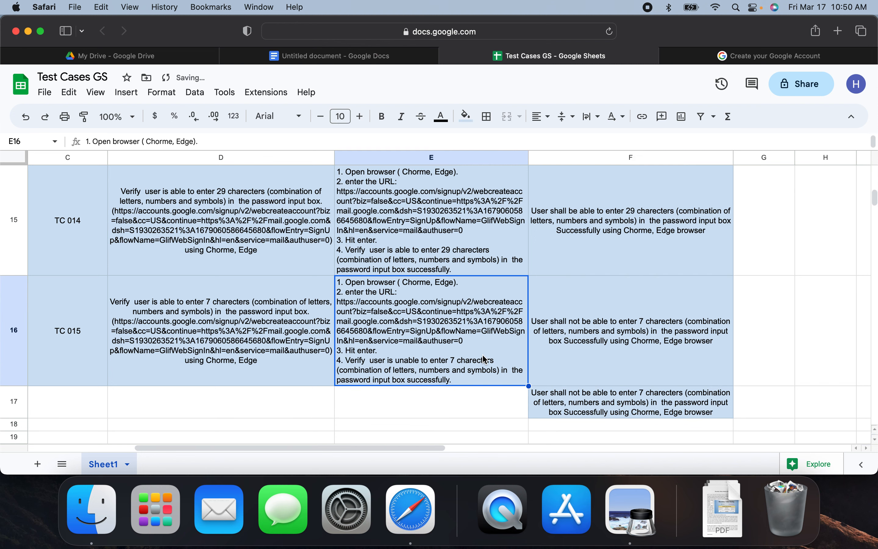
pyautogui.click(451, 402)
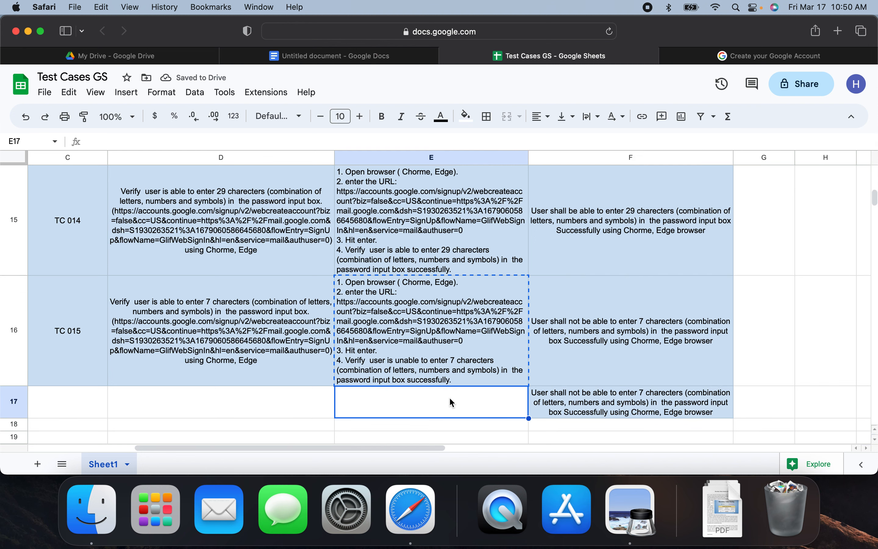
pyautogui.press('super+v')
pyautogui.click(283, 339)
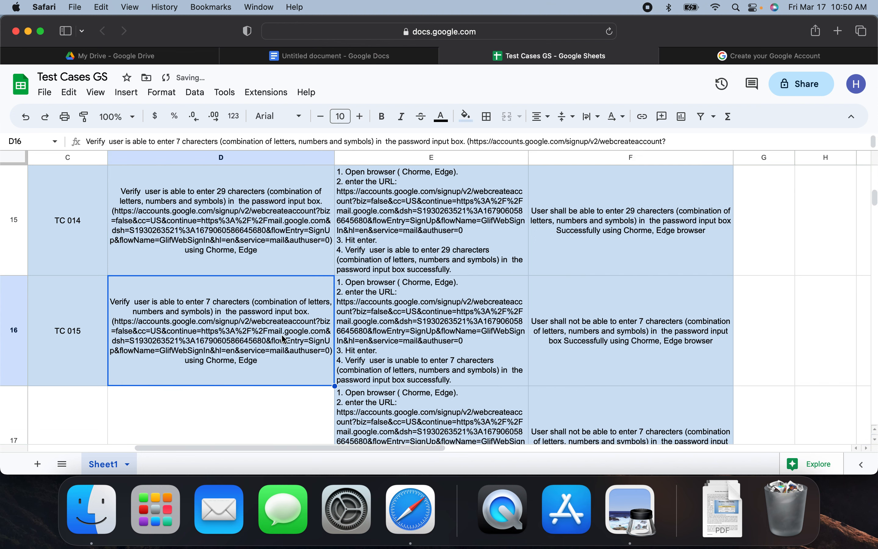
pyautogui.click(269, 393)
pyautogui.press('super+v')
# Copy the test case ID from C16 into C17 and change it to TC 016.
pyautogui.click(91, 365)
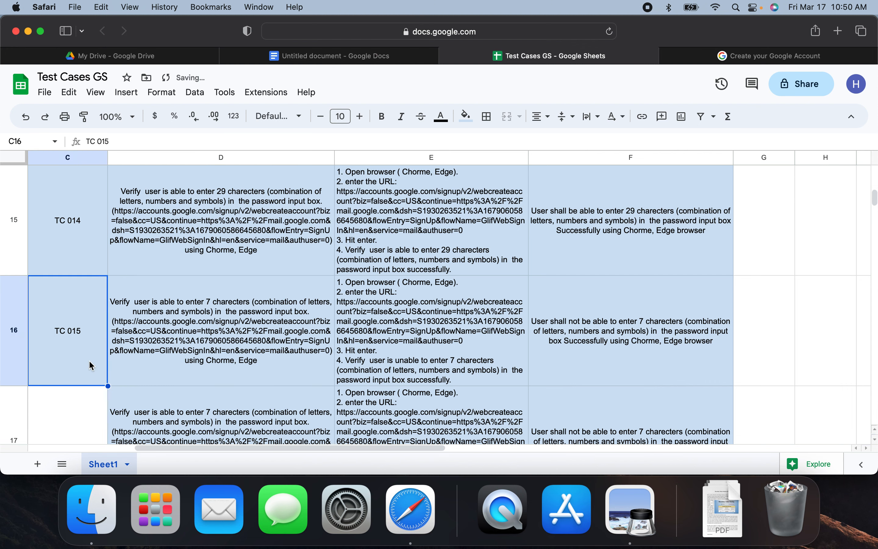
pyautogui.press('super+c')
pyautogui.click(87, 408)
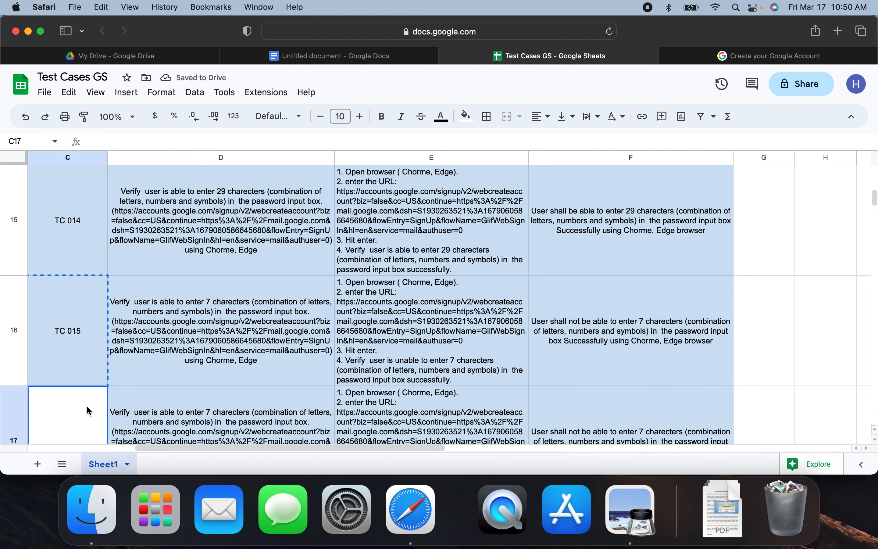
pyautogui.press('super+v')
pyautogui.press('Return')
pyautogui.press('BackSpace')
pyautogui.write('6')
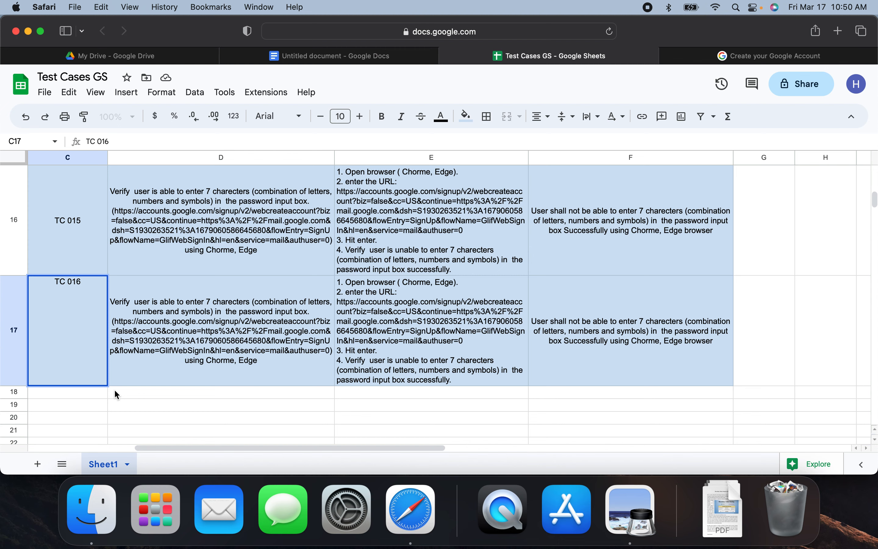
# Copy the 7-charecter password requirement from B16 into B17.
pyautogui.hscroll(-5, 114, 389)
pyautogui.click(209, 250)
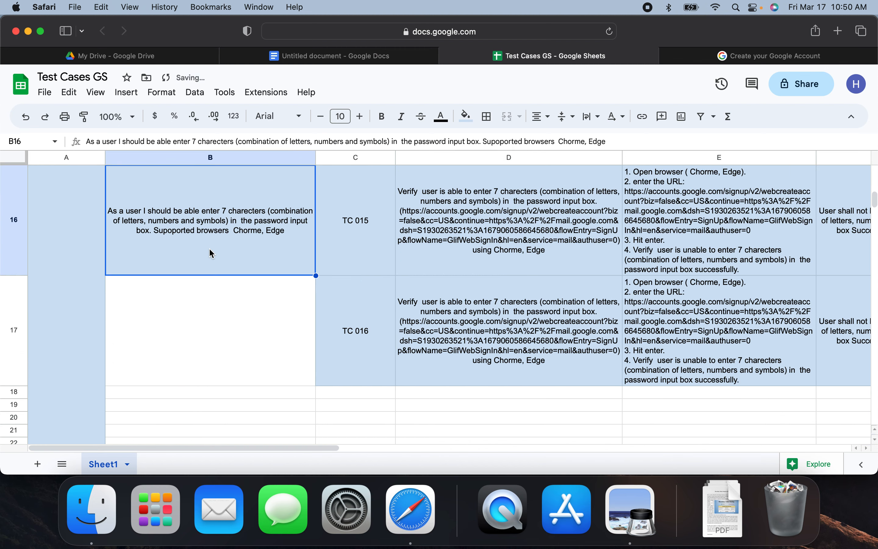
pyautogui.press('super+c')
pyautogui.click(201, 327)
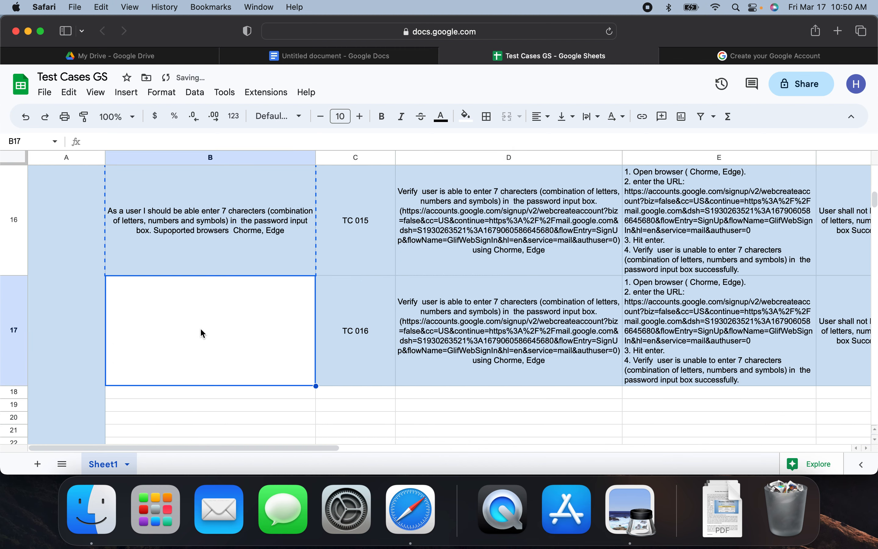
pyautogui.press('super+v')
# Change the password length in the B17 requirement to 31 charecters.
pyautogui.doubleClick(215, 318)
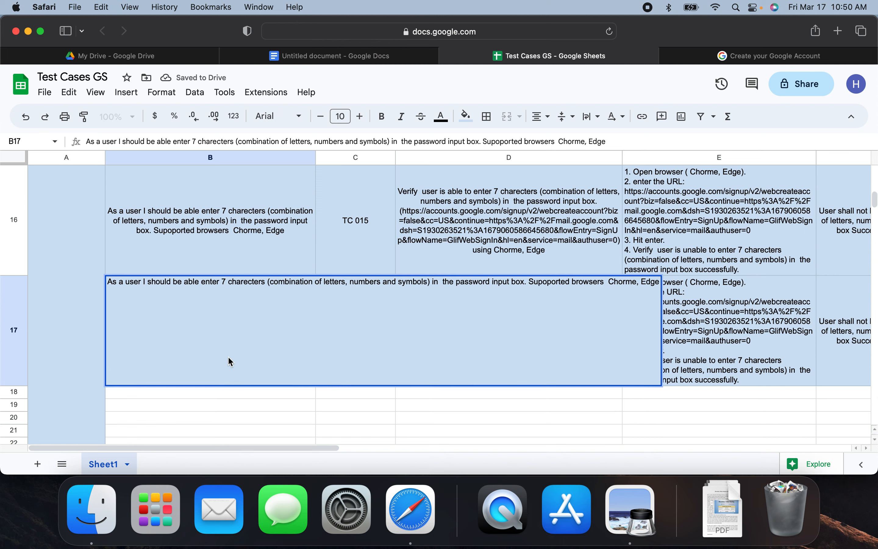
pyautogui.click(228, 282)
pyautogui.press('BackSpace')
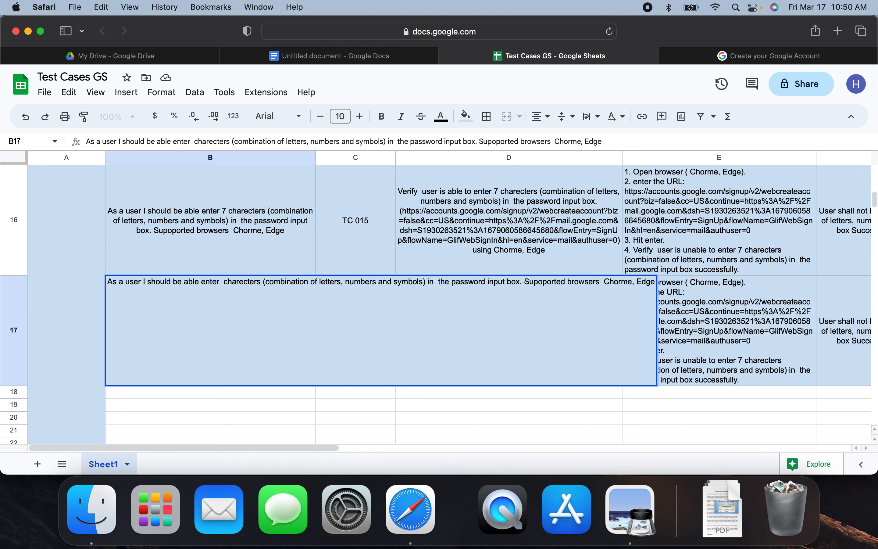
pyautogui.write('31')
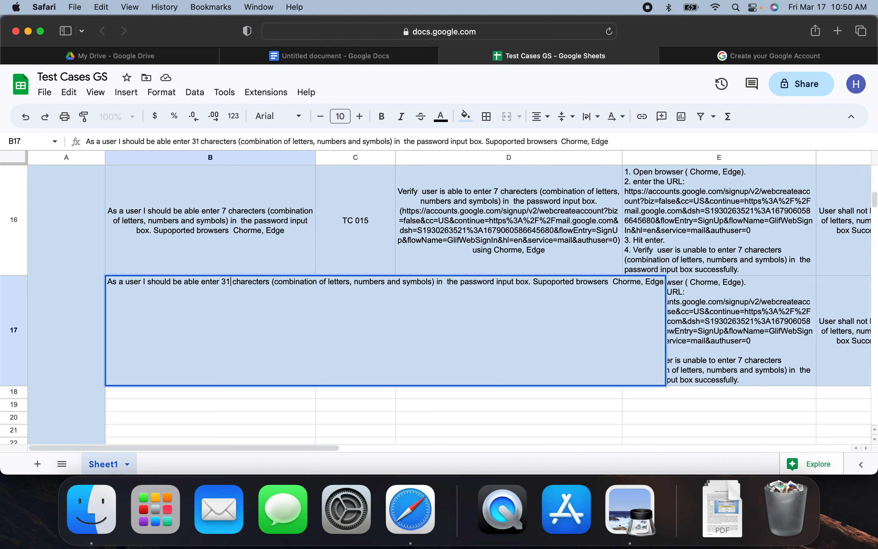
# Change the password length in the D17 test description to 31 charecters.
pyautogui.click(510, 258)
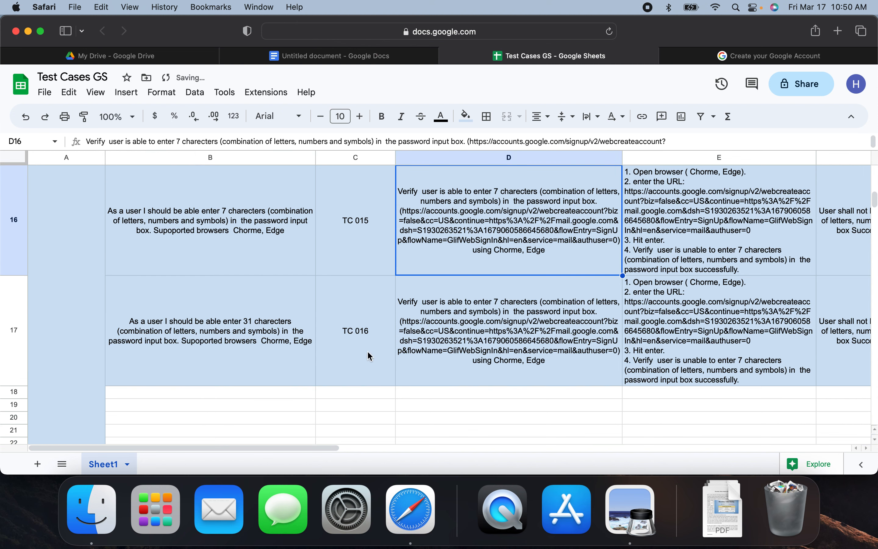
pyautogui.doubleClick(359, 351)
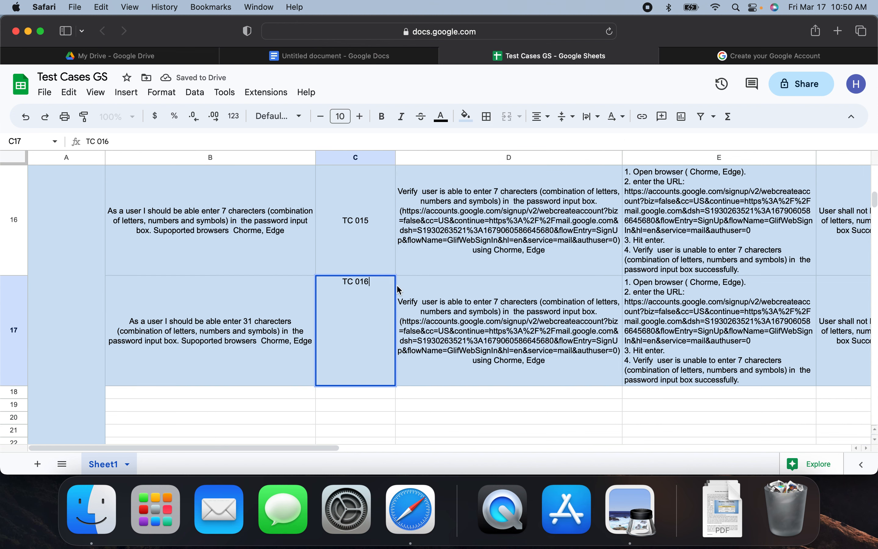
pyautogui.scroll(3, 399, 290)
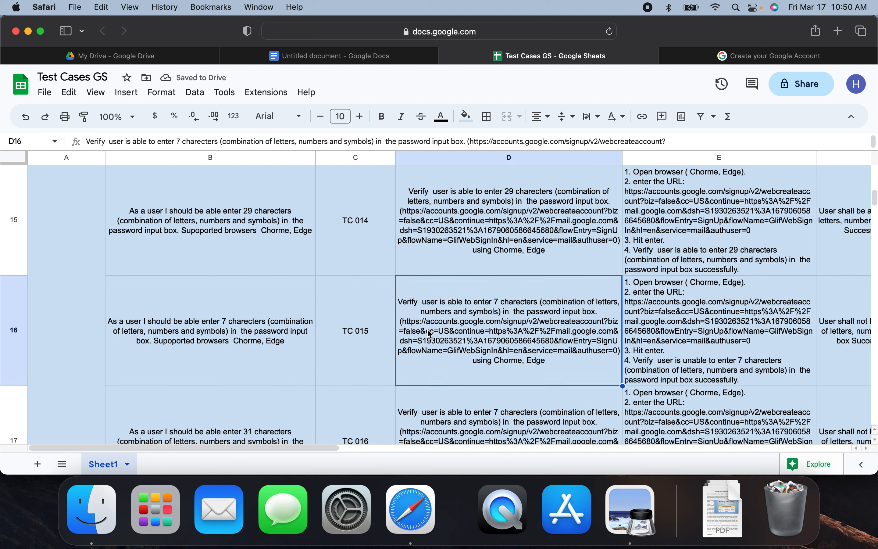
pyautogui.click(431, 348)
pyautogui.doubleClick(447, 418)
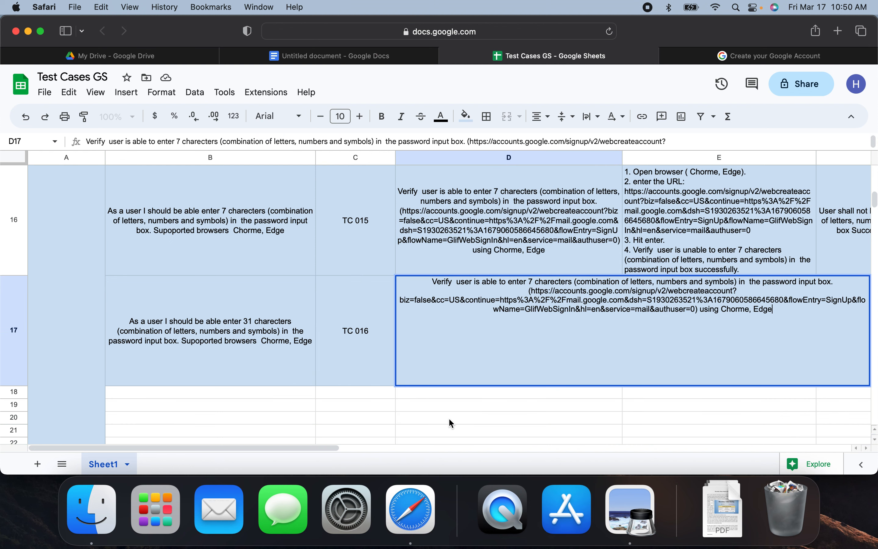
pyautogui.click(534, 280)
pyautogui.press('BackSpace')
pyautogui.write('31')
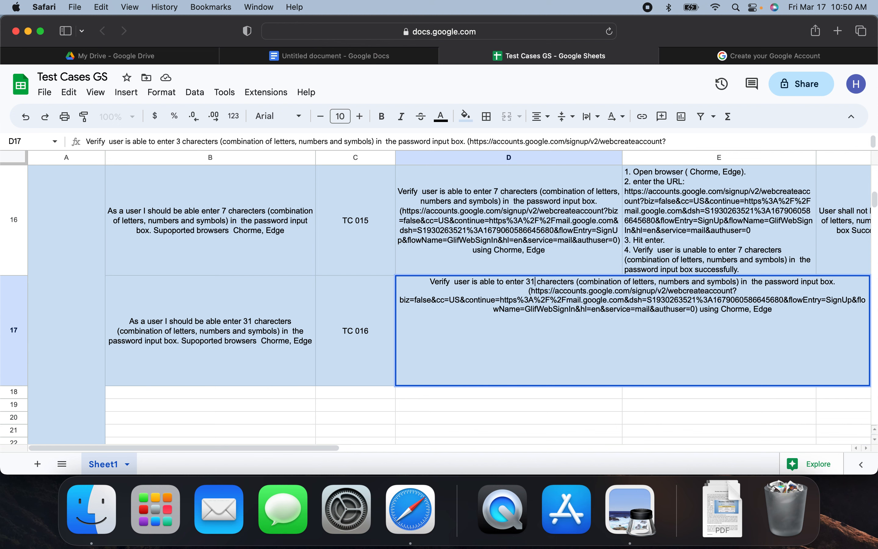
pyautogui.click(628, 207)
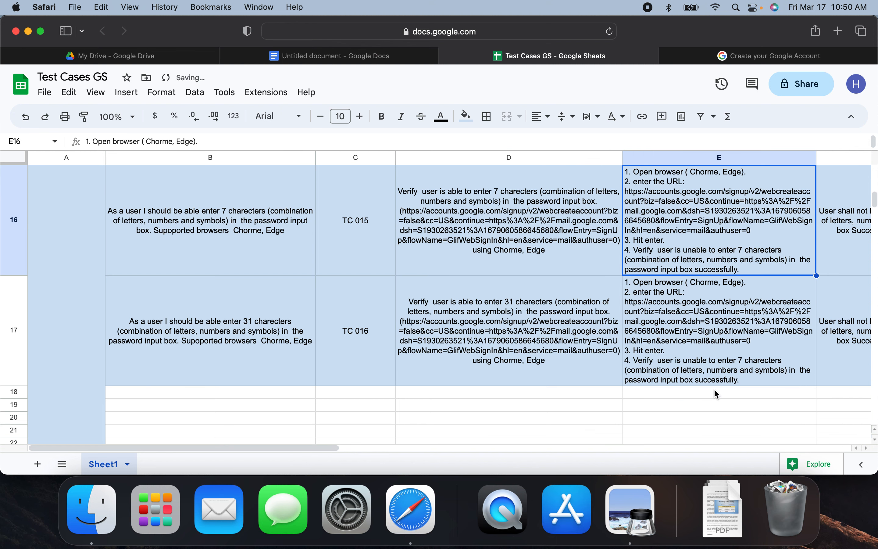
# Change the password length in step 4 of the E17 test steps to 31 charecters.
pyautogui.doubleClick(720, 370)
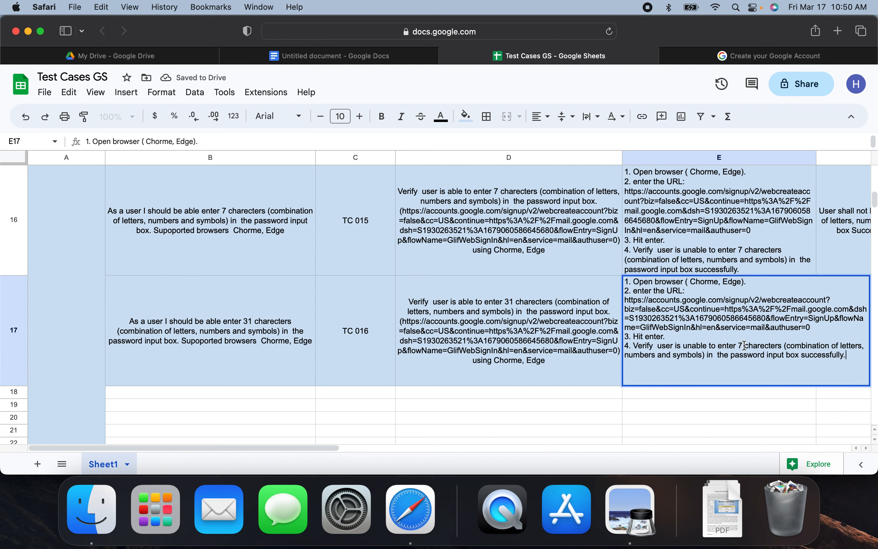
pyautogui.click(745, 345)
pyautogui.press('BackSpace')
pyautogui.write('31')
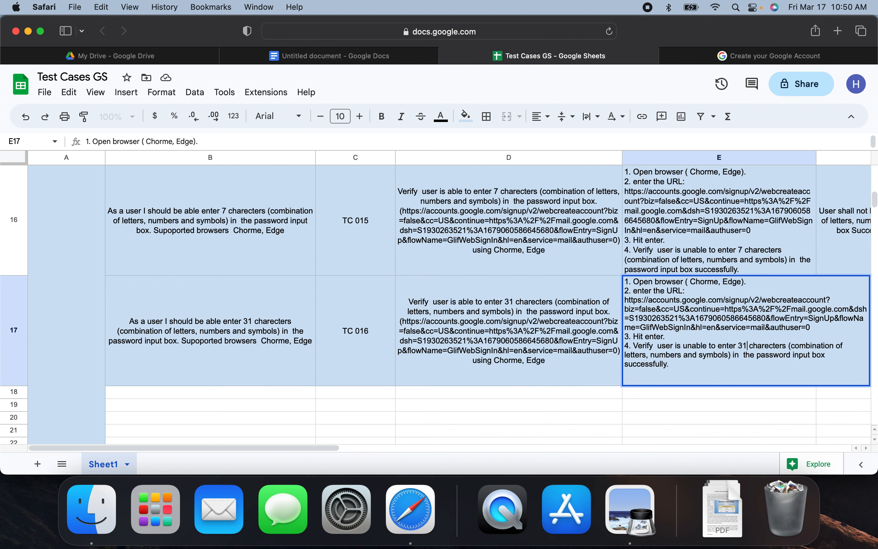
pyautogui.click(754, 417)
# Change the password length in the F17 expected result to 31 charecters.
pyautogui.doubleClick(846, 362)
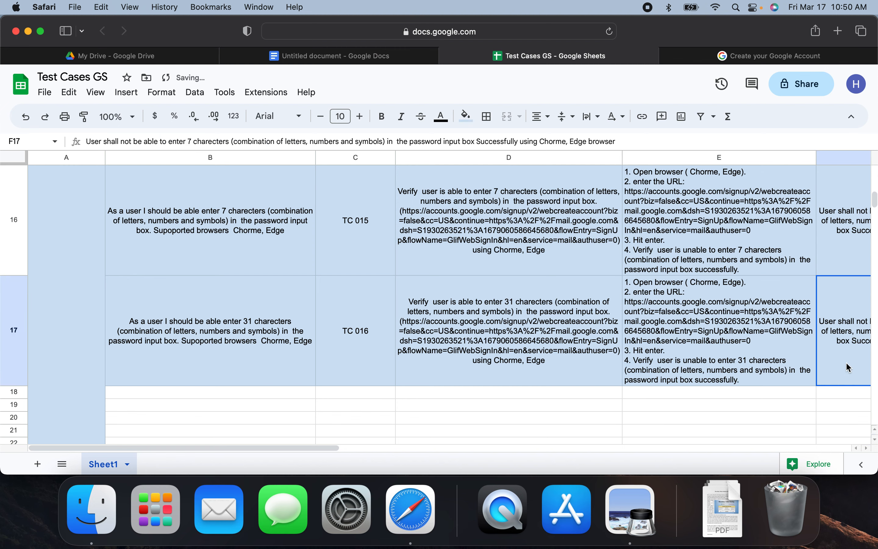
pyautogui.click(651, 282)
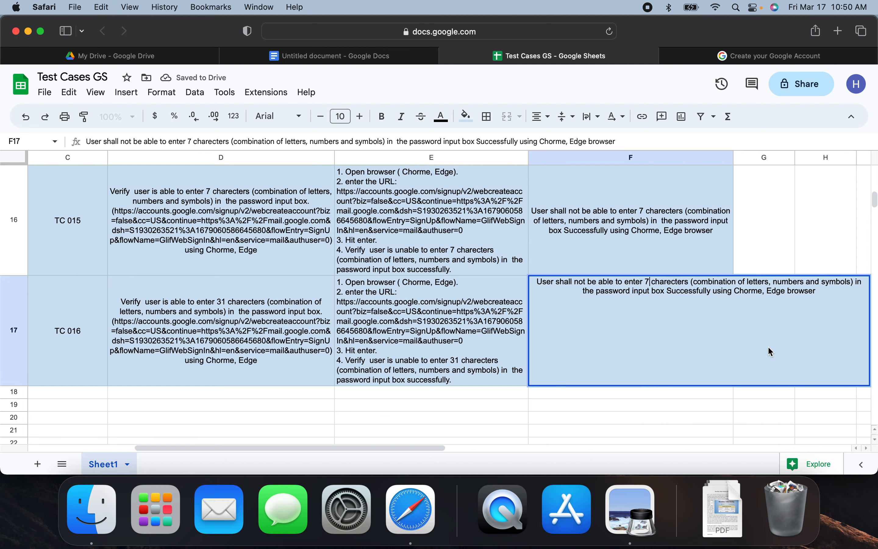
pyautogui.press('BackSpace')
pyautogui.write('31')
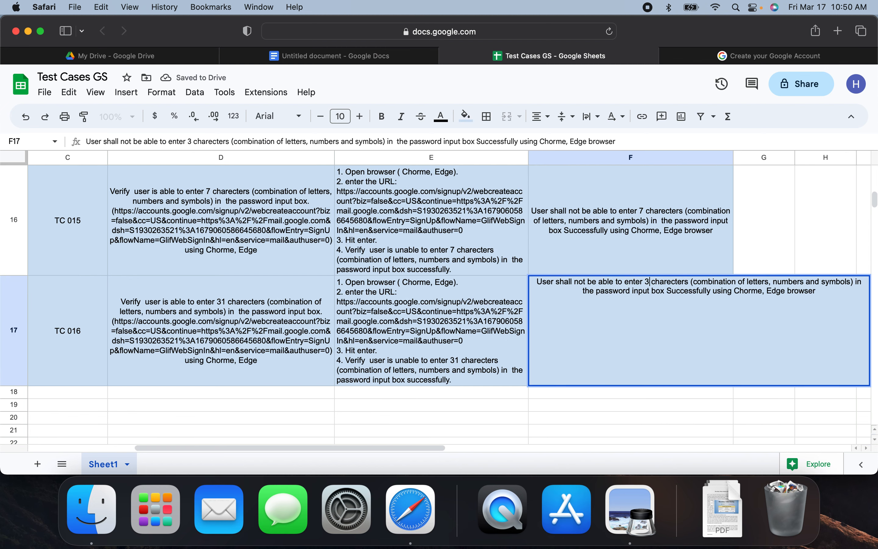
pyautogui.click(492, 398)
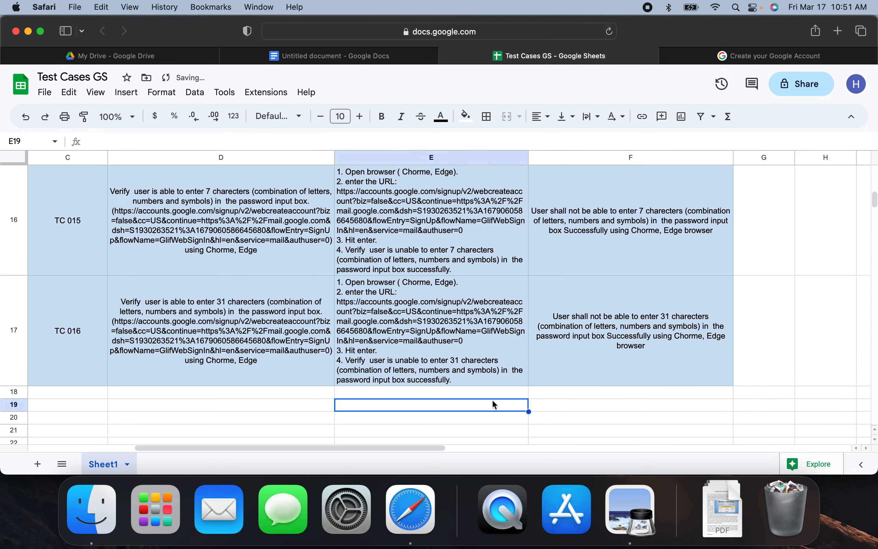
# Switch to the Boundary Value Analysis PDF in Preview and check its table of valid and invalid test cases.
pyautogui.hotkey('ctrl', 'Up')
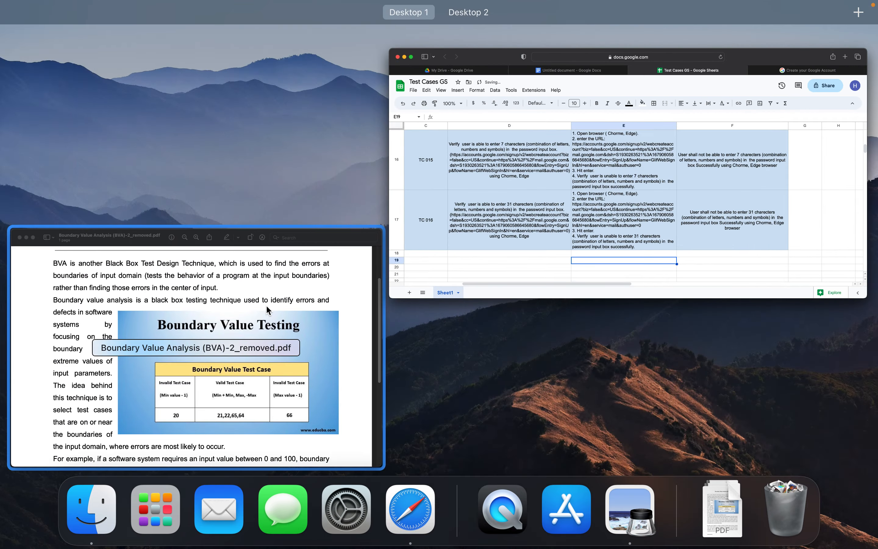
pyautogui.click(266, 305)
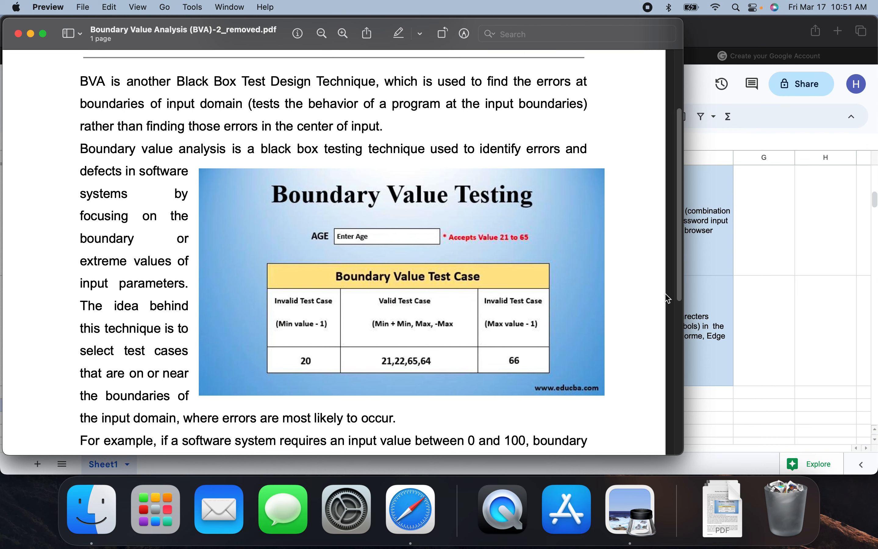
pyautogui.click(795, 264)
# Review the Username and Password requirements in the Google Docs document, unchecking and rechecking the Username item.
pyautogui.click(345, 64)
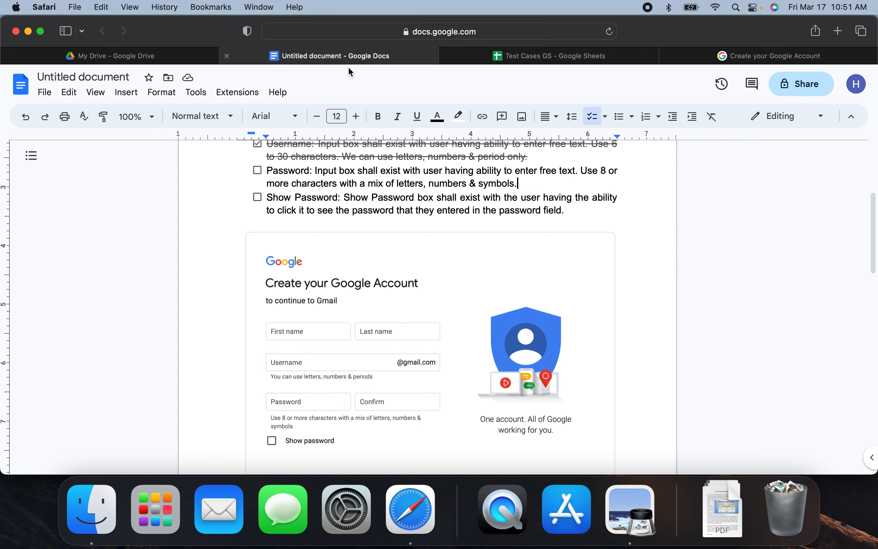
pyautogui.scroll(1, 562, 221)
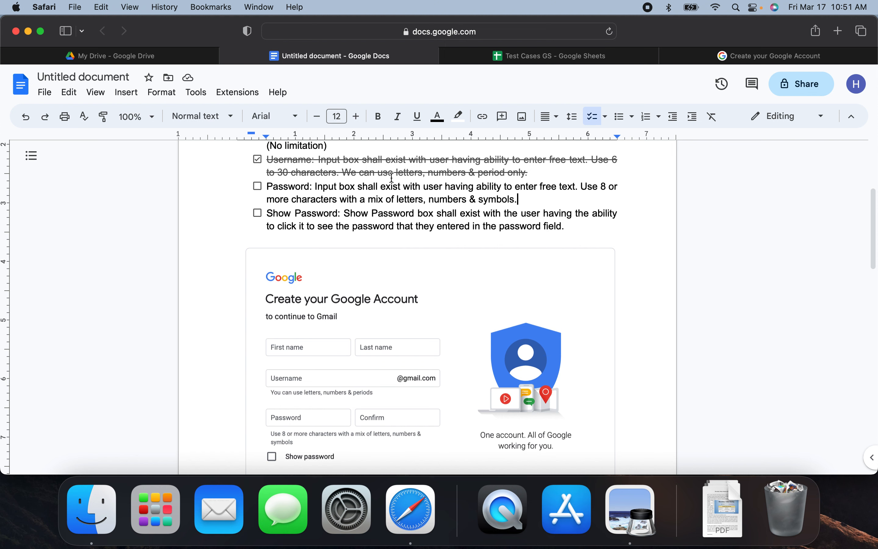
pyautogui.click(258, 160)
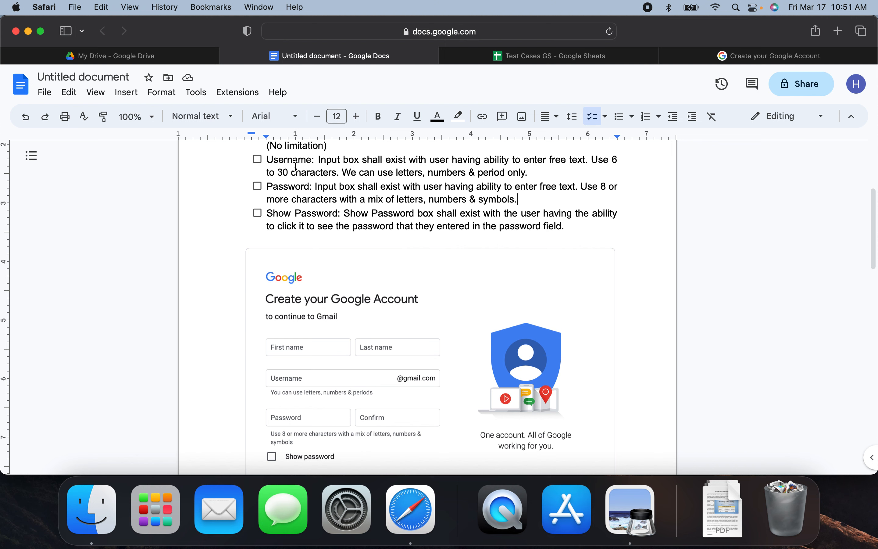
pyautogui.click(260, 161)
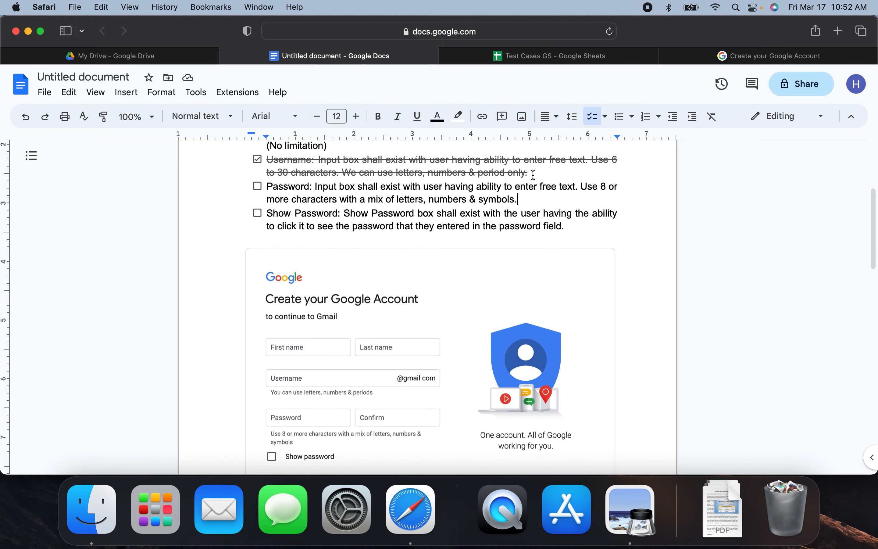
# In the Test Cases GS sheet, copy the expected result, test steps and test description from F17, E17 and D17 into row 18.
pyautogui.click(509, 58)
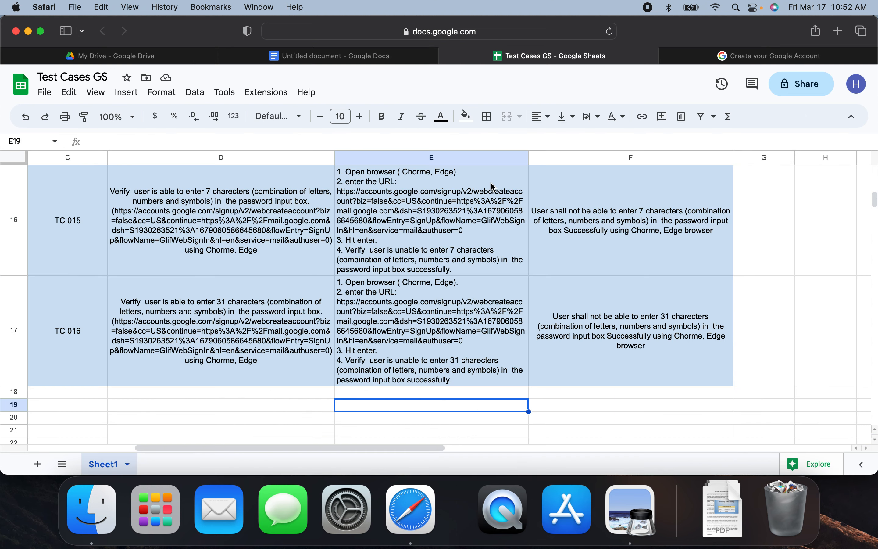
pyautogui.click(541, 335)
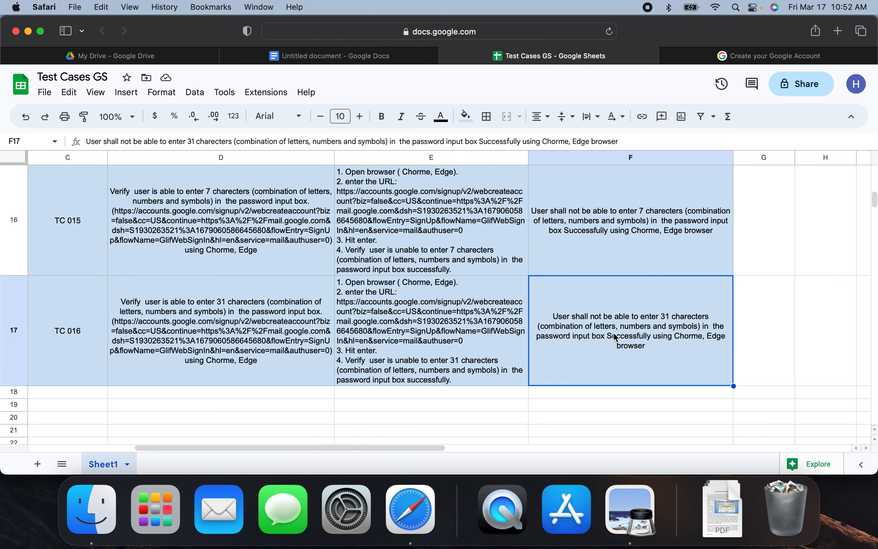
pyautogui.press('super+c')
pyautogui.click(582, 393)
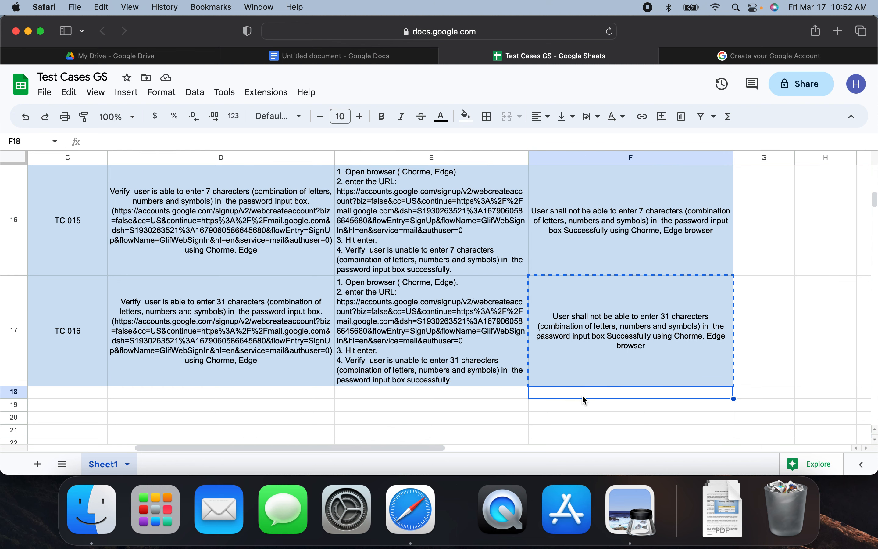
pyautogui.press('super+v')
pyautogui.click(502, 343)
pyautogui.press('super+c')
pyautogui.click(467, 390)
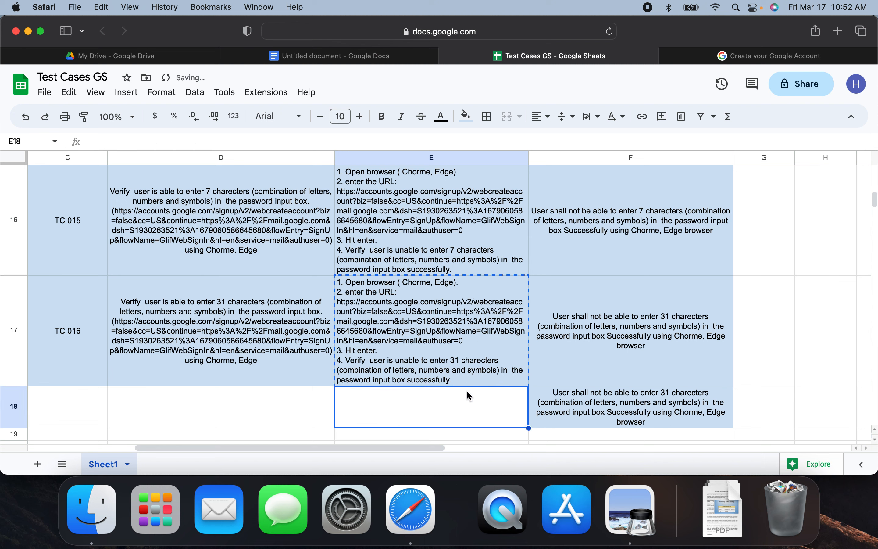
pyautogui.press('super+v')
pyautogui.click(288, 359)
pyautogui.press('super+c')
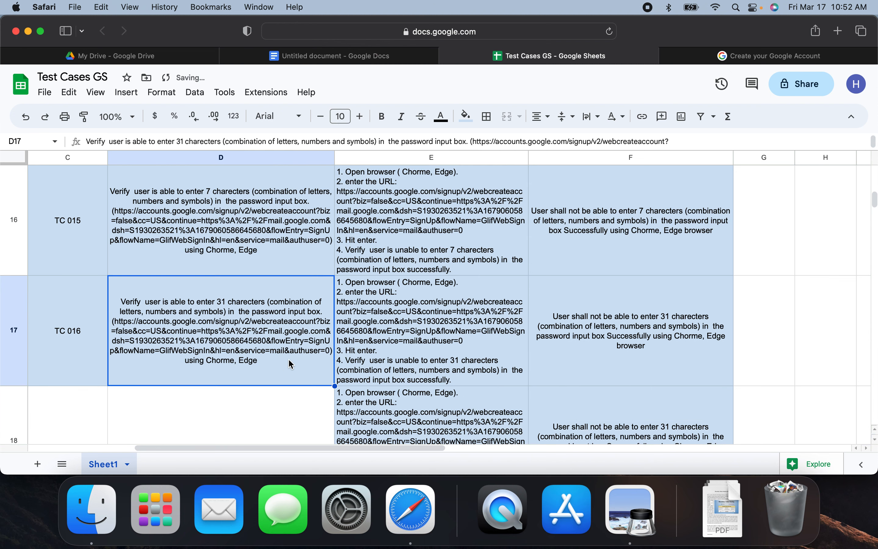
pyautogui.click(289, 404)
pyautogui.press('super+v')
# Copy the test case ID from C17 and the password requirement from B17 into the same columns of row 18.
pyautogui.click(54, 354)
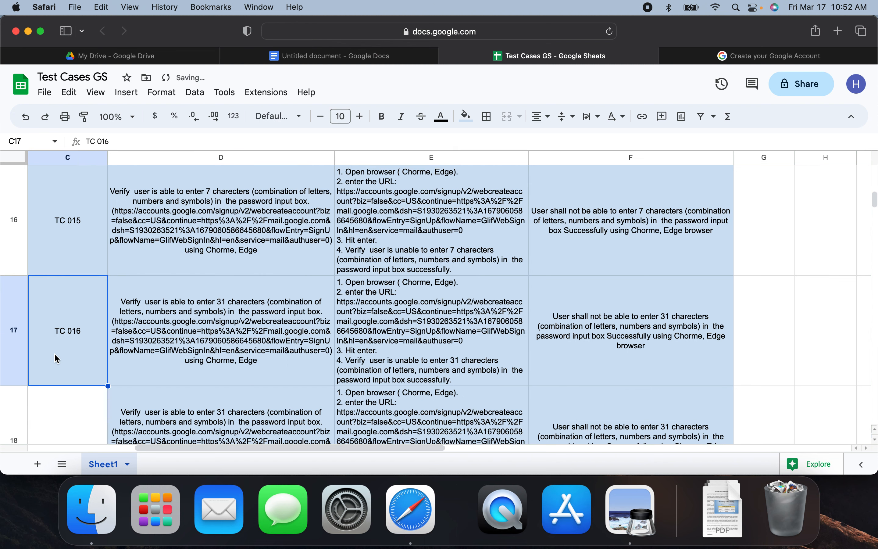
pyautogui.press('super+c')
pyautogui.click(88, 417)
pyautogui.press('super+v')
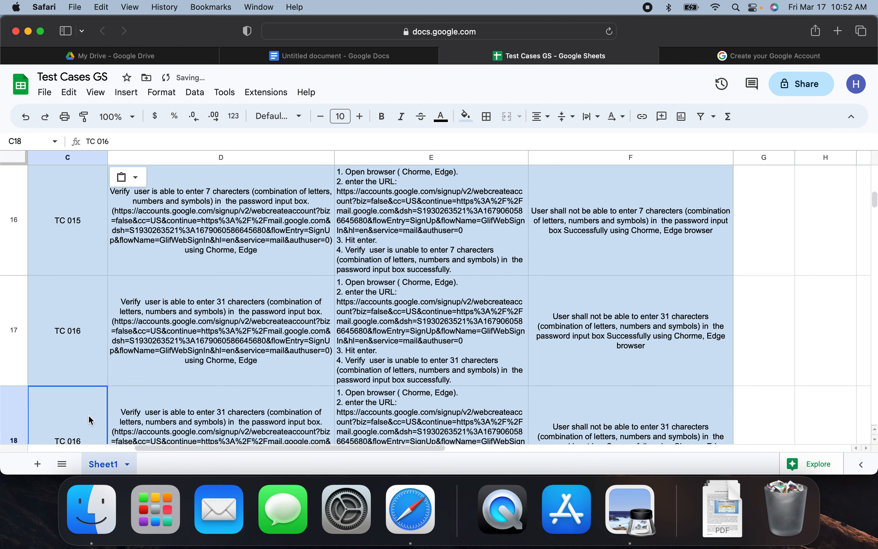
pyautogui.hscroll(-5, 91, 410)
pyautogui.click(153, 364)
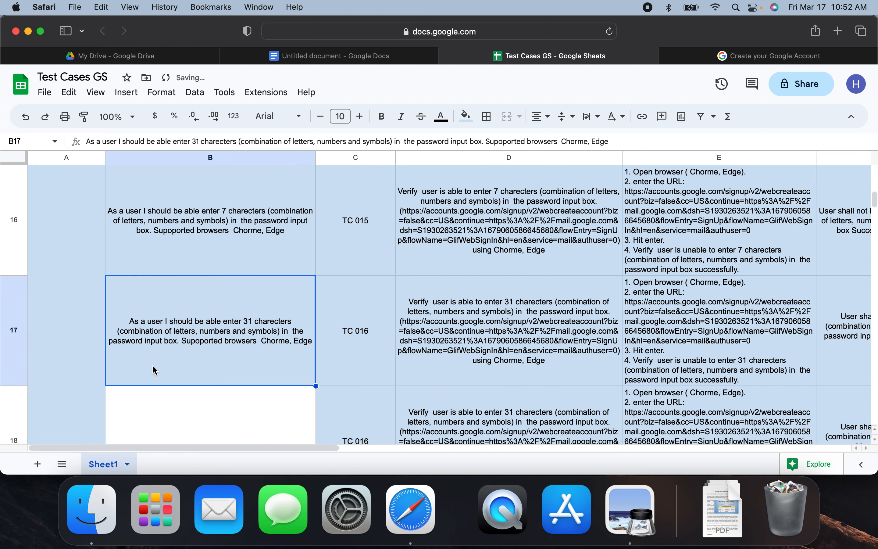
pyautogui.press('super+c')
pyautogui.click(177, 412)
pyautogui.press('super+v')
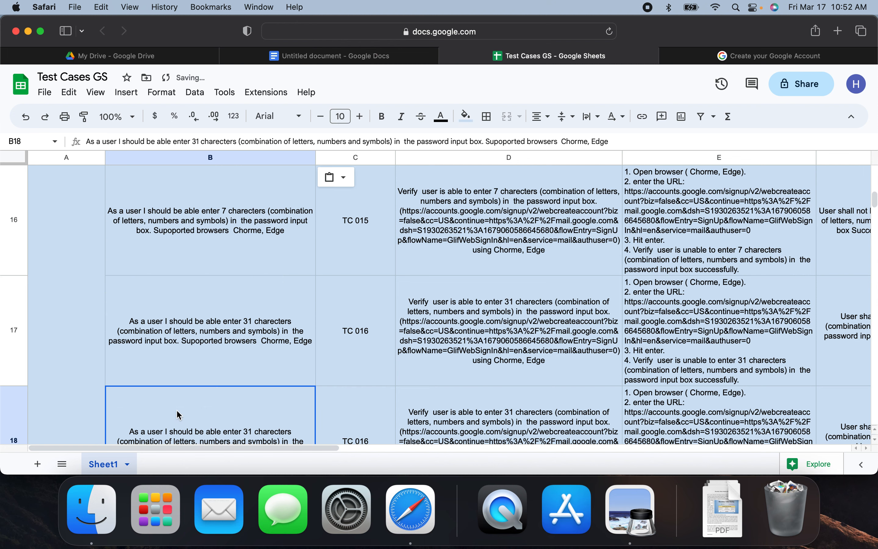
# Delete the words "31 charecters (combination of" from the B18 requirement.
pyautogui.scroll(-2, 178, 413)
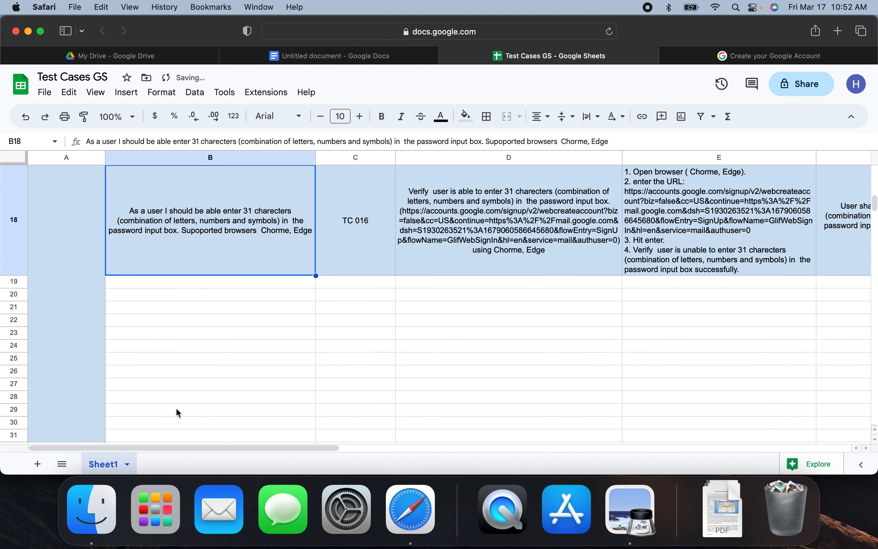
pyautogui.doubleClick(248, 204)
pyautogui.click(240, 174)
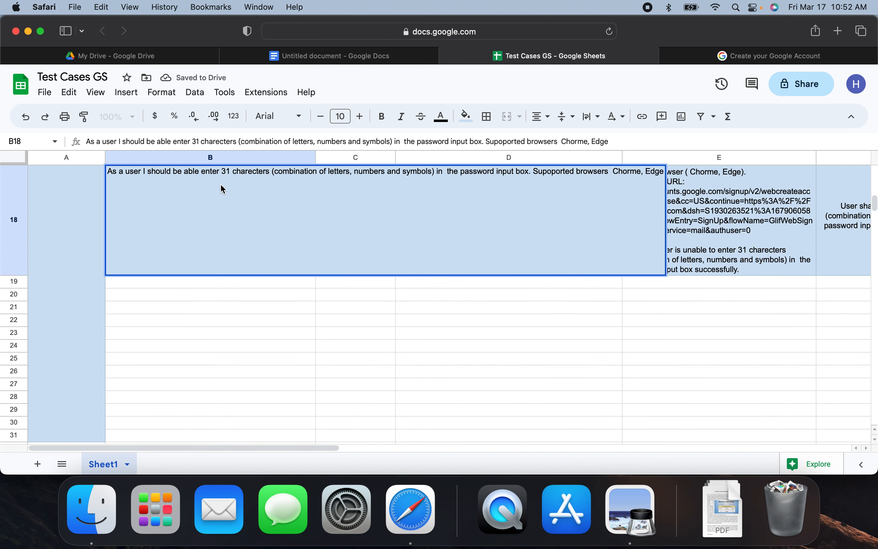
pyautogui.click(232, 173)
pyautogui.doubleClick(322, 174)
pyautogui.press('BackSpace')
pyautogui.press('BackSpace')
pyautogui.press('BackSpace')
pyautogui.press('BackSpace')
pyautogui.press('BackSpace')
pyautogui.press('BackSpace')
pyautogui.press('BackSpace')
pyautogui.press('BackSpace')
pyautogui.press('BackSpace')
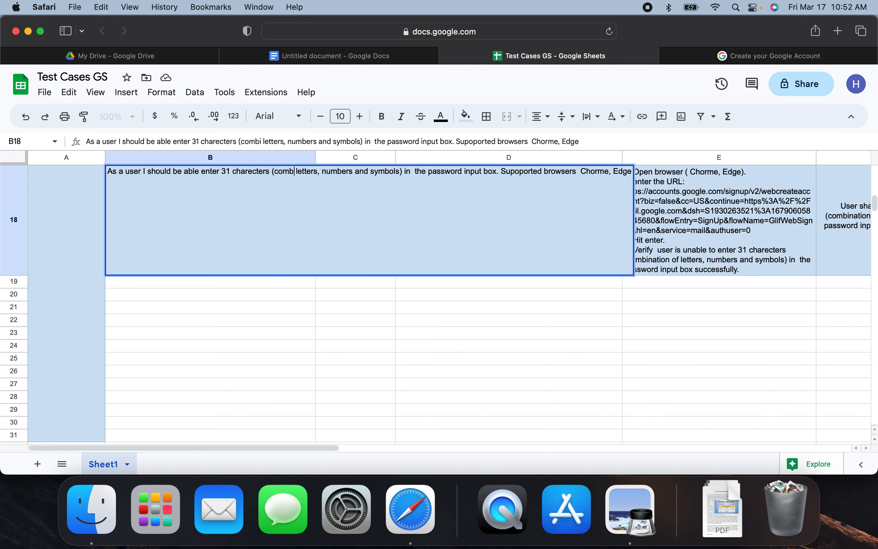
pyautogui.press('BackSpace')
pyautogui.press('BackSpace')
pyautogui.press('BackSpace')
pyautogui.press('BackSpace')
pyautogui.press('BackSpace')
pyautogui.press('BackSpace')
pyautogui.press('BackSpace')
pyautogui.press('BackSpace')
pyautogui.press('BackSpace')
pyautogui.press('BackSpace')
pyautogui.press('BackSpace')
pyautogui.press('BackSpace')
pyautogui.press('BackSpace')
pyautogui.press('BackSpace')
pyautogui.press('BackSpace')
pyautogui.press('BackSpace')
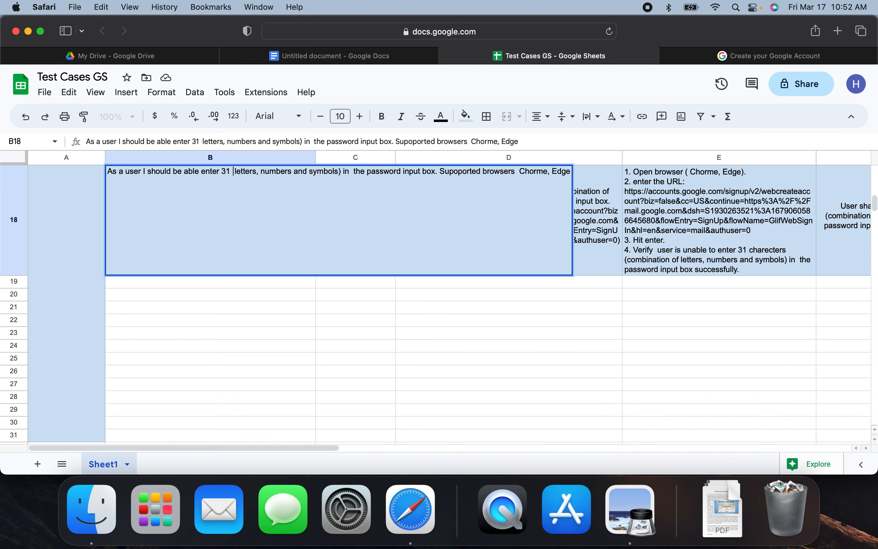
pyautogui.press('BackSpace')
pyautogui.press('BackSpace')
pyautogui.press('BackSpace')
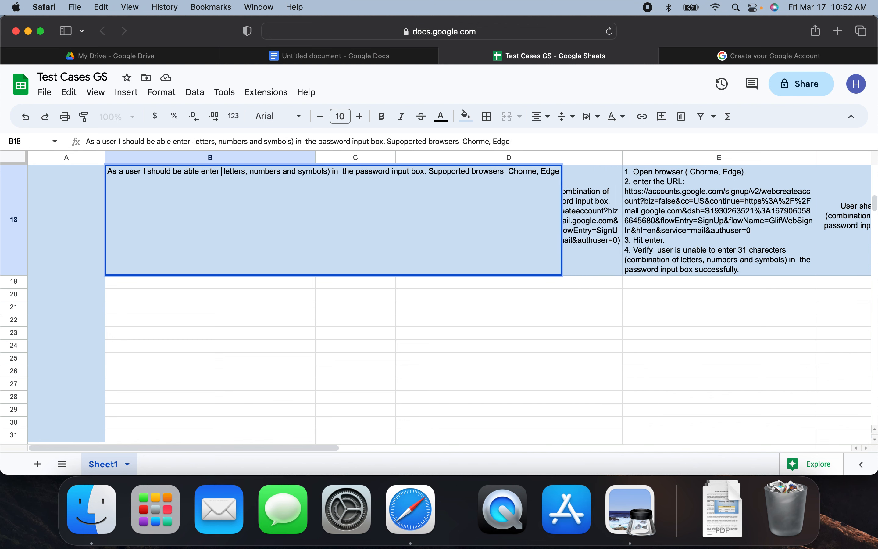
pyautogui.press('BackSpace')
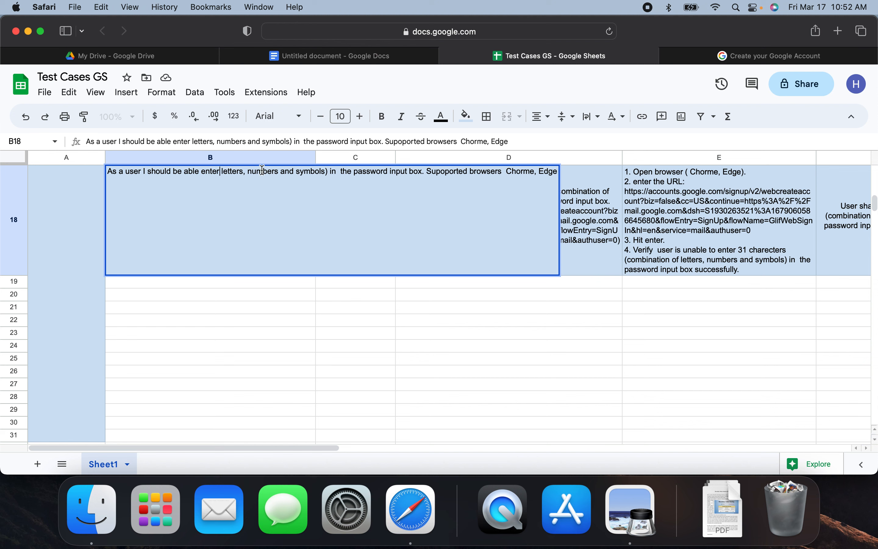
# Reword the requirement in B18 to say "letters and numbers only" in place of "letters, numbers and symbols)".
pyautogui.click(246, 172)
pyautogui.write('and')
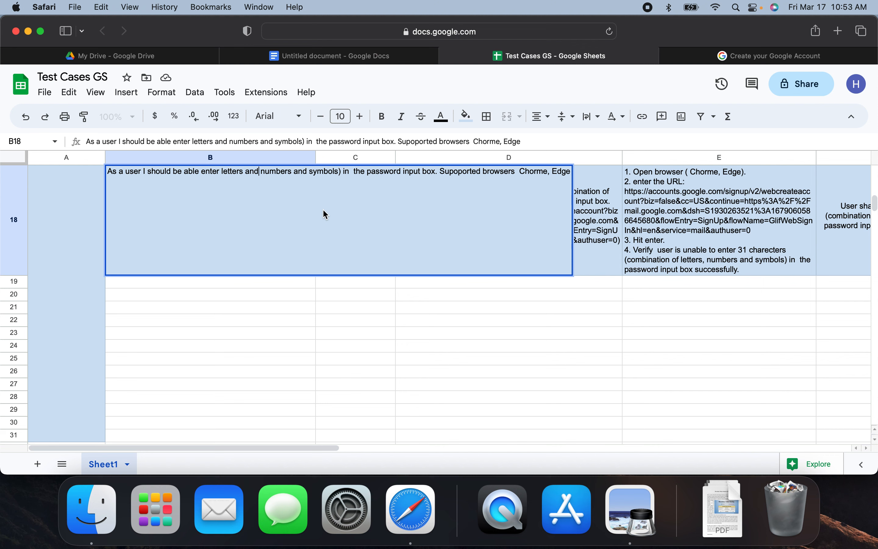
pyautogui.moveTo(342, 171); pyautogui.dragTo(291, 173)
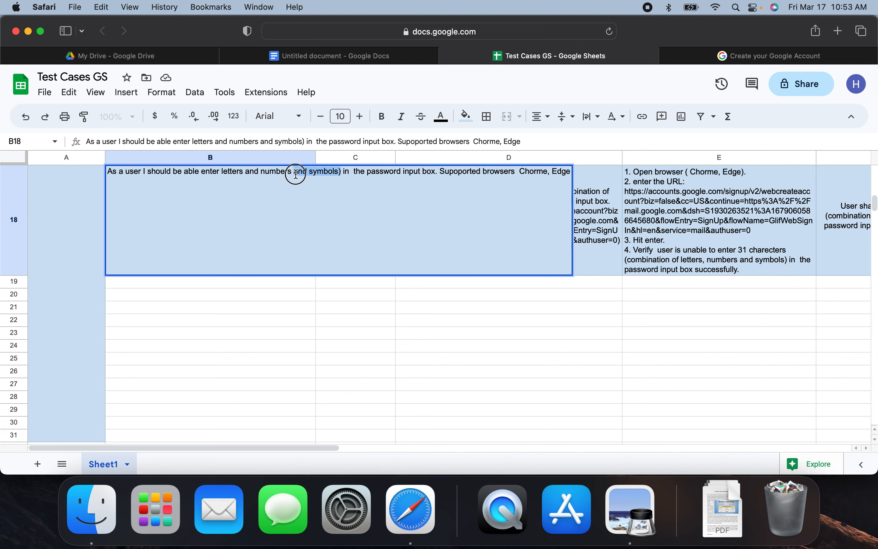
pyautogui.press('BackSpace')
pyautogui.write('only')
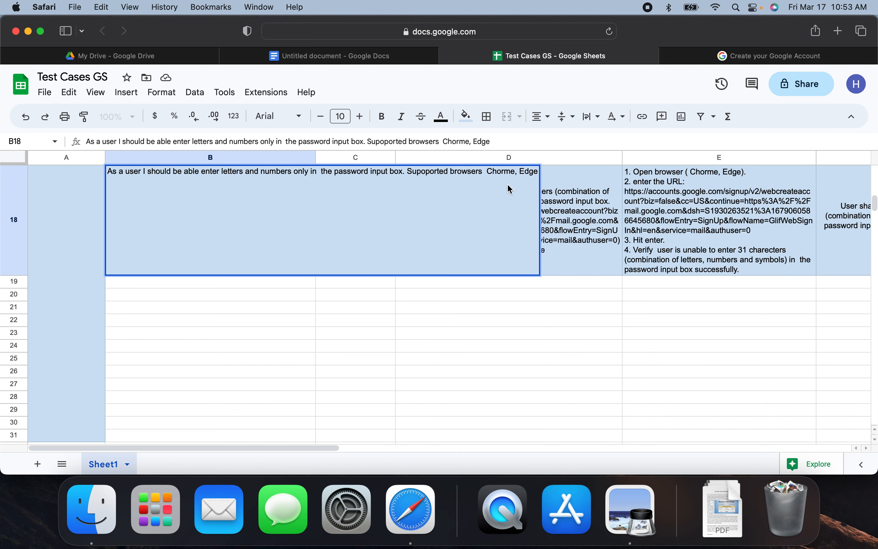
pyautogui.click(580, 202)
# Copy the B18 text from "should be able enter letters and numbers only" onward and paste it over the 31-character wording in D18.
pyautogui.doubleClick(264, 217)
pyautogui.moveTo(149, 171); pyautogui.dragTo(330, 176)
pyautogui.press('super+c')
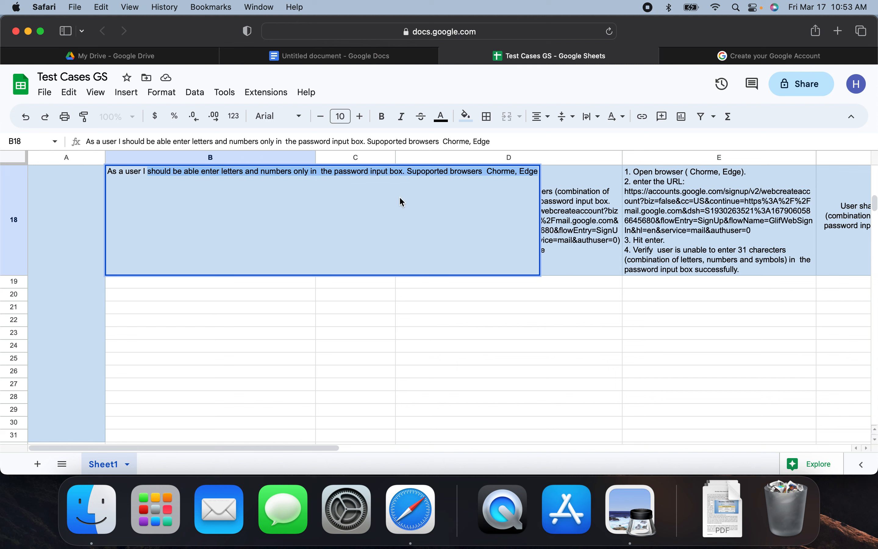
pyautogui.doubleClick(563, 192)
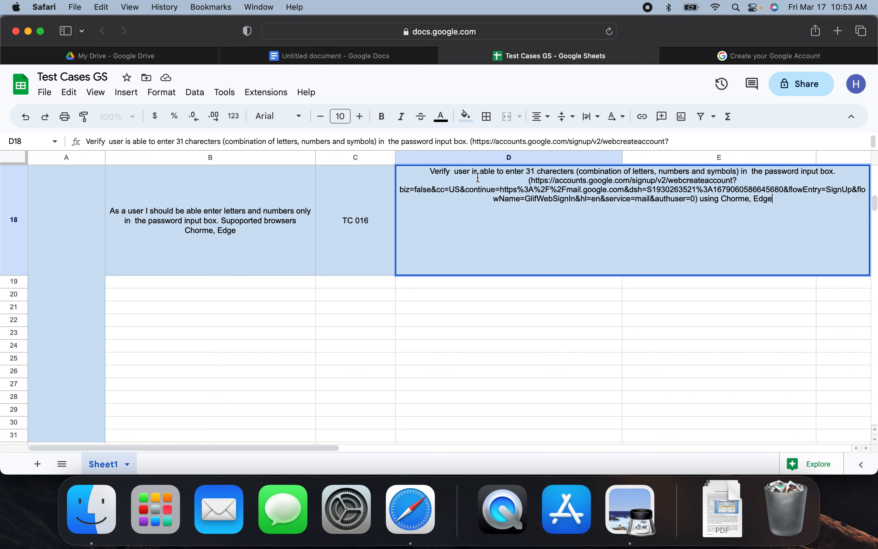
pyautogui.moveTo(482, 173); pyautogui.dragTo(509, 173)
pyautogui.click(486, 172)
pyautogui.moveTo(483, 172); pyautogui.dragTo(762, 172)
pyautogui.press('super+v')
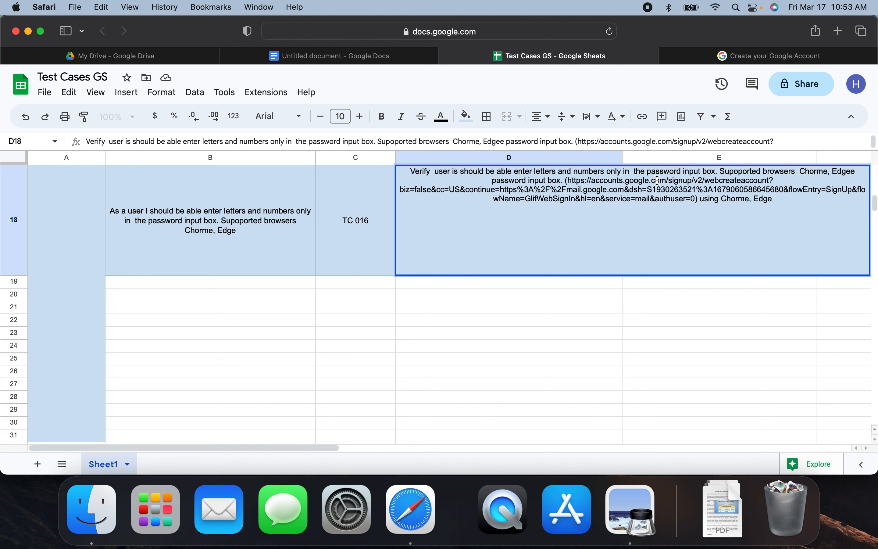
pyautogui.click(740, 294)
# In step 4 of E18, replace the 31-character wording with the copied requirement text and change "should be able" to "unable".
pyautogui.doubleClick(708, 225)
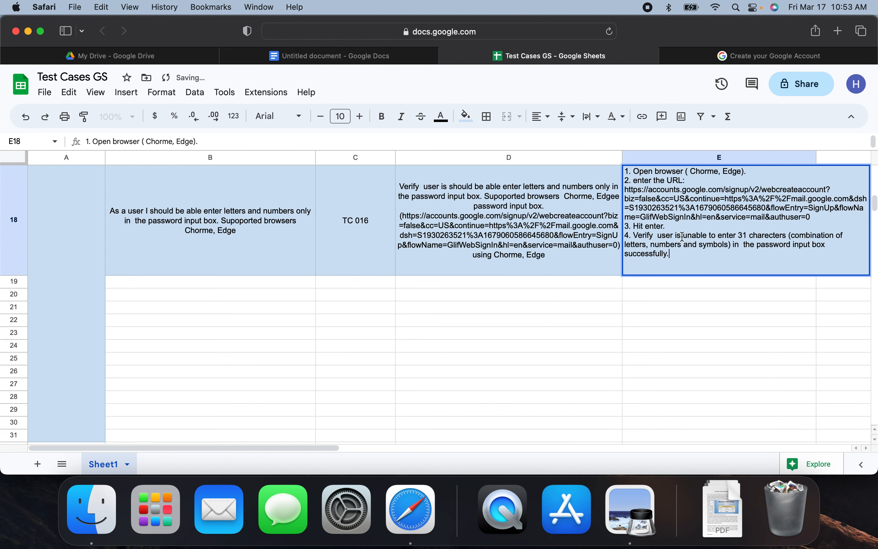
pyautogui.moveTo(686, 235); pyautogui.dragTo(755, 247)
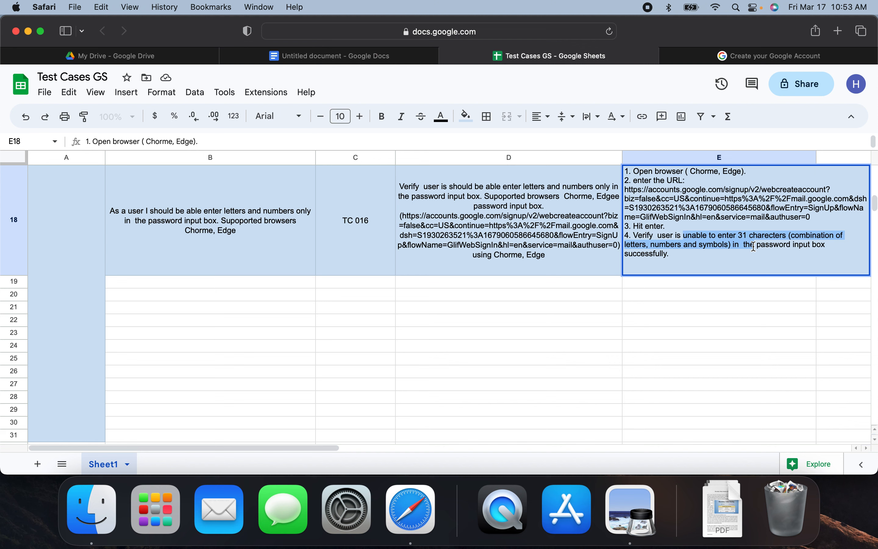
pyautogui.press('super+v')
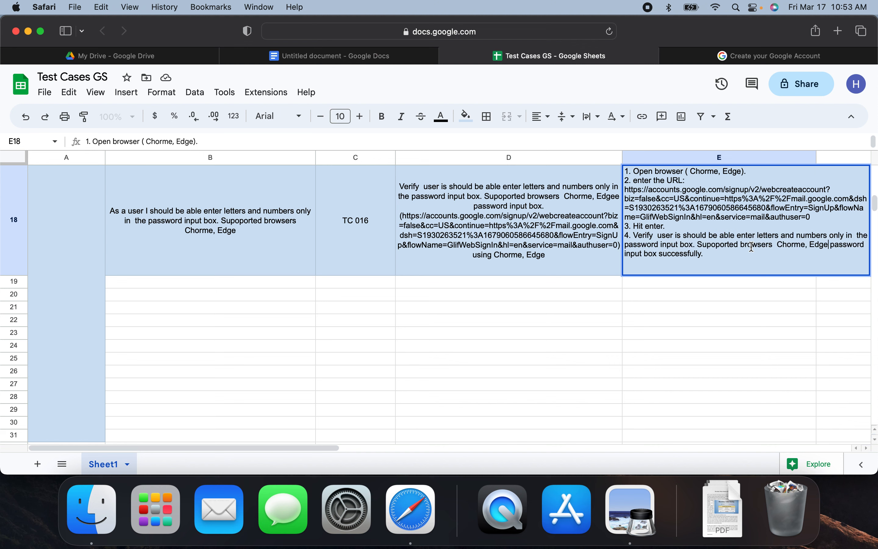
pyautogui.click(685, 235)
pyautogui.click(708, 235)
pyautogui.moveTo(708, 235); pyautogui.dragTo(686, 235)
pyautogui.press('BackSpace')
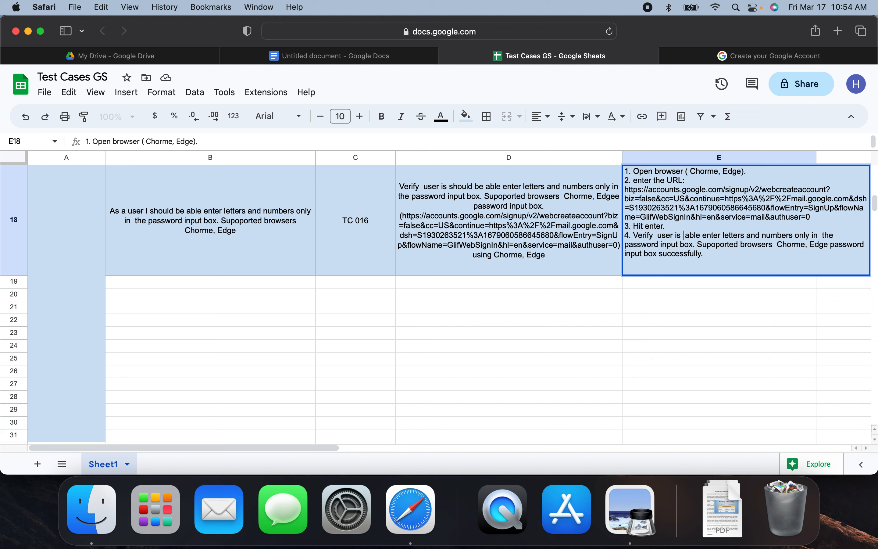
pyautogui.write('un')
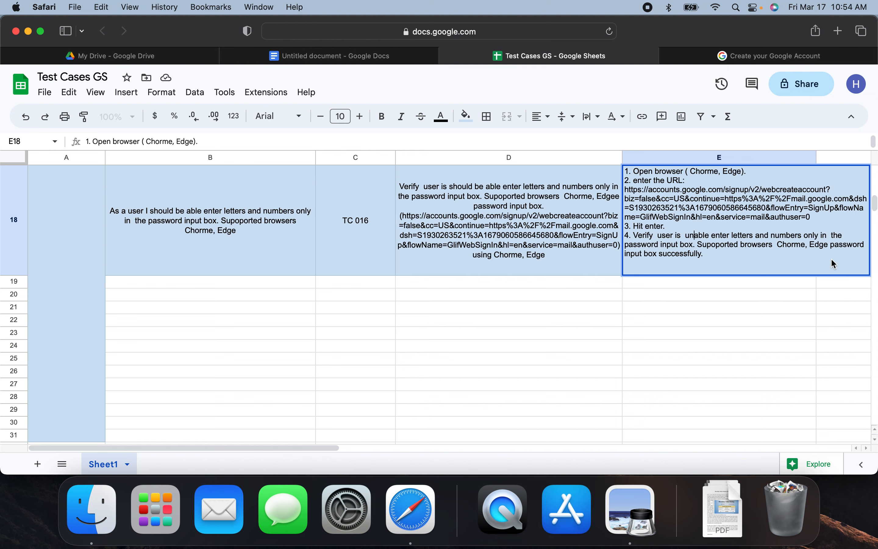
pyautogui.click(760, 303)
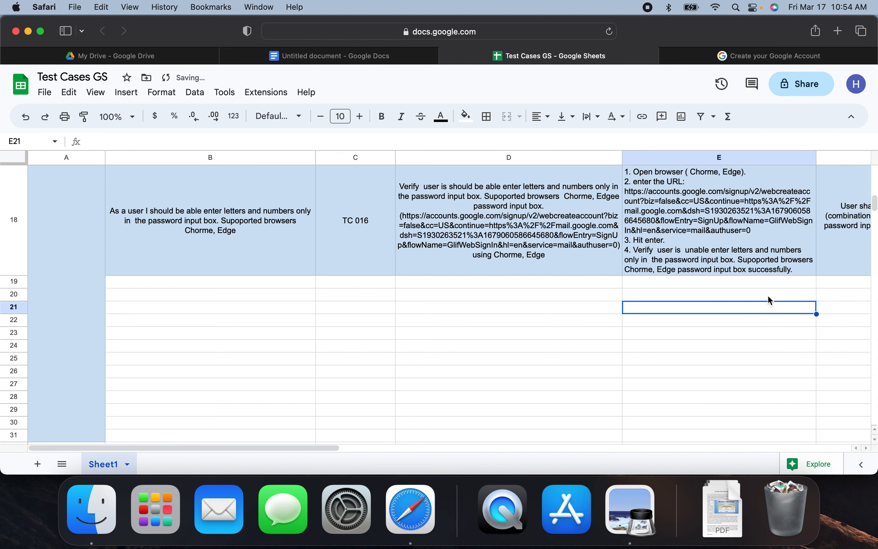
# In the F18 expected result, replace the 31-character wording with the copied requirement text and delete the duplicate "should be able".
pyautogui.doubleClick(839, 242)
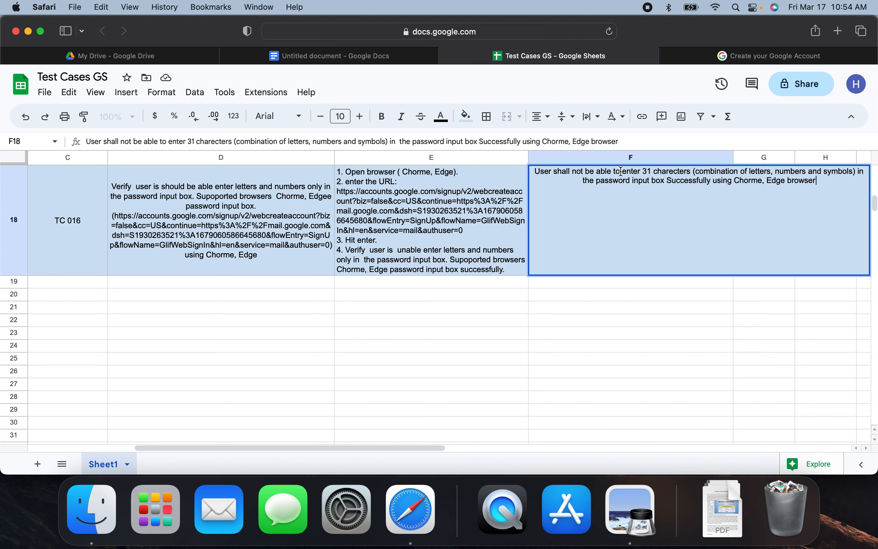
pyautogui.moveTo(623, 171)
pyautogui.mouseDown()
pyautogui.moveTo(680, 169)
pyautogui.moveTo(630, 180)
pyautogui.mouseUp()
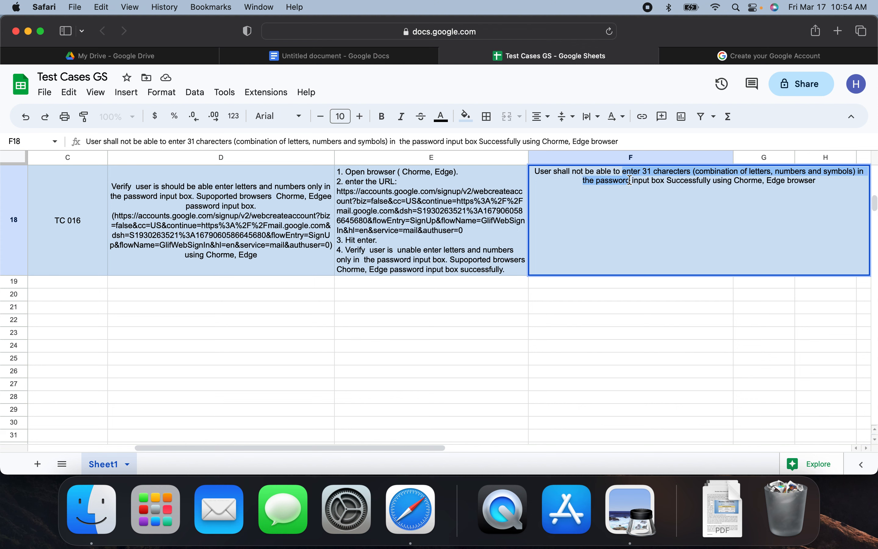
pyautogui.press('super+v')
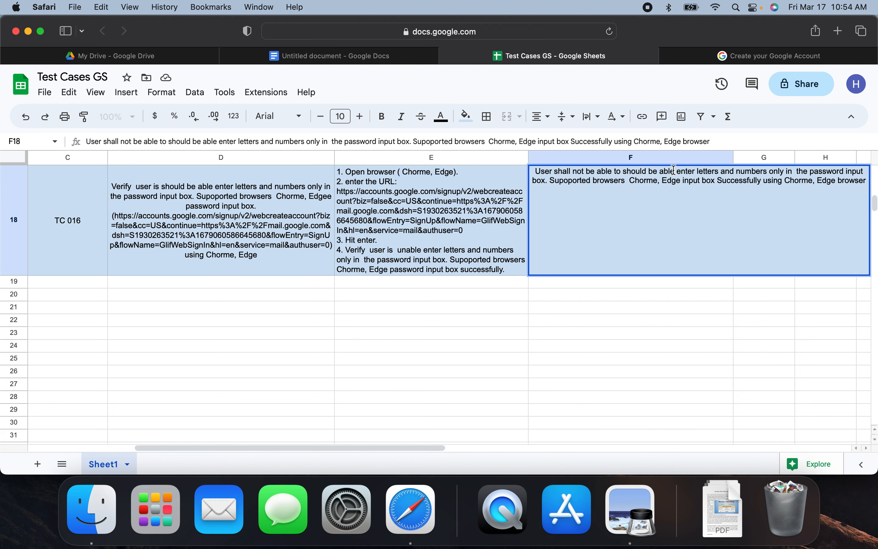
pyautogui.moveTo(674, 171); pyautogui.dragTo(625, 168)
pyautogui.press('BackSpace')
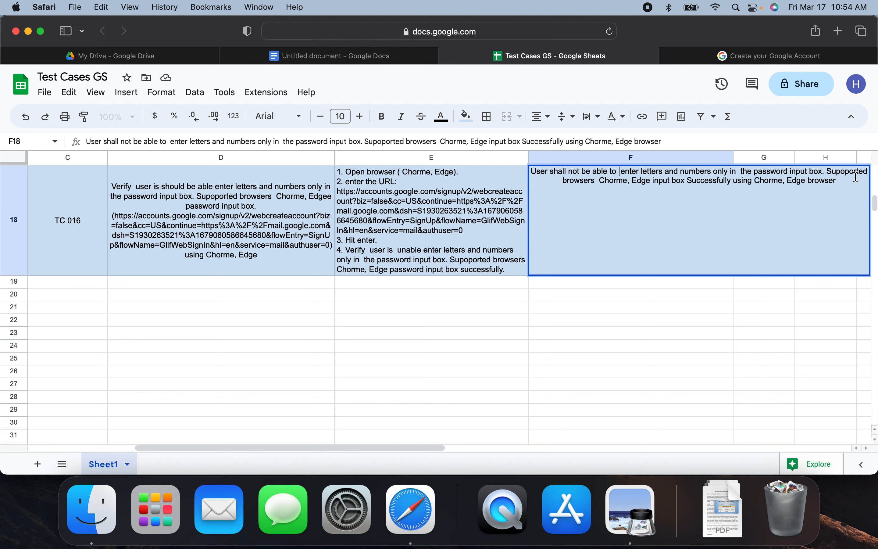
pyautogui.click(481, 300)
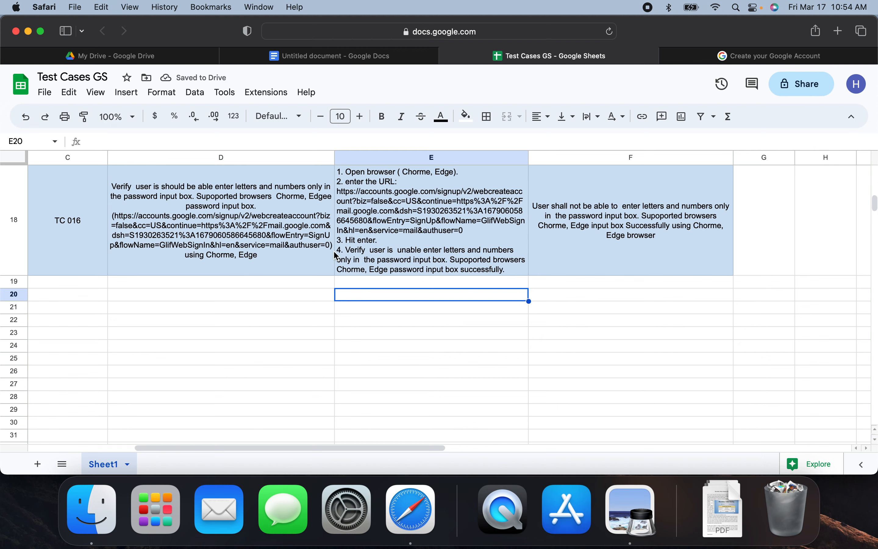
# Copy the letters-and-numbers password requirement from B18 into B19.
pyautogui.hscroll(2, 333, 246)
pyautogui.hscroll(-3, 332, 245)
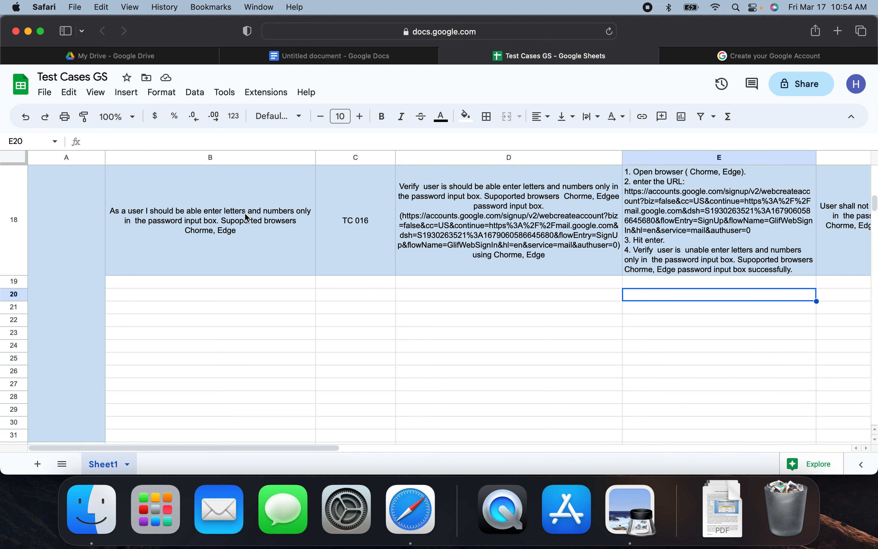
pyautogui.click(297, 225)
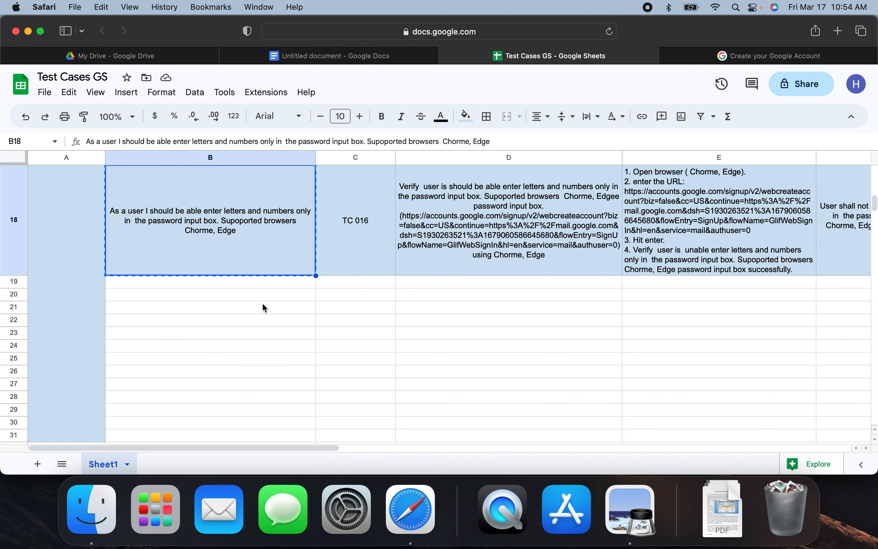
pyautogui.click(258, 286)
pyautogui.press('super+v')
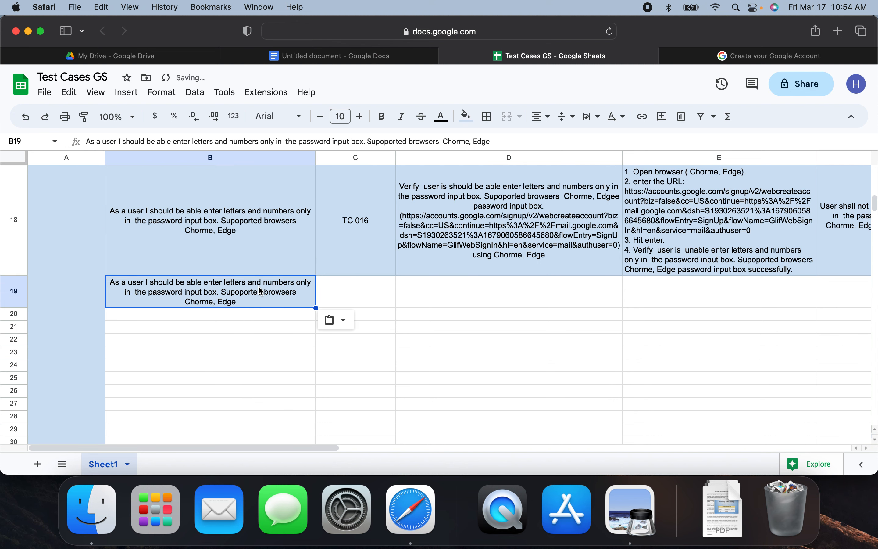
# Copy the test case ID from C18 into C19 and change it to TC 017.
pyautogui.click(335, 260)
pyautogui.press('super+c')
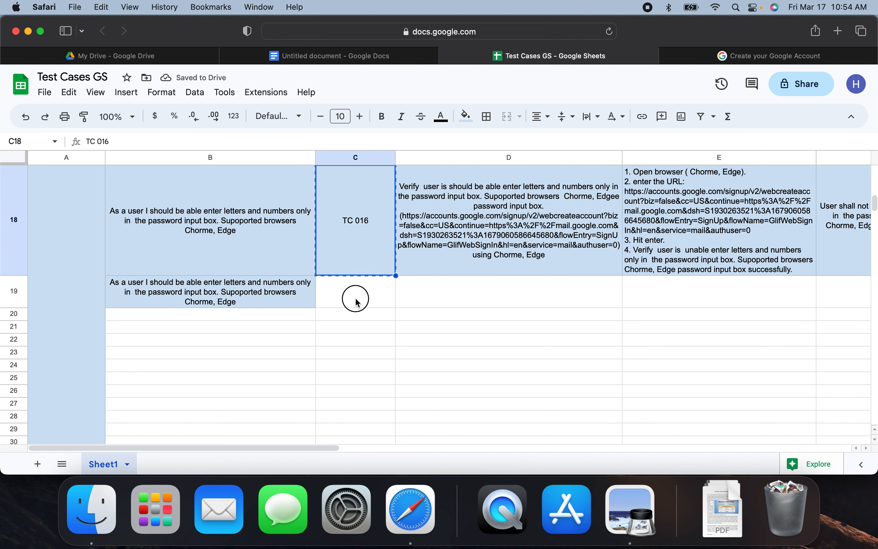
pyautogui.click(357, 302)
pyautogui.press('super+v')
pyautogui.doubleClick(357, 302)
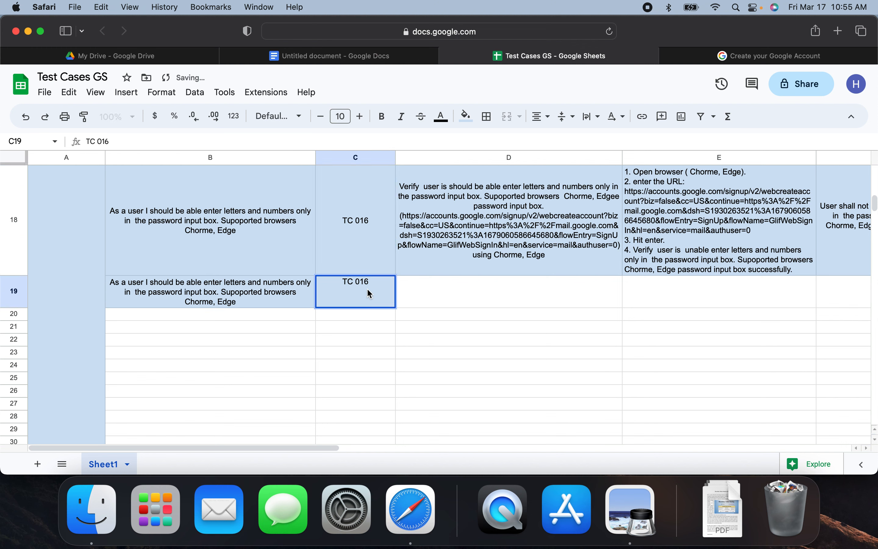
pyautogui.press('BackSpace')
pyautogui.write('7')
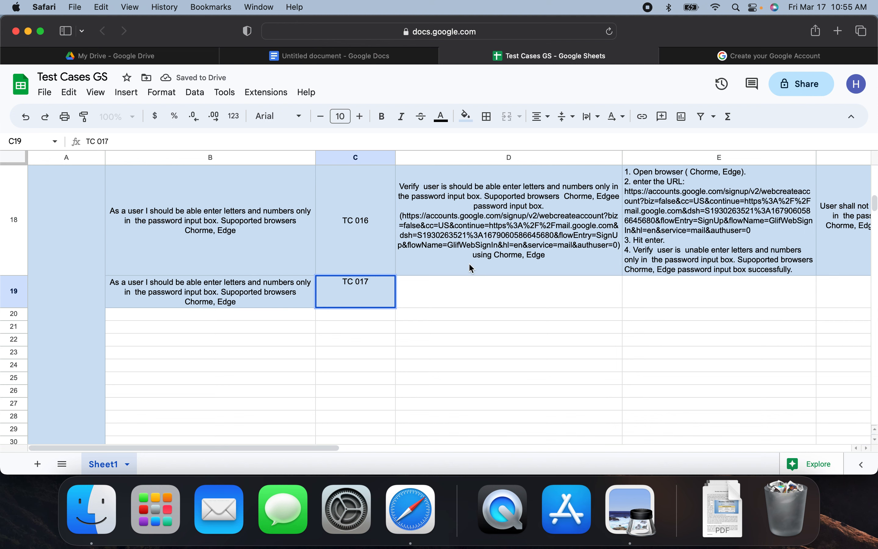
pyautogui.click(446, 293)
# Delete the last digit of the test case ID in C18 and select the range C17:C19.
pyautogui.scroll(1, 446, 293)
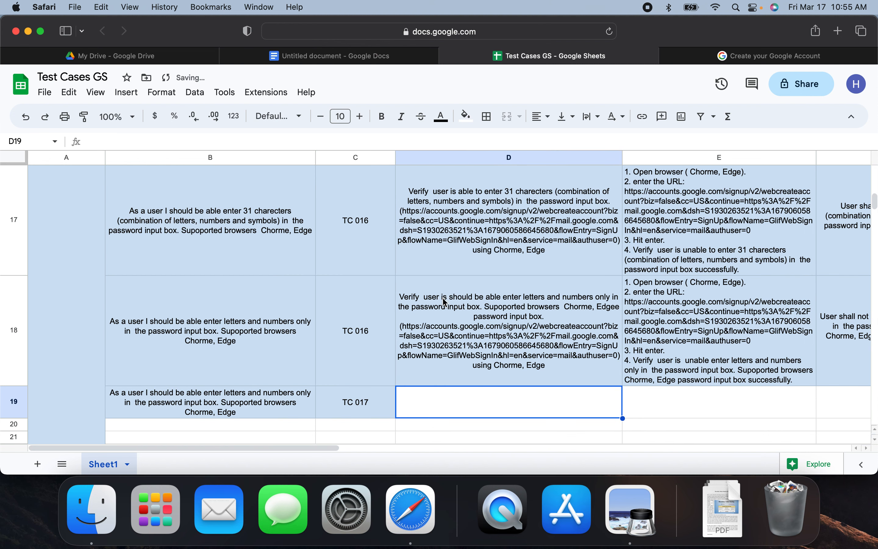
pyautogui.doubleClick(386, 332)
pyautogui.press('BackSpace')
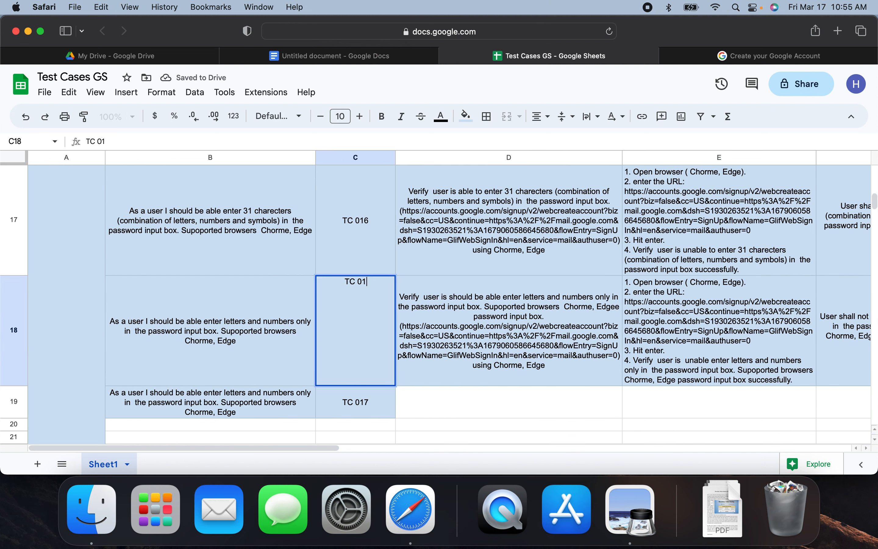
pyautogui.click(435, 324)
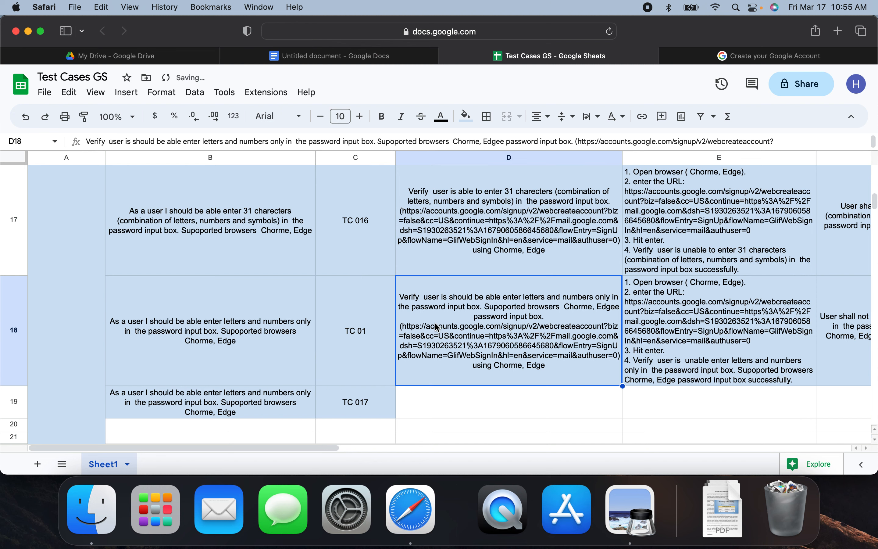
pyautogui.click(375, 254)
pyautogui.keyDown('shift'); pyautogui.click(387, 337); pyautogui.keyUp('shift')
pyautogui.keyDown('shift'); pyautogui.click(383, 394); pyautogui.keyUp('shift')
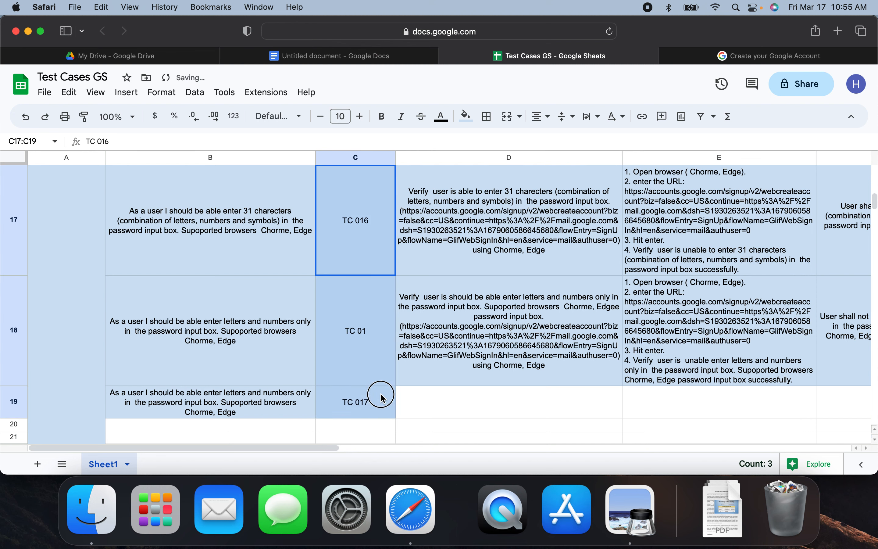
pyautogui.click(440, 420)
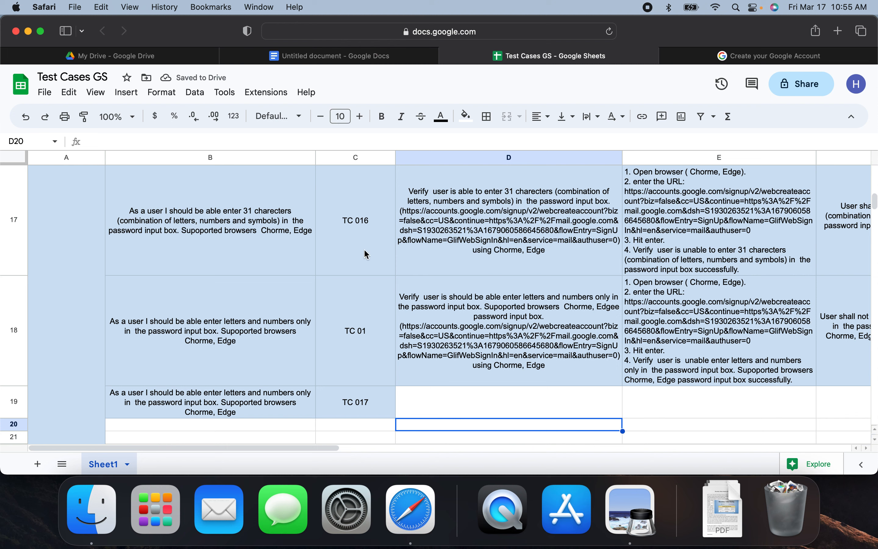
# Fill the test case ID series down from C17 through C19 to number the rows TC 017 and TC 018.
pyautogui.click(366, 254)
pyautogui.moveTo(395, 278); pyautogui.dragTo(379, 402)
pyautogui.click(438, 404)
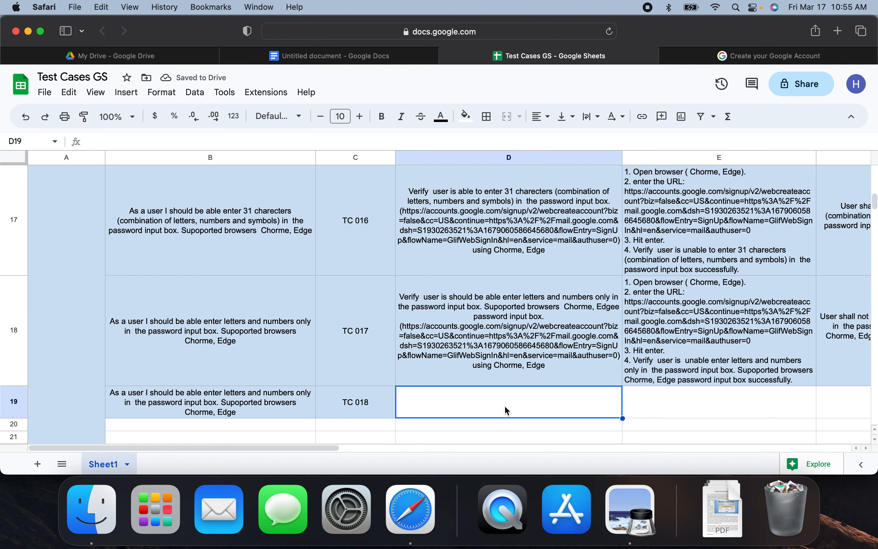
# Copy the test description, test steps and expected result from D18, E18 and F18 into the same columns of row 19.
pyautogui.click(454, 321)
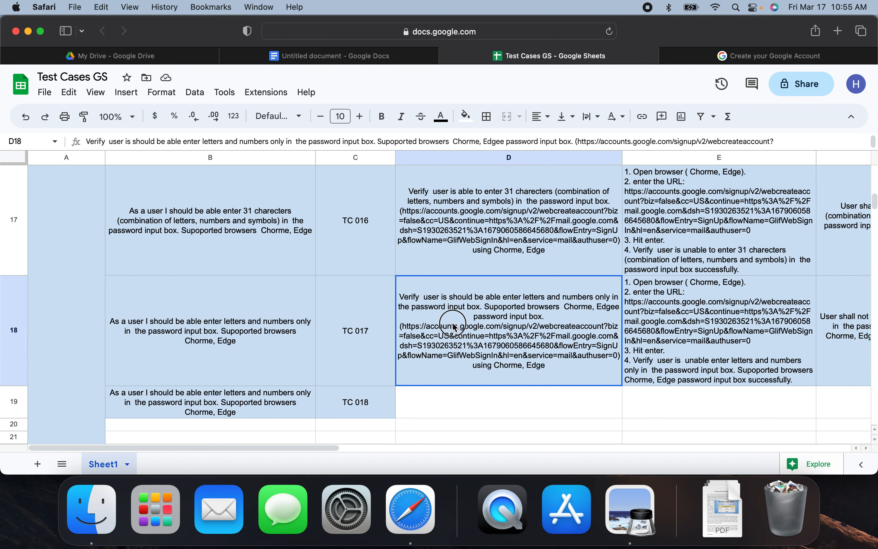
pyautogui.press('super+c')
pyautogui.click(466, 393)
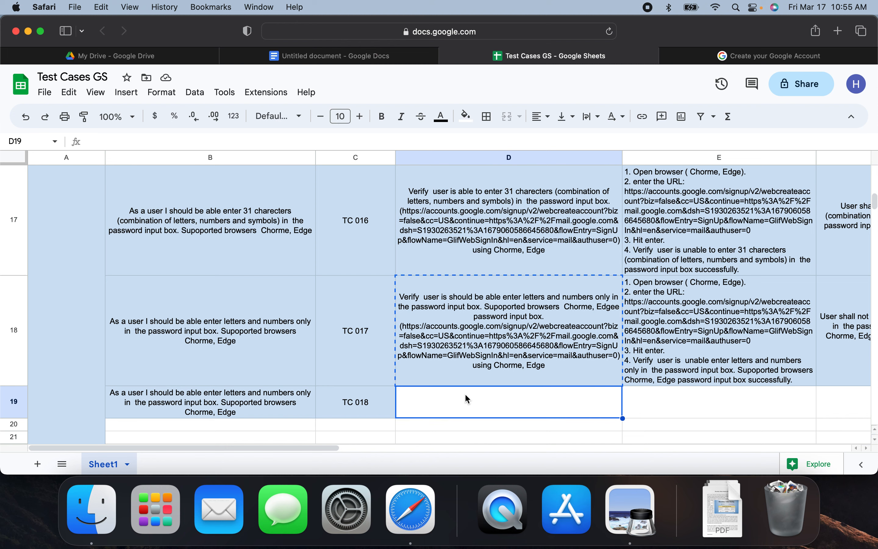
pyautogui.press('super+v')
pyautogui.click(676, 355)
pyautogui.press('super+c')
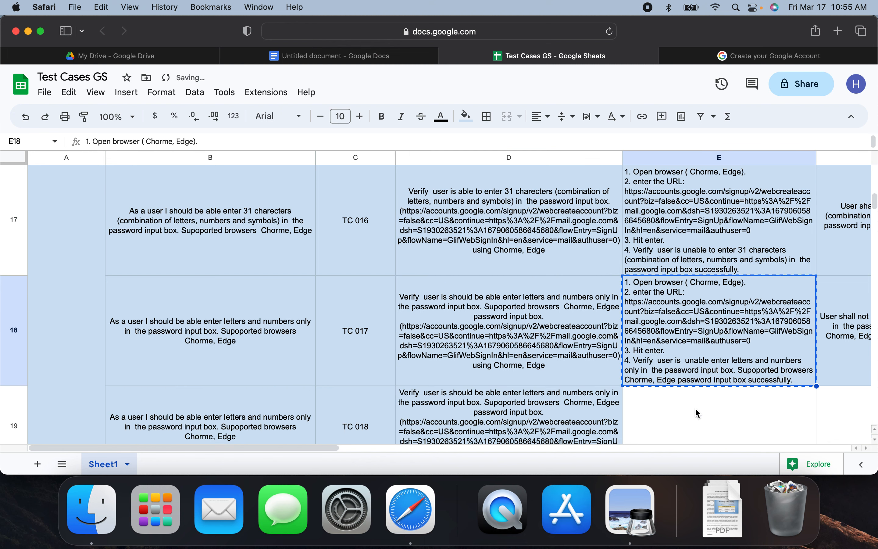
pyautogui.click(685, 409)
pyautogui.press('super+v')
pyautogui.click(818, 364)
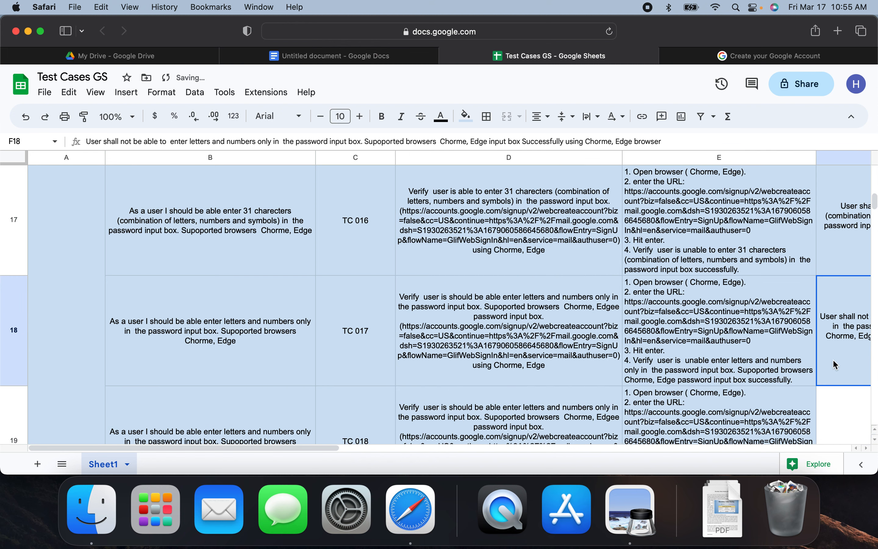
pyautogui.press('super+c')
pyautogui.click(864, 423)
pyautogui.press('super+v')
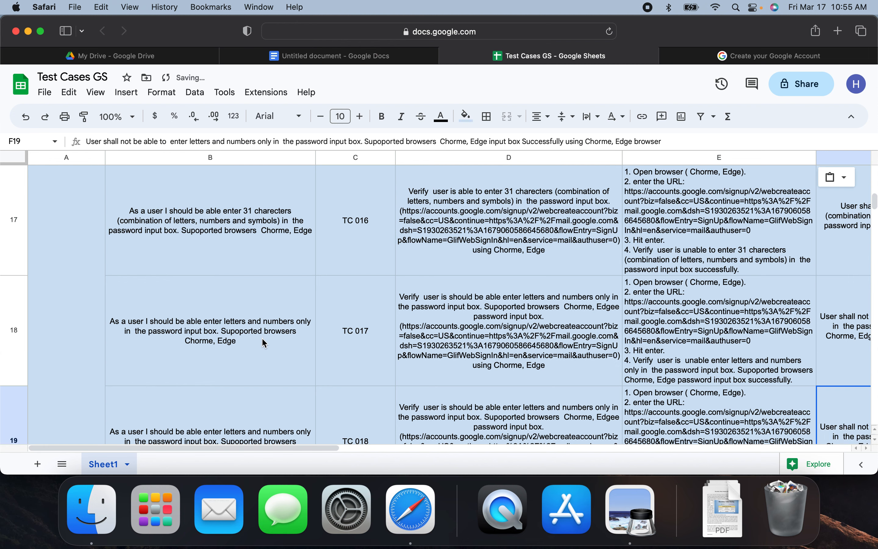
# Change "numbers" to "symbols" in the user story in B19 so it covers letters and symbols only.
pyautogui.scroll(-3, 262, 338)
pyautogui.click(167, 223)
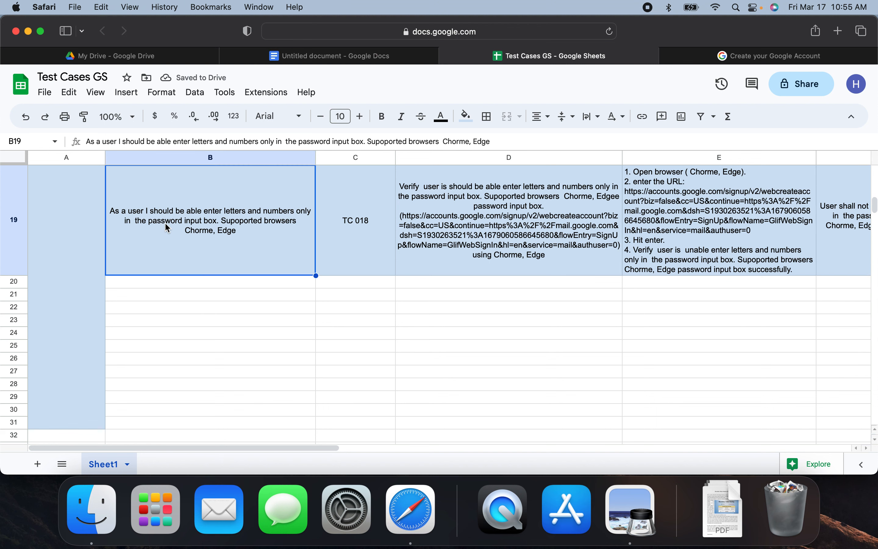
pyautogui.doubleClick(239, 180)
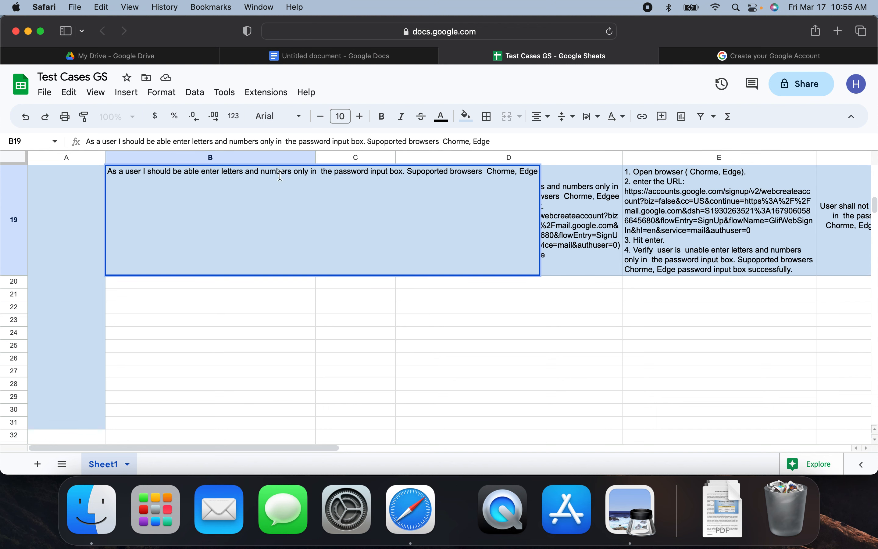
pyautogui.click(291, 172)
pyautogui.press('BackSpace')
pyautogui.press('BackSpace')
pyautogui.press('BackSpace')
pyautogui.press('BackSpace')
pyautogui.press('BackSpace')
pyautogui.press('BackSpace')
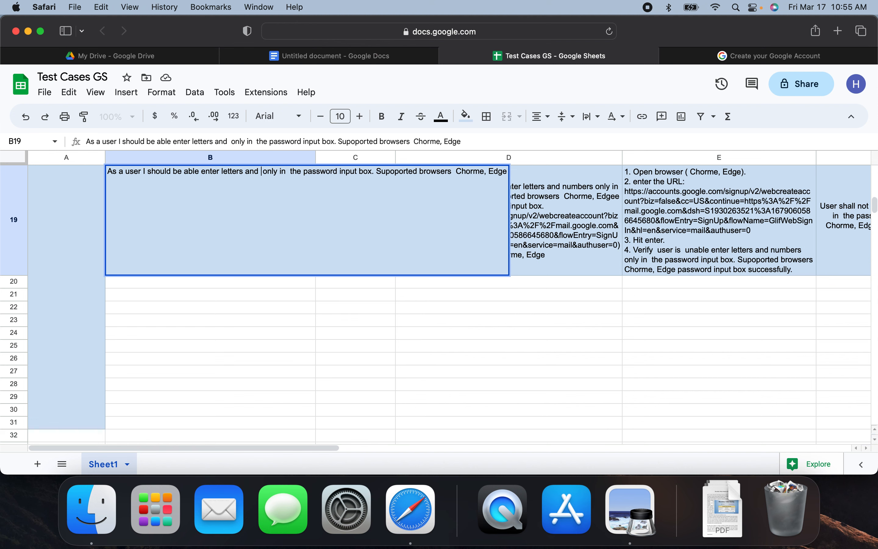
pyautogui.write('ymb')
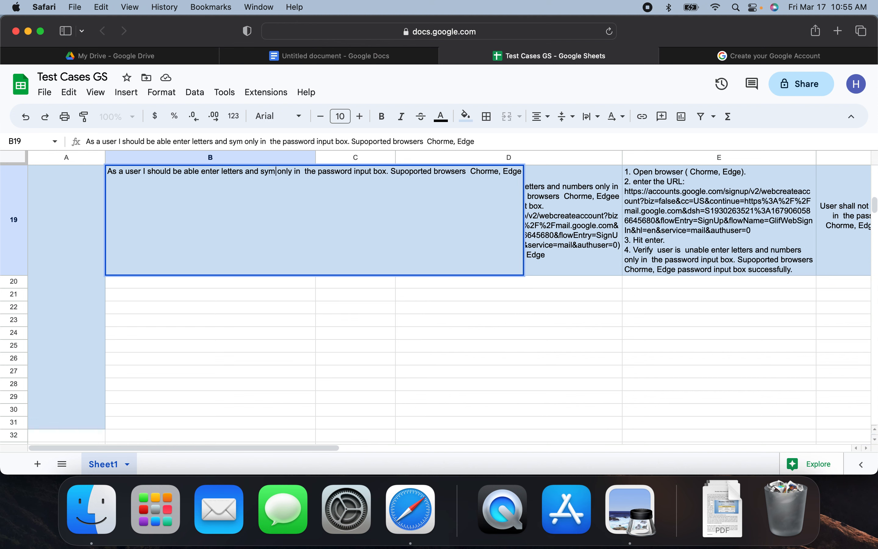
pyautogui.write('ols')
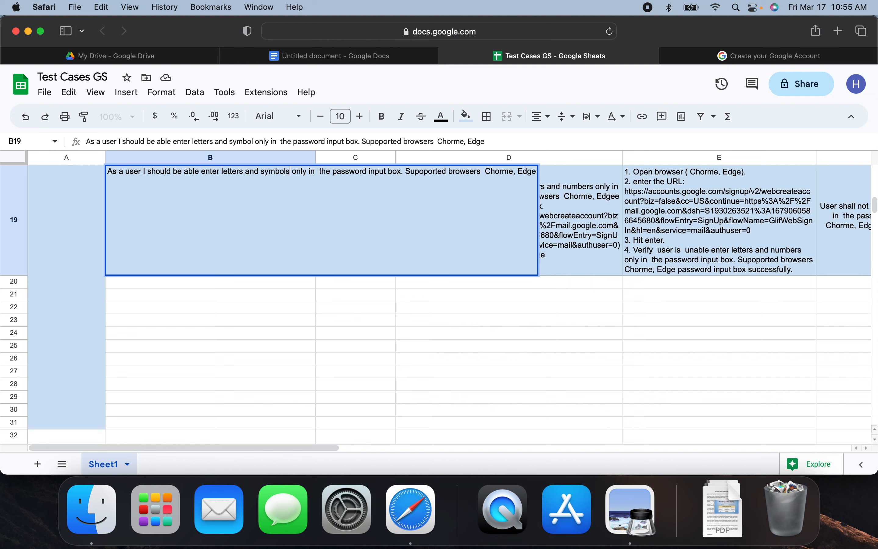
# Remove the stray word "is" before "should be able" in the test description in D19.
pyautogui.click(570, 198)
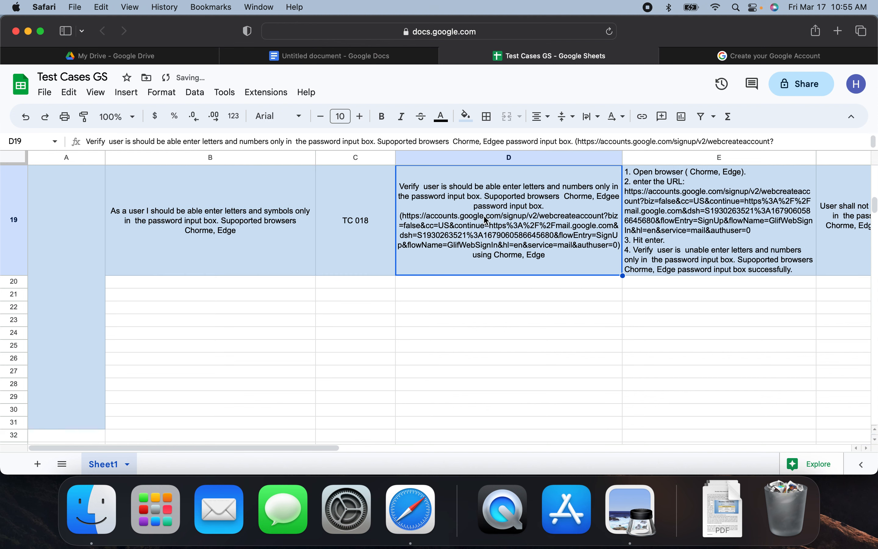
pyautogui.doubleClick(484, 217)
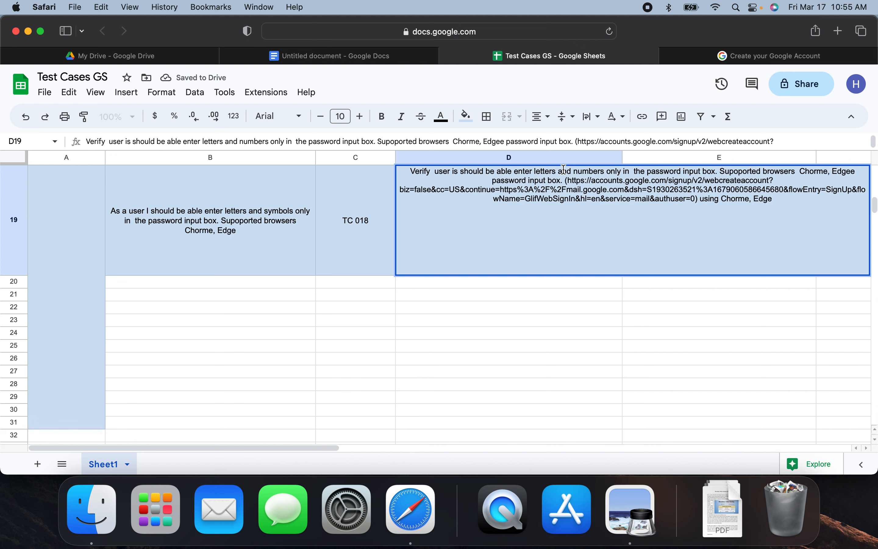
pyautogui.click(462, 170)
pyautogui.press('BackSpace')
pyautogui.press('BackSpace')
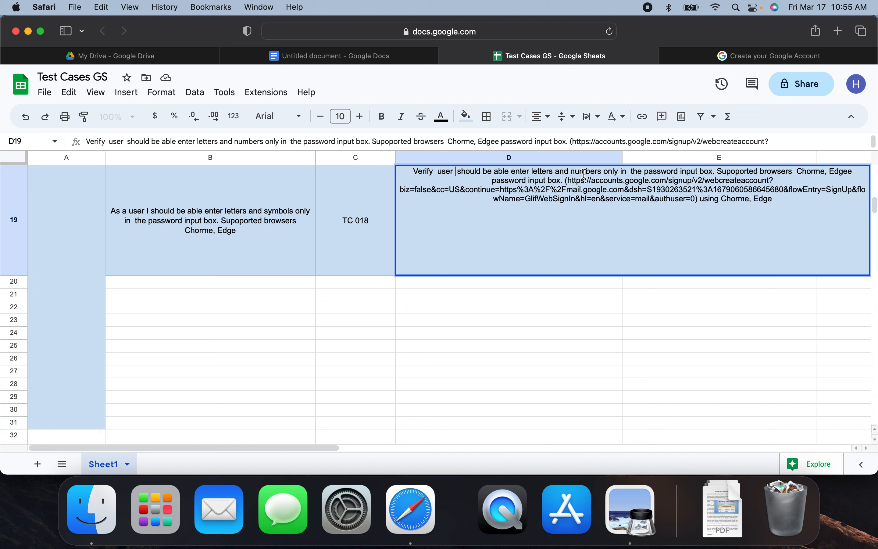
# Replace "numbers" with "symbols" in the test description in D19.
pyautogui.click(599, 171)
pyautogui.press('BackSpace')
pyautogui.press('BackSpace')
pyautogui.press('BackSpace')
pyautogui.press('BackSpace')
pyautogui.press('BackSpace')
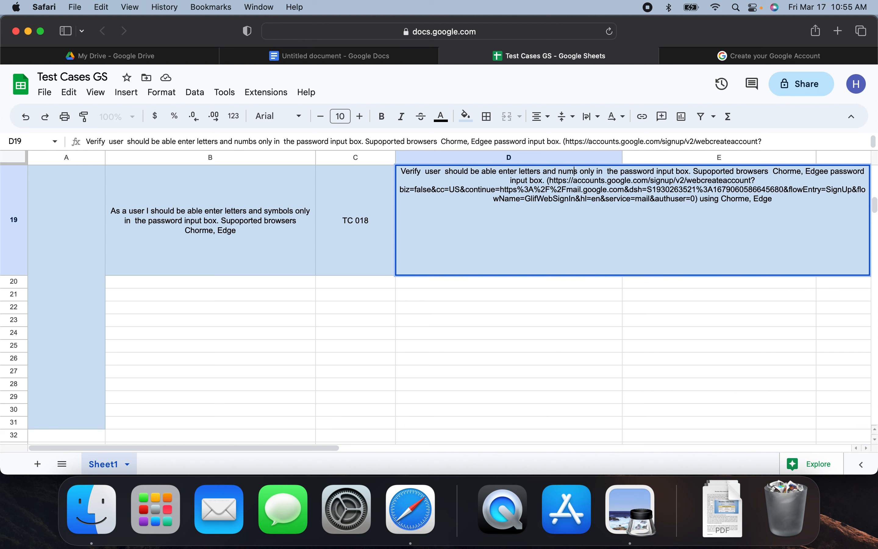
pyautogui.press('BackSpace')
pyautogui.write('sym')
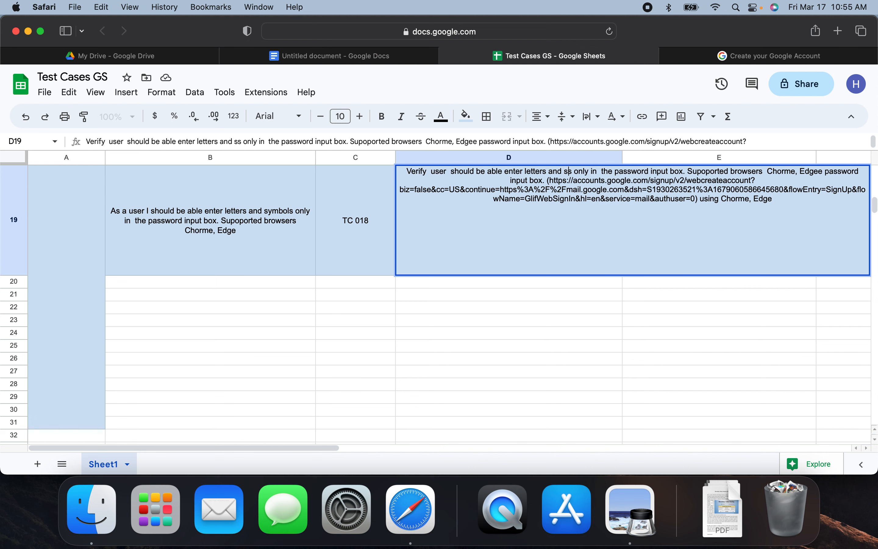
pyautogui.write('bo')
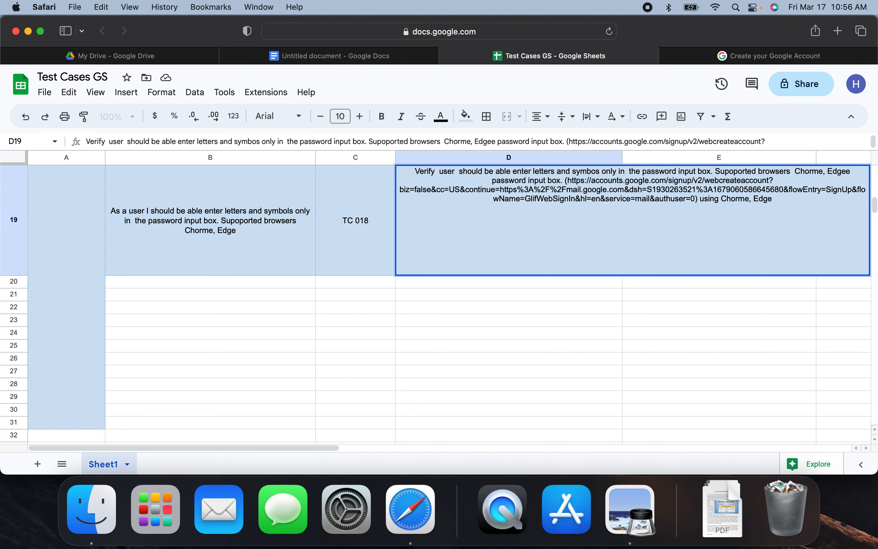
pyautogui.write('l')
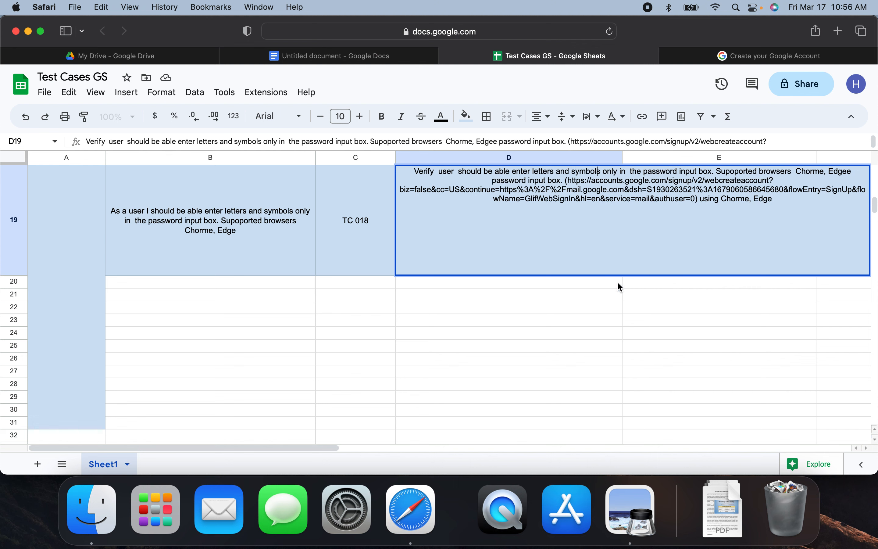
pyautogui.click(645, 294)
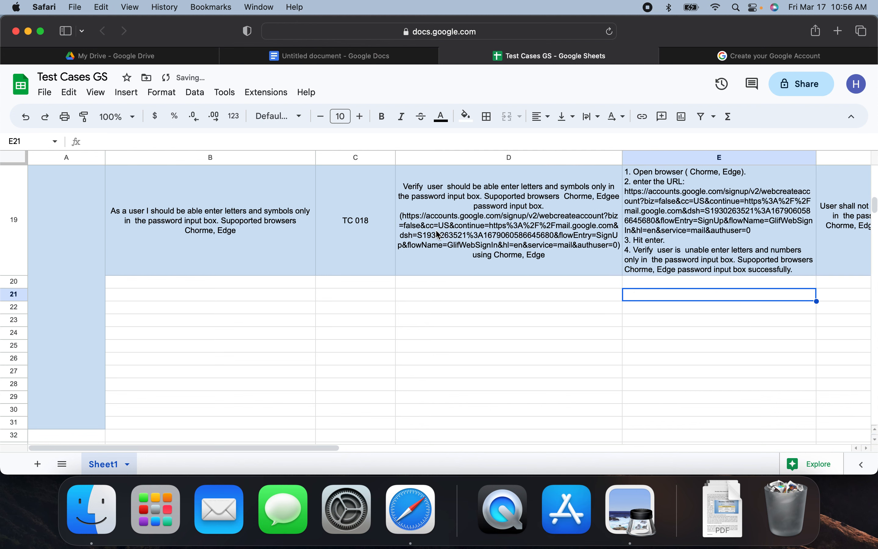
# Delete the extra "is" after "user" in the TC 017 test description in D18.
pyautogui.scroll(1, 439, 235)
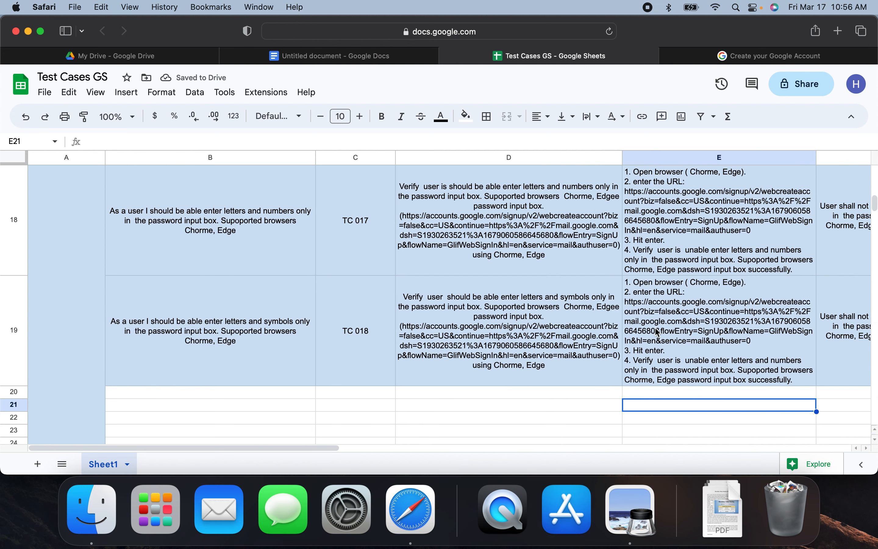
pyautogui.click(522, 240)
pyautogui.doubleClick(505, 230)
pyautogui.click(461, 171)
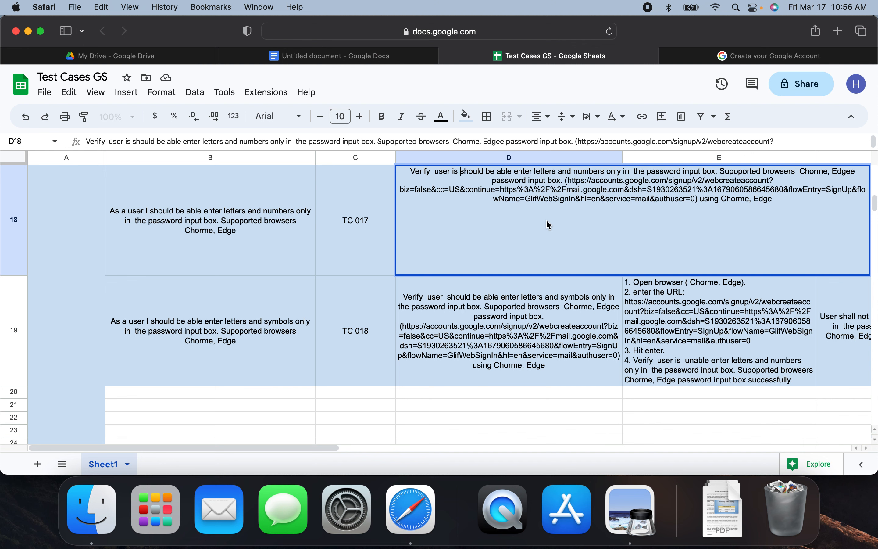
pyautogui.press('BackSpace')
pyautogui.press('BackSpace')
pyautogui.press('BackSpace')
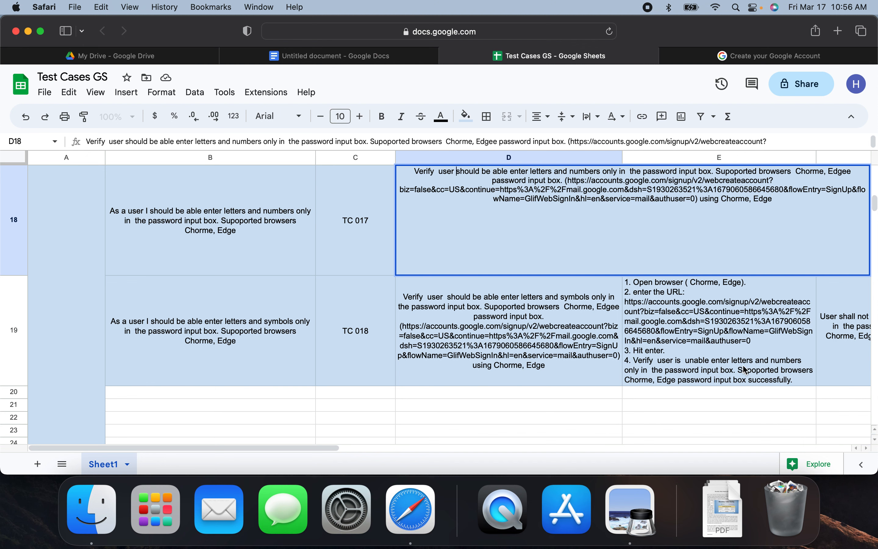
# Change "numbers" to "symbols" in step 4 of the test steps in E19.
pyautogui.click(747, 344)
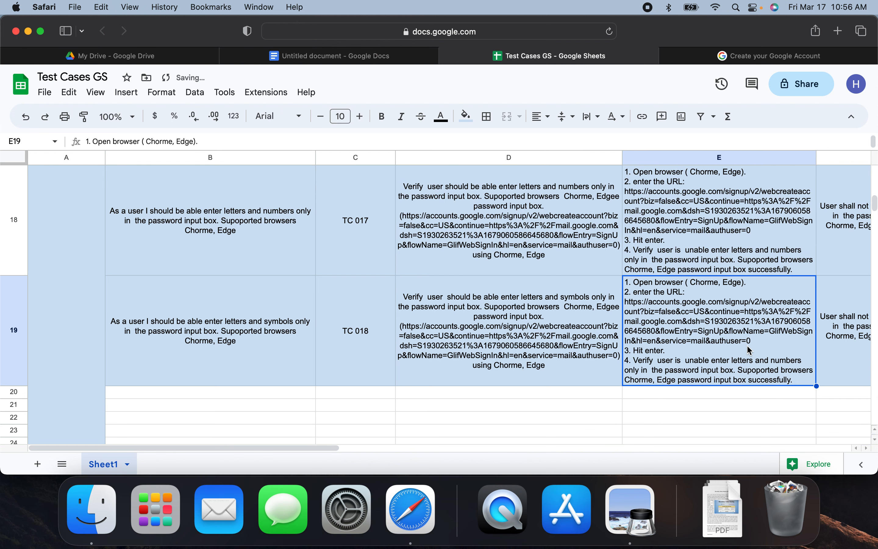
pyautogui.doubleClick(724, 363)
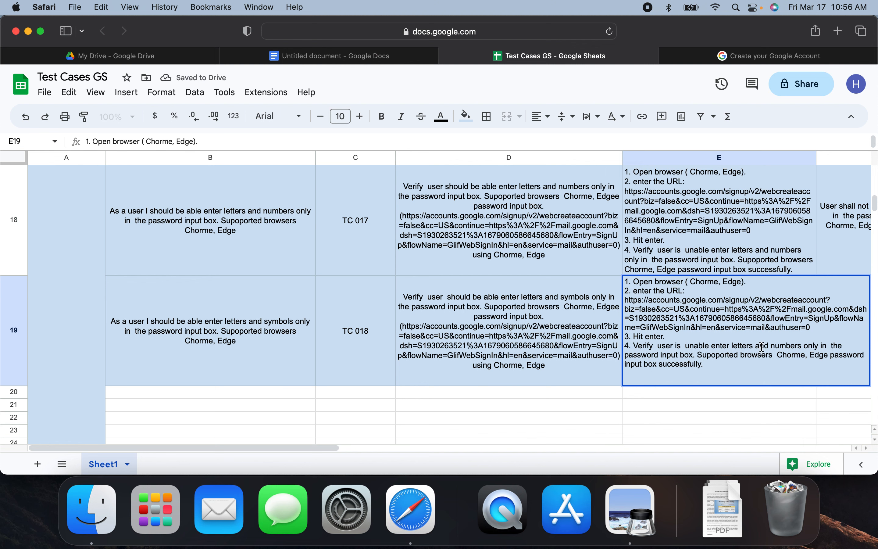
pyautogui.click(796, 345)
pyautogui.press('BackSpace')
pyautogui.press('BackSpace')
pyautogui.press('BackSpace')
pyautogui.press('BackSpace')
pyautogui.press('BackSpace')
pyautogui.press('BackSpace')
pyautogui.write('sym')
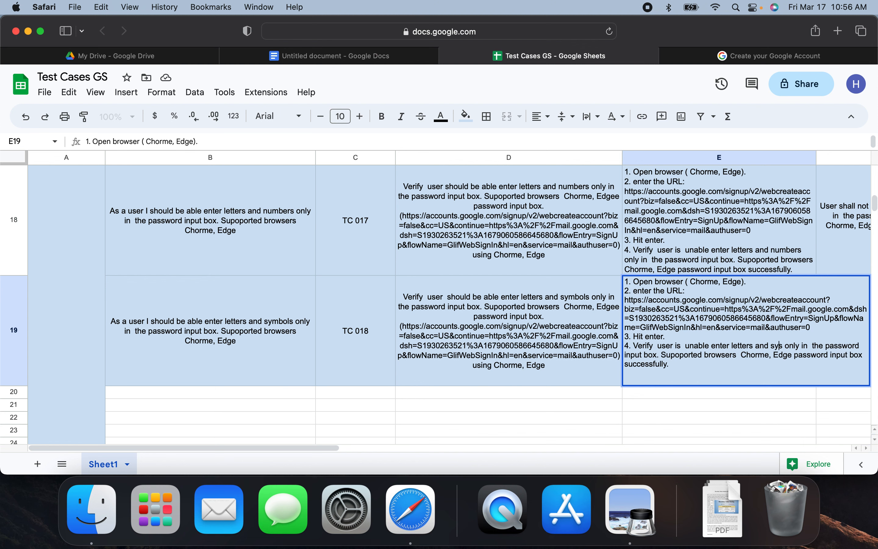
pyautogui.write('bol')
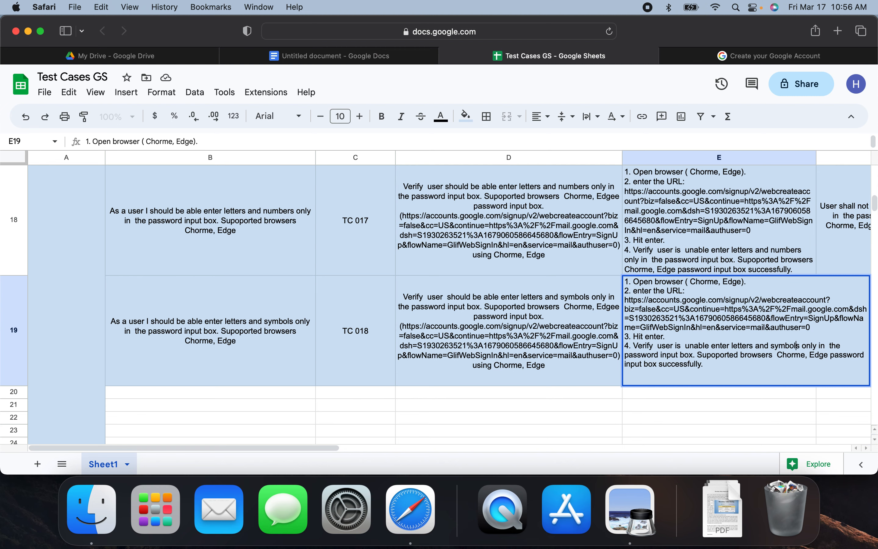
# Change the expected result in F19 to say letters and symbols only instead of letters and numbers.
pyautogui.click(847, 381)
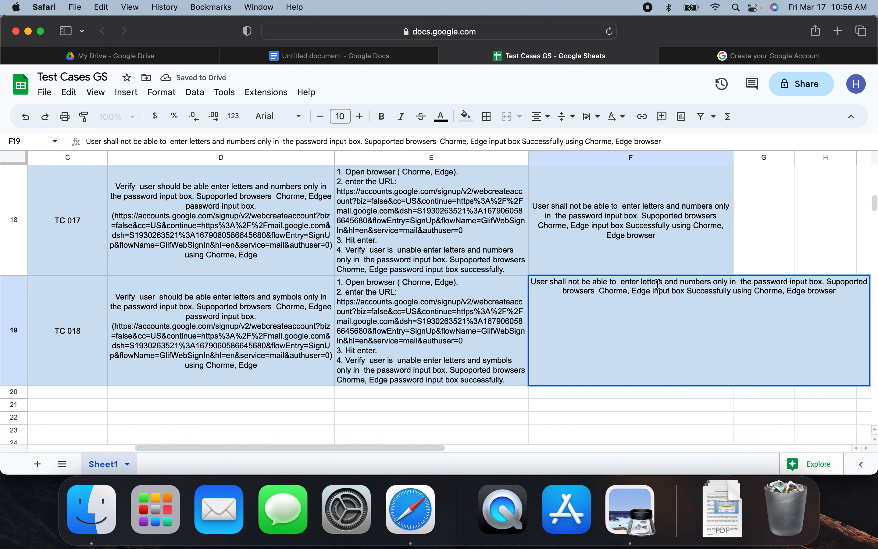
pyautogui.doubleClick(709, 281)
pyautogui.press('BackSpace')
pyautogui.press('BackSpace')
pyautogui.press('BackSpace')
pyautogui.press('BackSpace')
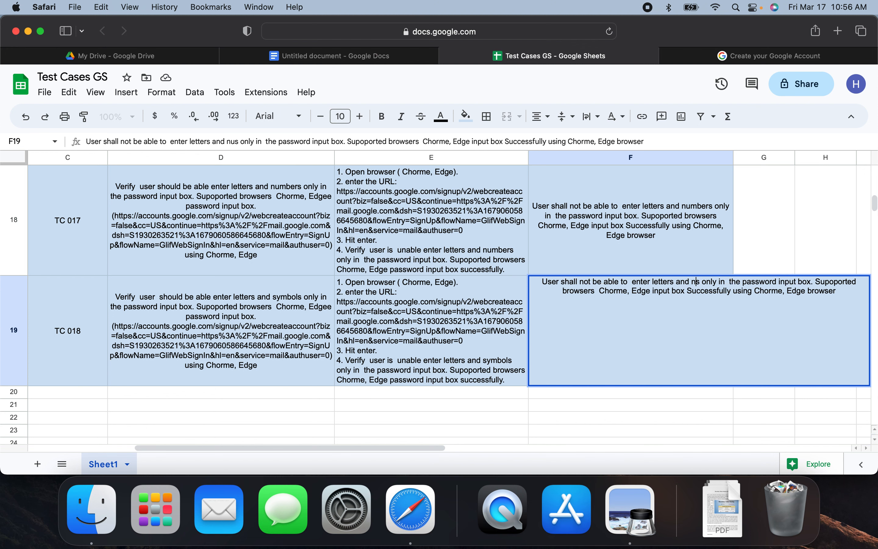
pyautogui.press('BackSpace')
pyautogui.press('BackSpace')
pyautogui.write('symbol')
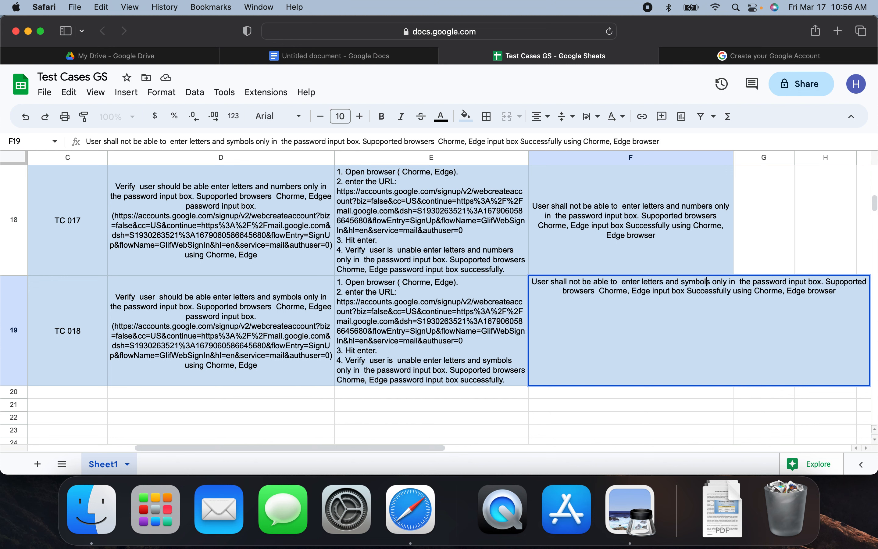
pyautogui.click(666, 407)
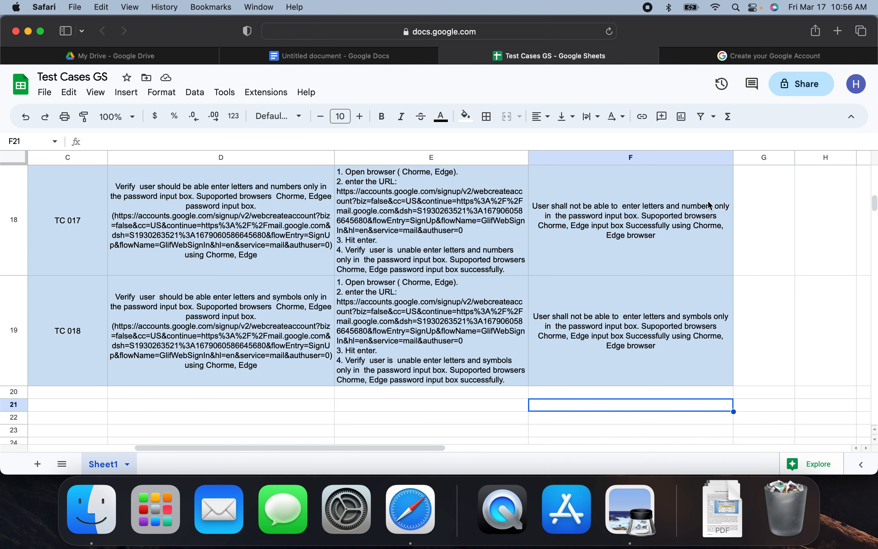
# Copy the user story from B19 into B20 and extend the test case ID series to TC 019 in C20.
pyautogui.hscroll(5, 506, 309)
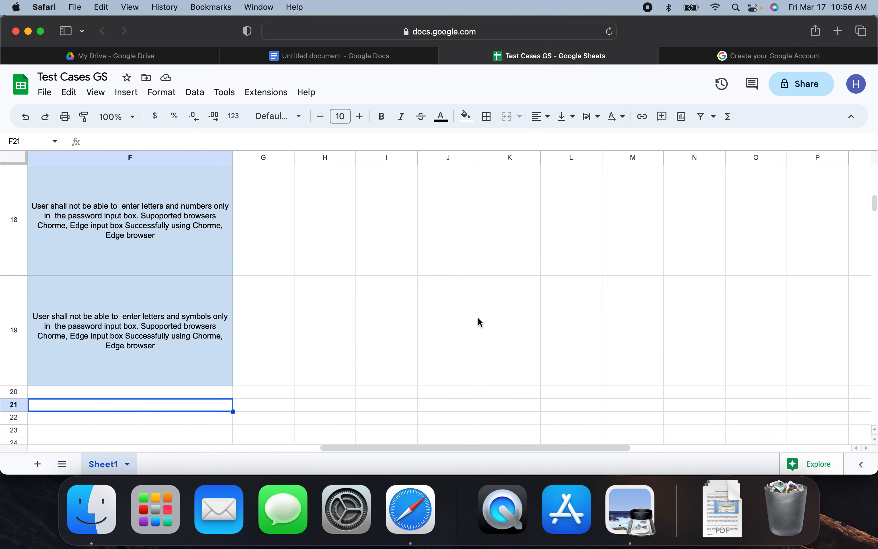
pyautogui.hscroll(-10, 478, 321)
pyautogui.click(272, 351)
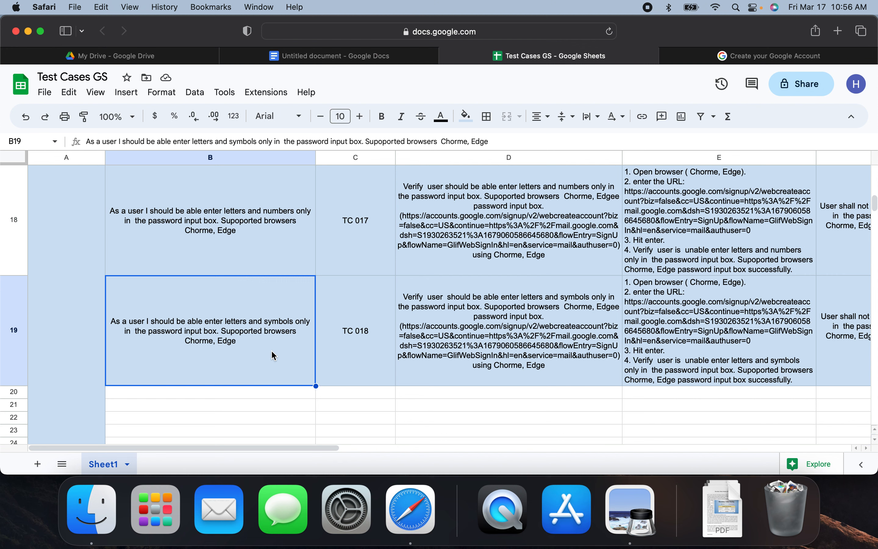
pyautogui.press('super+c')
pyautogui.click(278, 391)
pyautogui.press('super+v')
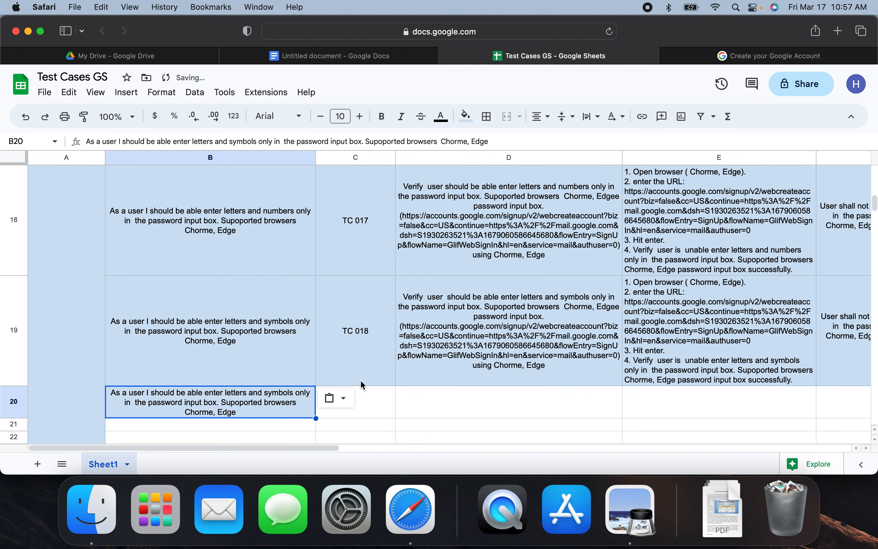
pyautogui.click(394, 381)
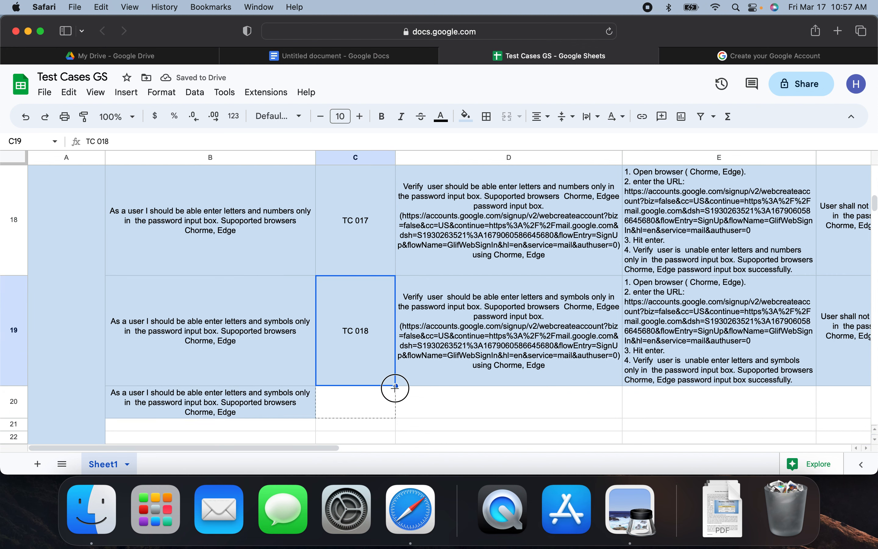
pyautogui.moveTo(395, 385); pyautogui.dragTo(391, 398)
# Copy the test description, test steps and expected result from D19, E19 and F19 into the same columns of row 20.
pyautogui.click(446, 355)
pyautogui.press('super+c')
pyautogui.click(452, 400)
pyautogui.press('super+v')
pyautogui.click(646, 368)
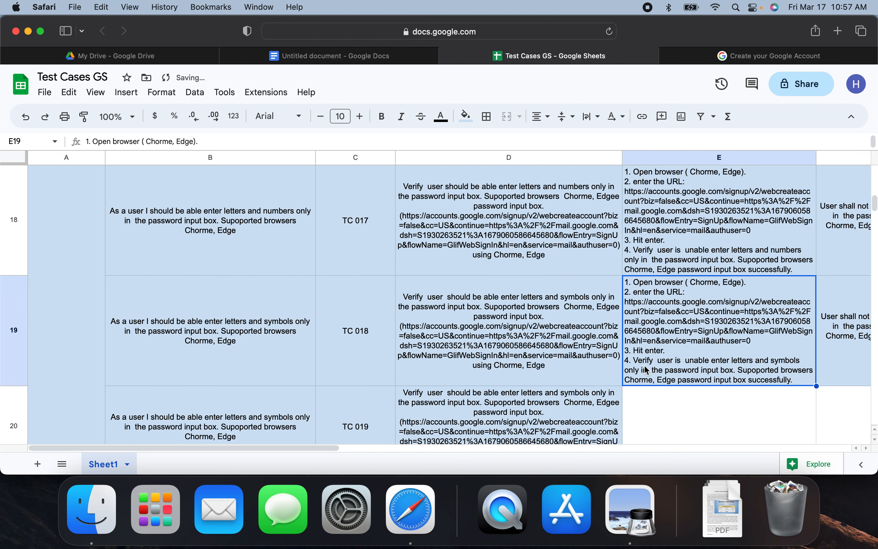
pyautogui.click(673, 413)
pyautogui.press('super+v')
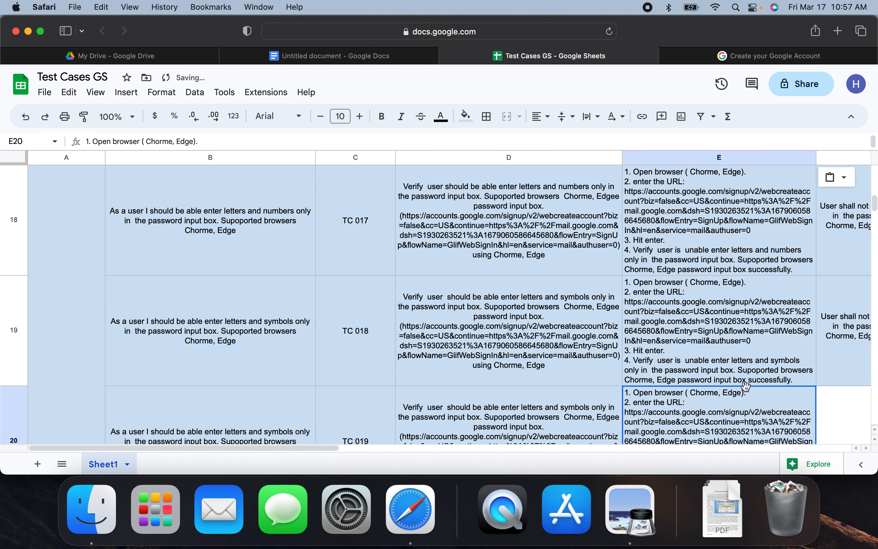
pyautogui.click(862, 374)
pyautogui.press('super+c')
pyautogui.click(845, 397)
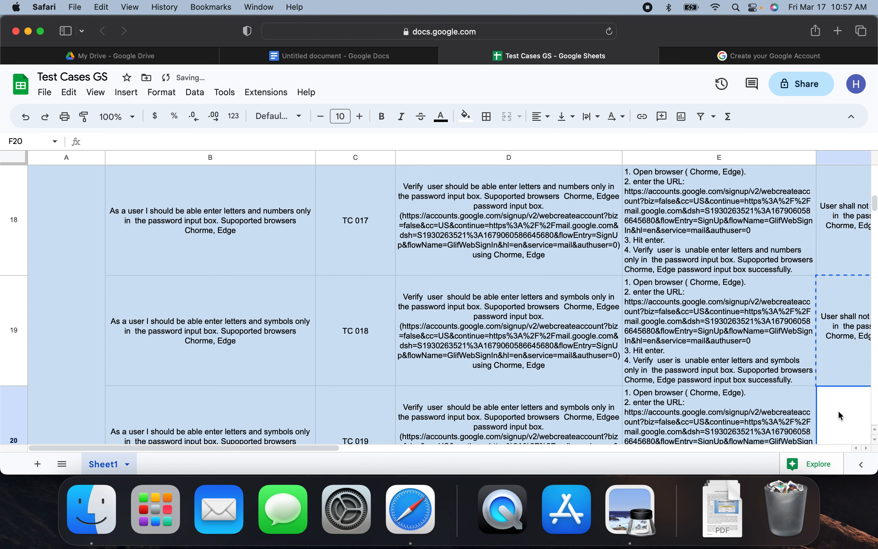
pyautogui.press('super+v')
# Change "letters" to "numbers" in the user story in B20 so it covers numbers and symbols only.
pyautogui.scroll(-2, 279, 375)
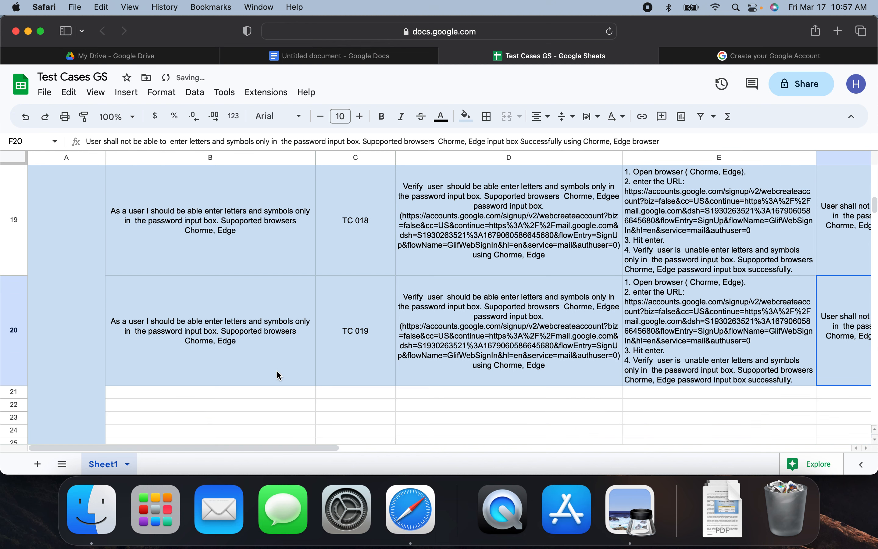
pyautogui.doubleClick(240, 348)
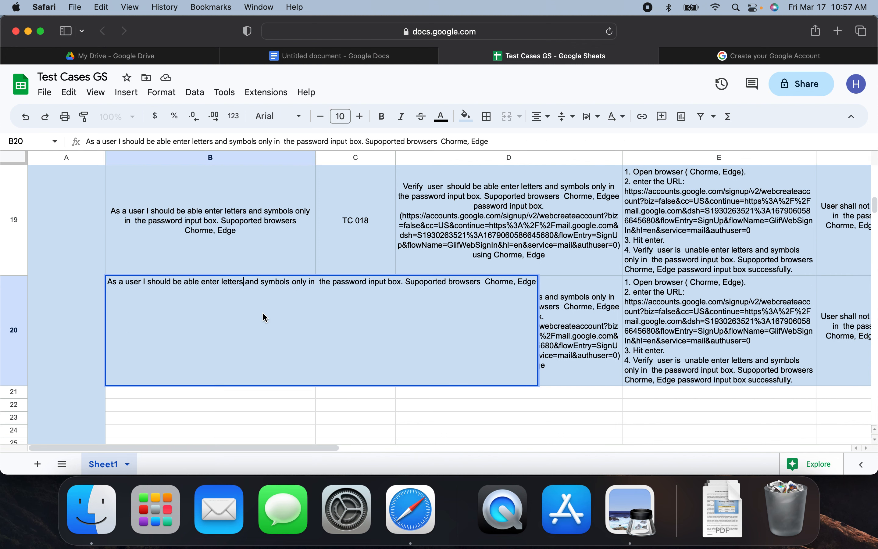
pyautogui.press('BackSpace')
pyautogui.press('BackSpace')
pyautogui.press('BackSpace')
pyautogui.press('BackSpace')
pyautogui.press('BackSpace')
pyautogui.press('BackSpace')
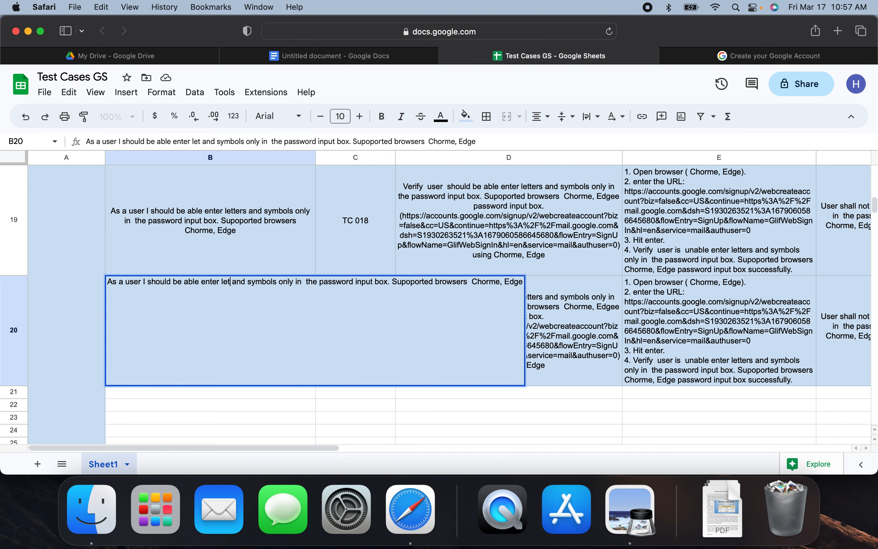
pyautogui.press('BackSpace')
pyautogui.write('numb')
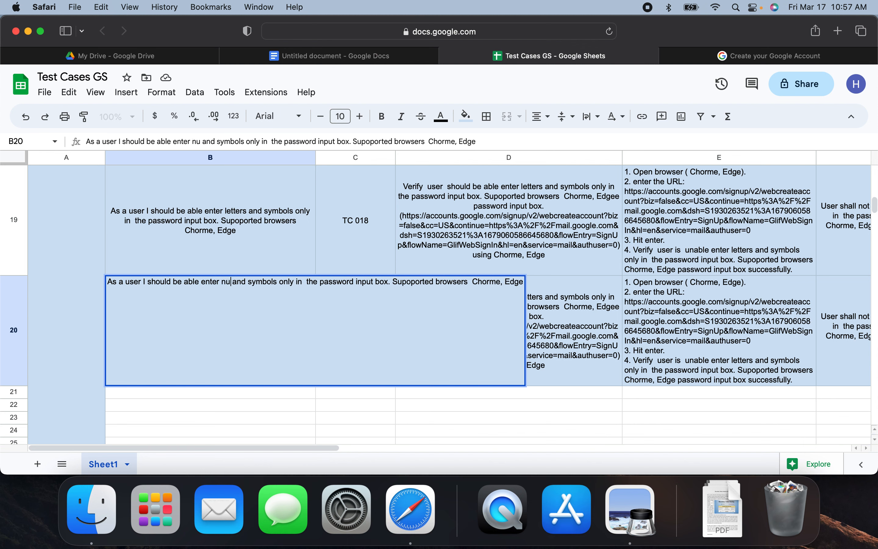
pyautogui.write('er')
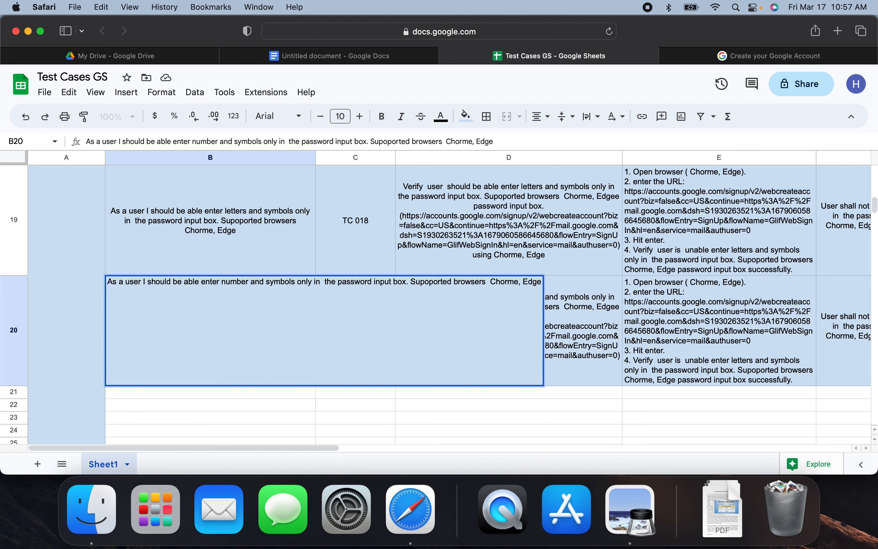
pyautogui.write('s')
pyautogui.click(473, 269)
# Replace "letters" with "numbers" in the test description in D20.
pyautogui.click(481, 319)
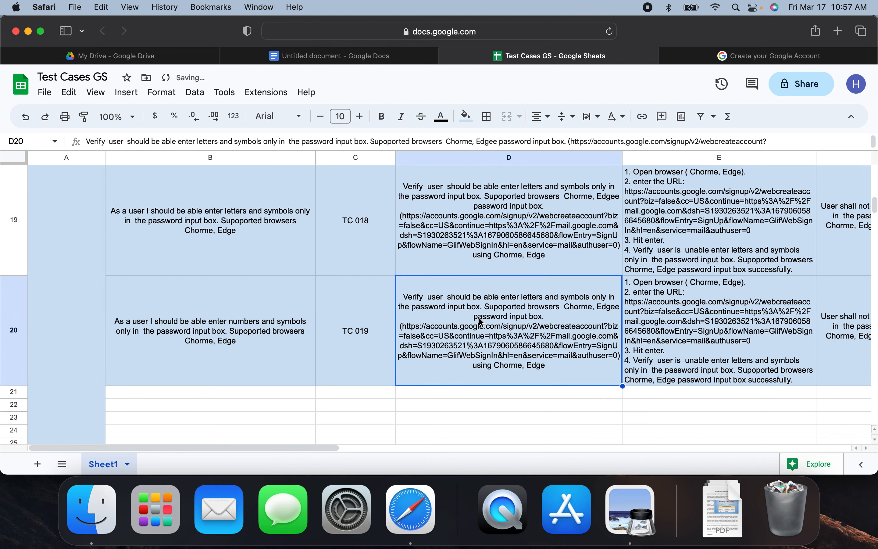
pyautogui.doubleClick(481, 321)
pyautogui.click(559, 282)
pyautogui.press('BackSpace')
pyautogui.press('BackSpace')
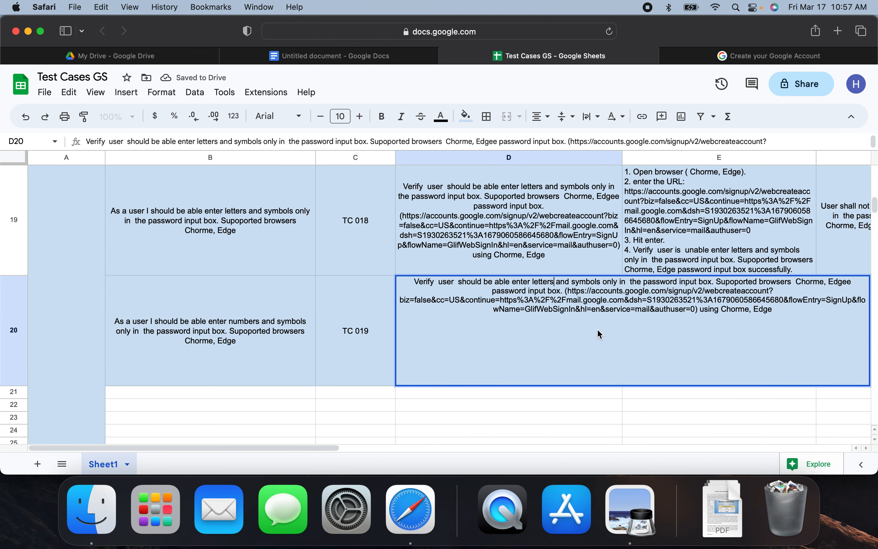
pyautogui.press('BackSpace')
pyautogui.press('BackSpace')
pyautogui.press('BackSpace')
pyautogui.press('BackSpace')
pyautogui.press('BackSpace')
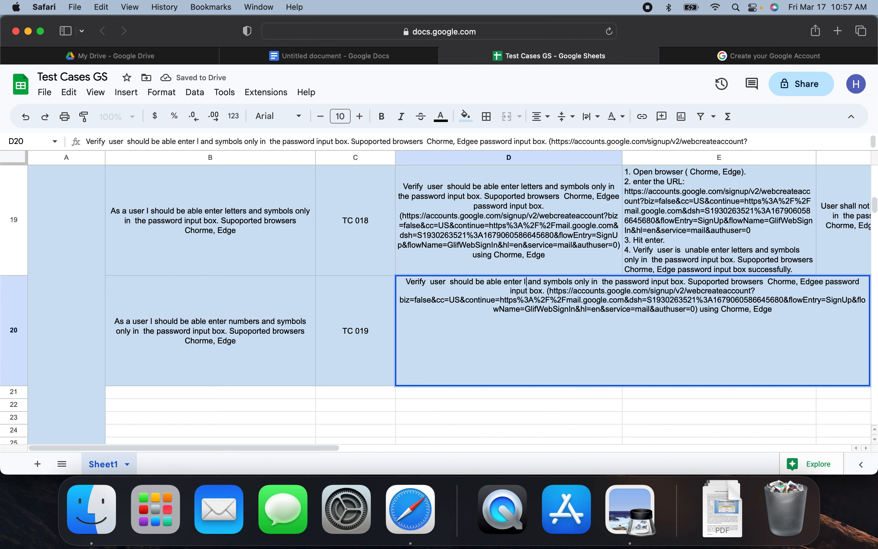
pyautogui.write('numbers')
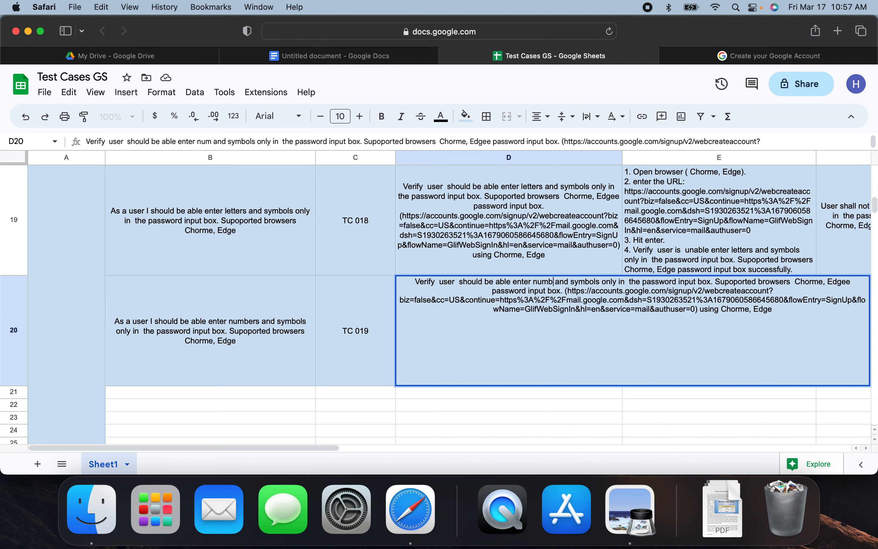
pyautogui.click(680, 242)
# Change "letters" to "numbers" in step 4 of the test steps in E20.
pyautogui.click(674, 336)
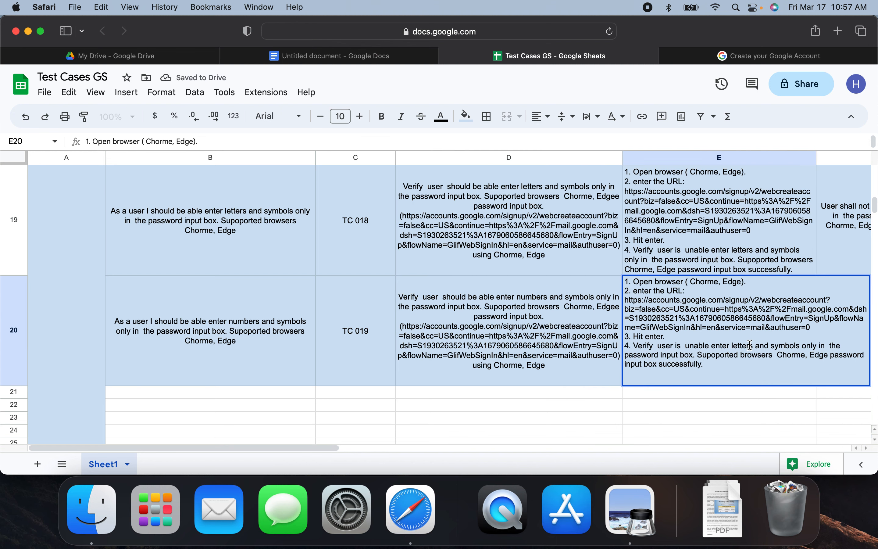
pyautogui.press('BackSpace')
pyautogui.press('BackSpace')
pyautogui.press('BackSpace')
pyautogui.press('BackSpace')
pyautogui.press('BackSpace')
pyautogui.press('BackSpace')
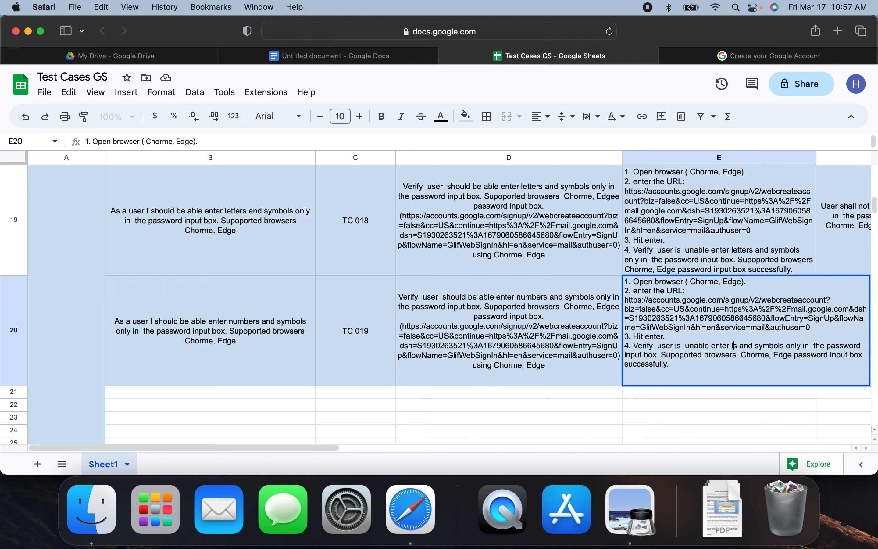
pyautogui.write('number')
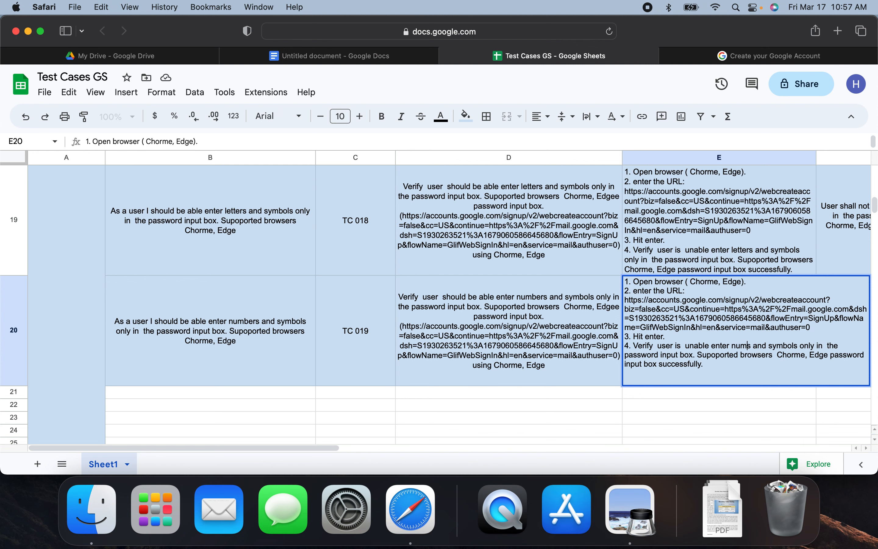
pyautogui.click(863, 397)
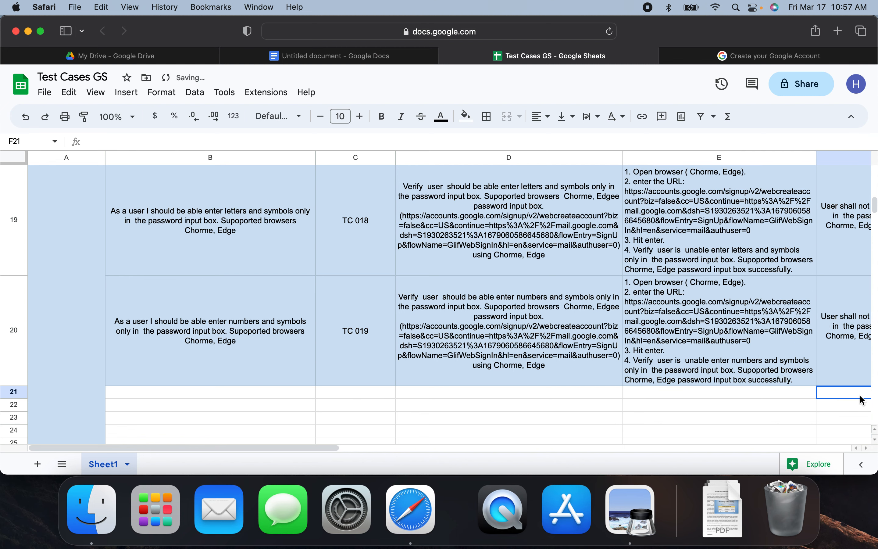
# Change the expected result in F20 to say numbers and symbols only instead of letters and symbols.
pyautogui.click(863, 341)
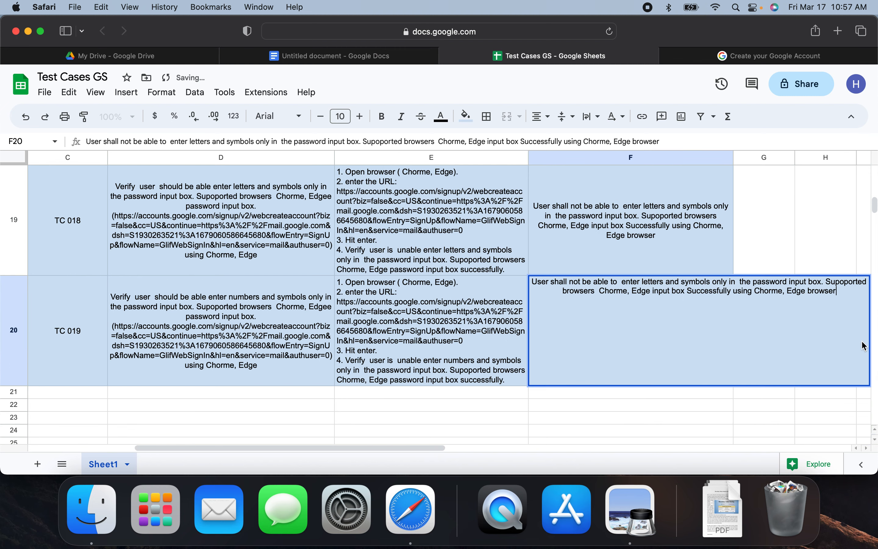
pyautogui.click(661, 284)
pyautogui.press('BackSpace')
pyautogui.press('BackSpace')
pyautogui.press('BackSpace')
pyautogui.press('BackSpace')
pyautogui.press('BackSpace')
pyautogui.press('BackSpace')
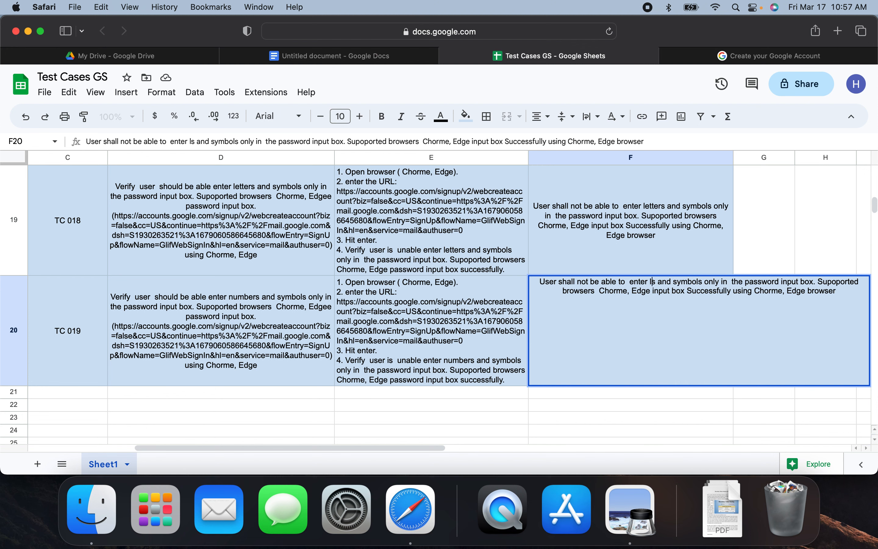
pyautogui.write('number')
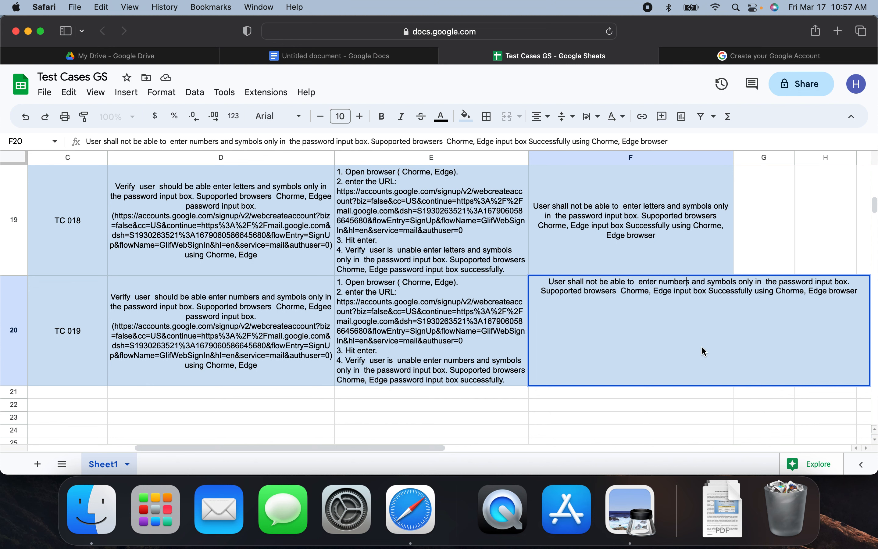
pyautogui.click(648, 440)
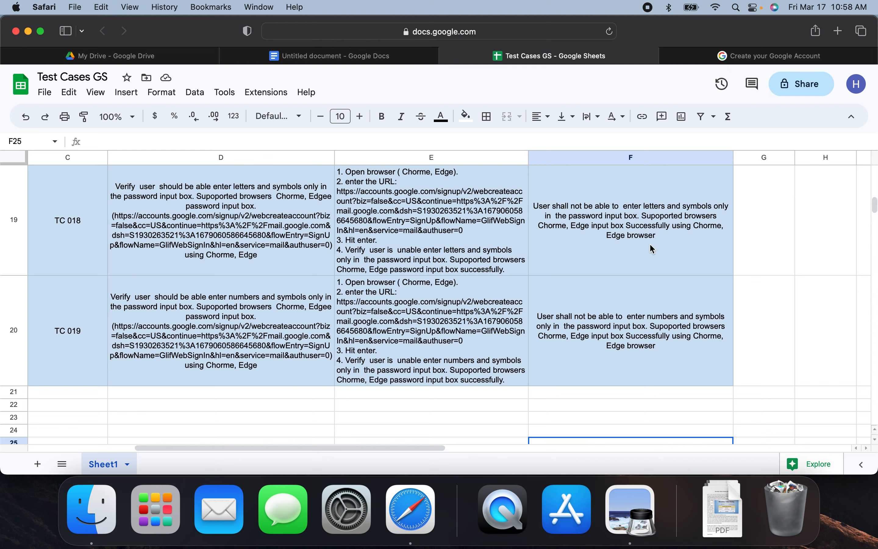
# Review the password test cases, switch to the requirements document in Google Docs and check off the Password requirement.
pyautogui.scroll(3, 650, 243)
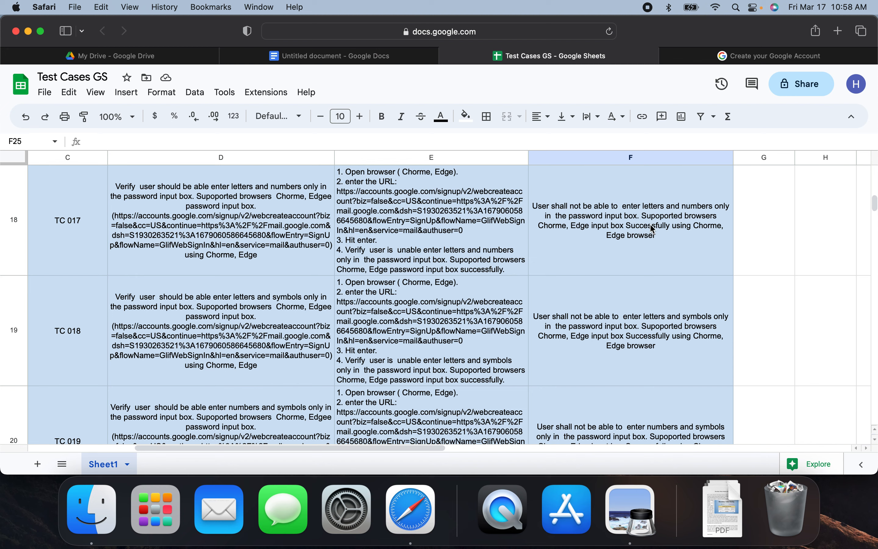
pyautogui.scroll(3, 597, 332)
pyautogui.scroll(5, 597, 332)
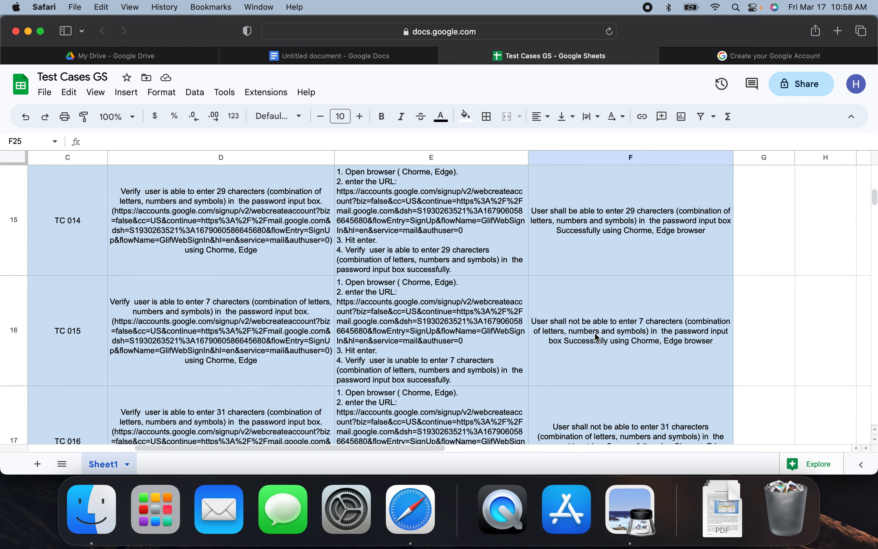
pyautogui.scroll(2, 597, 338)
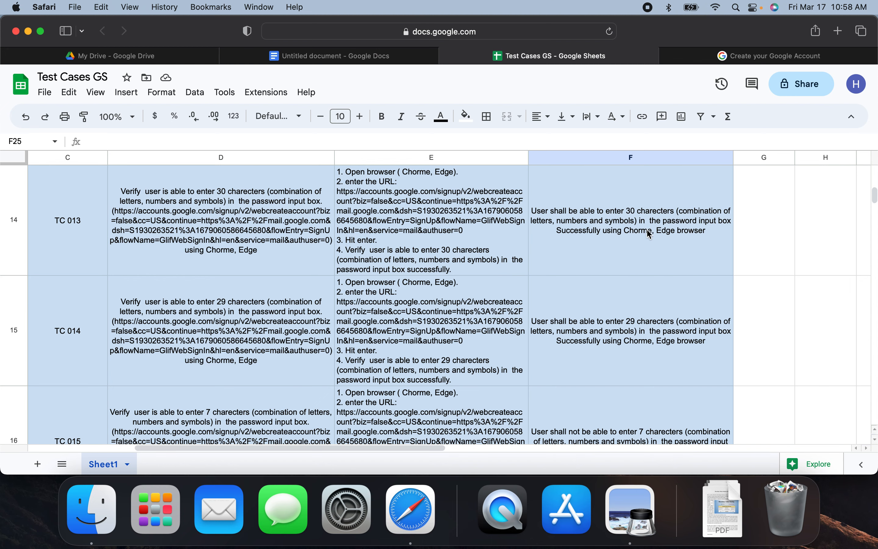
pyautogui.click(387, 58)
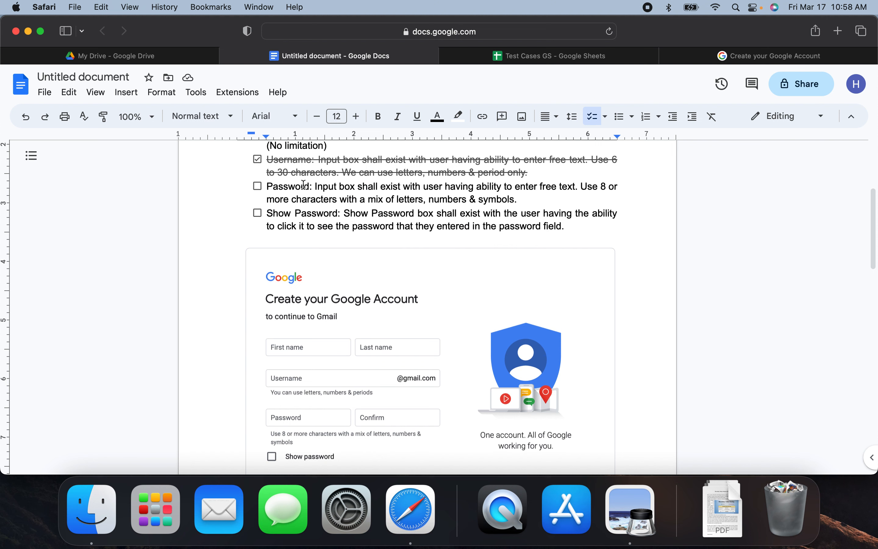
pyautogui.click(263, 192)
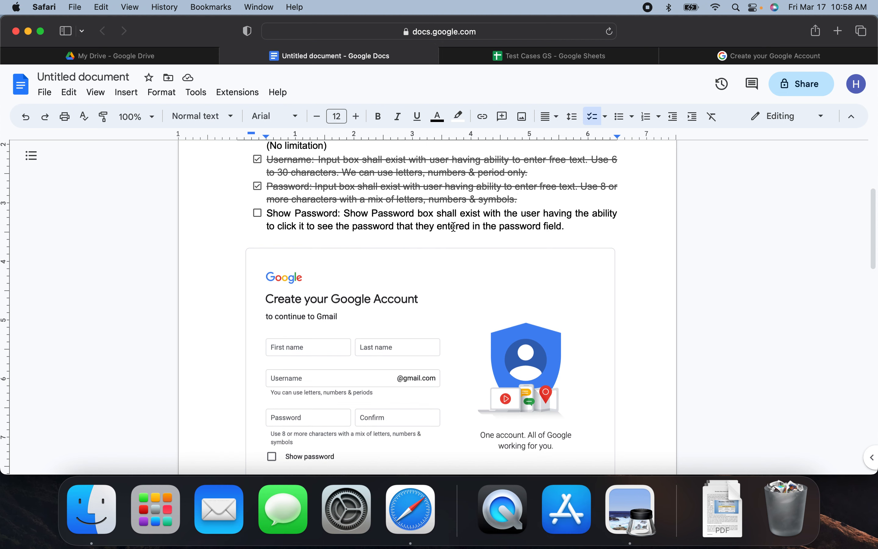
# Return to the Test Cases GS spreadsheet and copy the user story from B20 into B21.
pyautogui.click(518, 58)
pyautogui.scroll(-10, 443, 236)
pyautogui.scroll(-2, 442, 236)
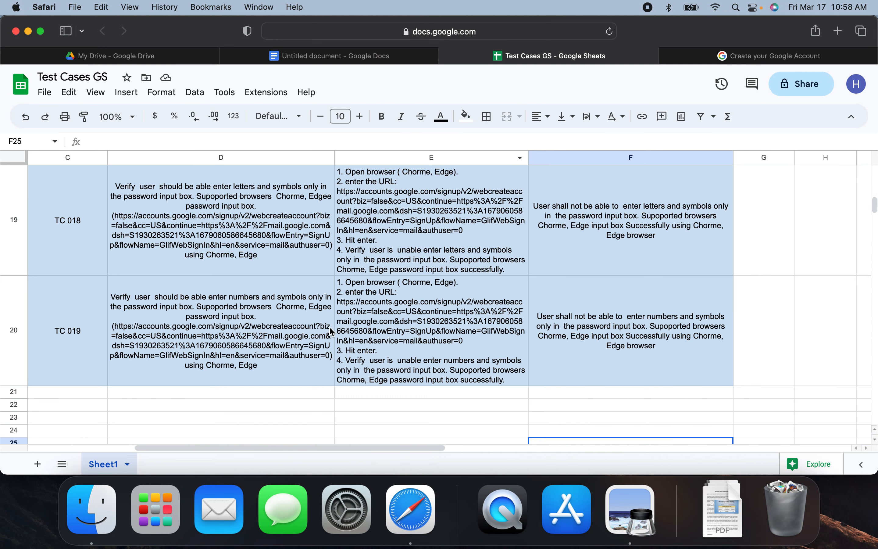
pyautogui.scroll(-2, 323, 330)
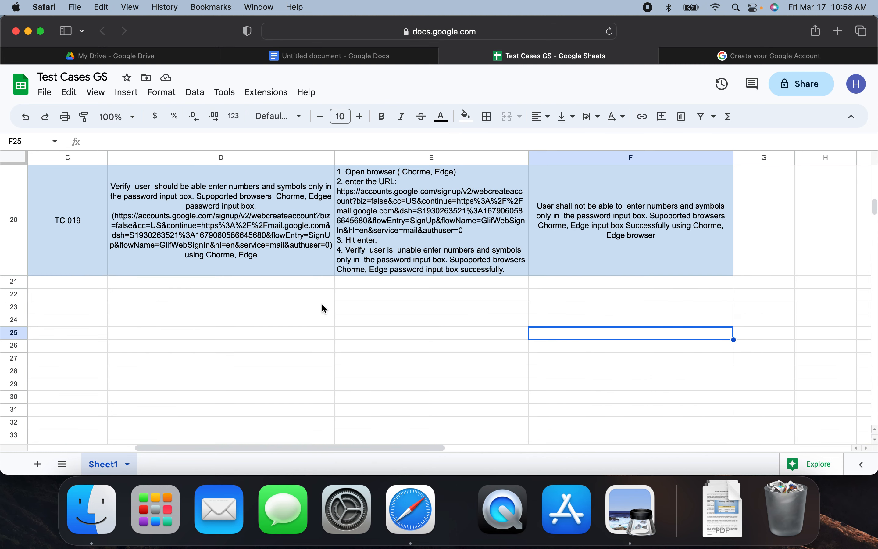
pyautogui.hscroll(-5, 321, 303)
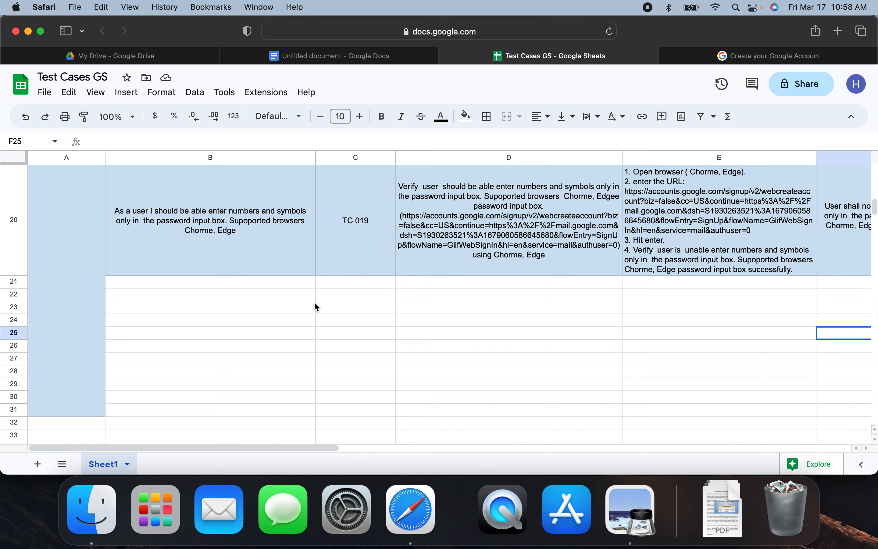
pyautogui.doubleClick(274, 286)
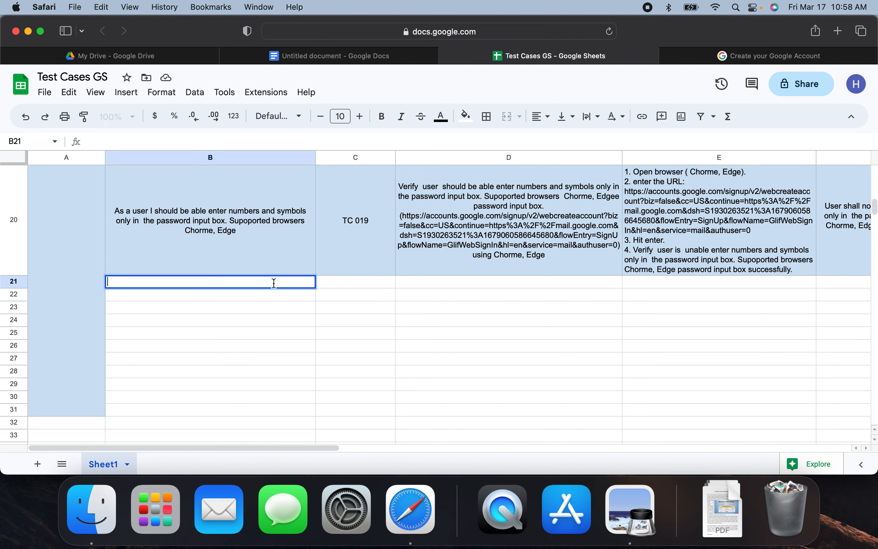
pyautogui.click(359, 303)
pyautogui.click(289, 251)
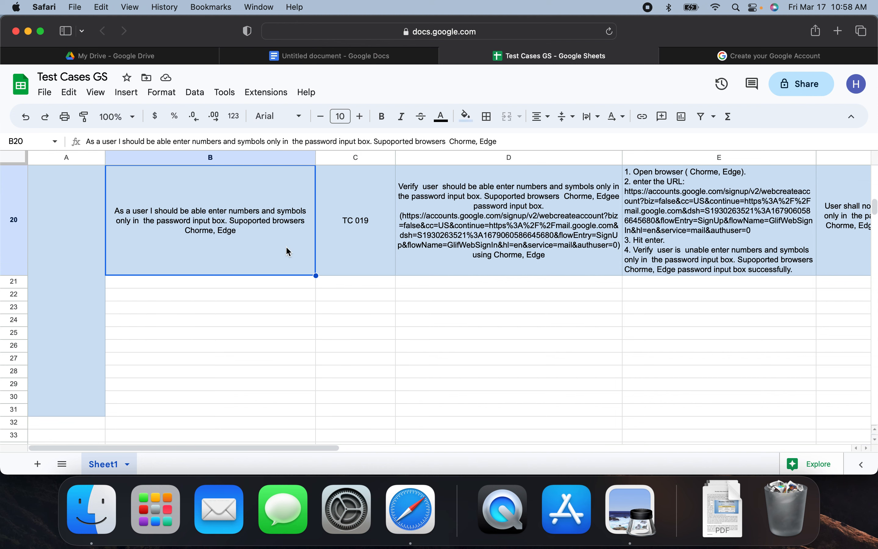
pyautogui.click(270, 287)
pyautogui.press('super+v')
# Extend the test case ID series from C20 to TC 020 in C21.
pyautogui.click(339, 250)
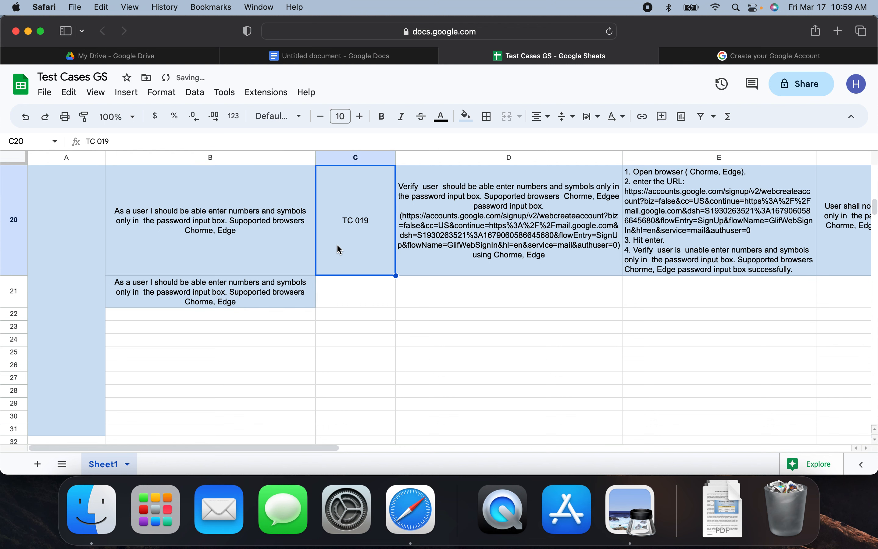
pyautogui.press('super+c')
pyautogui.click(362, 280)
pyautogui.click(414, 288)
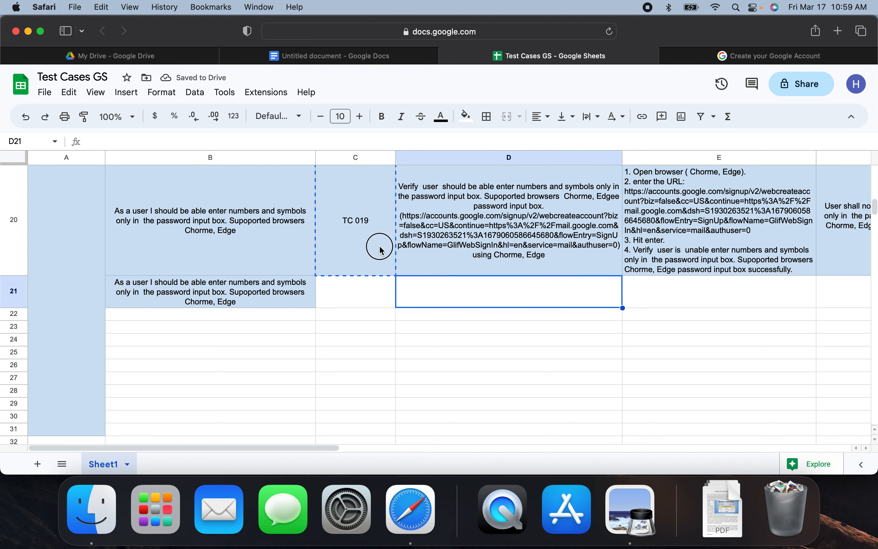
pyautogui.click(381, 250)
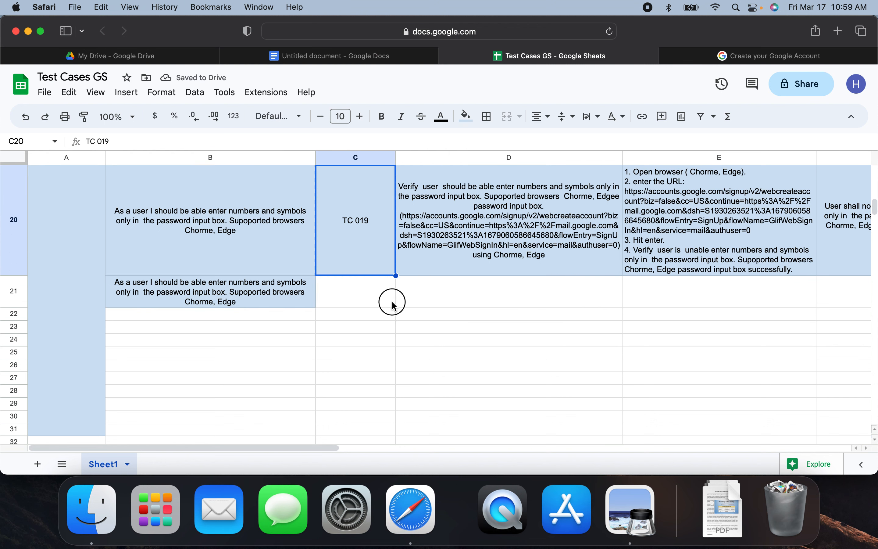
pyautogui.moveTo(395, 276); pyautogui.dragTo(392, 298)
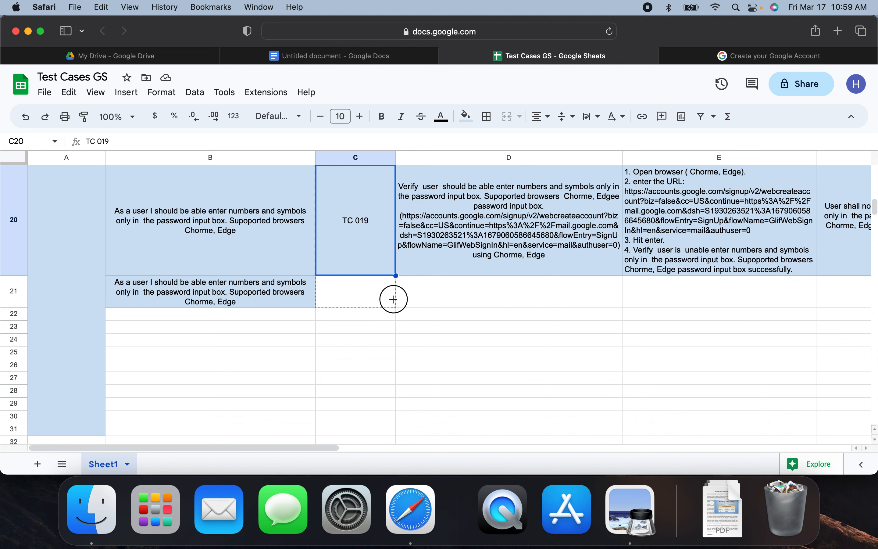
# Copy the test description, test steps and expected result from D20, E20 and F20 into the same columns of row 21.
pyautogui.click(427, 258)
pyautogui.press('super+c')
pyautogui.click(442, 292)
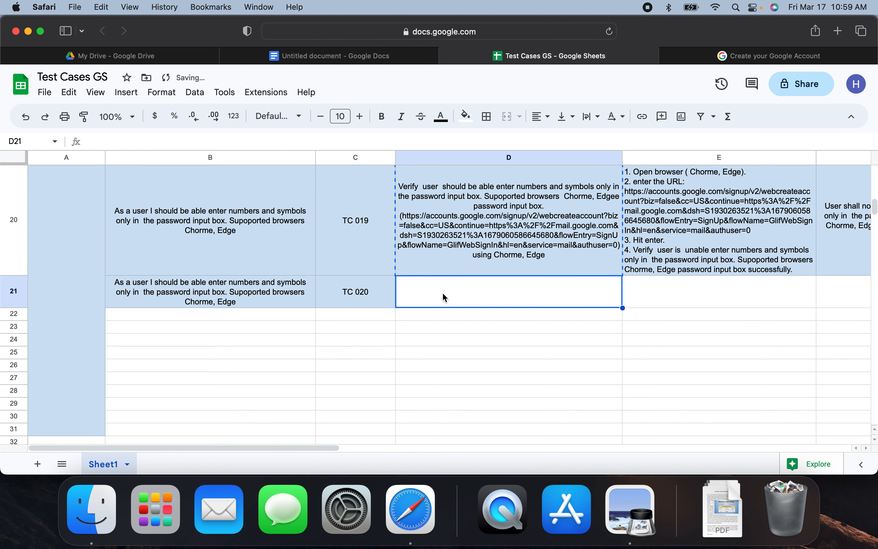
pyautogui.press('super+v')
pyautogui.click(697, 268)
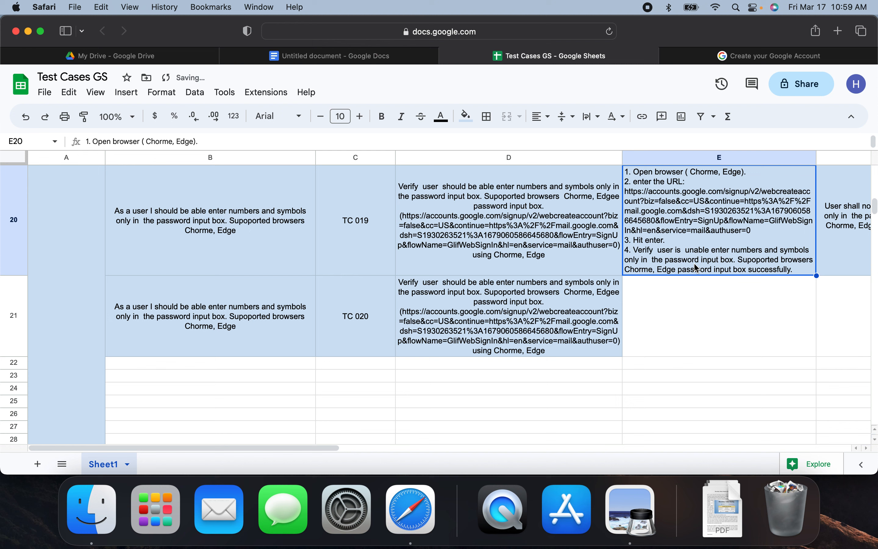
pyautogui.click(706, 291)
pyautogui.press('super+v')
pyautogui.click(841, 251)
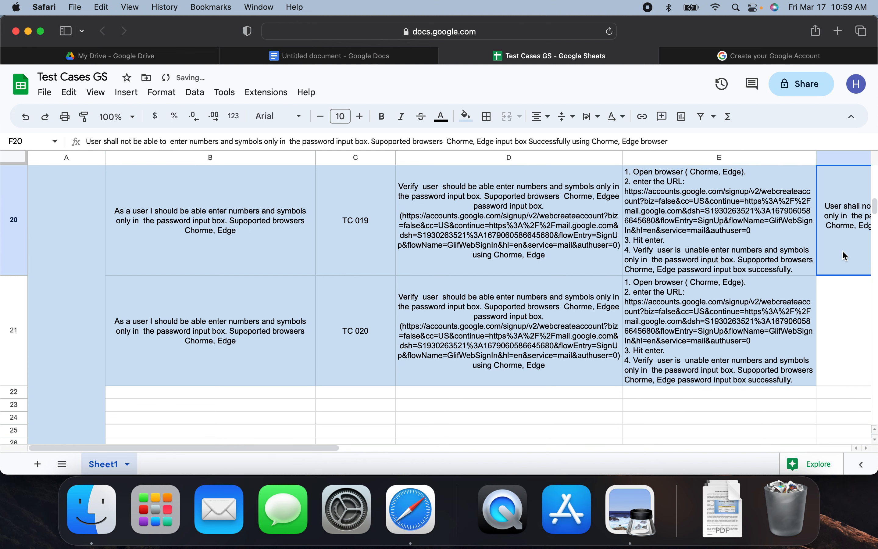
pyautogui.press('super+c')
pyautogui.click(844, 304)
pyautogui.press('super+v')
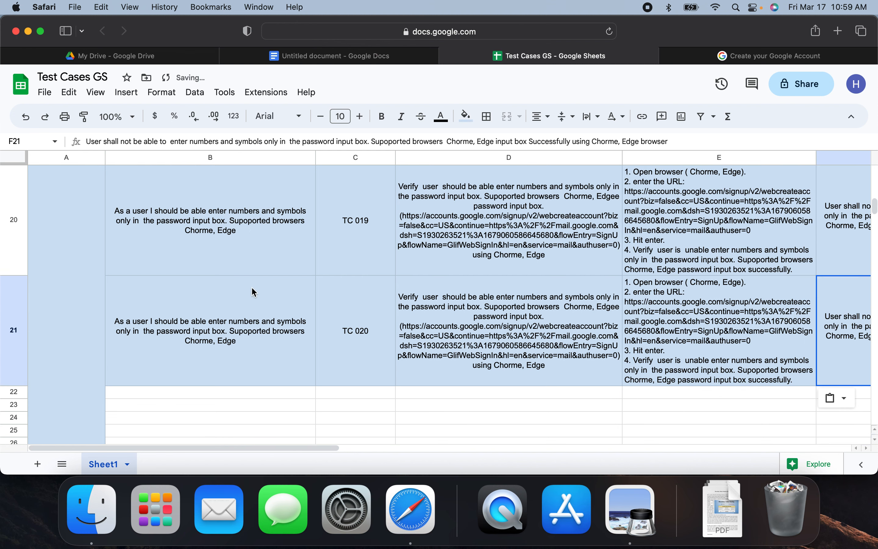
# Reword the user story in B21 to "As a user I should be able to see show password box exist", keeping the supported browsers.
pyautogui.doubleClick(211, 346)
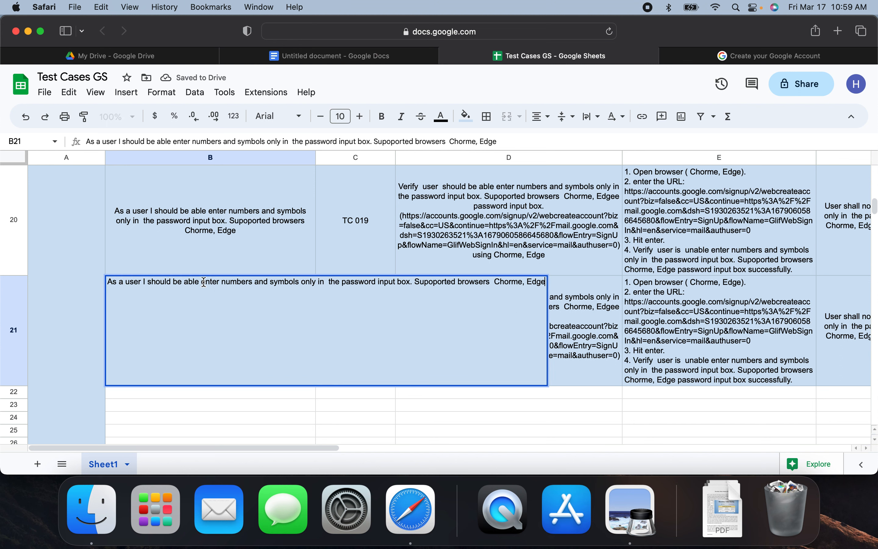
pyautogui.moveTo(203, 282); pyautogui.dragTo(396, 282)
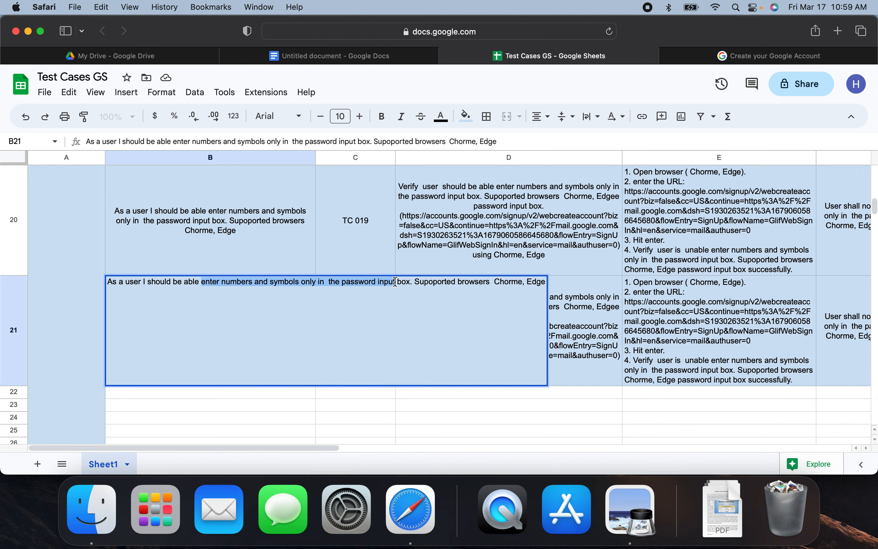
pyautogui.write('to see')
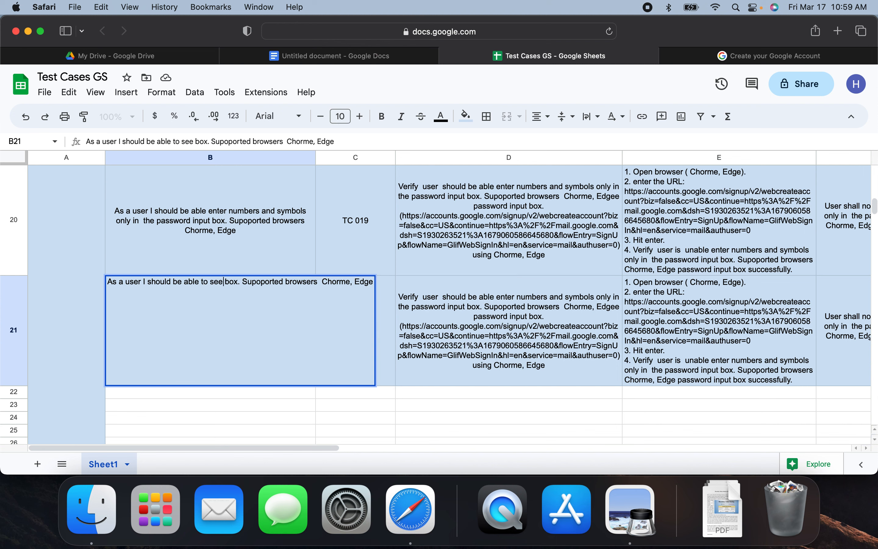
pyautogui.write(' show p')
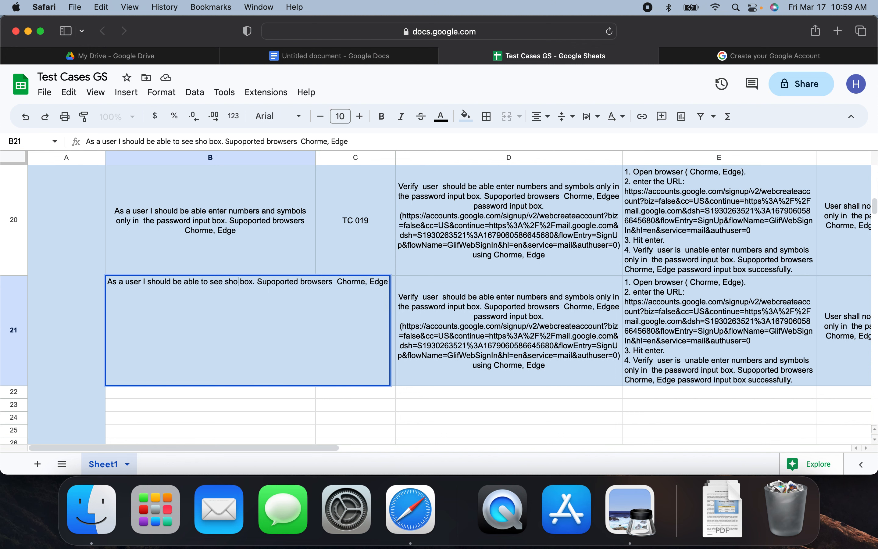
pyautogui.write('asswor')
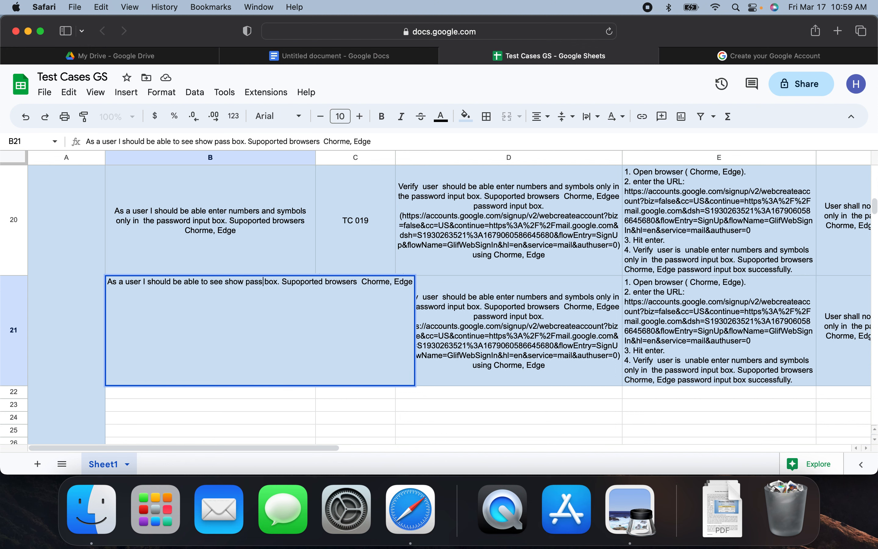
pyautogui.write('d')
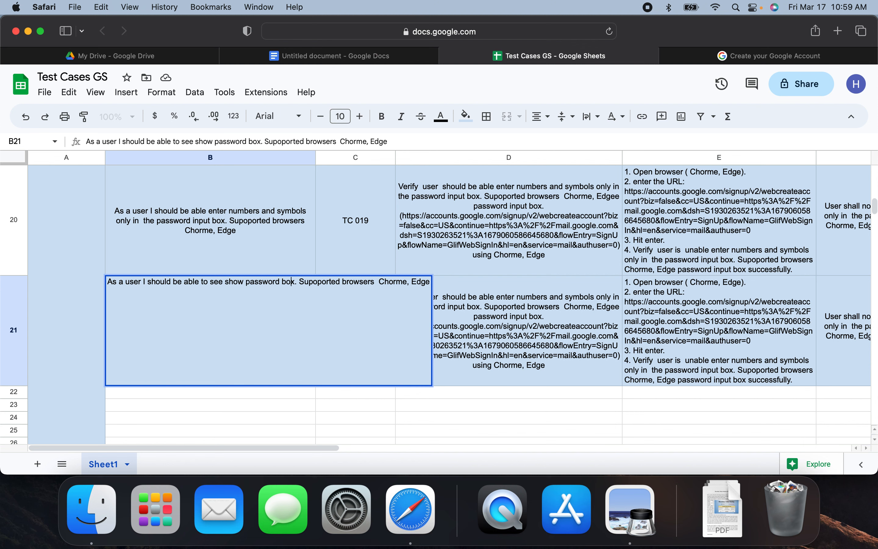
pyautogui.write('xist')
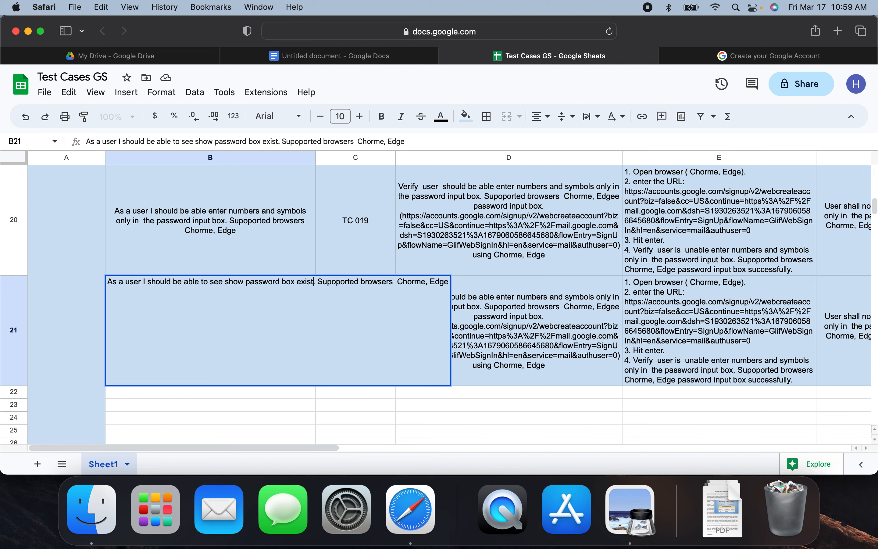
pyautogui.click(505, 329)
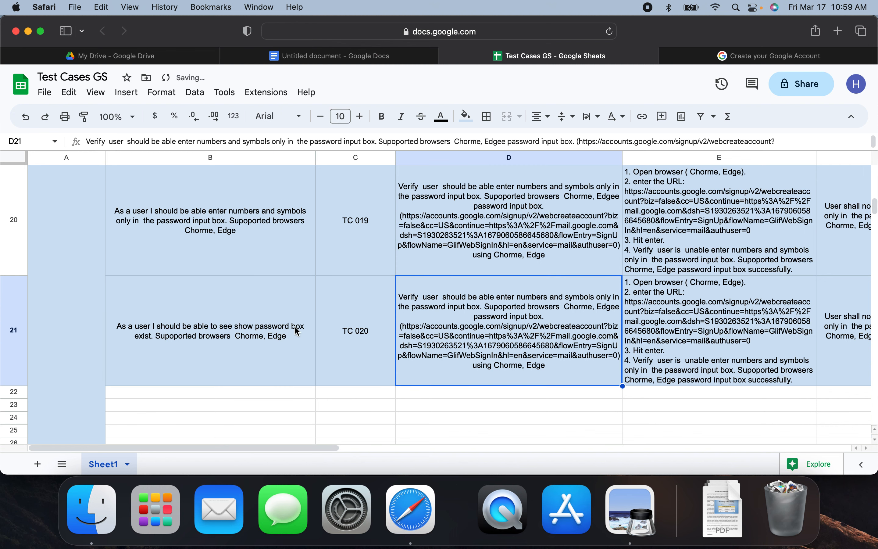
# Reuse the B21 wording in D21 so the test description starts "Verify user should be able to see show password box exist.".
pyautogui.doubleClick(248, 345)
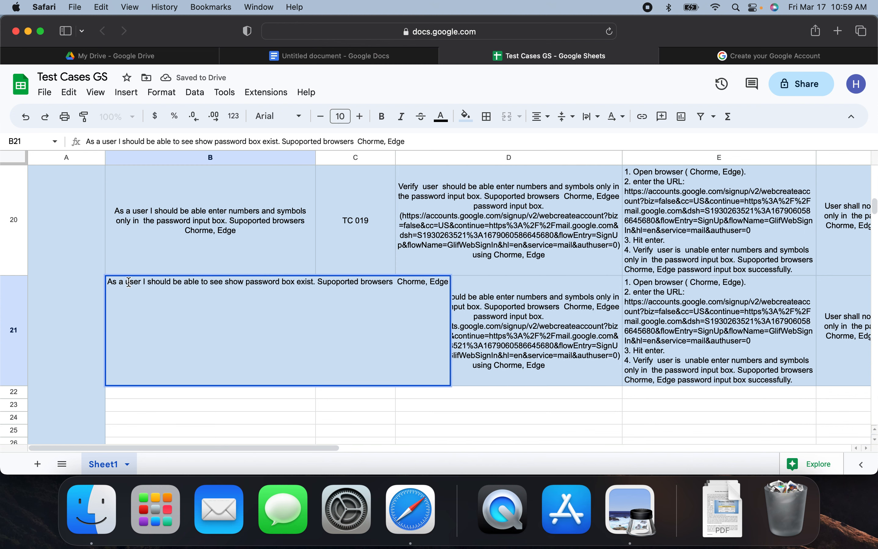
pyautogui.moveTo(128, 282); pyautogui.dragTo(312, 282)
pyautogui.doubleClick(459, 313)
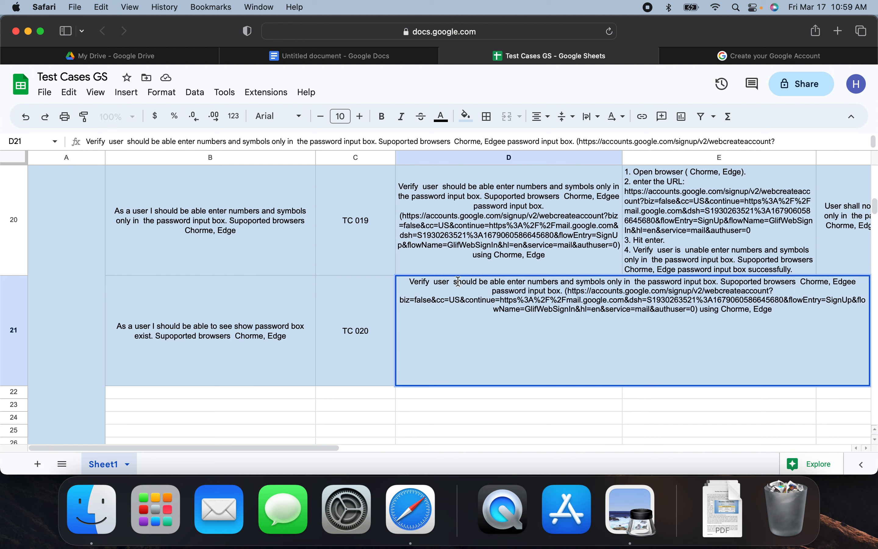
pyautogui.moveTo(435, 285); pyautogui.dragTo(720, 279)
pyautogui.press('super+v')
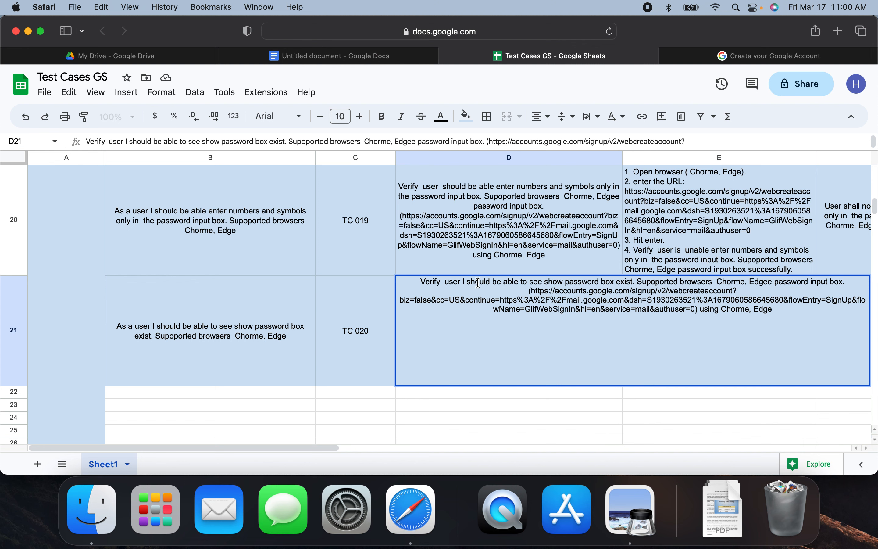
pyautogui.click(466, 281)
pyautogui.press('BackSpace')
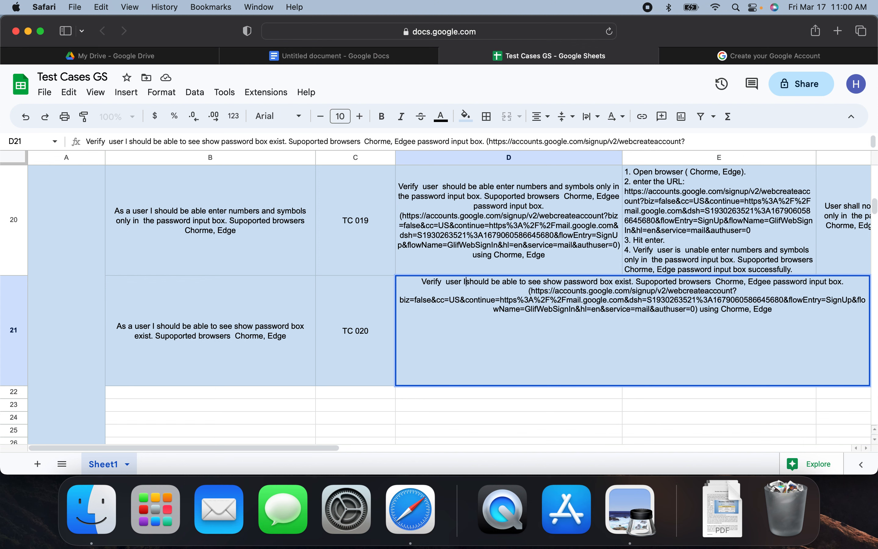
pyautogui.press('BackSpace')
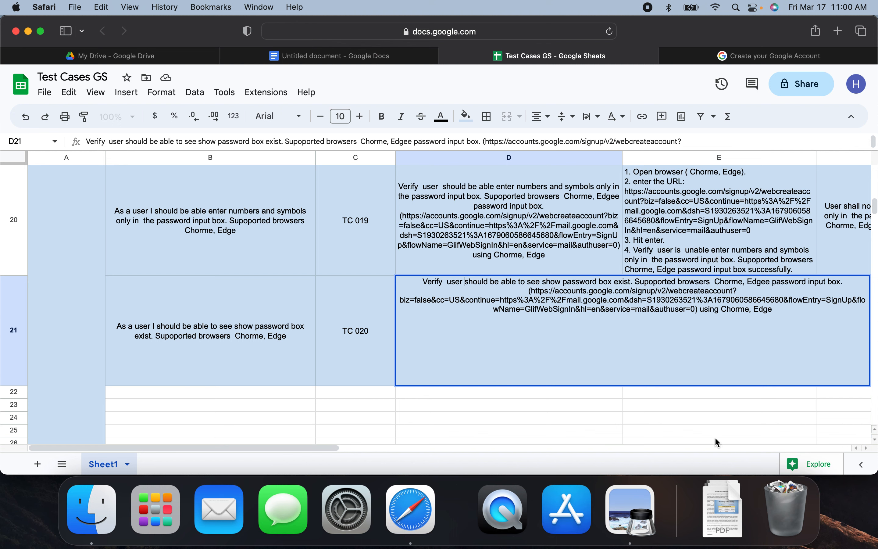
pyautogui.click(702, 417)
# Change test step 4 in E21 to "Verify user is should be able to see show password box exist. Supoported browsers Chorme, Edge".
pyautogui.click(692, 346)
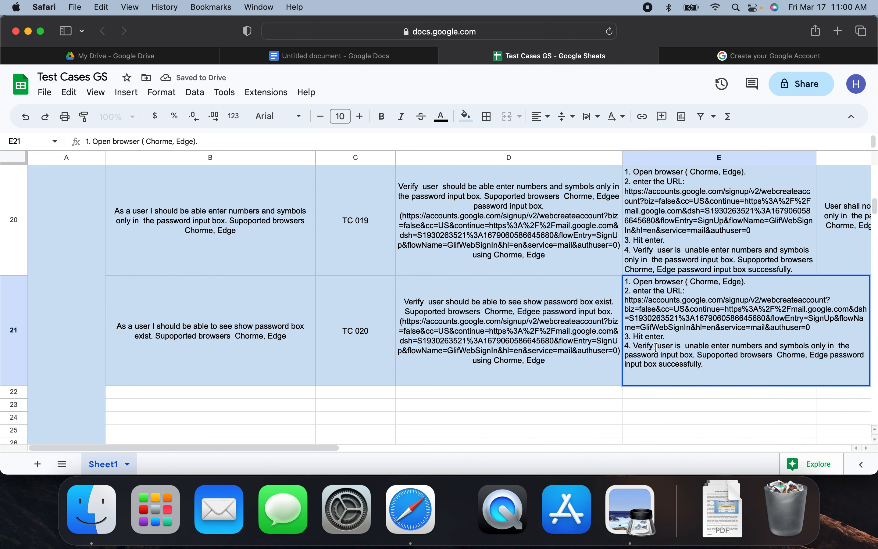
pyautogui.moveTo(657, 346); pyautogui.dragTo(695, 354)
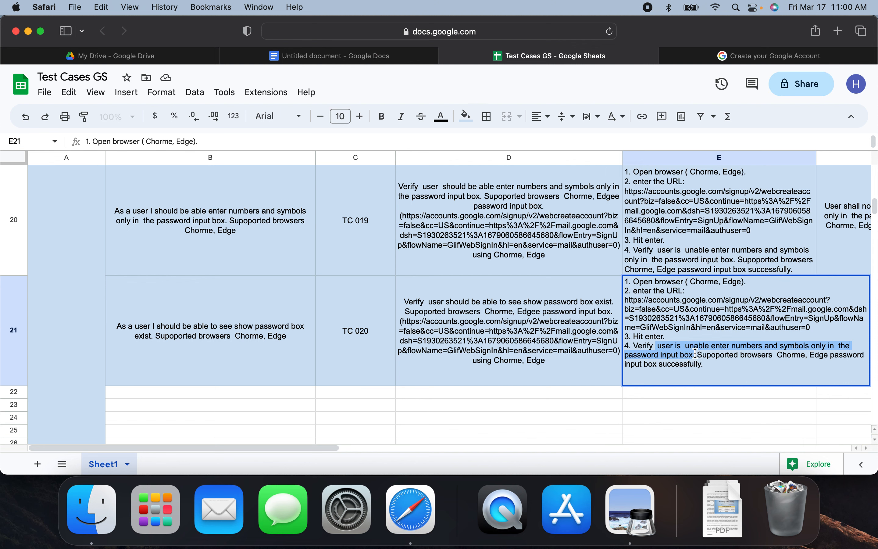
pyautogui.press('cmd+v')
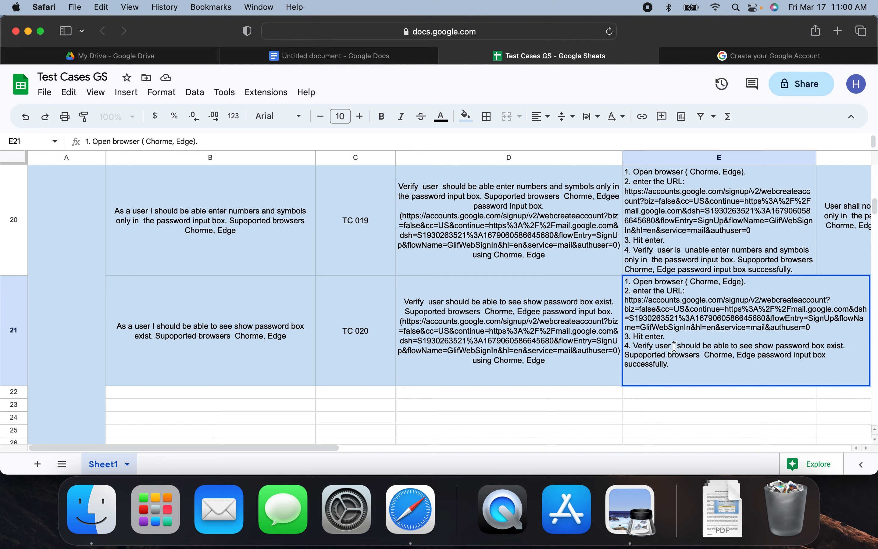
pyautogui.click(674, 345)
pyautogui.press('BackSpace')
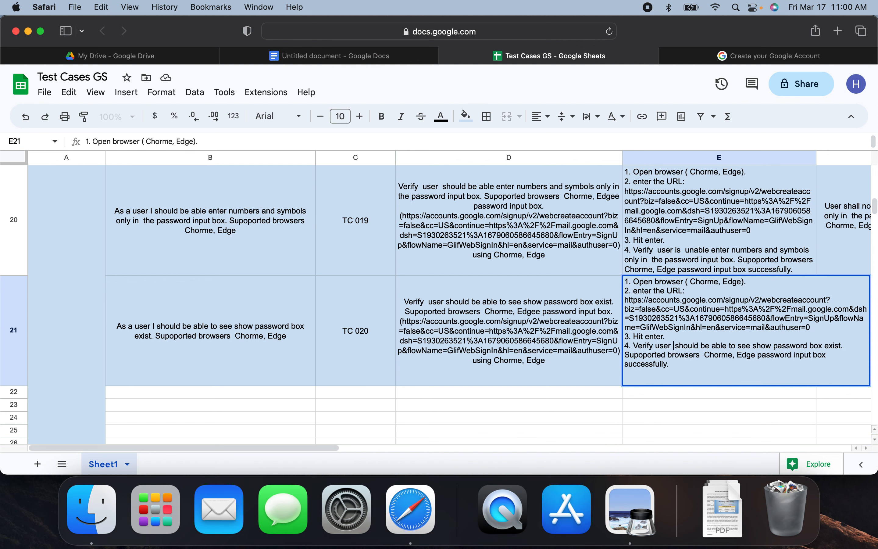
pyautogui.press('BackSpace')
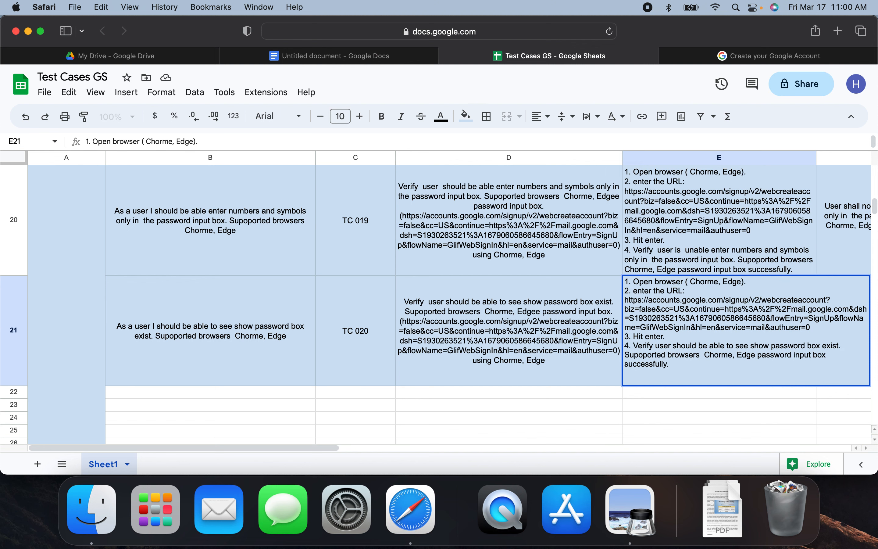
pyautogui.write('is')
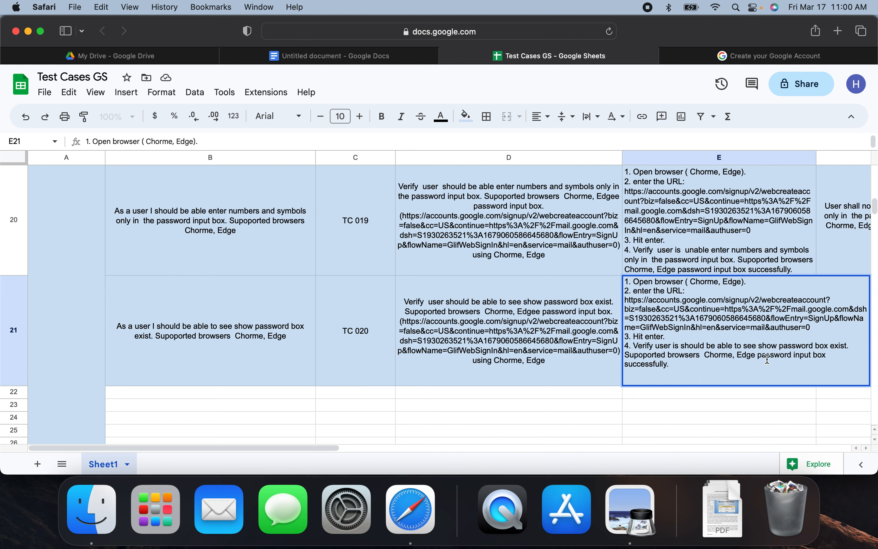
pyautogui.moveTo(760, 358); pyautogui.dragTo(762, 369)
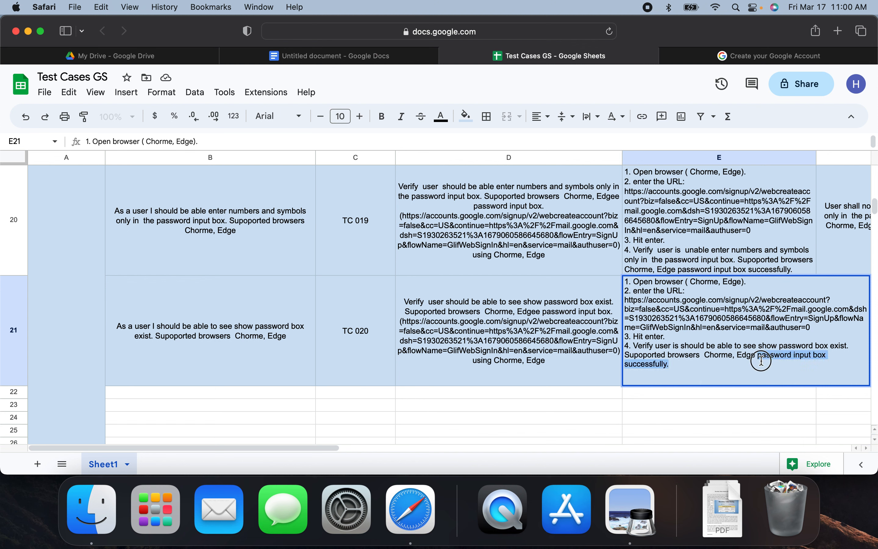
pyautogui.press('BackSpace')
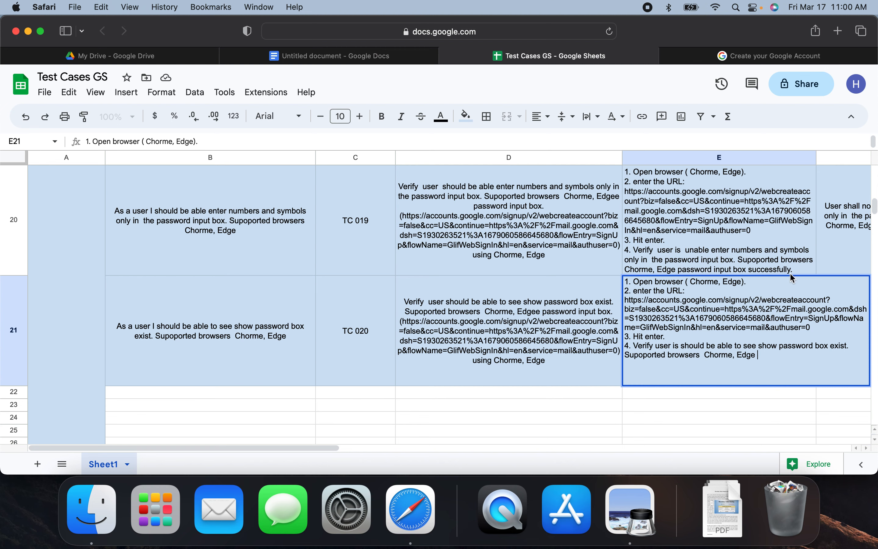
pyautogui.click(865, 398)
# Remove "not" from the expected result in F21 and replace the numbers-and-symbols phrase with the copied show password wording.
pyautogui.doubleClick(856, 342)
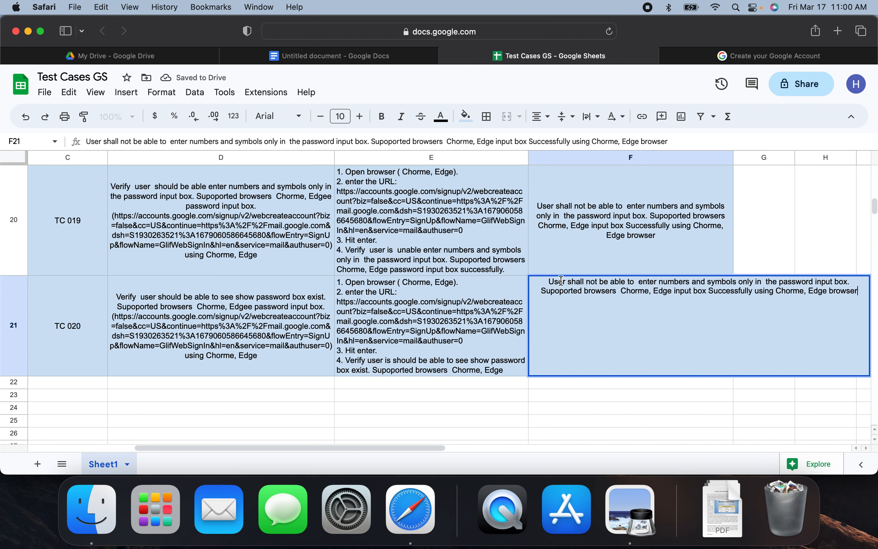
pyautogui.doubleClick(595, 282)
pyautogui.press('BackSpace')
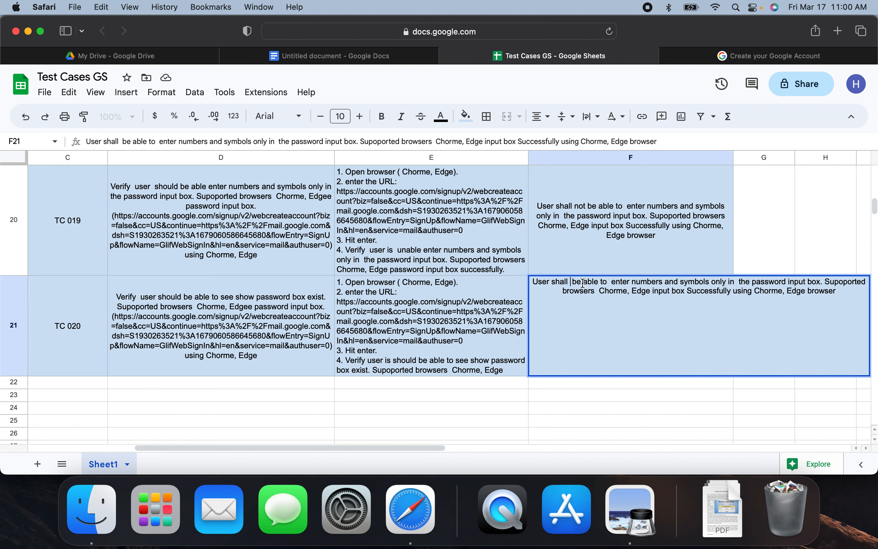
pyautogui.moveTo(583, 282); pyautogui.dragTo(823, 279)
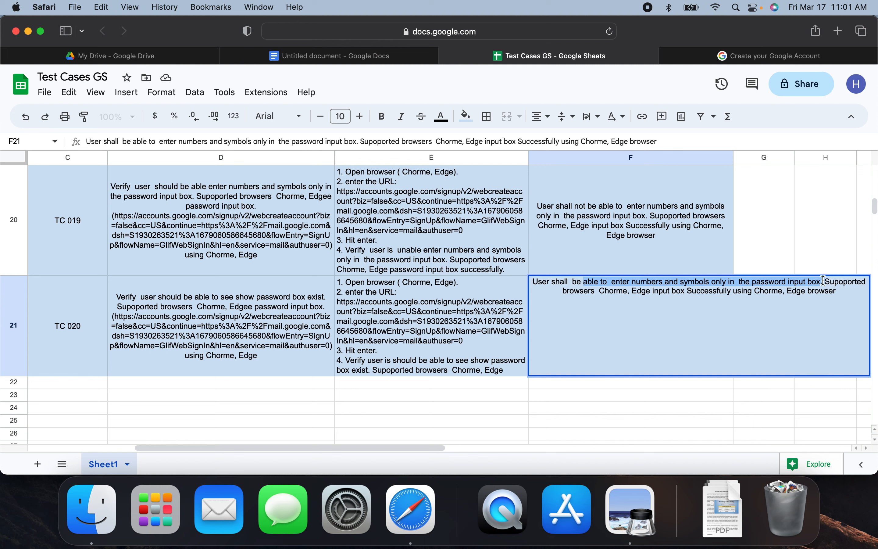
pyautogui.press('cmd+v')
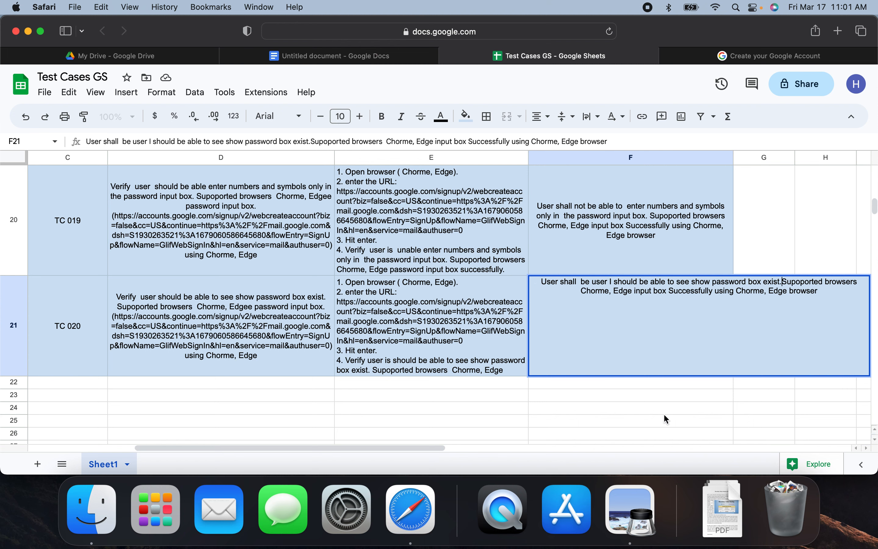
pyautogui.click(655, 410)
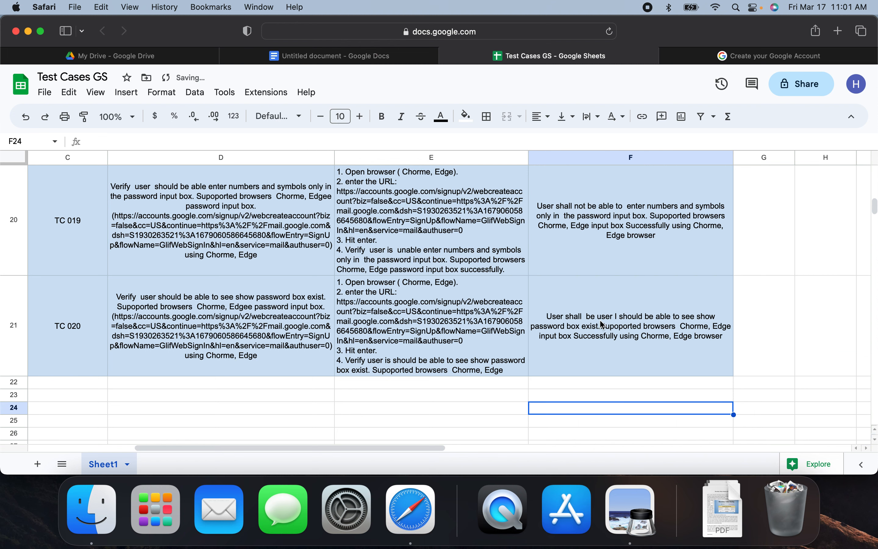
# Delete the duplicated "user I should be" wording so F21 starts "User shall be able to see show password box exist.".
pyautogui.doubleClick(618, 325)
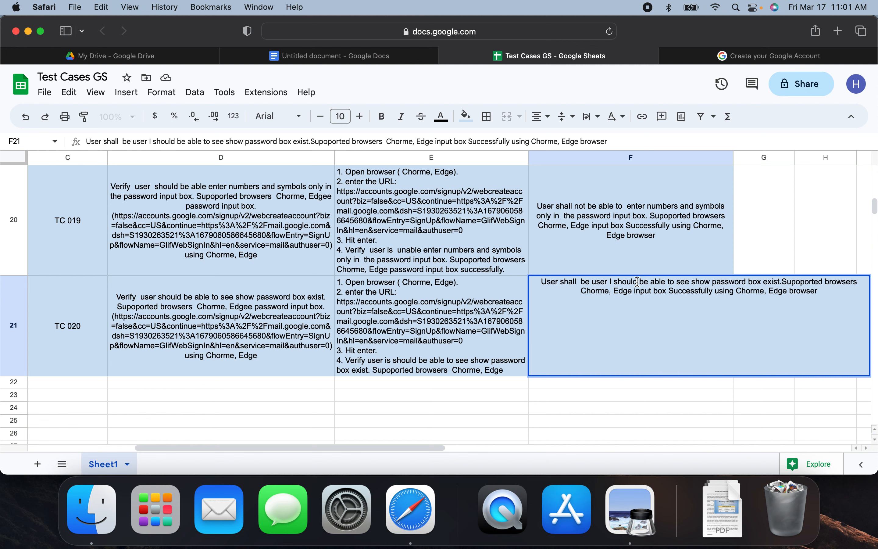
pyautogui.moveTo(638, 281); pyautogui.dragTo(583, 283)
pyautogui.press('BackSpace')
pyautogui.press('BackSpace')
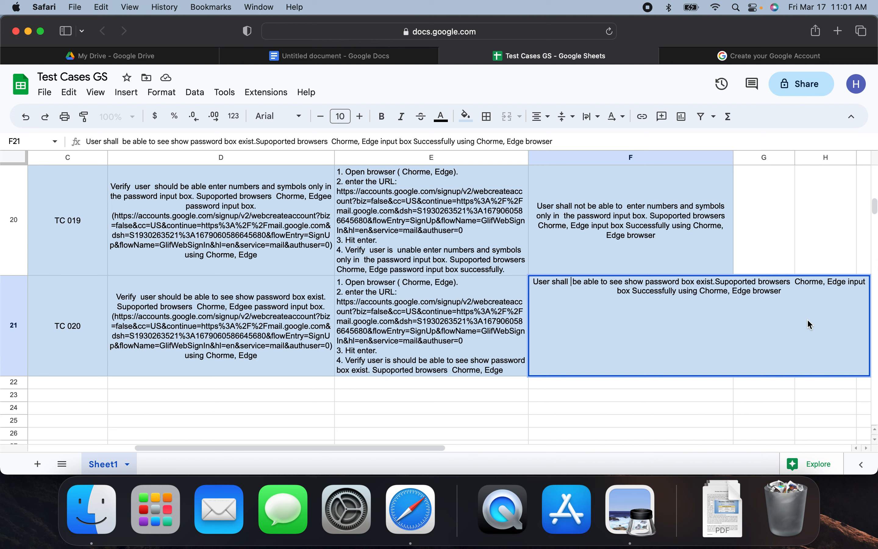
pyautogui.click(612, 408)
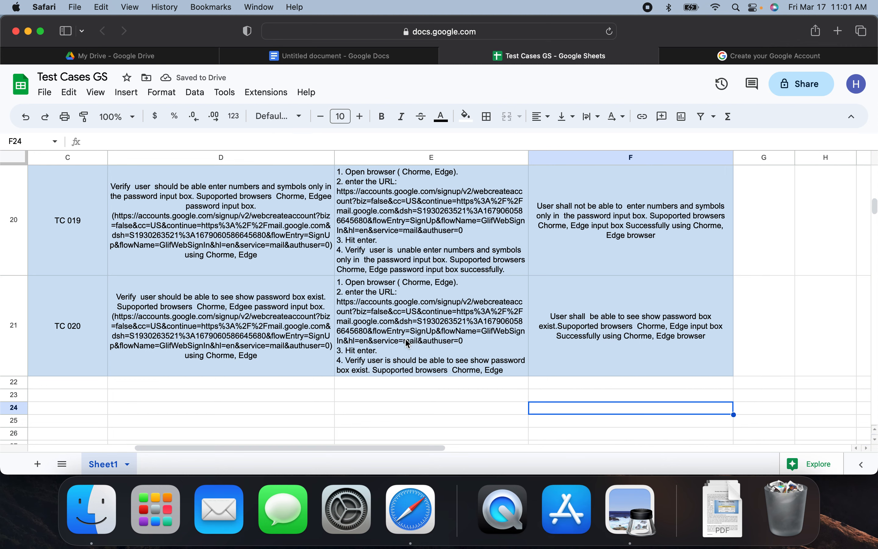
# Copy the user story from B21 into B22 and extend the test case ID series to TC 021 in C22.
pyautogui.hscroll(-5, 407, 341)
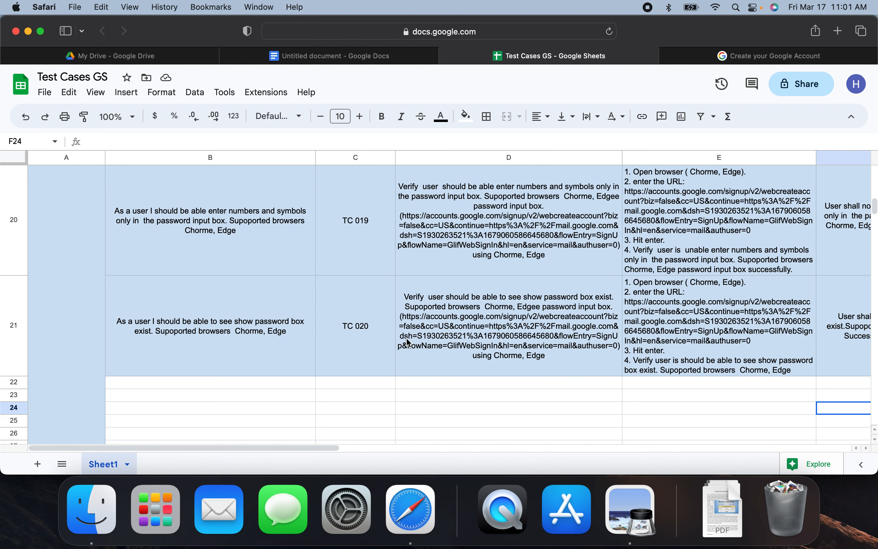
pyautogui.click(231, 342)
pyautogui.press('super+c')
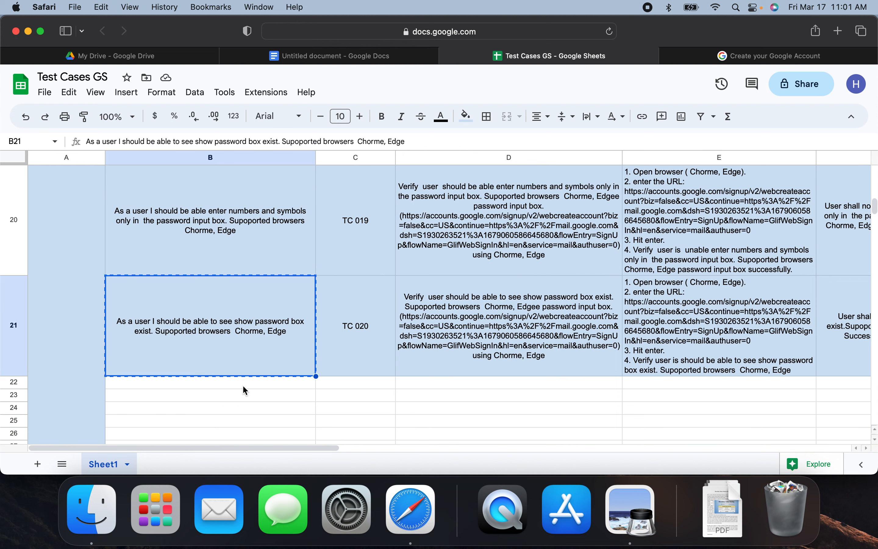
pyautogui.click(243, 386)
pyautogui.press('super+v')
pyautogui.click(352, 359)
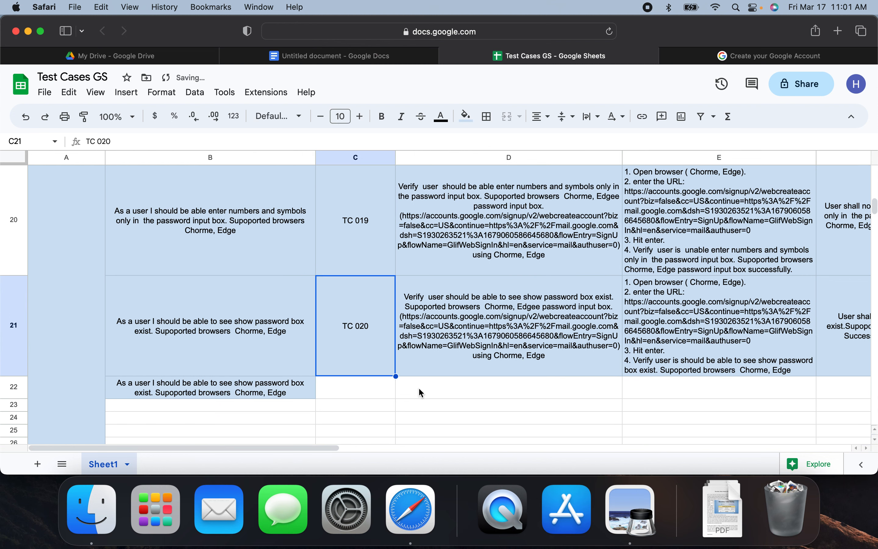
pyautogui.moveTo(394, 376); pyautogui.dragTo(394, 387)
# Copy the test description from D21 into D22 and the test steps from E21 into E22.
pyautogui.click(439, 359)
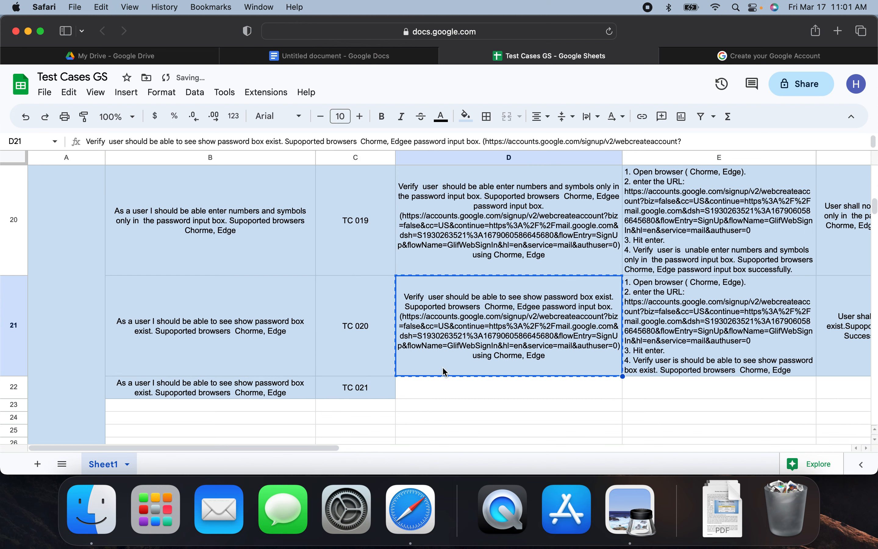
pyautogui.click(450, 396)
pyautogui.press('super+v')
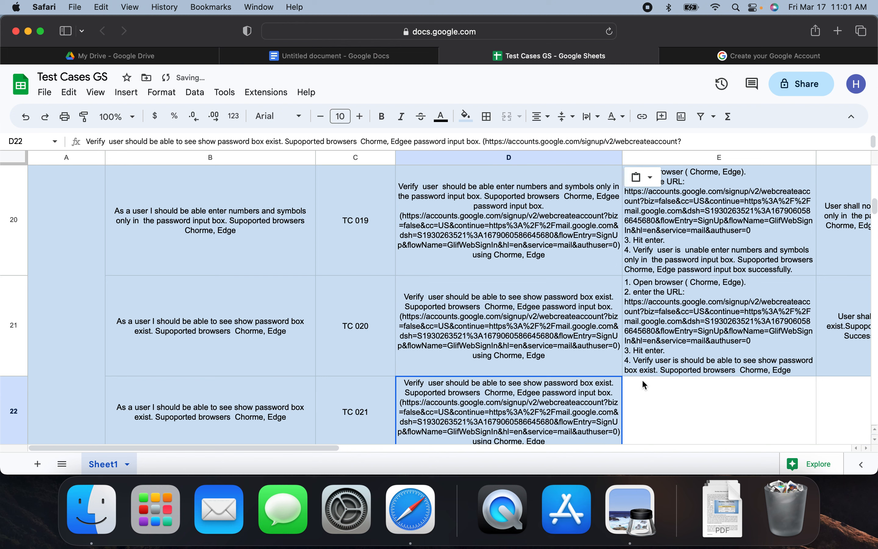
pyautogui.click(676, 373)
pyautogui.press('super+c')
pyautogui.click(679, 388)
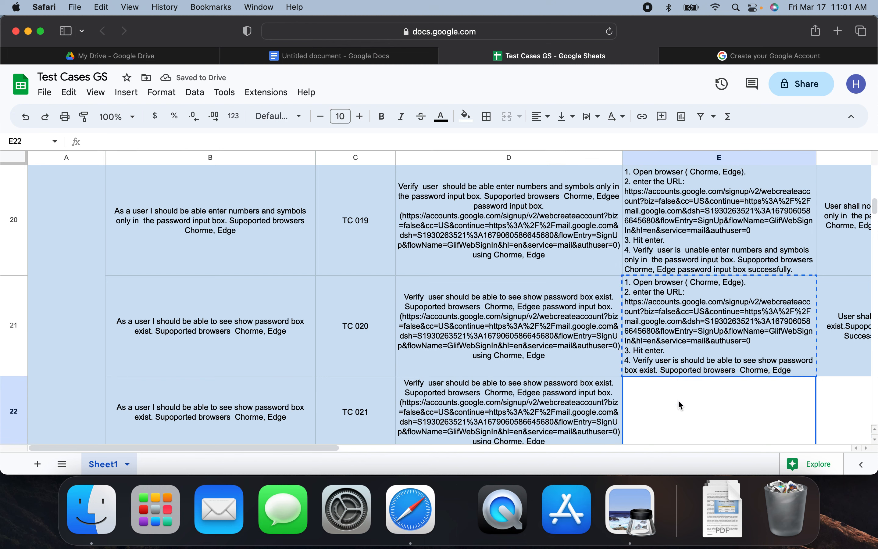
pyautogui.press('super+v')
# Copy the expected result from F21 into F22.
pyautogui.click(863, 341)
pyautogui.press('super+c')
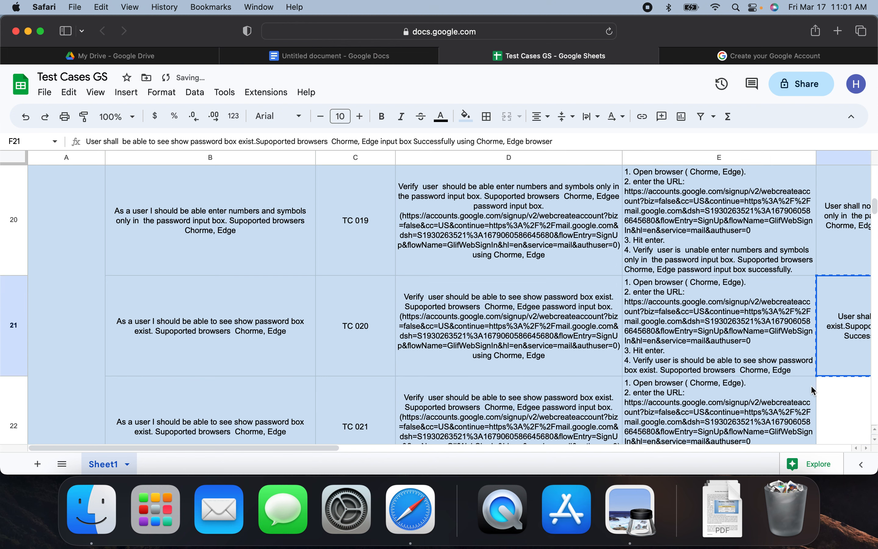
pyautogui.click(812, 390)
pyautogui.click(850, 394)
pyautogui.press('super+v')
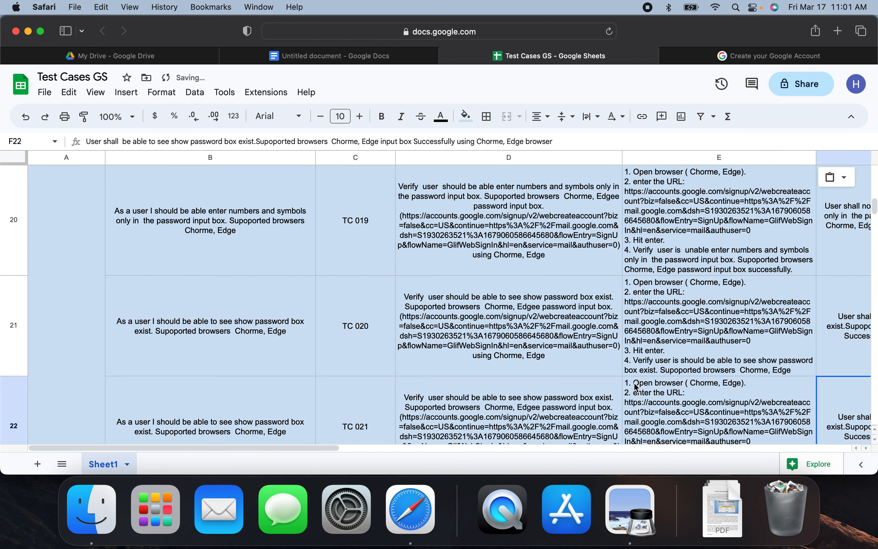
# Replace "see" with "click" in the B22 user story so it reads "should be able to click show password box".
pyautogui.doubleClick(248, 413)
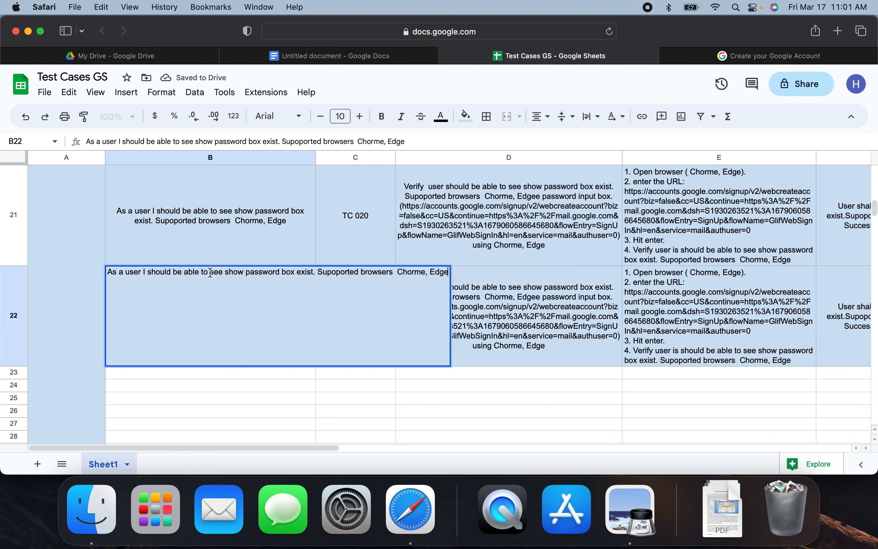
pyautogui.click(242, 272)
pyautogui.click(221, 272)
pyautogui.press('BackSpace')
pyautogui.press('BackSpace')
pyautogui.press('BackSpace')
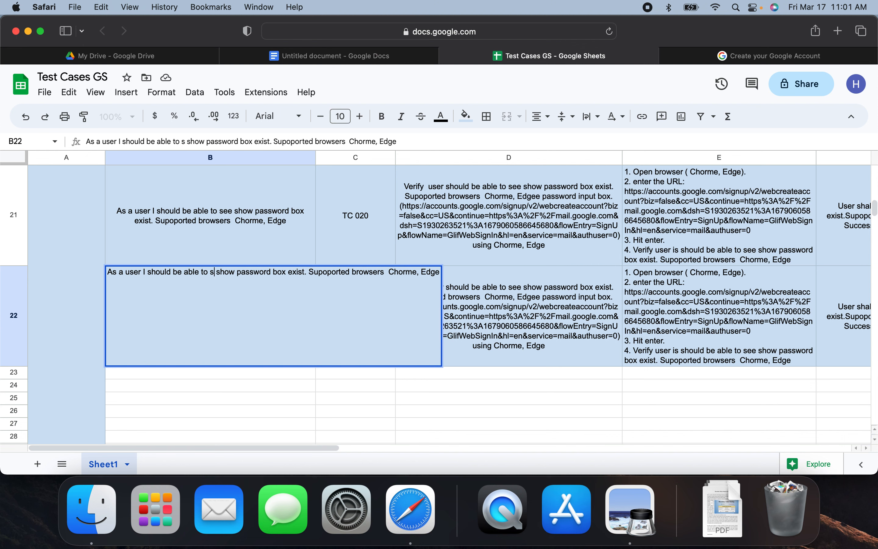
pyautogui.write('click')
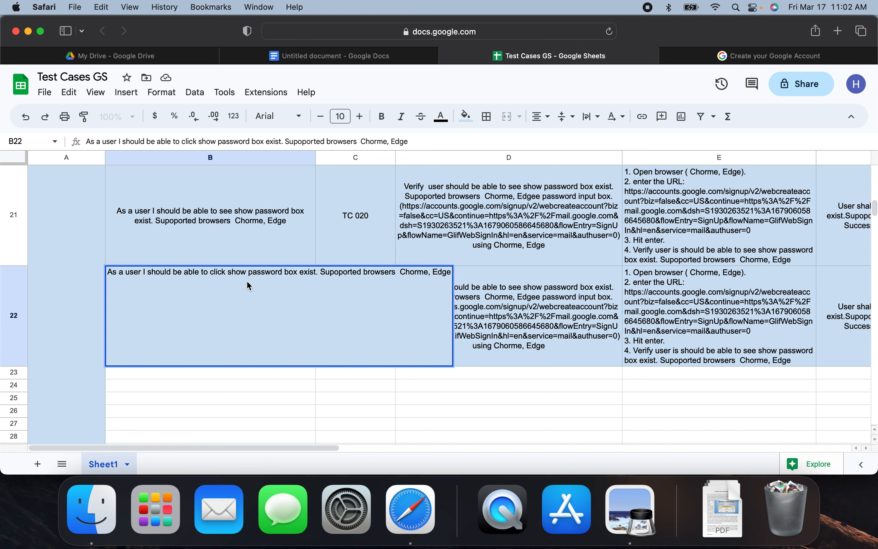
# Replace "exist" in the B22 user story with "to see whatever I input in the password input box".
pyautogui.click(314, 272)
pyautogui.press('BackSpace')
pyautogui.press('BackSpace')
pyautogui.press('BackSpace')
pyautogui.press('BackSpace')
pyautogui.press('BackSpace')
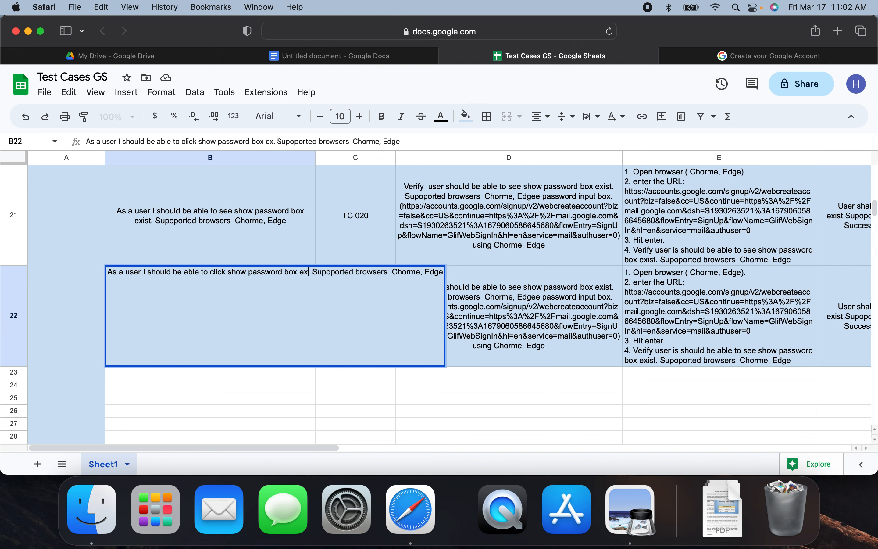
pyautogui.press('BackSpace')
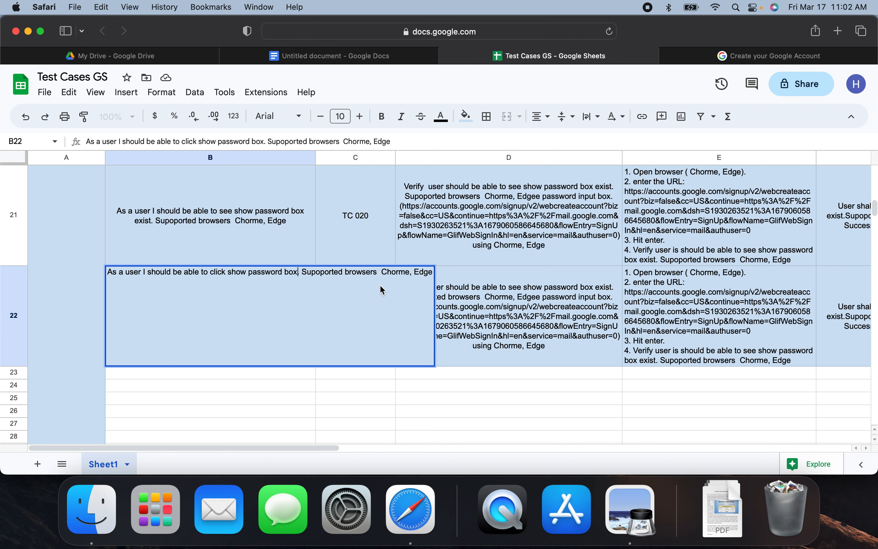
pyautogui.write('to see')
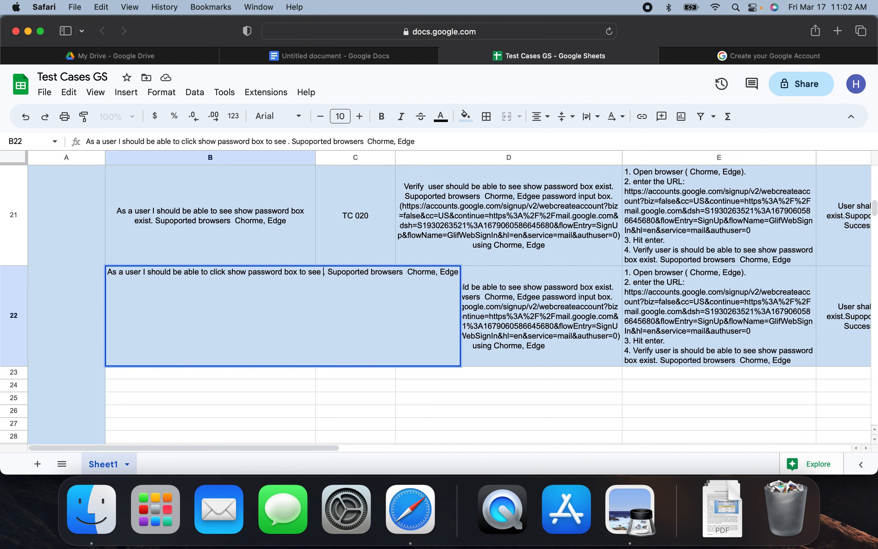
pyautogui.write(' whate')
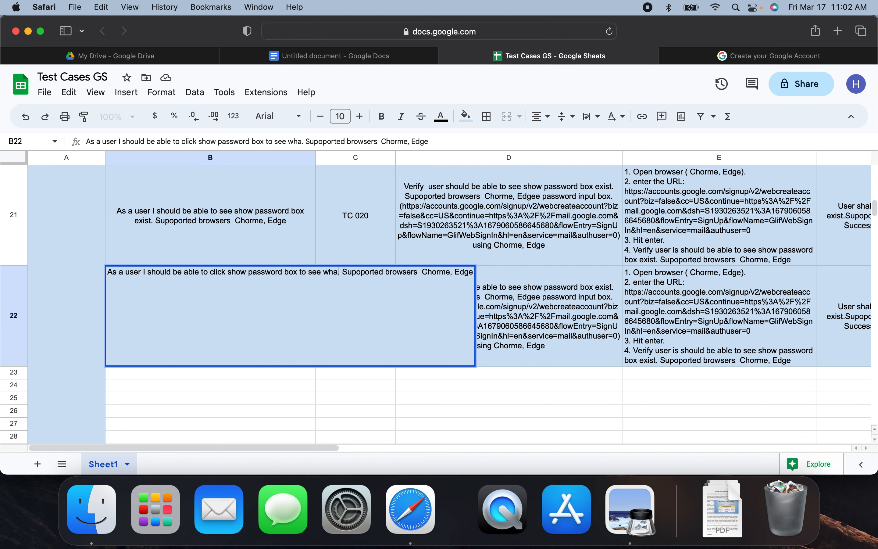
pyautogui.write('ver ')
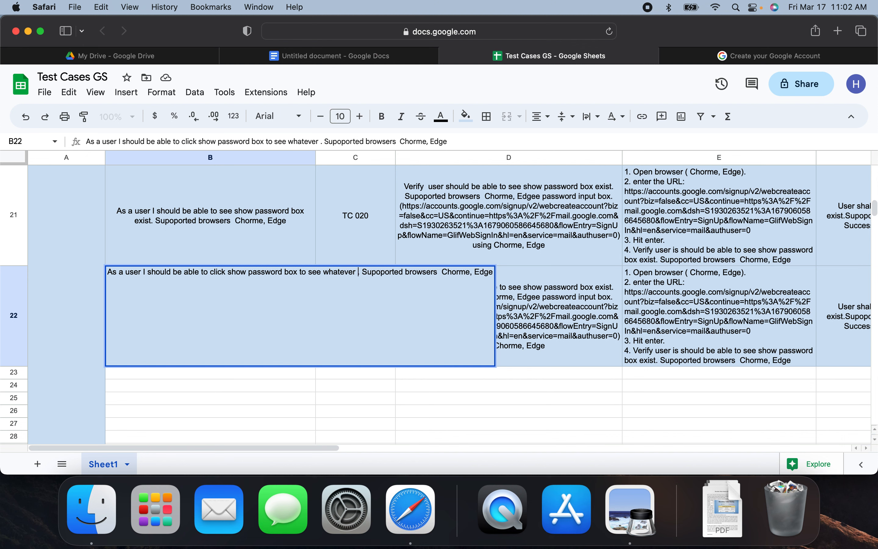
pyautogui.write('I ')
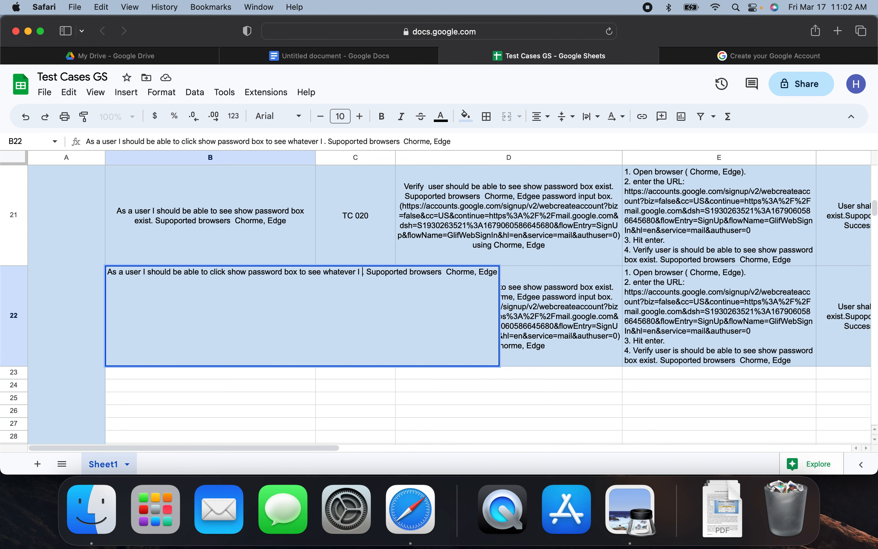
pyautogui.write('input')
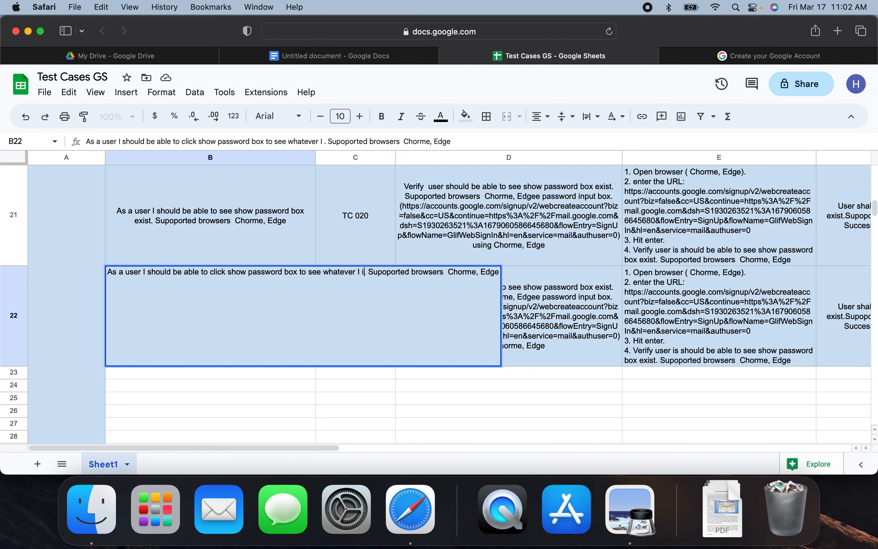
pyautogui.write(' in the ')
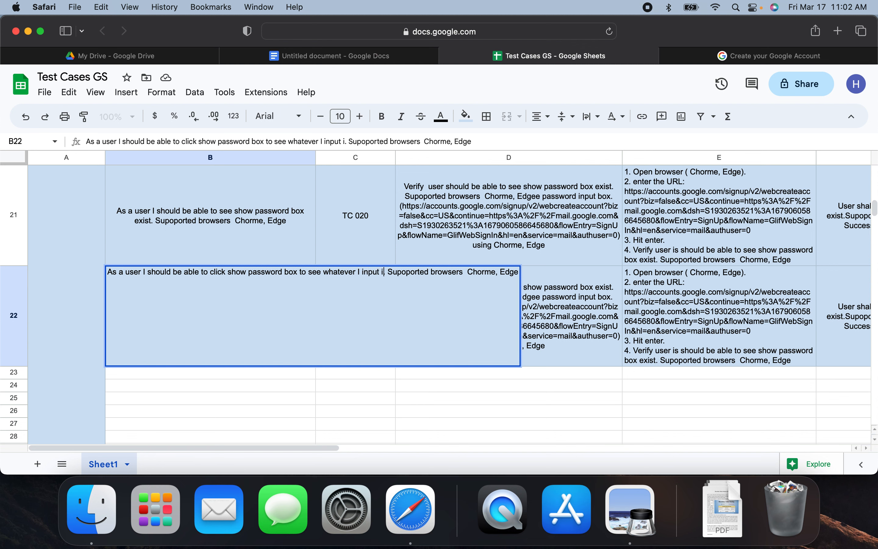
pyautogui.write('passwor')
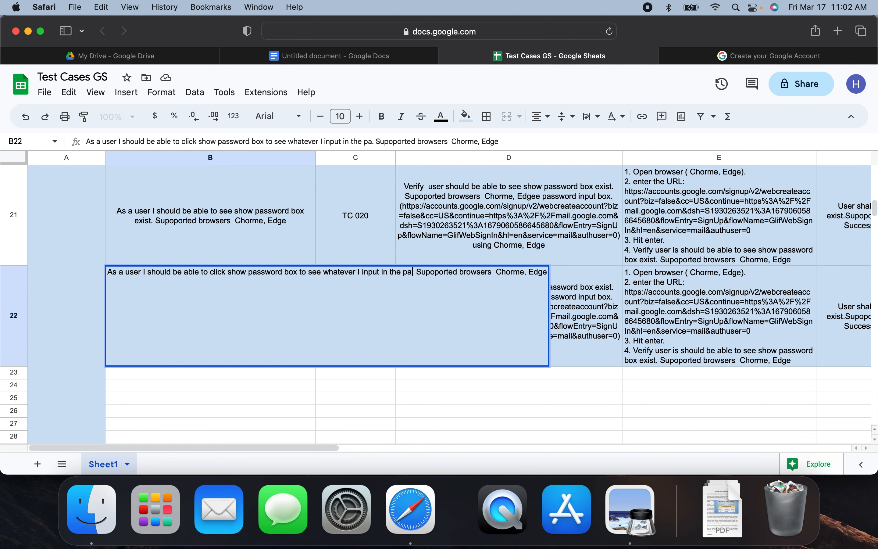
pyautogui.write('d ')
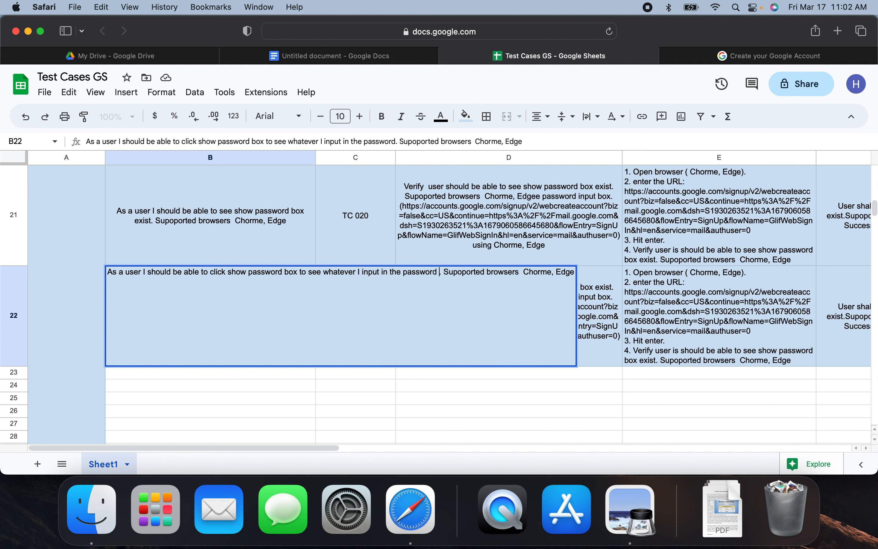
pyautogui.write('inpu')
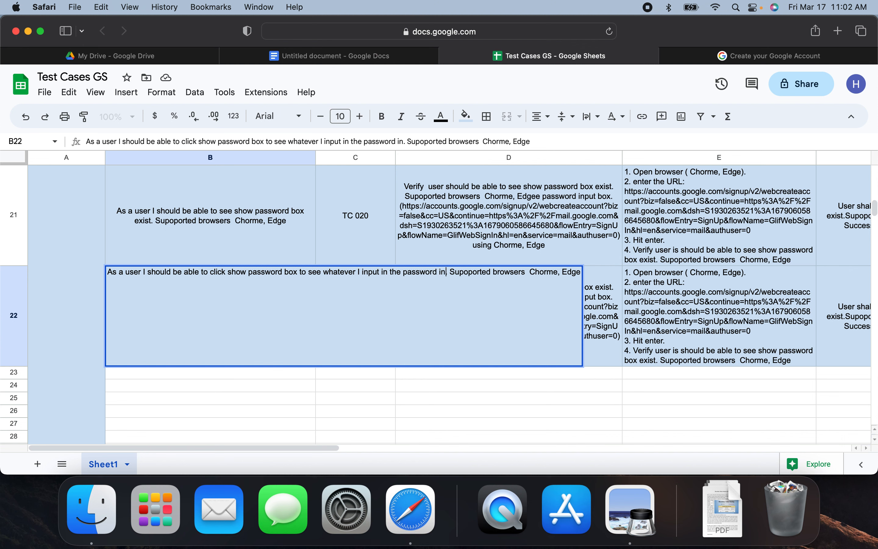
pyautogui.write('t bo')
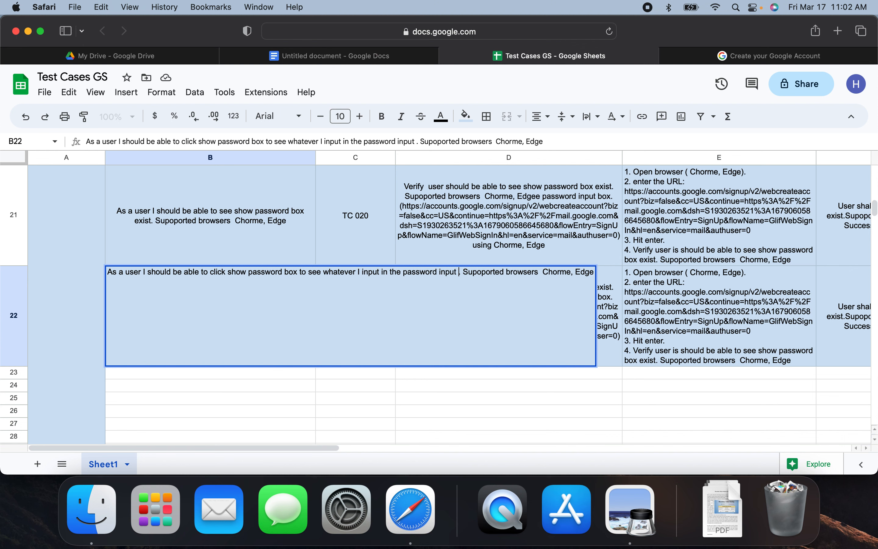
pyautogui.write('x')
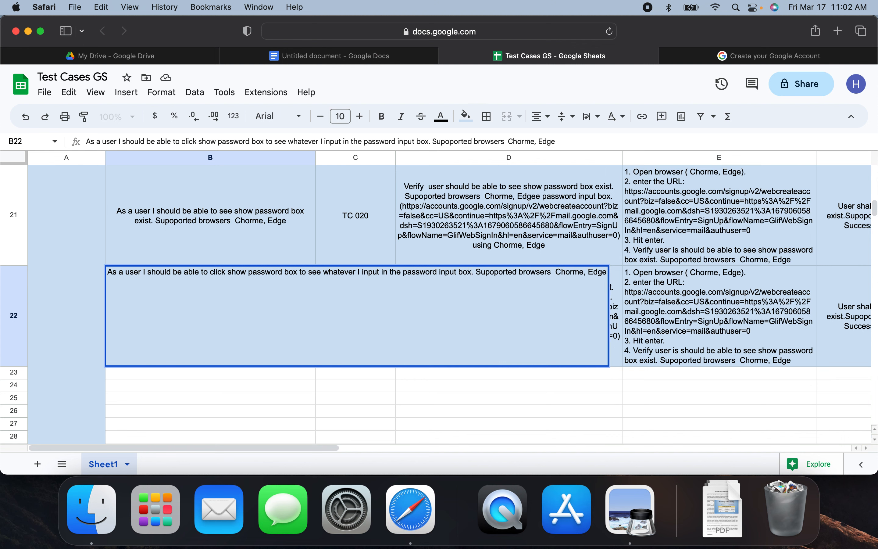
# Insert ", confirm" after "password" in B22 so the phrase reads "in the password, confirm input box".
pyautogui.click(436, 272)
pyautogui.write(', c')
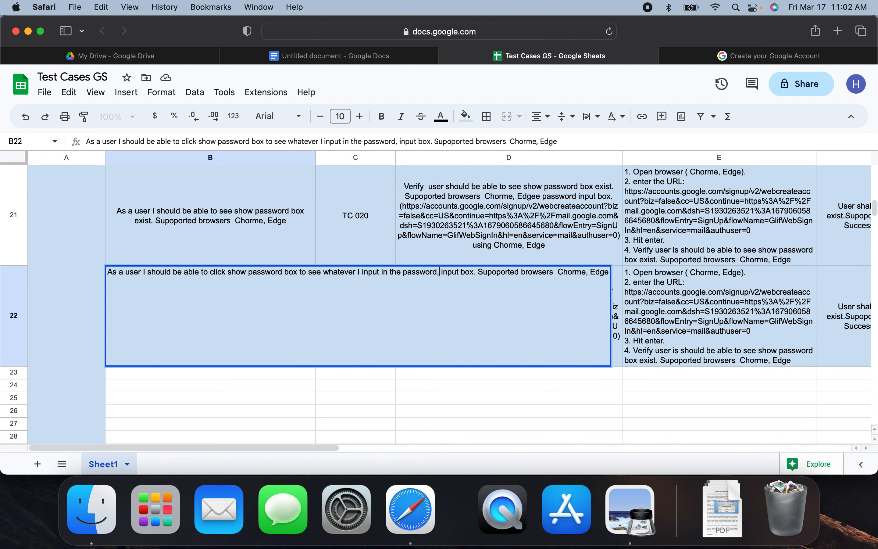
pyautogui.write('onfirm')
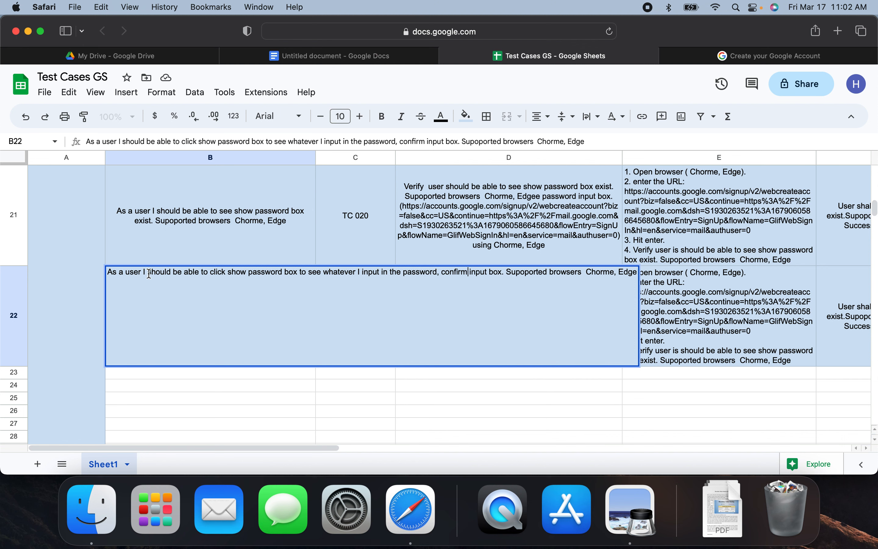
# Copy the phrase from "should be able to click" through "confirm input box" in B22 over "should be able to see show password box exist" in D22.
pyautogui.moveTo(149, 274); pyautogui.dragTo(505, 271)
pyautogui.press('super+c')
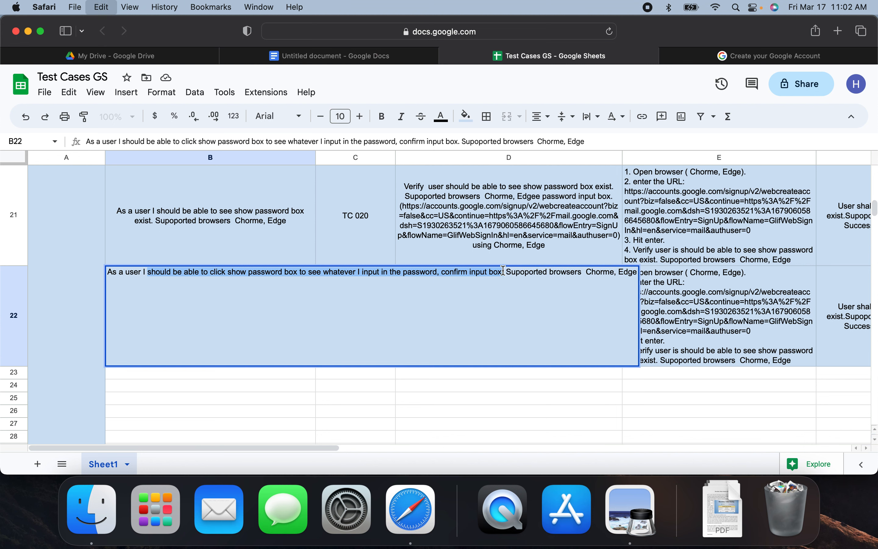
pyautogui.click(721, 371)
pyautogui.click(546, 318)
pyautogui.doubleClick(538, 318)
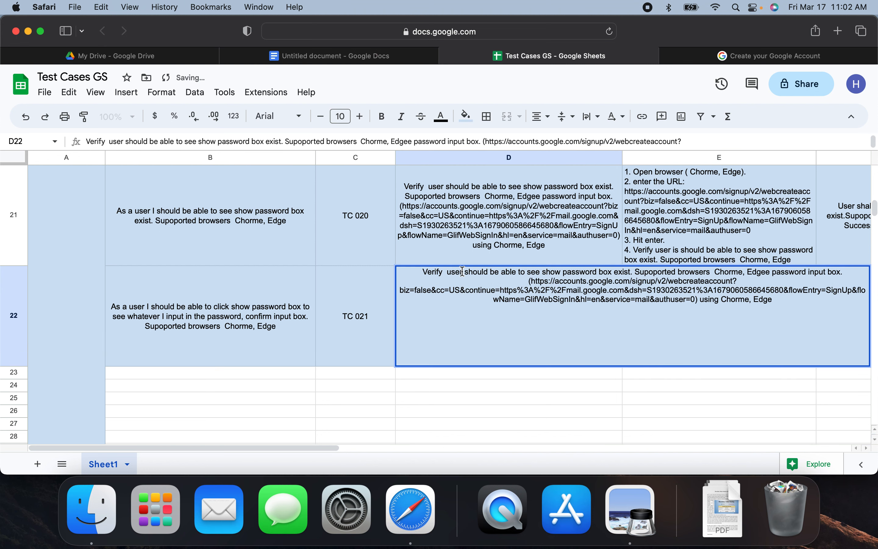
pyautogui.moveTo(462, 271); pyautogui.dragTo(635, 271)
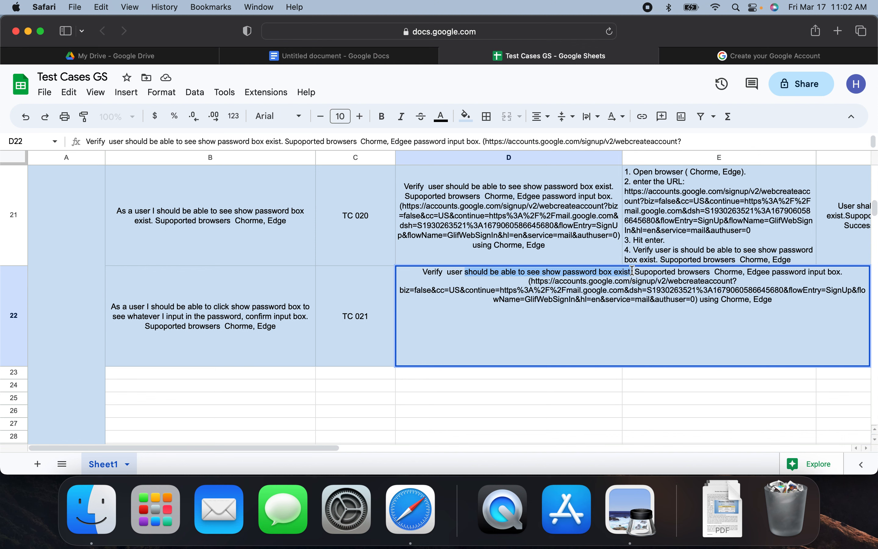
pyautogui.press('super+v')
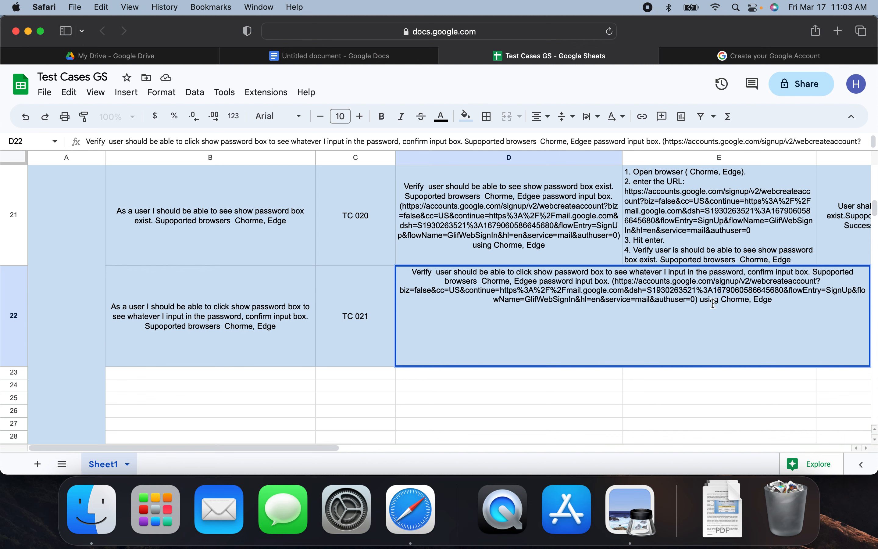
# Change "whatever I input" to "whatever is entered" in the D22 test description.
pyautogui.press('BackSpace')
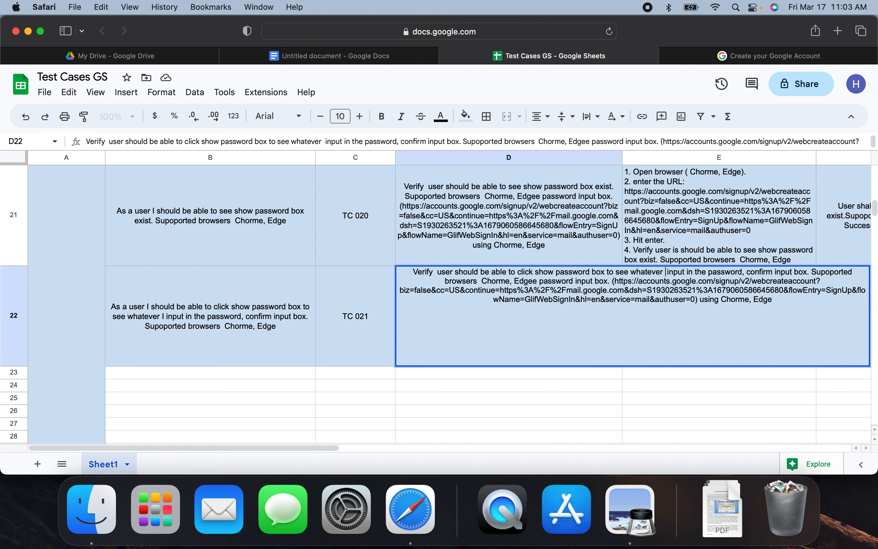
pyautogui.write('I')
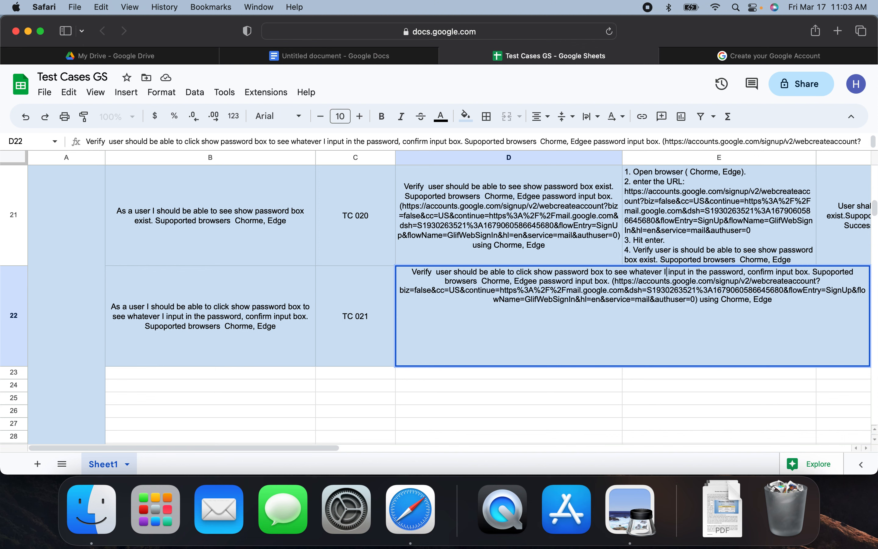
pyautogui.press('BackSpace')
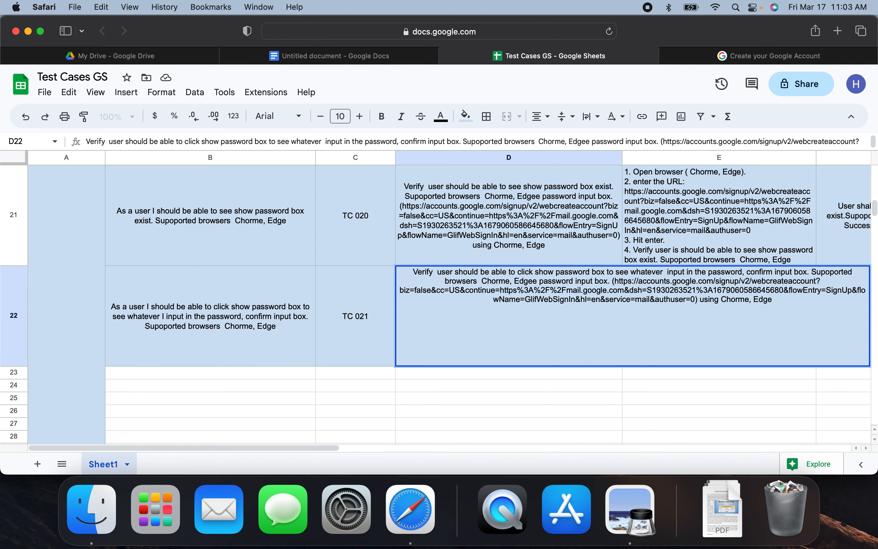
pyautogui.write('is')
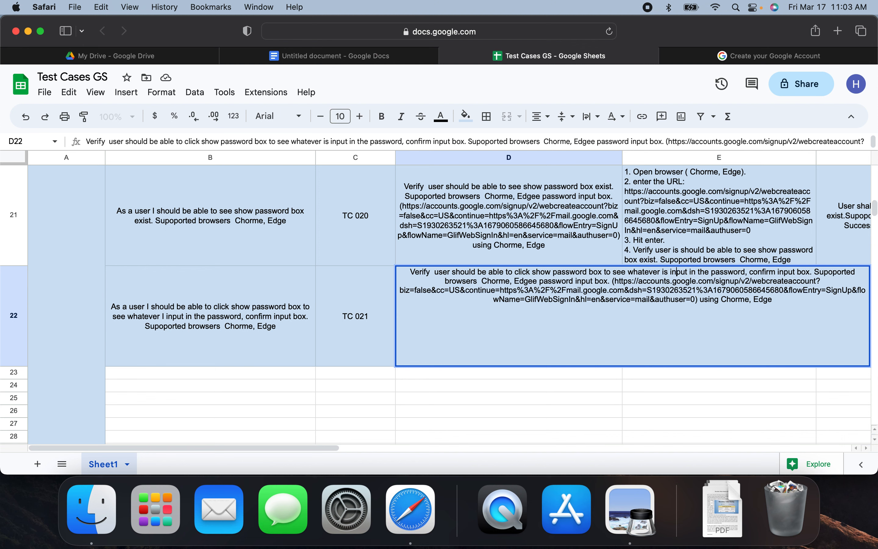
pyautogui.press('BackSpace')
pyautogui.press('BackSpace')
pyautogui.press('BackSpace')
pyautogui.press('BackSpace')
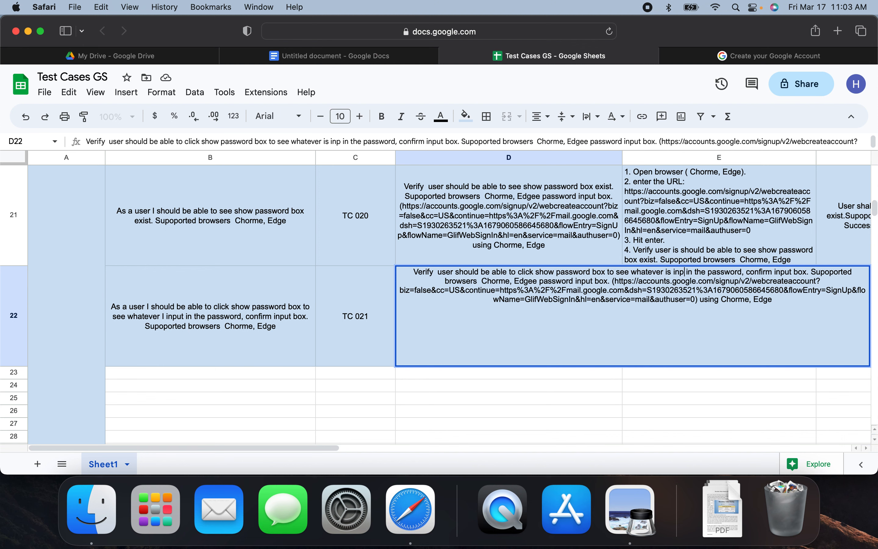
pyautogui.press('BackSpace')
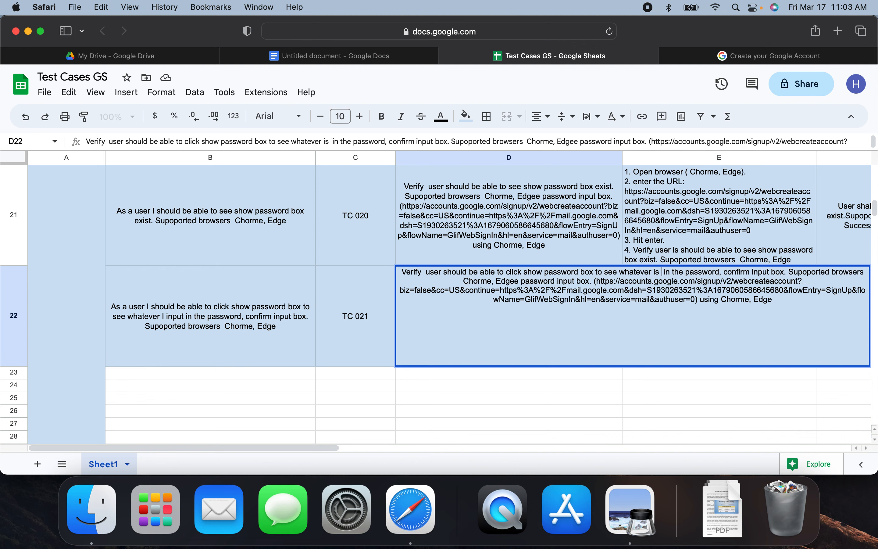
pyautogui.write('entered')
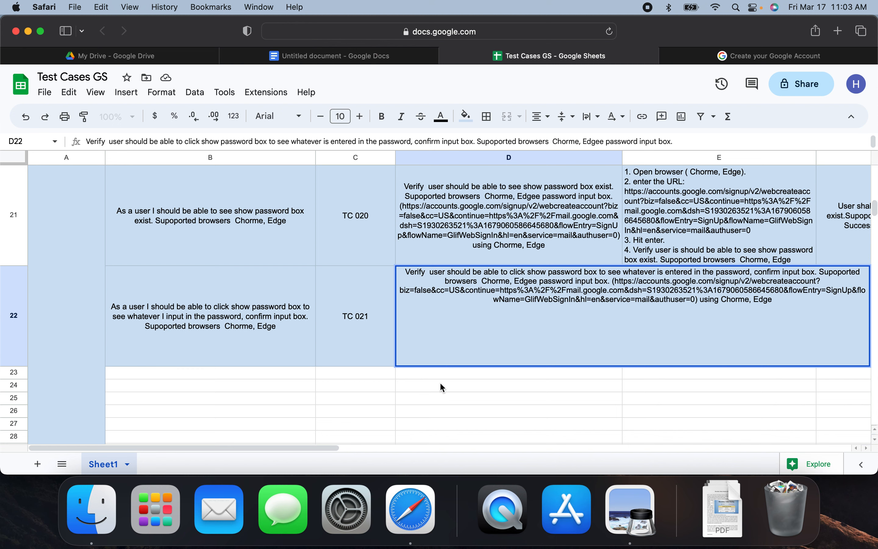
pyautogui.click(607, 381)
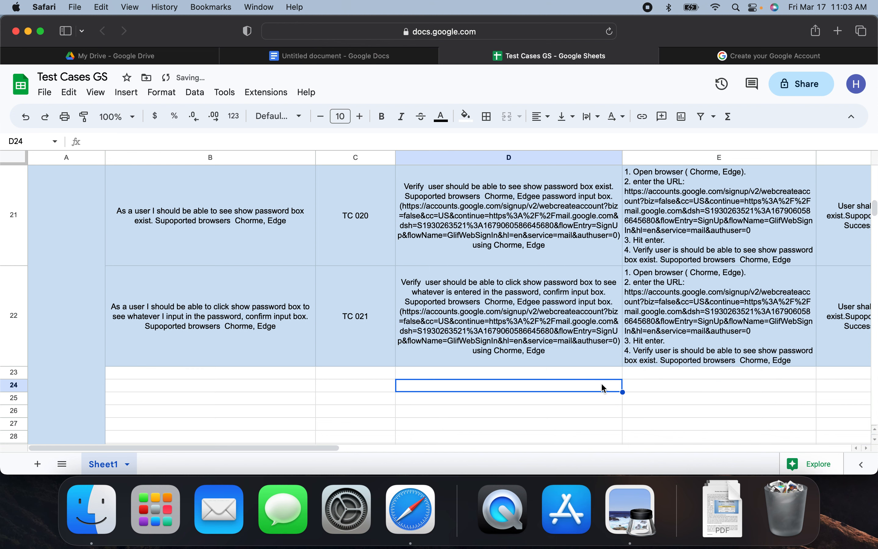
# Replace "user is should be able to see show password box exist." in E22 with the copied phrase from "should be able to click" through "confirm input box.".
pyautogui.doubleClick(698, 314)
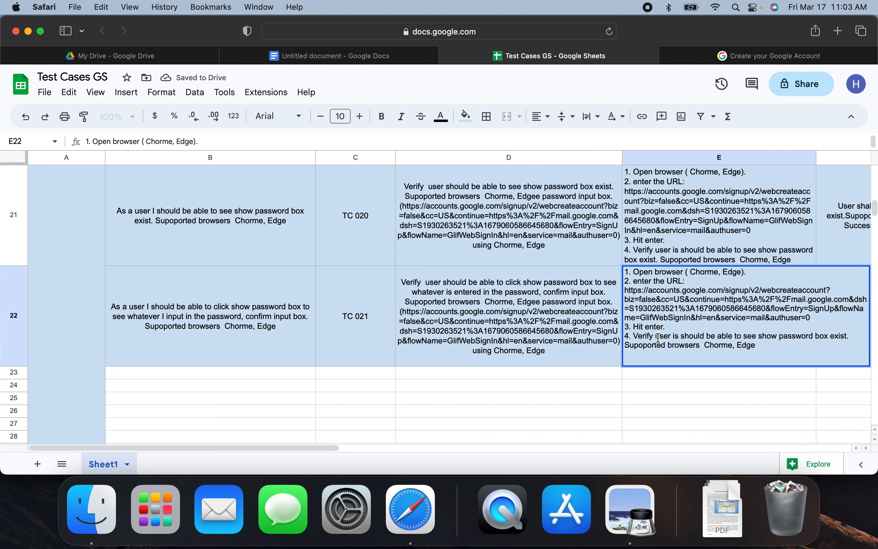
pyautogui.moveTo(657, 337); pyautogui.dragTo(866, 335)
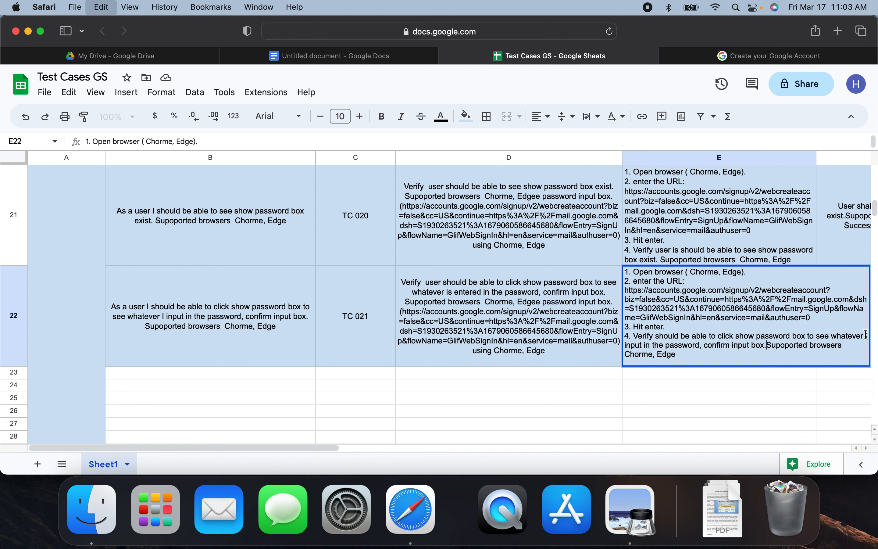
pyautogui.press('super+v')
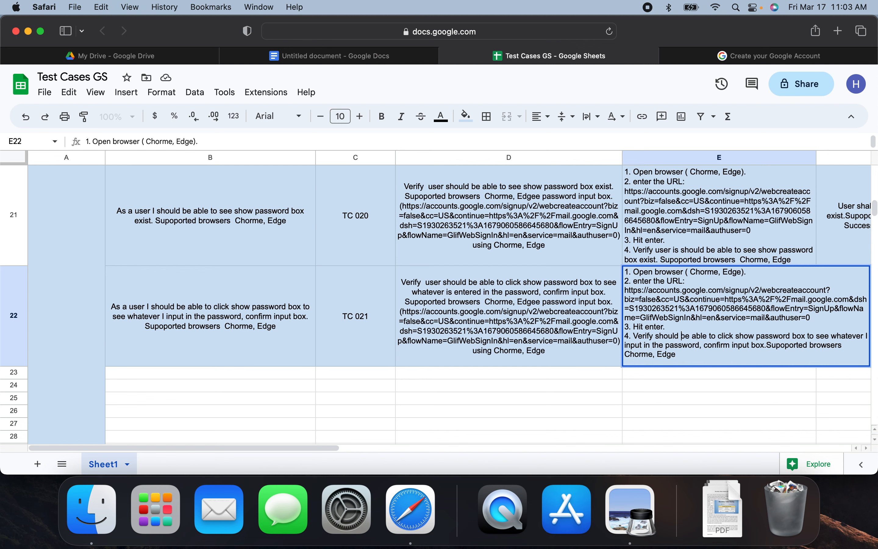
# Change "should be able" to "user is able" in step 4 of the E22 test steps.
pyautogui.press('BackSpace')
pyautogui.press('BackSpace')
pyautogui.press('BackSpace')
pyautogui.press('BackSpace')
pyautogui.press('BackSpace')
pyautogui.press('BackSpace')
pyautogui.press('BackSpace')
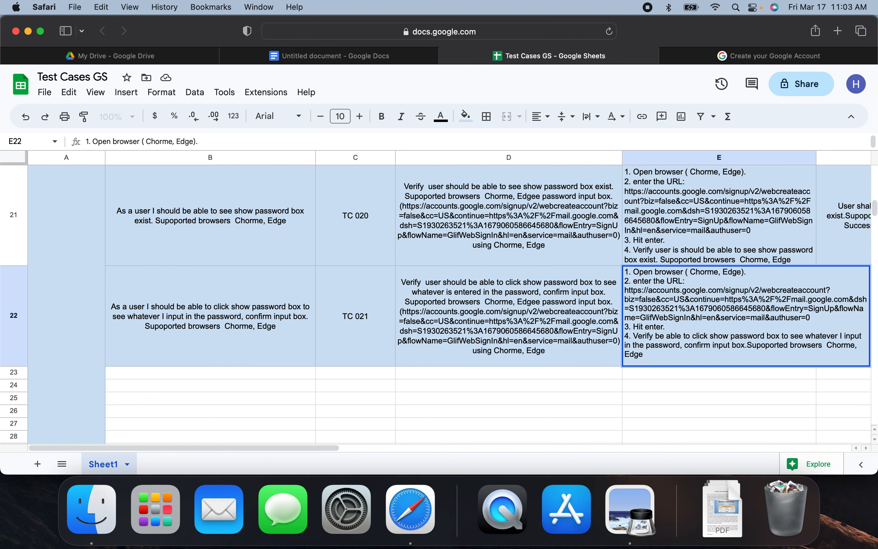
pyautogui.write('user is')
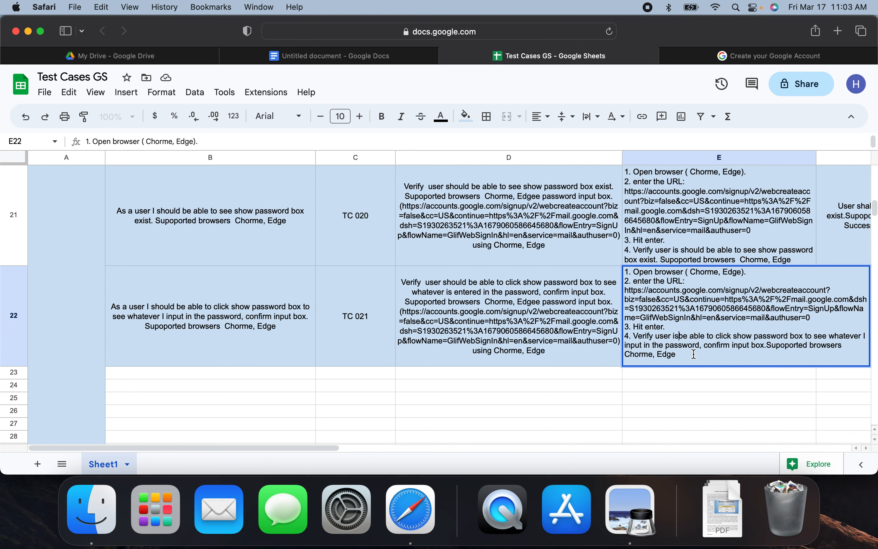
pyautogui.press('Delete')
pyautogui.press('Delete')
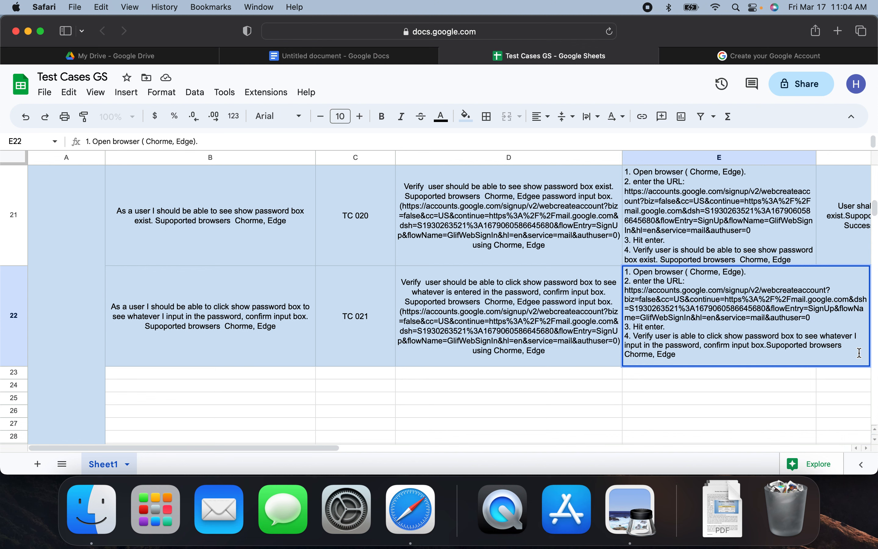
# Change "whatever I input" to "whatever is entered" in step 4 of E22 and commit the cell.
pyautogui.click(641, 342)
pyautogui.press('BackSpace')
pyautogui.press('BackSpace')
pyautogui.press('BackSpace')
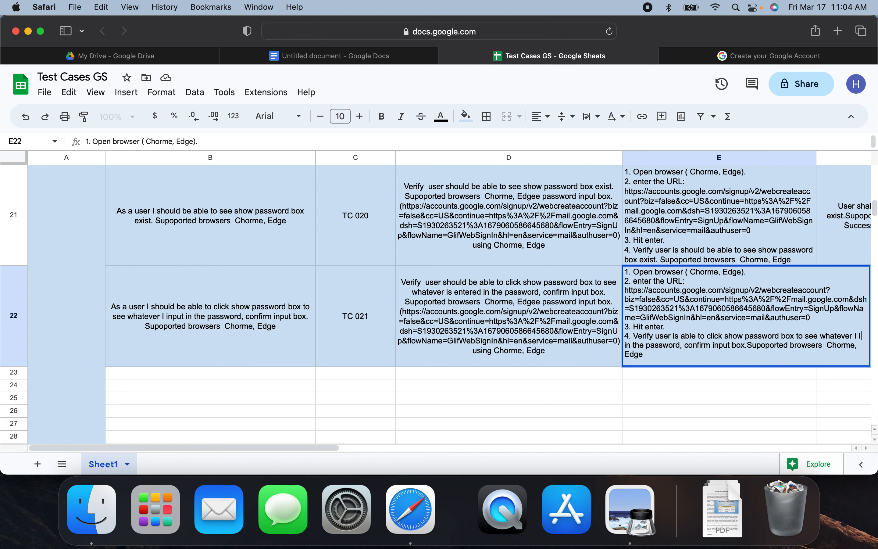
pyautogui.press('BackSpace')
pyautogui.press('BackSpace')
pyautogui.write('s ')
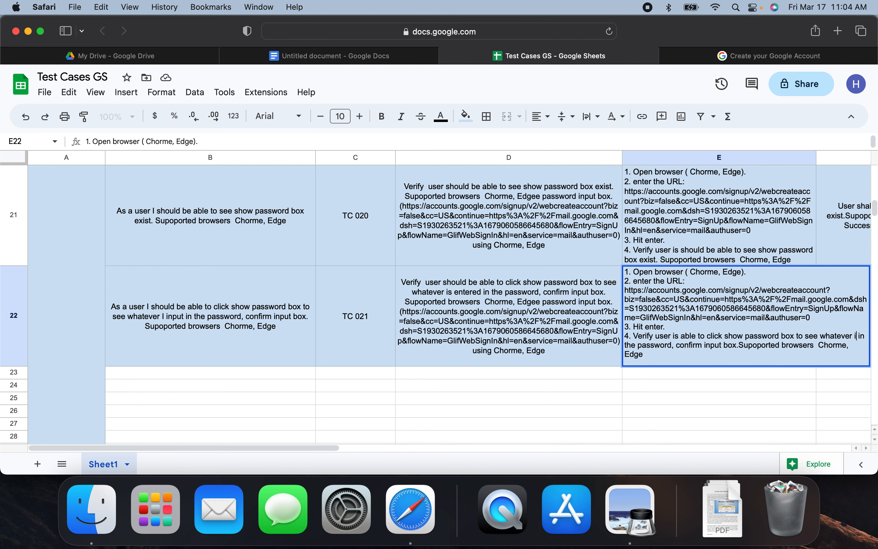
pyautogui.write('entered')
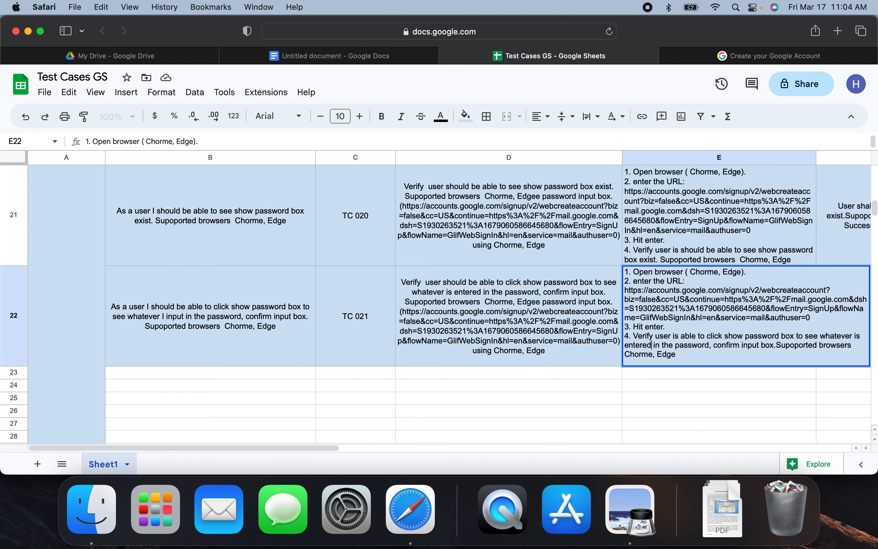
pyautogui.press('Tab')
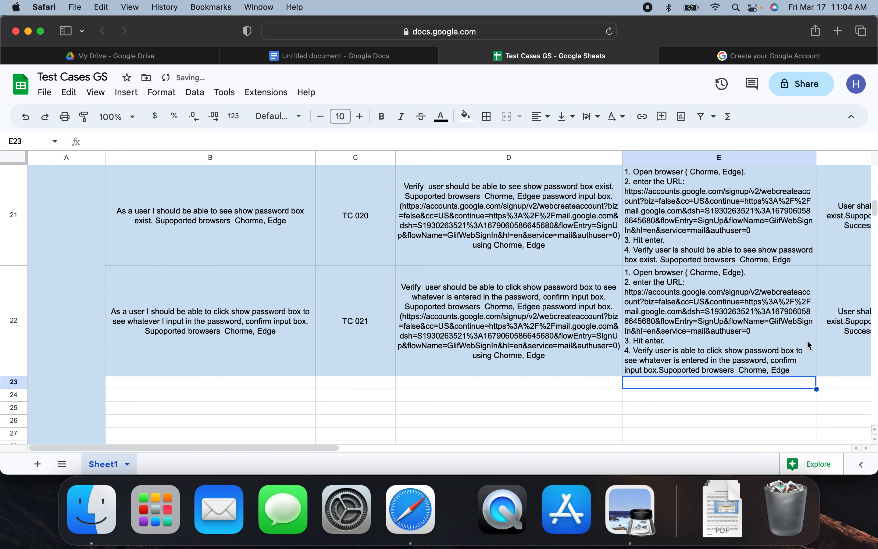
# Copy "user is able to click" through "confirm input box." from E22 over "User shall be able to see show password box exist" in F22.
pyautogui.click(454, 363)
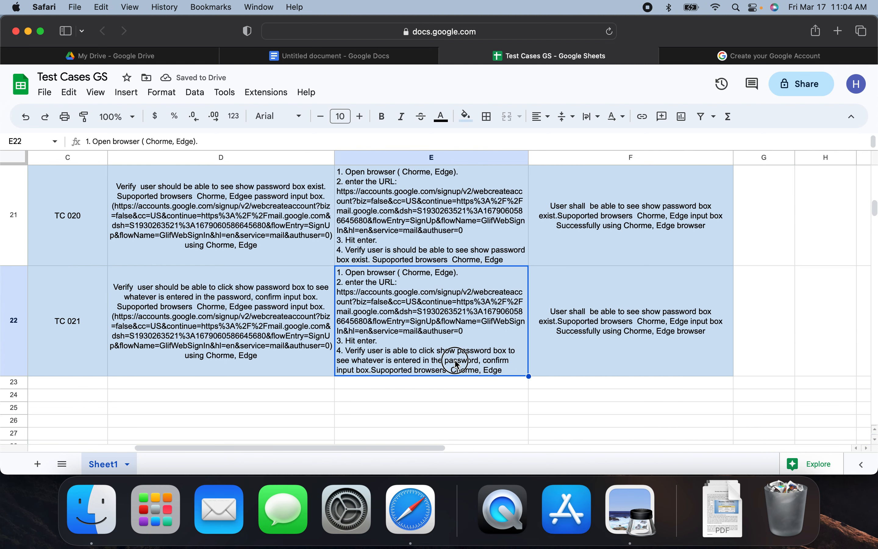
pyautogui.press('Return')
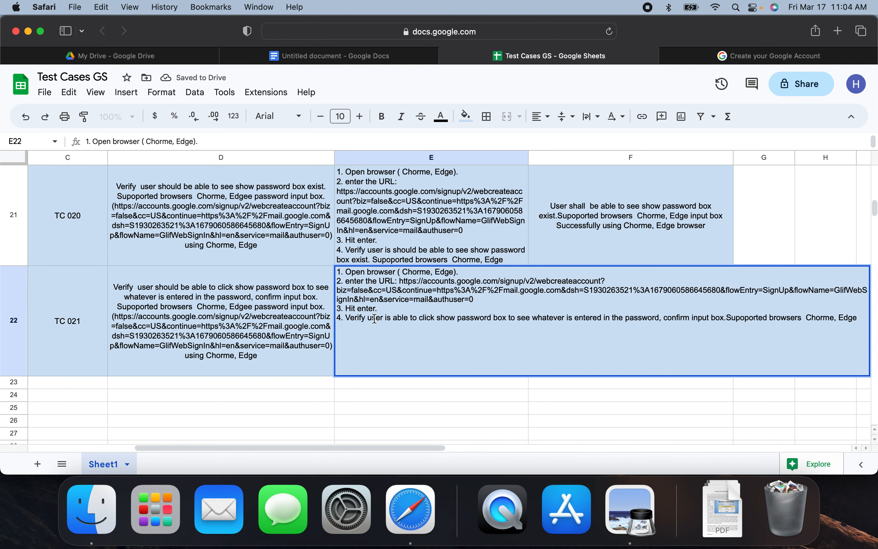
pyautogui.moveTo(370, 319); pyautogui.dragTo(729, 320)
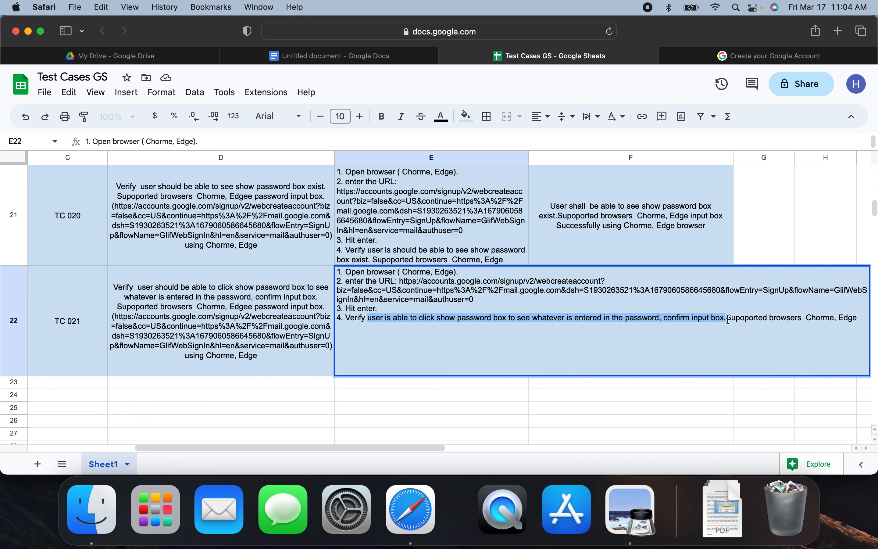
pyautogui.press('super+c')
pyautogui.click(675, 227)
pyautogui.press('super+c')
pyautogui.click(643, 314)
pyautogui.press('super+v')
pyautogui.doubleClick(642, 316)
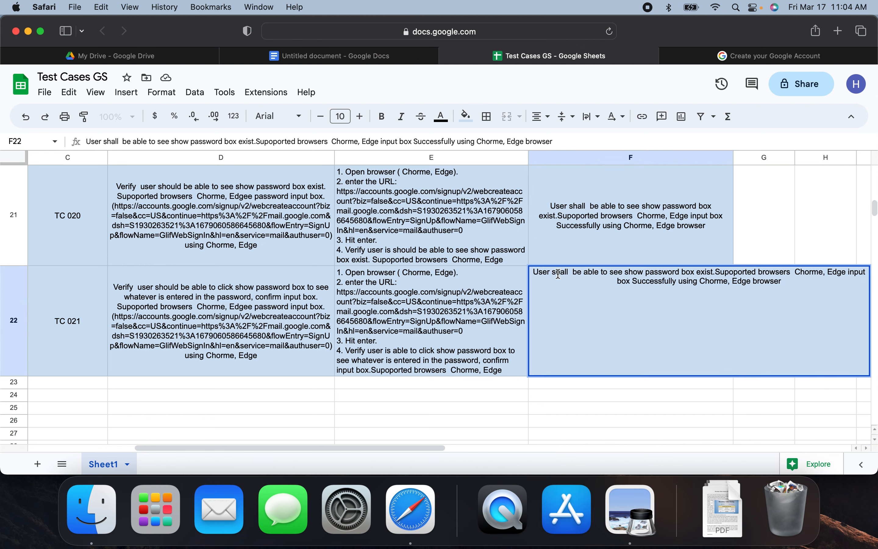
pyautogui.moveTo(532, 272); pyautogui.dragTo(714, 271)
pyautogui.press('super+v')
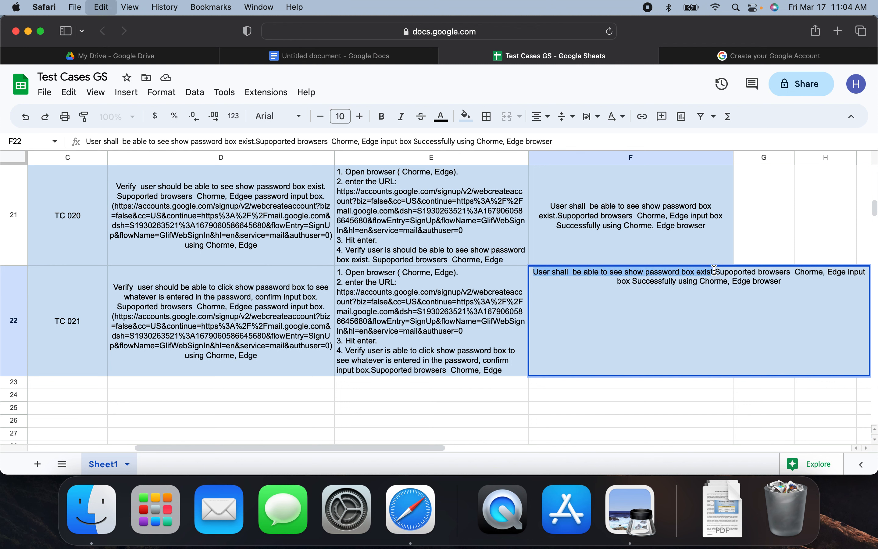
# Change the opening "user is able" to "User Shall be able" in the F22 expected result.
pyautogui.click(540, 272)
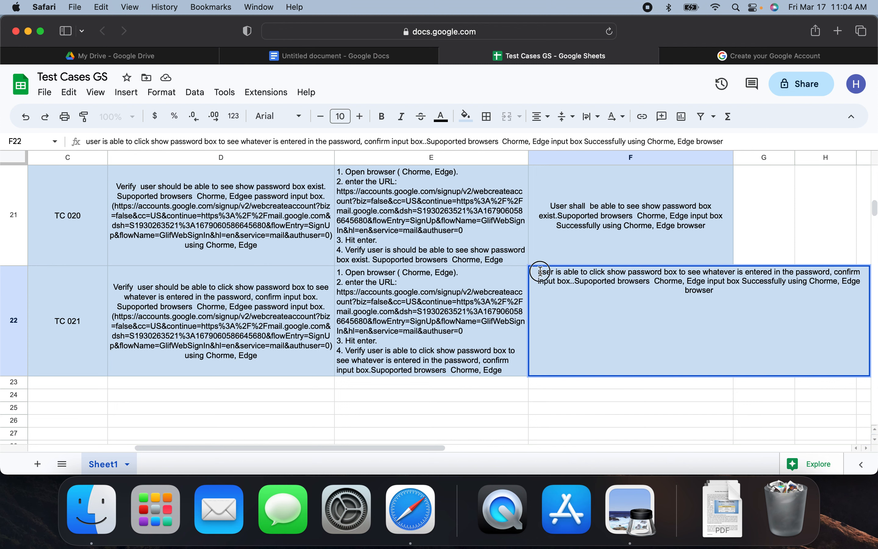
pyautogui.press('BackSpace')
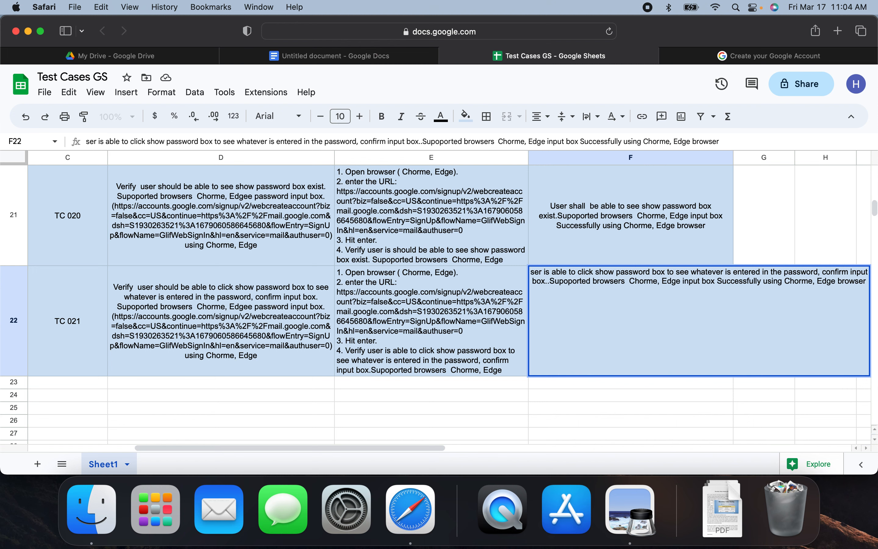
pyautogui.write('U')
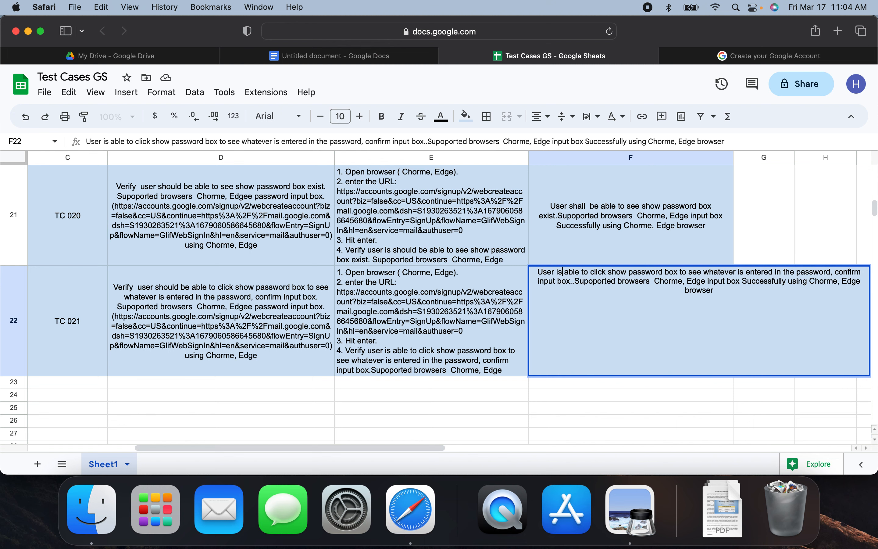
pyautogui.press('BackSpace')
pyautogui.press('BackSpace')
pyautogui.press('BackSpace')
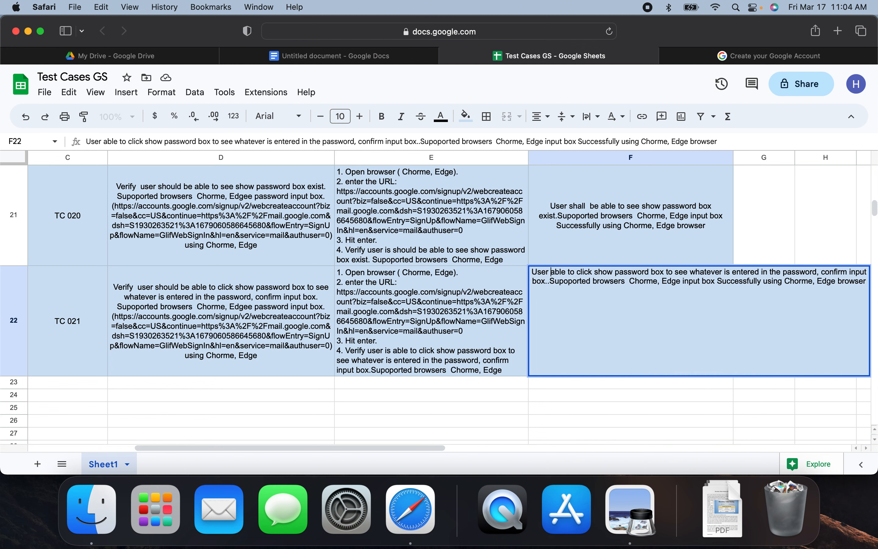
pyautogui.write('Shall ')
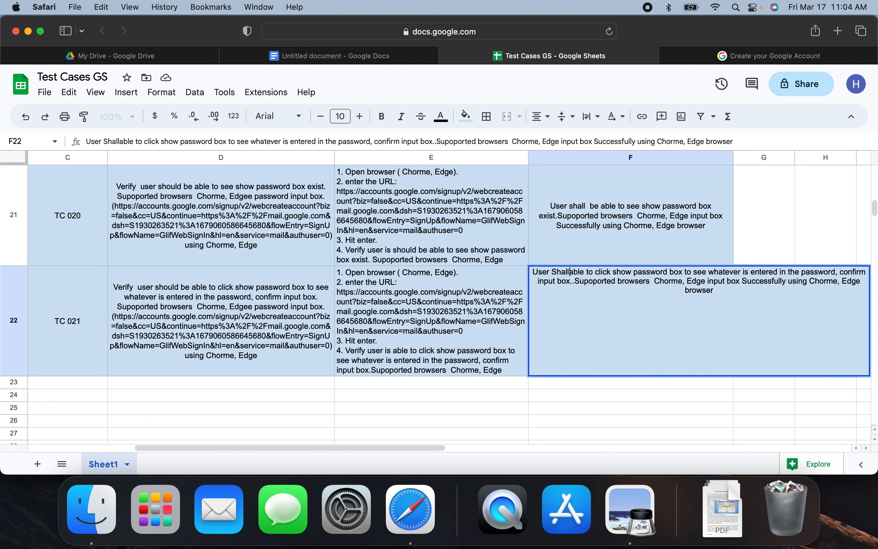
pyautogui.write('be')
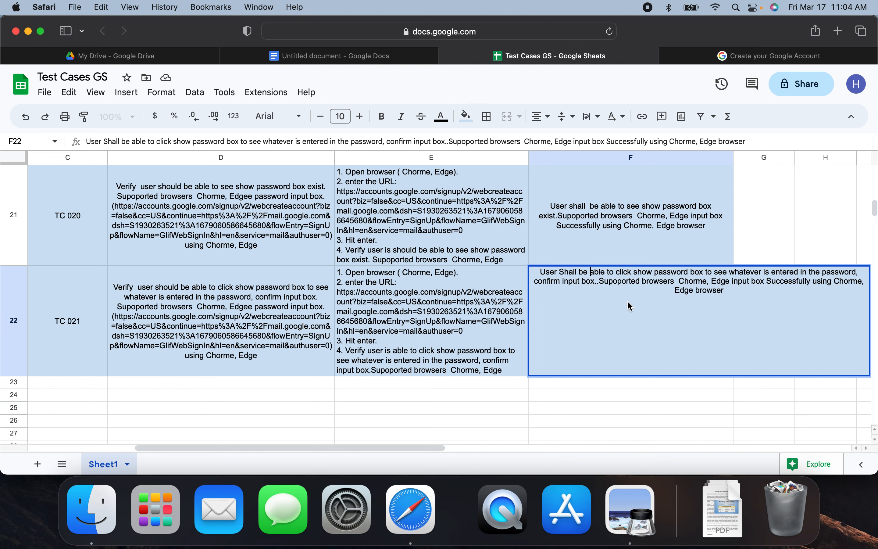
# Replace the duplicate period after "confirm input box" in F22 with a space and commit the cell.
pyautogui.click(601, 282)
pyautogui.press('BackSpace')
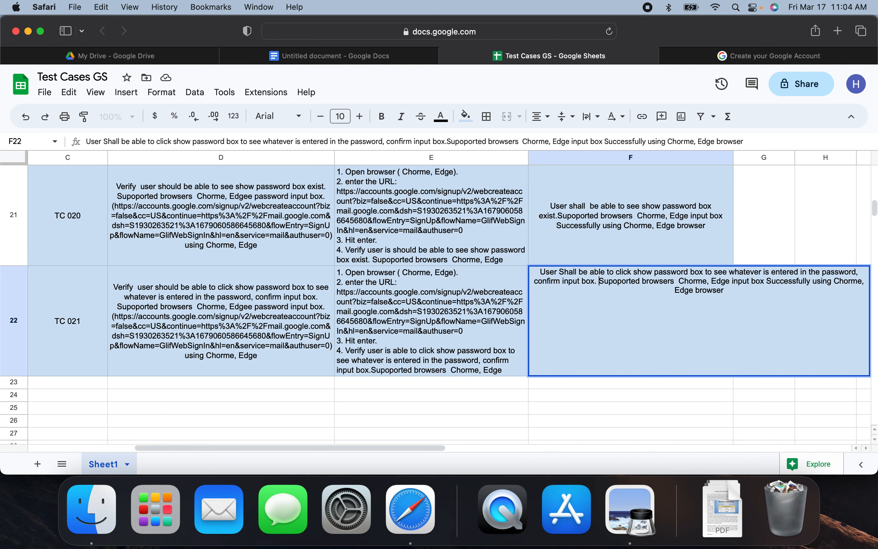
pyautogui.click(635, 223)
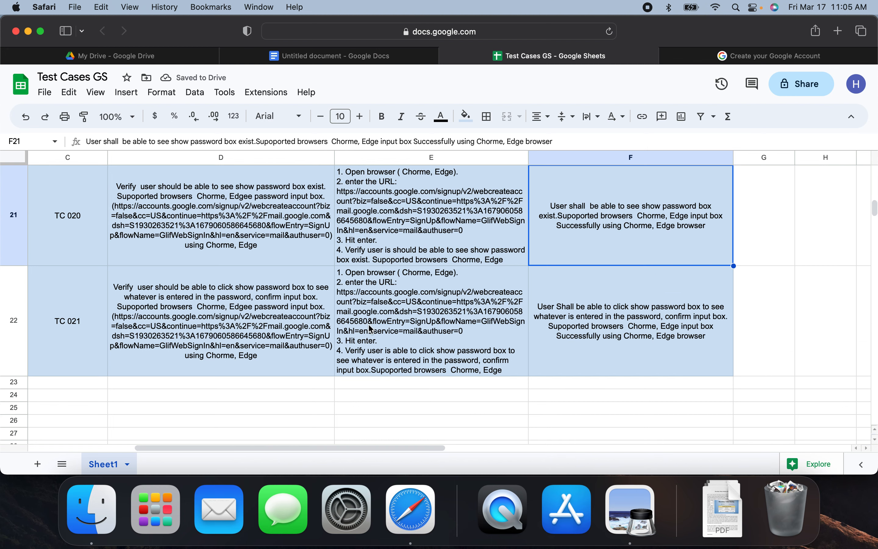
# Switch to the untitled requirements document in Google Docs and check off the Show Password requirement.
pyautogui.click(359, 61)
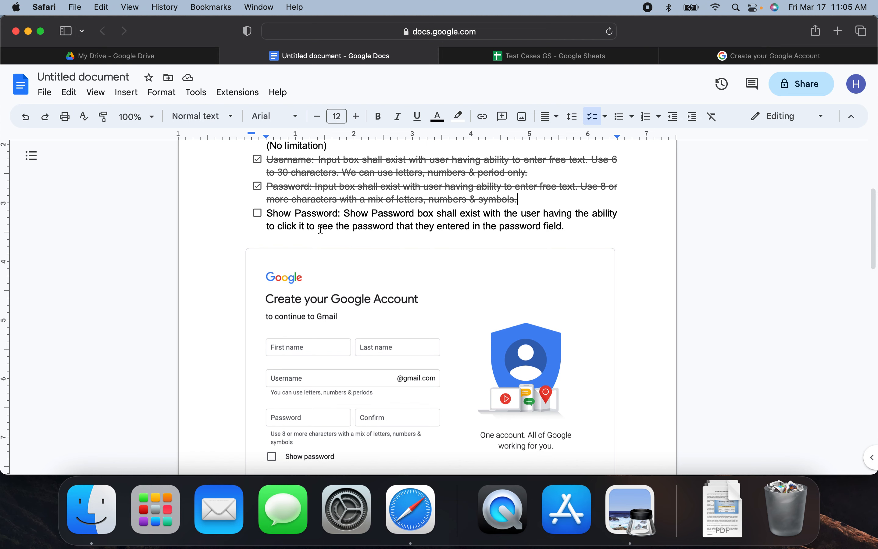
pyautogui.click(515, 64)
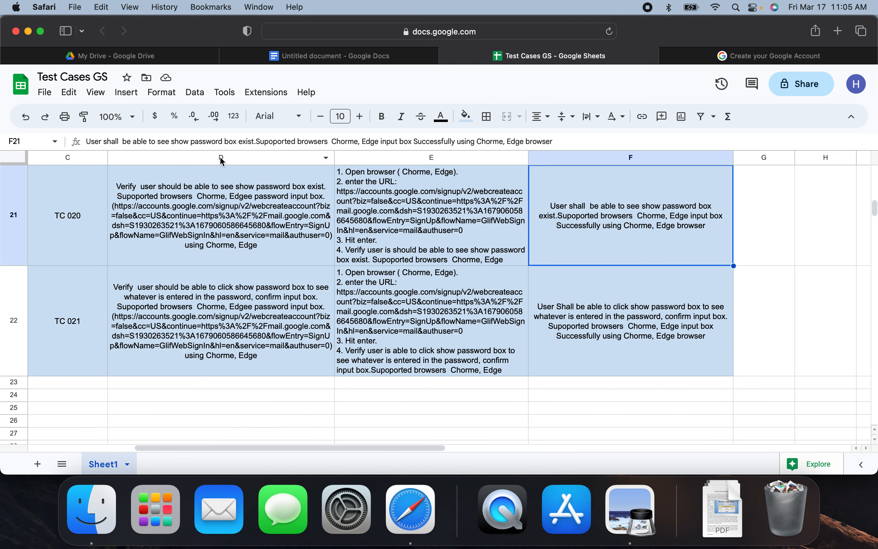
pyautogui.click(307, 61)
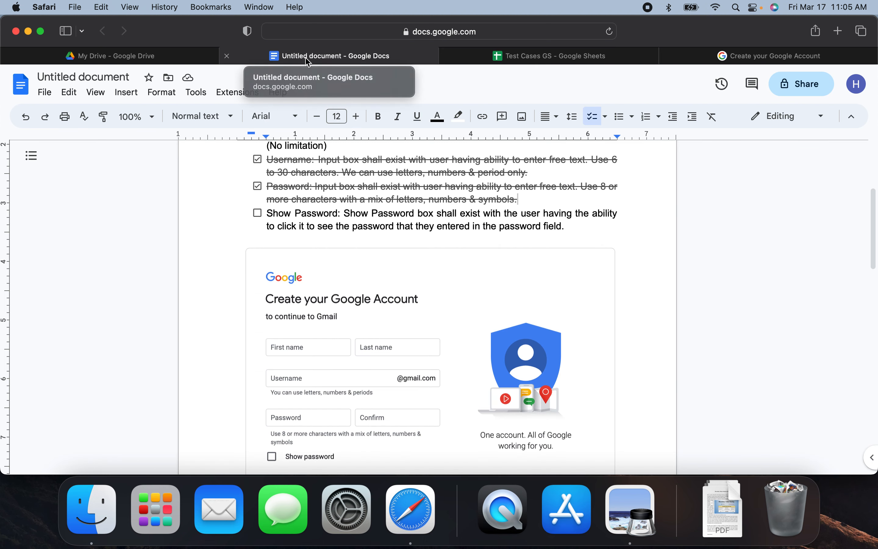
pyautogui.click(257, 213)
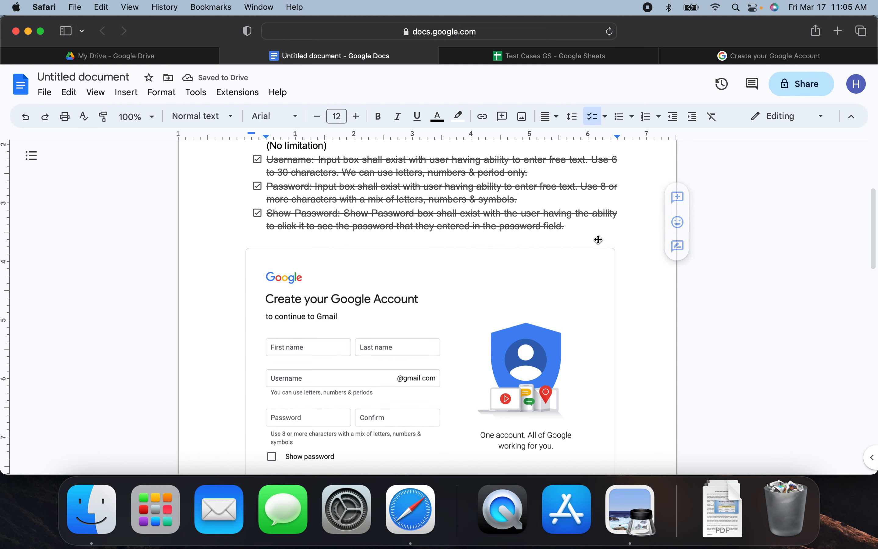
pyautogui.click(582, 226)
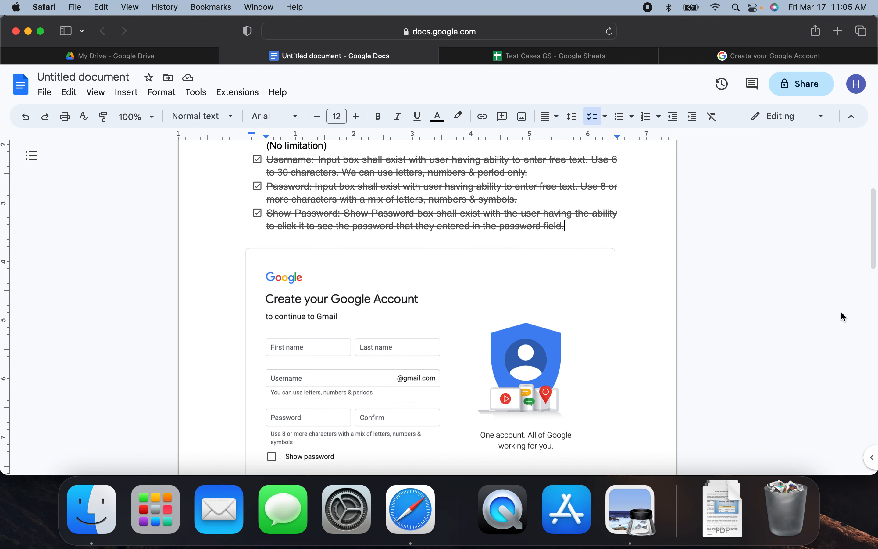
pyautogui.moveTo(873, 219); pyautogui.dragTo(863, 169)
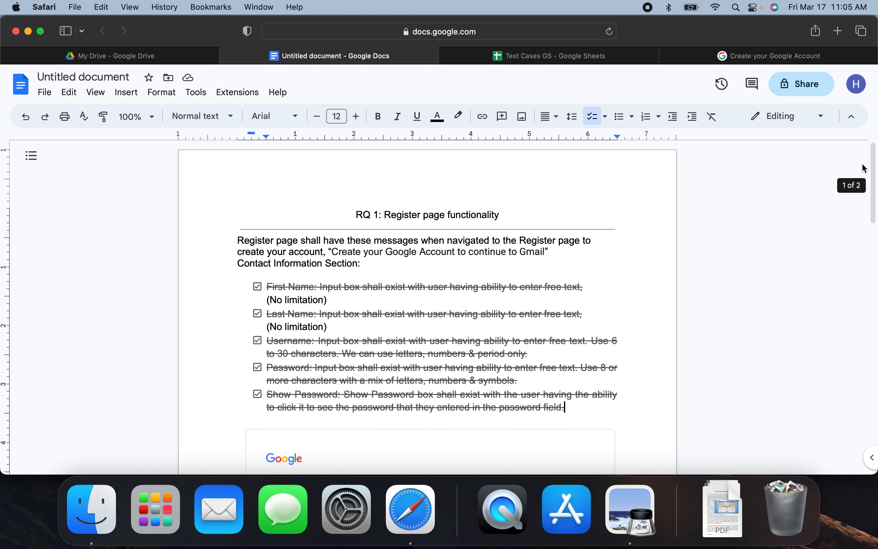
# Return to the Test Cases GS sheet and delete "password input box successfully." from the end of step 4 in E19.
pyautogui.click(567, 56)
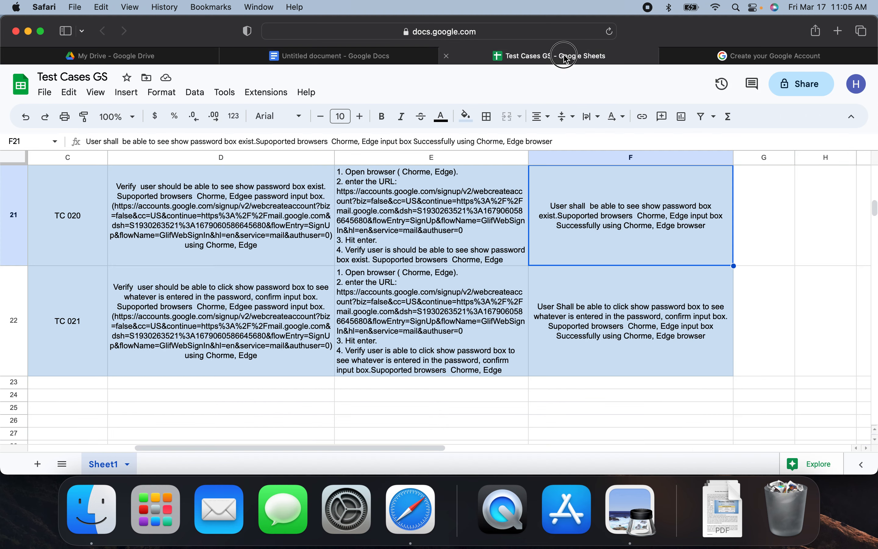
pyautogui.moveTo(235, 449); pyautogui.dragTo(231, 448)
pyautogui.scroll(5, 358, 370)
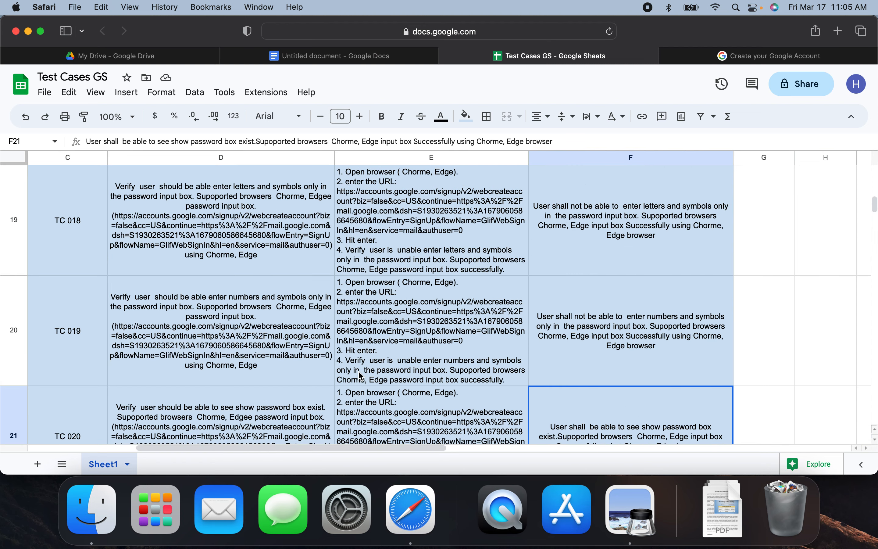
pyautogui.doubleClick(460, 263)
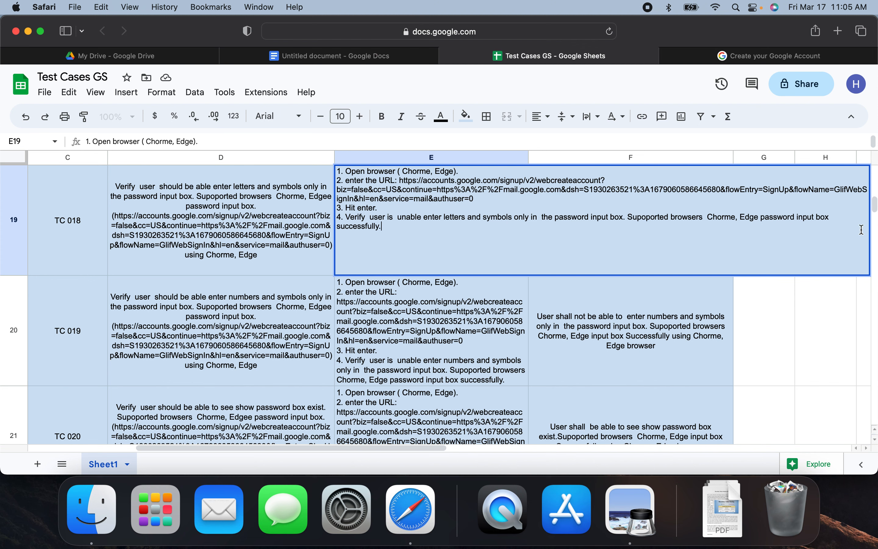
pyautogui.click(763, 218)
pyautogui.moveTo(763, 218); pyautogui.dragTo(764, 226)
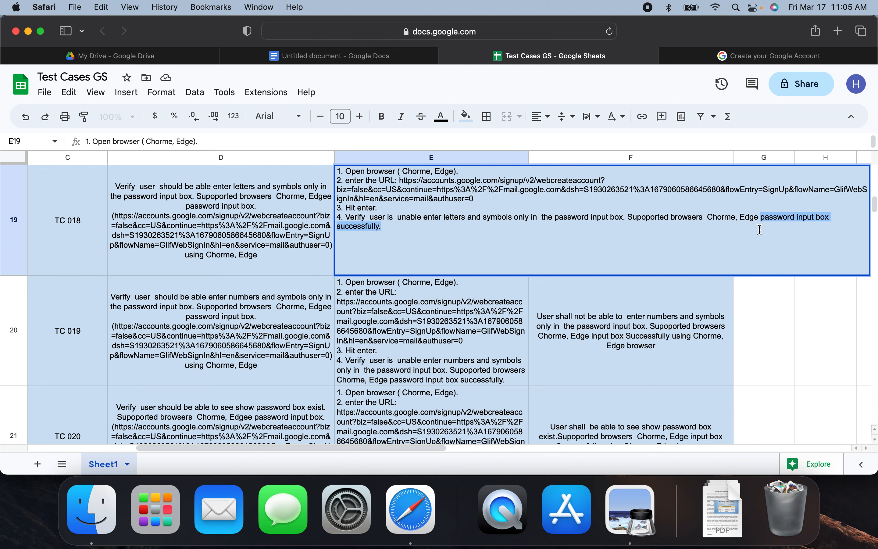
pyautogui.press('BackSpace')
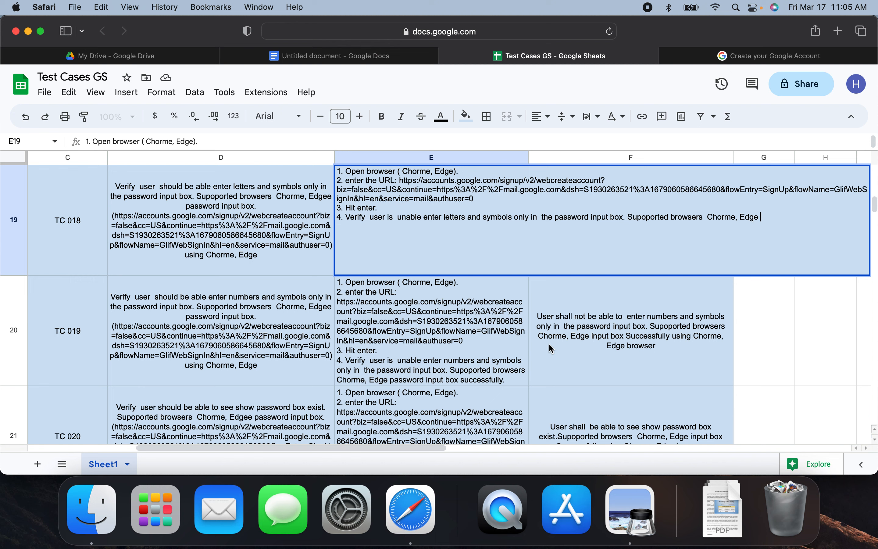
# Delete "password input box successfully." from the end of step 4 in E20 and commit the cell.
pyautogui.doubleClick(512, 375)
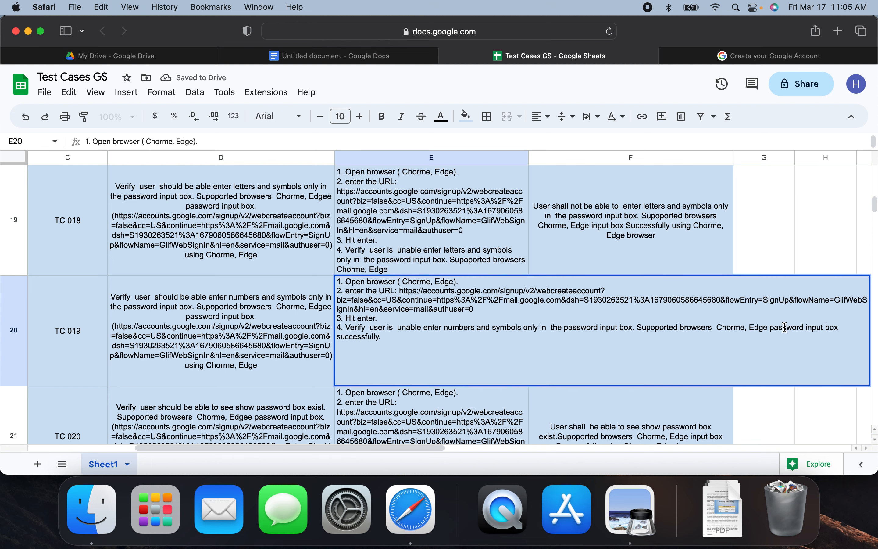
pyautogui.moveTo(770, 329); pyautogui.dragTo(772, 354)
pyautogui.press('BackSpace')
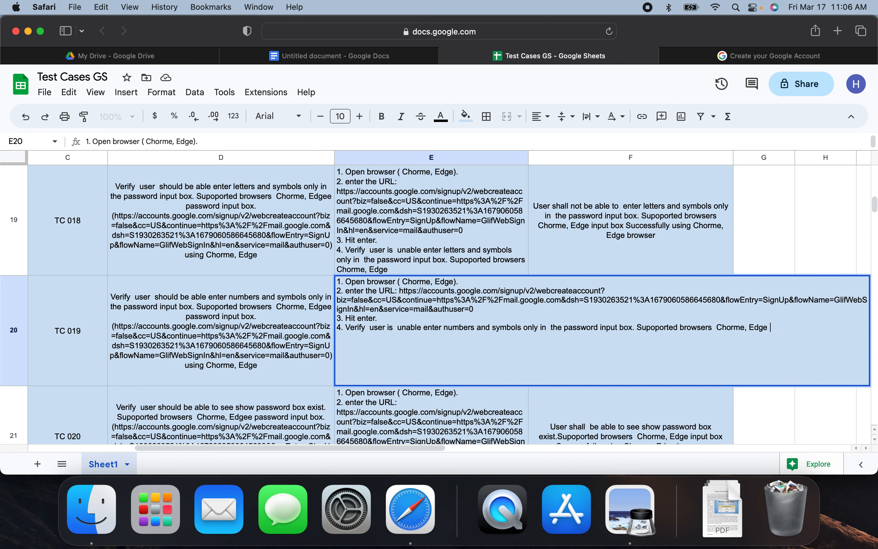
pyautogui.click(817, 260)
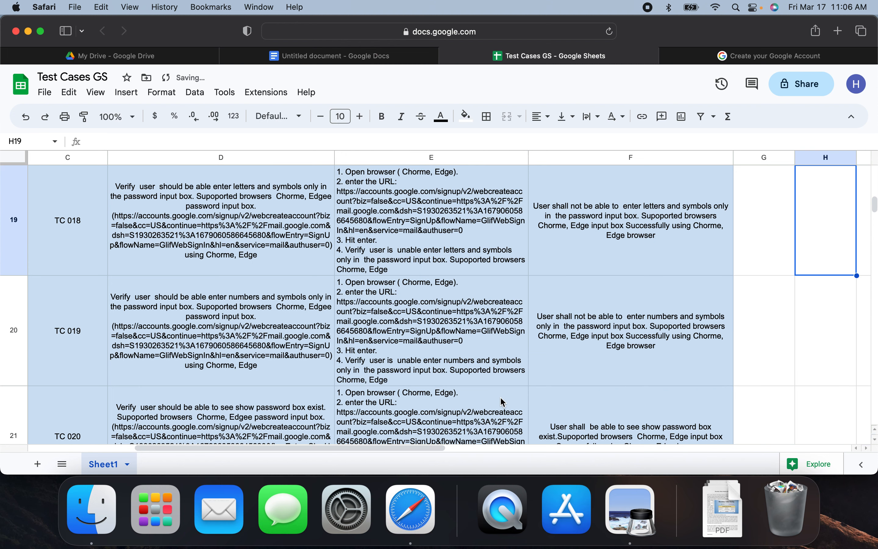
# Delete "password input box successfully." from the end of step 4 in E18, the TC 017 steps, and commit the cell.
pyautogui.scroll(-1, 503, 399)
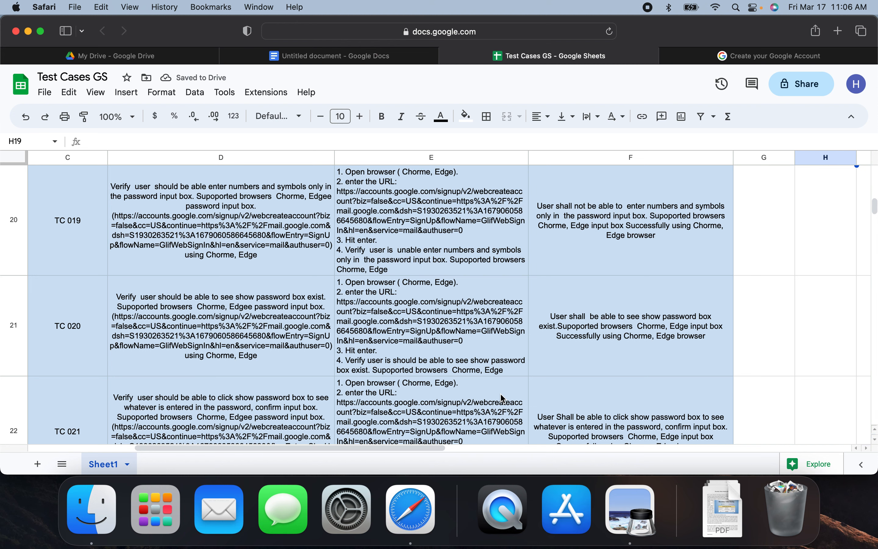
pyautogui.scroll(-1, 502, 399)
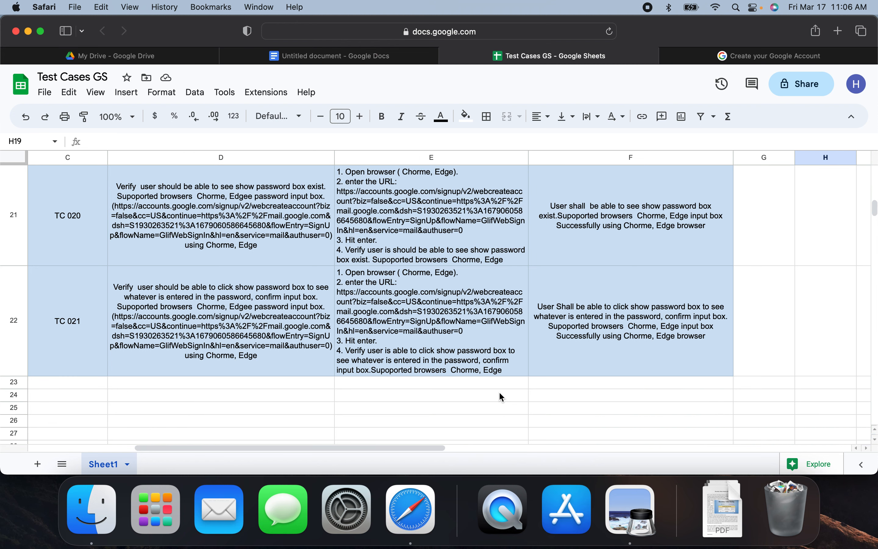
pyautogui.scroll(2, 499, 389)
pyautogui.scroll(2, 498, 390)
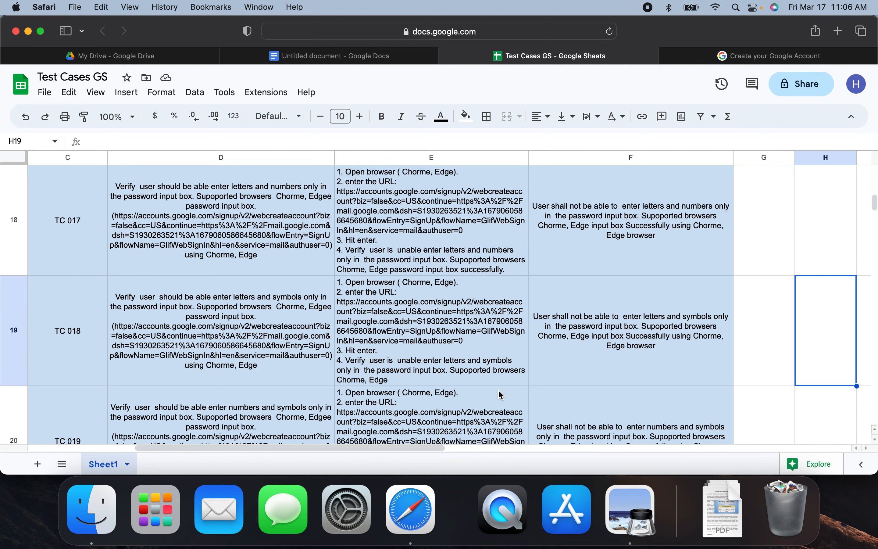
pyautogui.click(476, 349)
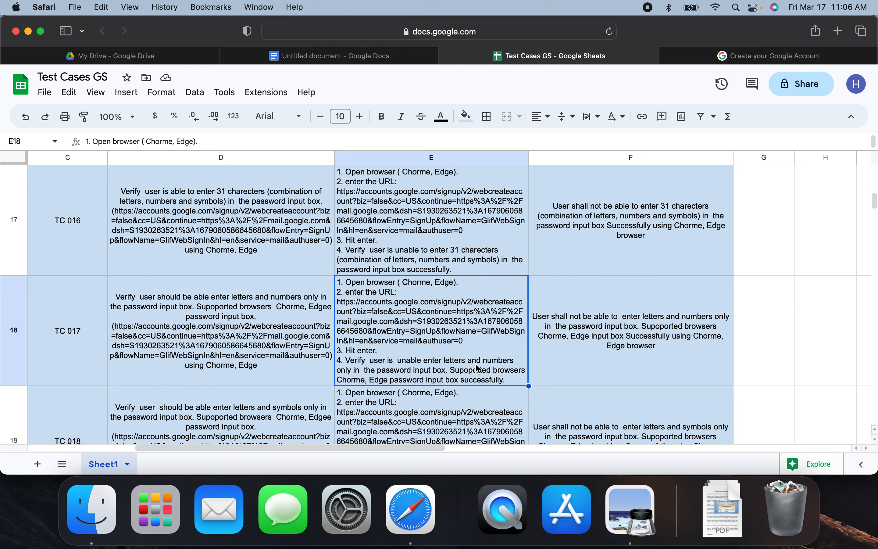
pyautogui.press('Down')
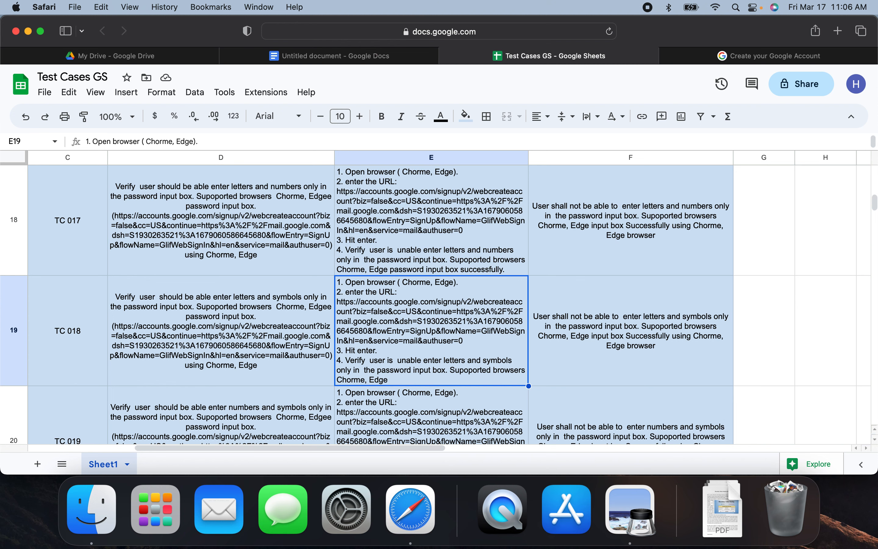
pyautogui.click(432, 220)
pyautogui.press('Return')
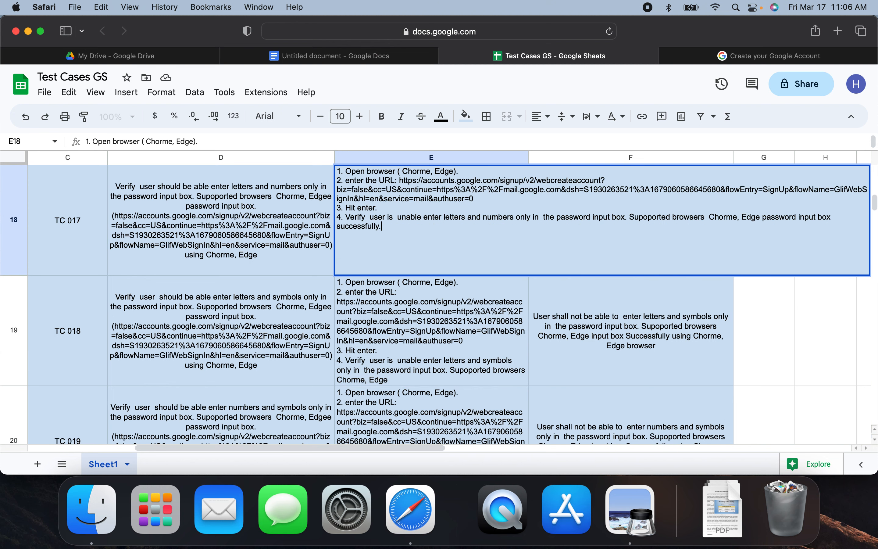
pyautogui.press('BackSpace')
pyautogui.press('BackSpace')
pyautogui.press('BackSpace')
pyautogui.press('BackSpace')
pyautogui.press('BackSpace')
pyautogui.press('BackSpace')
pyautogui.press('BackSpace')
pyautogui.press('BackSpace')
pyautogui.press('BackSpace')
pyautogui.press('BackSpace')
pyautogui.press('BackSpace')
pyautogui.press('BackSpace')
pyautogui.press('BackSpace')
pyautogui.press('BackSpace')
pyautogui.press('BackSpace')
pyautogui.press('BackSpace')
pyautogui.press('BackSpace')
pyautogui.press('BackSpace')
pyautogui.press('BackSpace')
pyautogui.press('BackSpace')
pyautogui.press('BackSpace')
pyautogui.press('BackSpace')
pyautogui.press('BackSpace')
pyautogui.press('BackSpace')
pyautogui.press('BackSpace')
pyautogui.press('BackSpace')
pyautogui.press('BackSpace')
pyautogui.press('BackSpace')
pyautogui.press('BackSpace')
pyautogui.press('BackSpace')
pyautogui.press('BackSpace')
pyautogui.press('BackSpace')
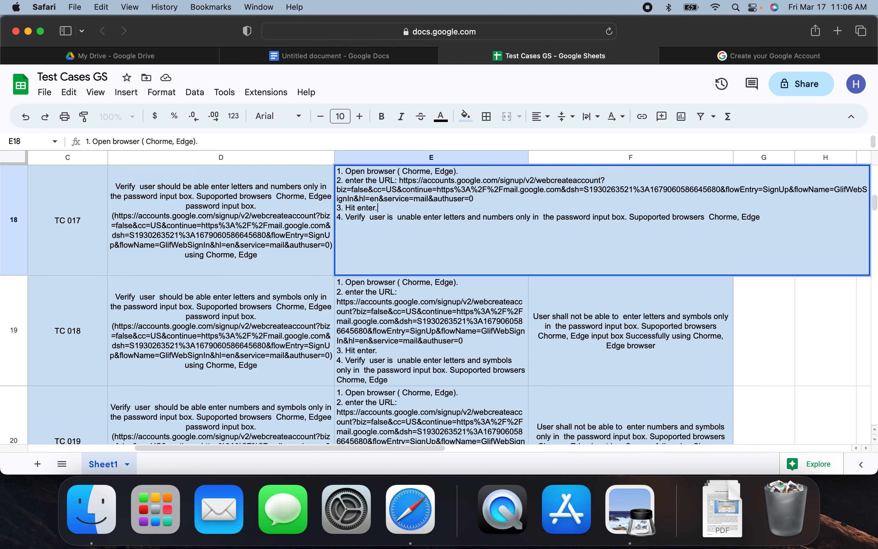
pyautogui.press('Return')
pyautogui.click(412, 263)
# Review the steps of the earlier test cases from TC 016 back up to TC 001 and the header row.
pyautogui.press('Up')
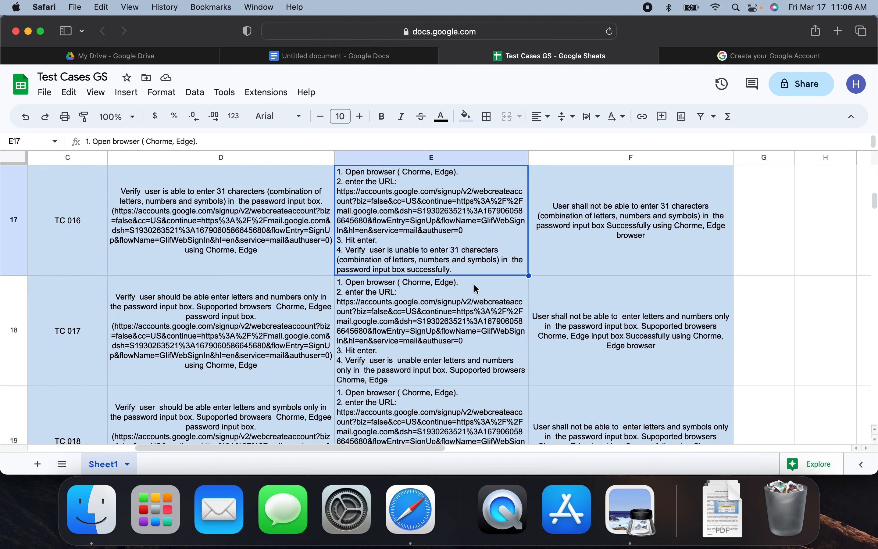
pyautogui.press('Up')
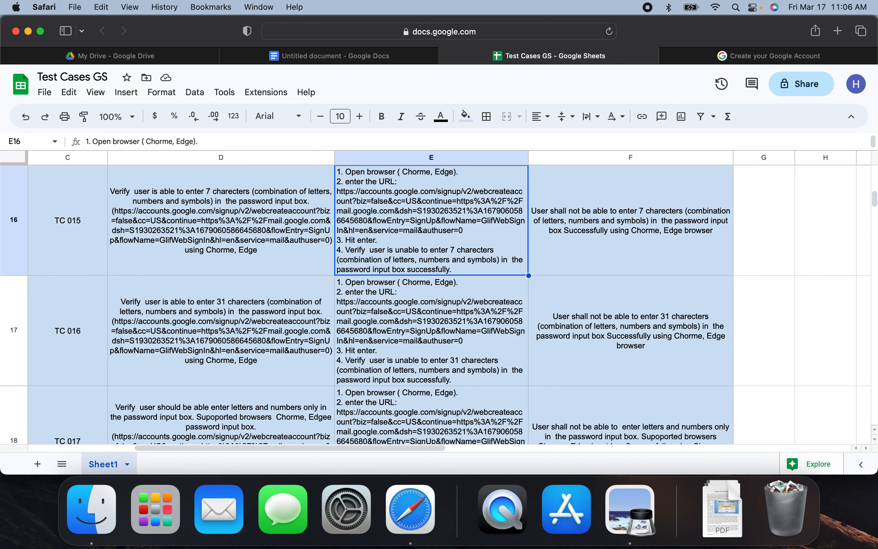
pyautogui.press('Up')
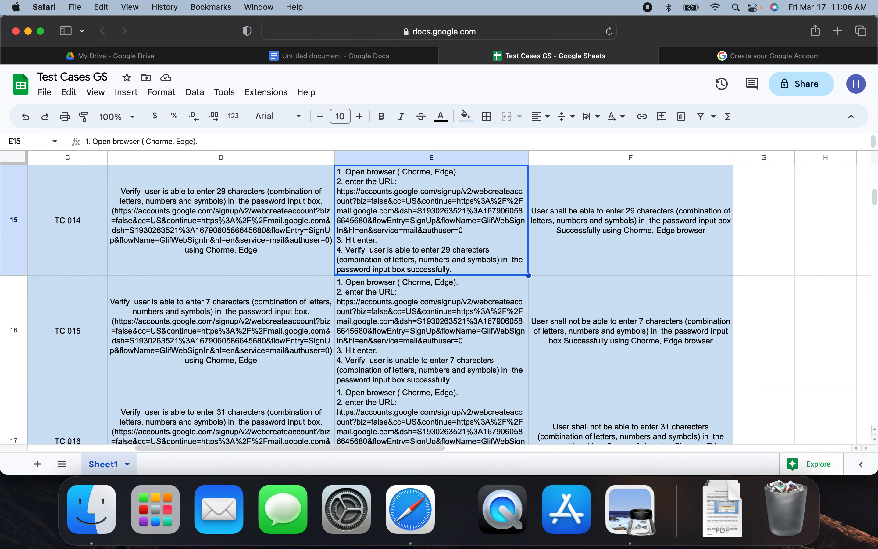
pyautogui.press('Up')
pyautogui.press('Up')
pyautogui.press('Up')
pyautogui.press('Up')
pyautogui.press('Up')
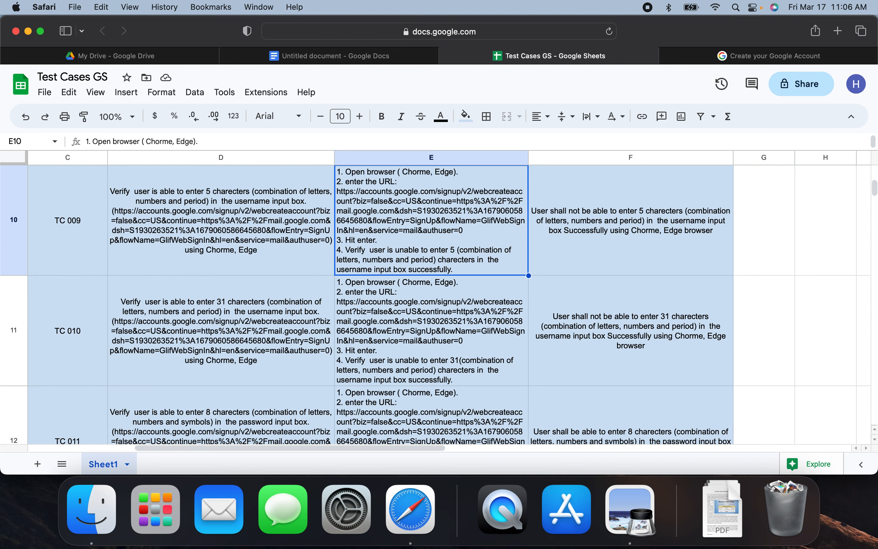
pyautogui.press('Up')
pyautogui.press('Up')
pyautogui.press('Up')
pyautogui.press('Up')
pyautogui.press('Up')
pyautogui.press('Up')
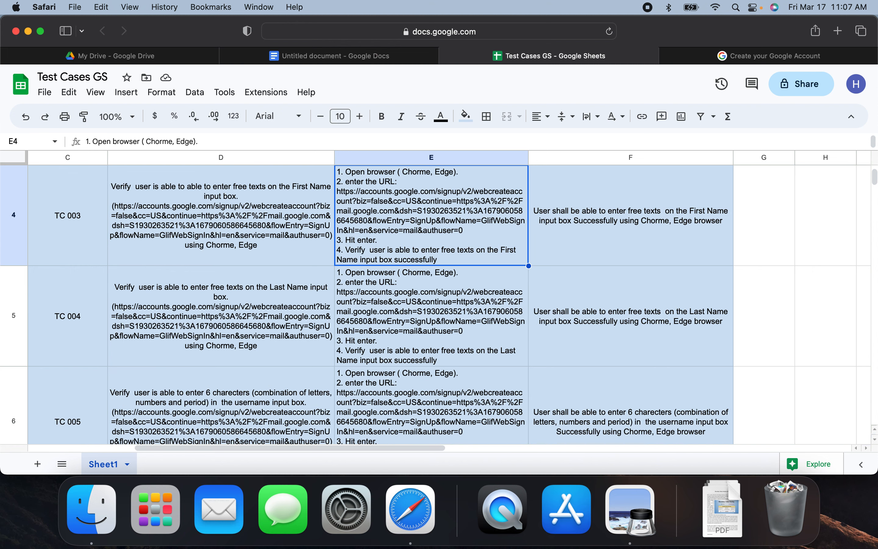
pyautogui.hscroll(-5, 435, 339)
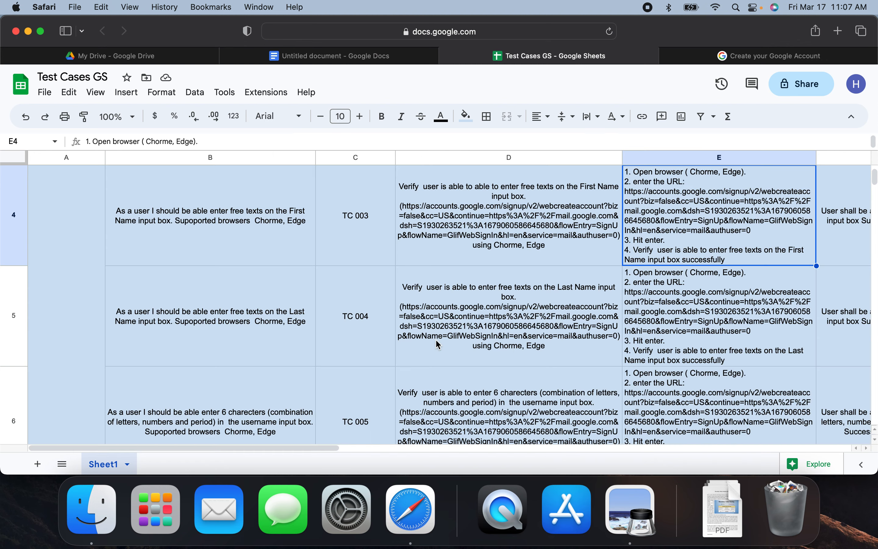
pyautogui.scroll(5, 437, 347)
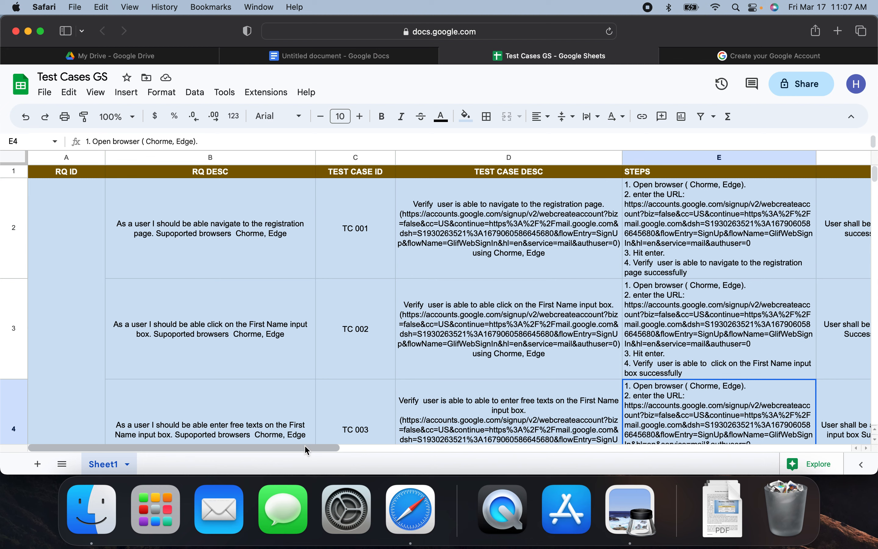
# Examine the requirement descriptions, test case IDs and test case descriptions of TC 001 to TC 003 across the columns.
pyautogui.moveTo(307, 450); pyautogui.dragTo(403, 458)
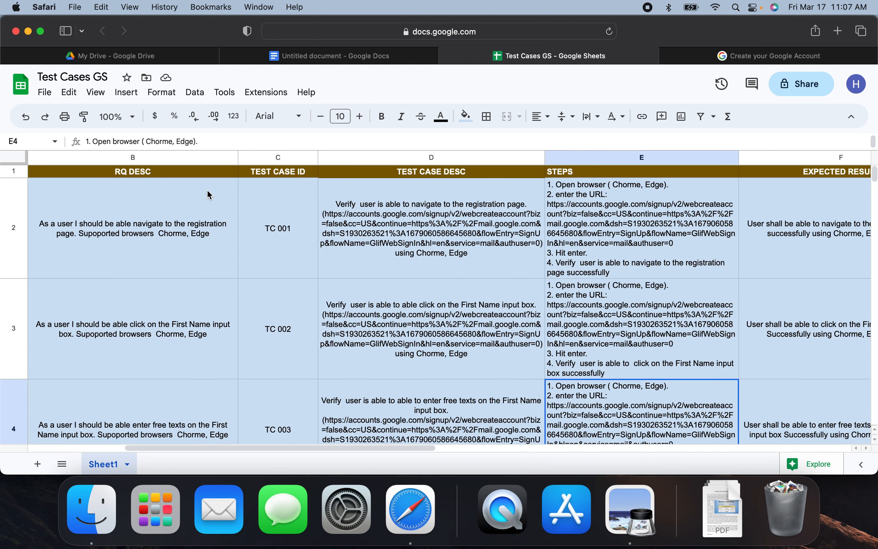
pyautogui.moveTo(362, 446); pyautogui.dragTo(235, 449)
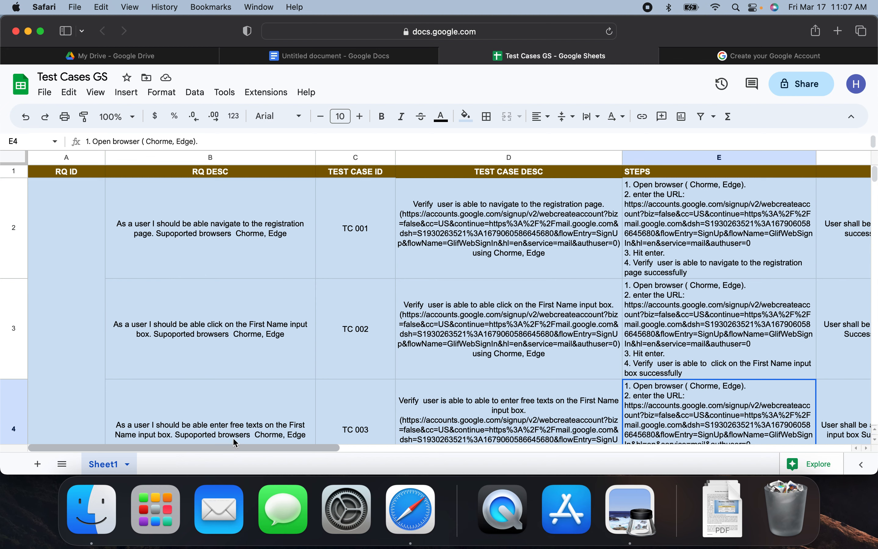
pyautogui.click(252, 446)
pyautogui.moveTo(252, 446); pyautogui.dragTo(338, 448)
pyautogui.click(382, 429)
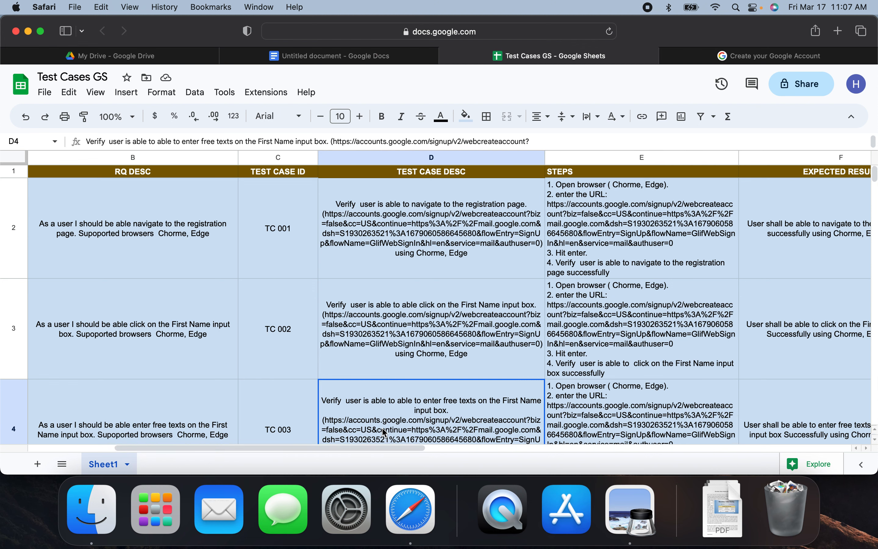
pyautogui.click(278, 412)
pyautogui.click(201, 407)
pyautogui.click(205, 334)
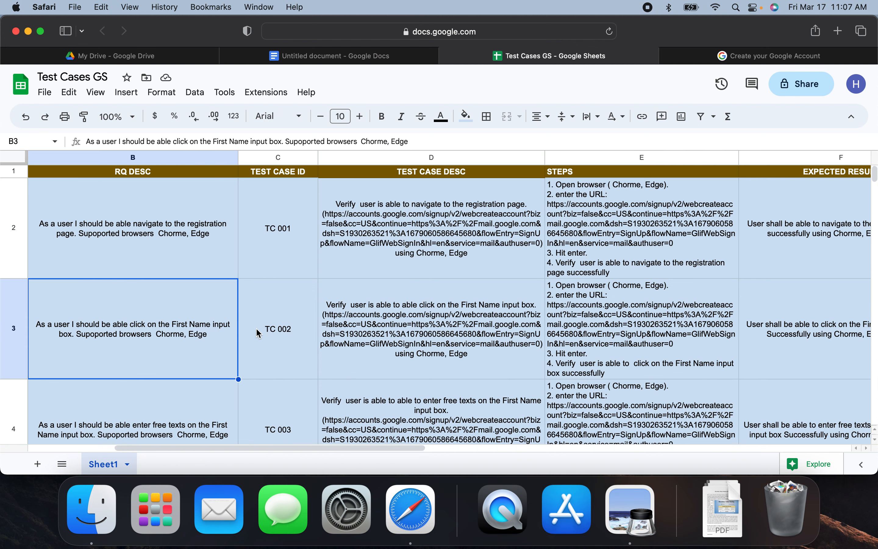
pyautogui.click(294, 331)
pyautogui.click(246, 234)
pyautogui.click(217, 254)
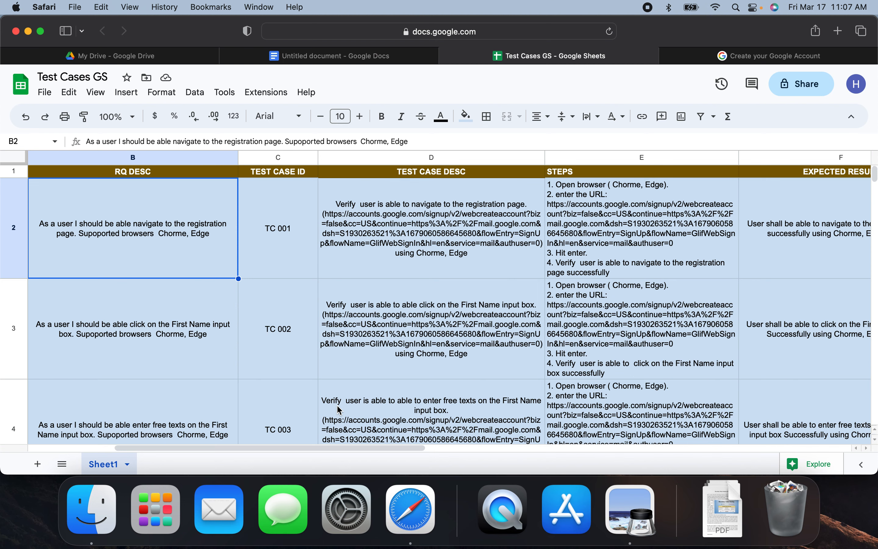
# Switch to the untitled requirements document in Google Docs and review the RQ 1 checklist and the sign-up page image below it.
pyautogui.click(360, 58)
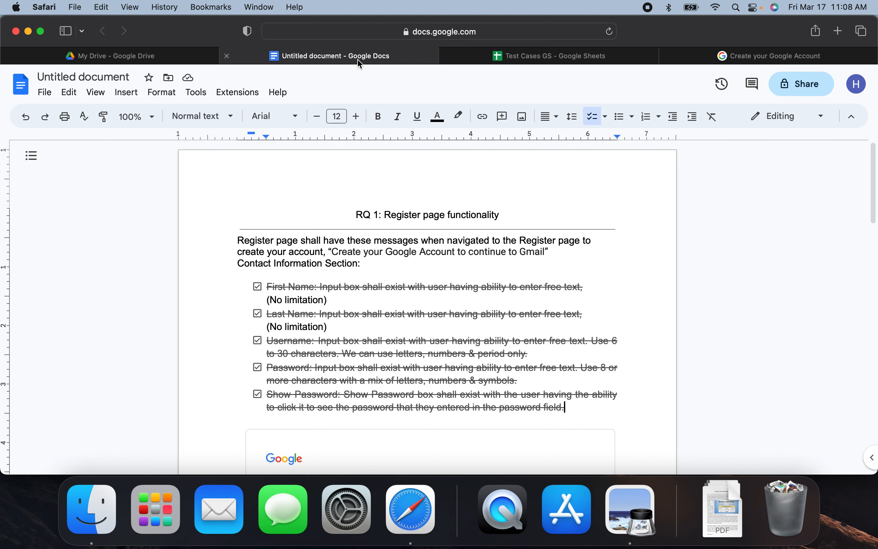
pyautogui.scroll(-5, 328, 386)
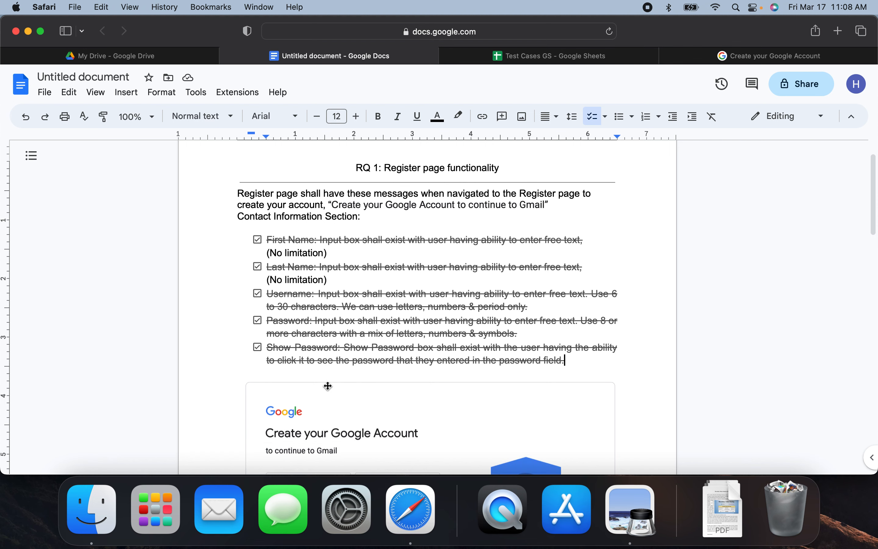
pyautogui.scroll(-15, 327, 386)
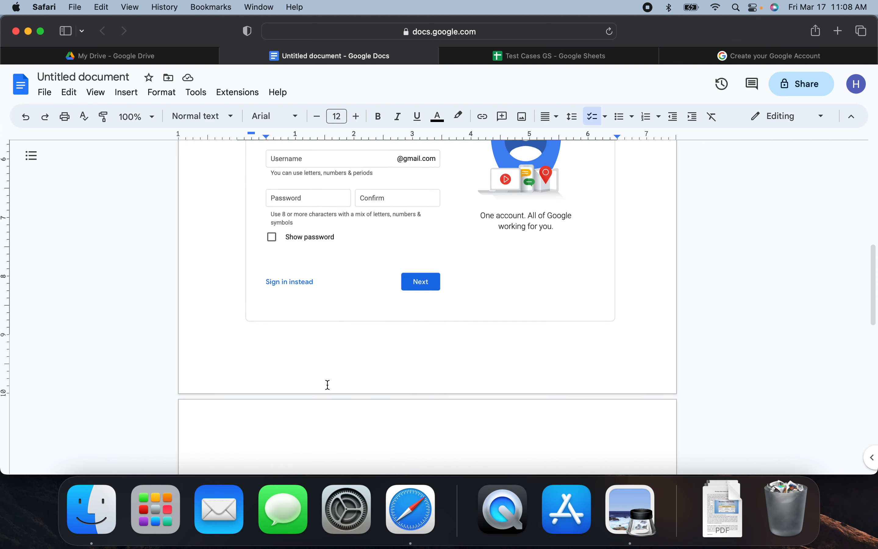
pyautogui.scroll(13, 328, 386)
pyautogui.scroll(5, 328, 385)
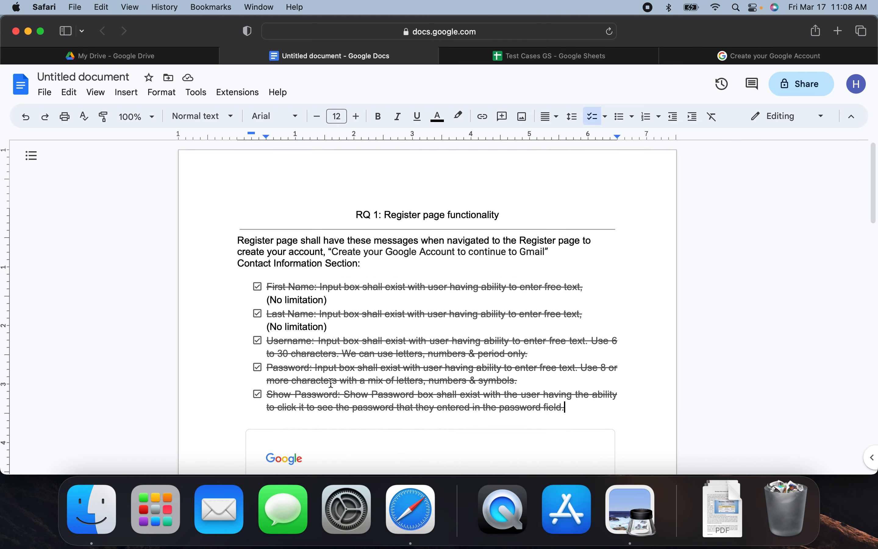